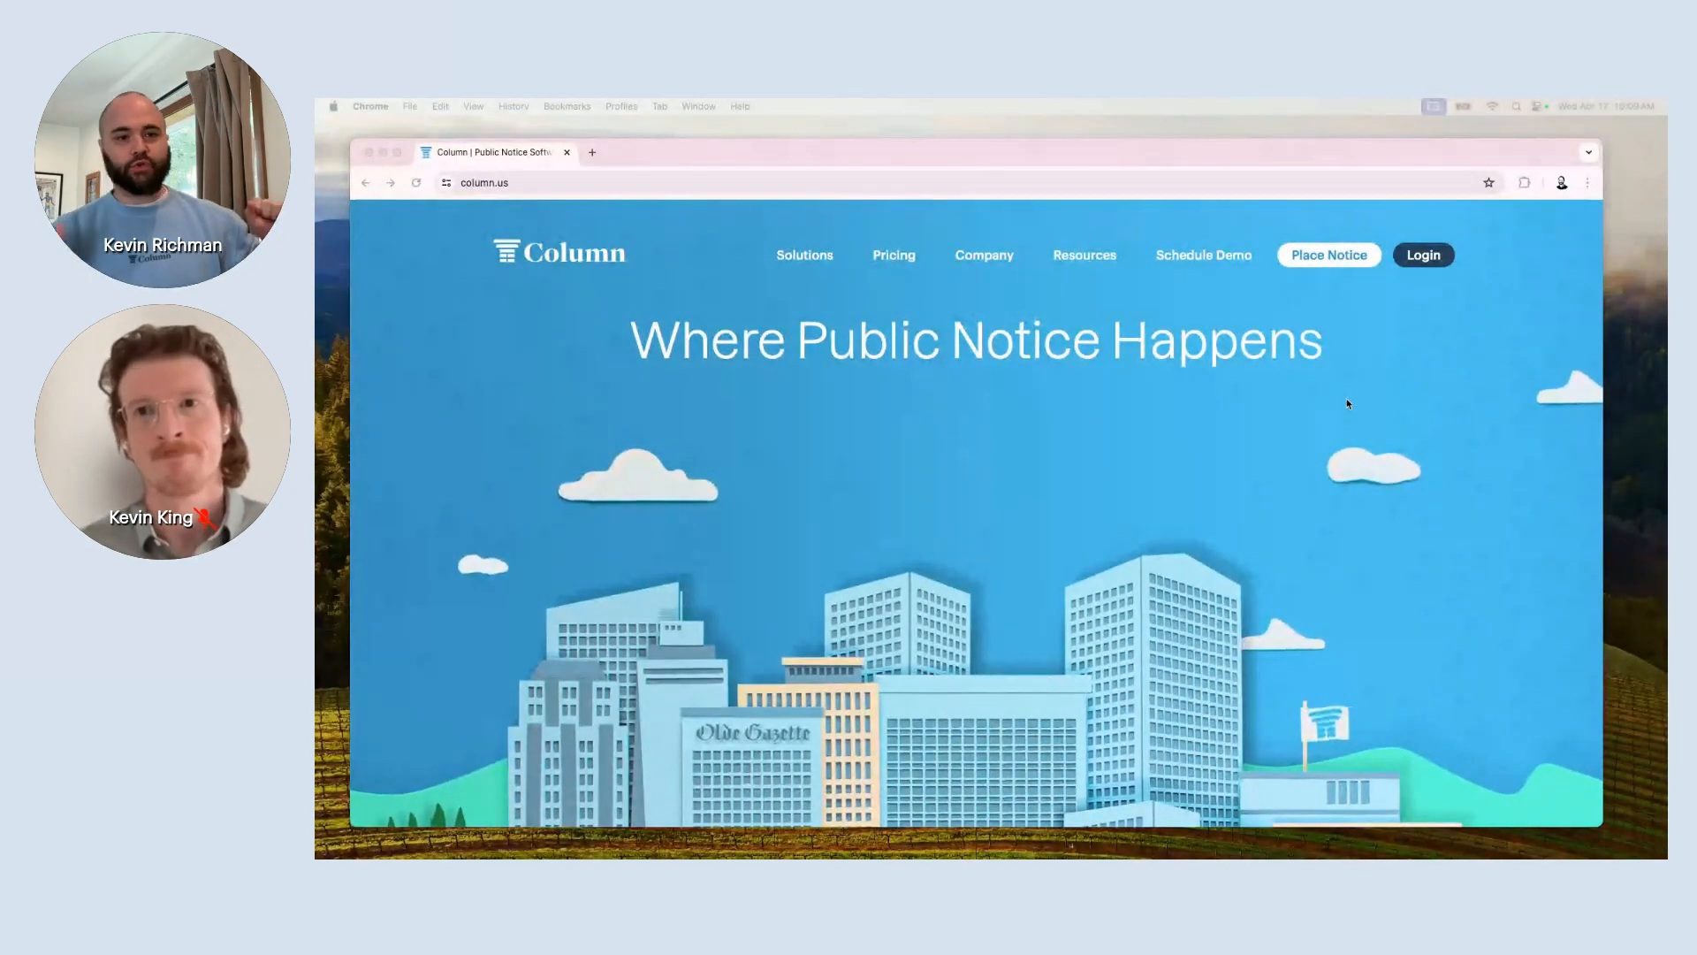
Go from the column.us home page to the 'Log in to your account' page via Login.
left_click(931, 459)
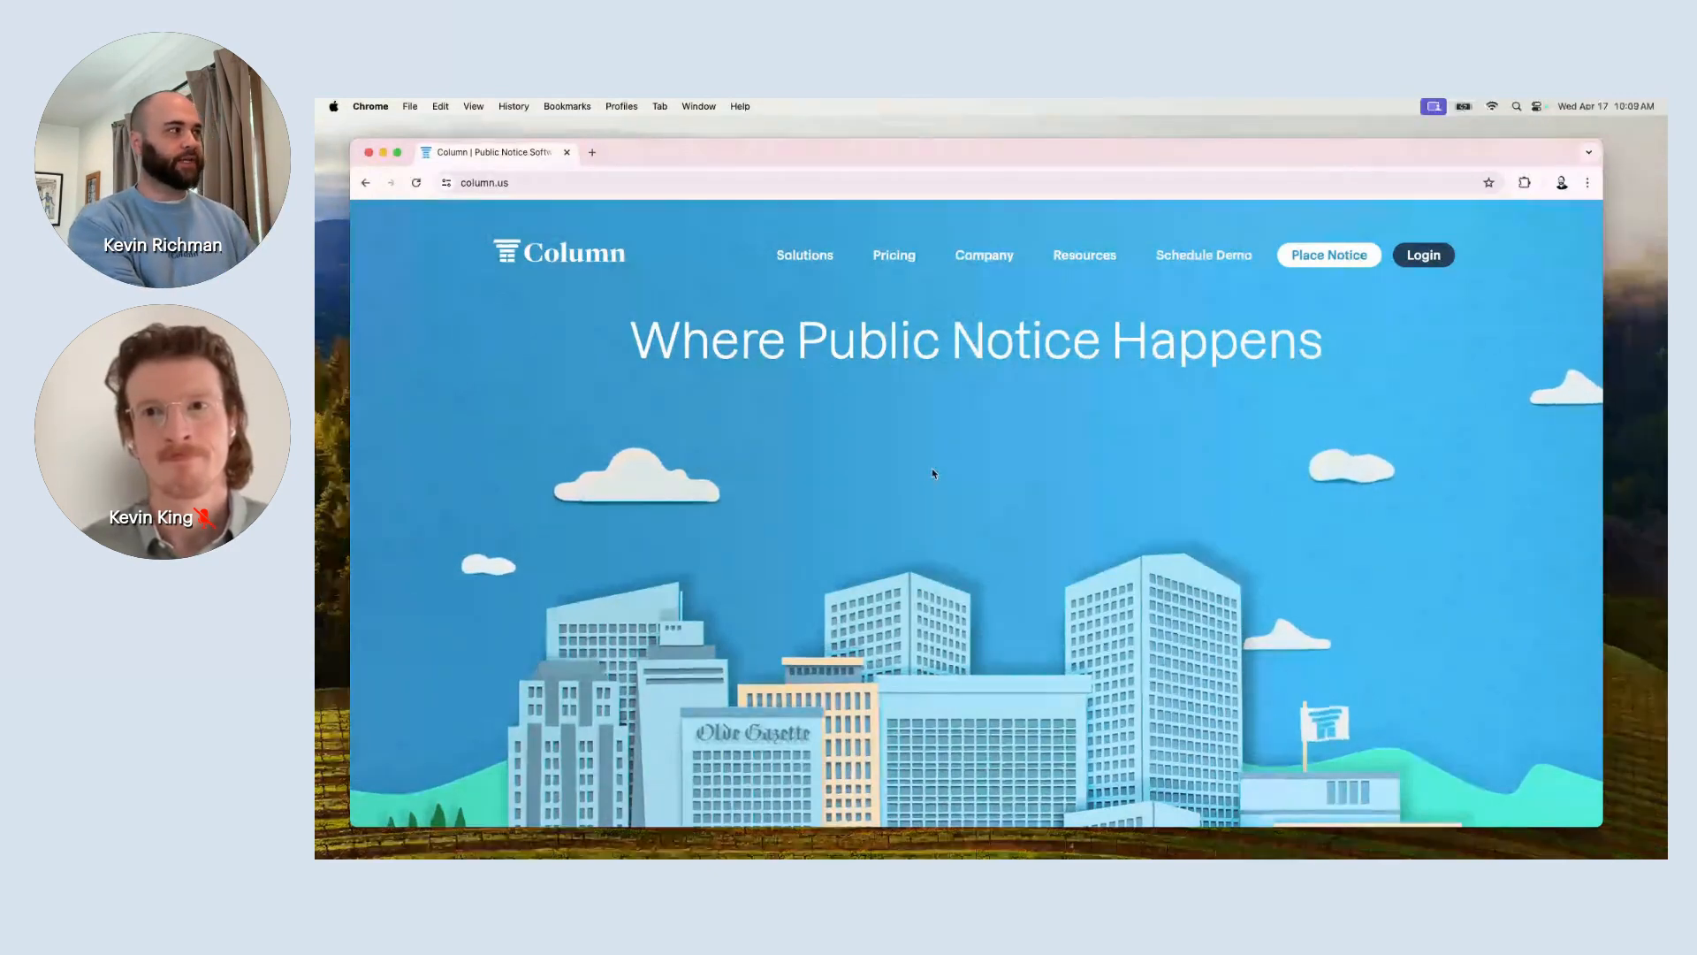
scroll(975, 464, "up", 4)
scroll(975, 467, "up", 2)
scroll(975, 466, "right", 2)
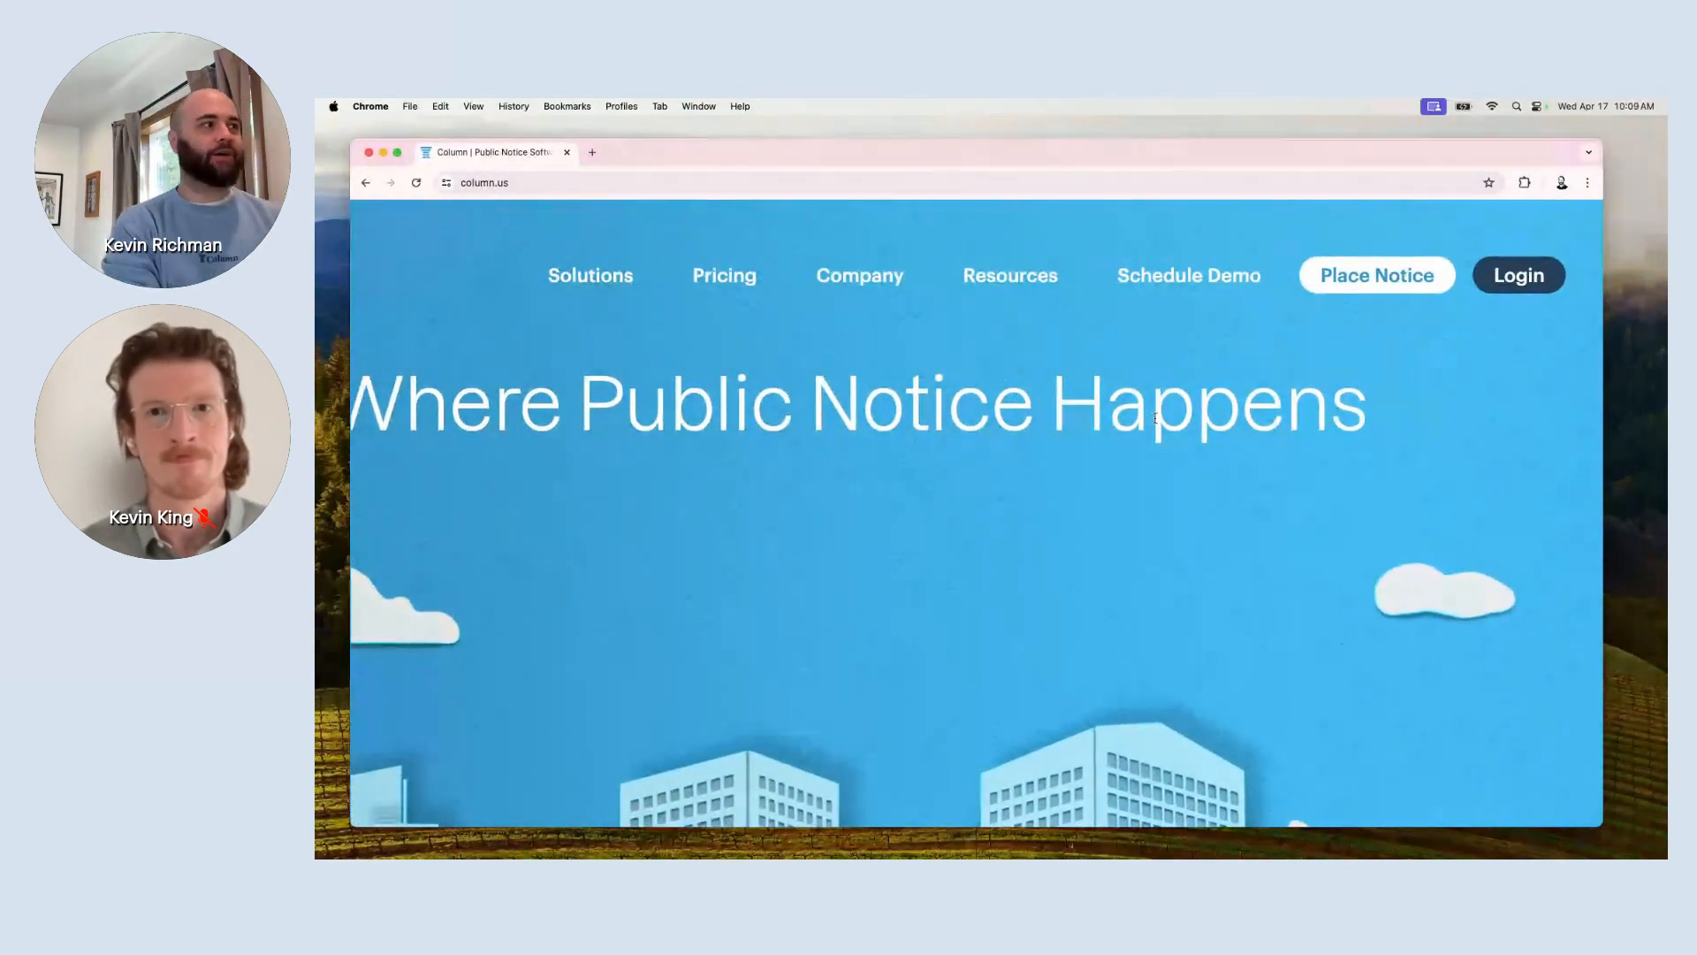
scroll(1155, 418, "up", 2)
scroll(1154, 417, "up", 2)
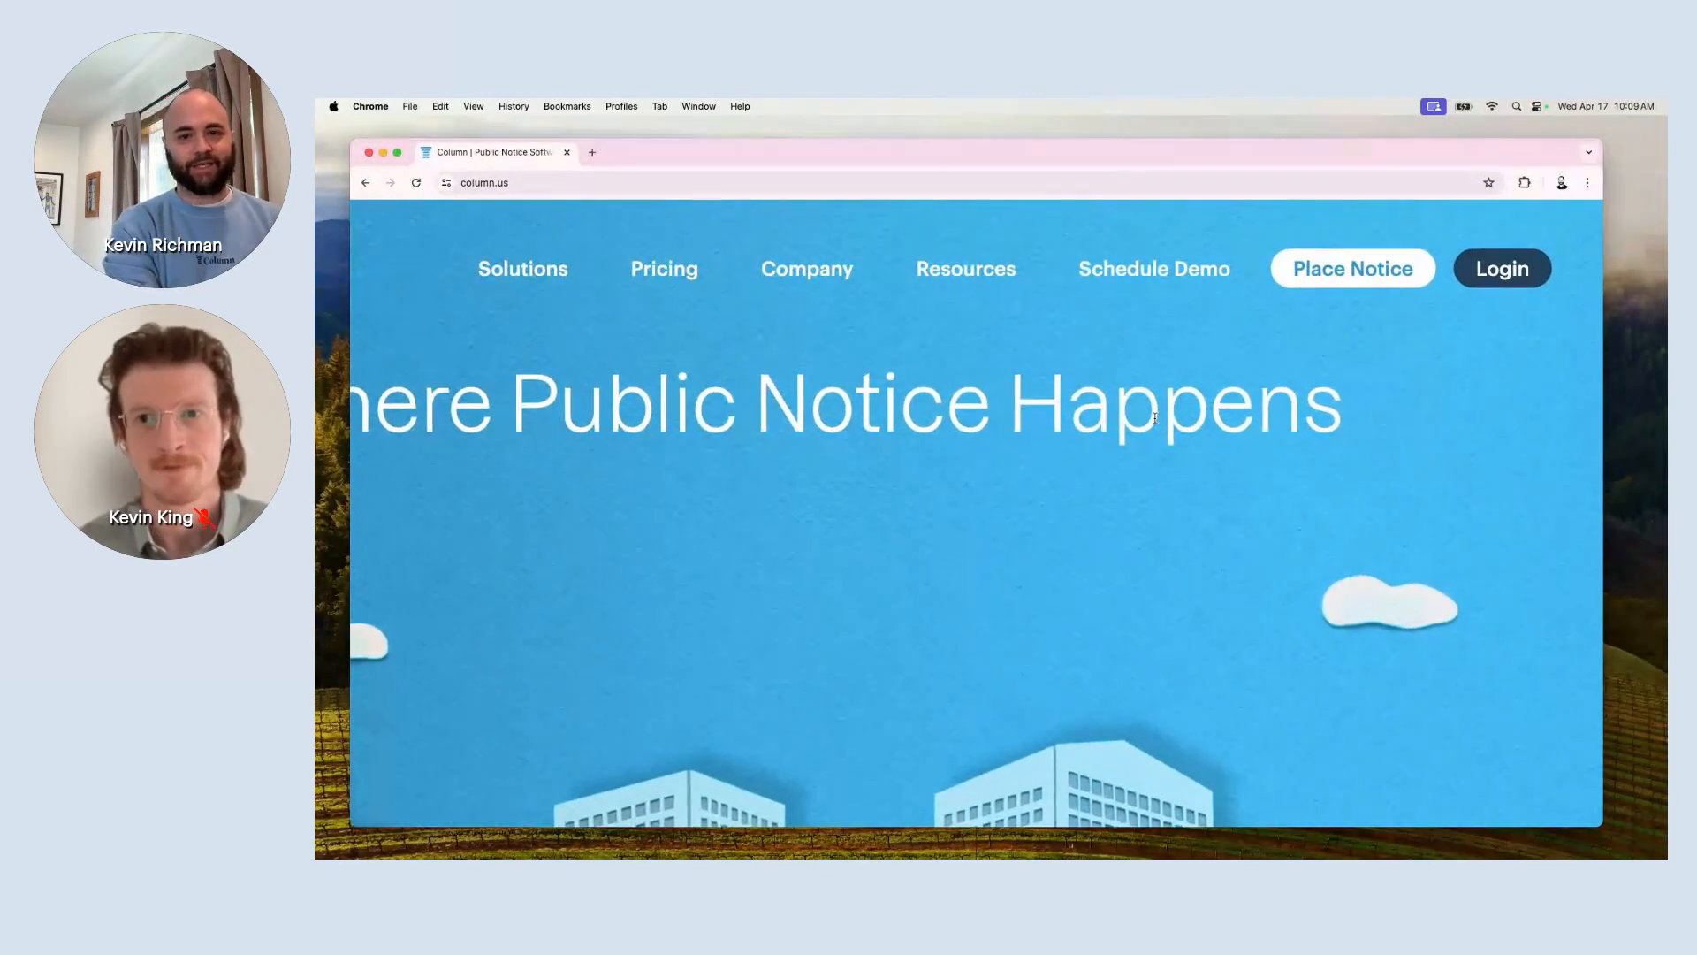
left_click(1499, 288)
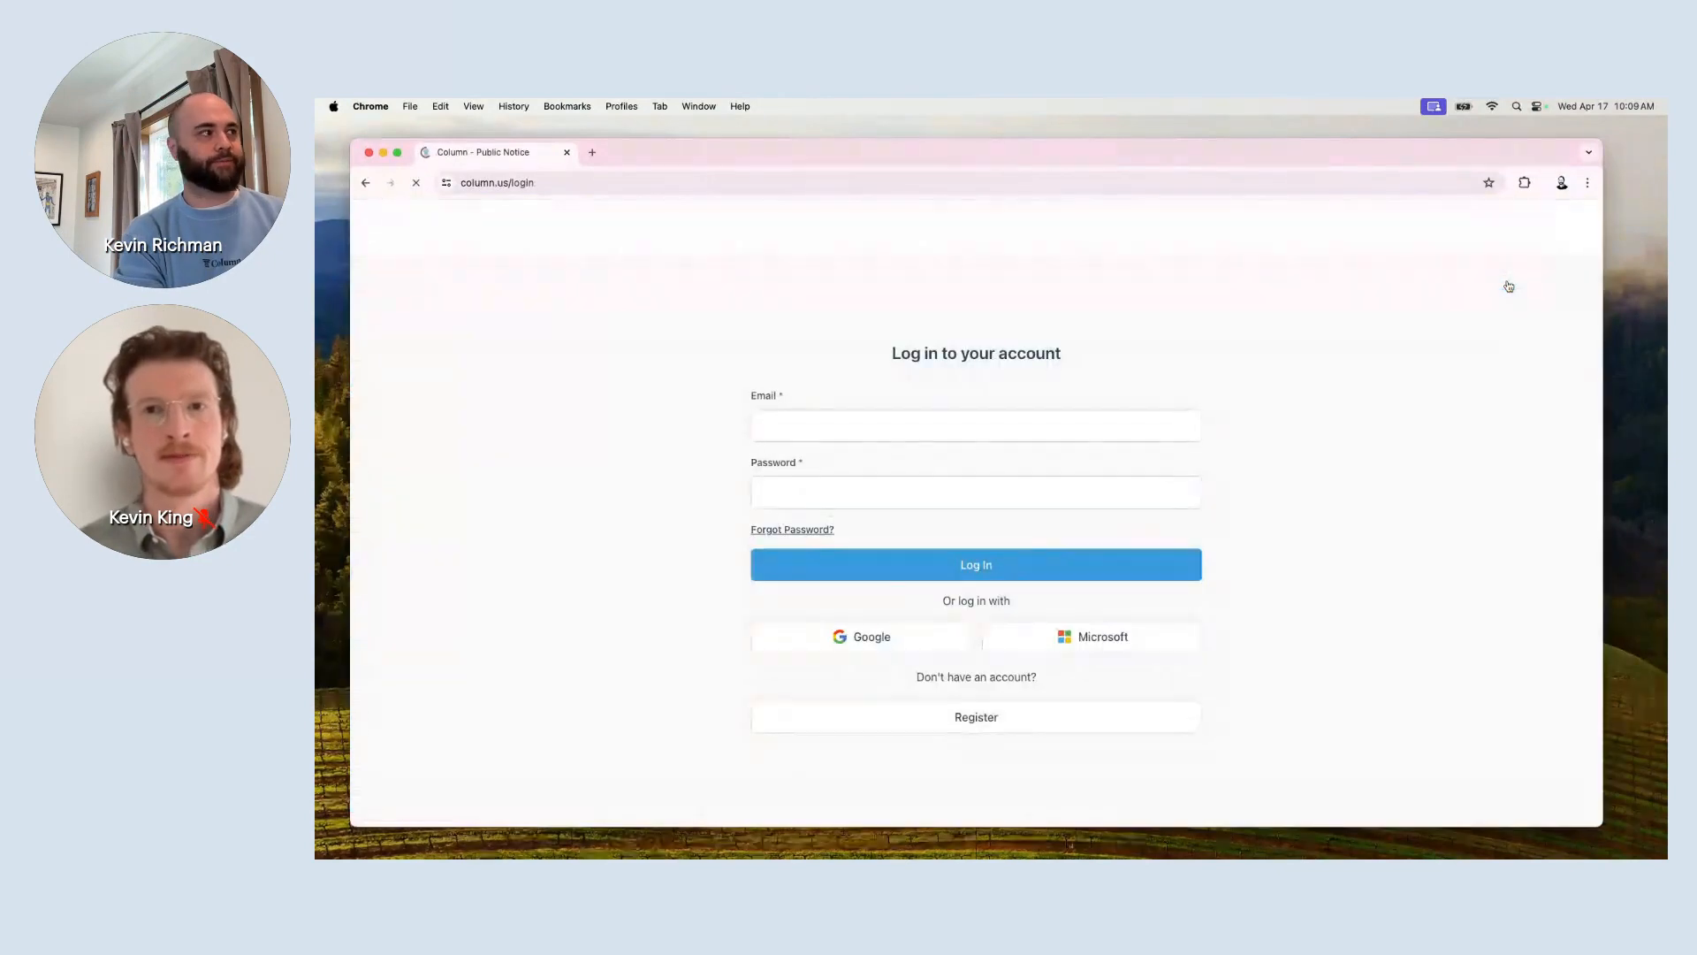
scroll(1236, 493, "up", 3)
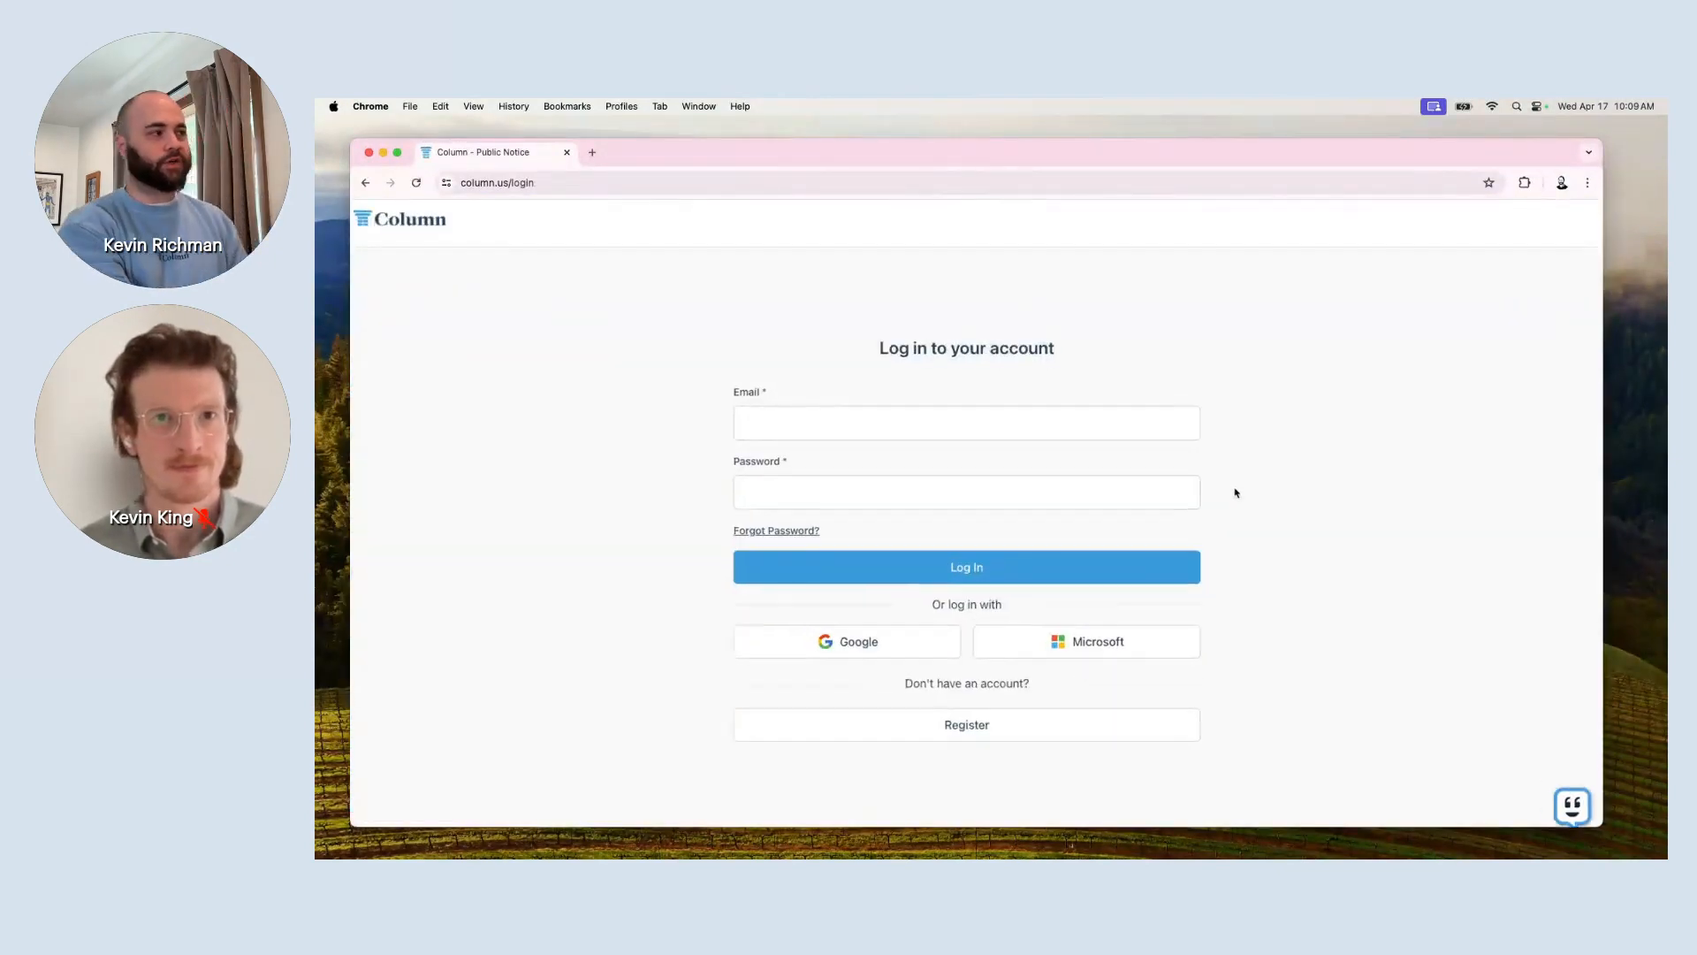
scroll(1236, 493, "down", 1)
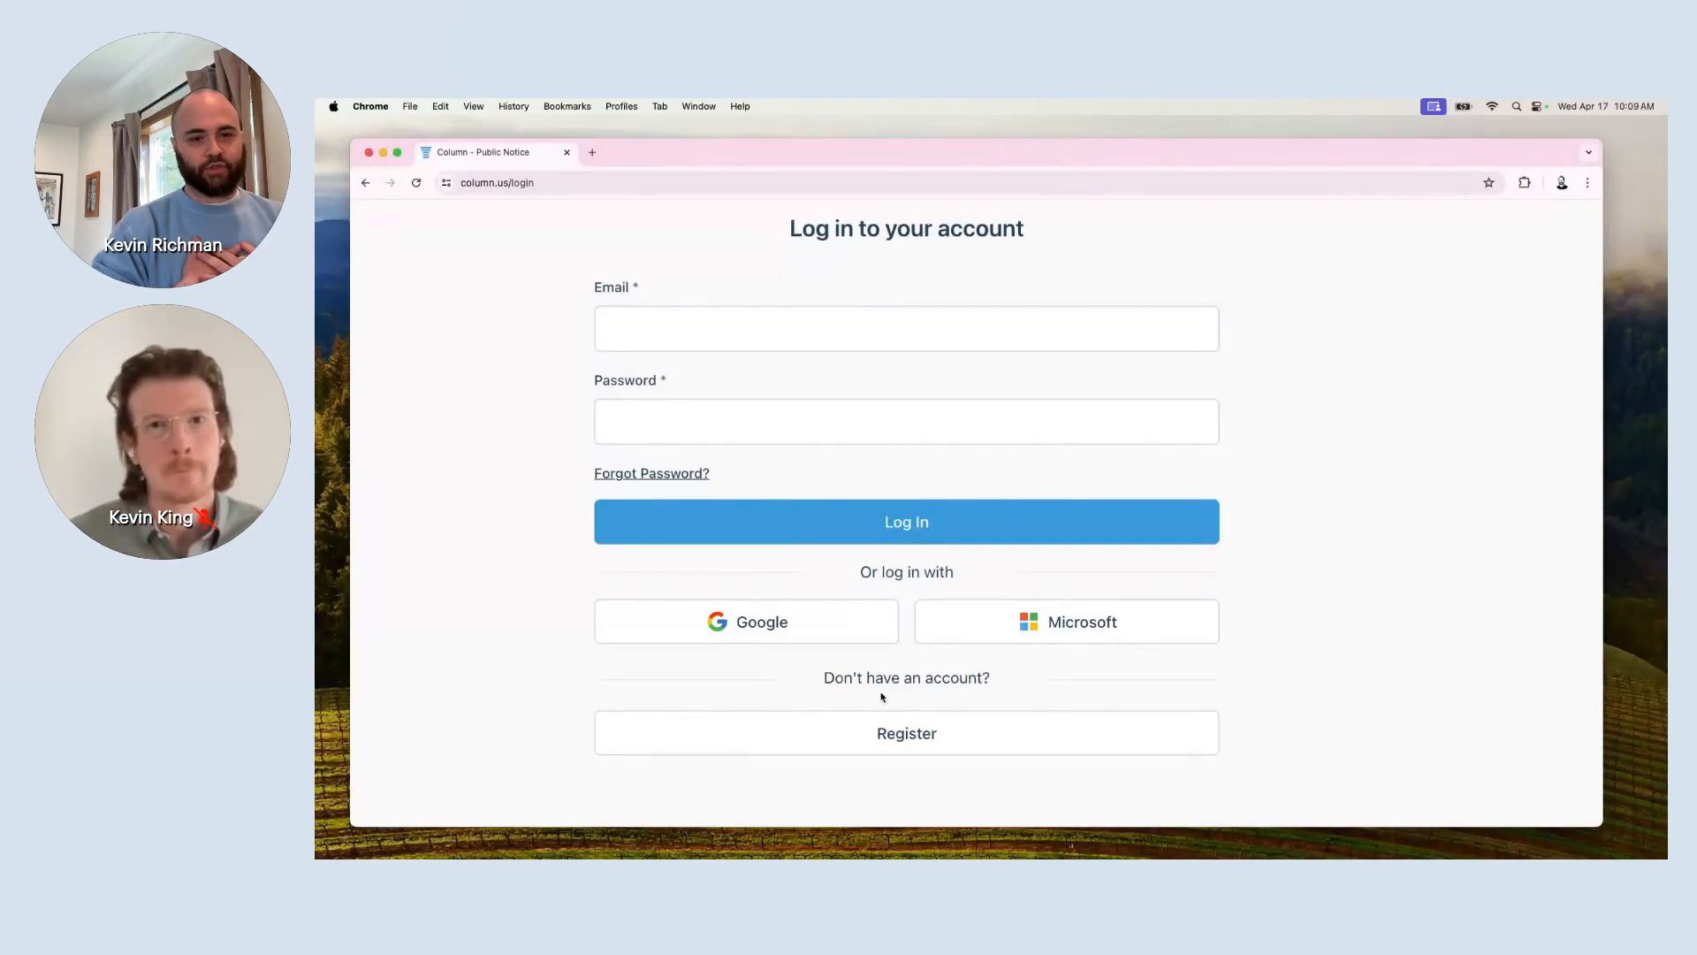
Register a new account with first and last name, the pasted e-mail and a confirmed password.
left_click(907, 733)
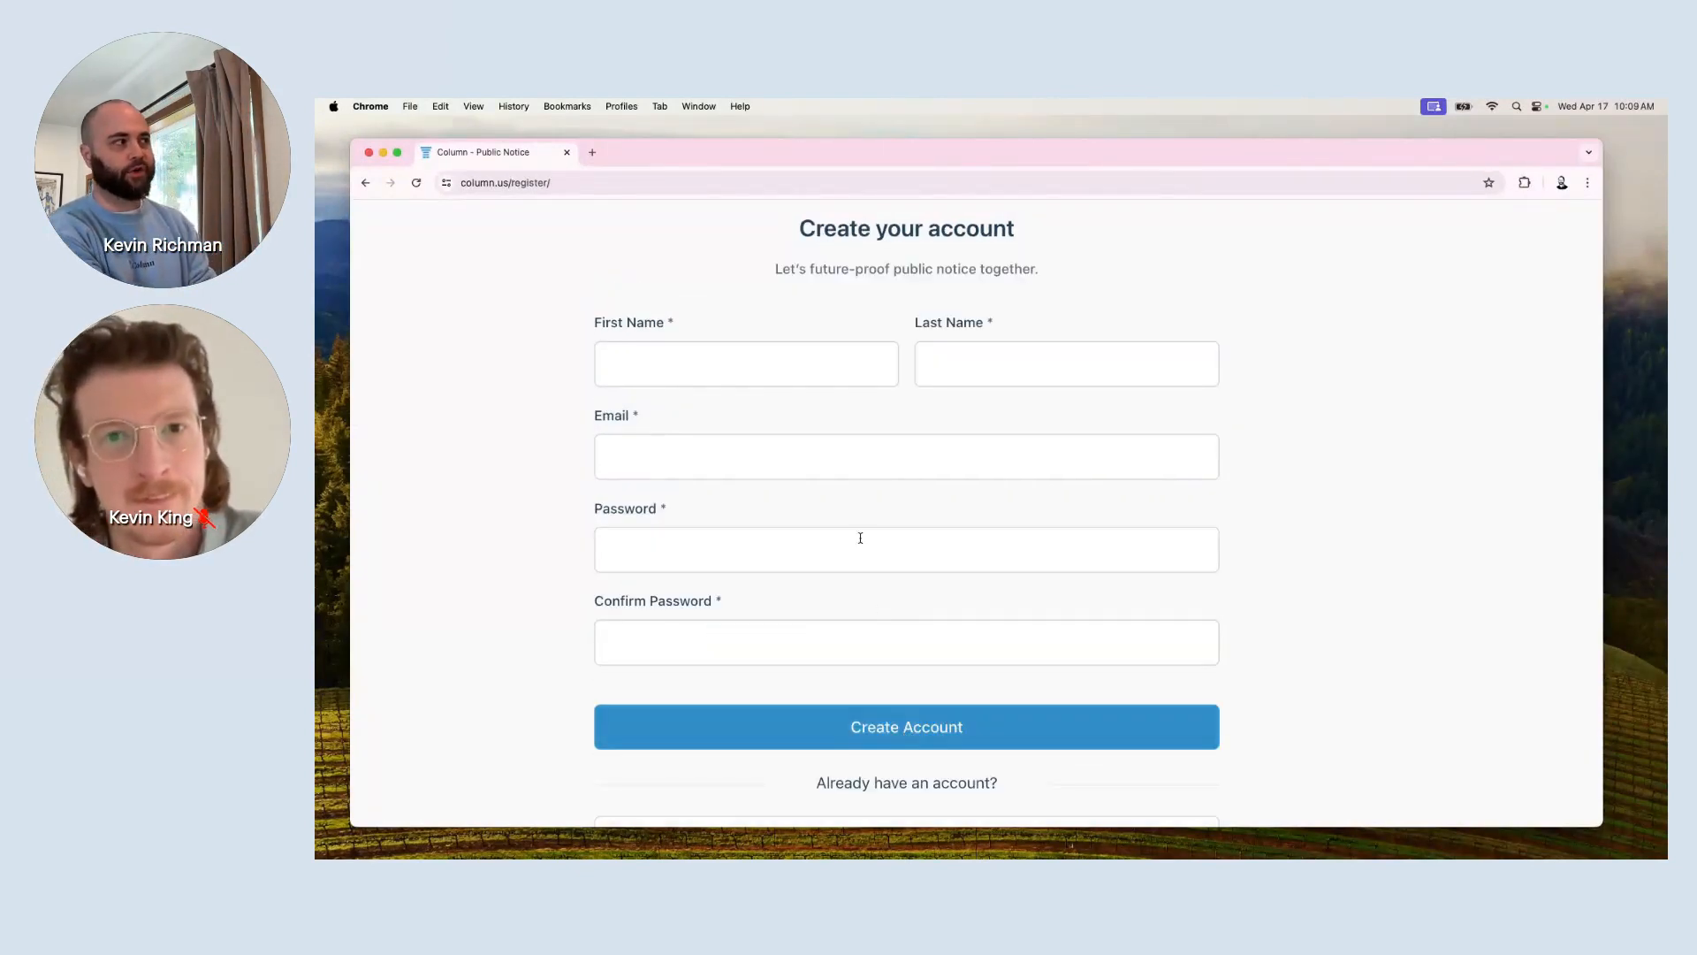
left_click(799, 371)
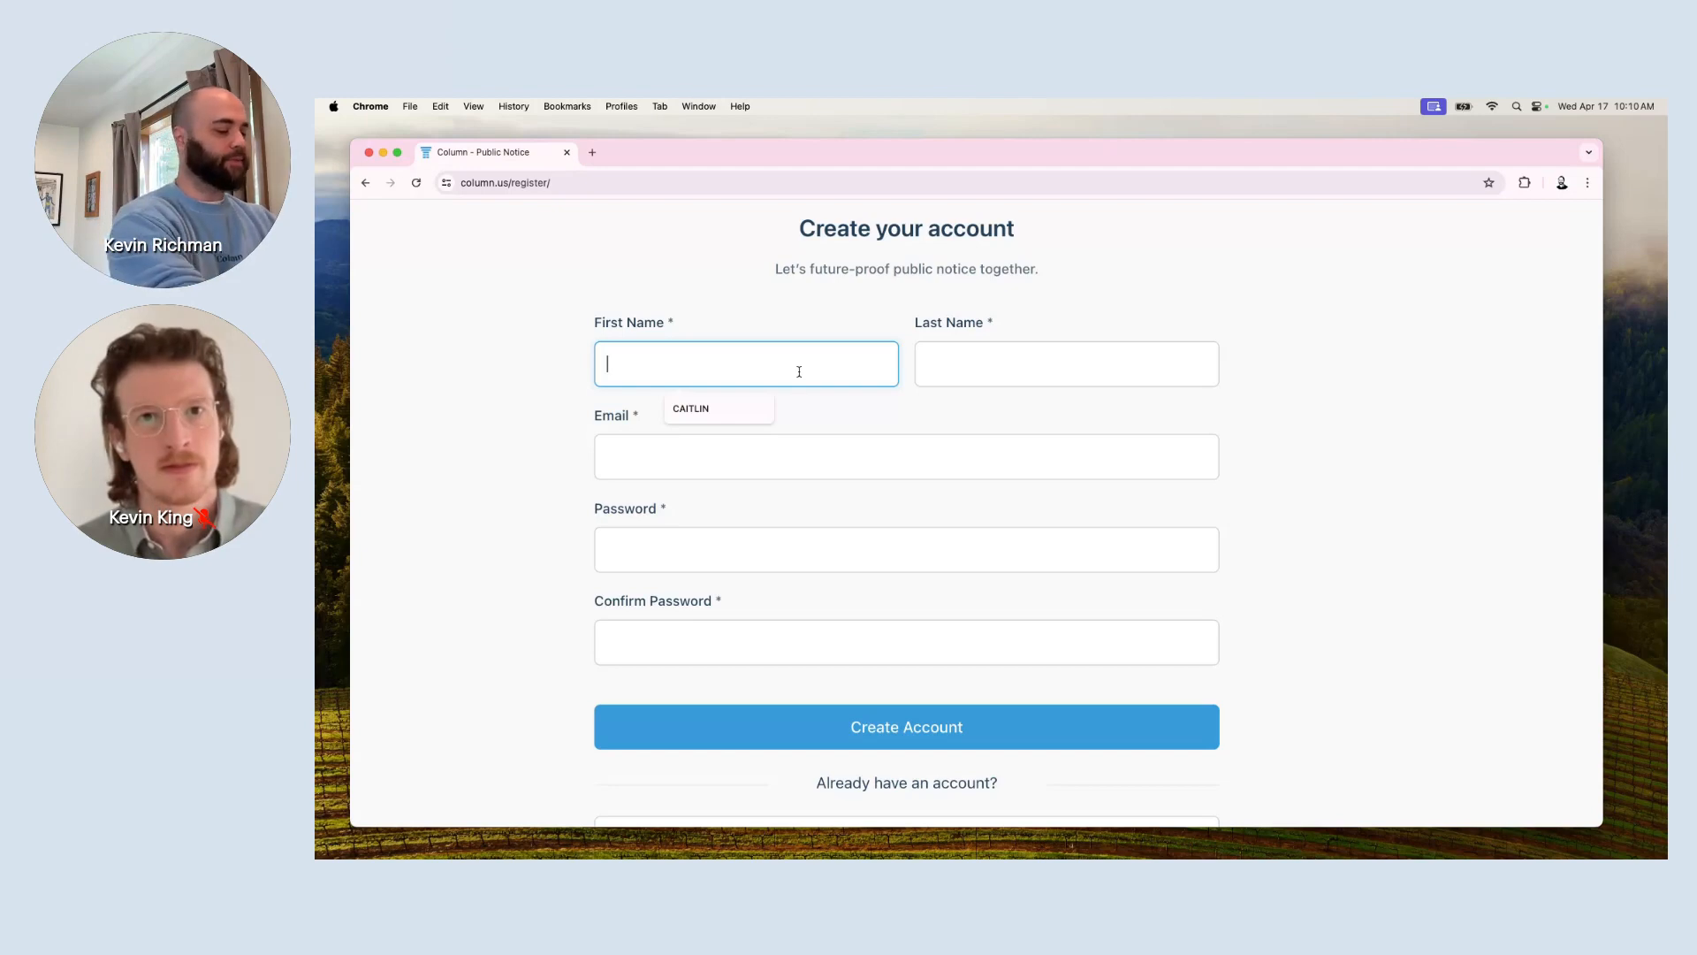
key("Tab")
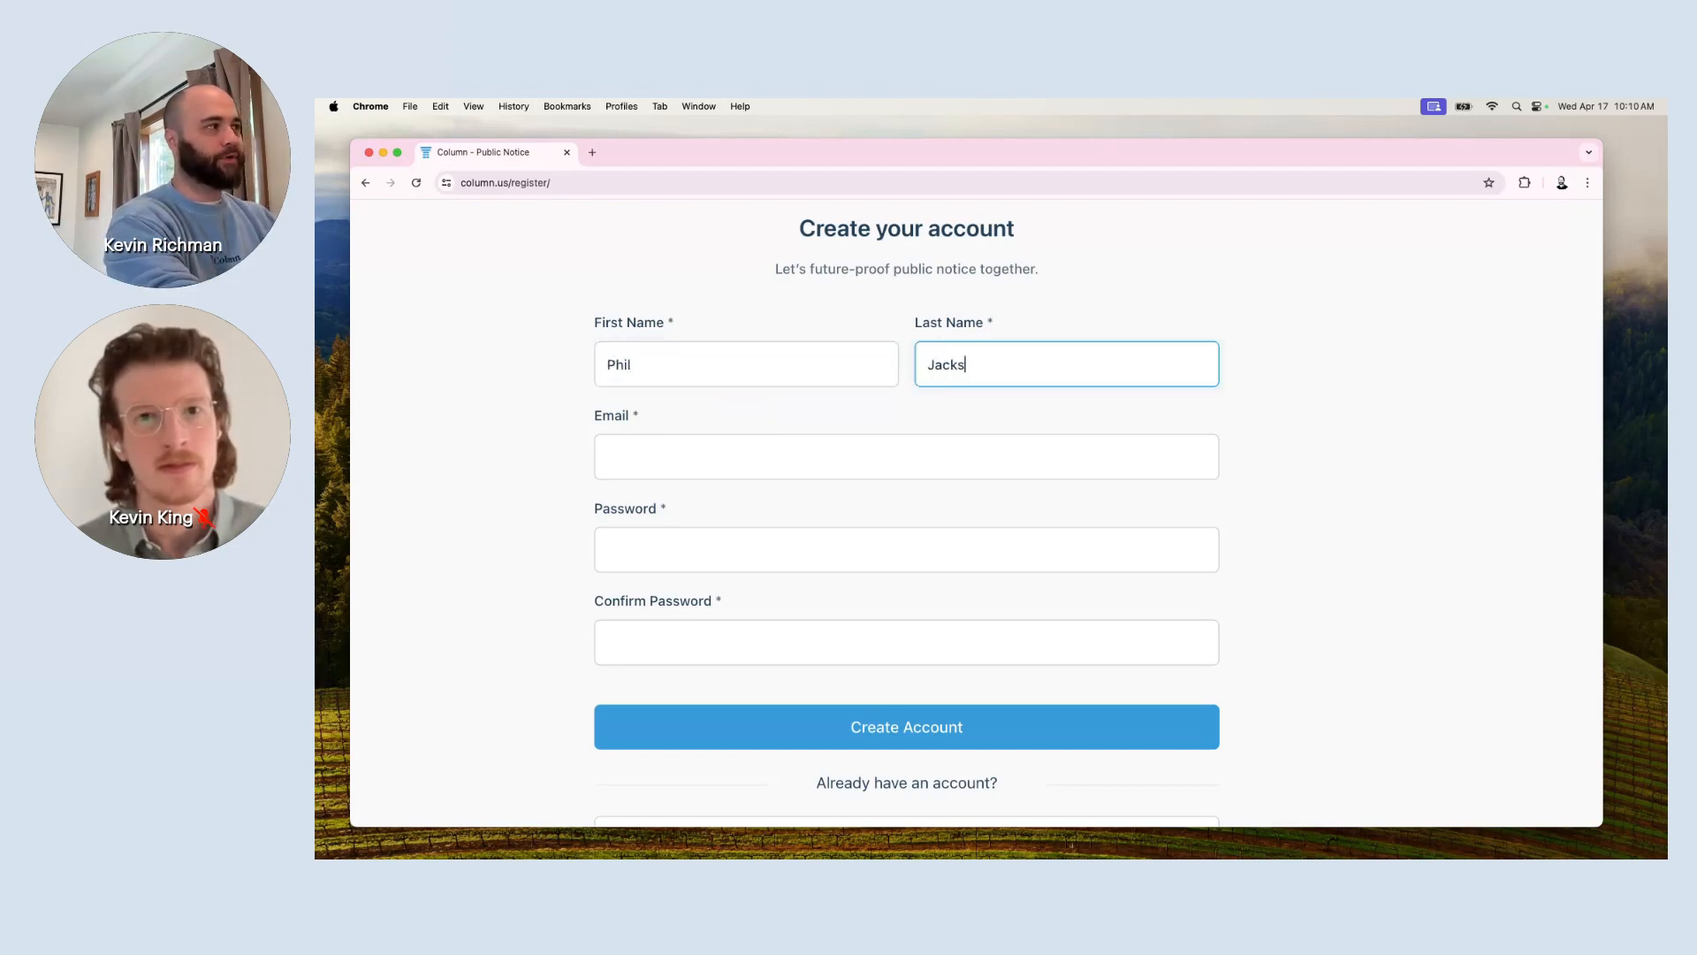
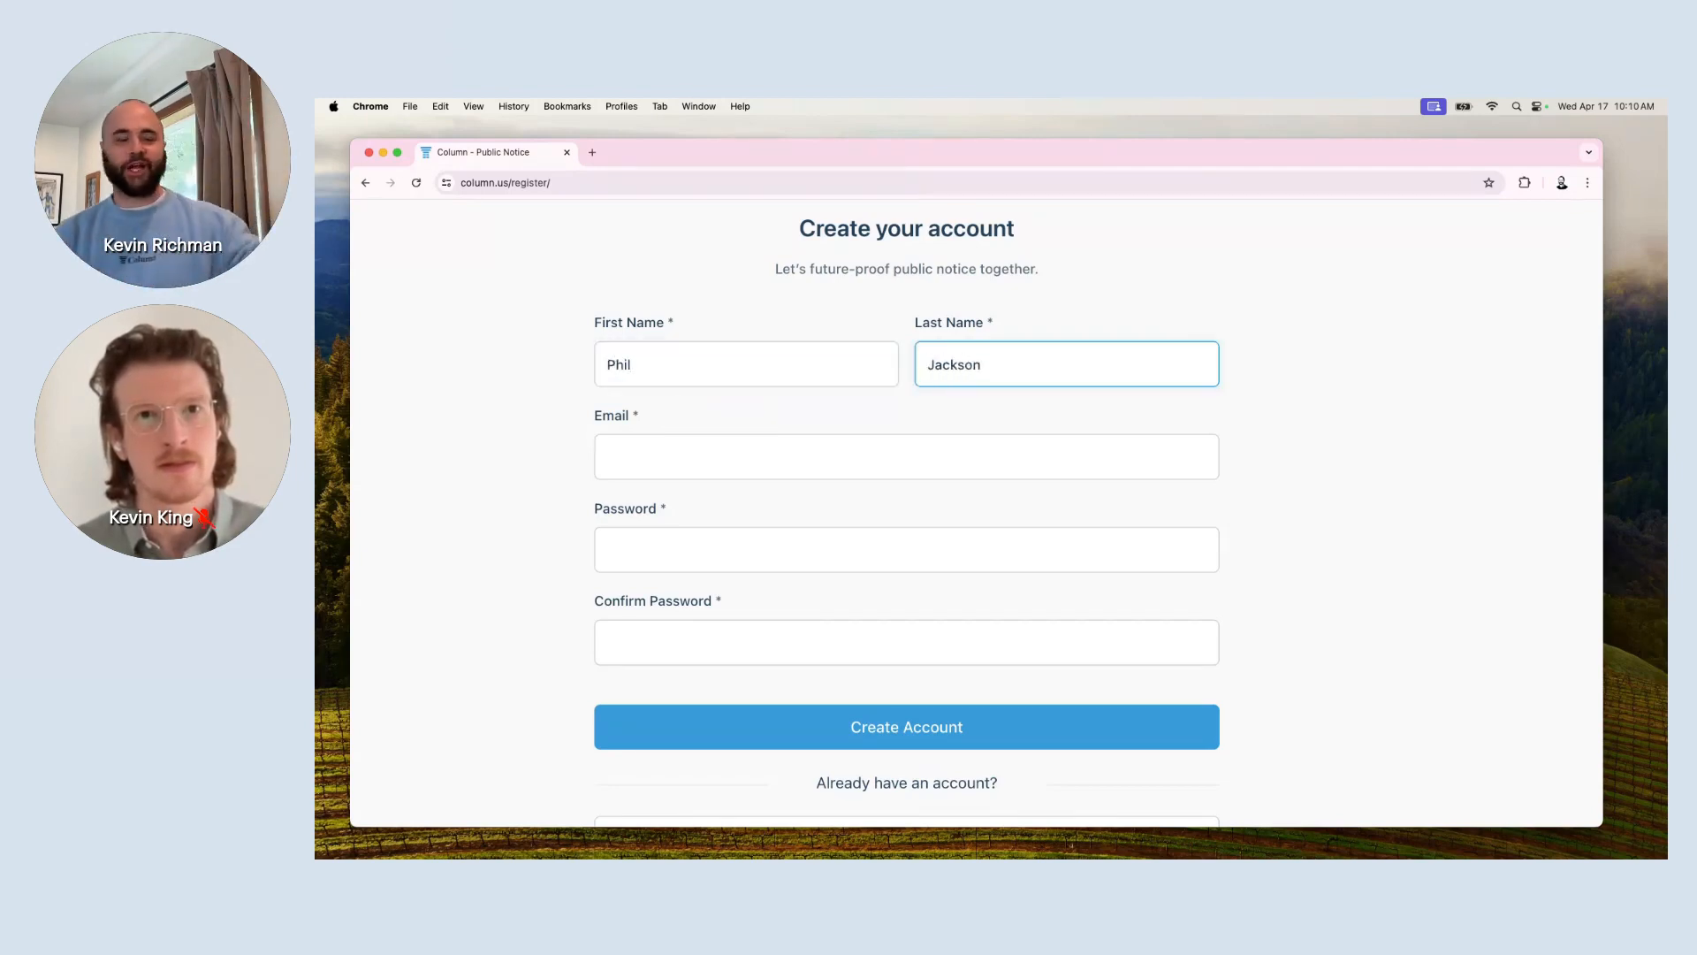
key("Tab")
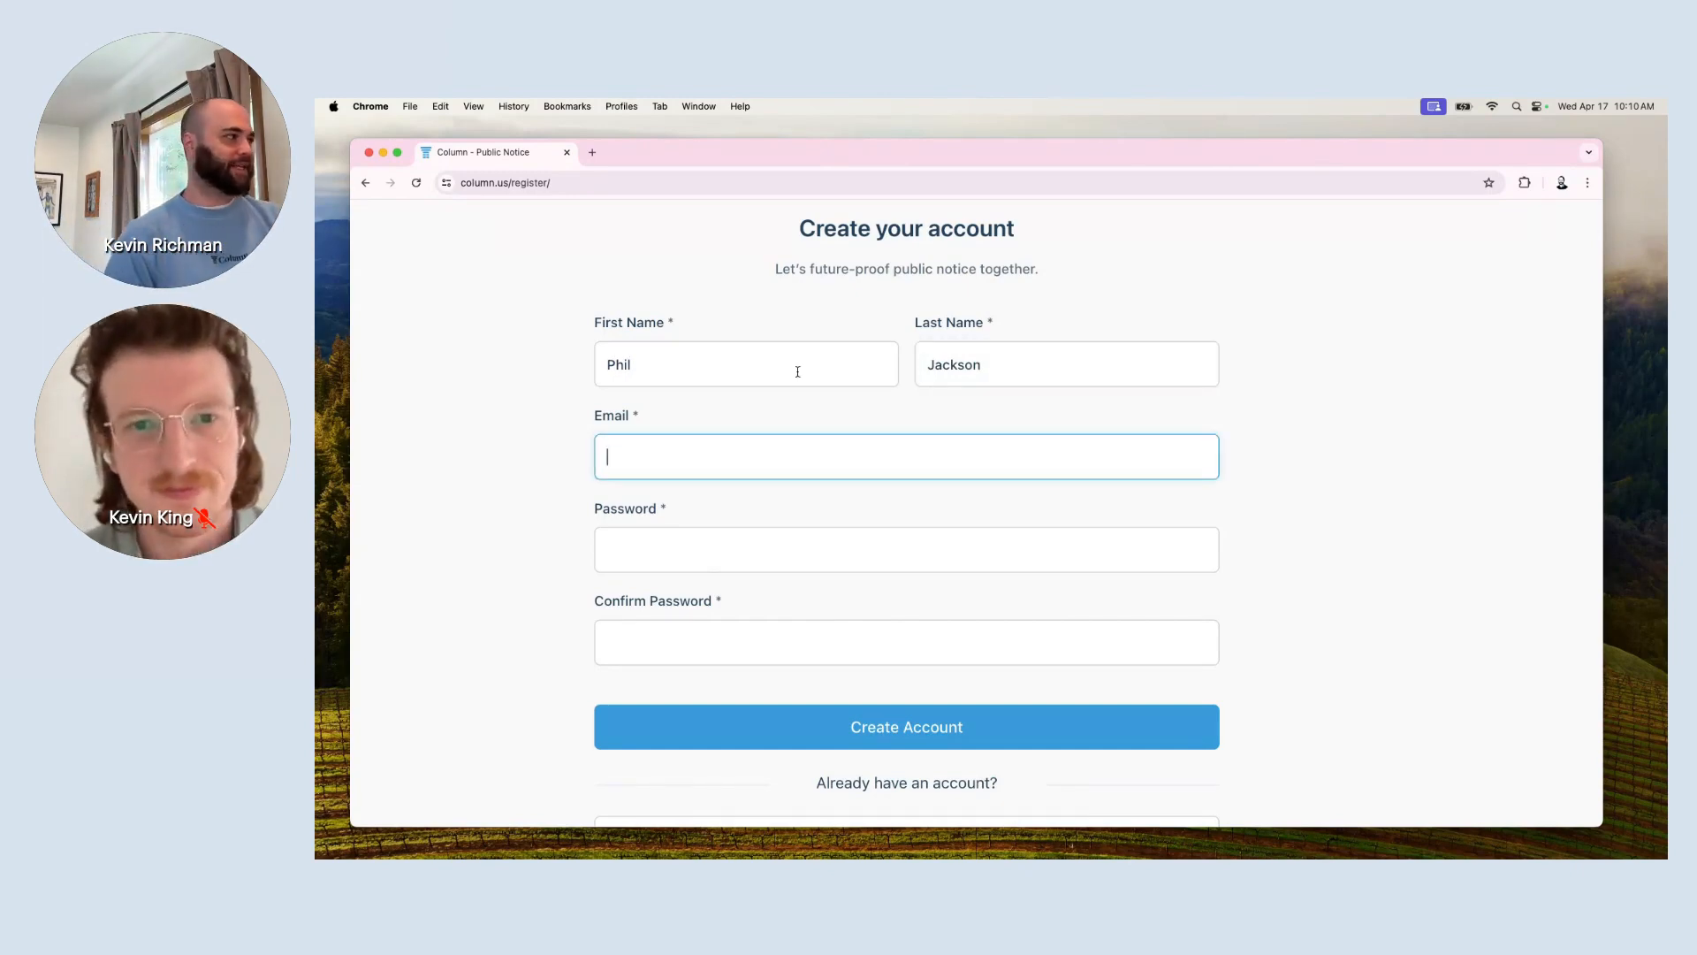
key("super+v")
key("Tab")
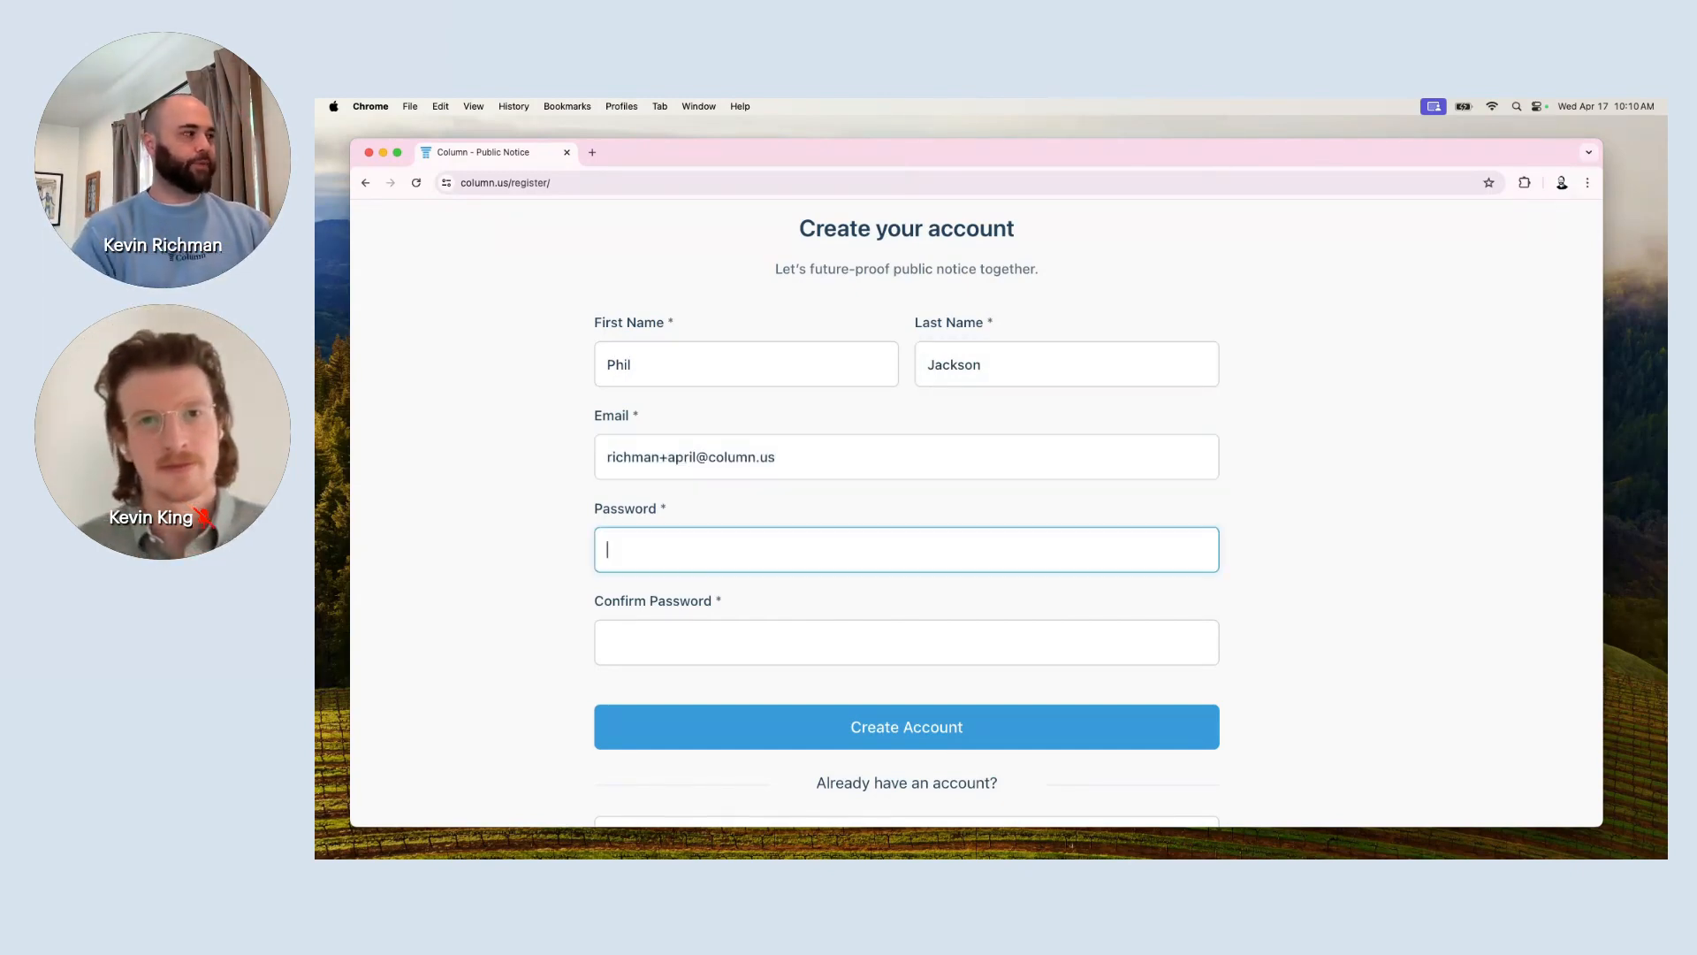
type("*********")
key("Tab")
type("*********")
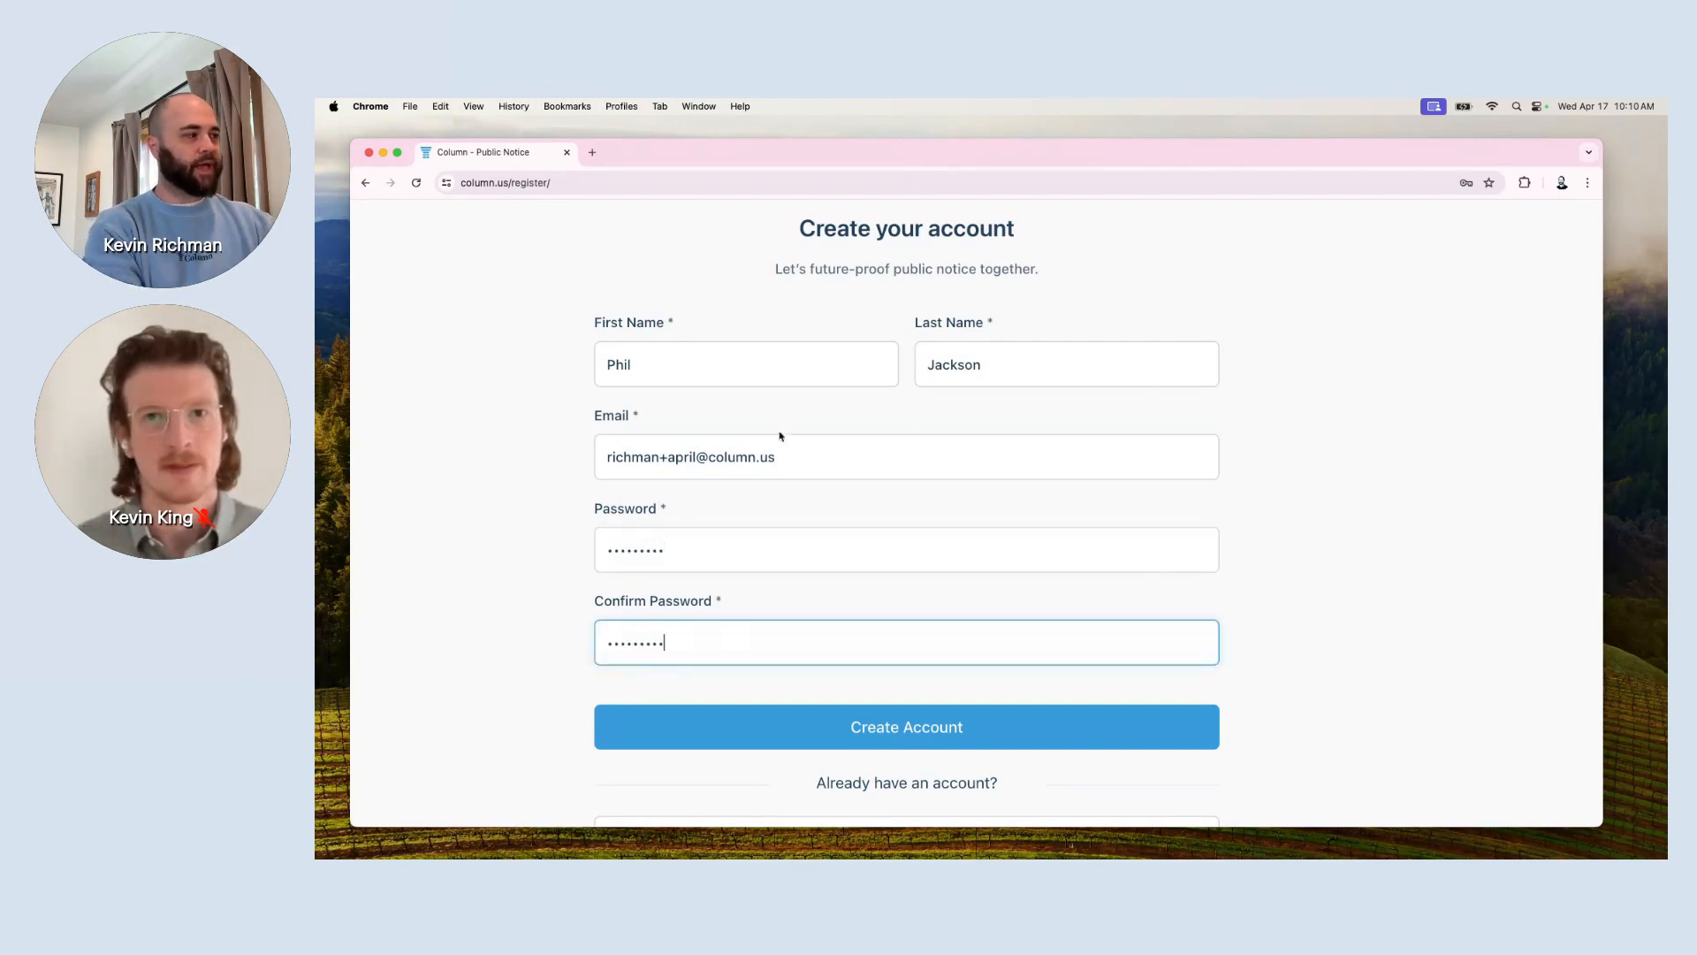
left_click(924, 719)
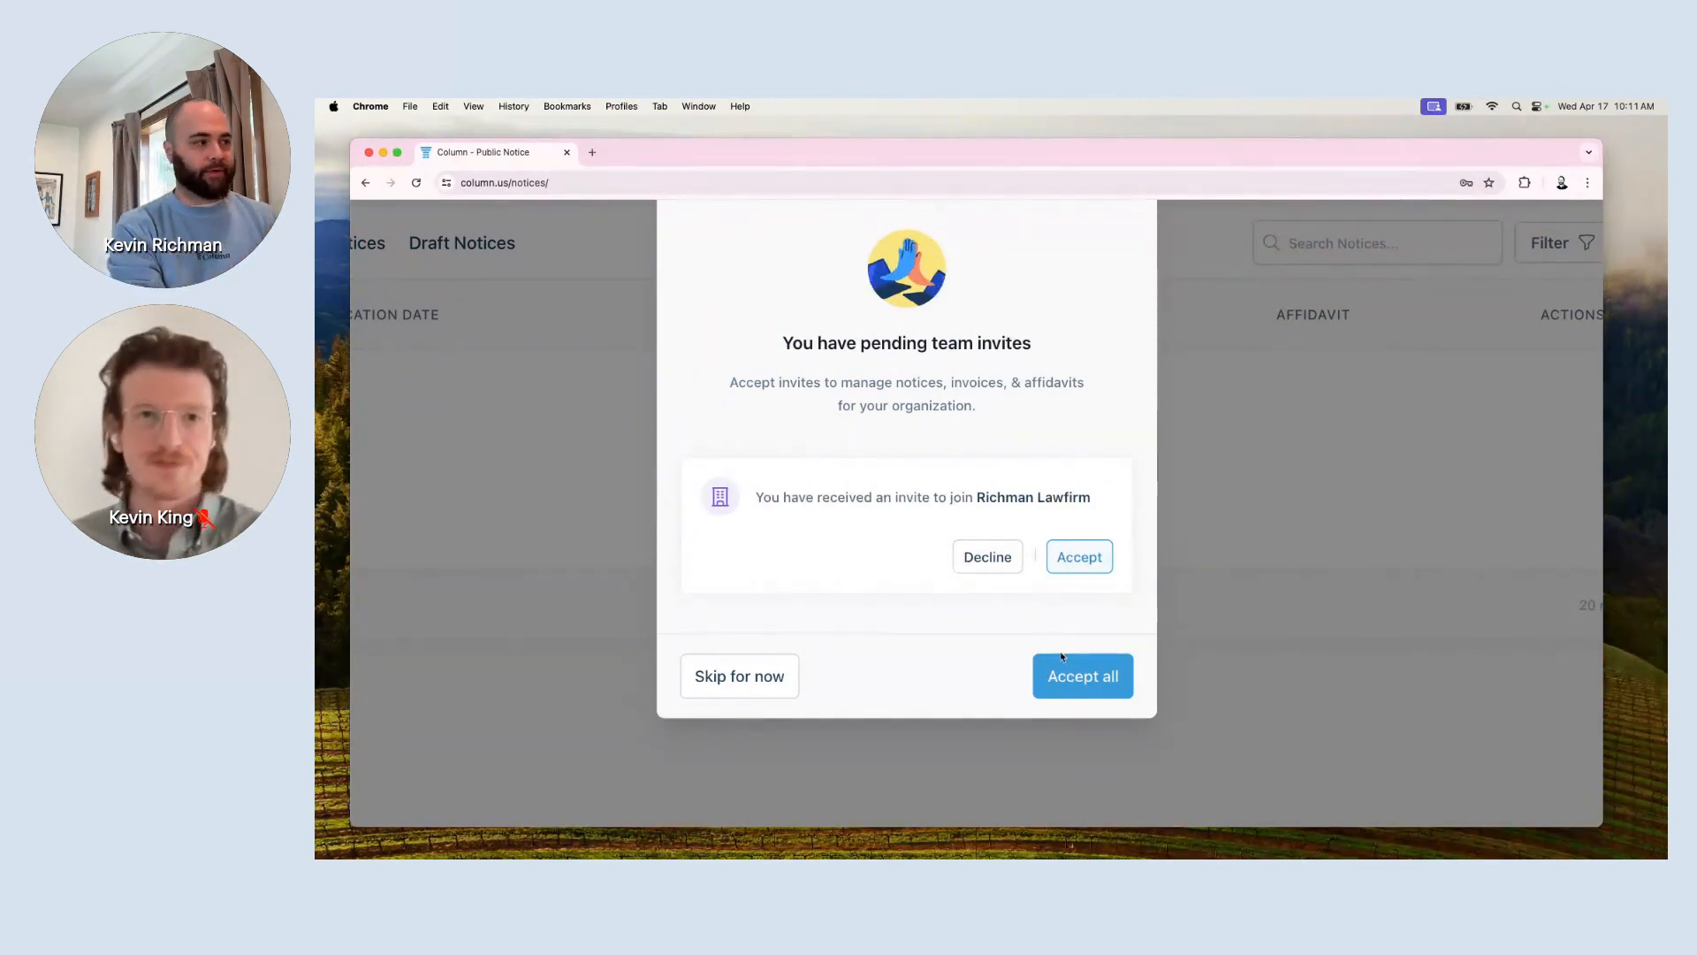
Accept all pending team invites to join the law firm, then view the organization switcher.
left_click(1077, 693)
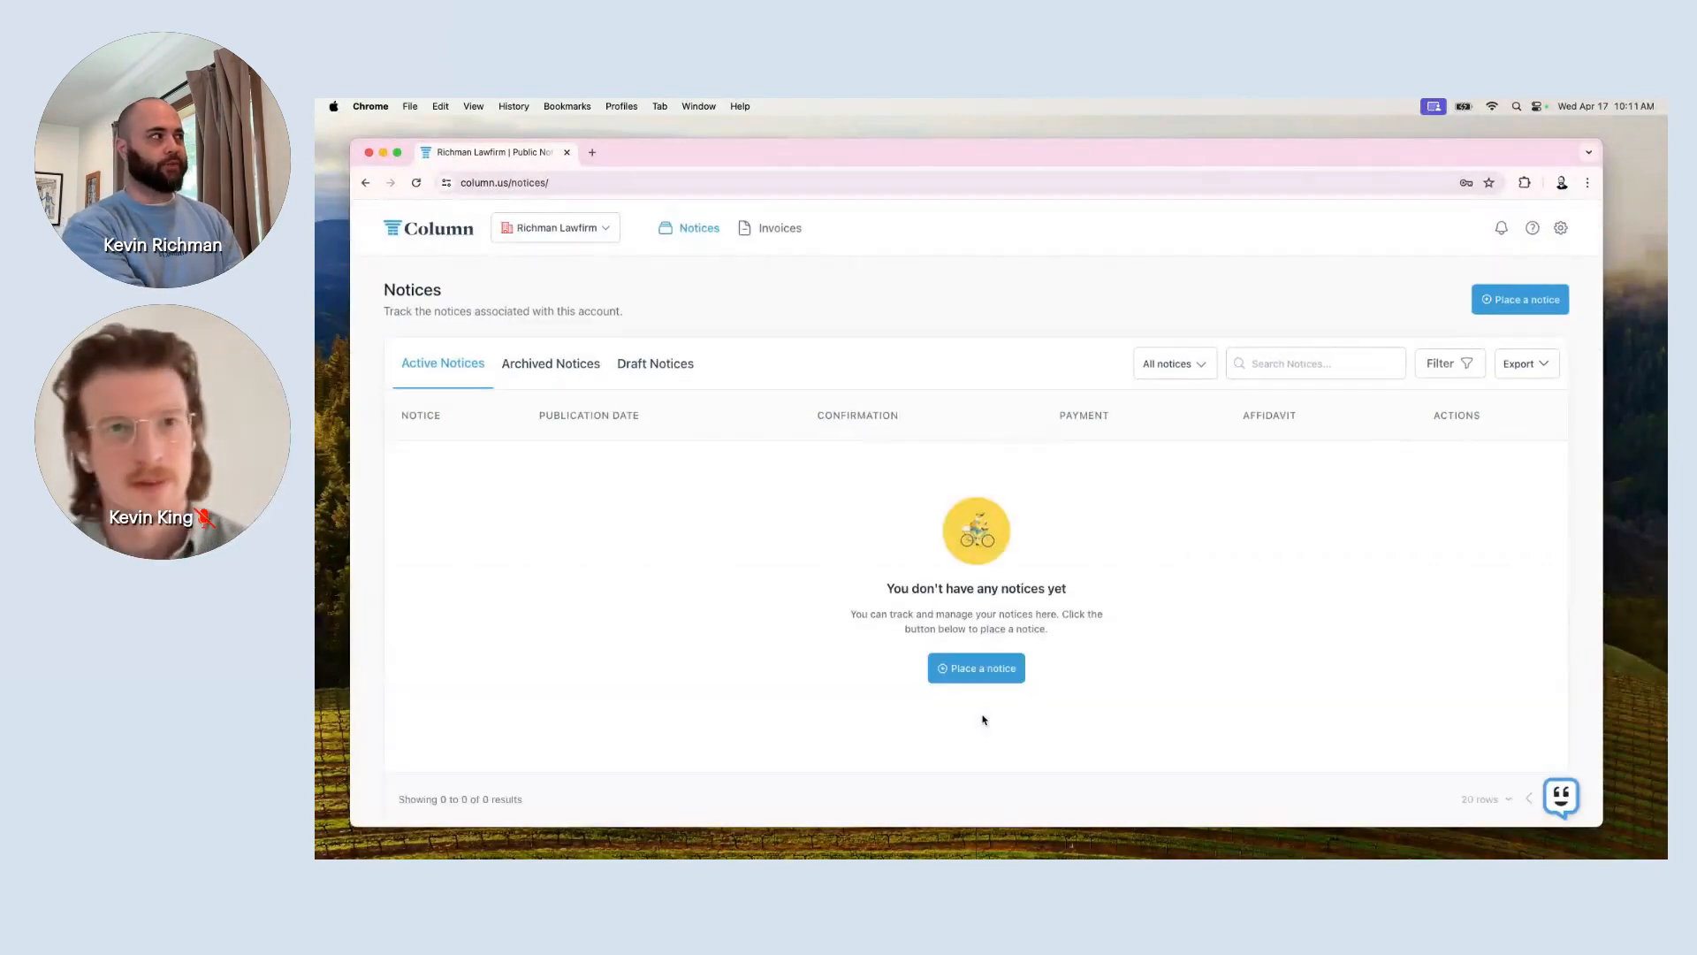
scroll(786, 592, "up", 3)
scroll(786, 592, "left", 1)
scroll(786, 592, "up", 2)
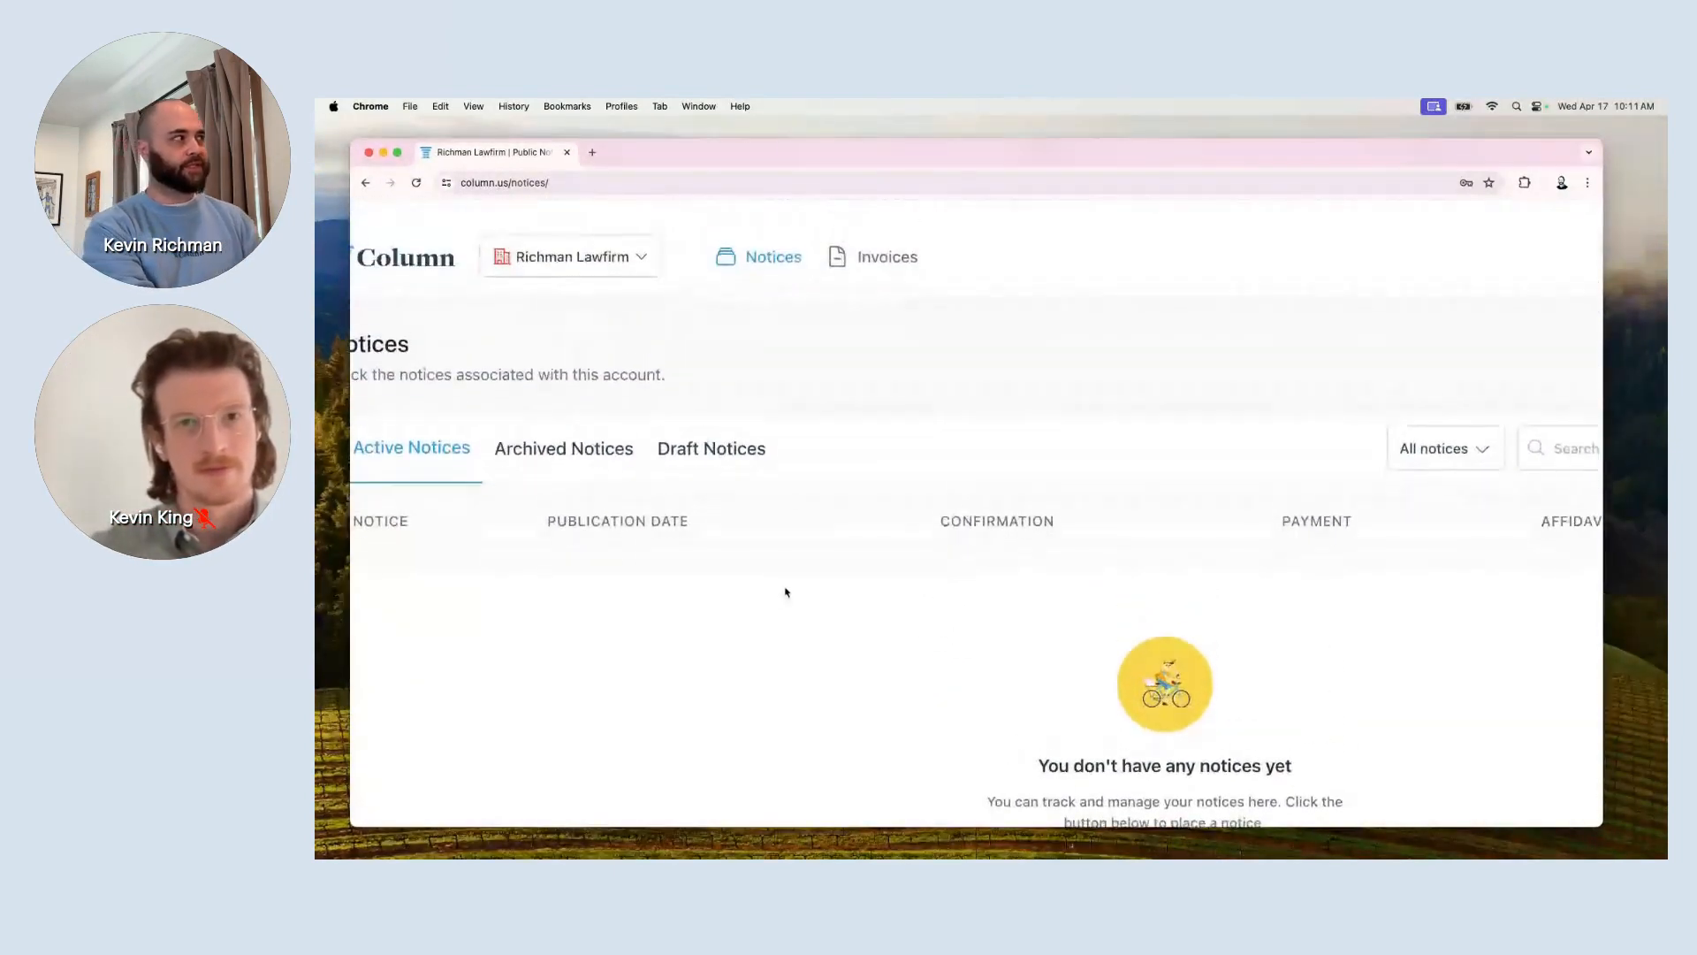
scroll(444, 292, "up", 1)
scroll(445, 292, "left", 1)
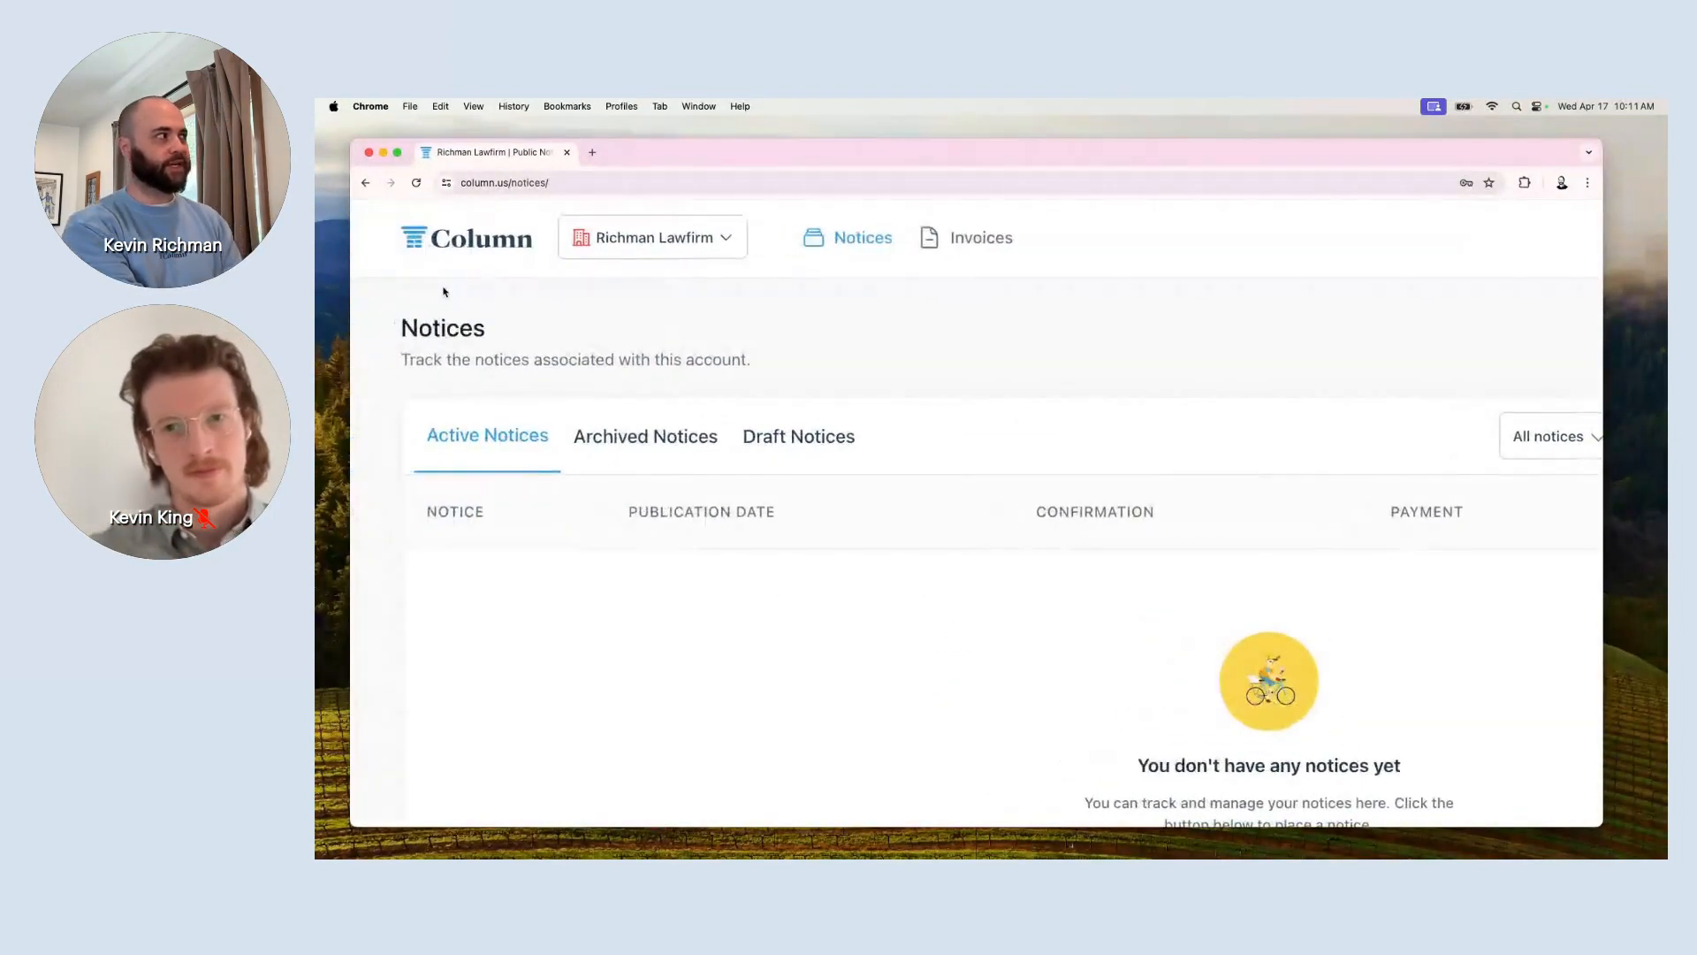
scroll(649, 267, "up", 3)
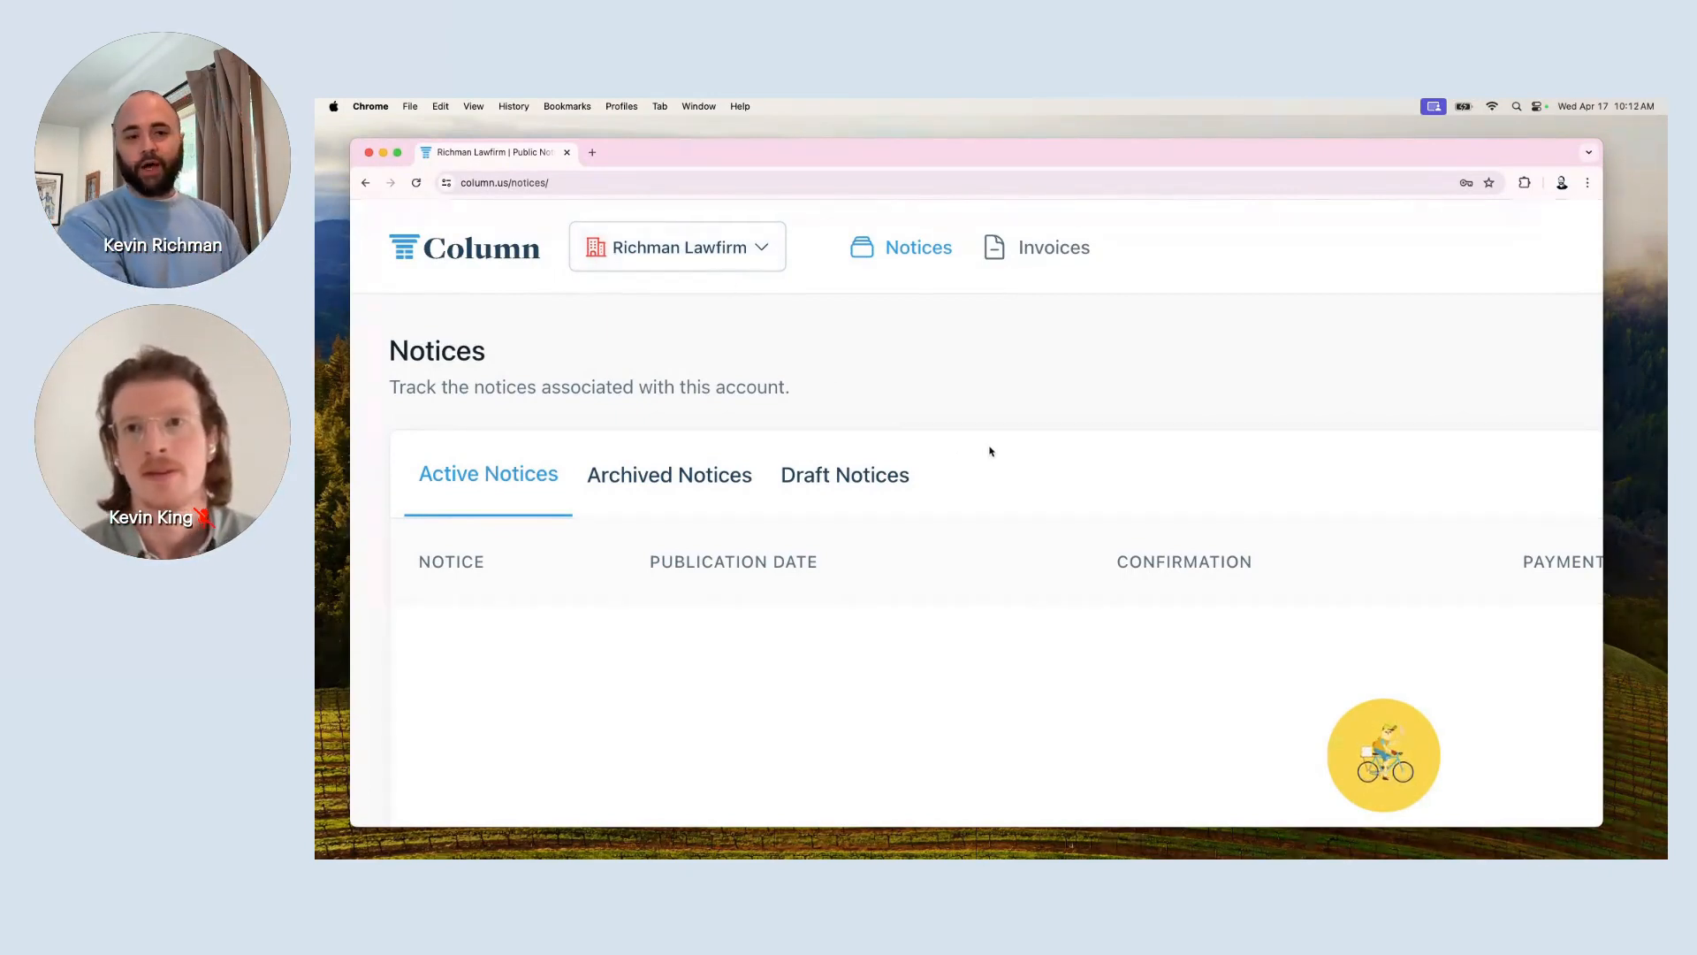
left_click(763, 256)
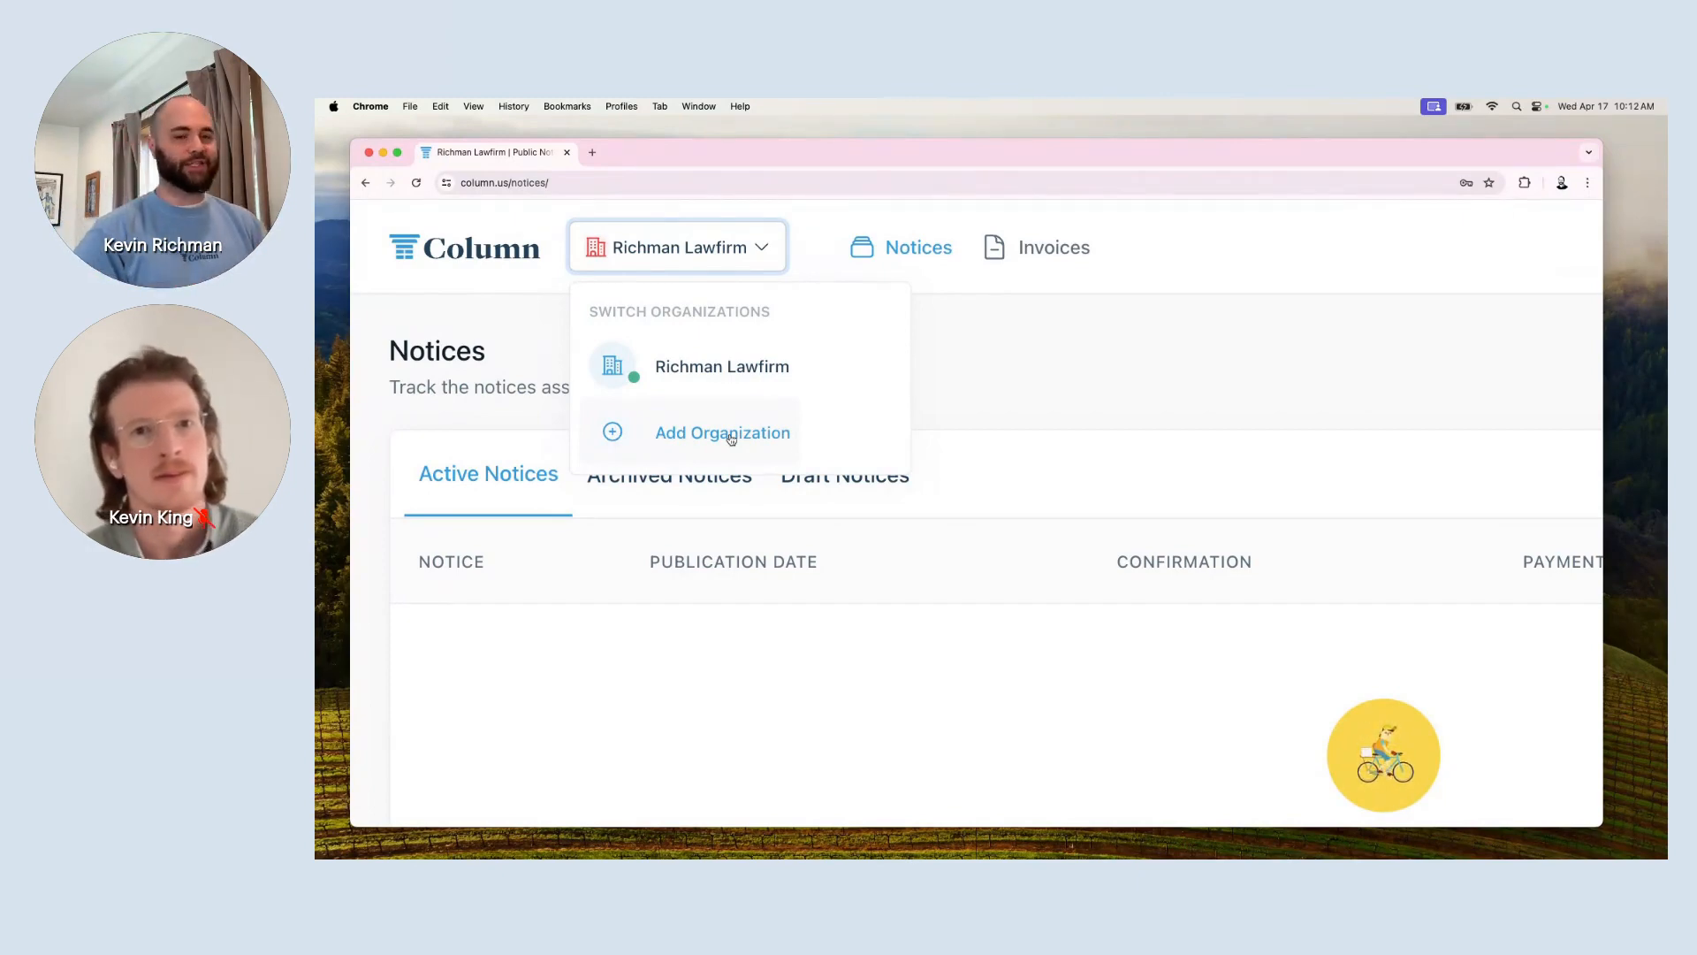
Dismiss the organization list and start a new notice at the Select Publisher step.
left_click(1257, 398)
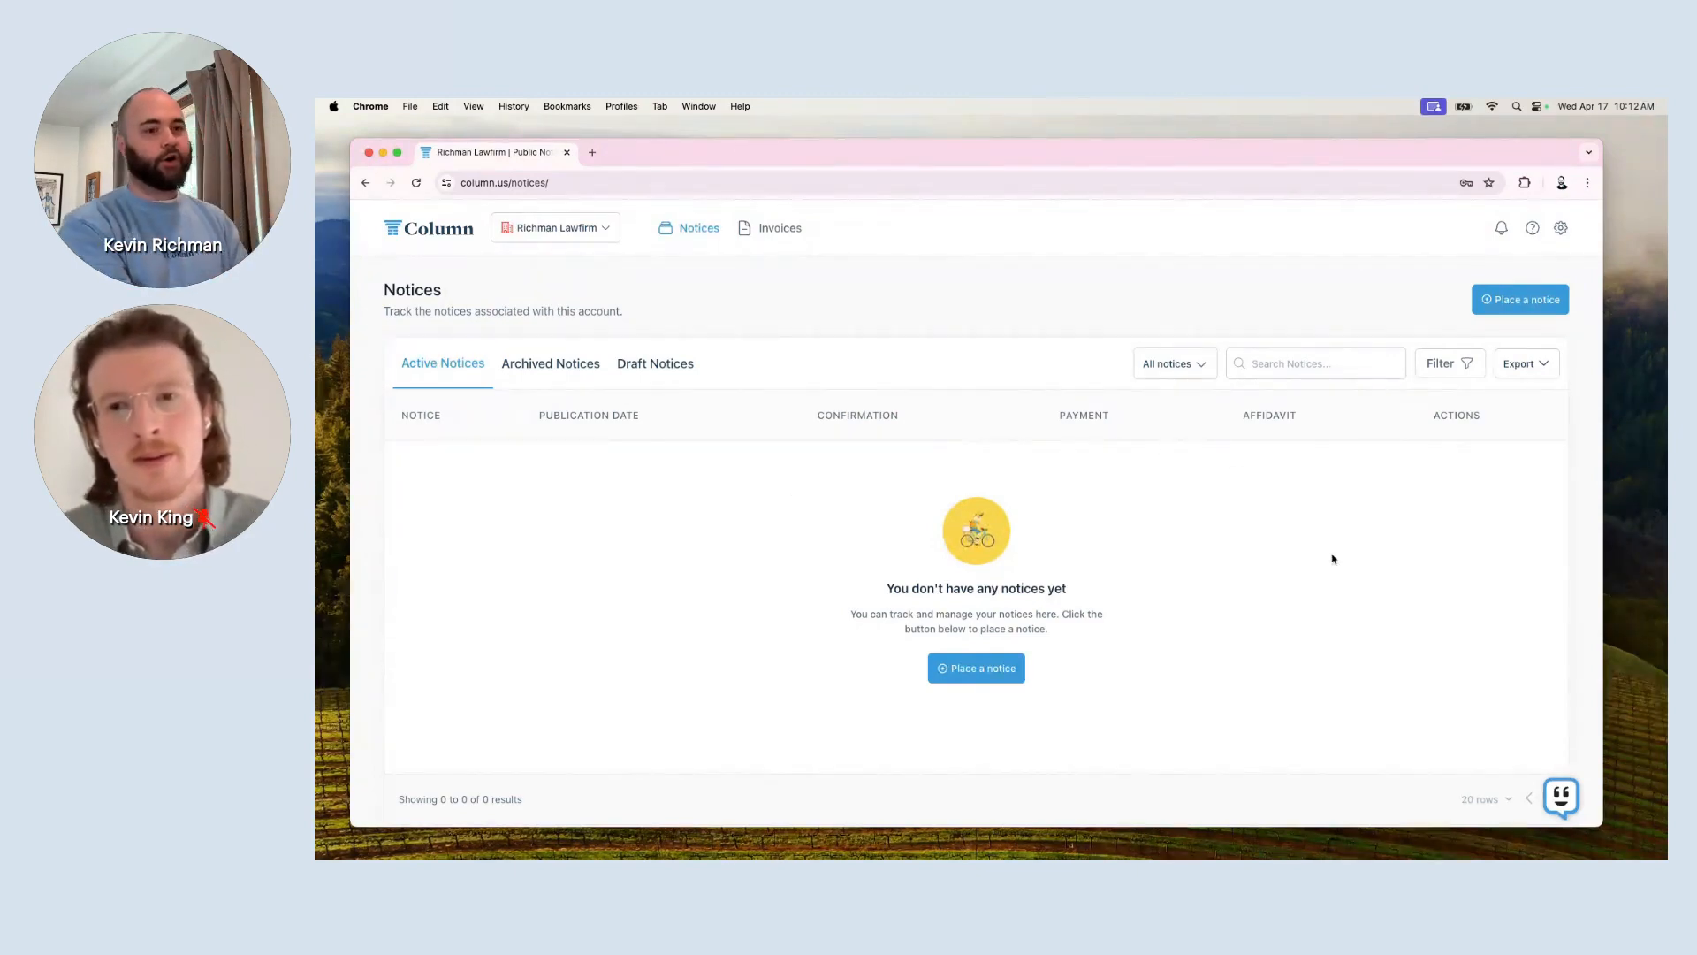
scroll(1333, 559, "up", 5)
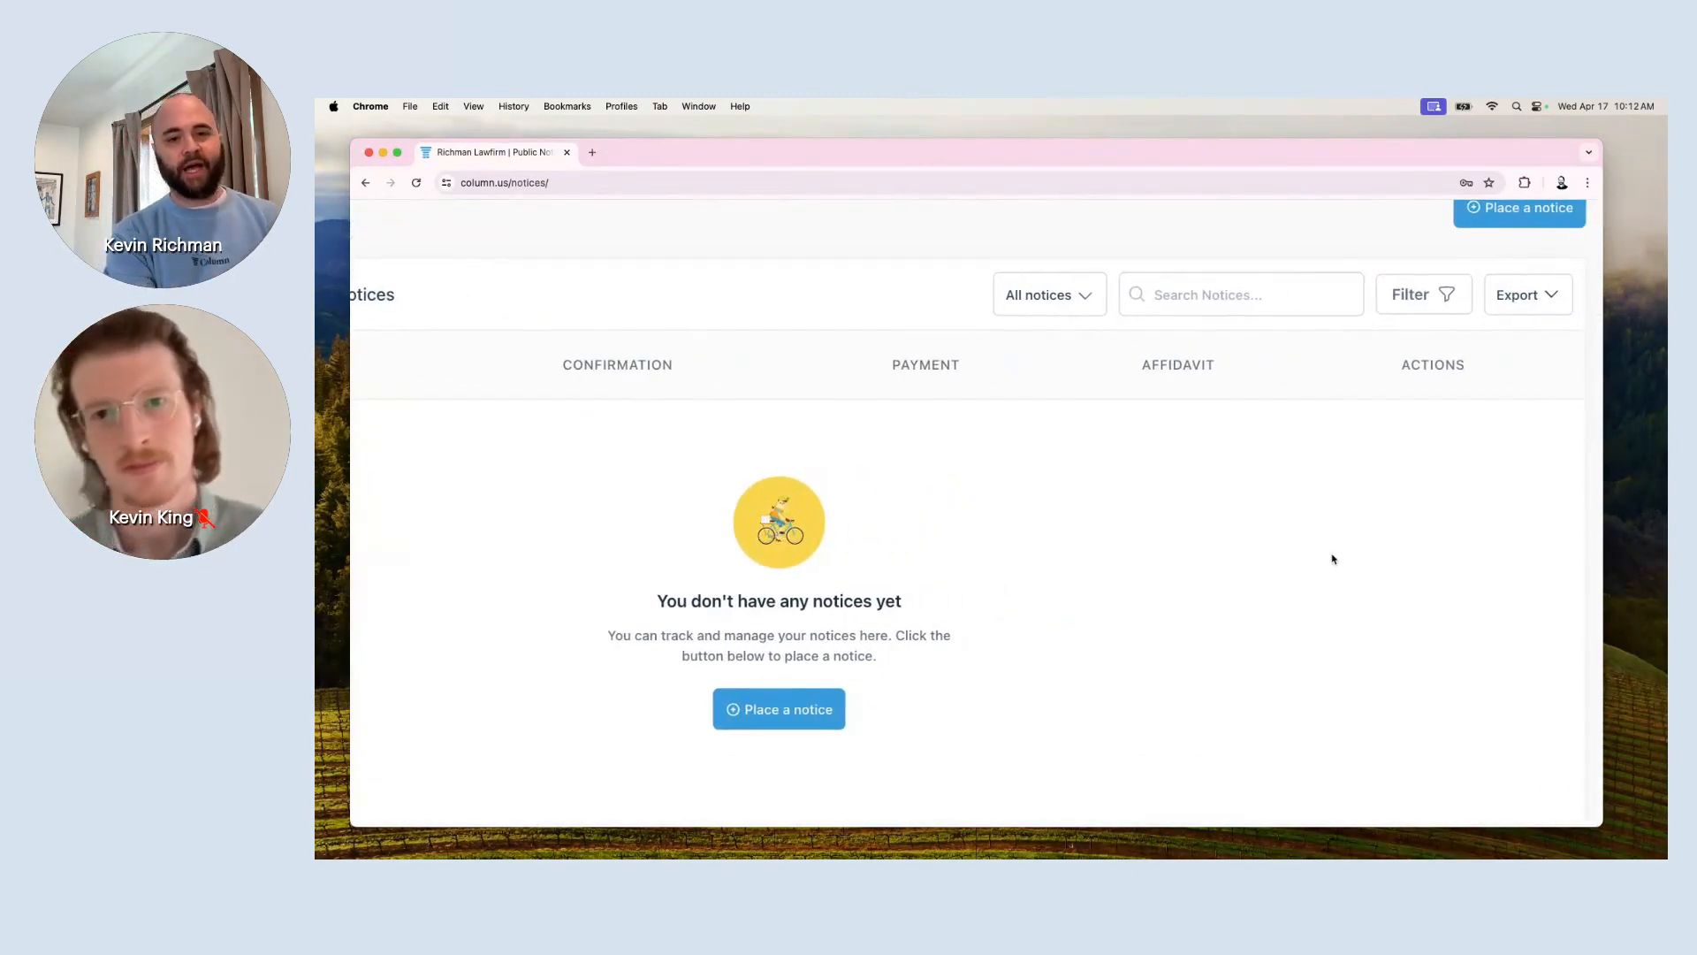
scroll(1333, 558, "right", 1)
scroll(1333, 559, "up", 1)
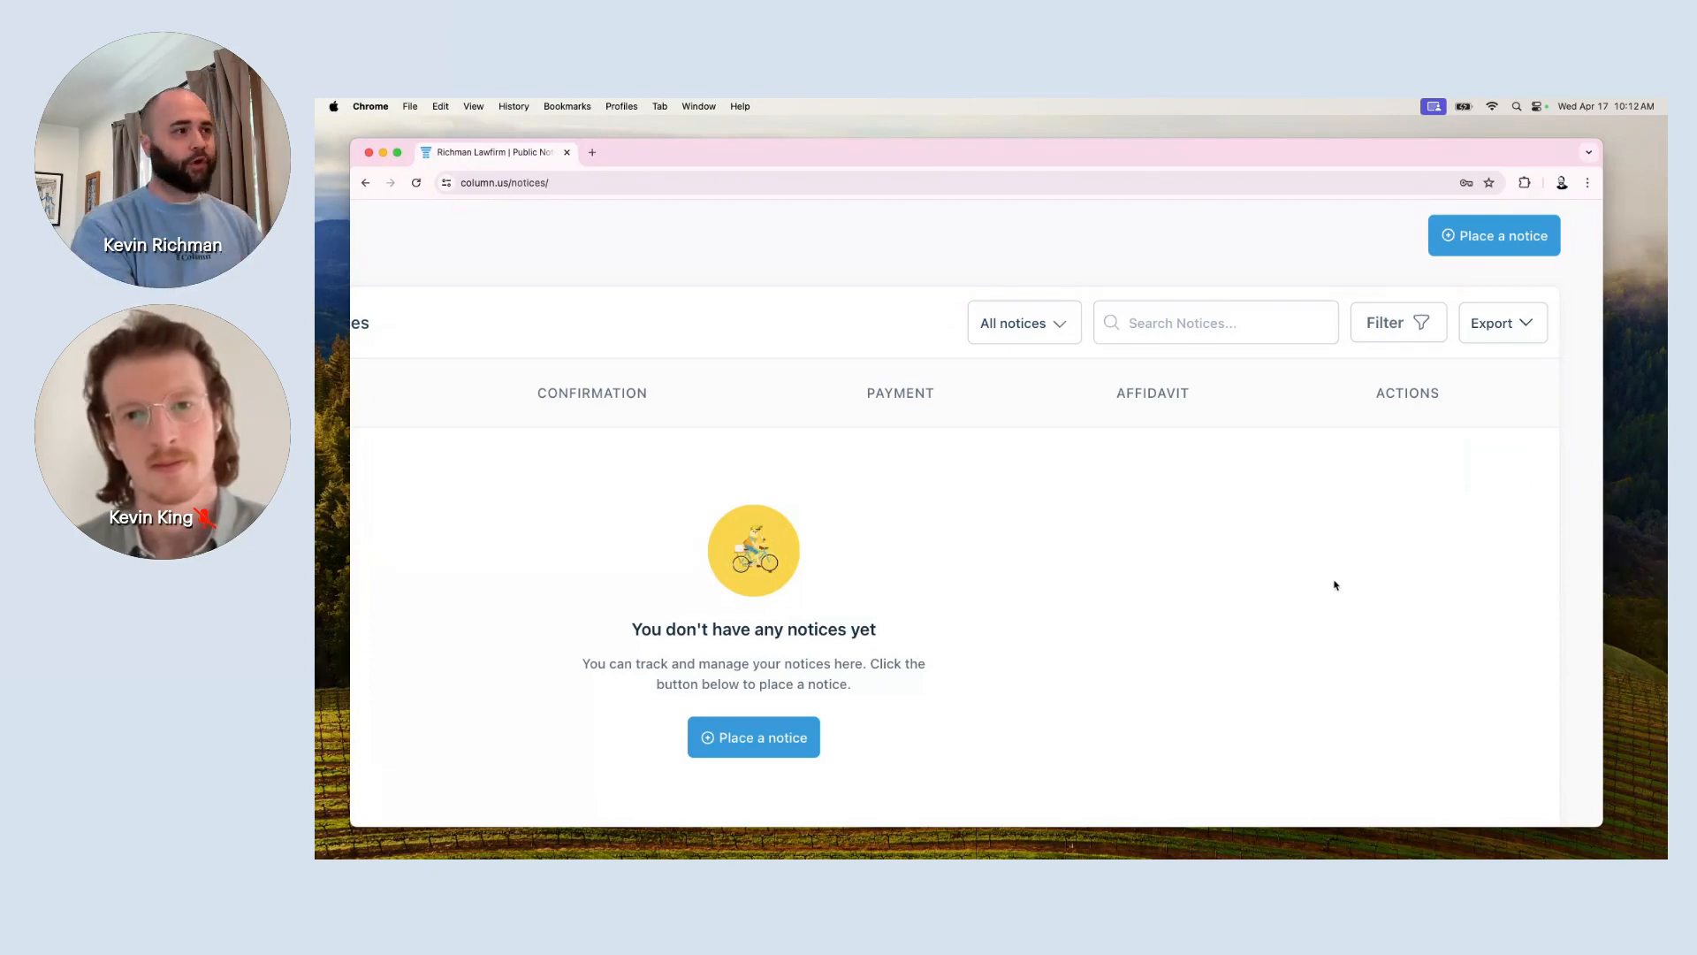
scroll(1334, 581, "up", 1)
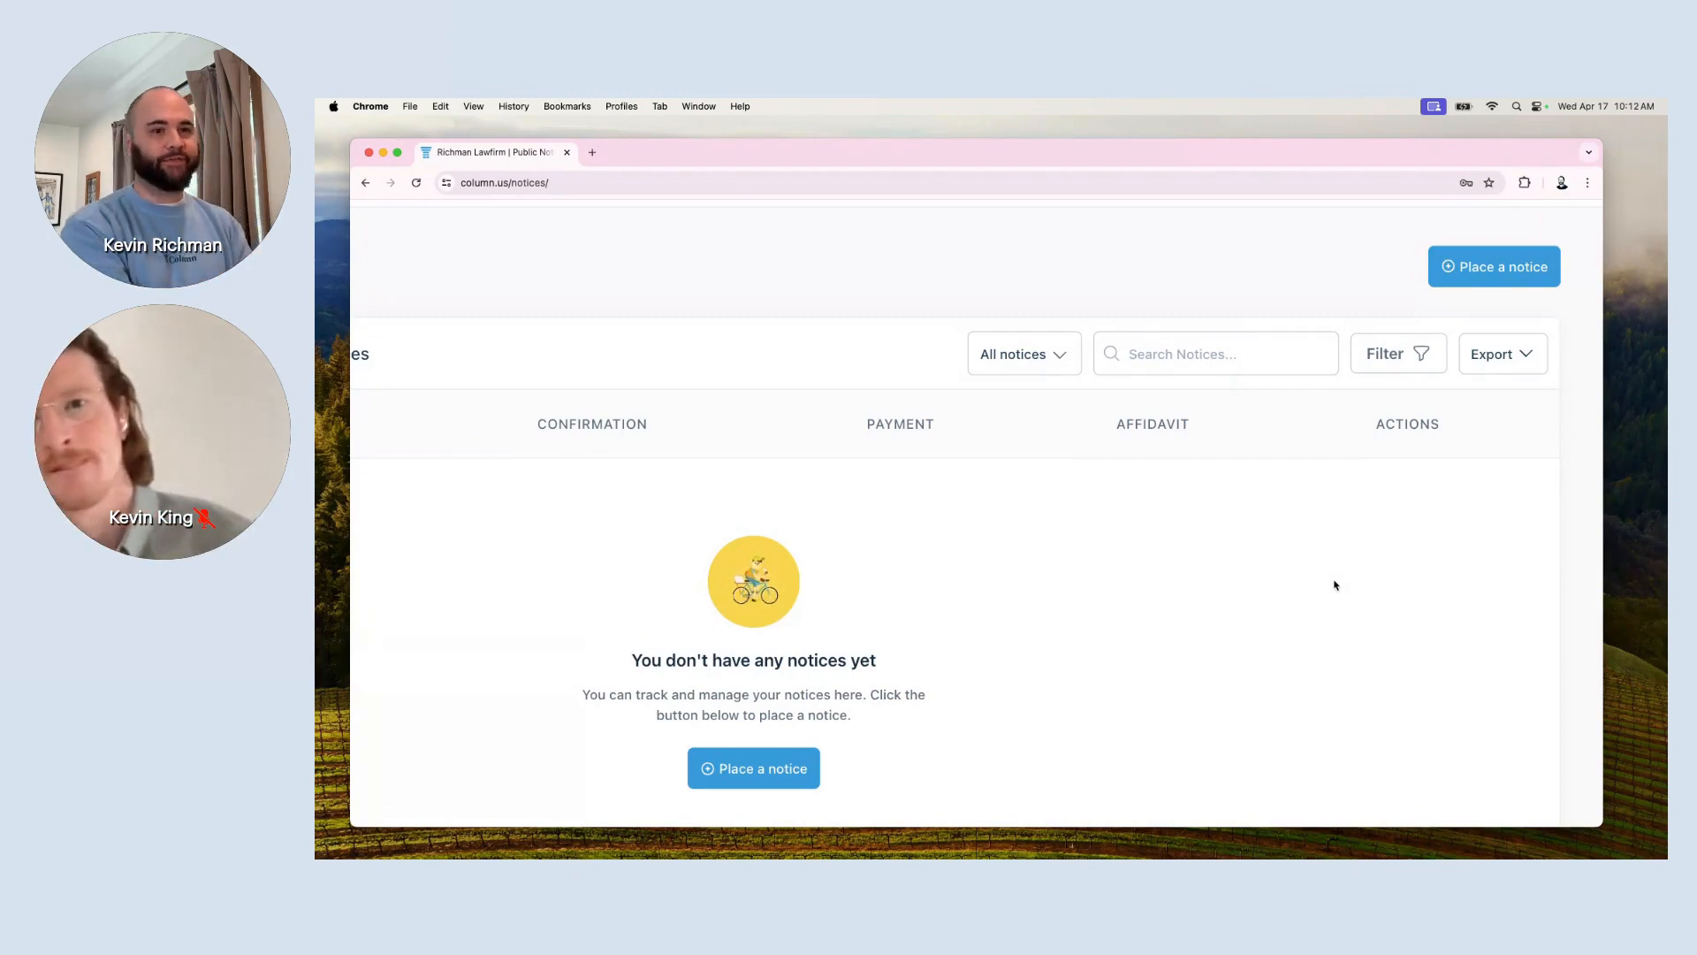
scroll(1368, 560, "up", 2)
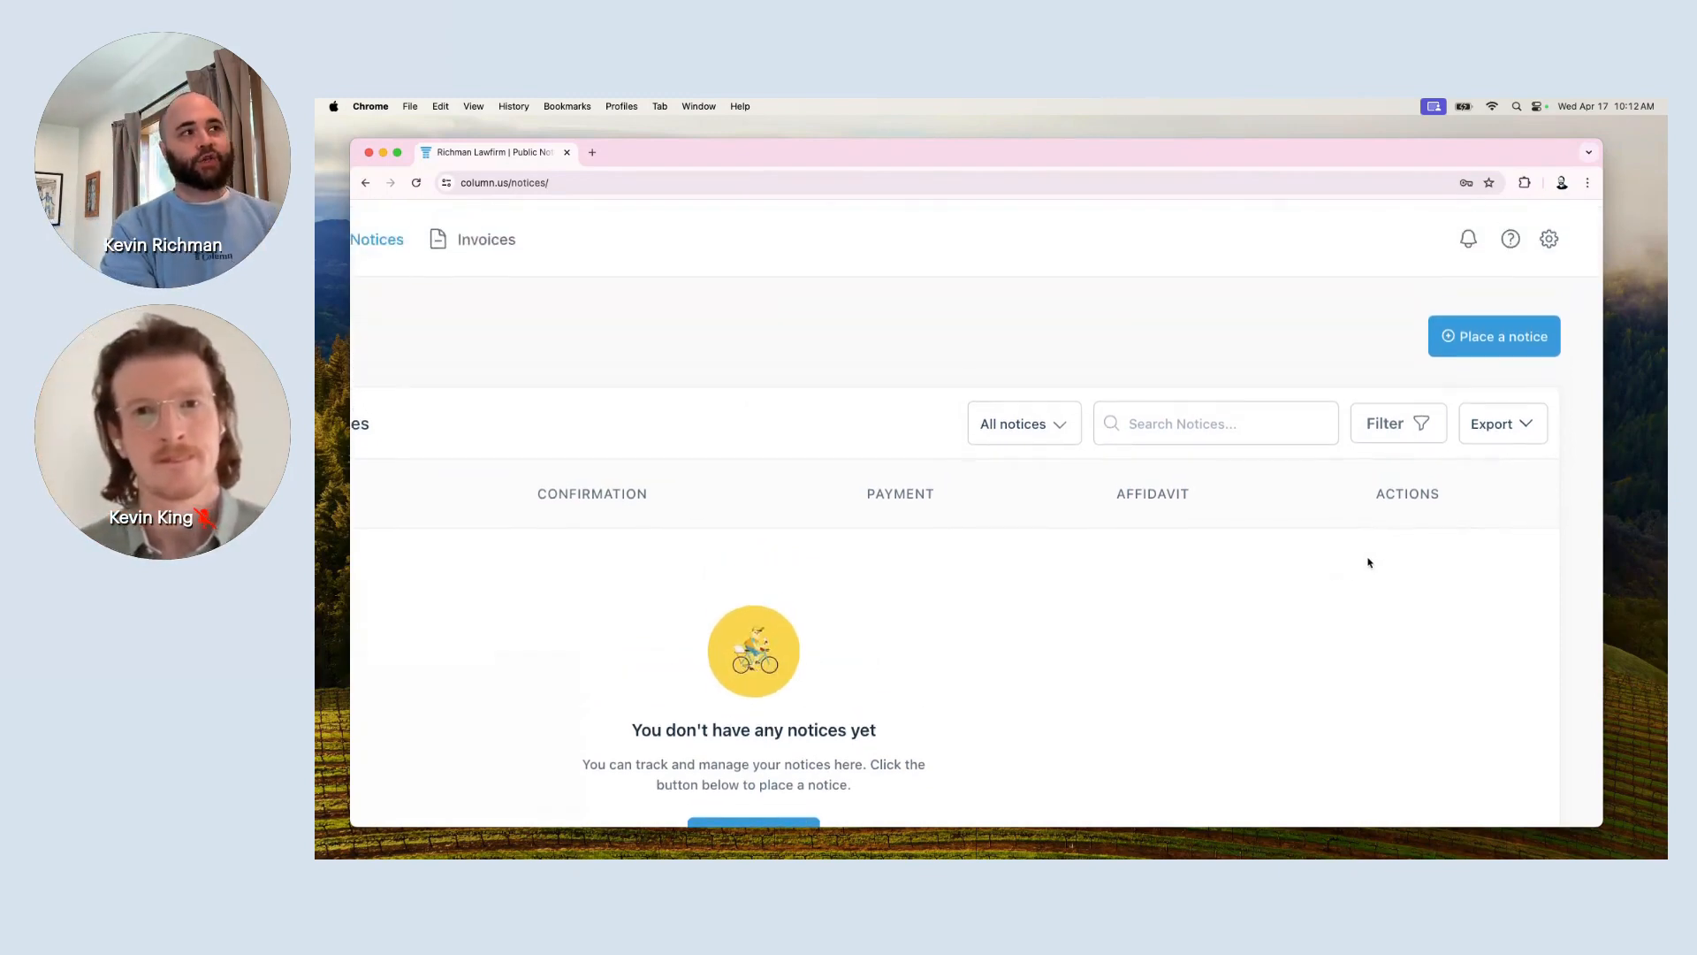
scroll(1369, 562, "up", 2)
scroll(1369, 563, "right", 1)
scroll(1369, 562, "up", 2)
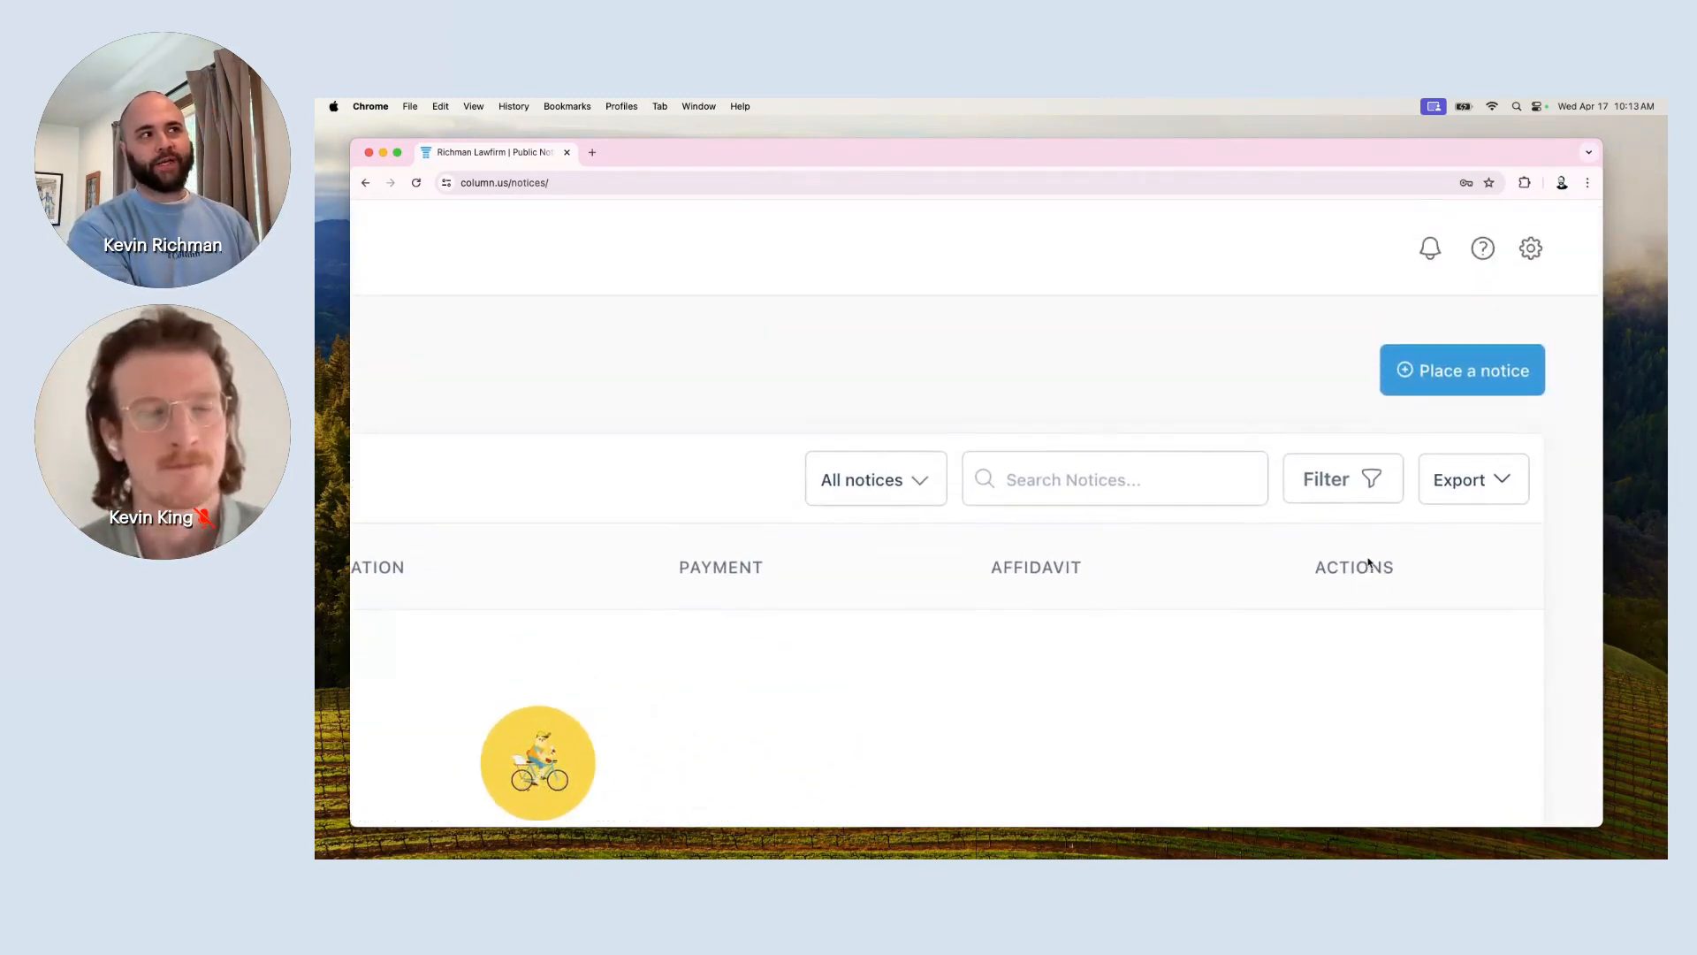
left_click(1474, 387)
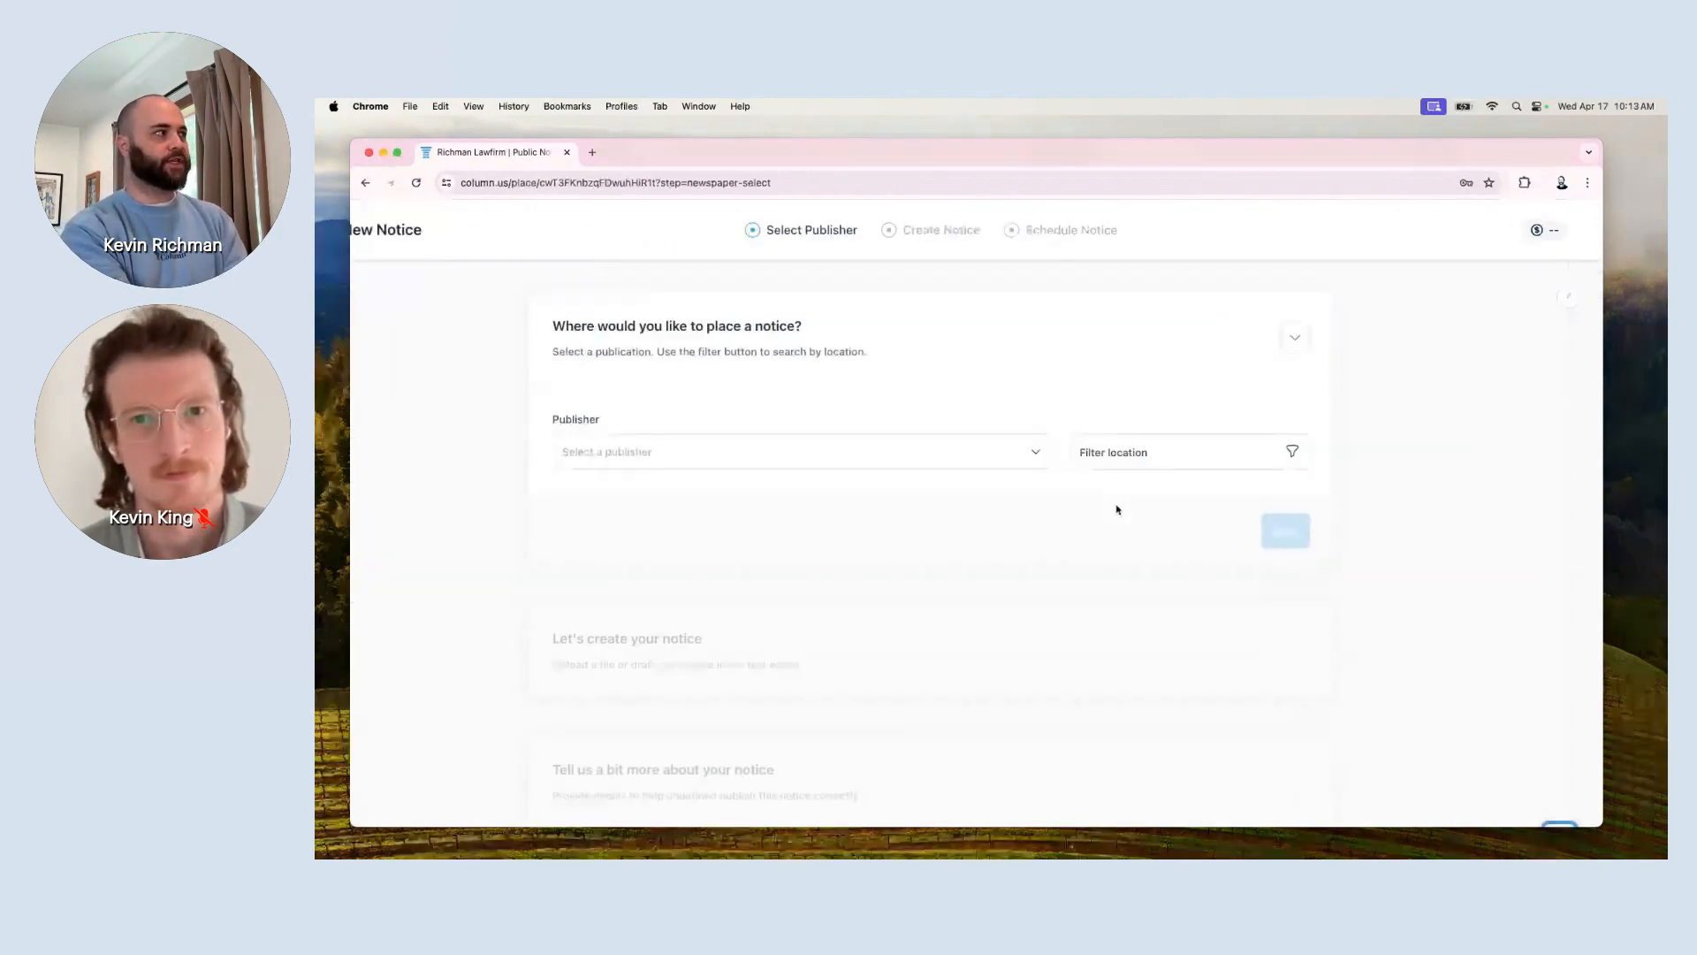
Search publishers for 'casper' and choose Casper Star-Tribune.
left_click(954, 465)
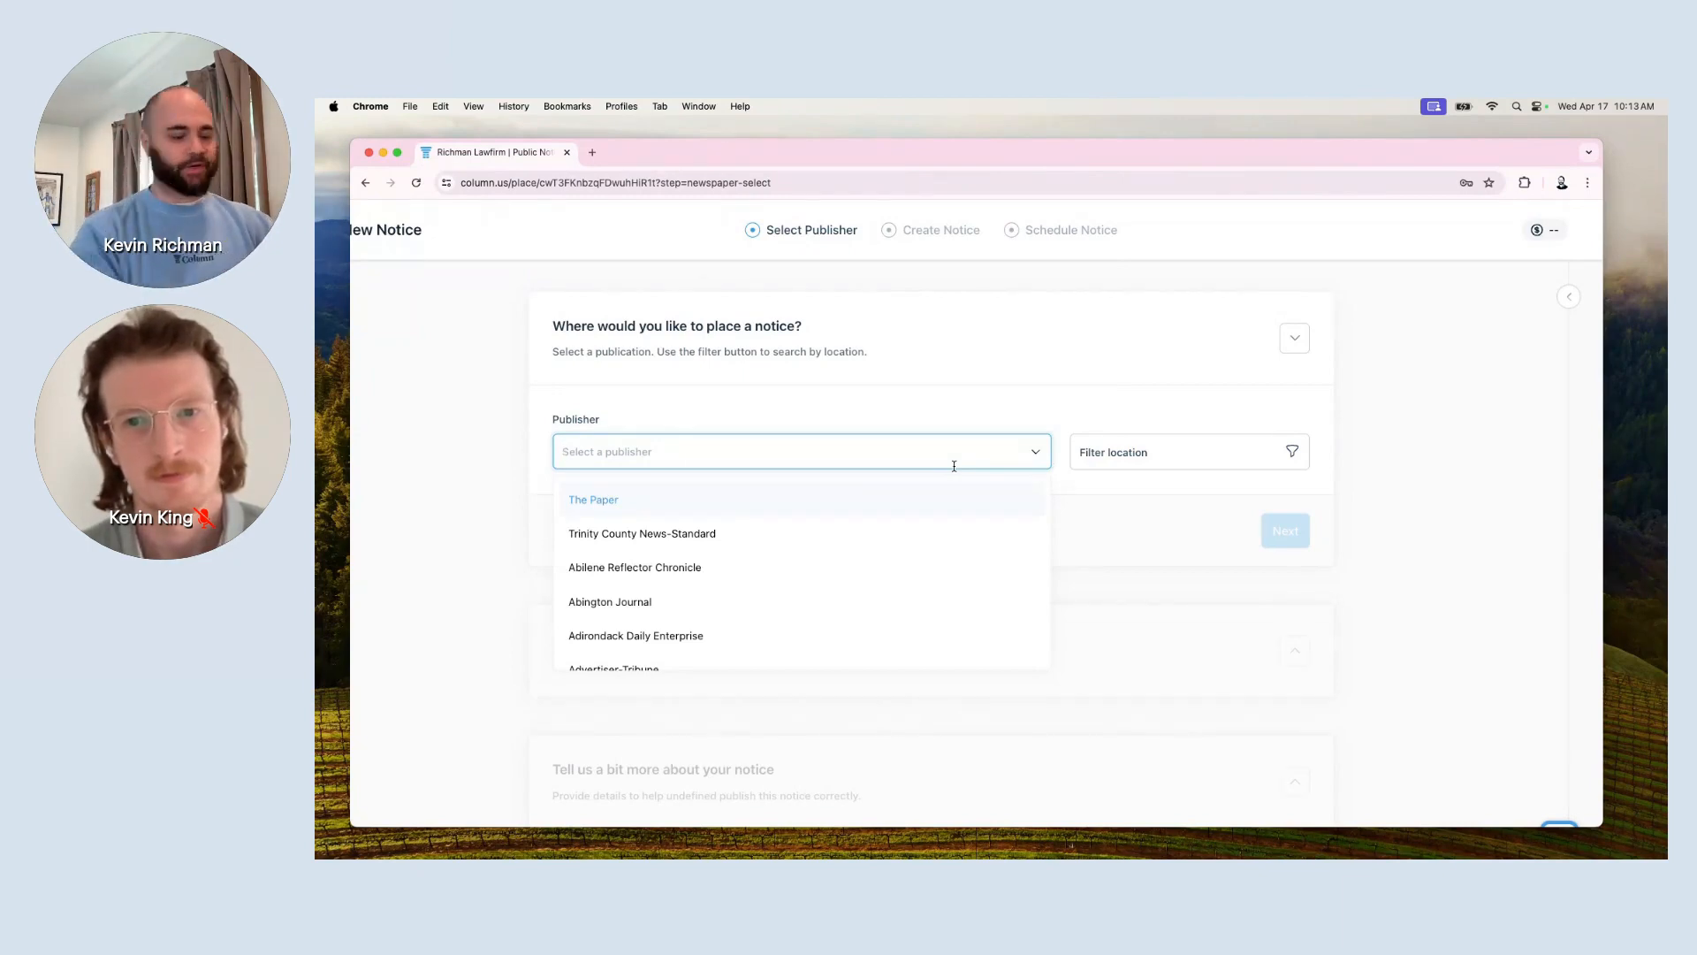
type("cas")
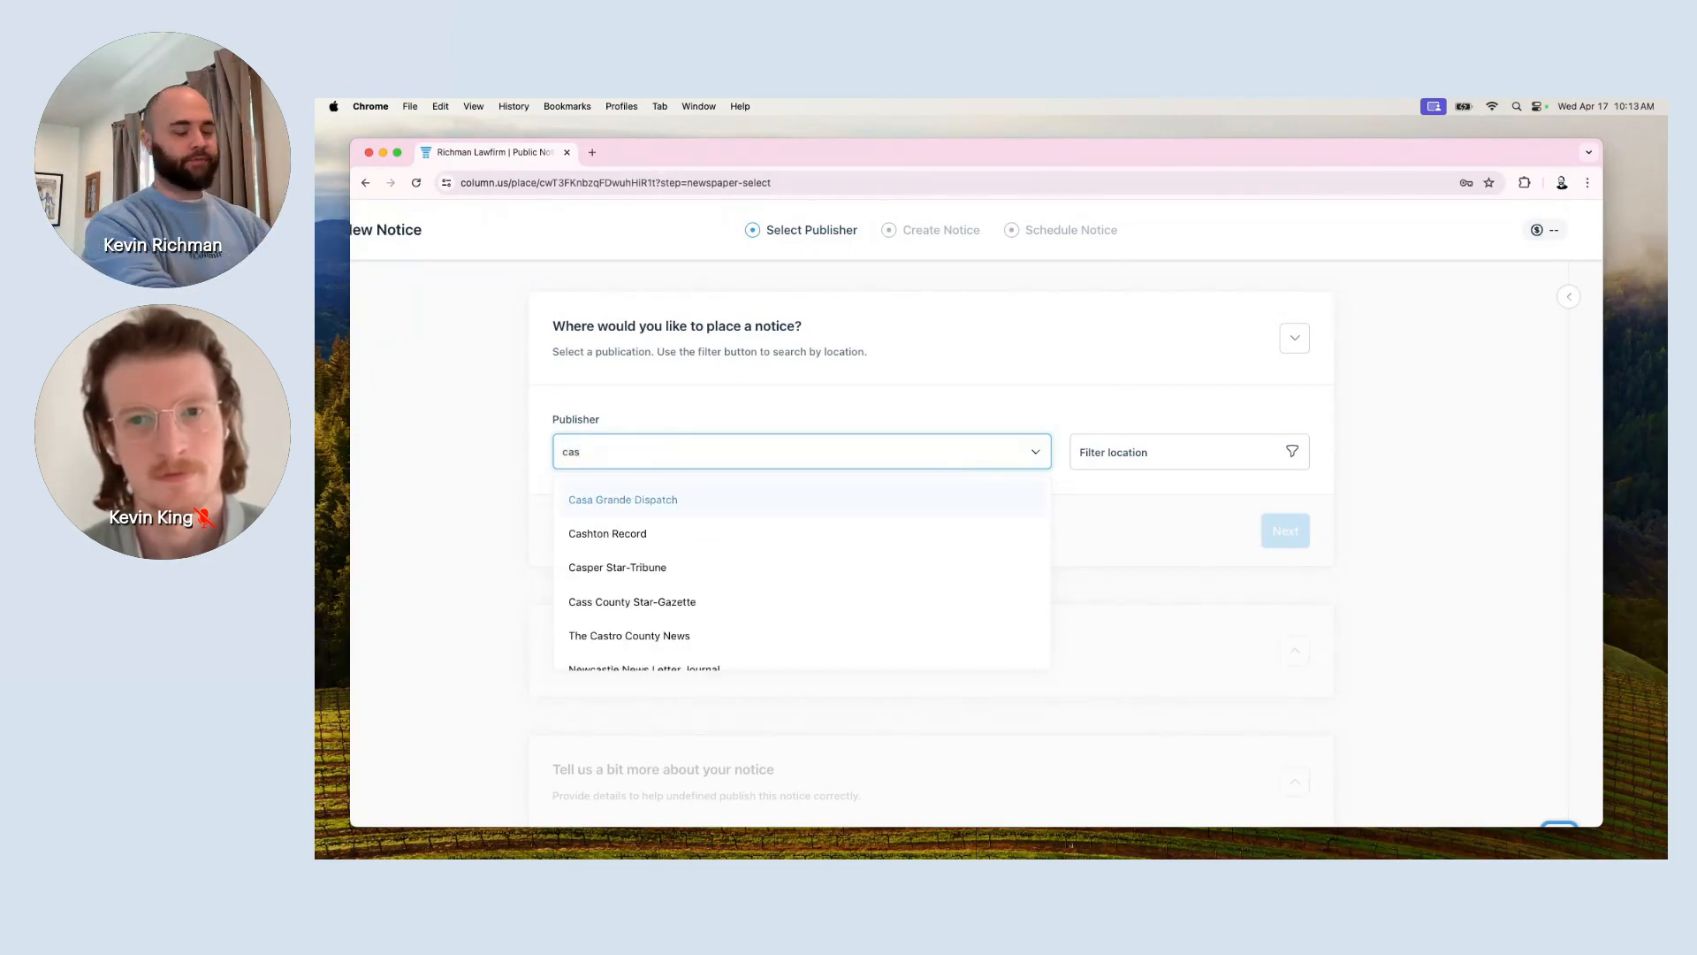
type("per")
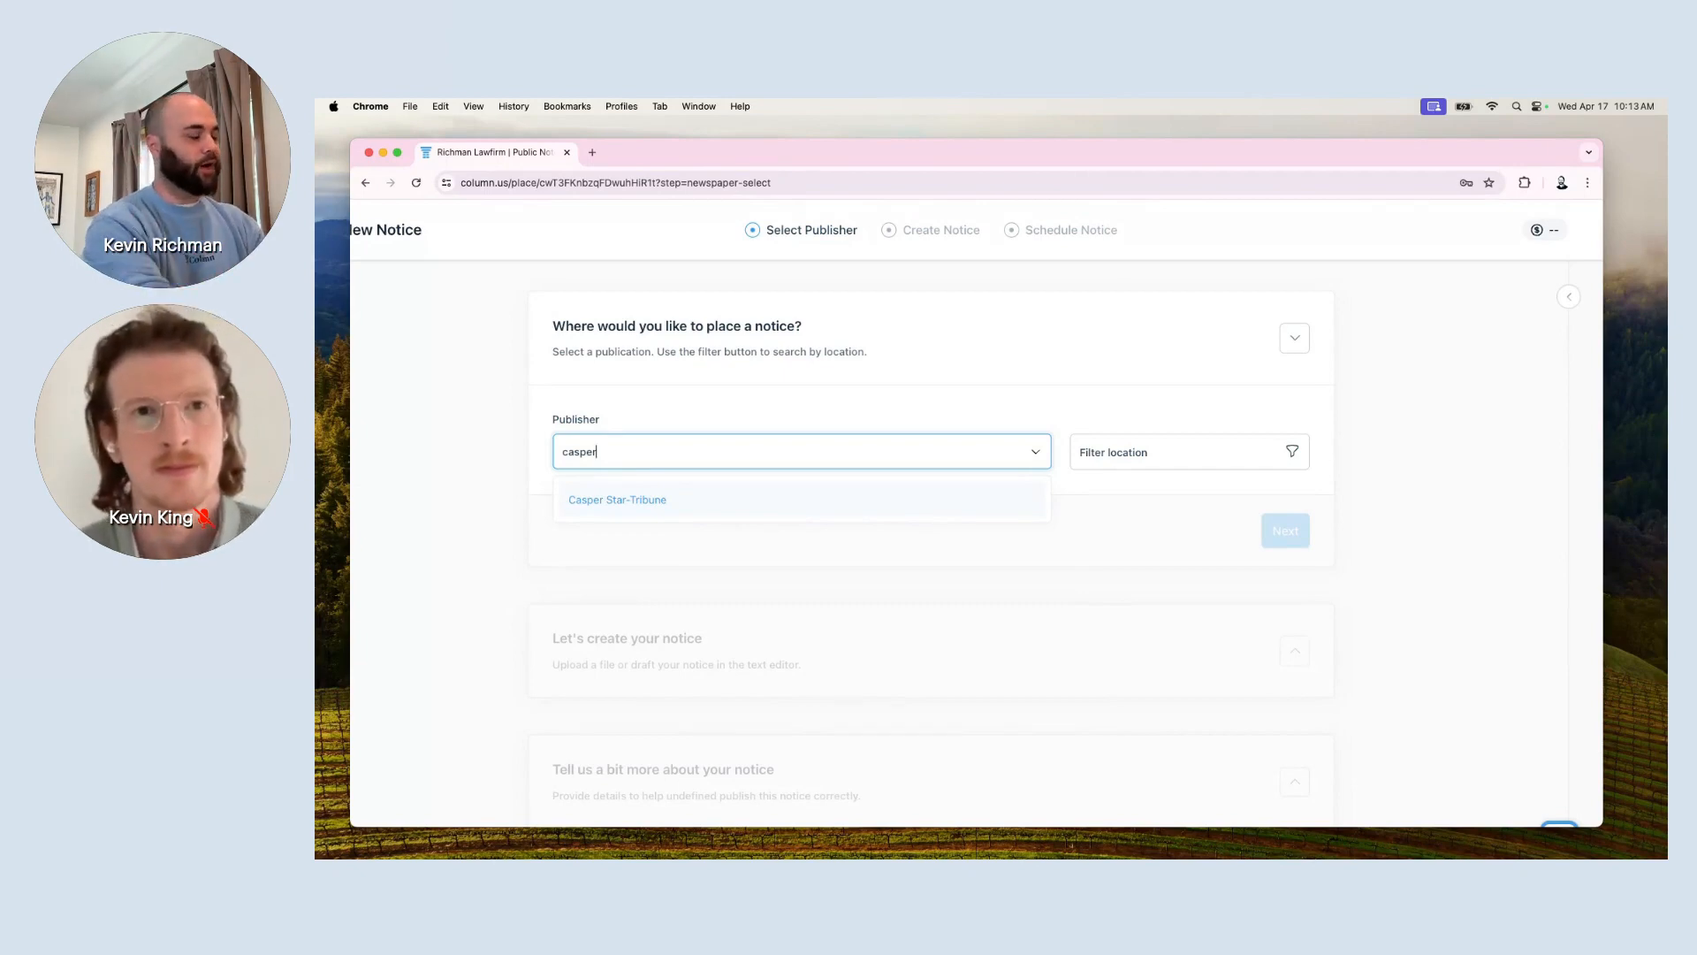
key("BackSpace")
key("BackSpace")
key("BackSpace")
key("BackSpace")
key("BackSpace")
key("BackSpace")
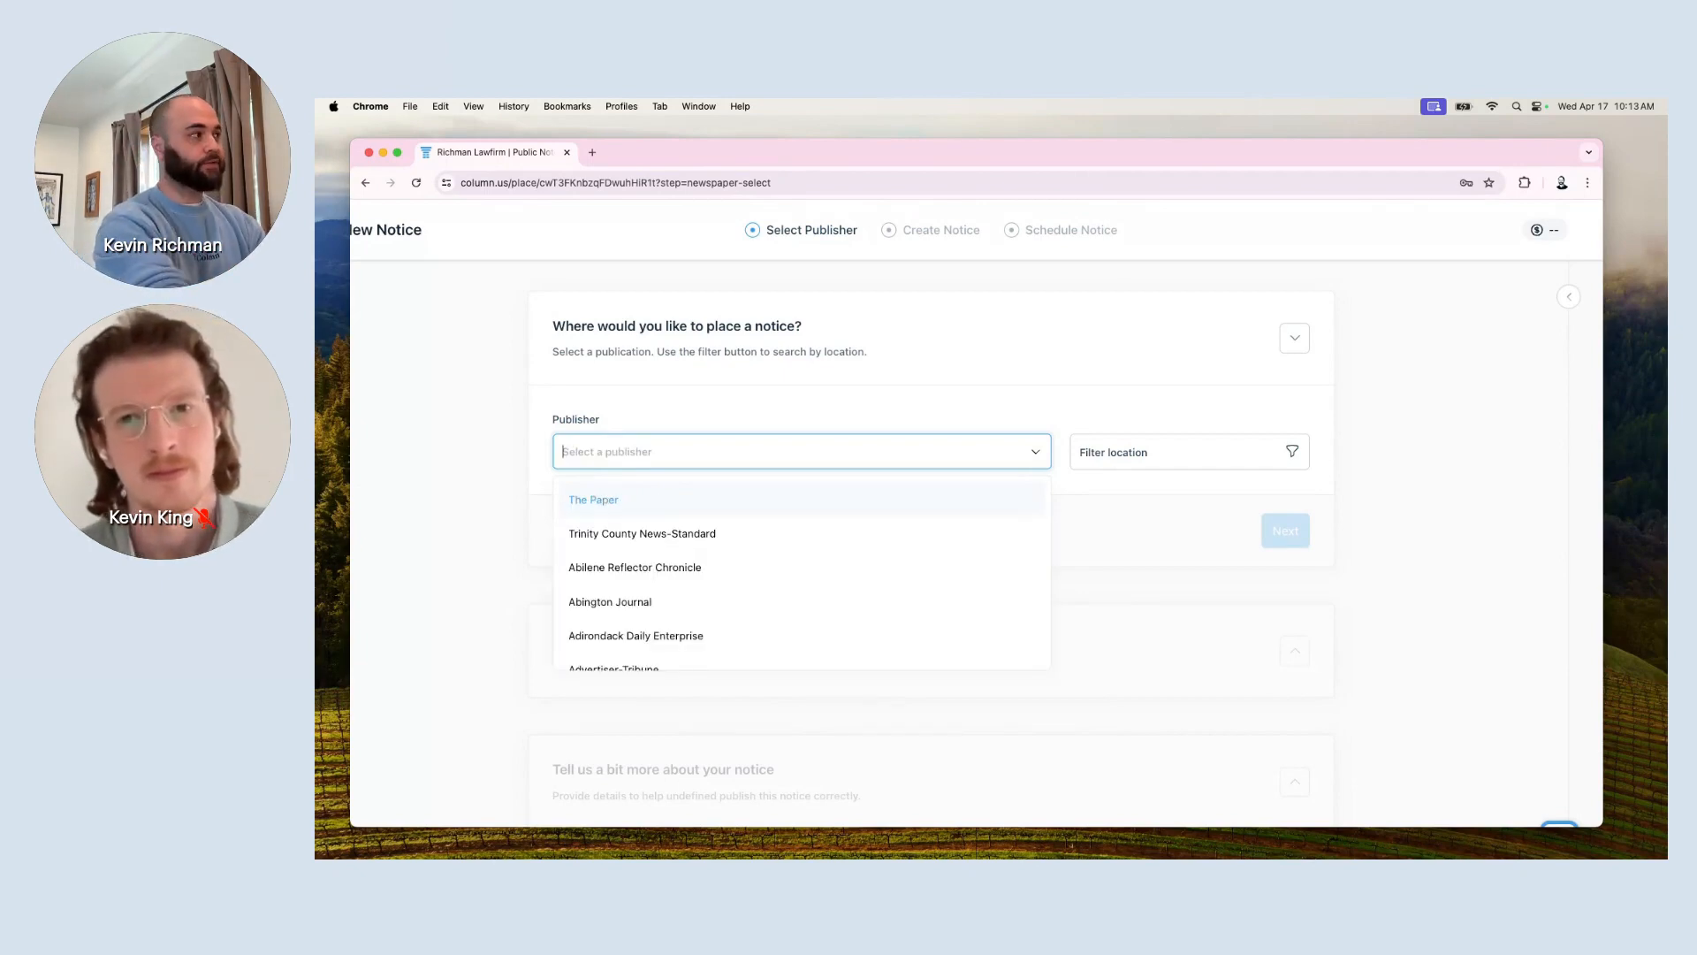
scroll(713, 580, "down", 10)
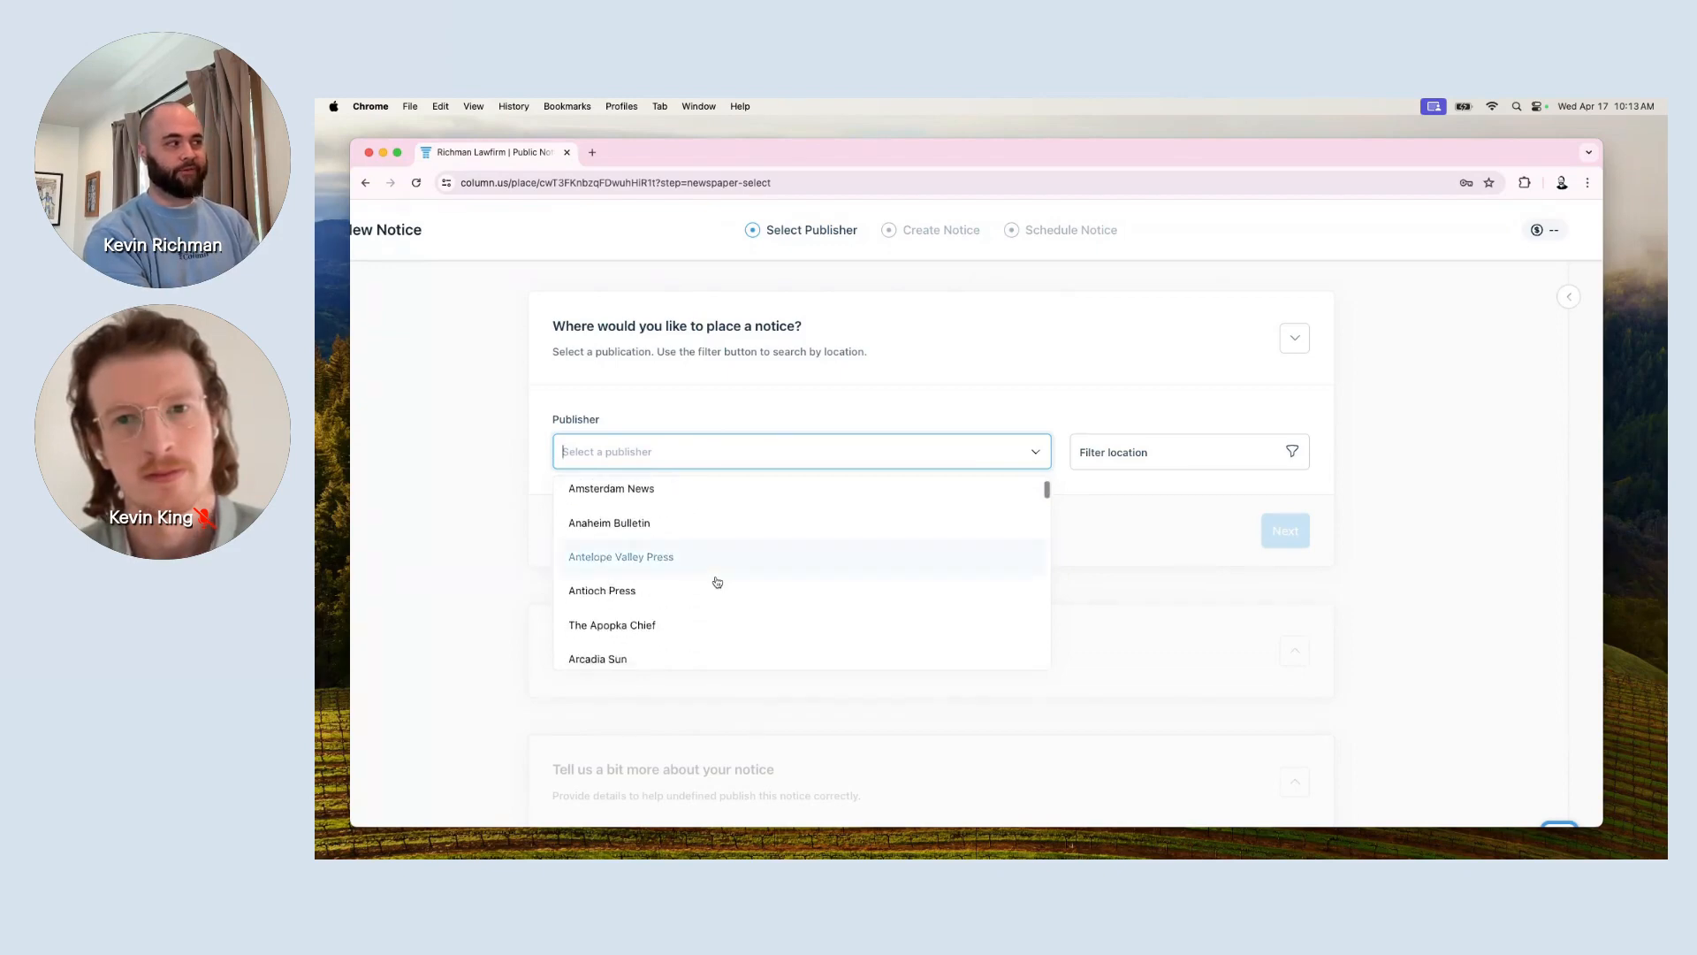
scroll(713, 580, "down", 1)
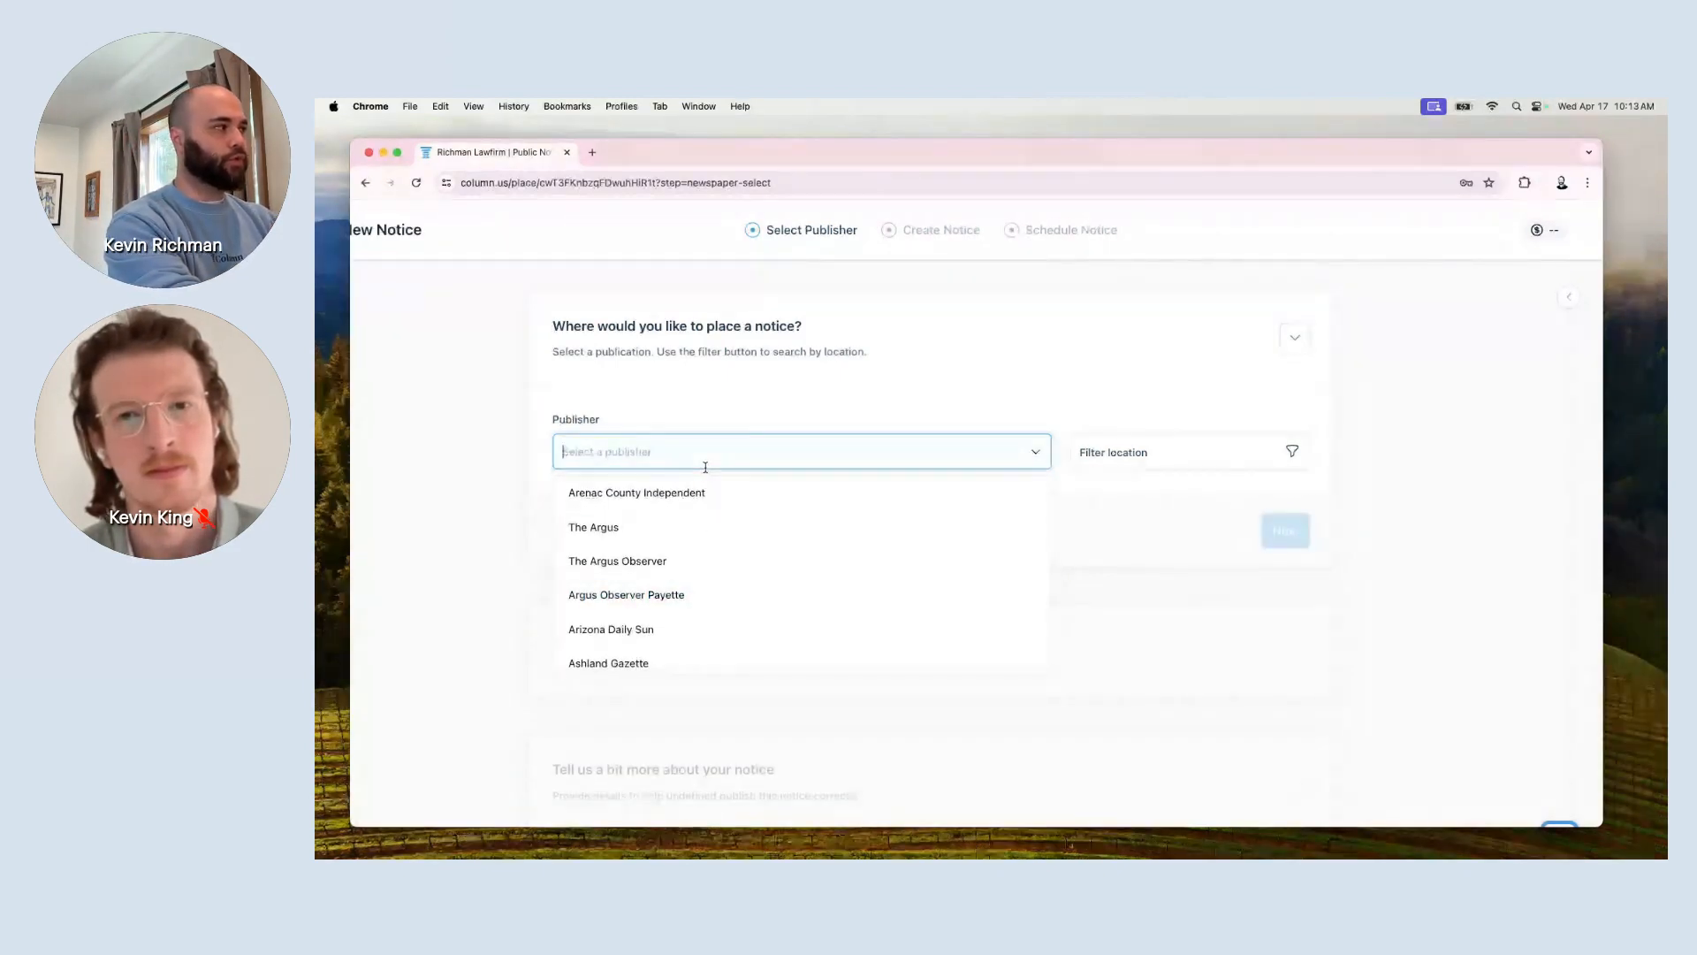
type("casper")
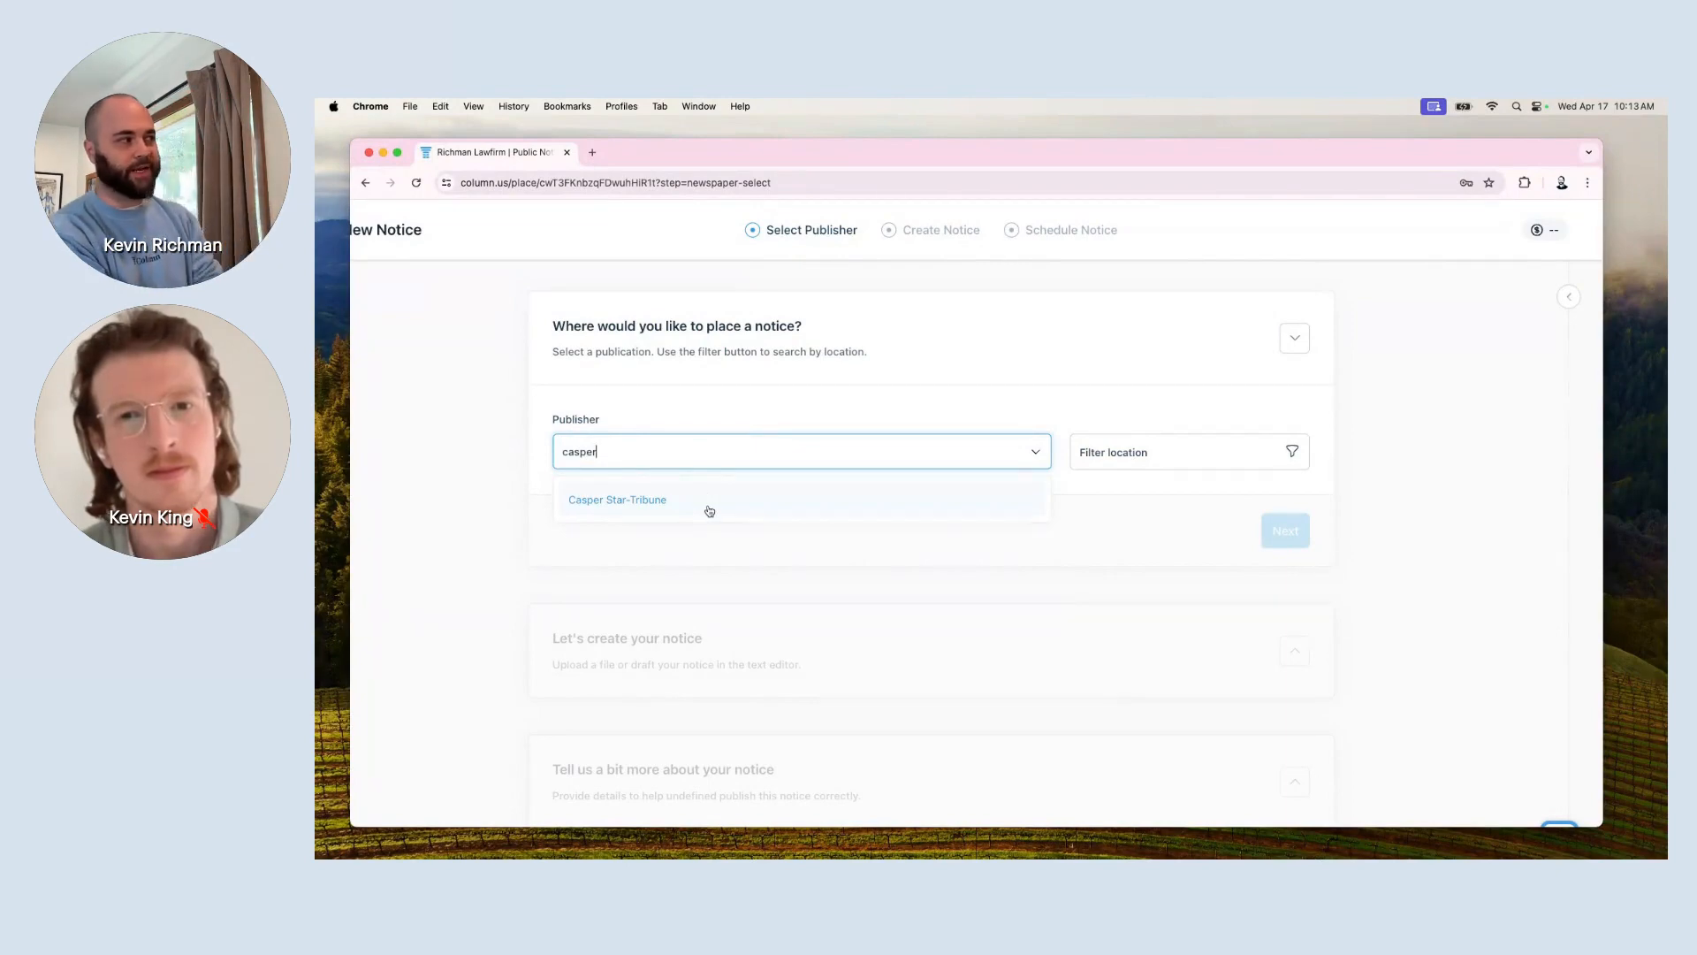
left_click(708, 509)
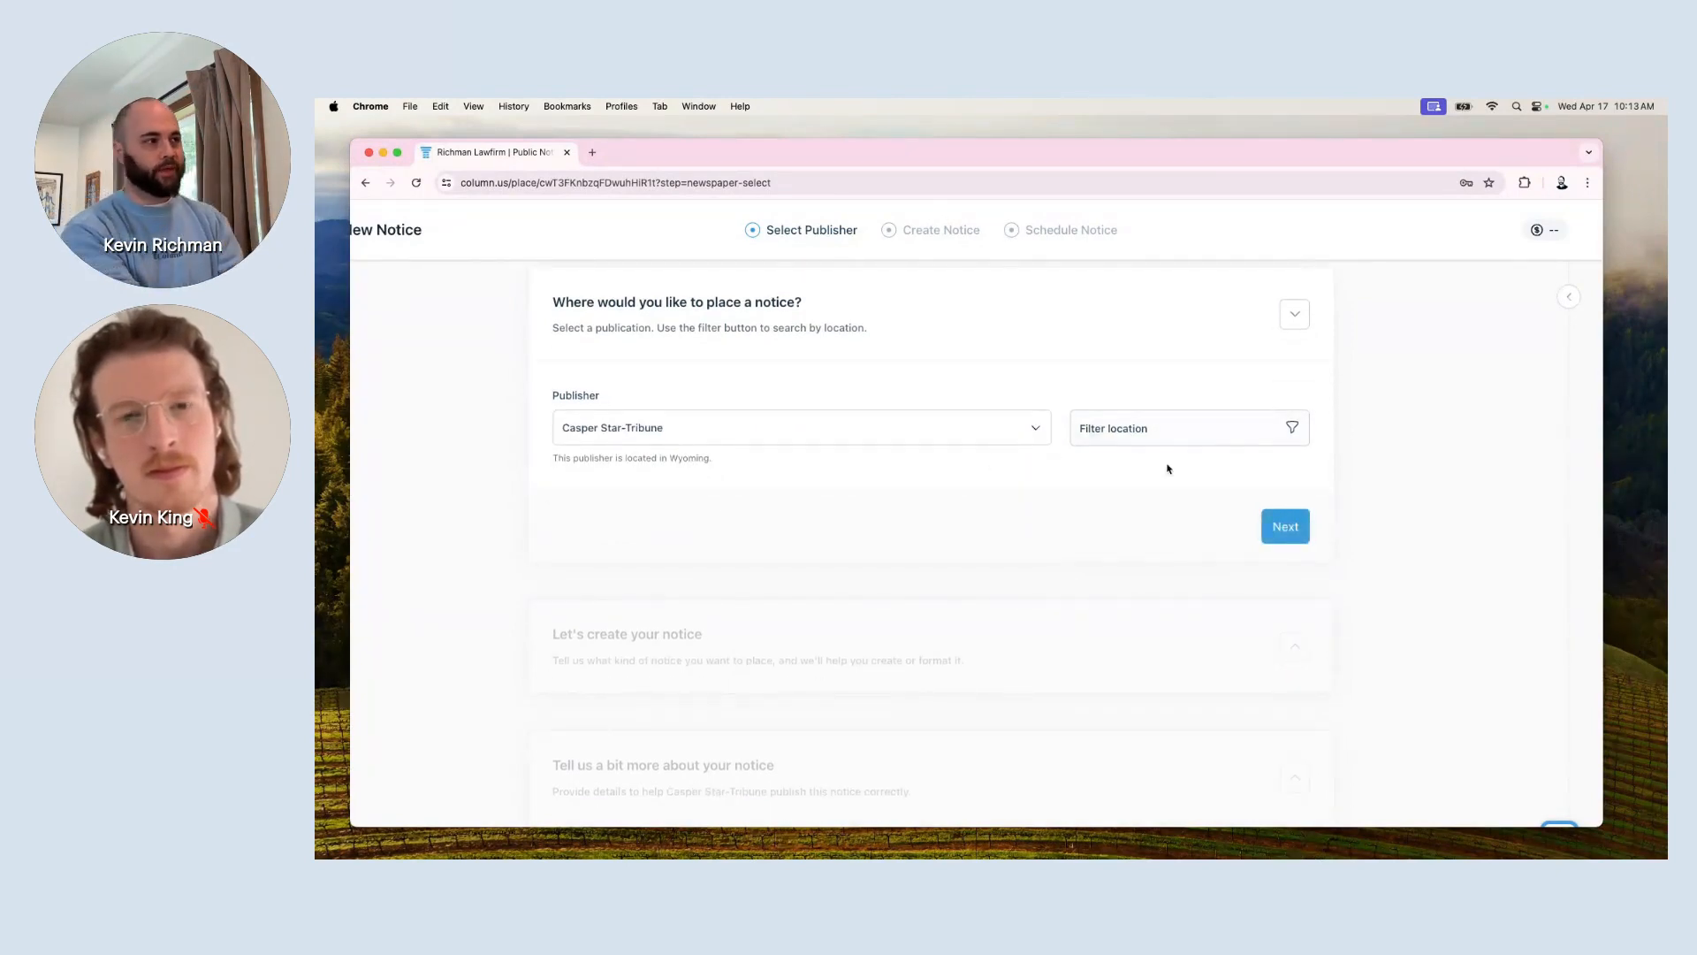
scroll(1214, 513, "up", 5)
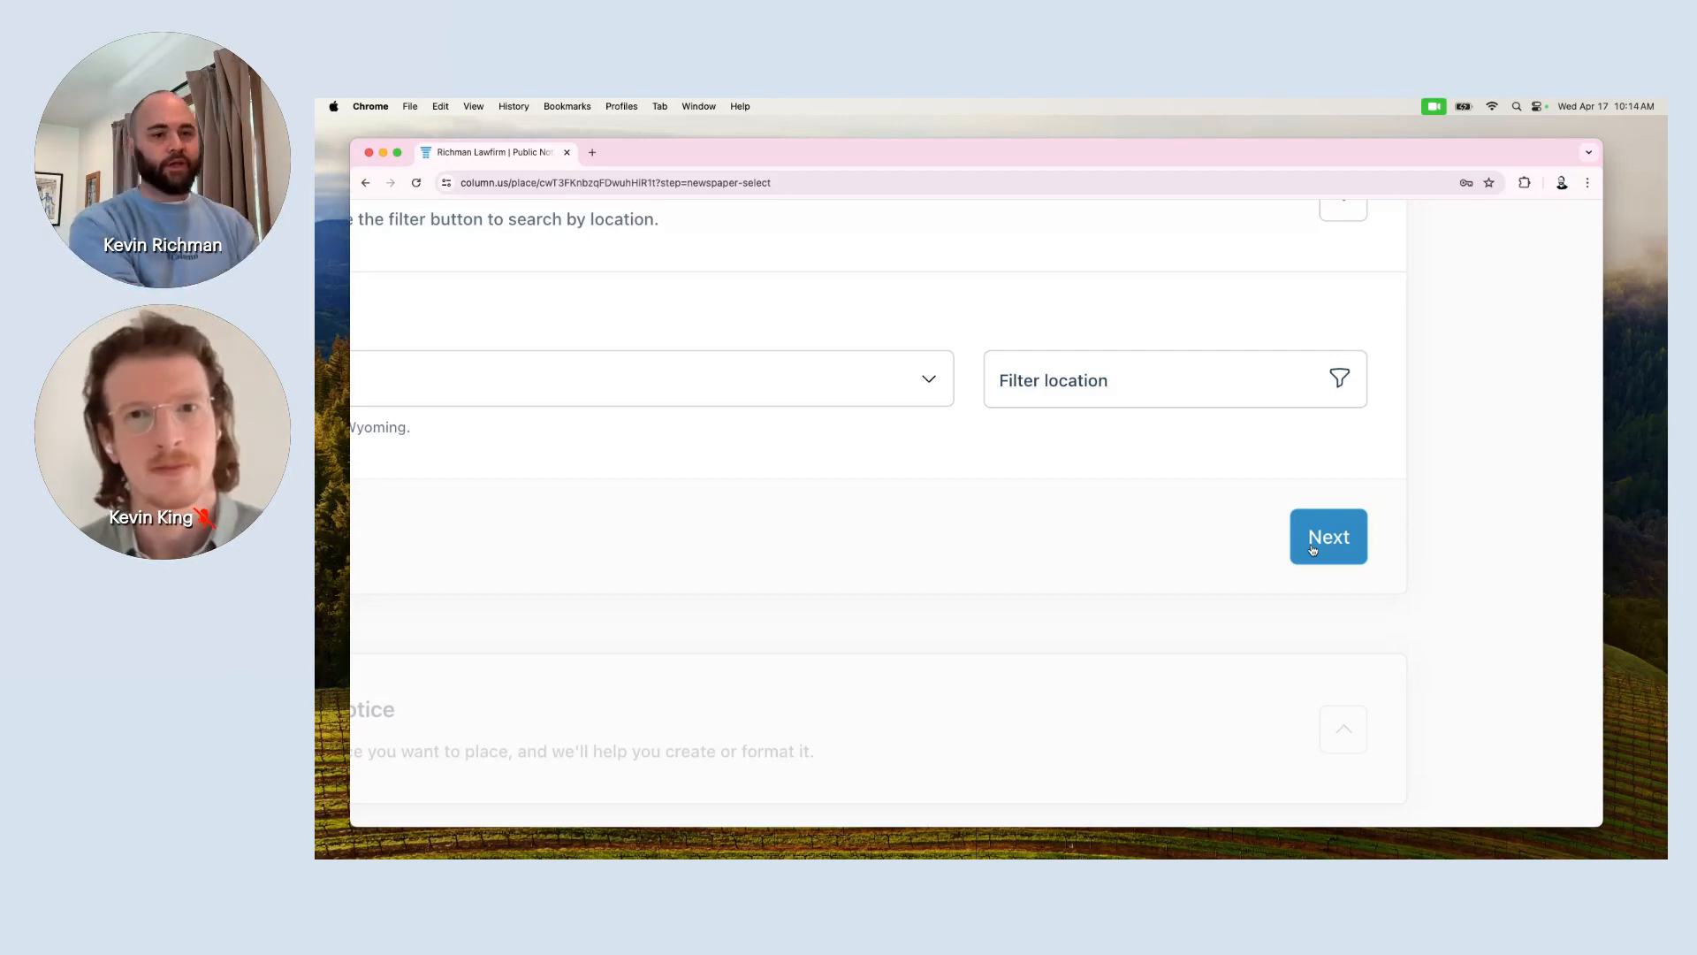
Continue to the Create Notice step and set the notice type to General Legal.
left_click(1312, 548)
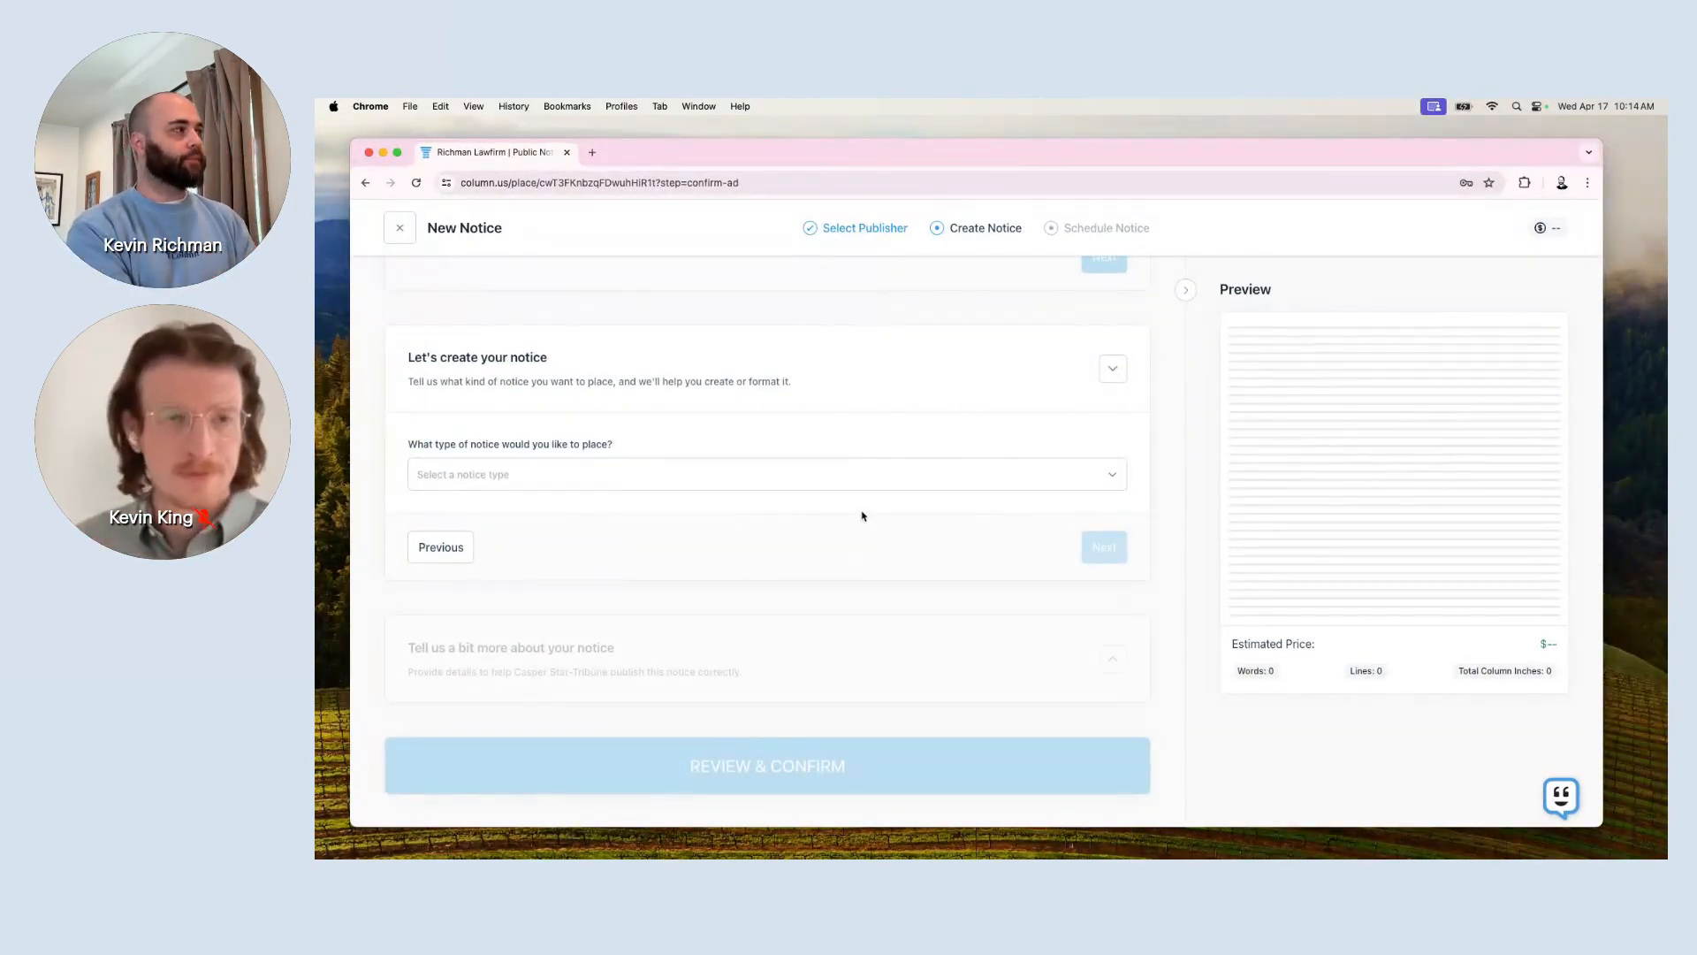
left_click(875, 491)
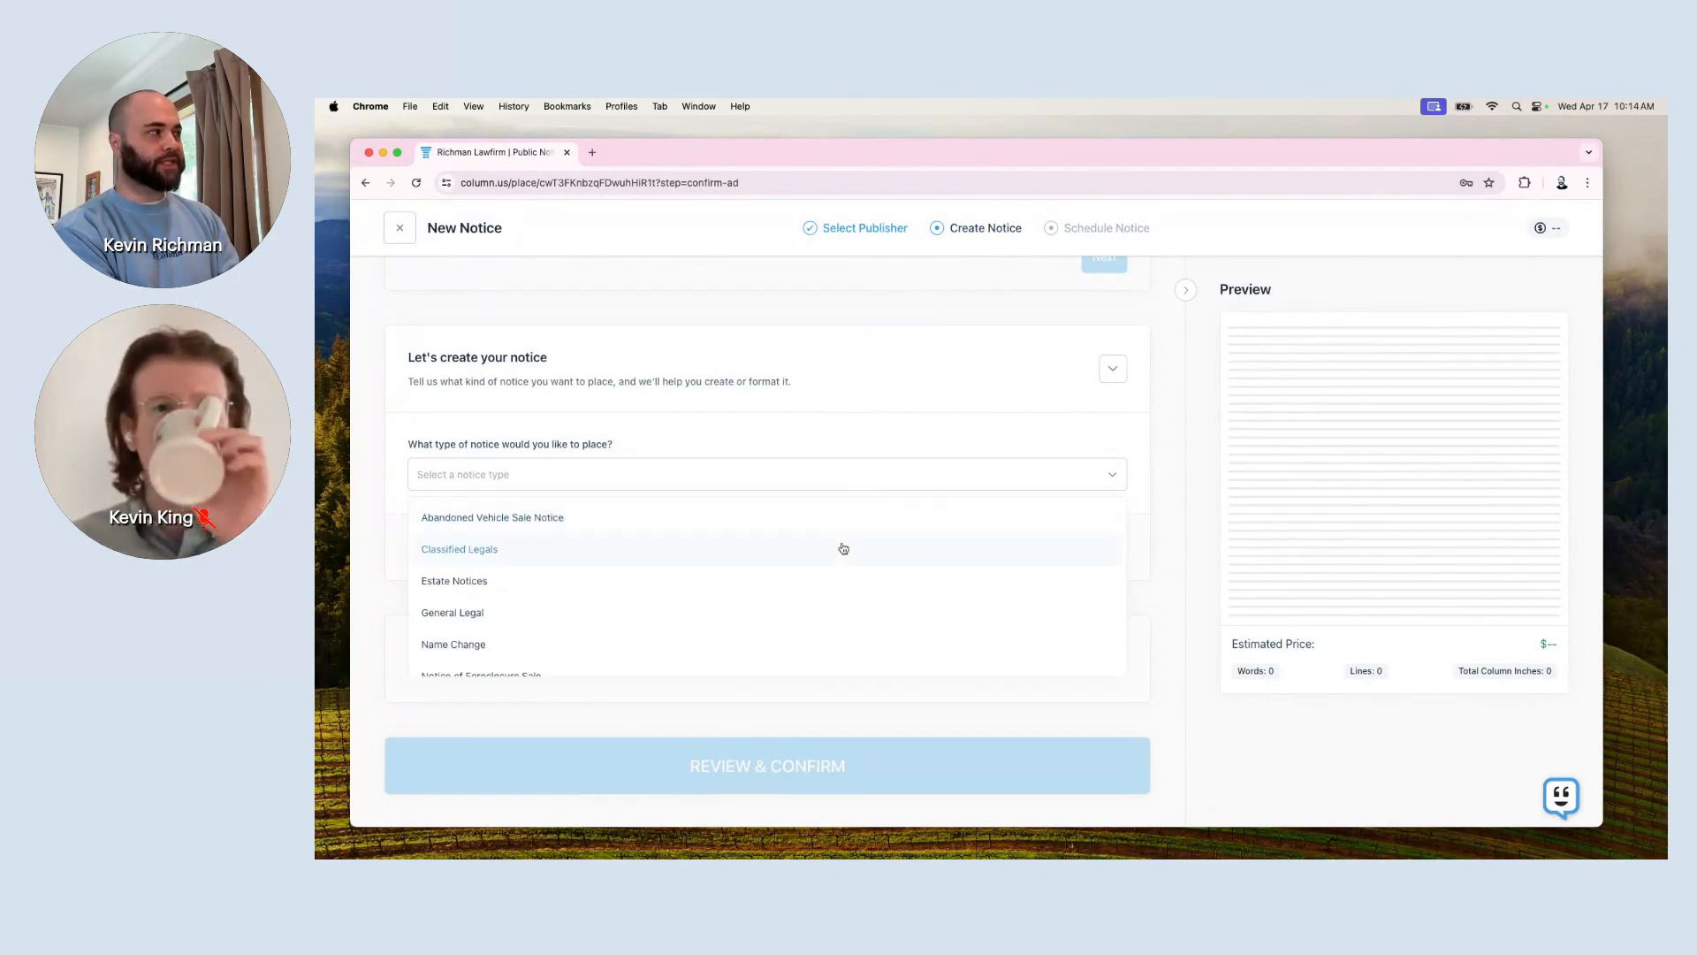
scroll(826, 367, "down", 1)
scroll(783, 545, "down", 2)
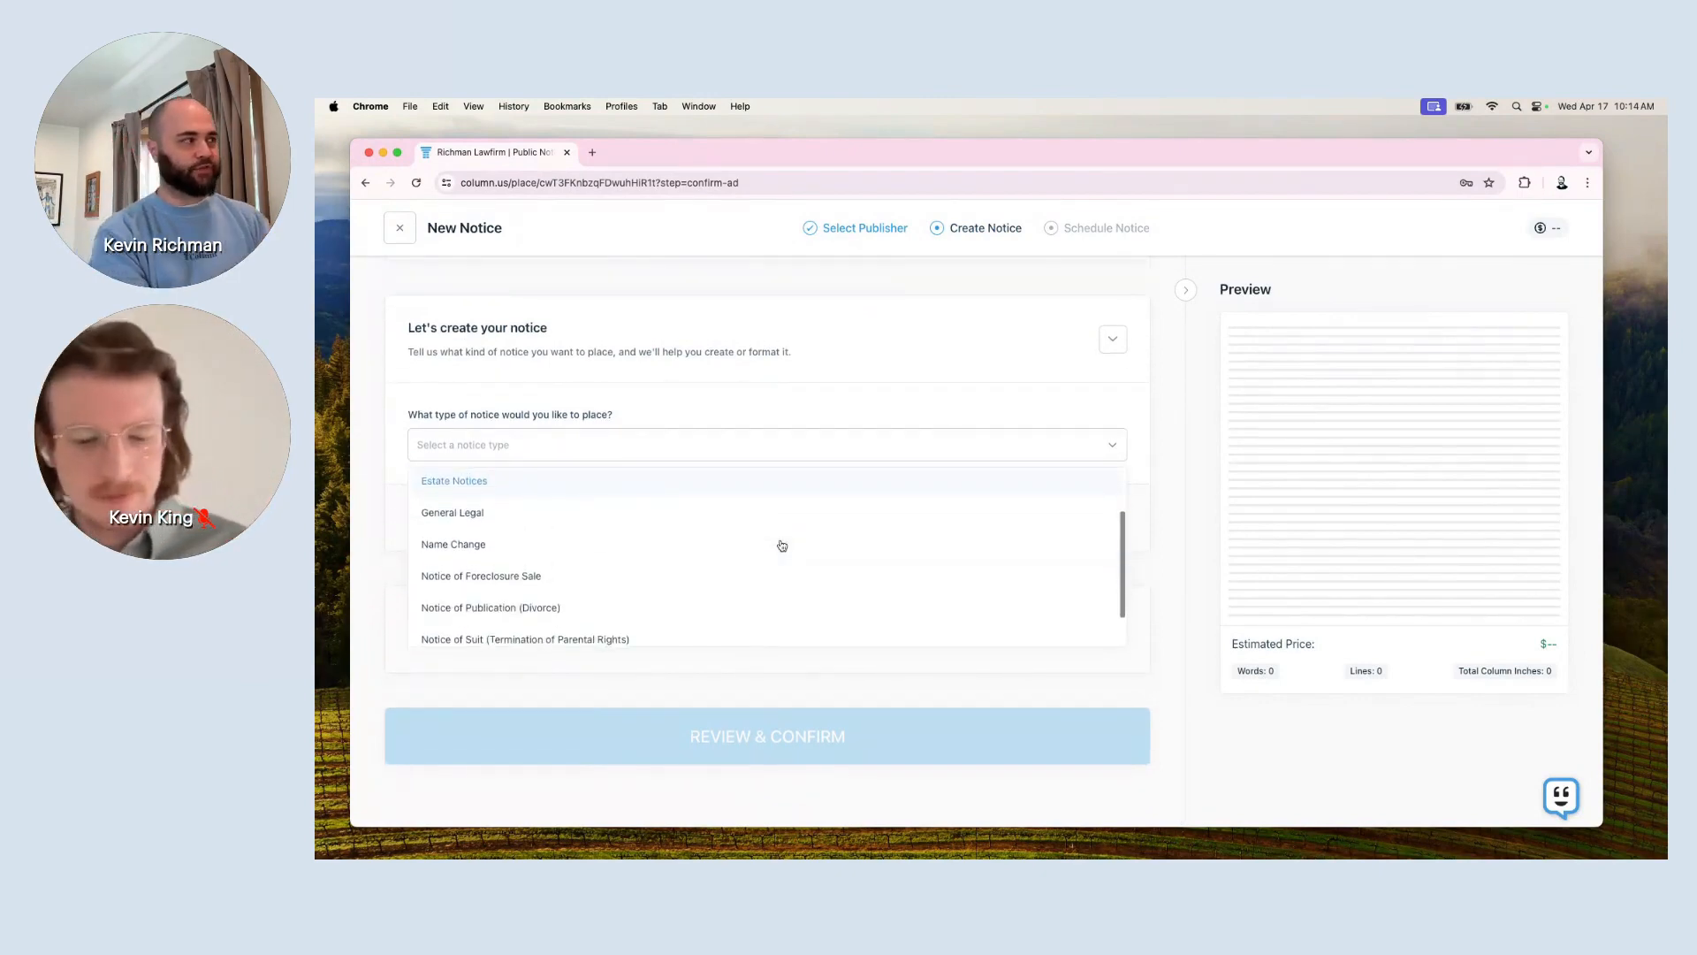
scroll(782, 546, "up", 1)
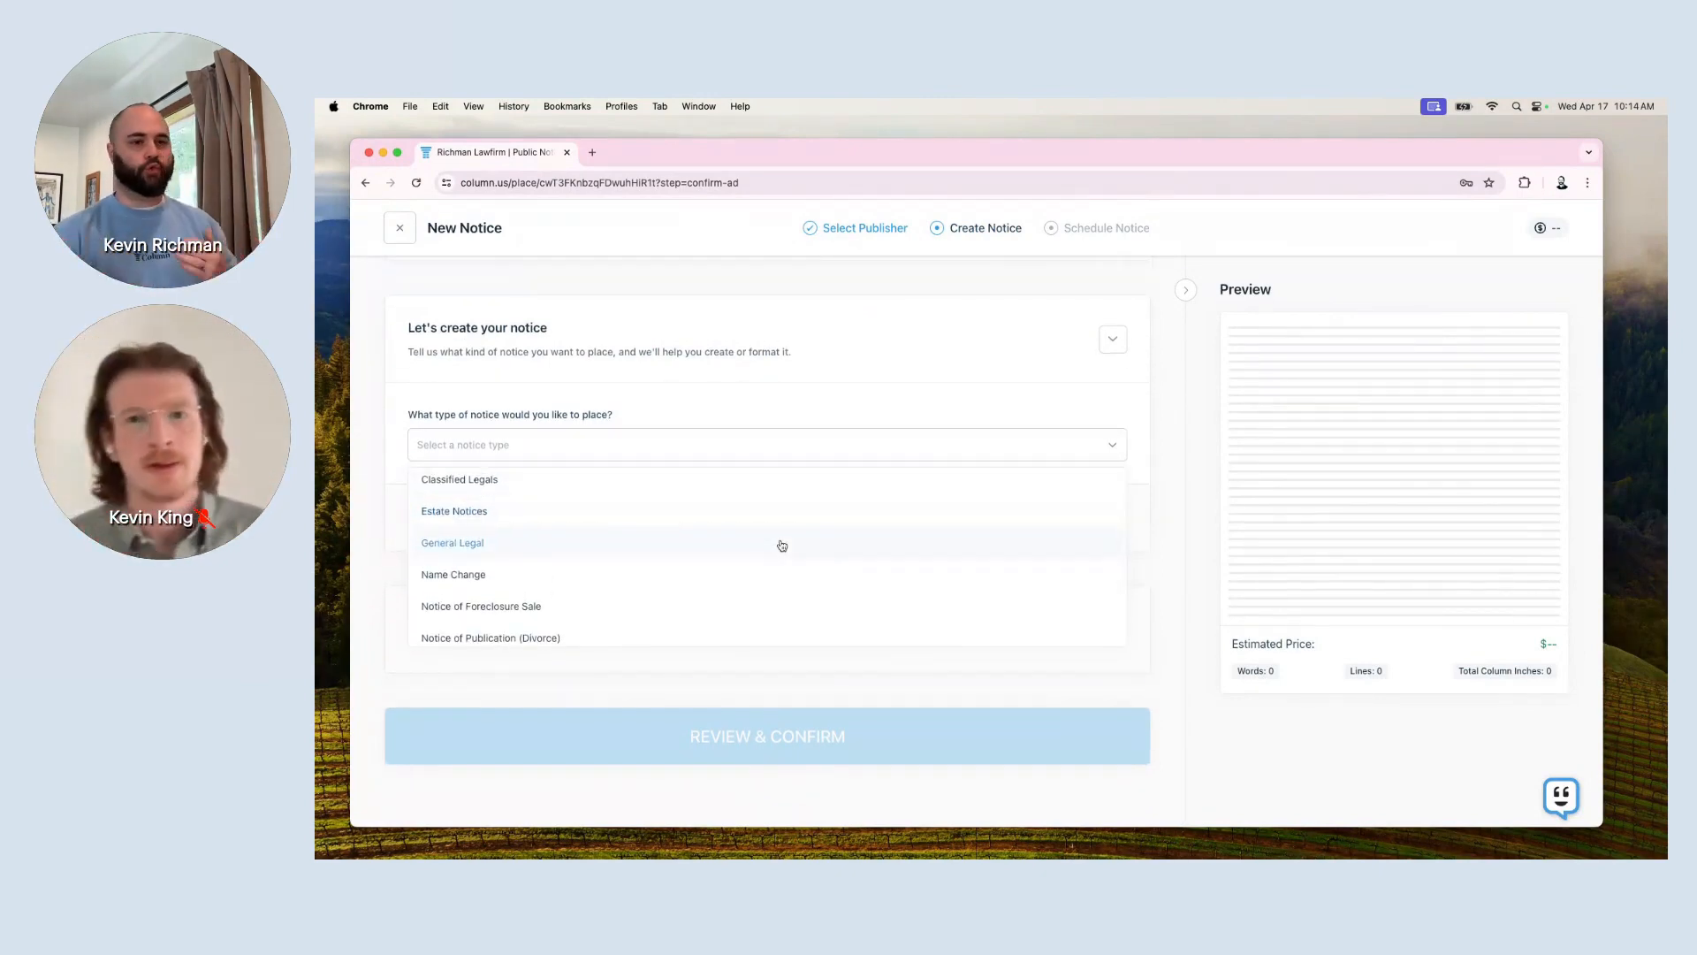
scroll(782, 546, "up", 1)
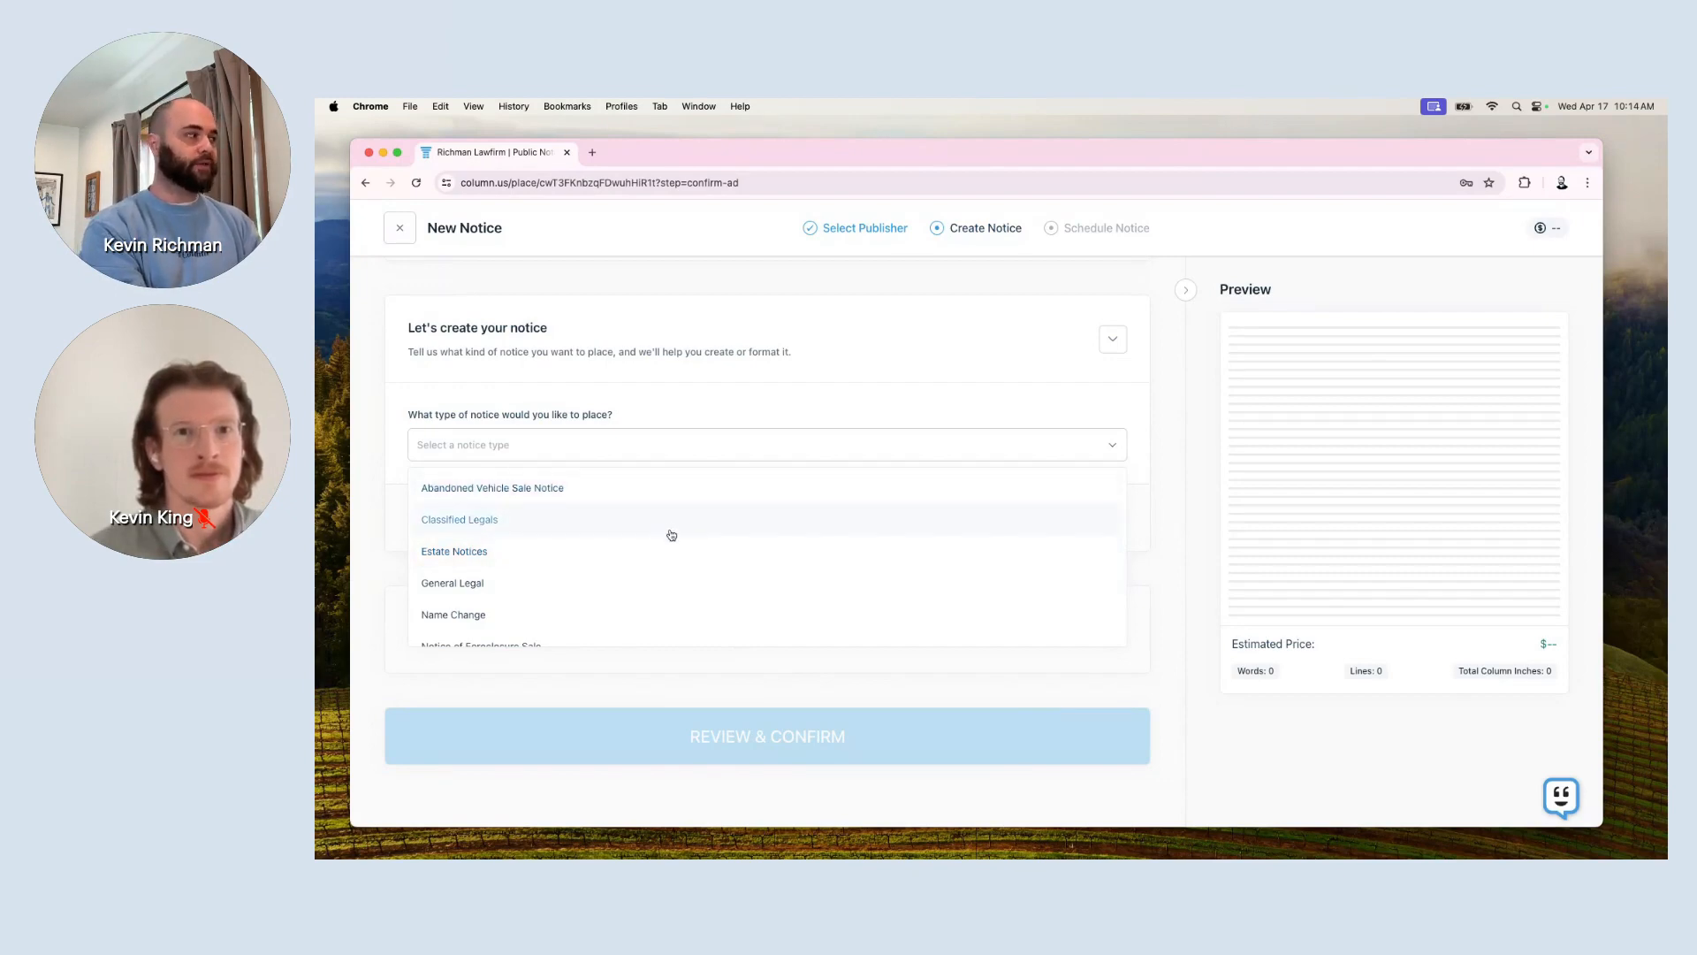
scroll(671, 531, "down", 1)
scroll(672, 535, "up", 5)
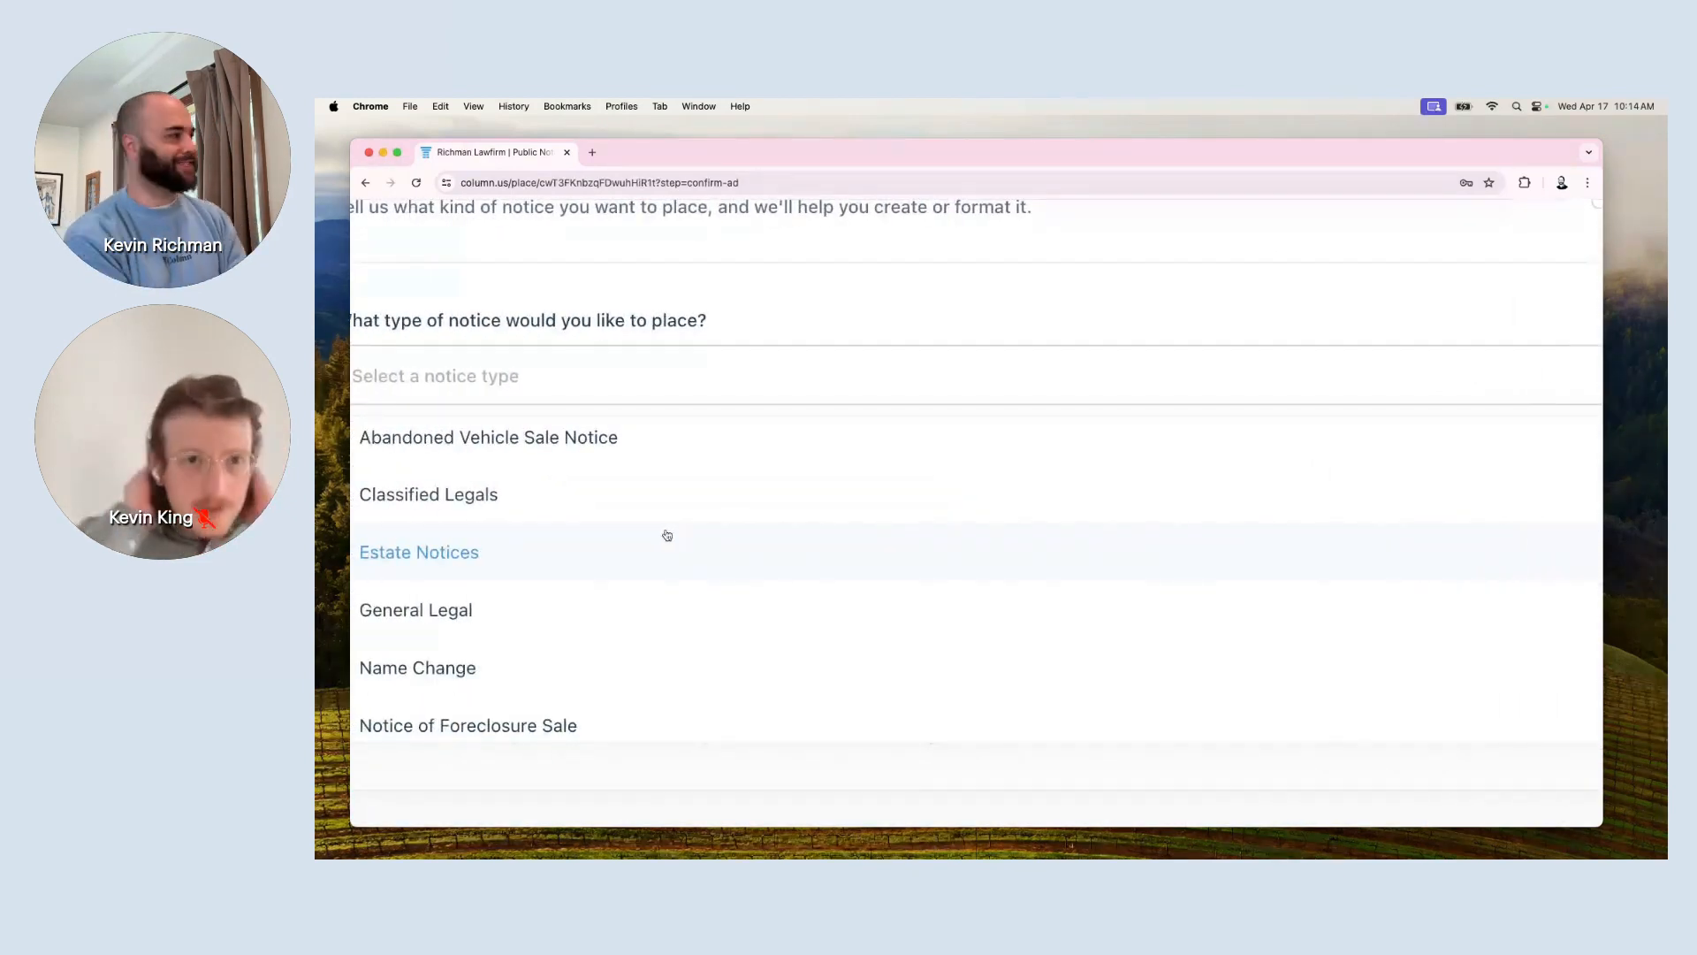
left_click(647, 606)
Scroll down the form and place the cursor in the Title field.
scroll(647, 603, "down", 5)
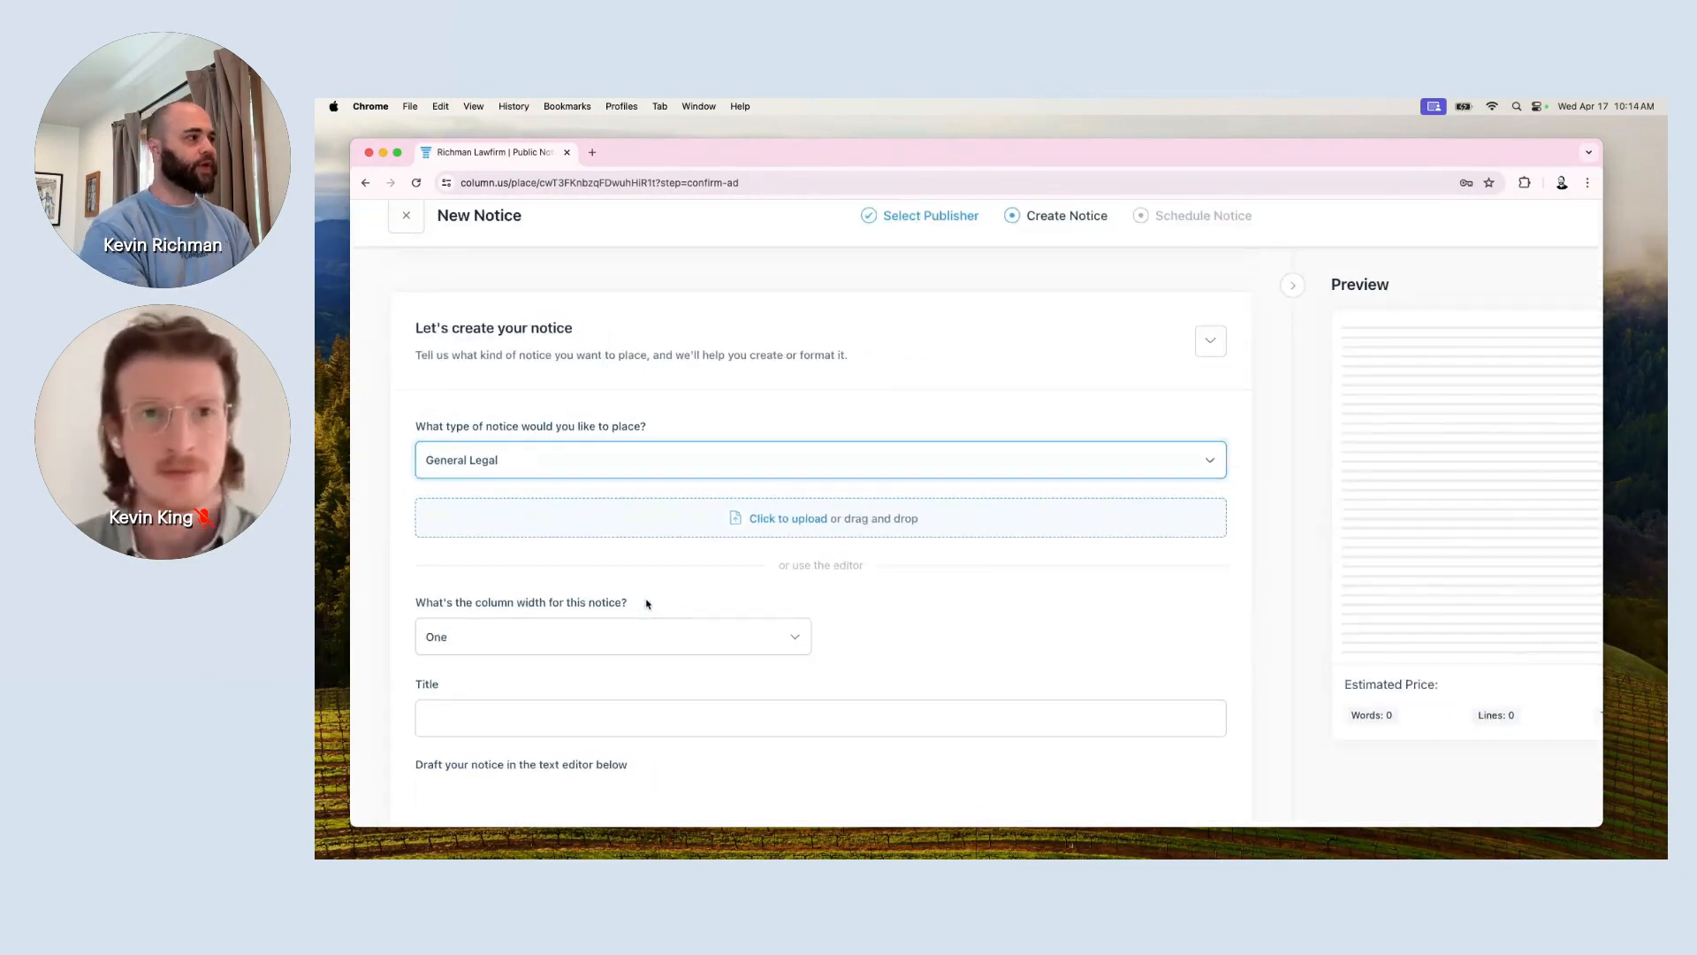
scroll(667, 682, "down", 1)
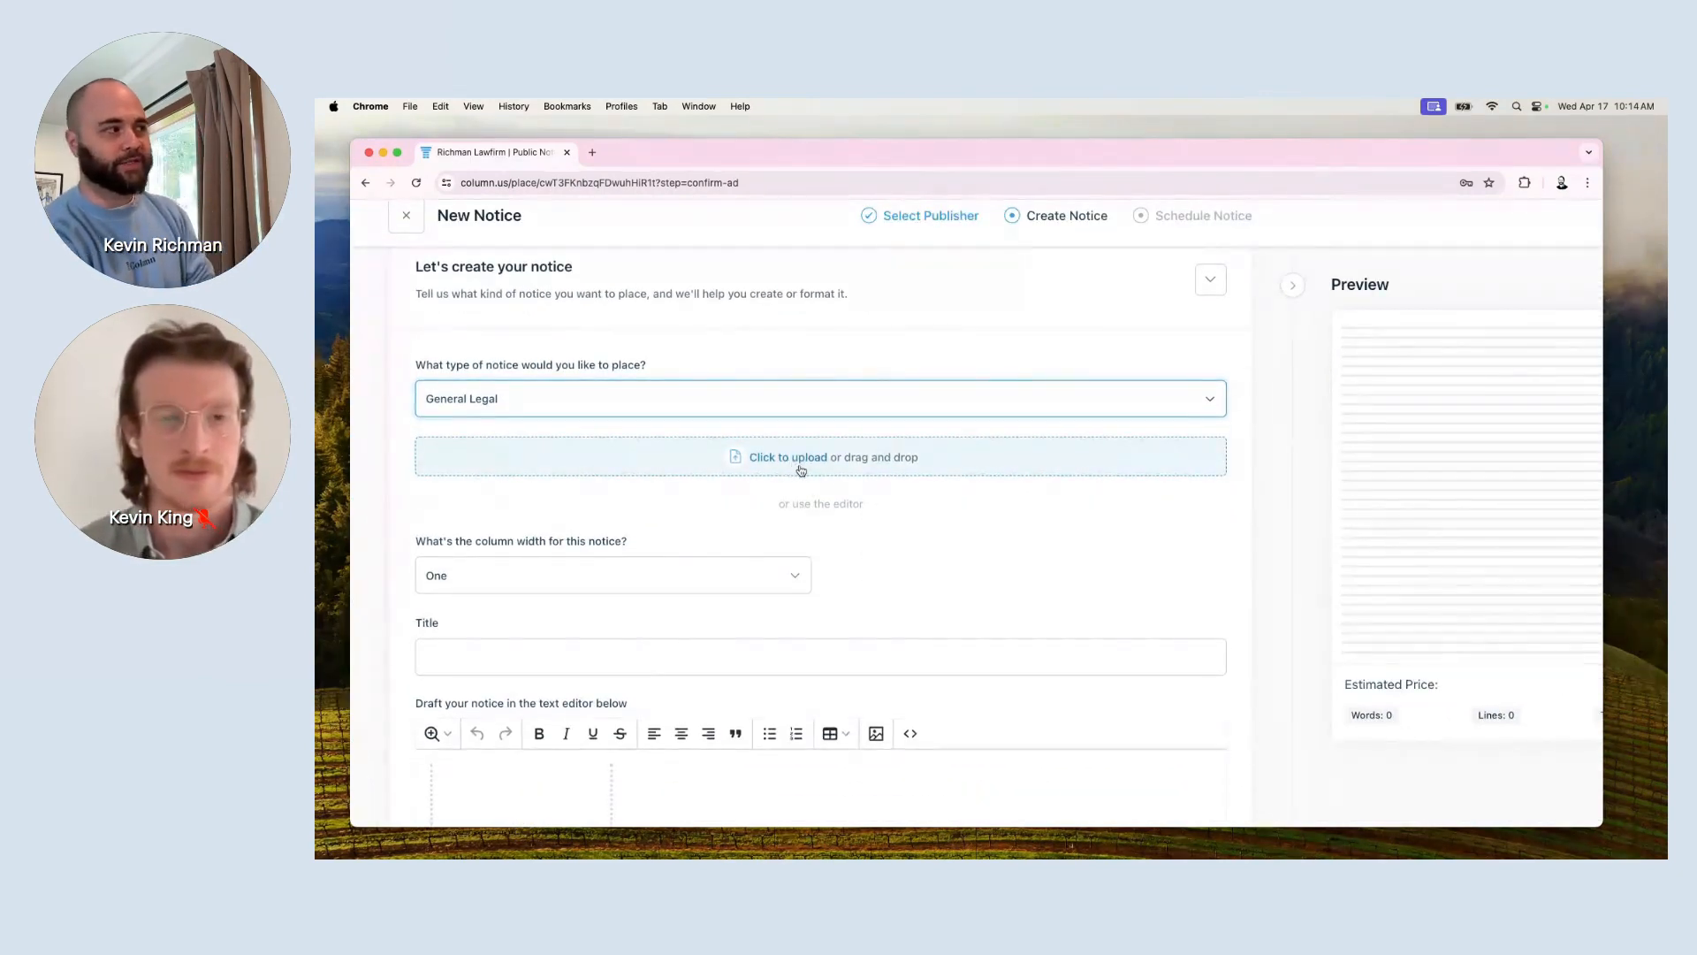
scroll(801, 471, "down", 1)
scroll(801, 470, "down", 5)
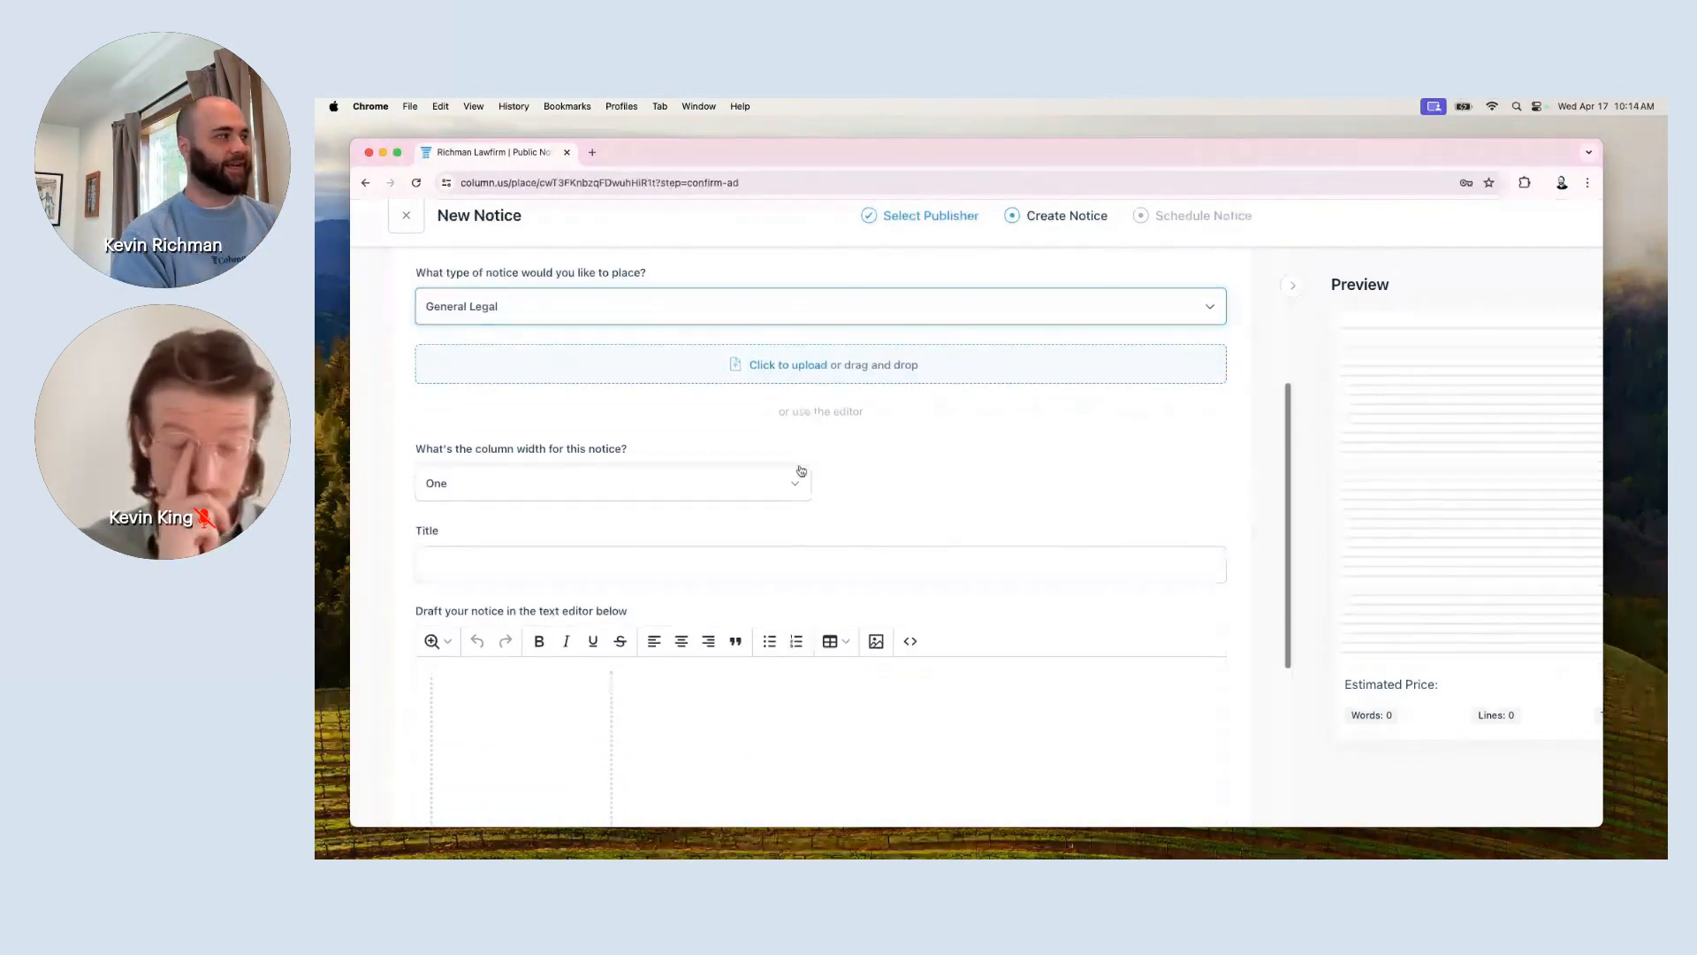
left_click(595, 437)
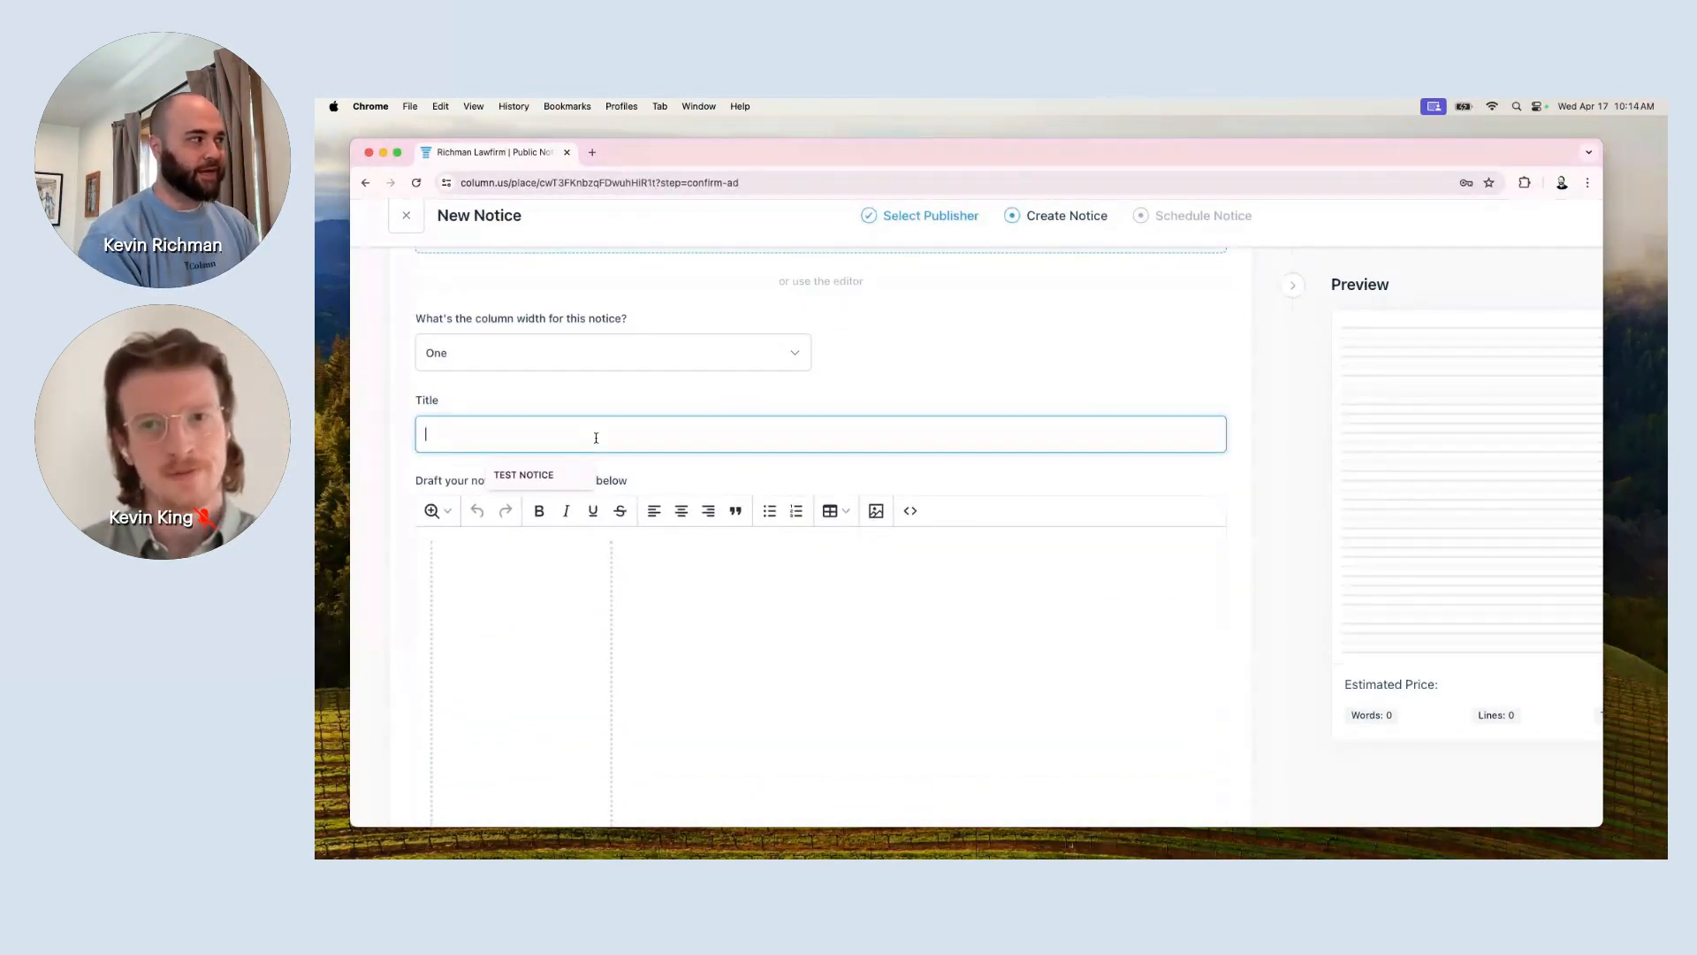
Title the notice 'TEST NOTICE' and type the body 'This is a webinar, I hope people are enjoying my lame jokes.'.
left_click(534, 579)
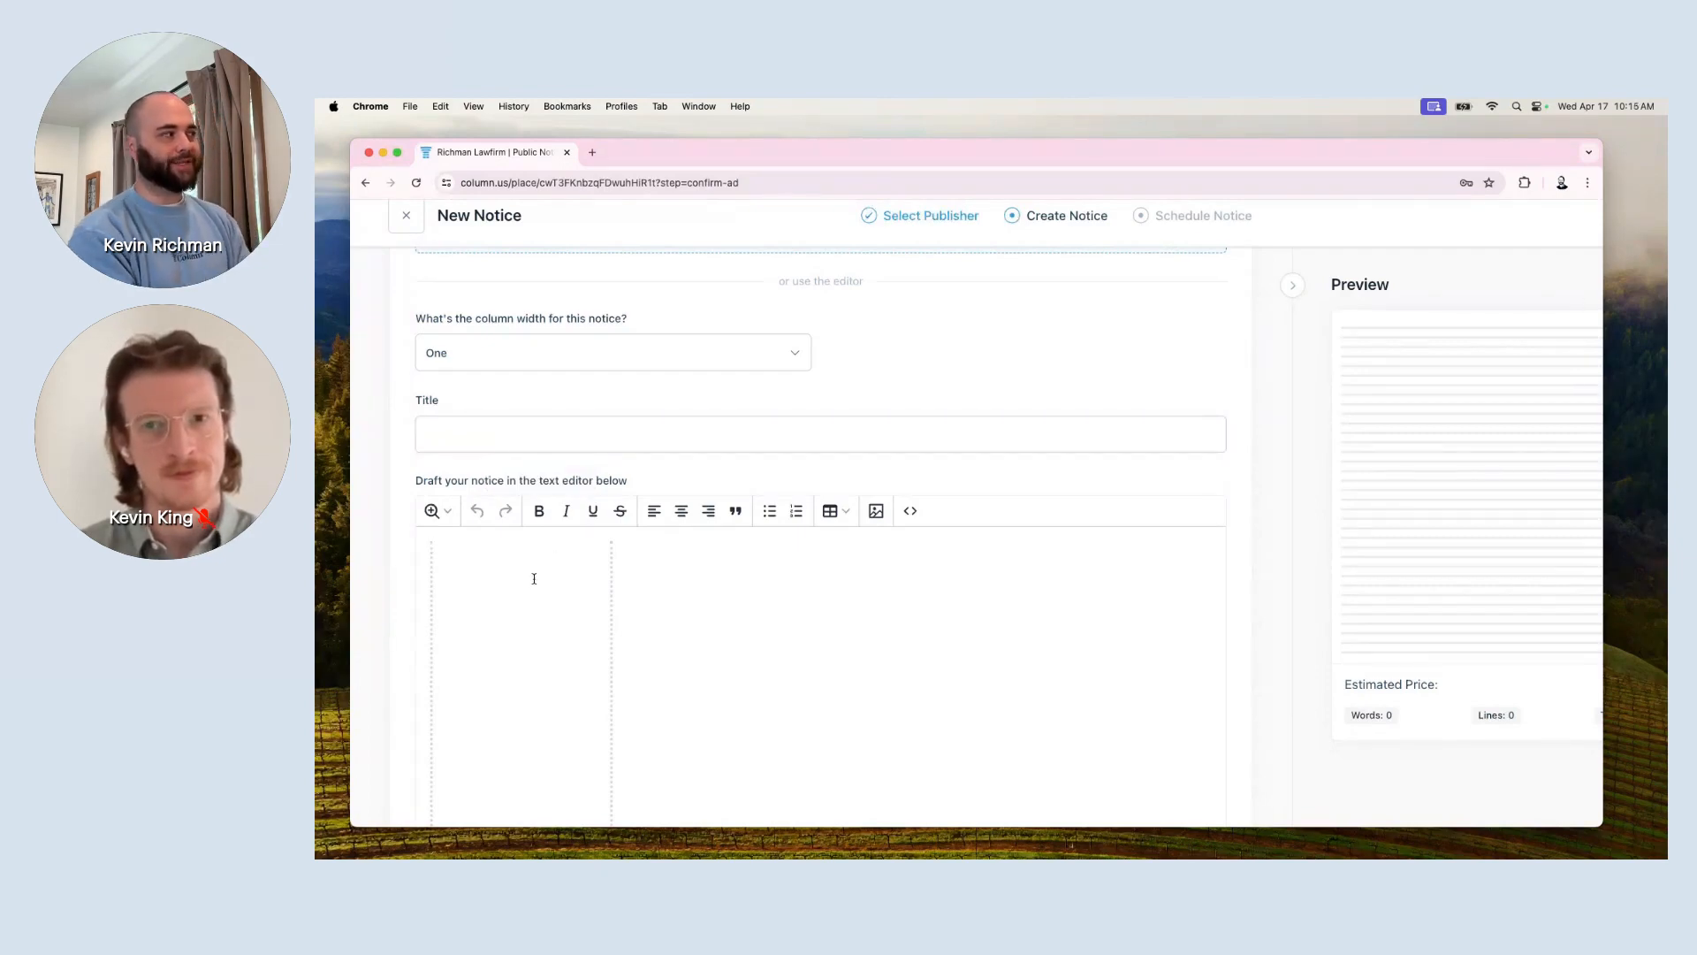
left_click(557, 438)
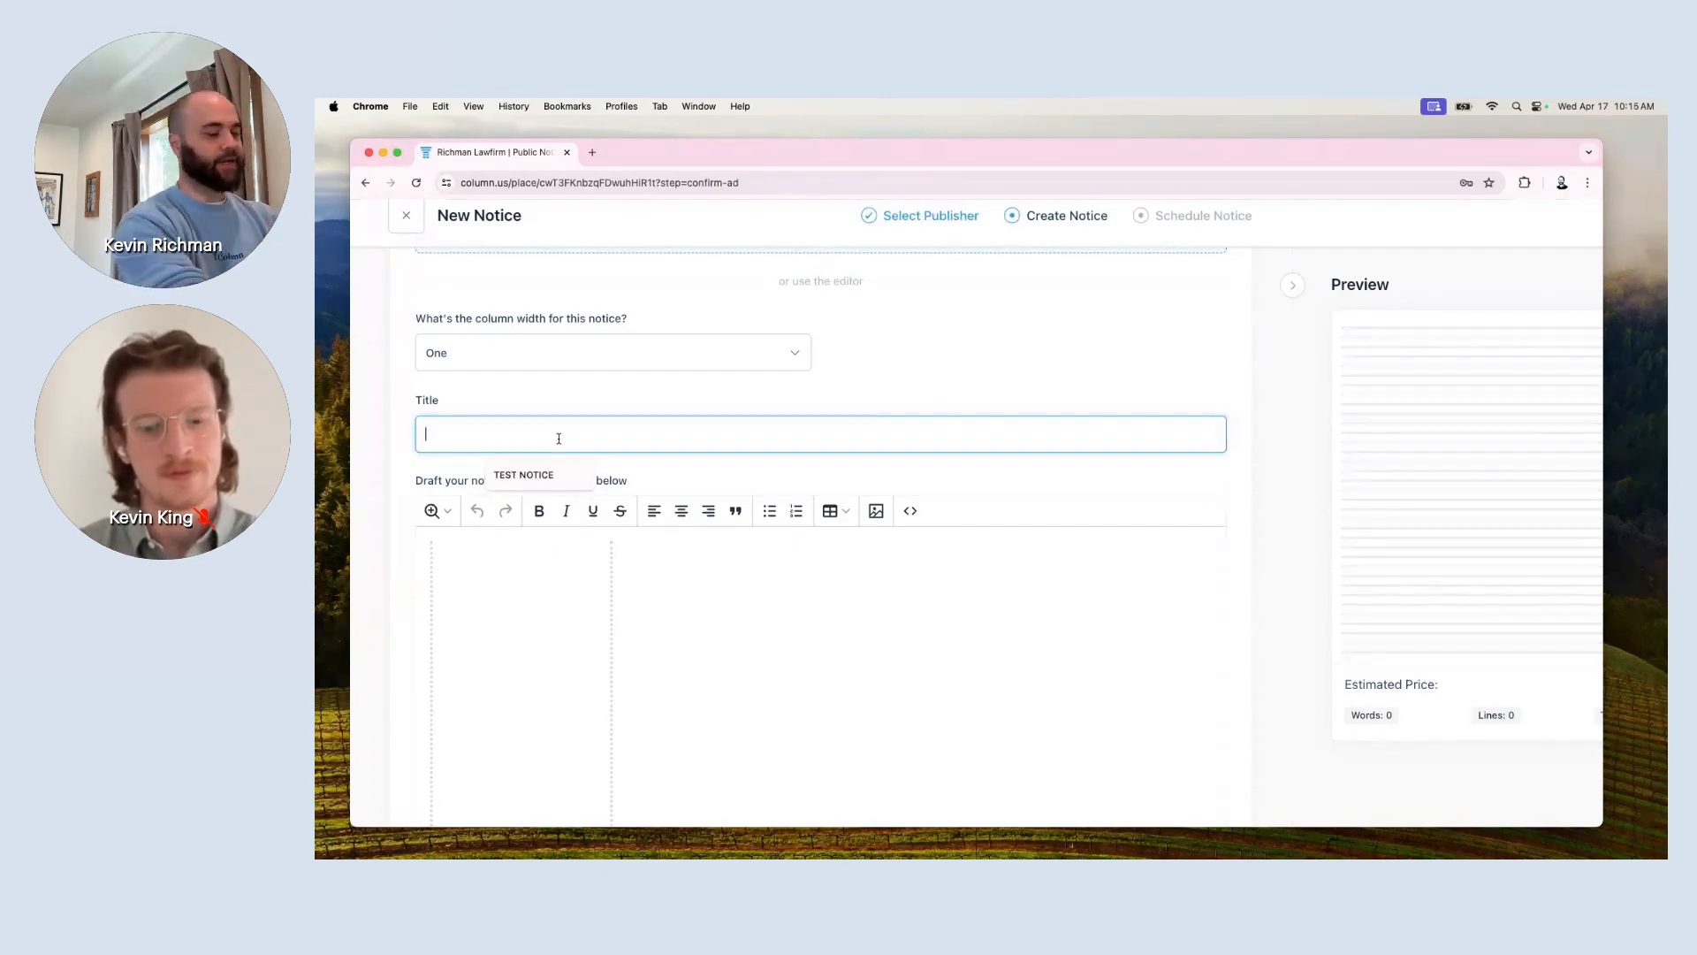
type("TEST NOTICE")
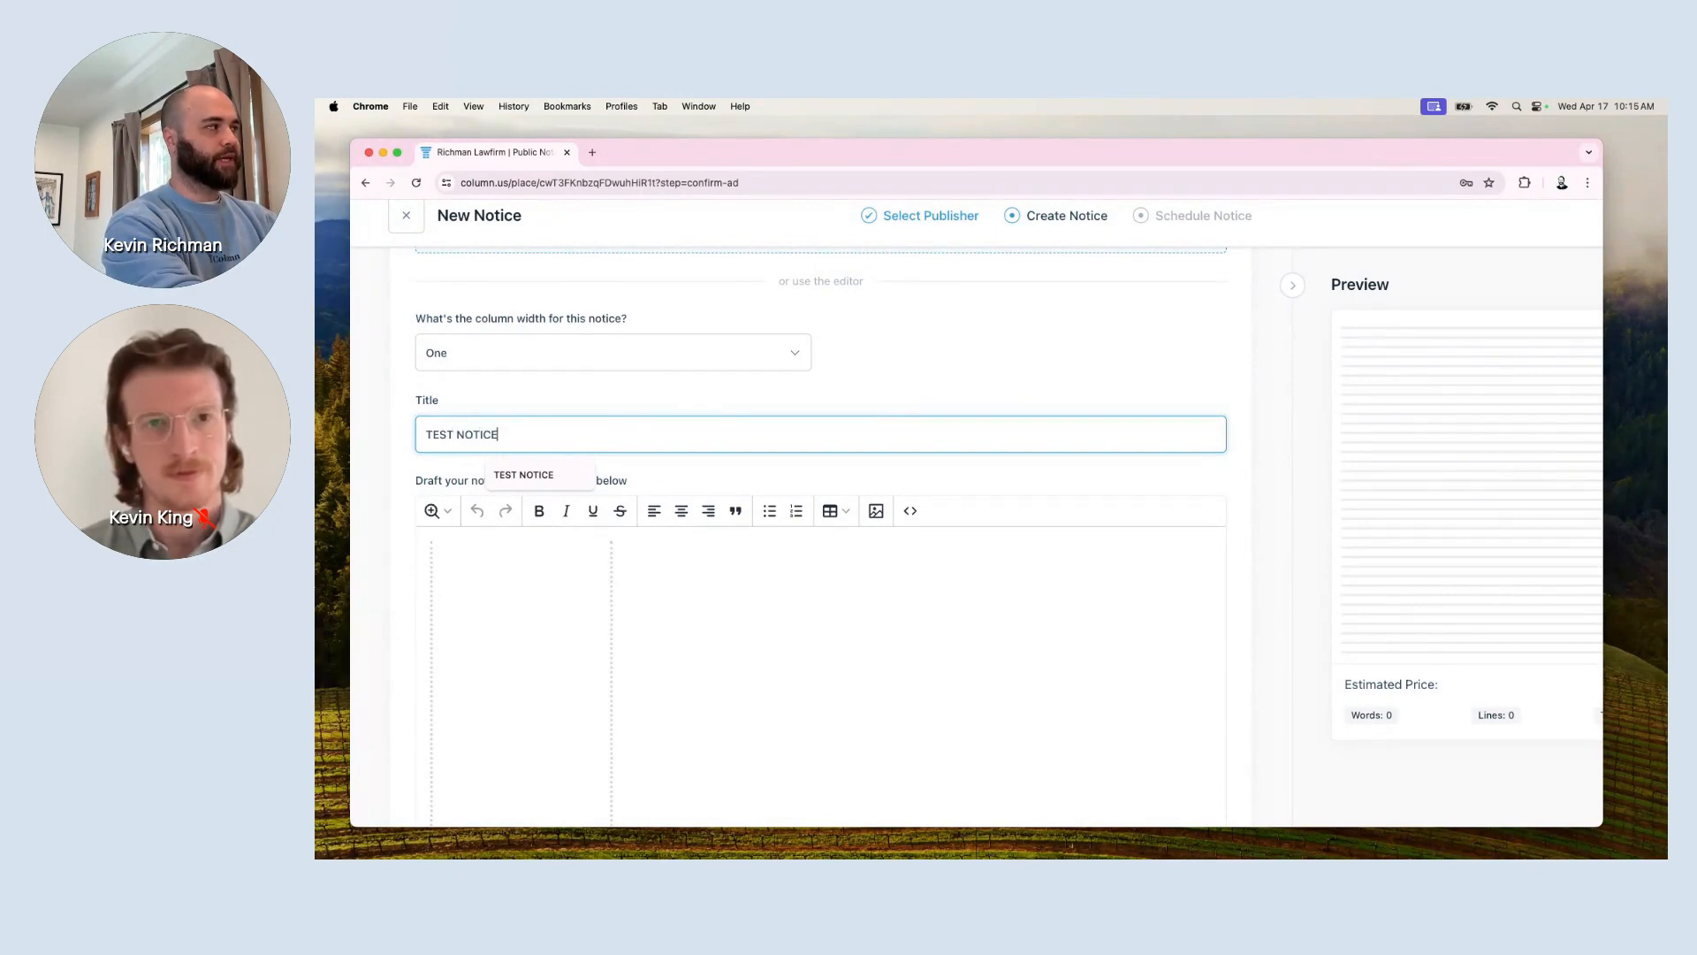
left_click(577, 593)
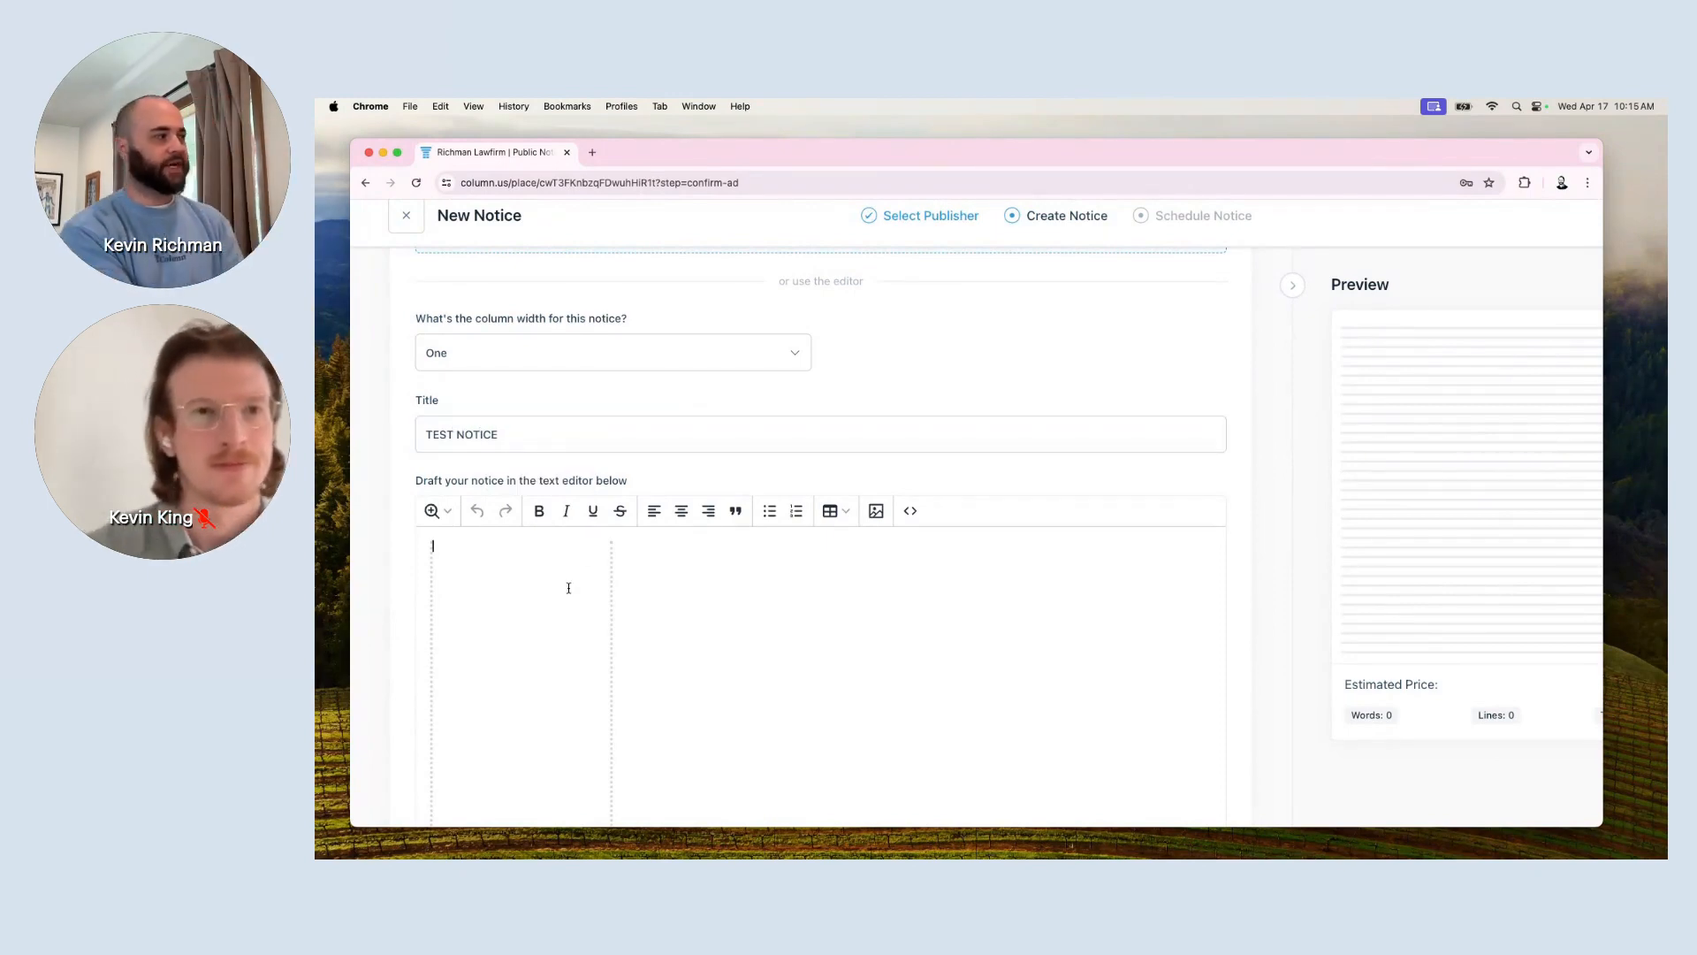
key("super+equal")
key("super+equal")
key("super+equal")
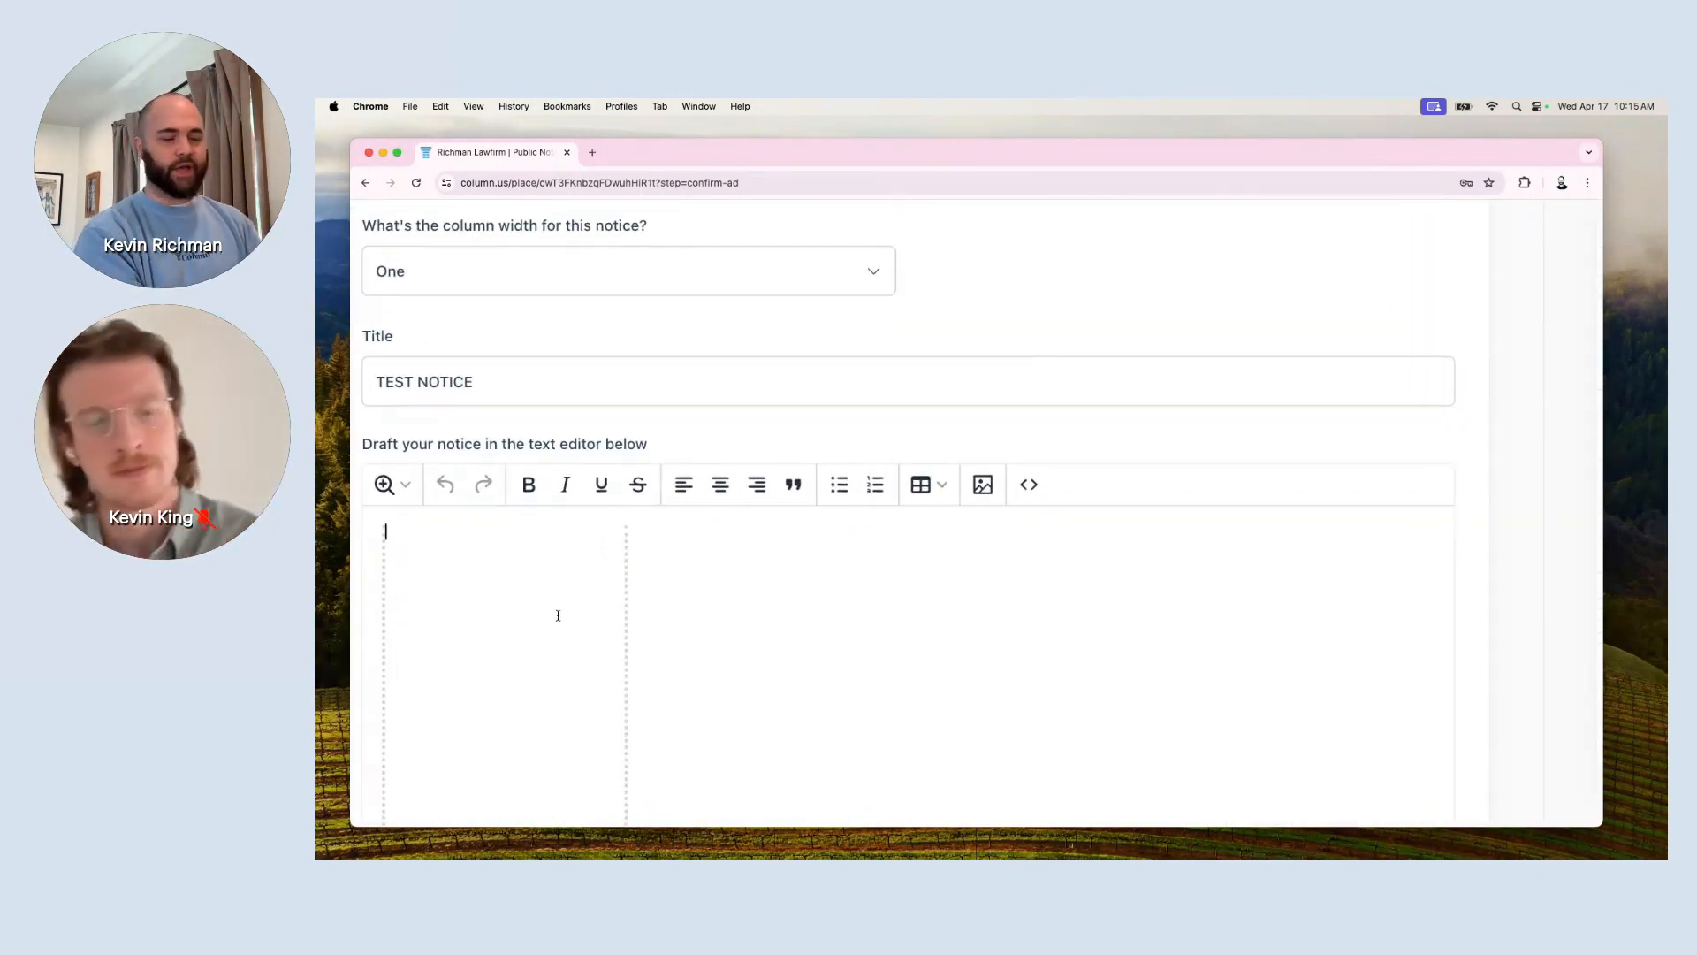
type("Thi")
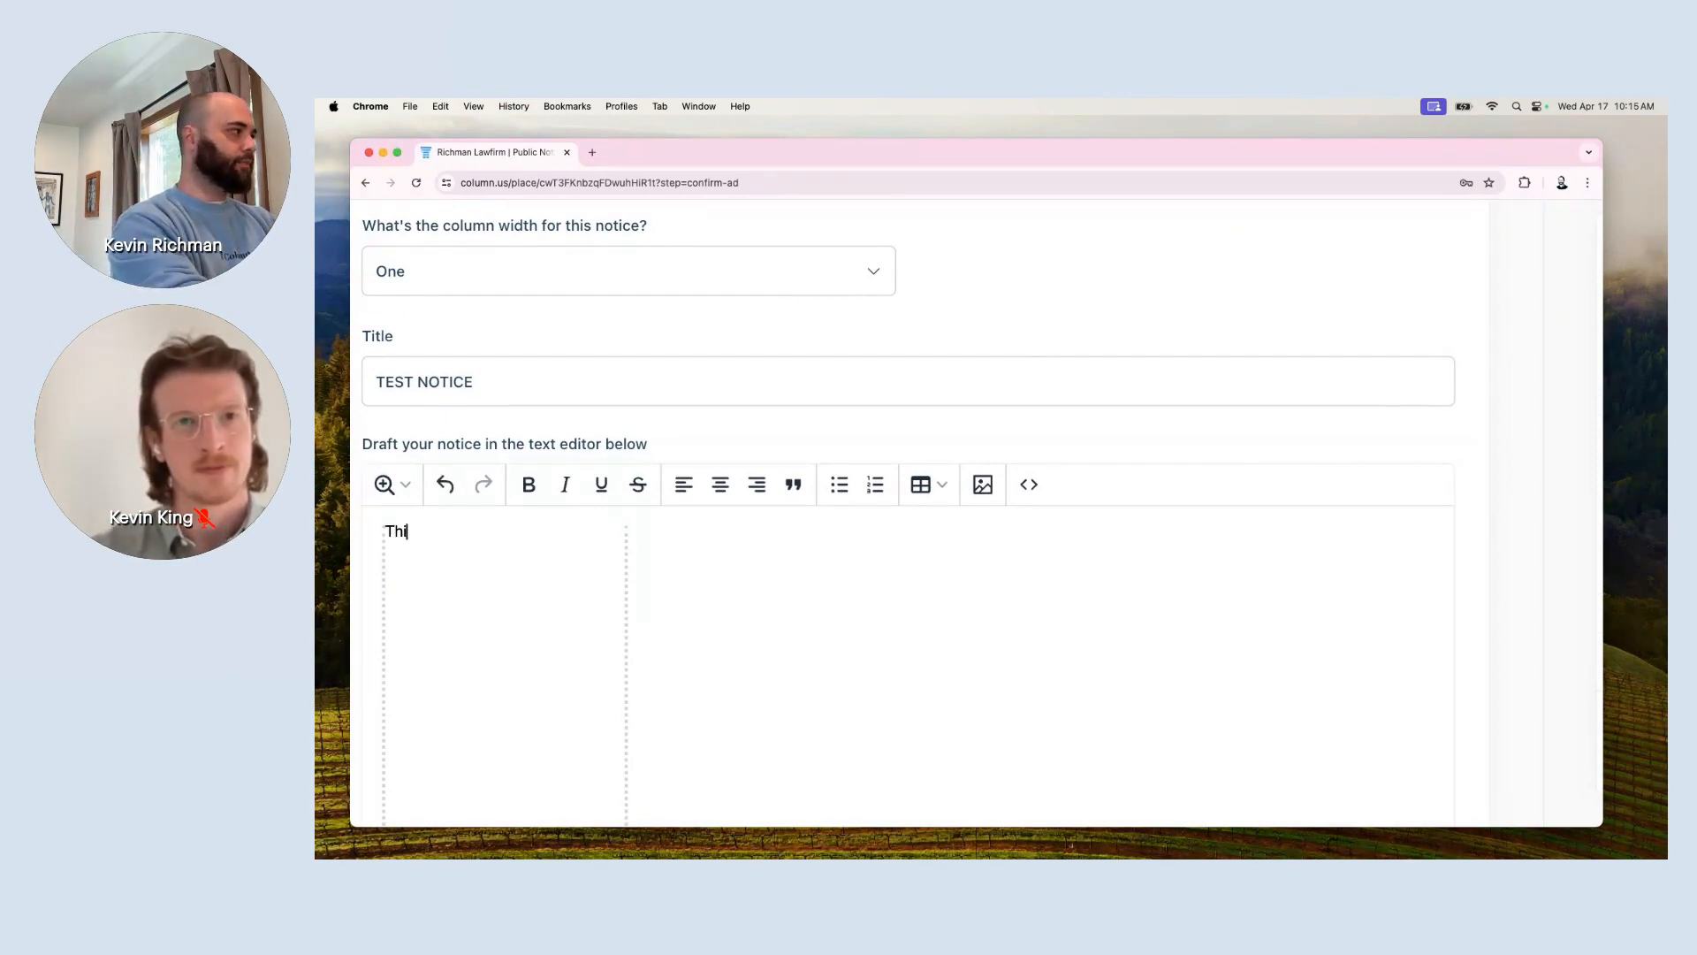
type("s is a webinar, I hope pe")
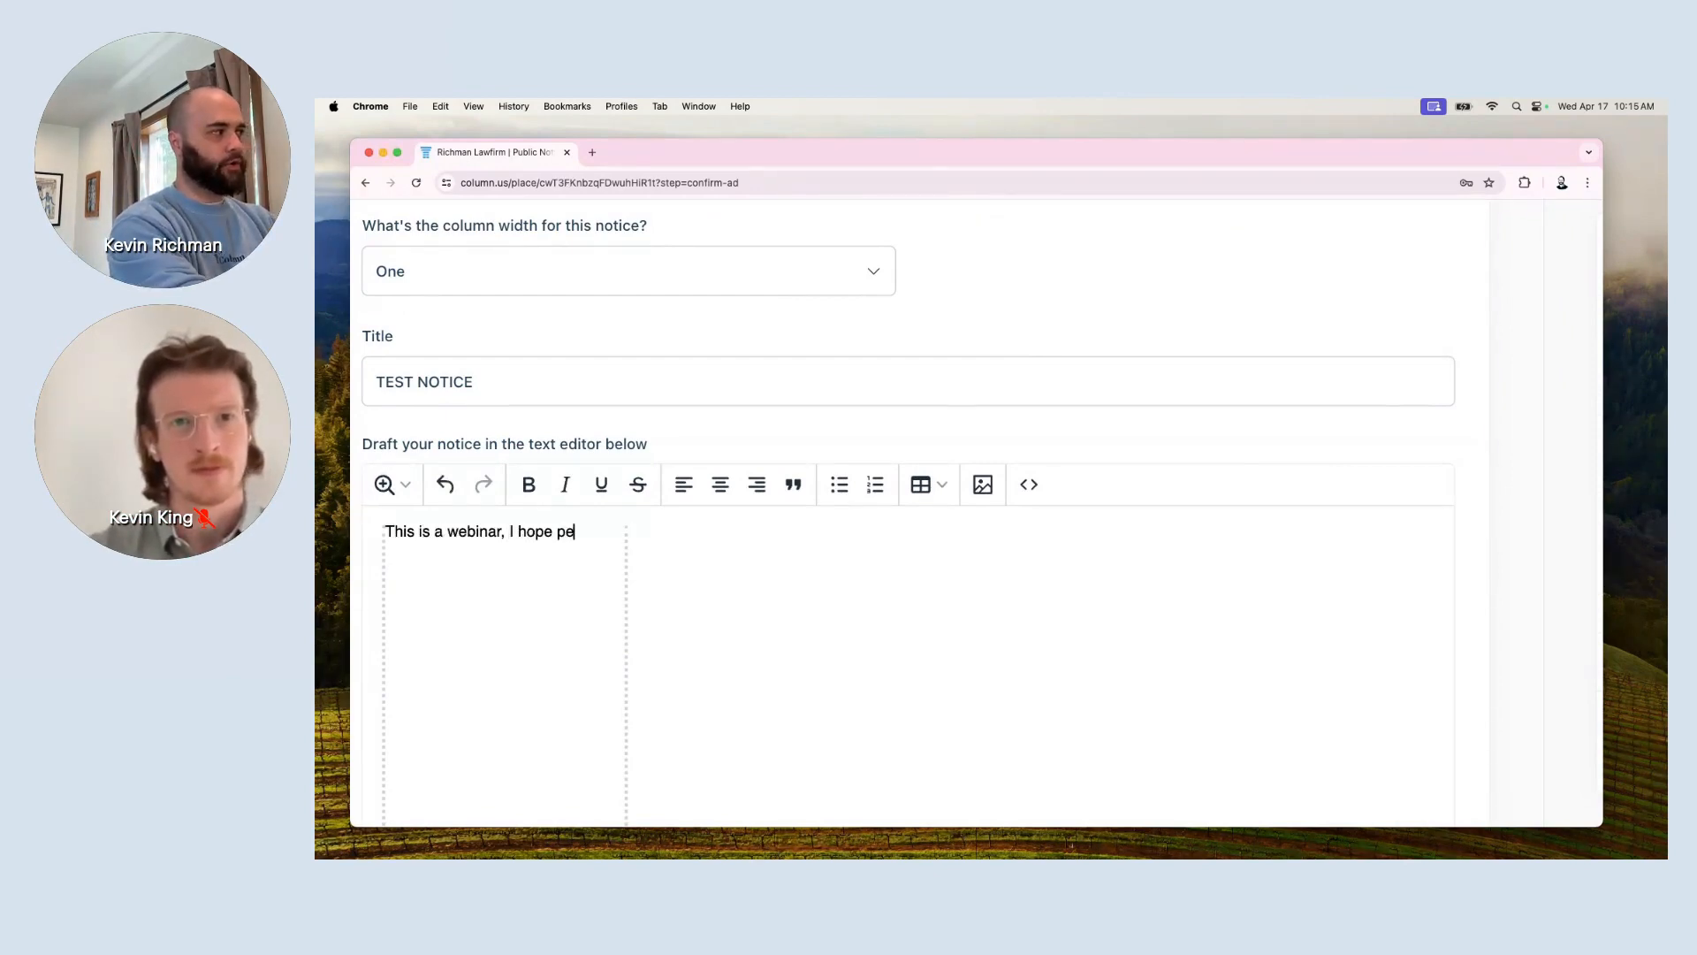
type("ople are enjoying m")
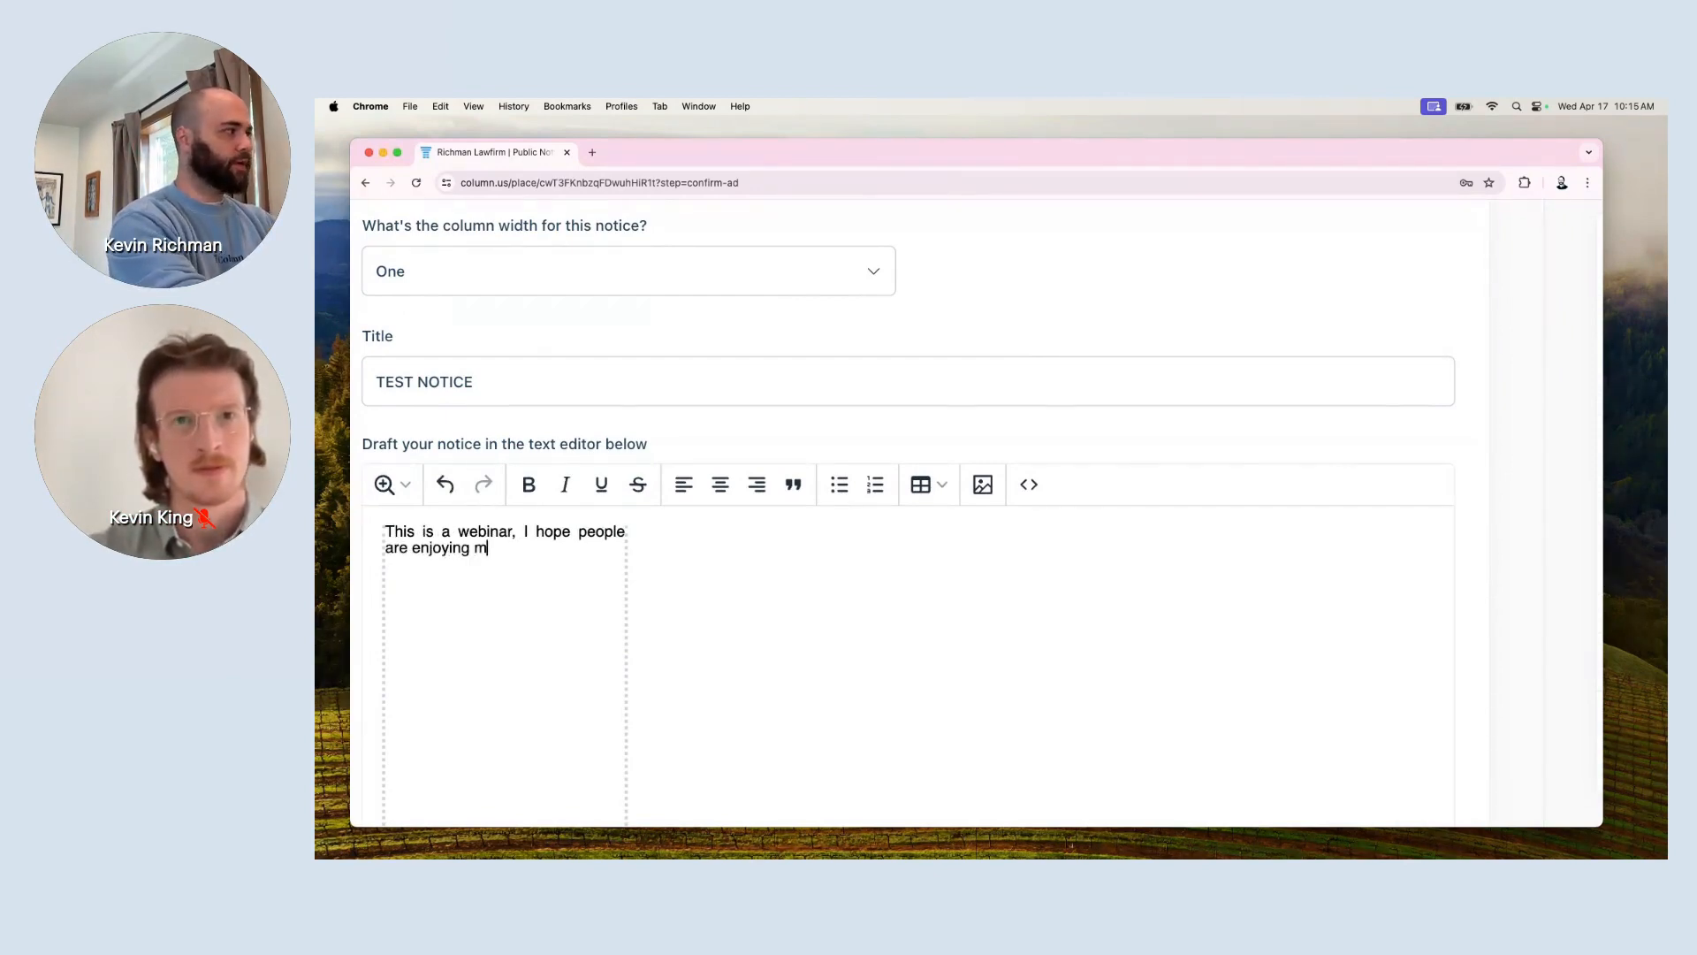
type("y lame jokes.")
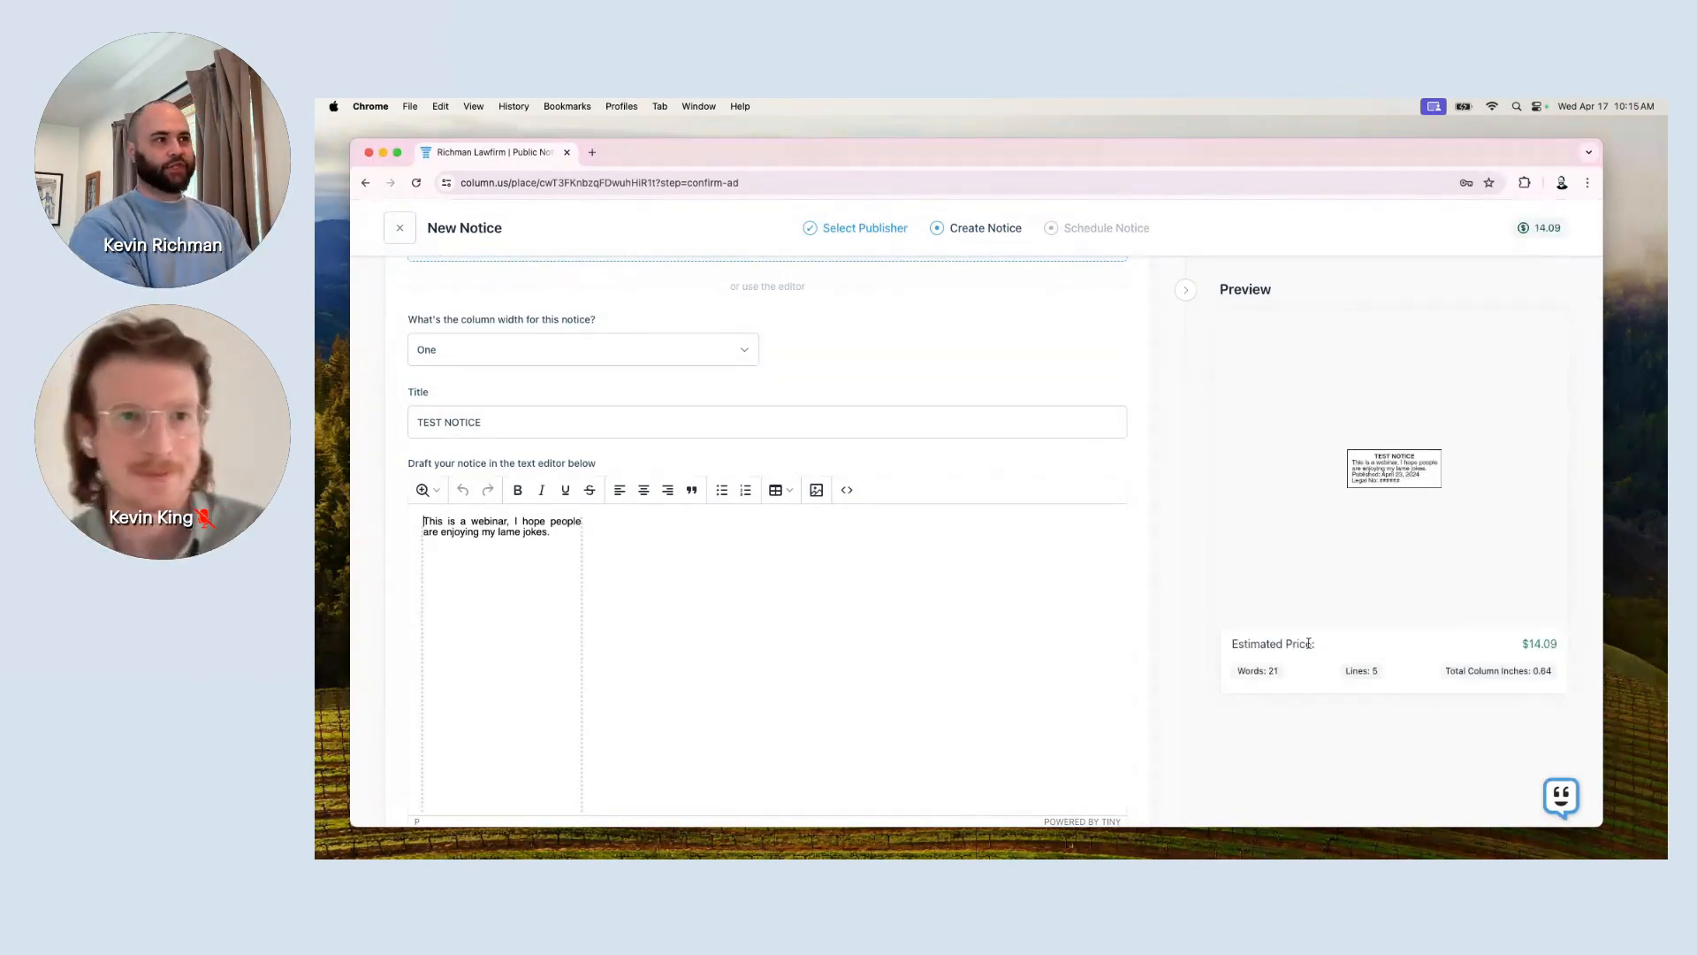
scroll(1309, 643, "up", 5)
scroll(1478, 370, "right", 1)
scroll(1308, 731, "down", 5)
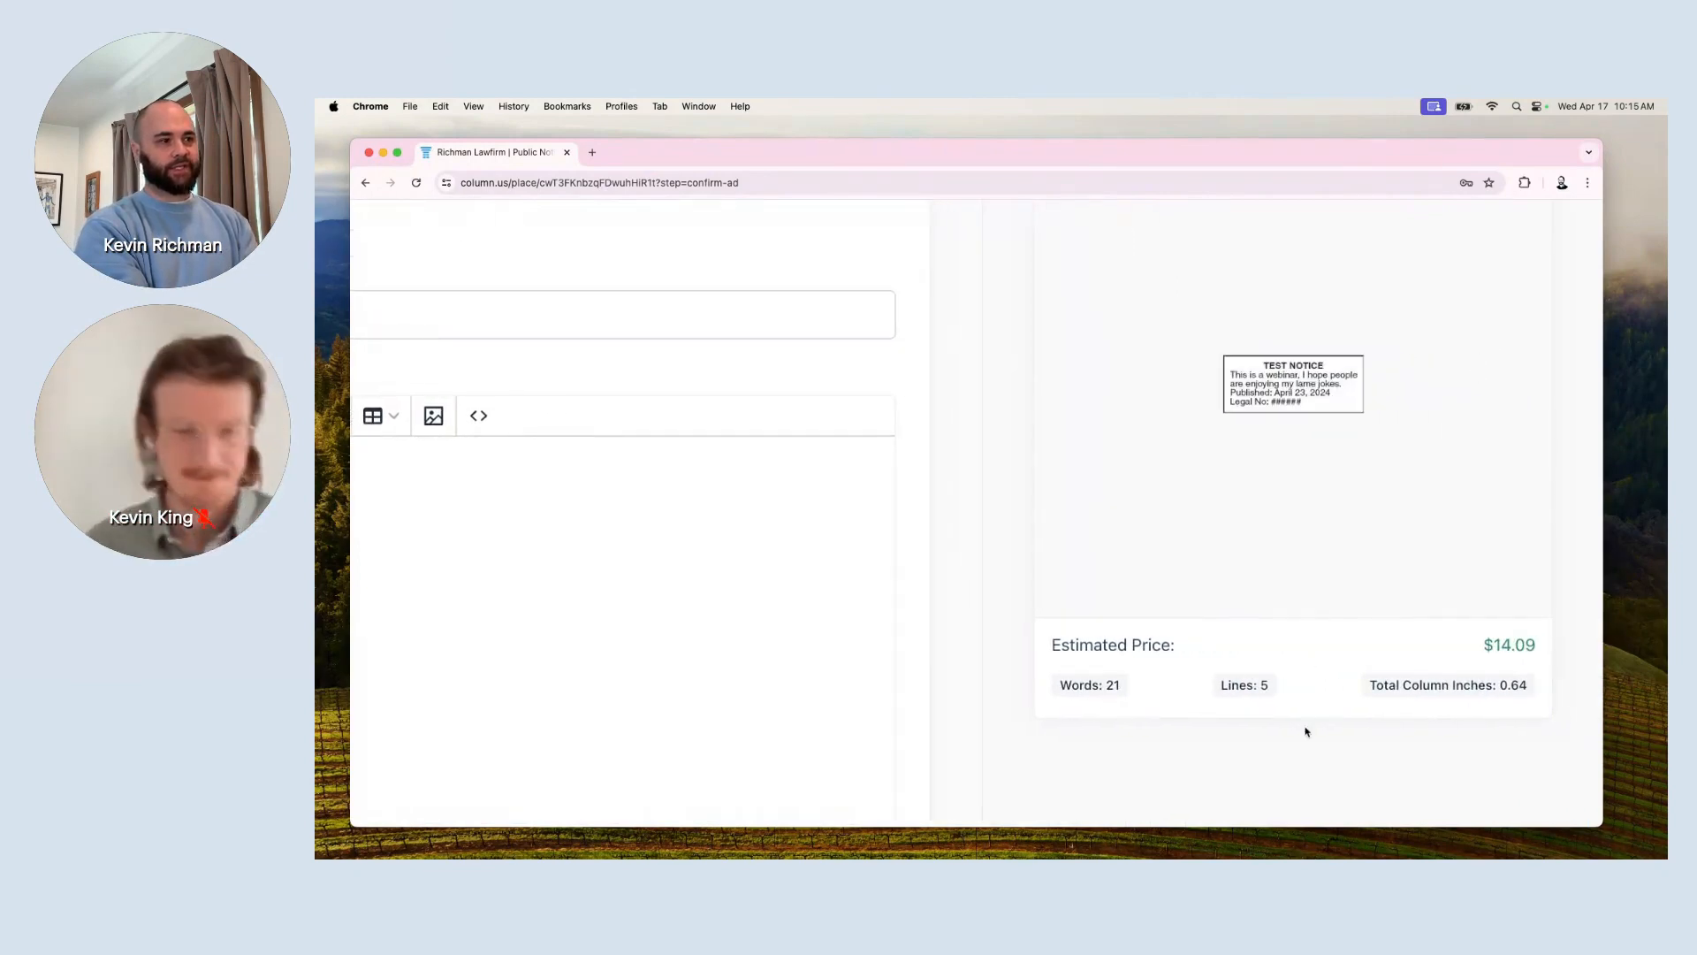
scroll(1311, 757, "up", 5)
scroll(1340, 547, "up", 2)
scroll(1340, 547, "right", 1)
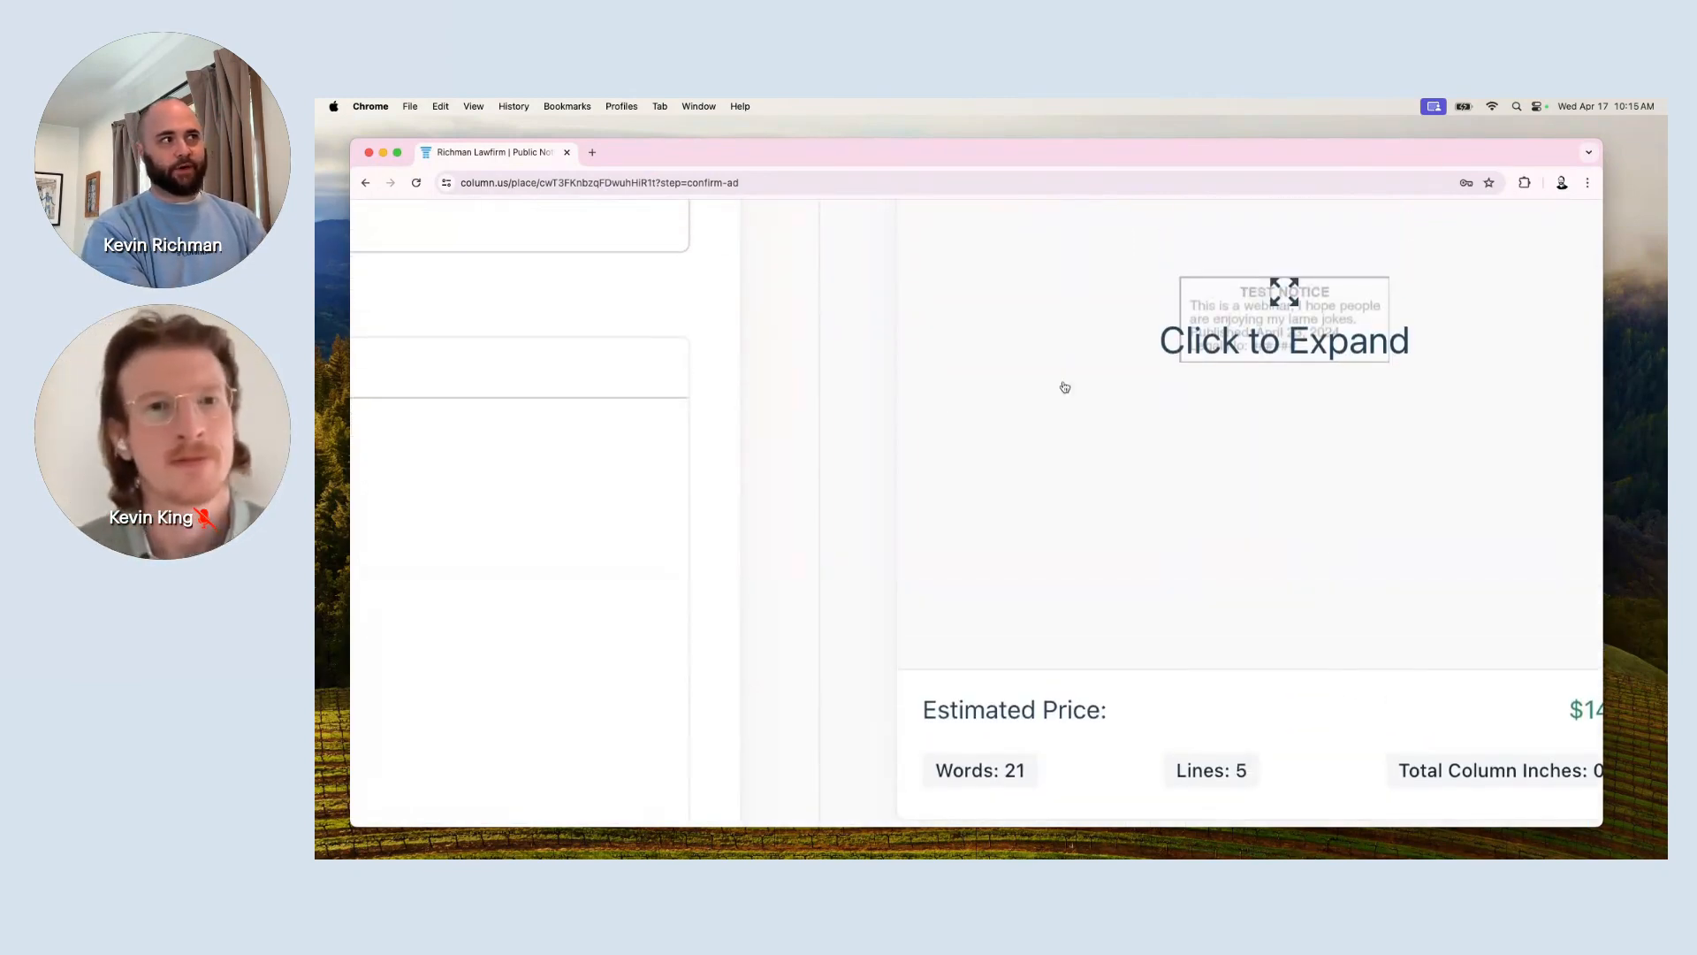
scroll(1009, 614, "right", 1)
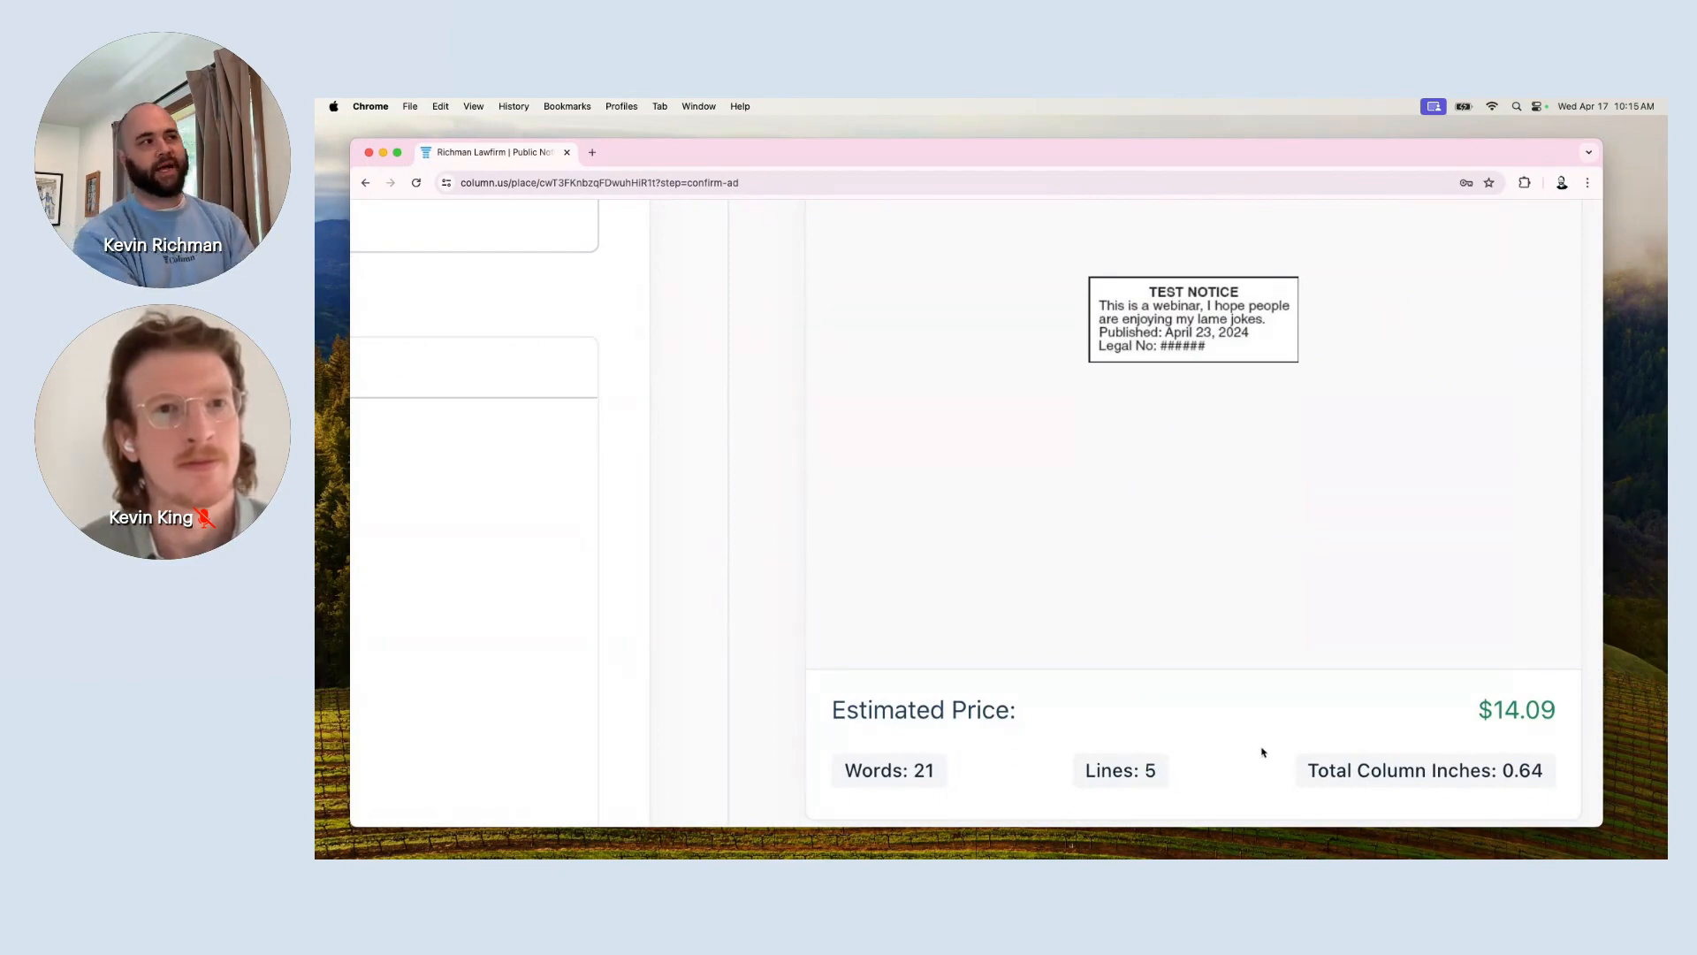
left_click(1165, 333)
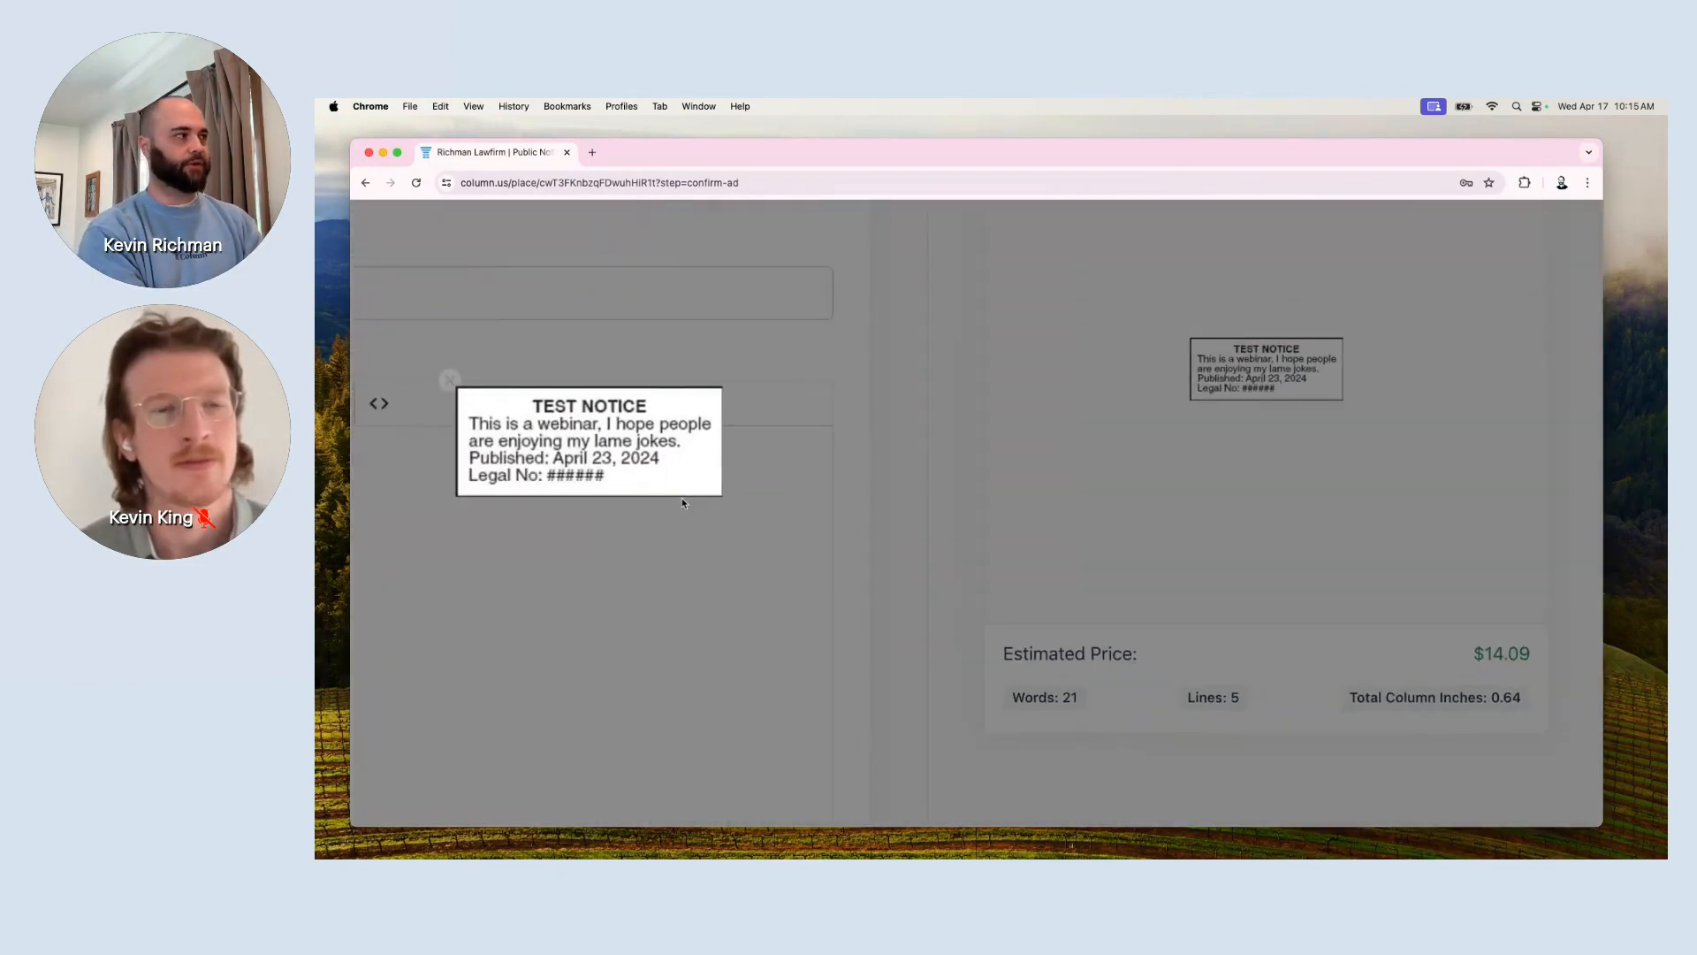
scroll(682, 502, "left", 1)
scroll(682, 502, "up", 4)
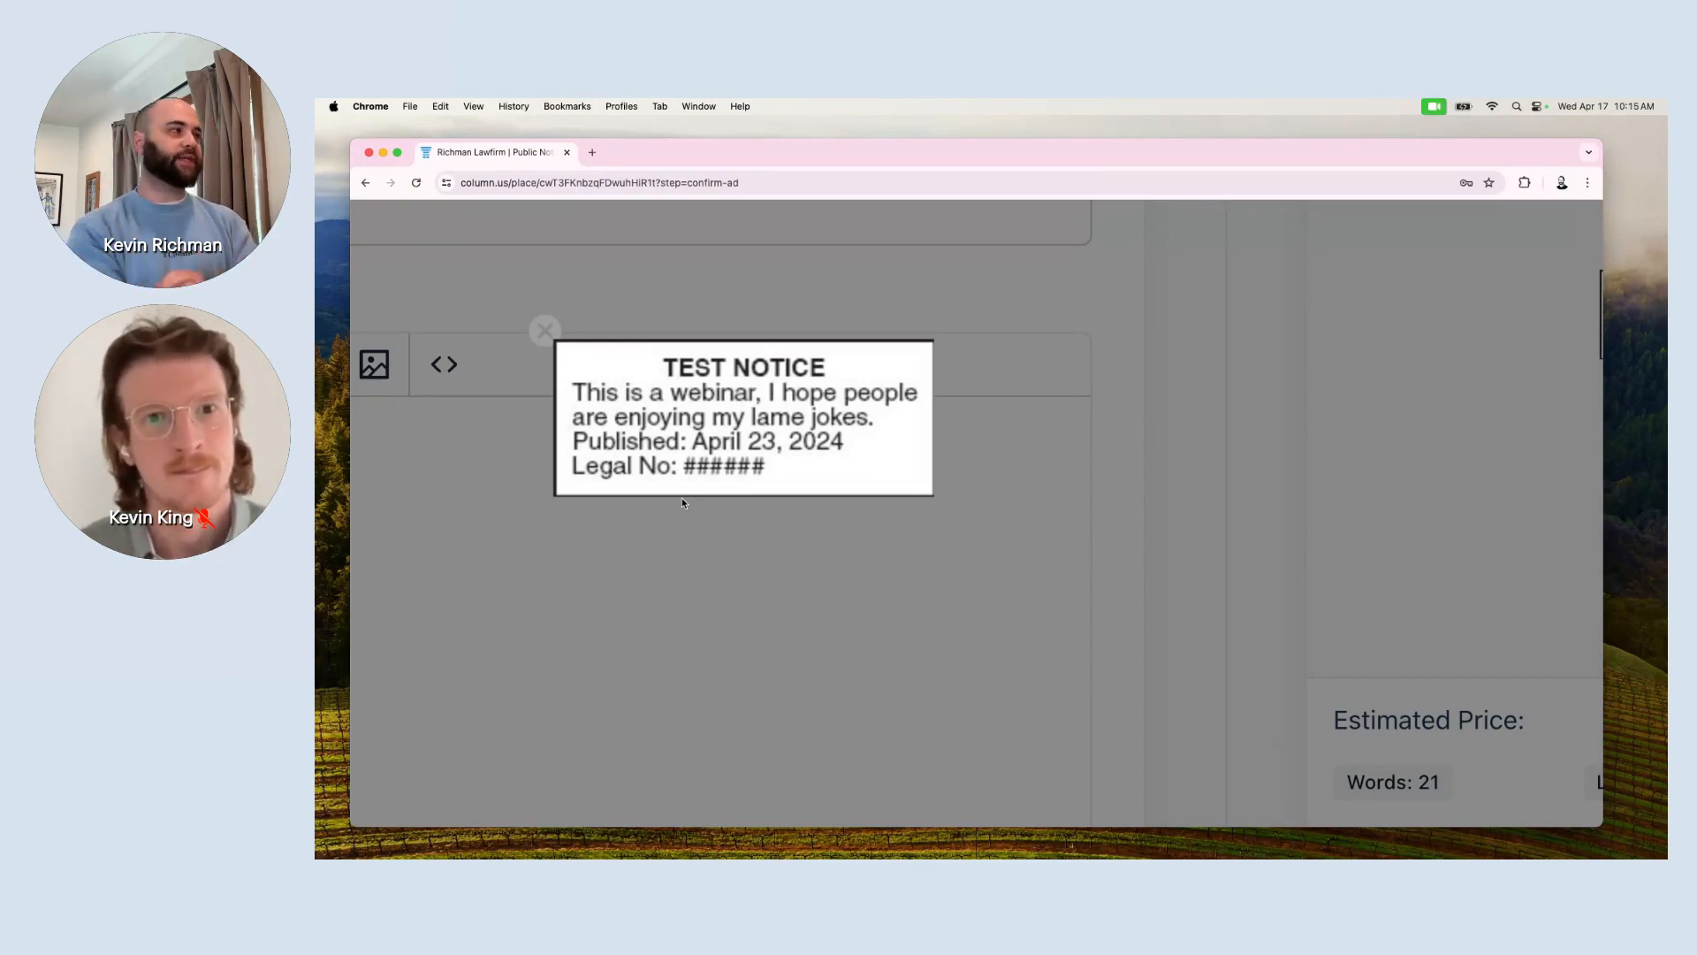
scroll(654, 468, "up", 3)
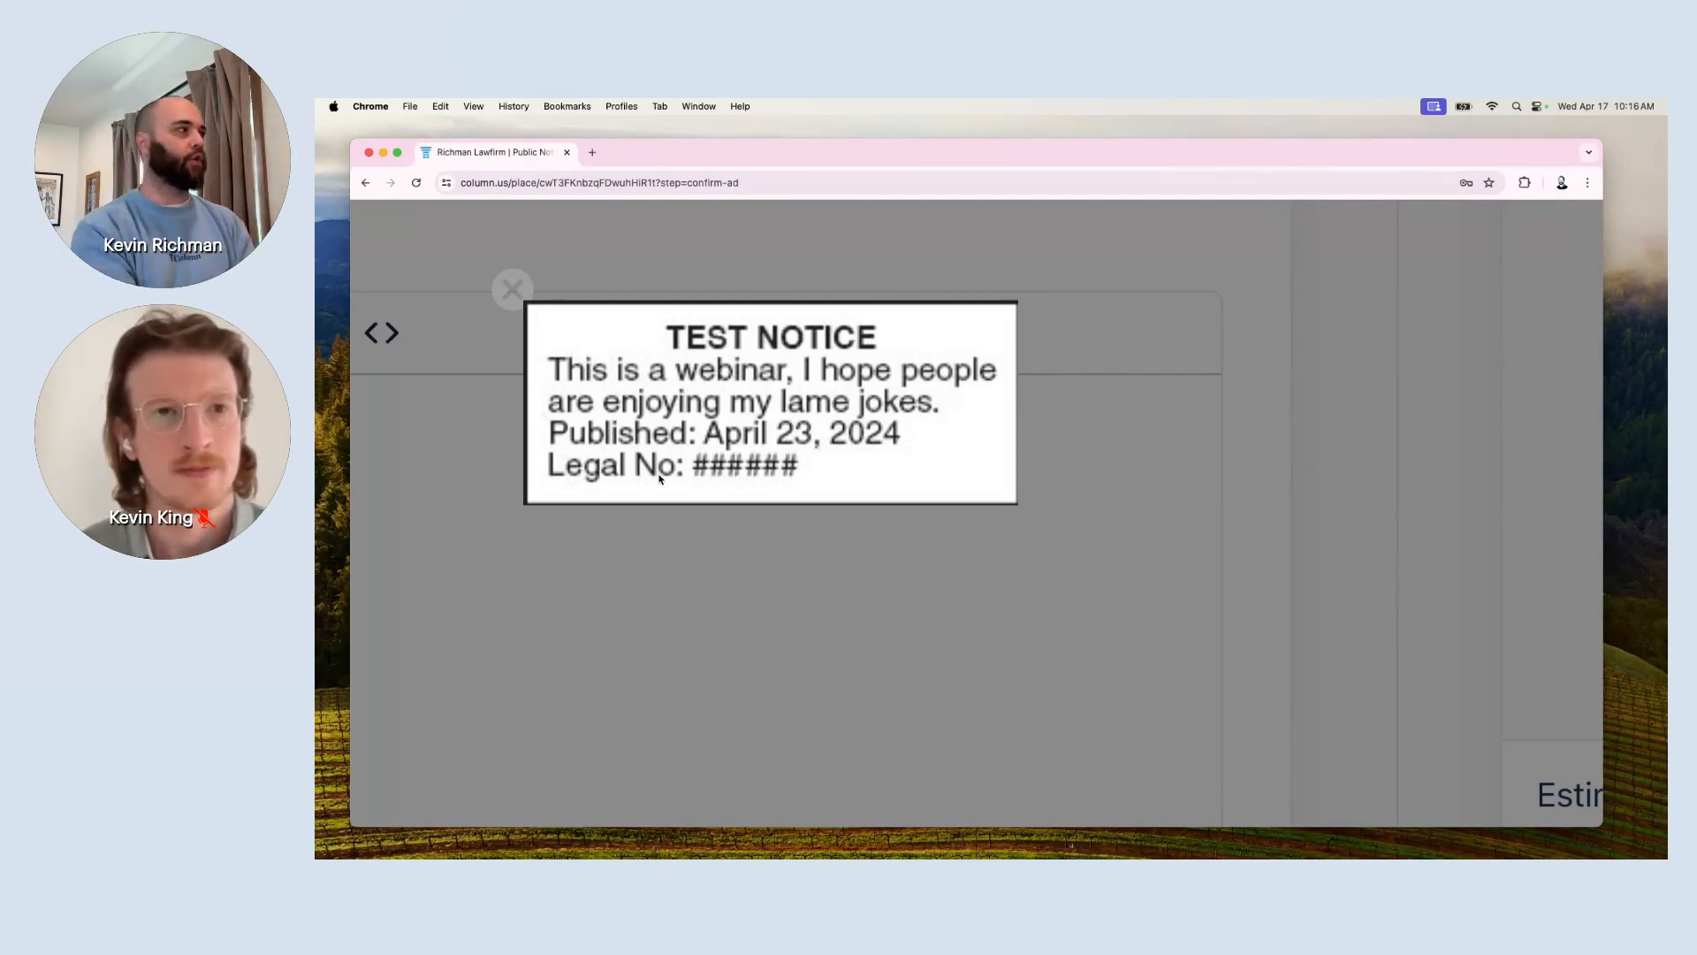
left_click(511, 305)
scroll(486, 634, "down", 5)
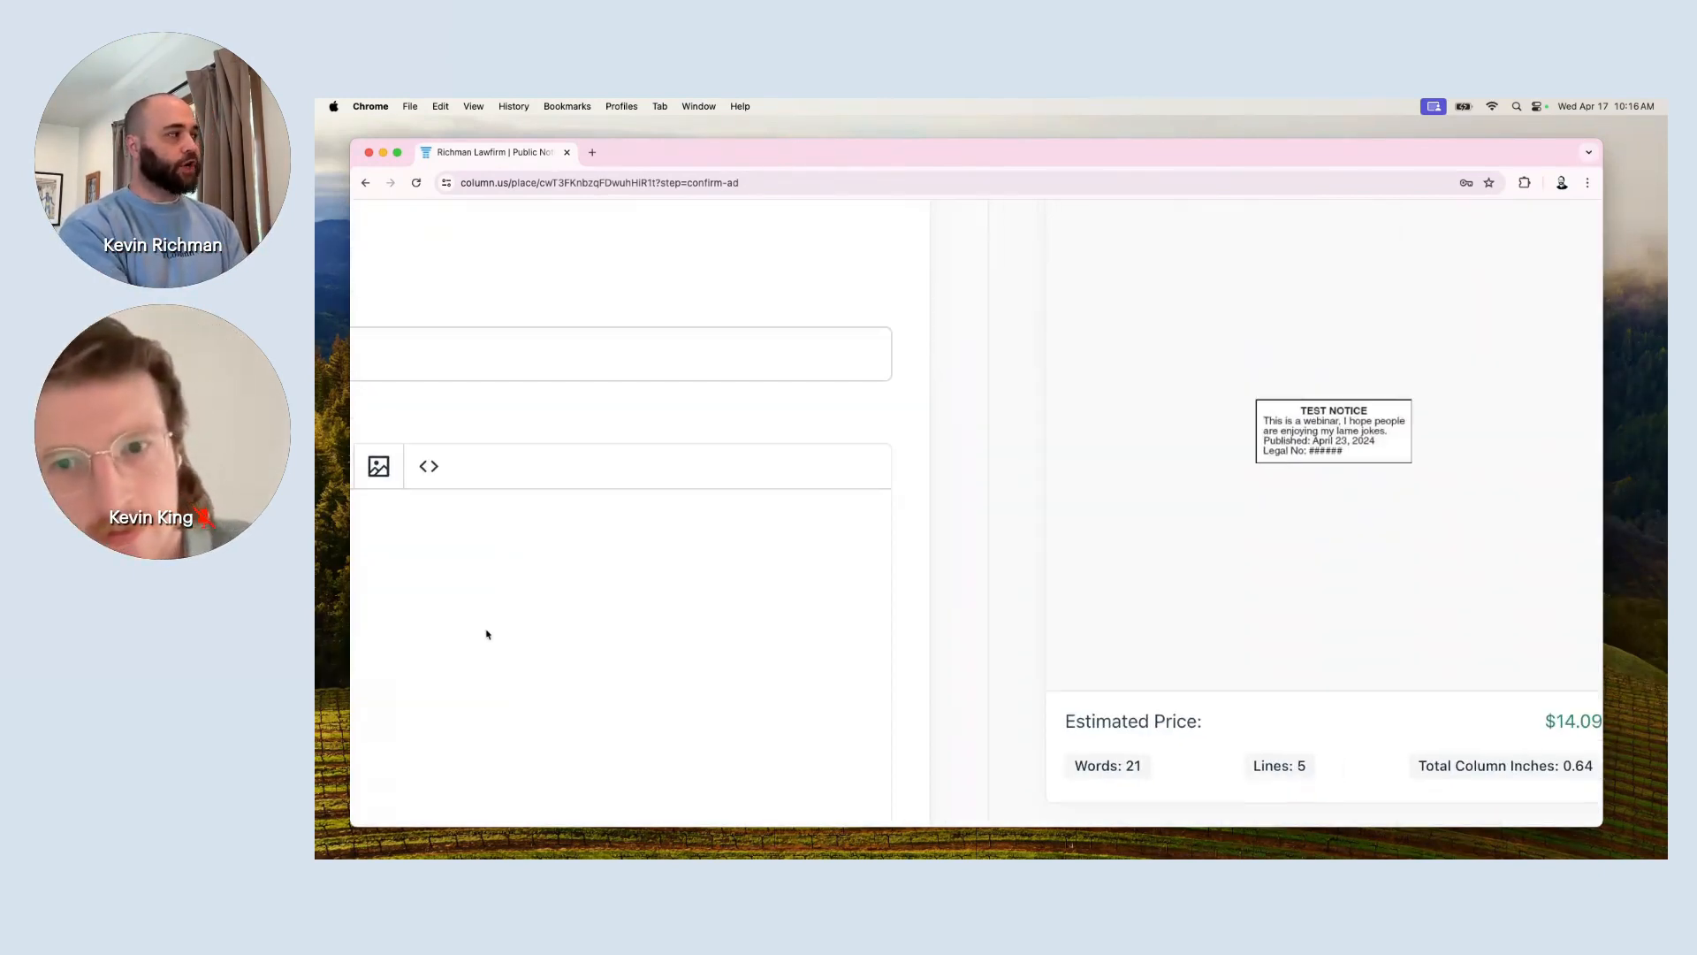
scroll(486, 634, "left", 8)
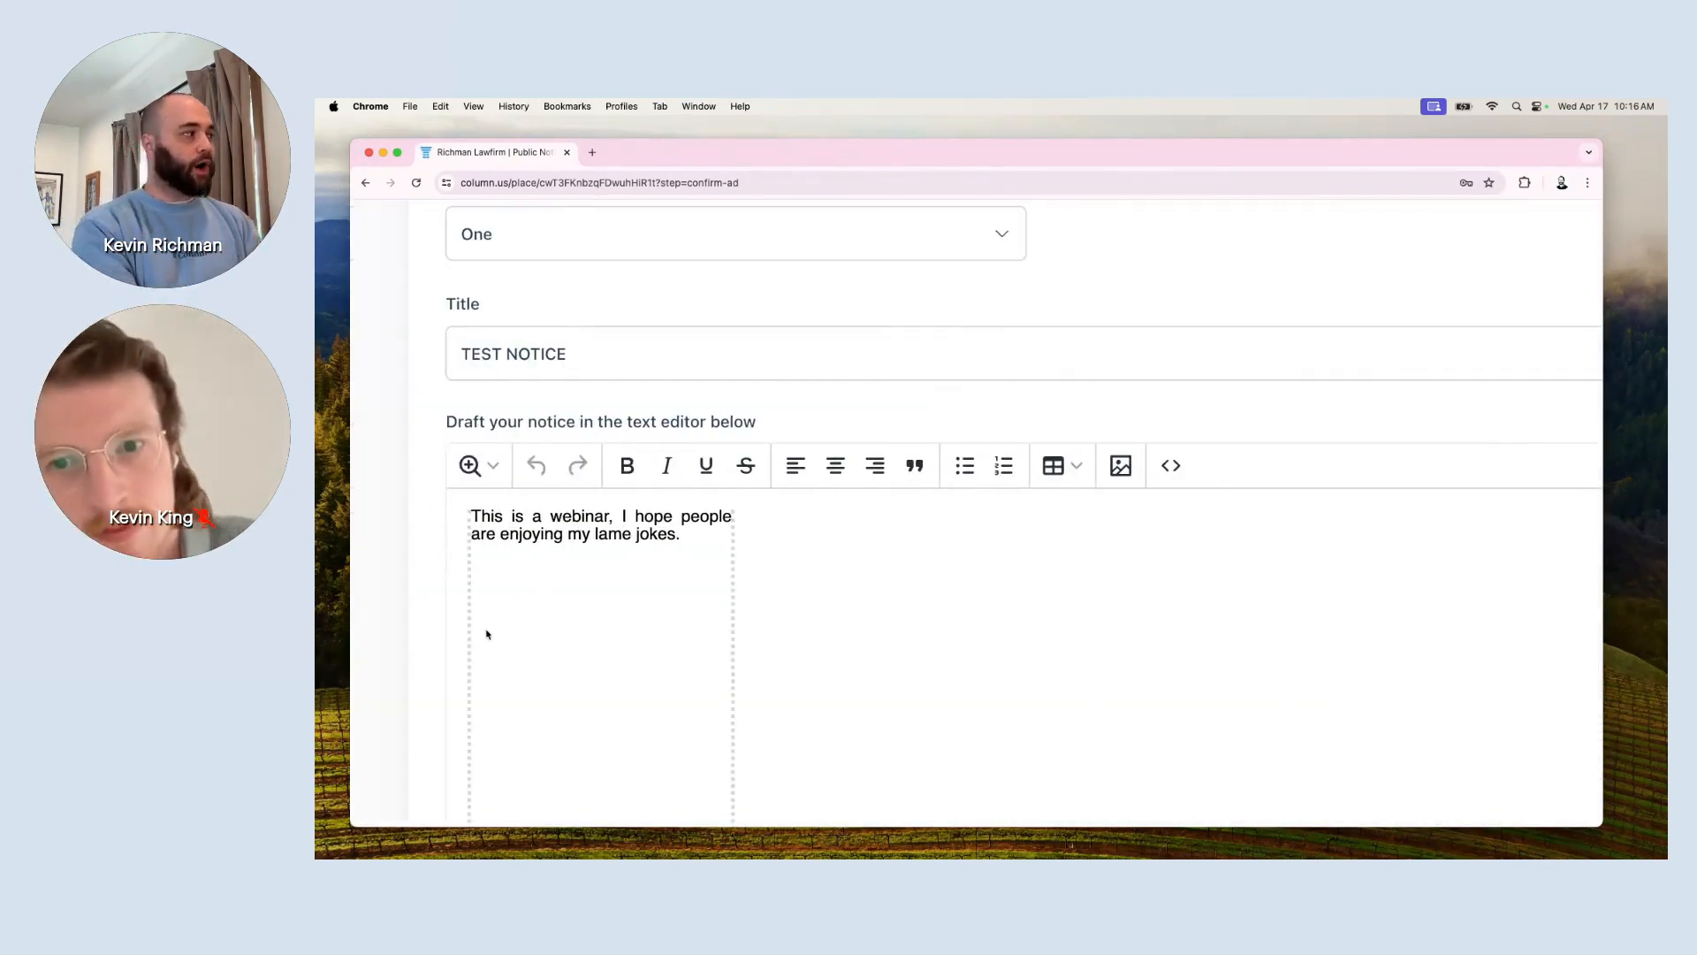
left_click(708, 542)
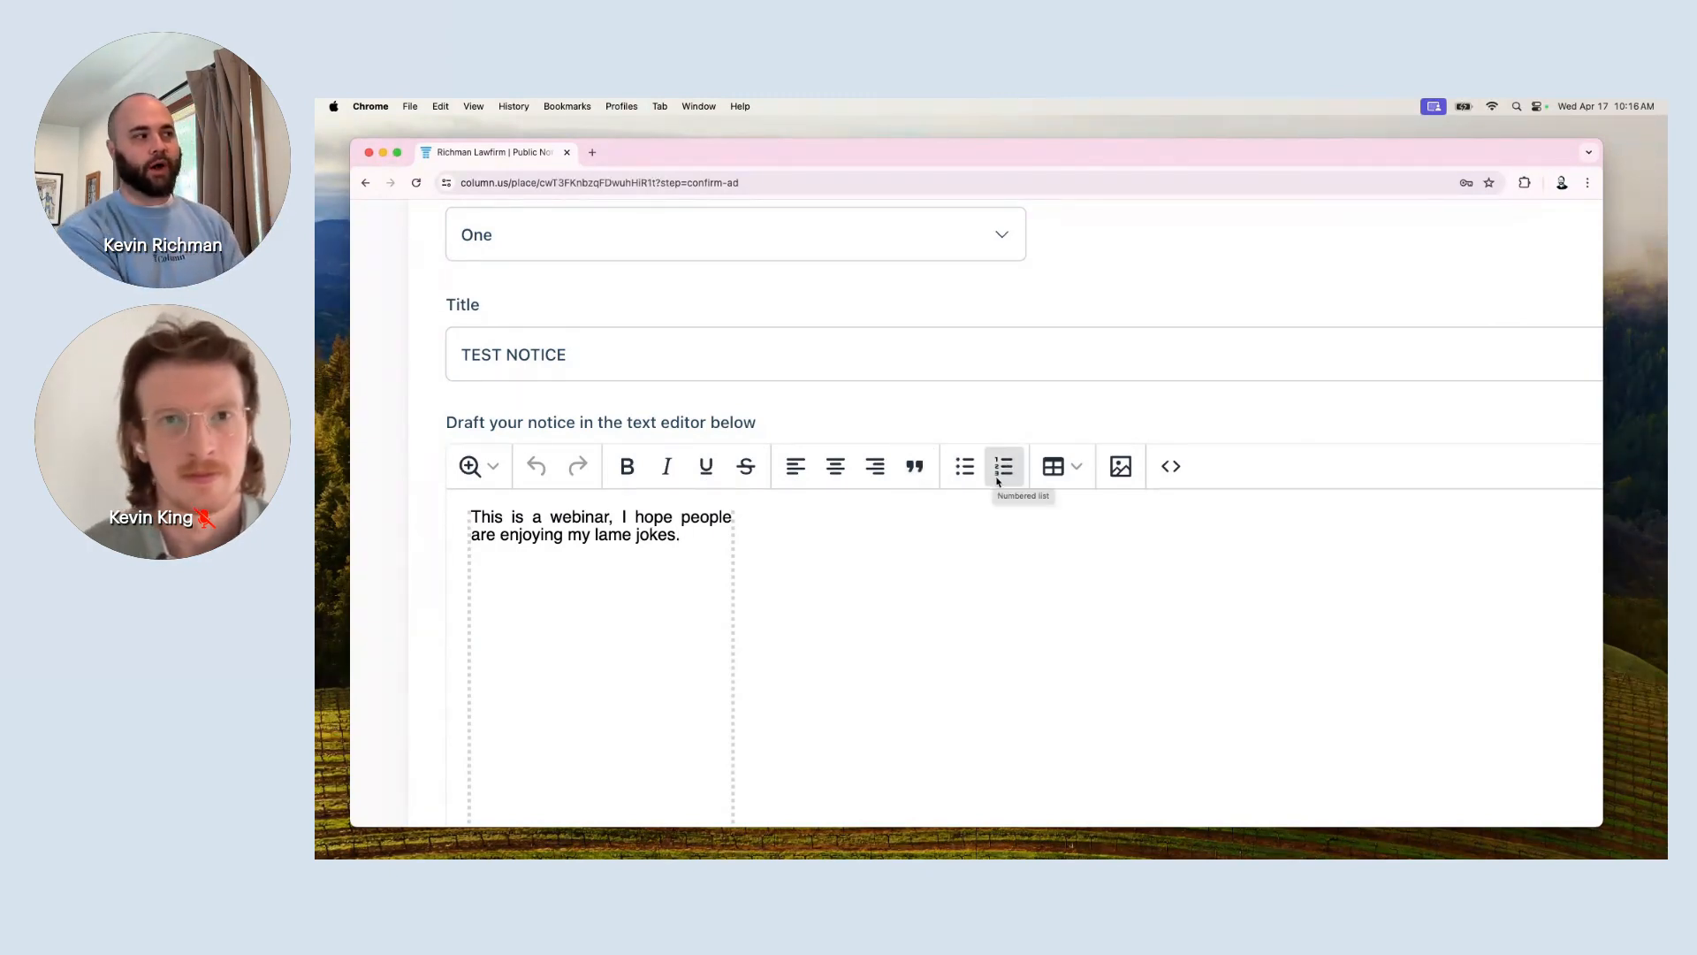
scroll(999, 481, "up", 3)
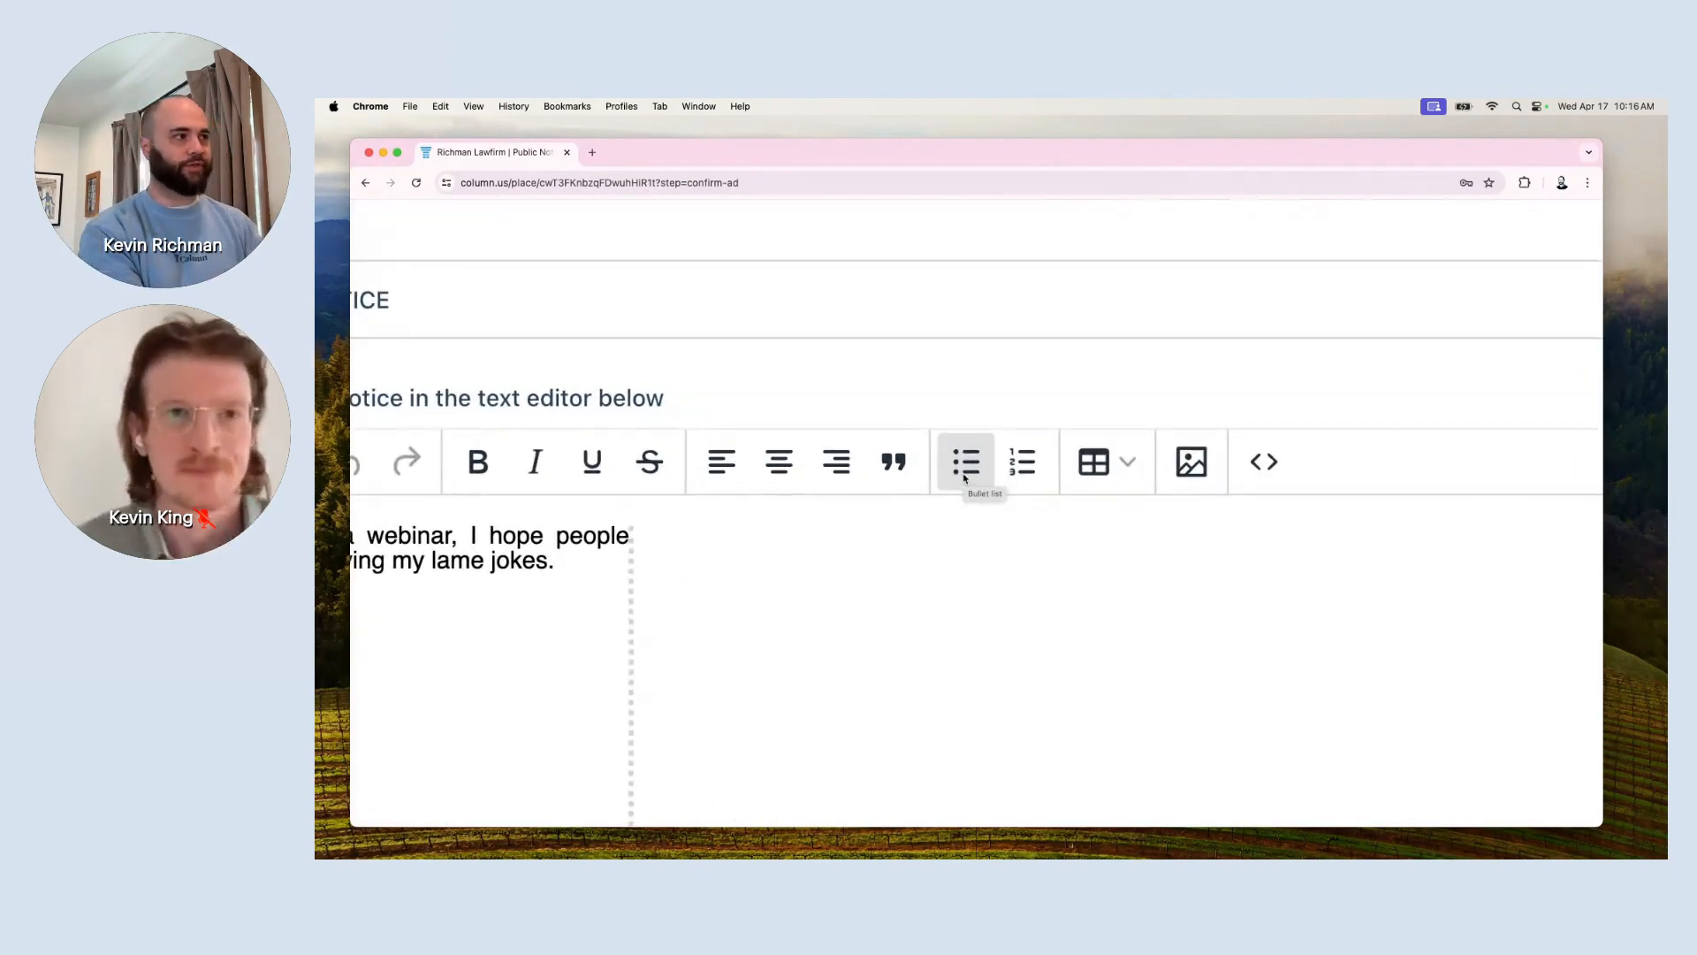
left_click(1106, 466)
mouse_move(1137, 519)
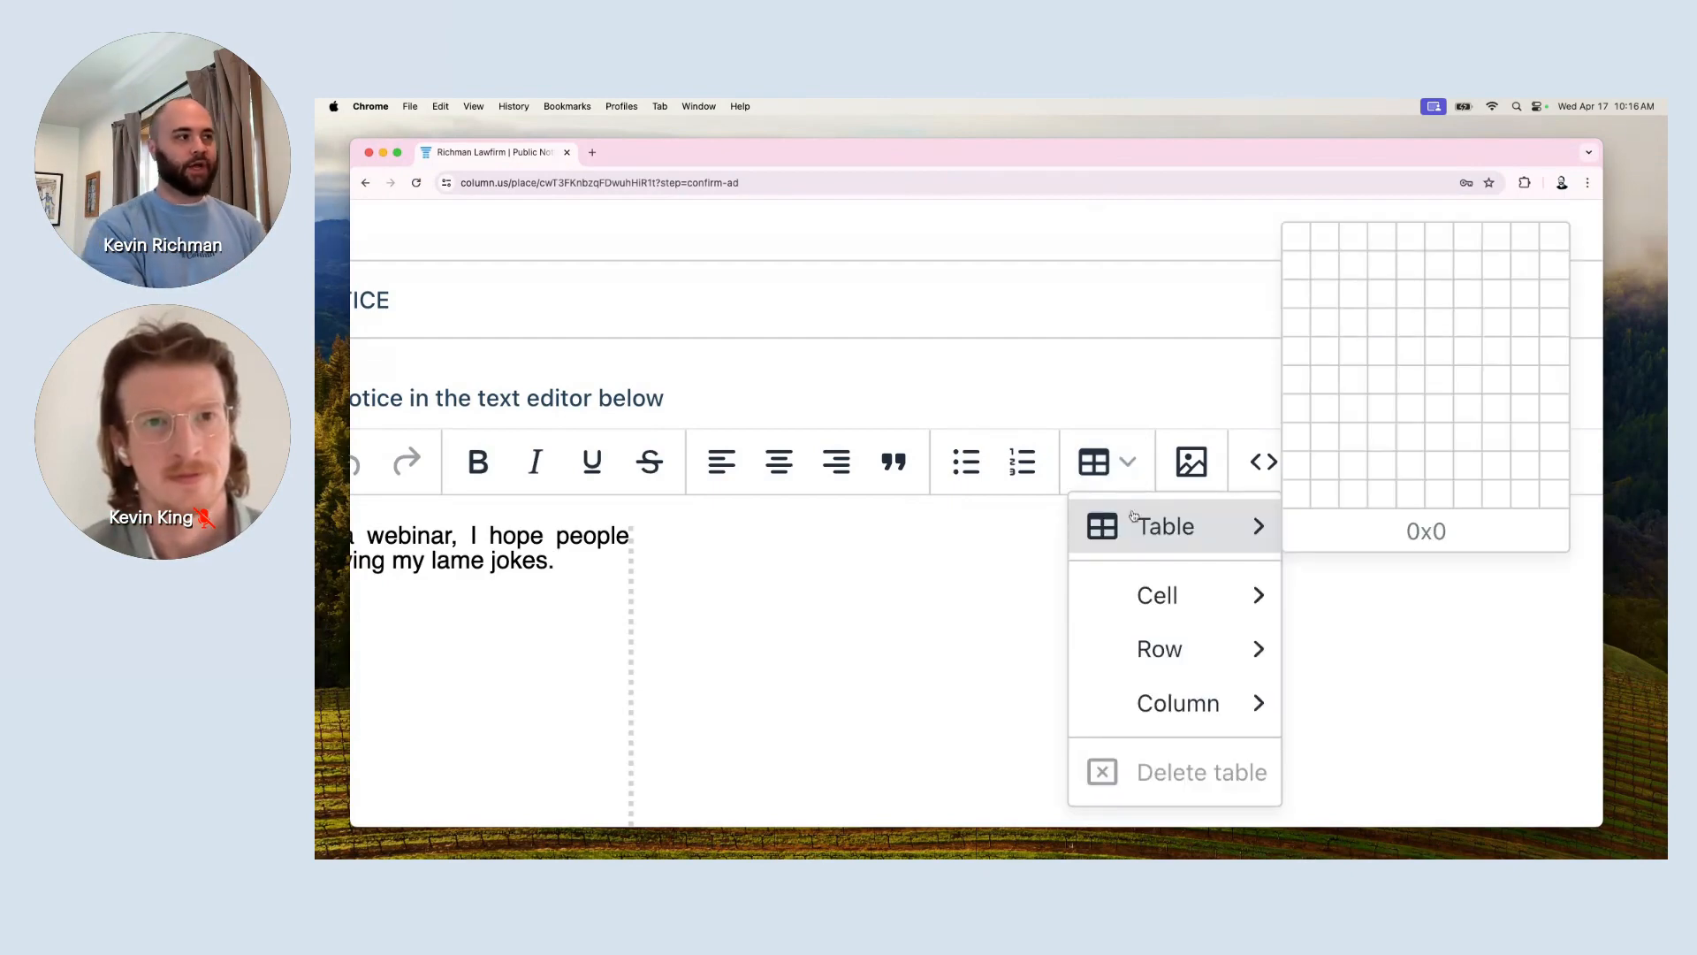
scroll(1383, 416, "up", 1)
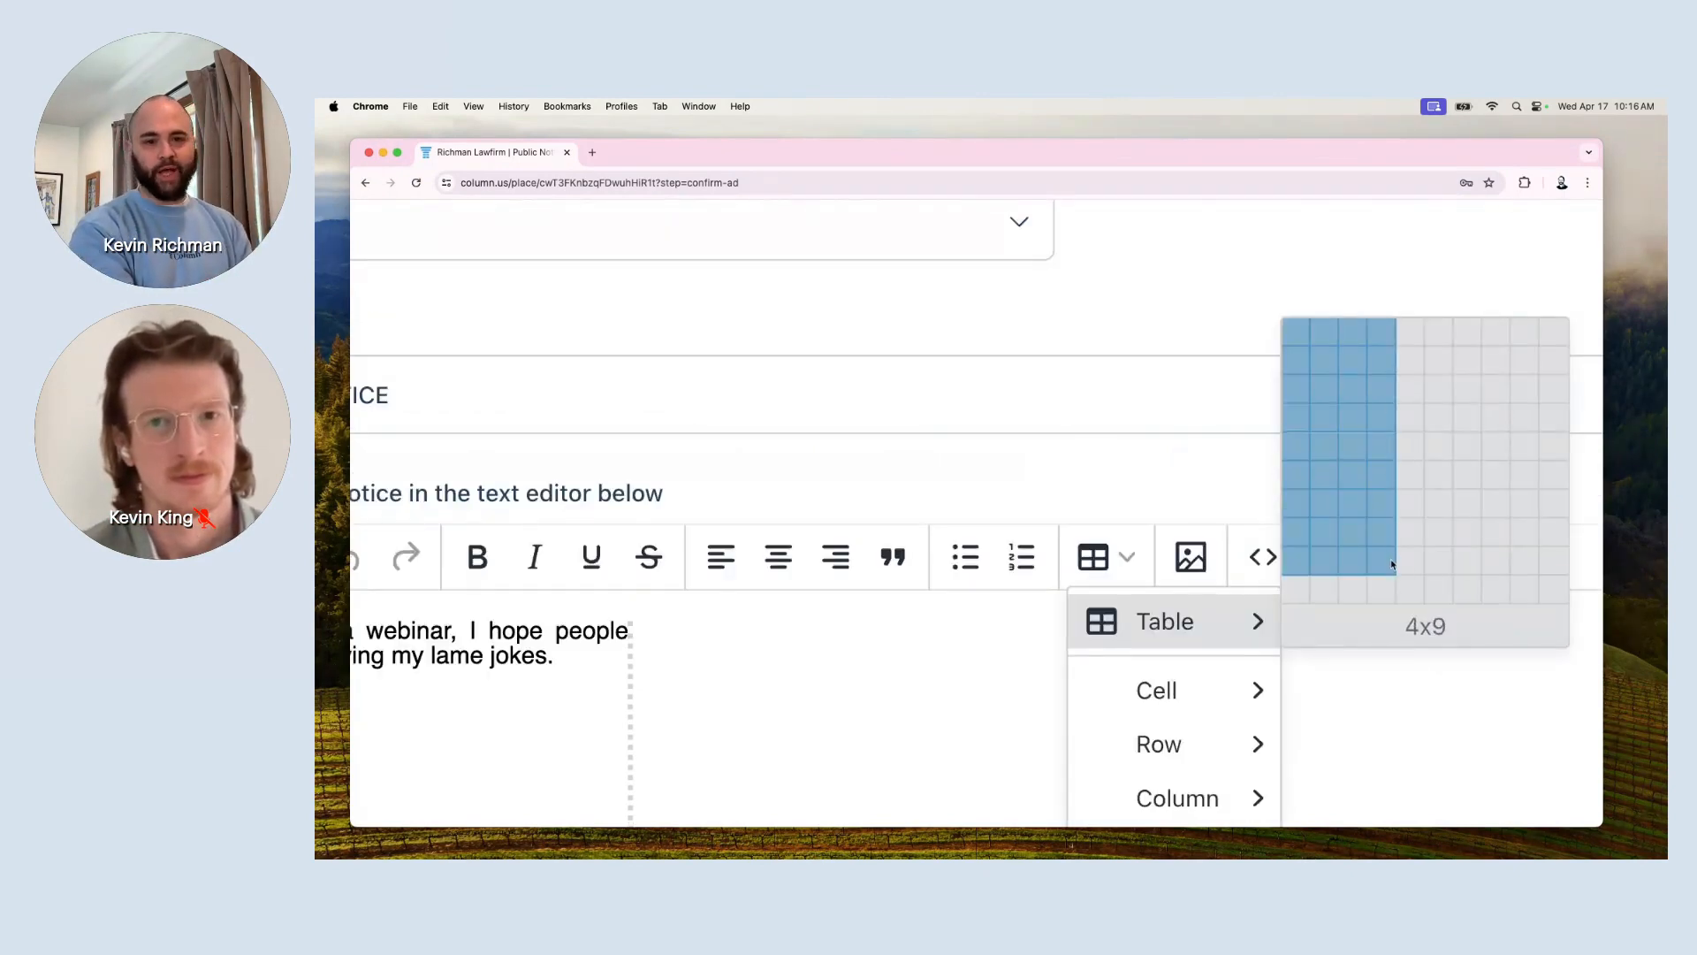
left_click(1417, 781)
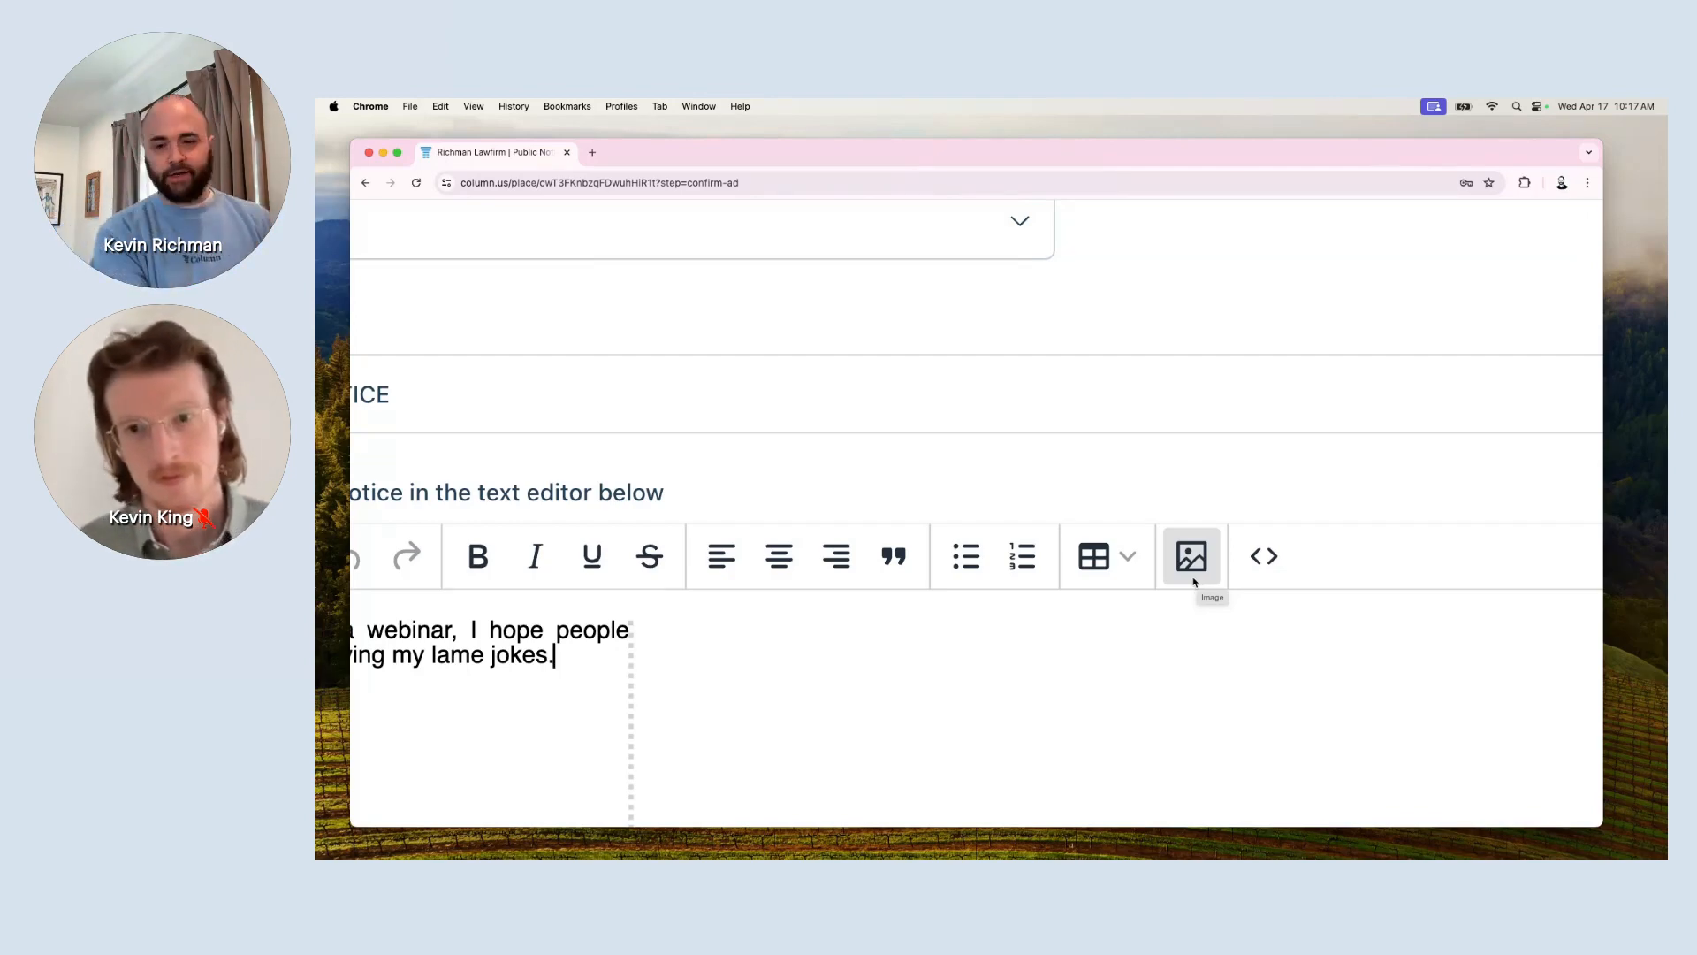
scroll(955, 710, "down", 4)
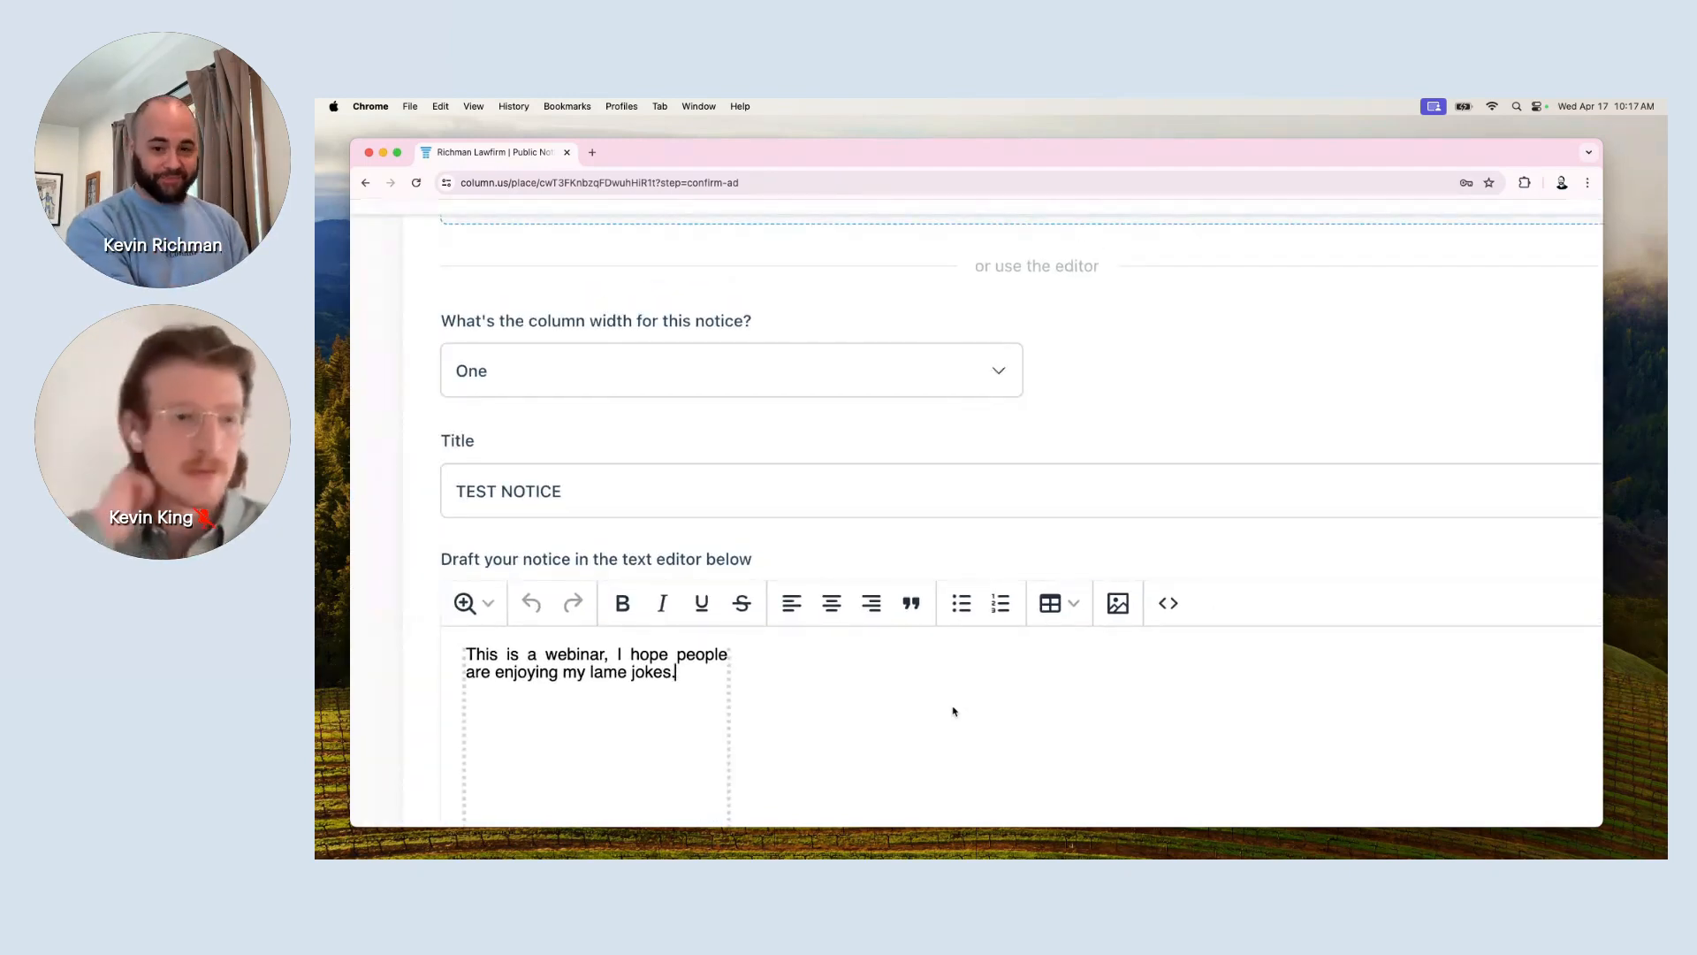
scroll(955, 711, "down", 2)
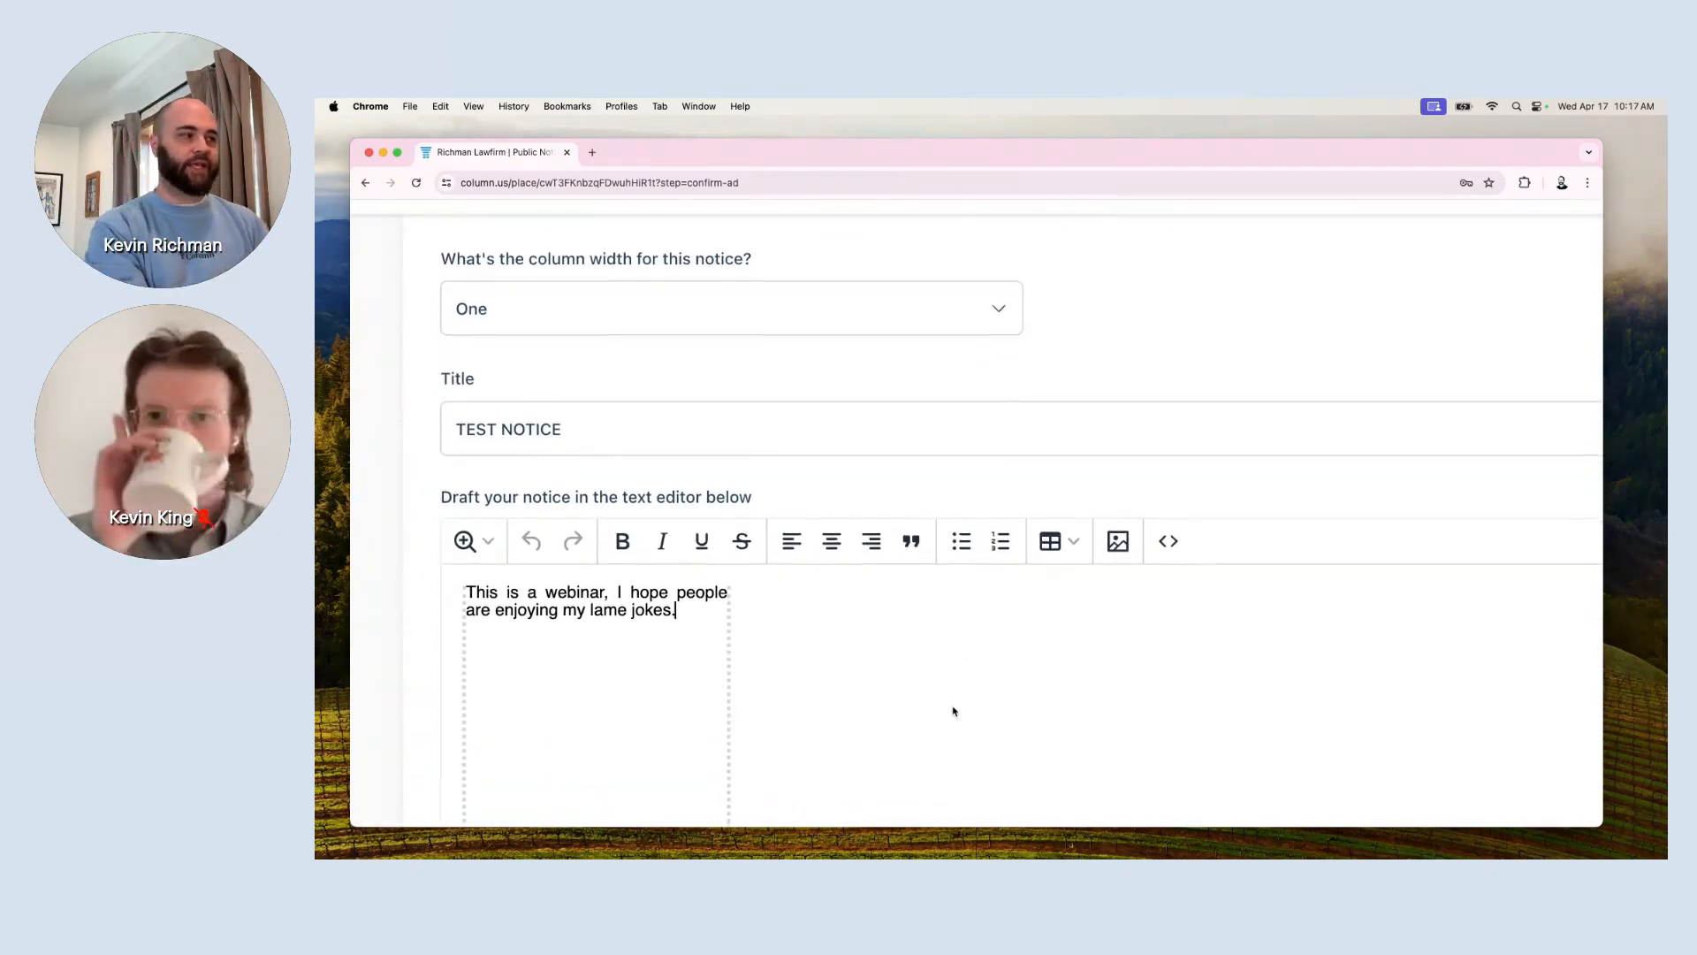
Split the body before 'are' and append the line 'This is a test', raising the price to $24.99.
left_click(467, 610)
key("Return")
key("Return")
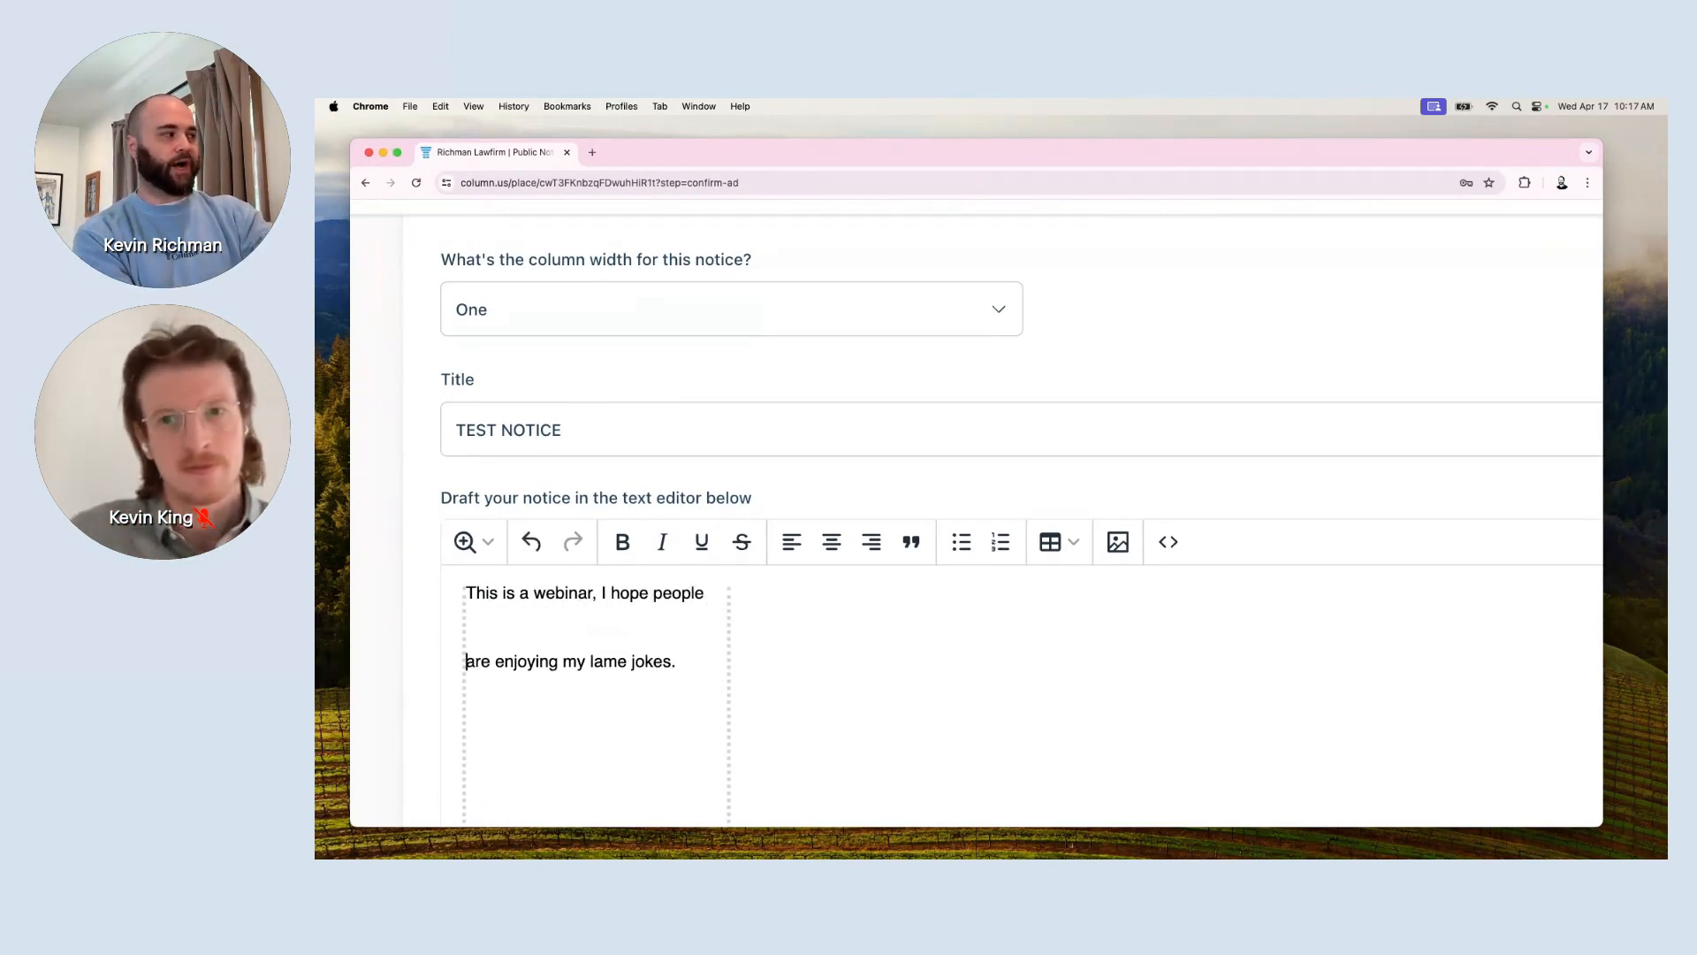
key("super+Right")
key("Return")
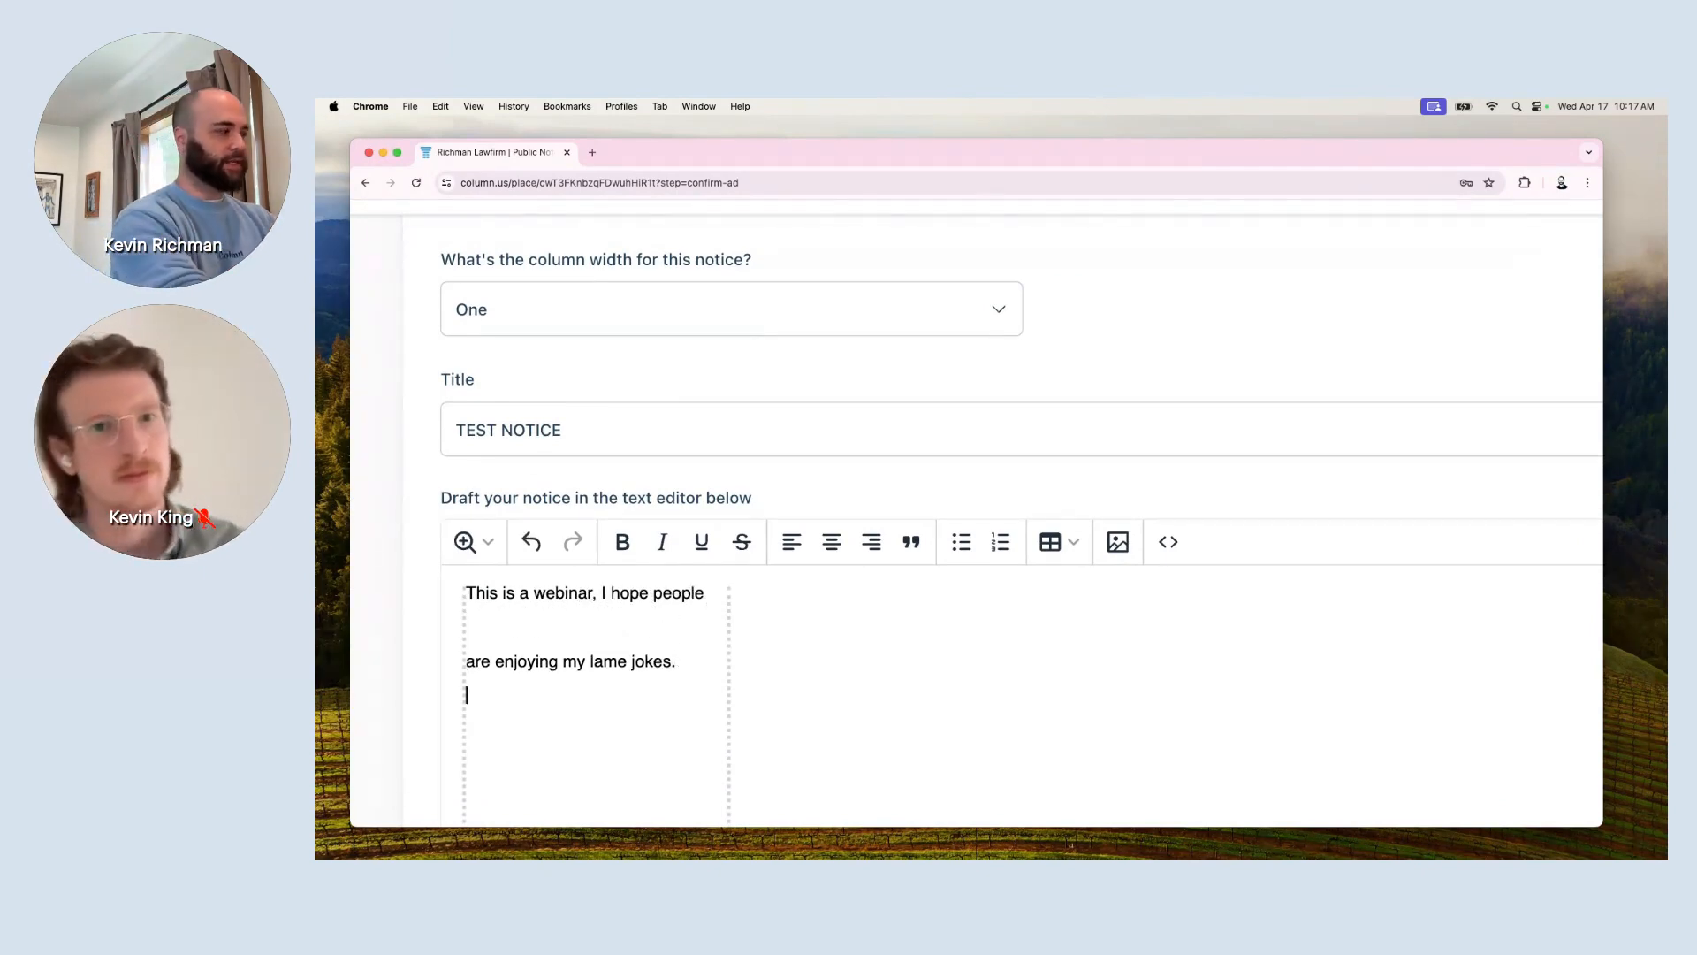
type("This is a text")
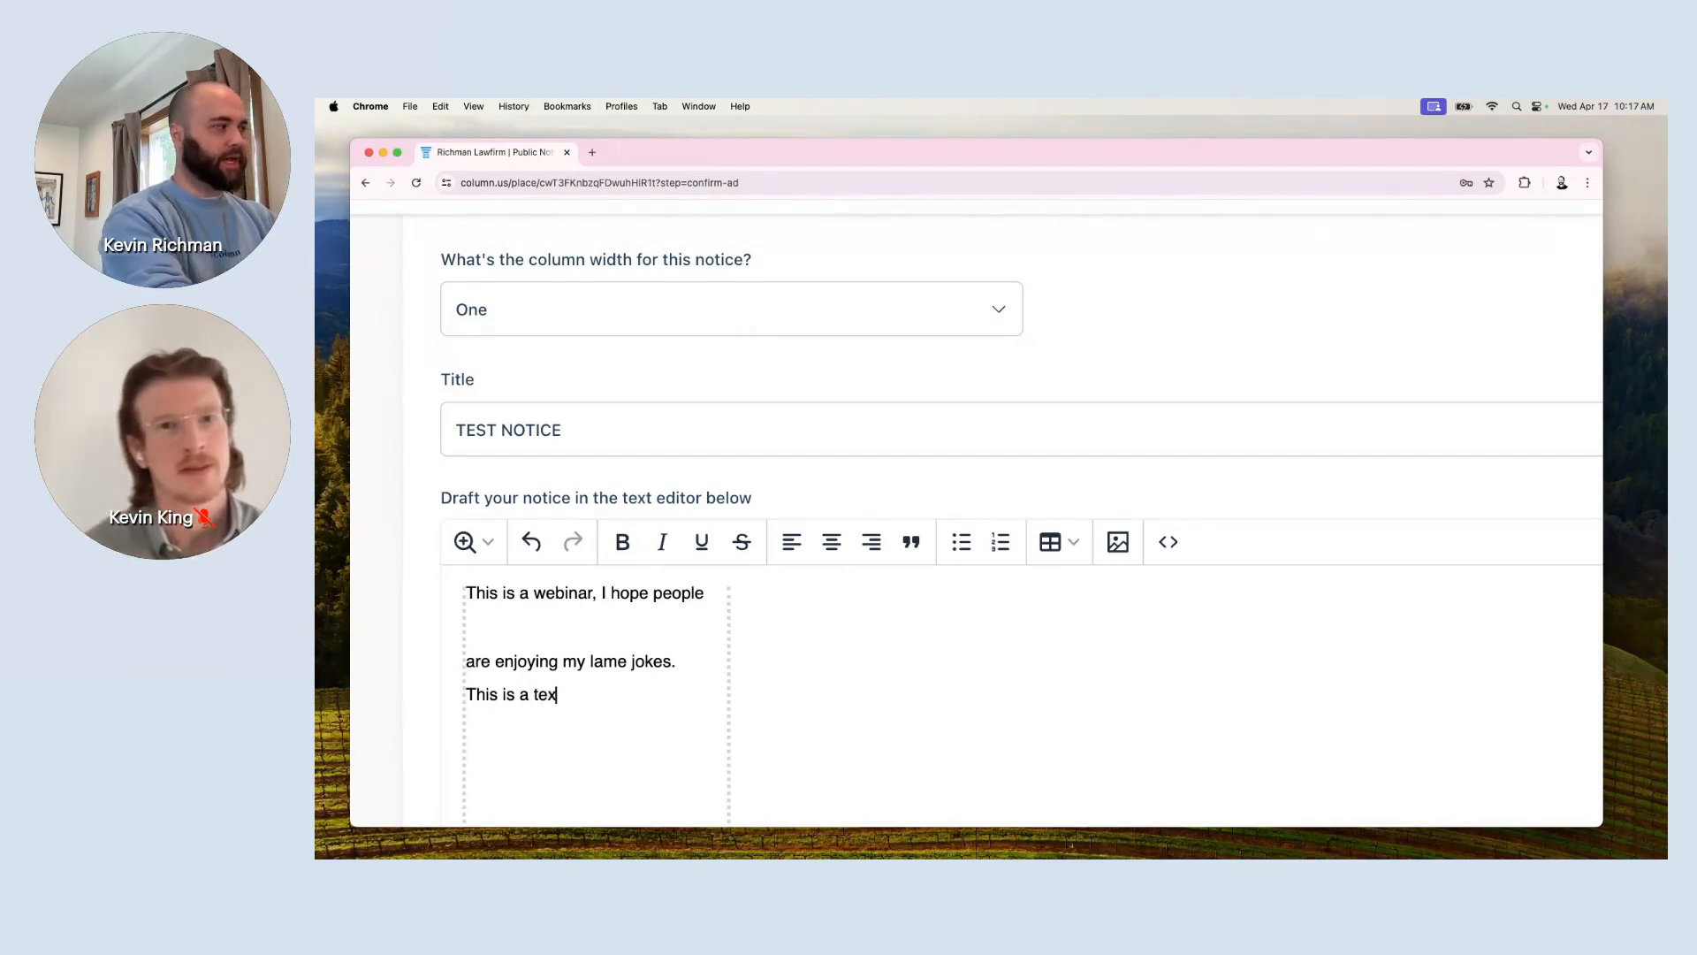
key("BackSpace")
key("BackSpace")
type("st")
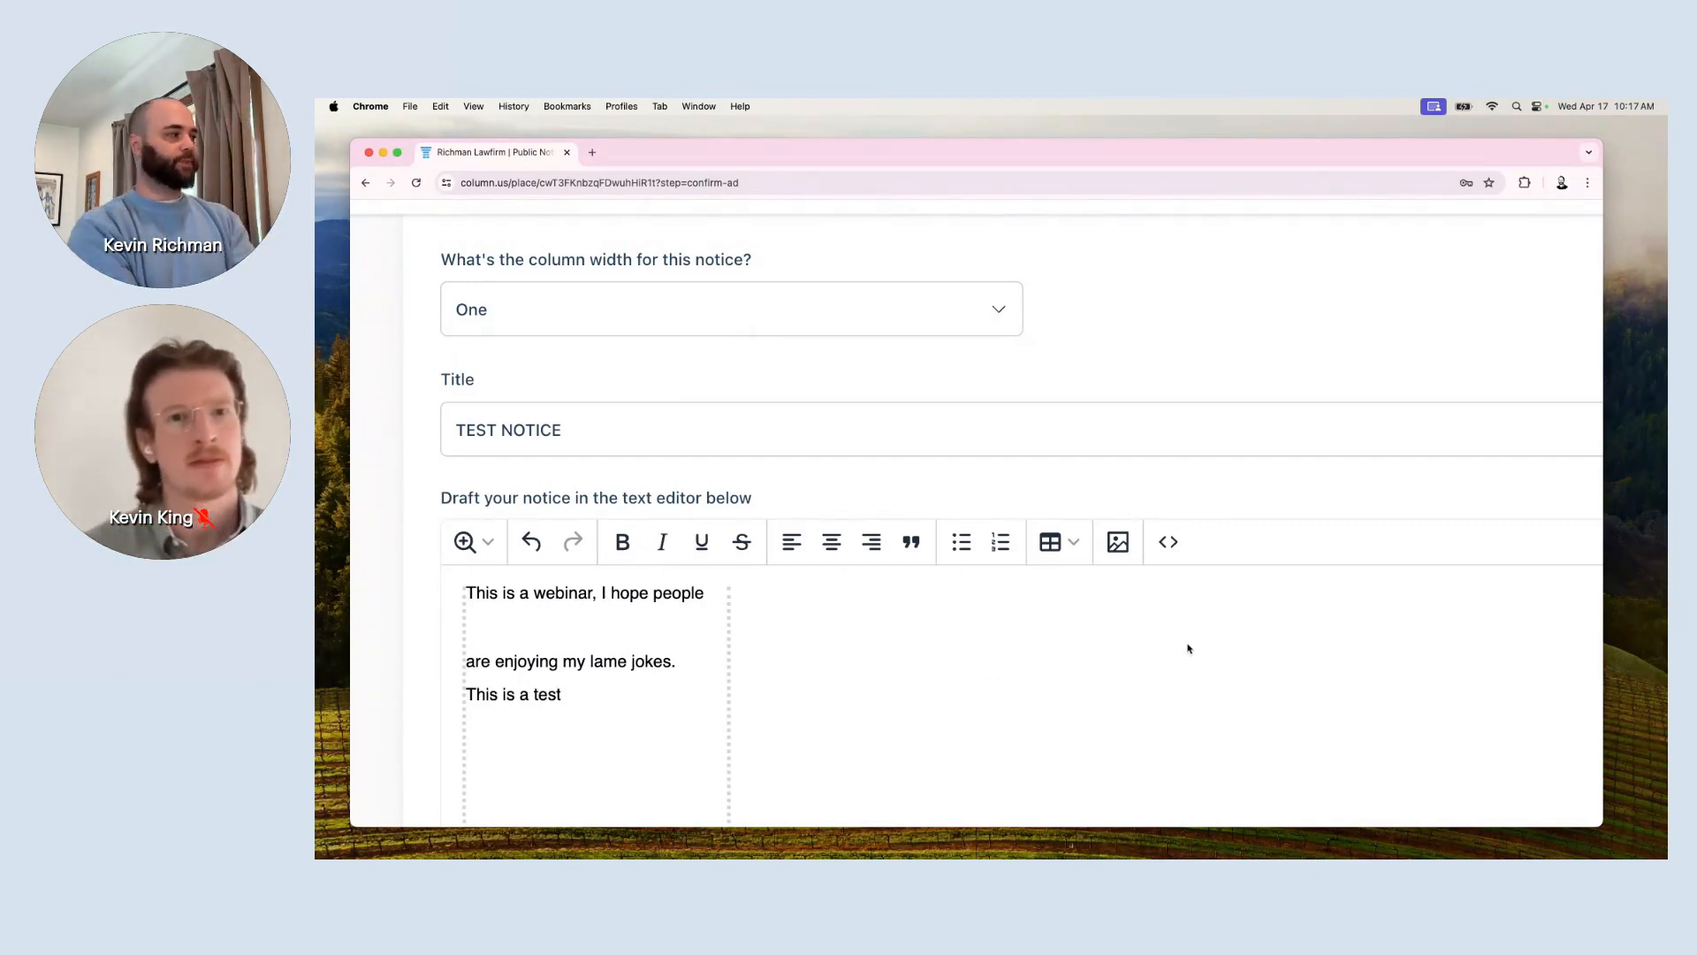
scroll(1184, 649, "down", 3)
scroll(1184, 649, "right", 1)
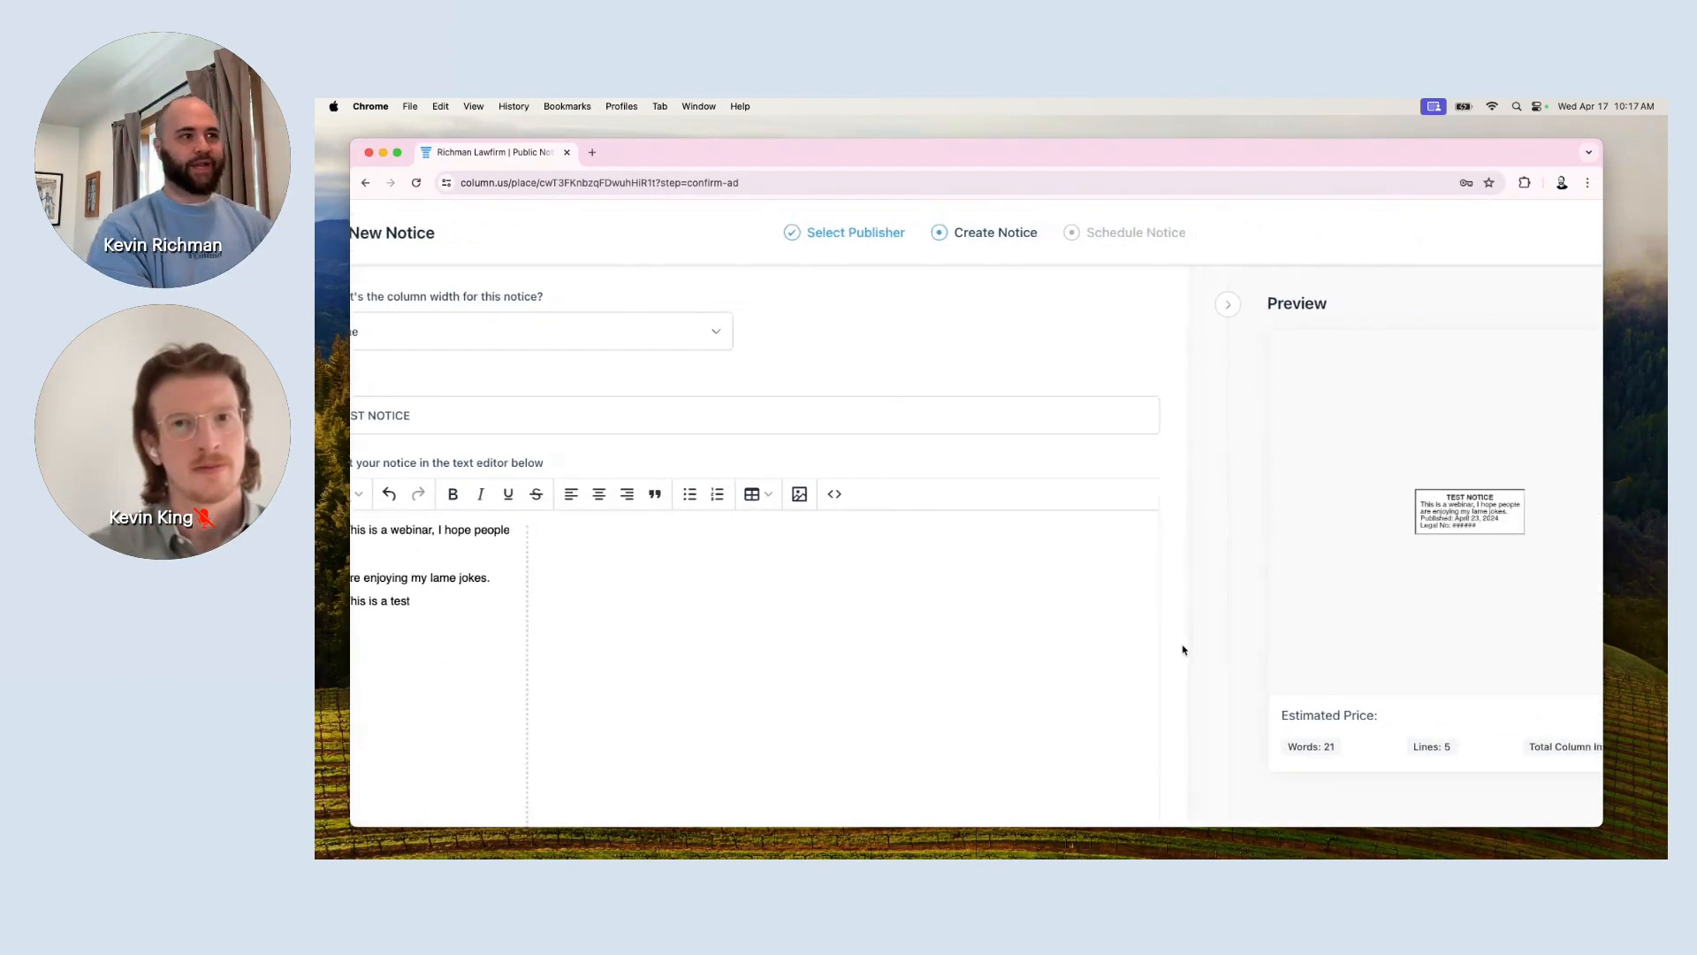
scroll(1184, 649, "left", 2)
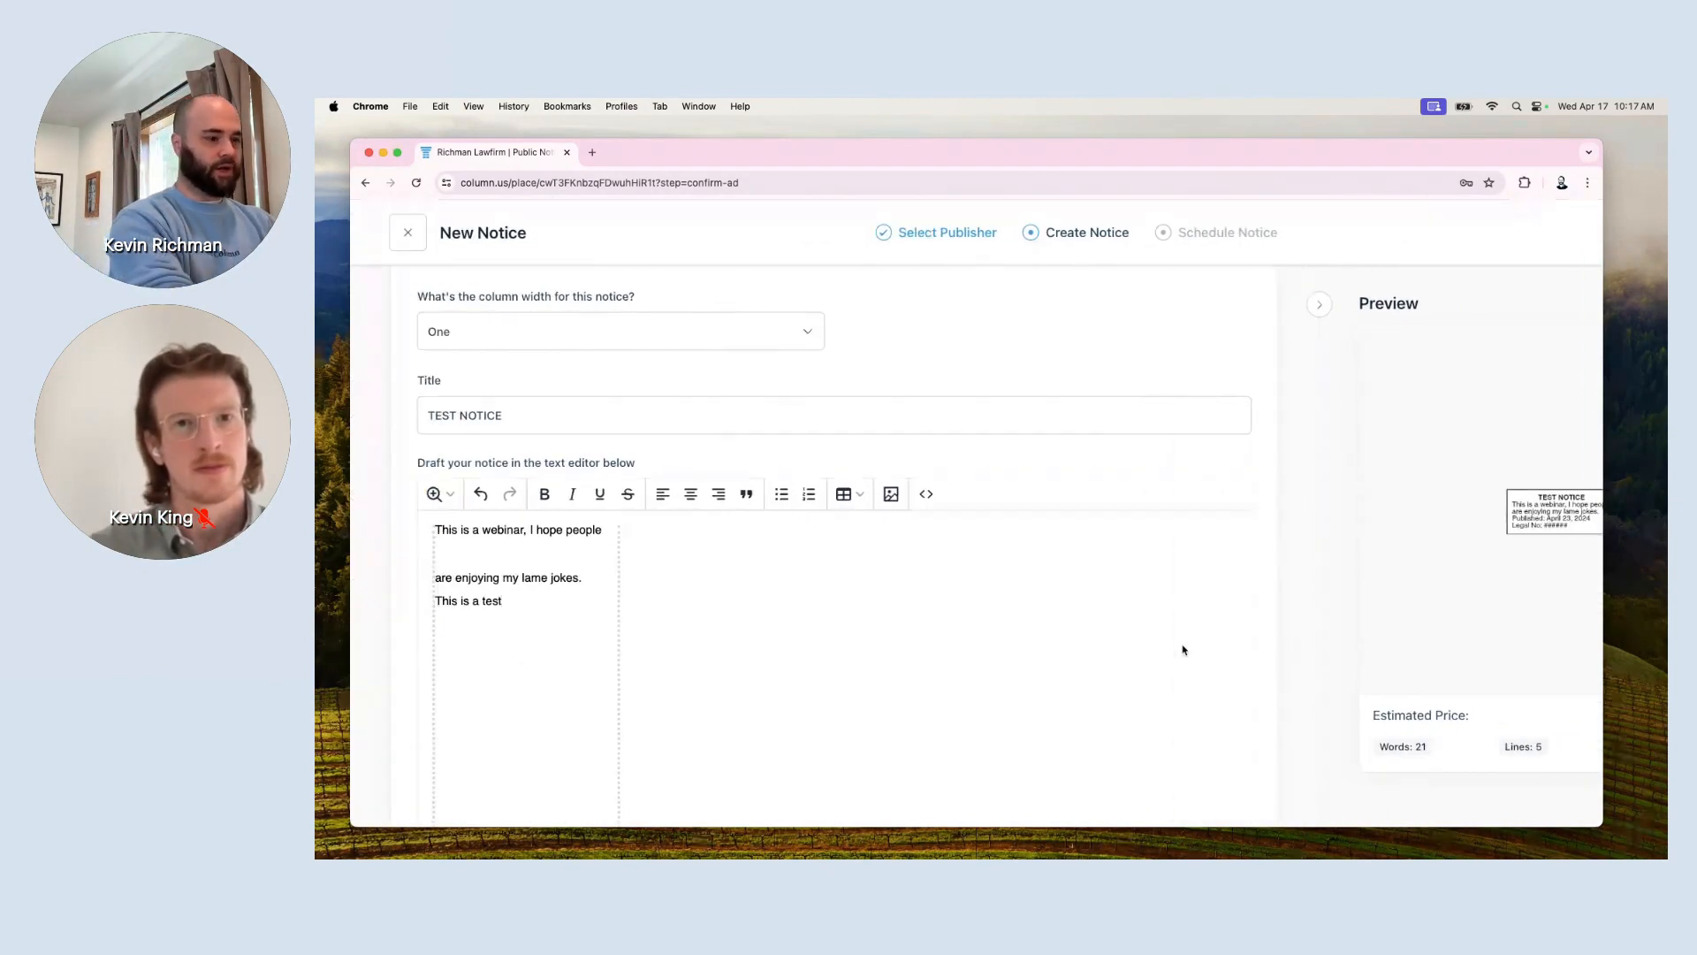
scroll(1052, 671, "right", 1)
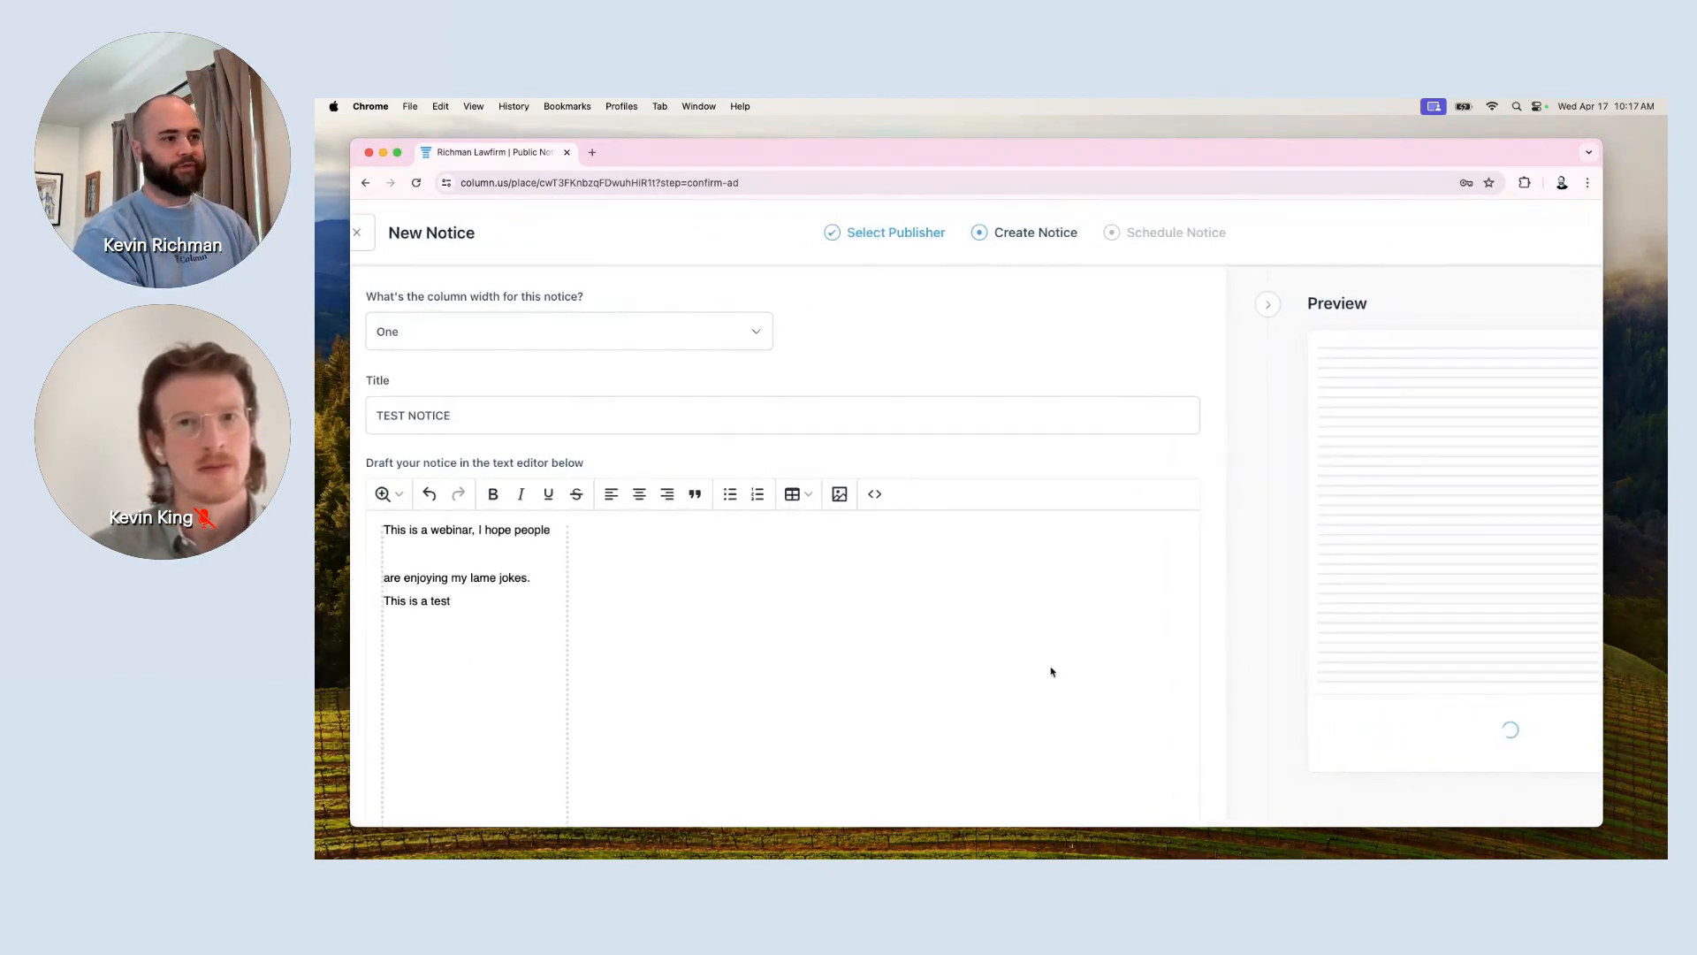
scroll(1052, 672, "right", 1)
scroll(1224, 648, "right", 1)
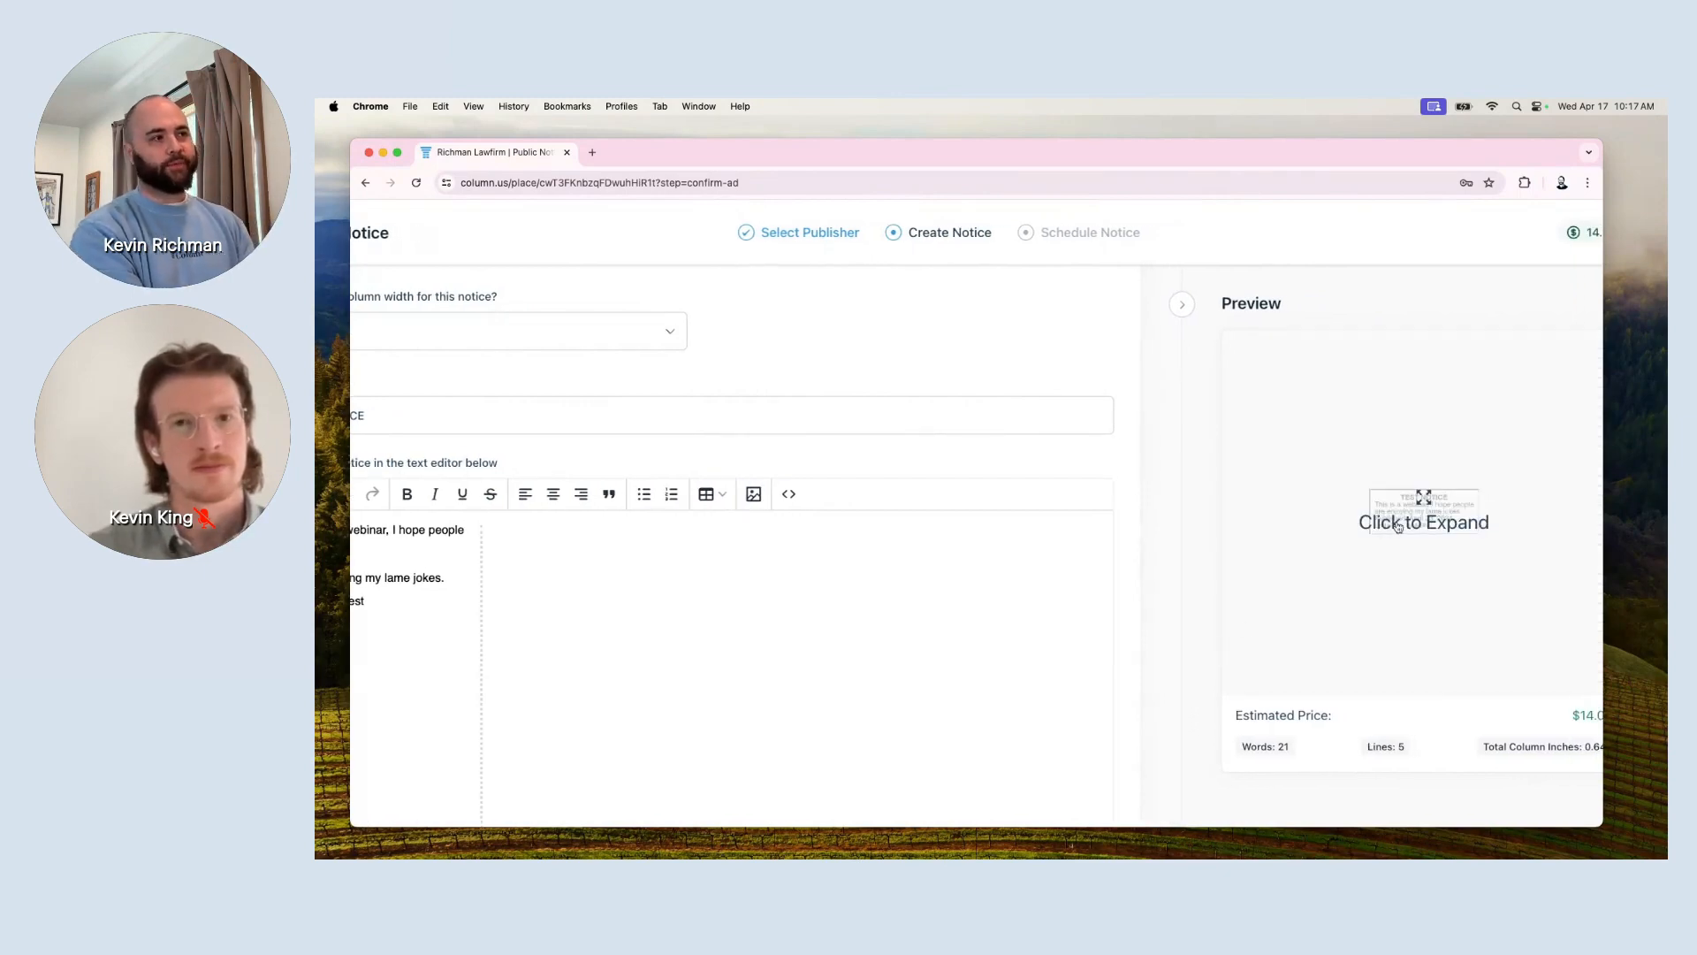
scroll(1451, 634, "right", 1)
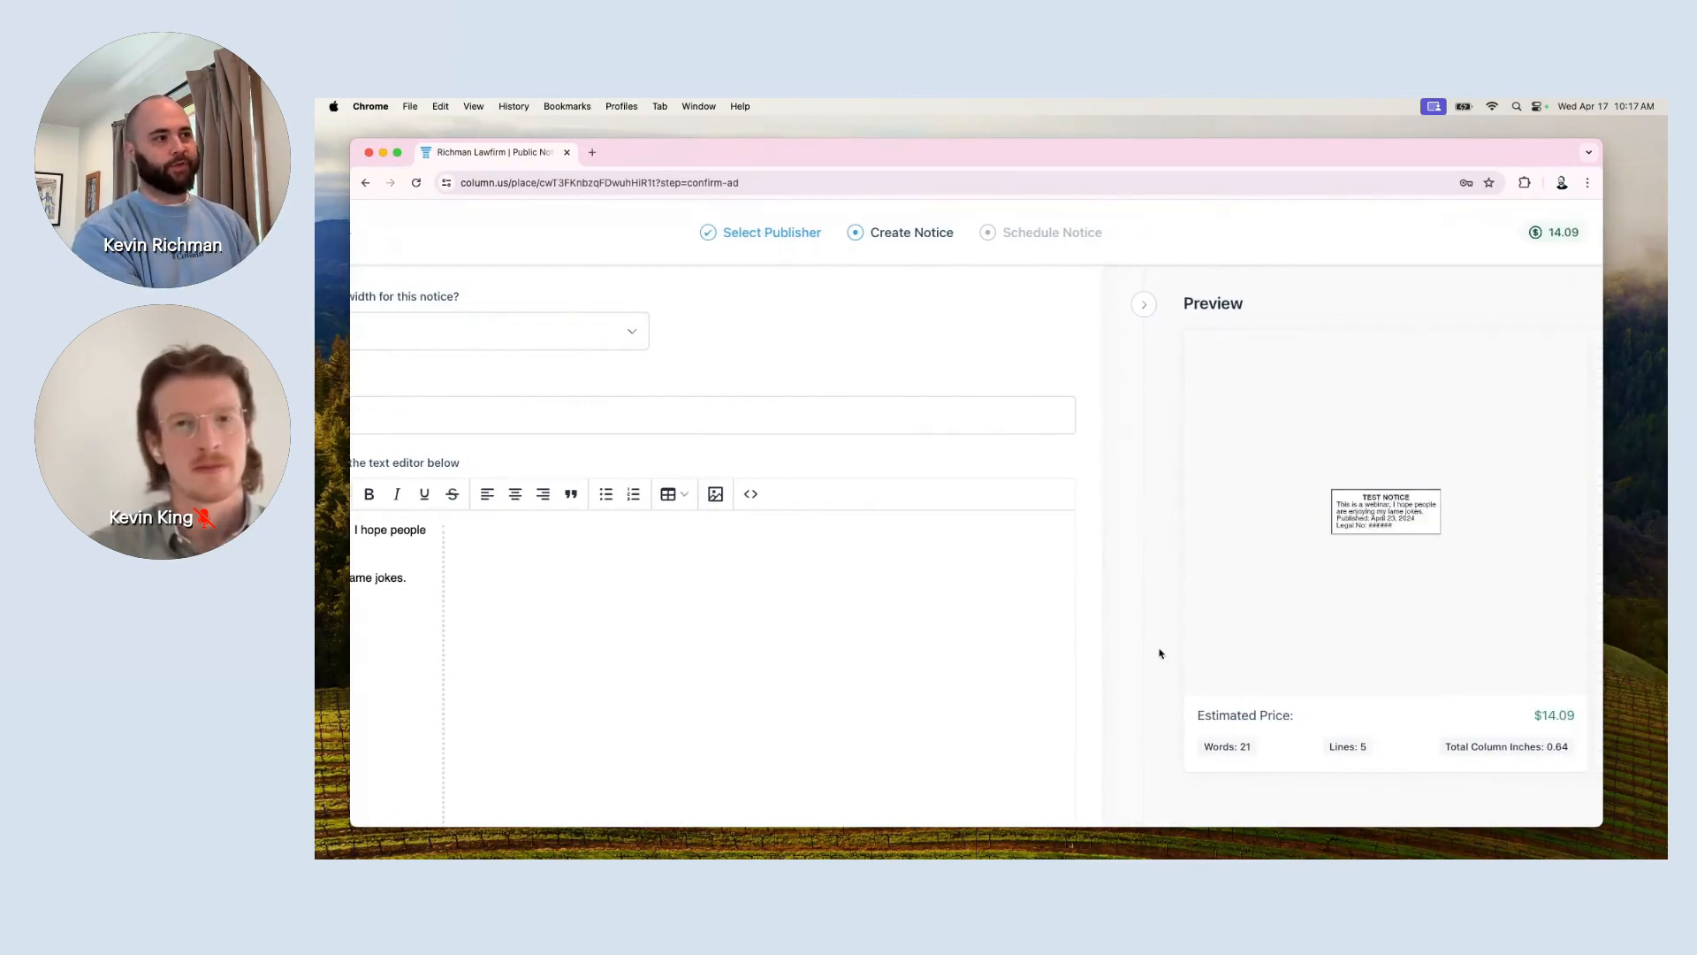
left_click(1349, 521)
scroll(867, 564, "up", 3)
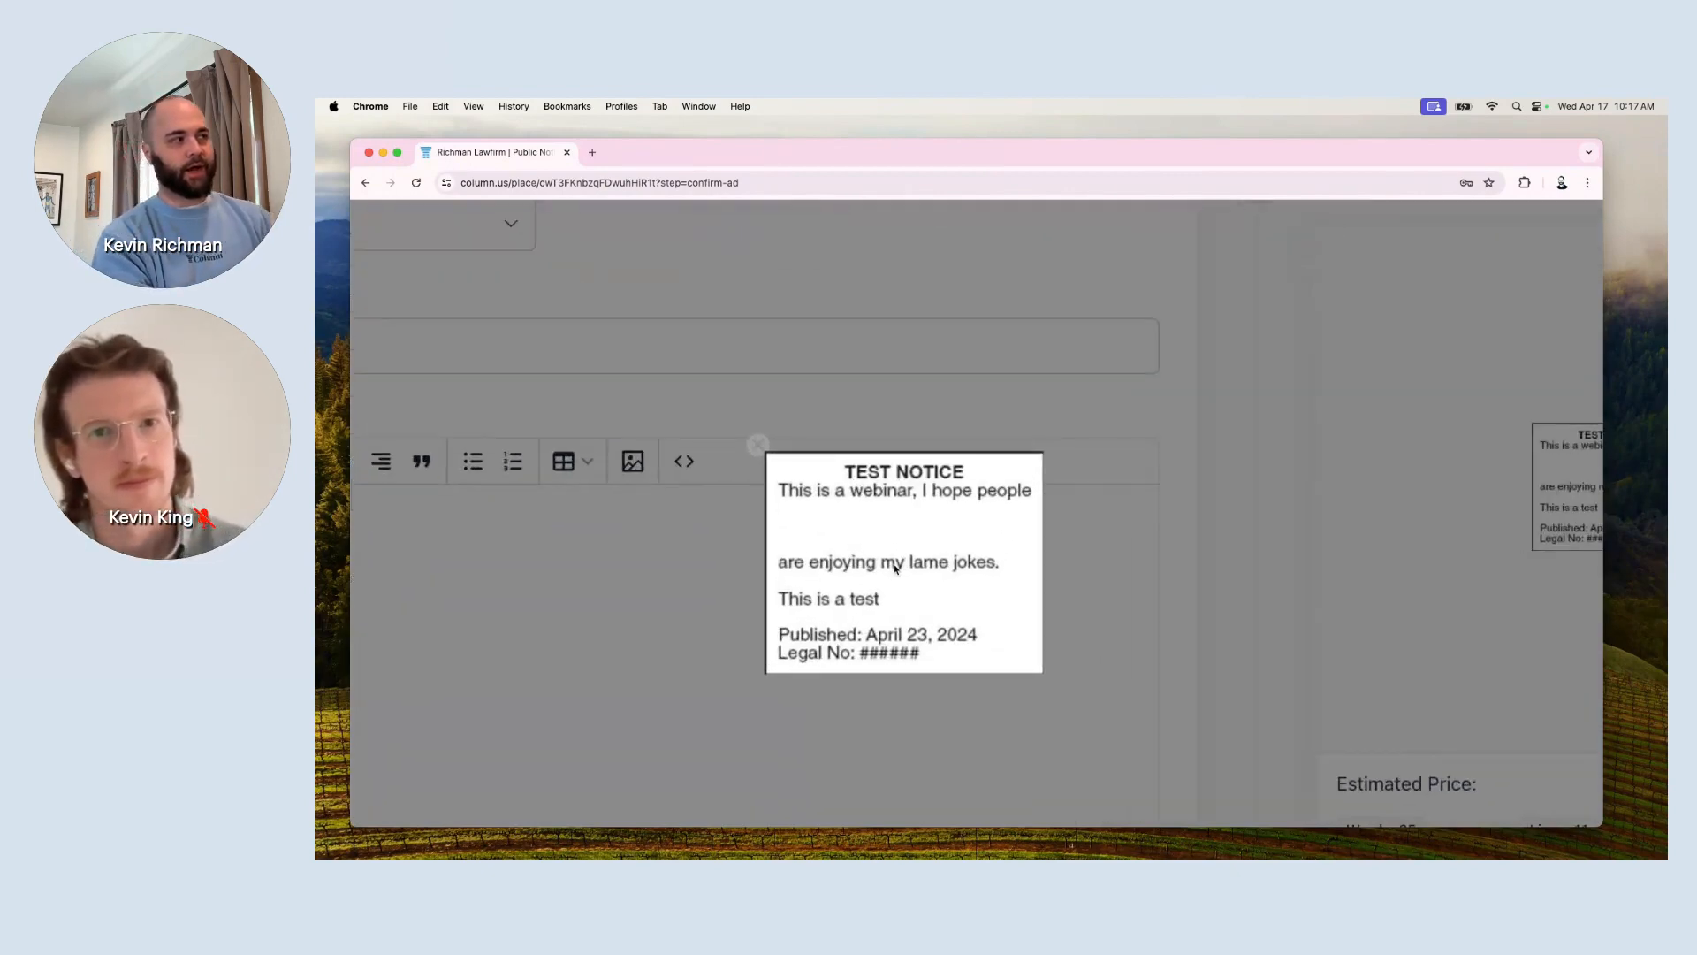
left_click(758, 444)
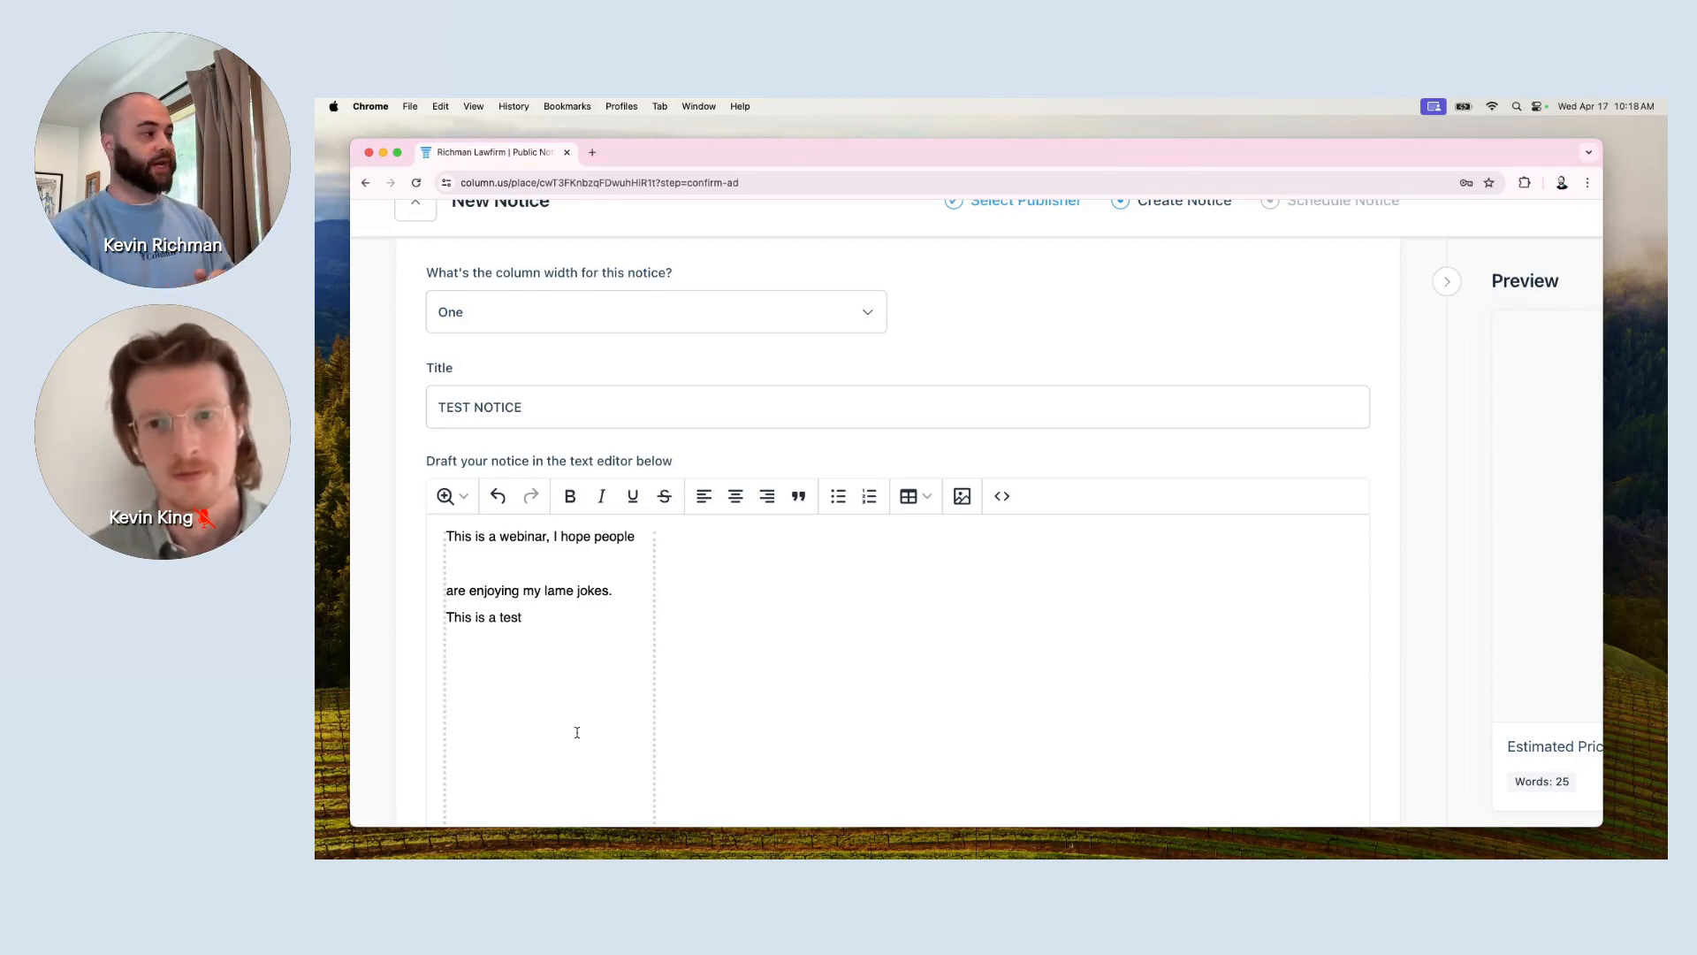
Select and delete all the draft body text, leaving the notice editor empty.
left_click_drag(565, 634, 418, 527)
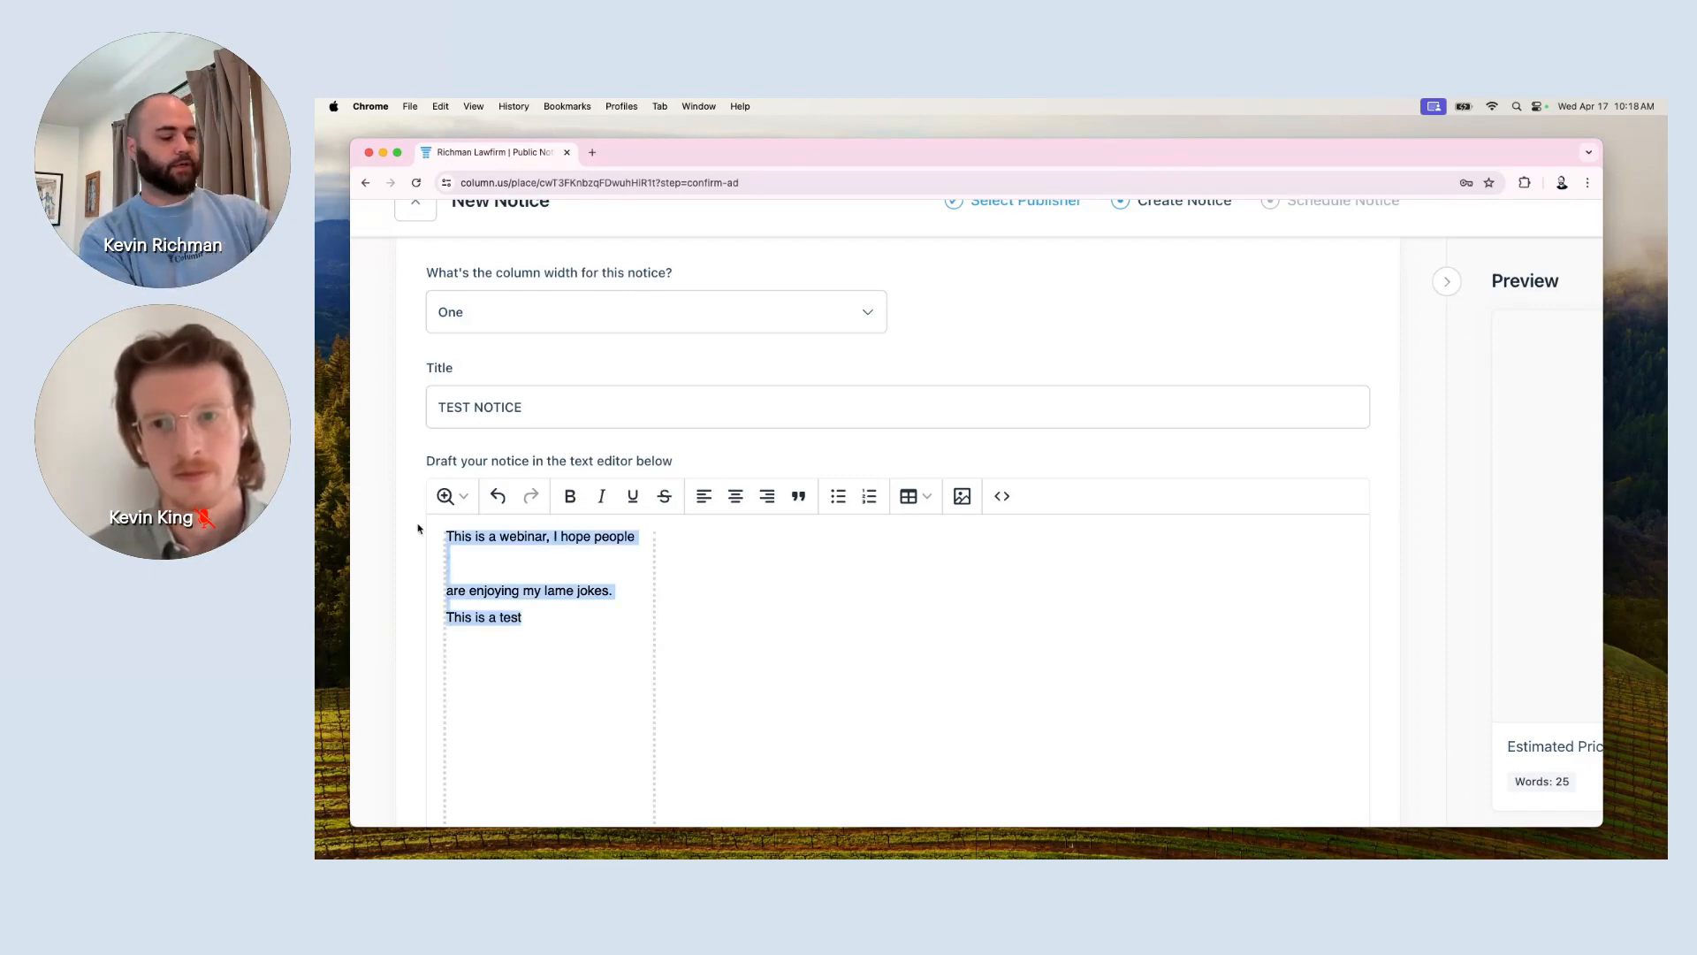
key("BackSpace")
scroll(553, 589, "up", 2)
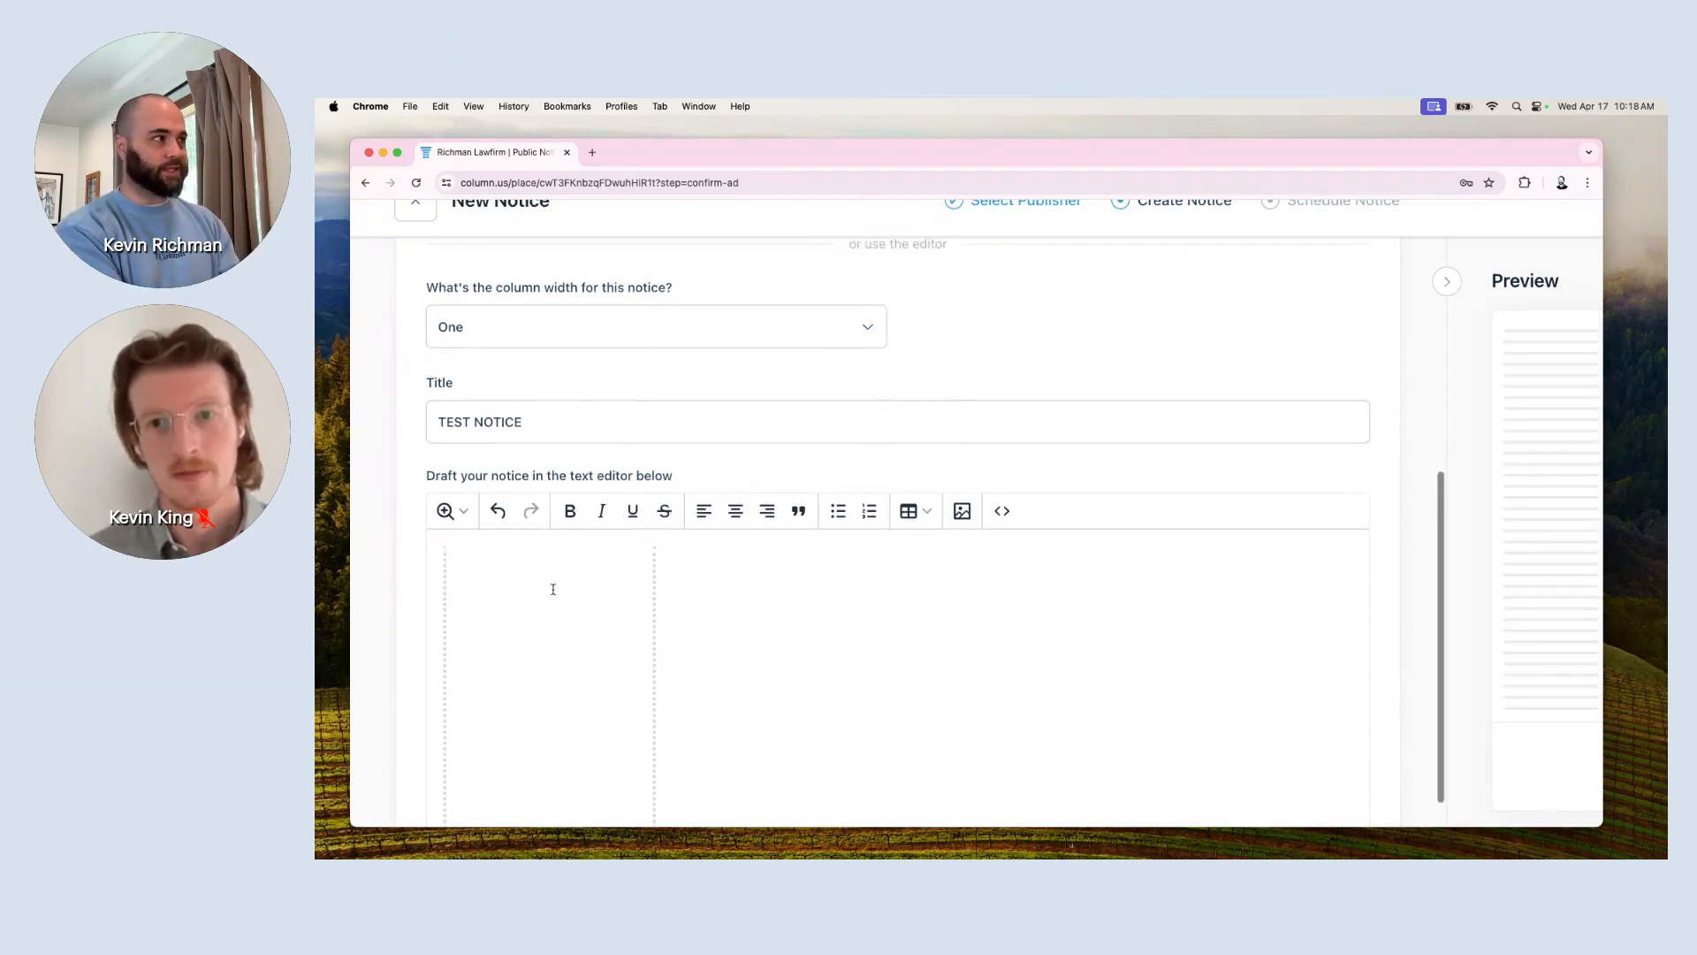
scroll(552, 589, "up", 5)
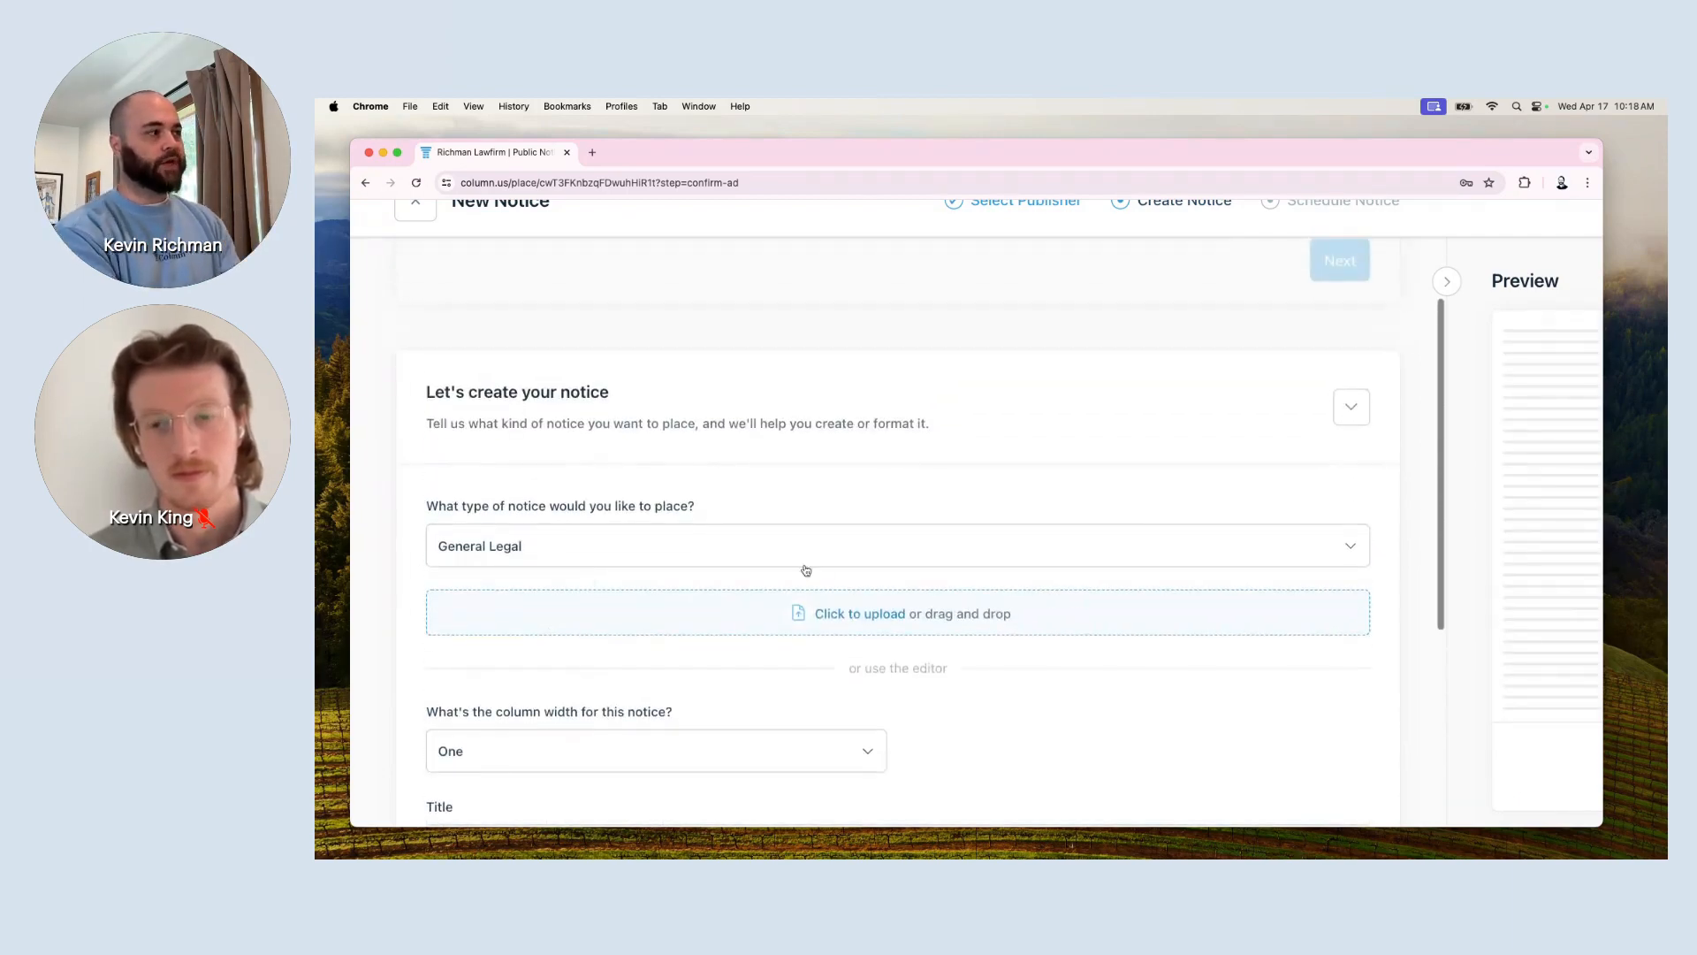
Upload Desktop > Demo > 1.doc as the notice content.
left_click(890, 621)
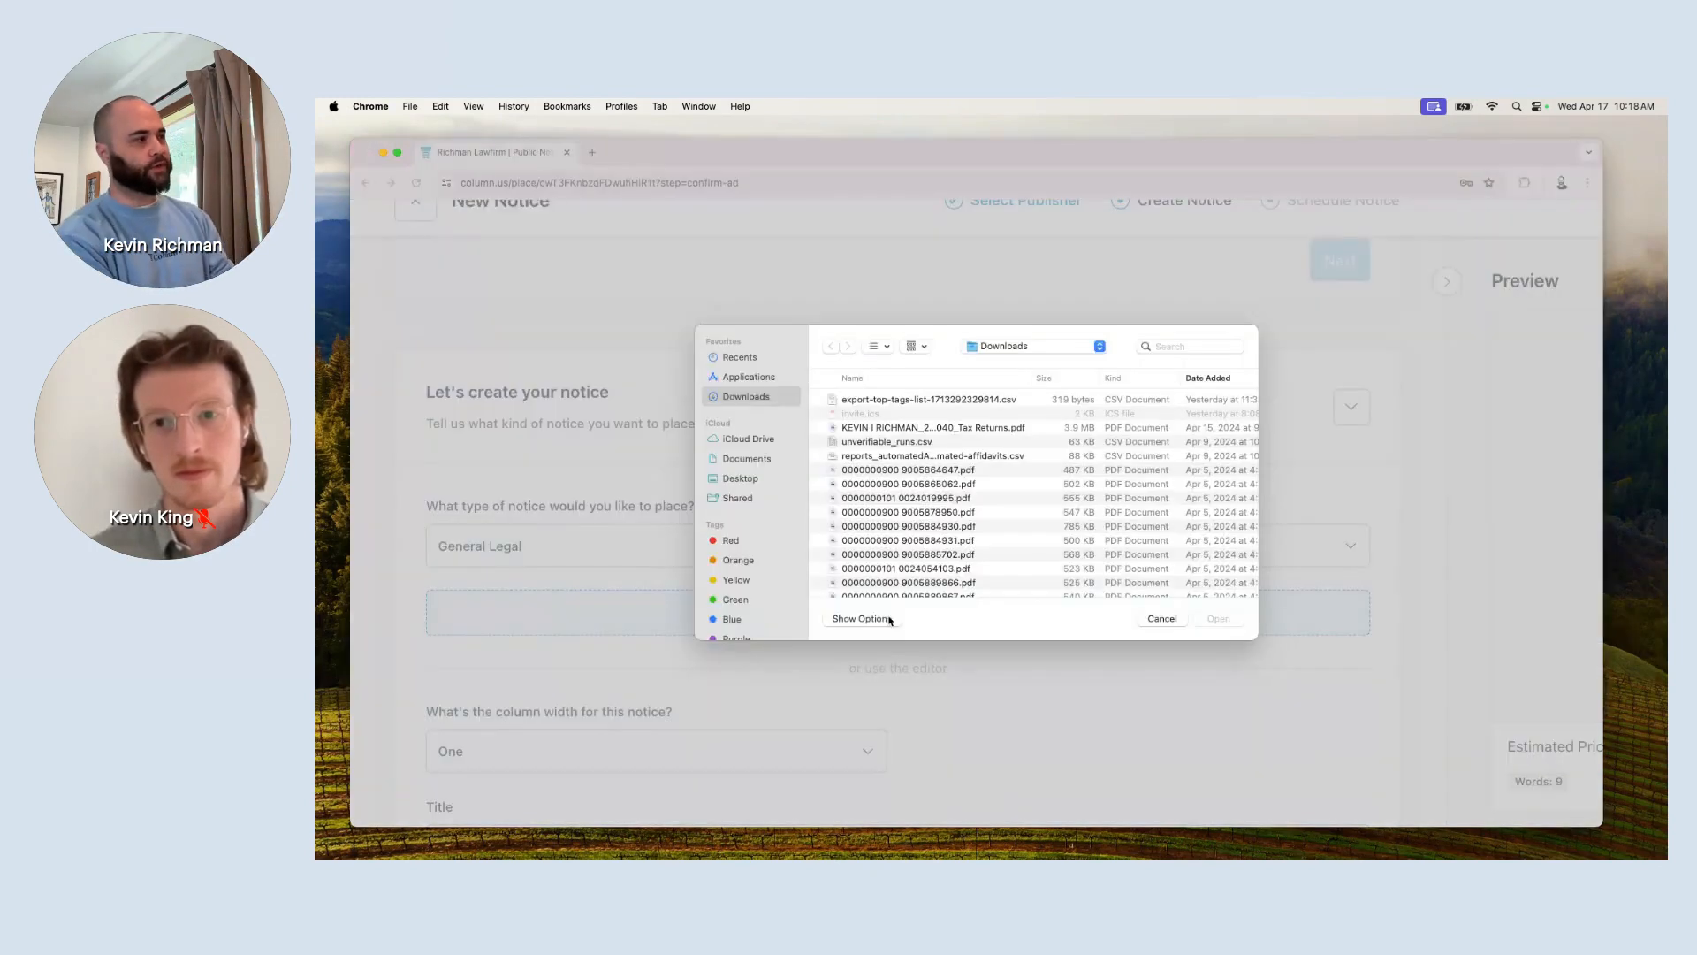
left_click(733, 478)
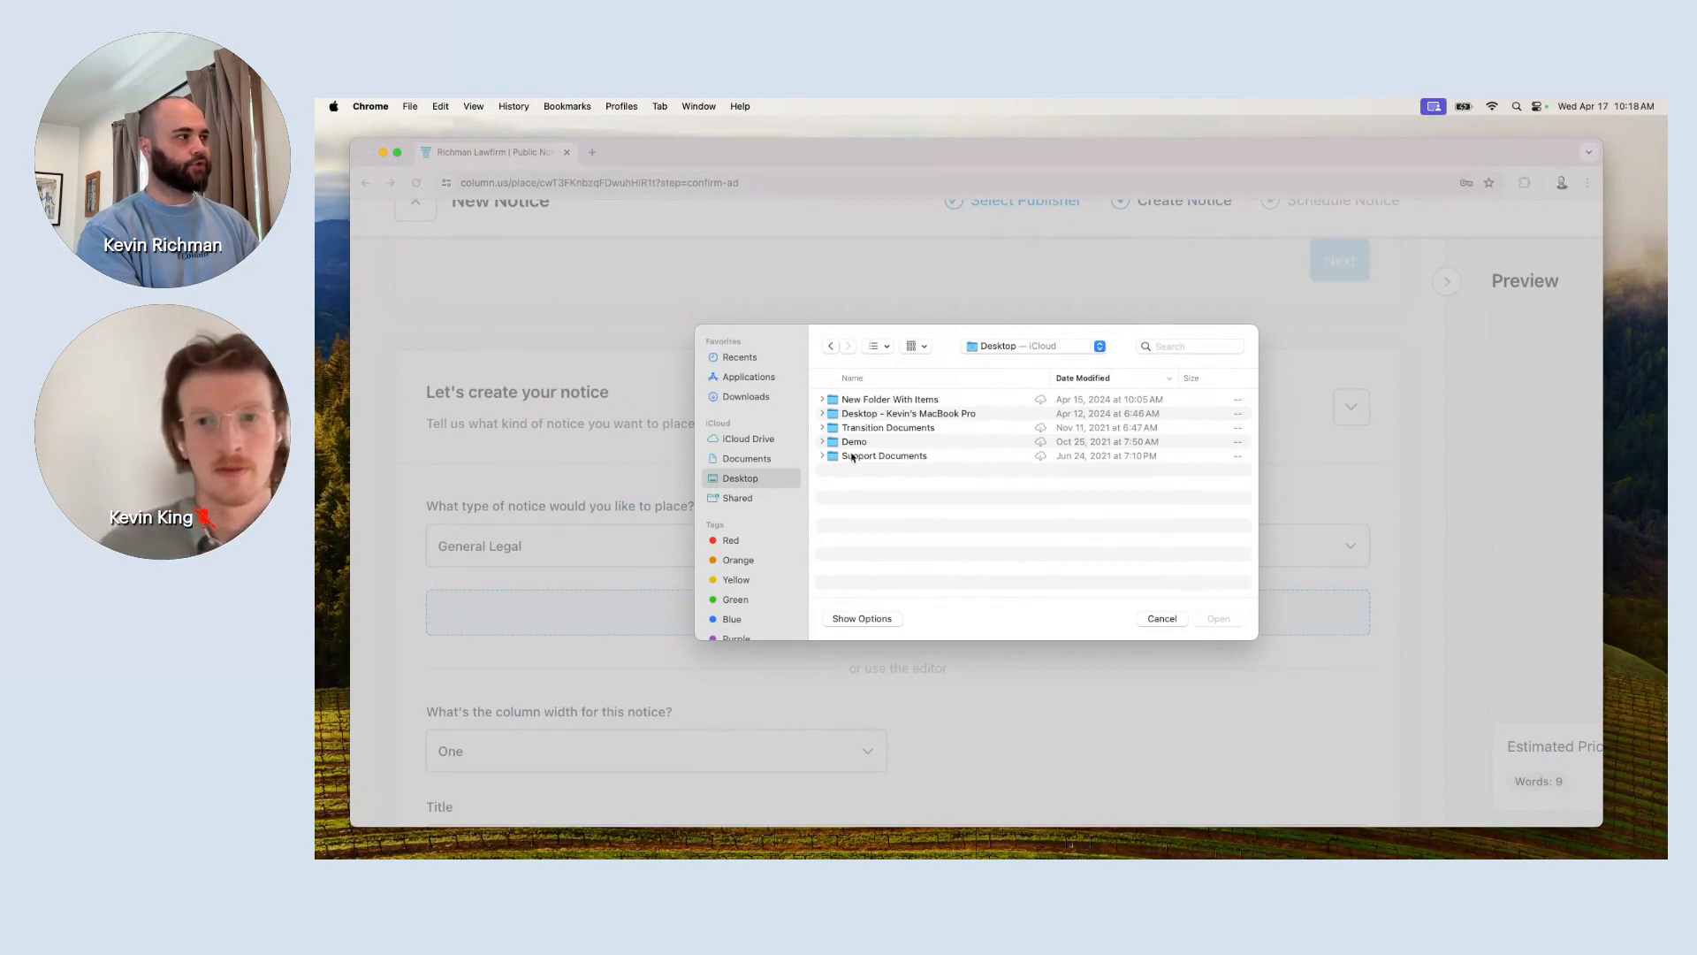
double_click(854, 442)
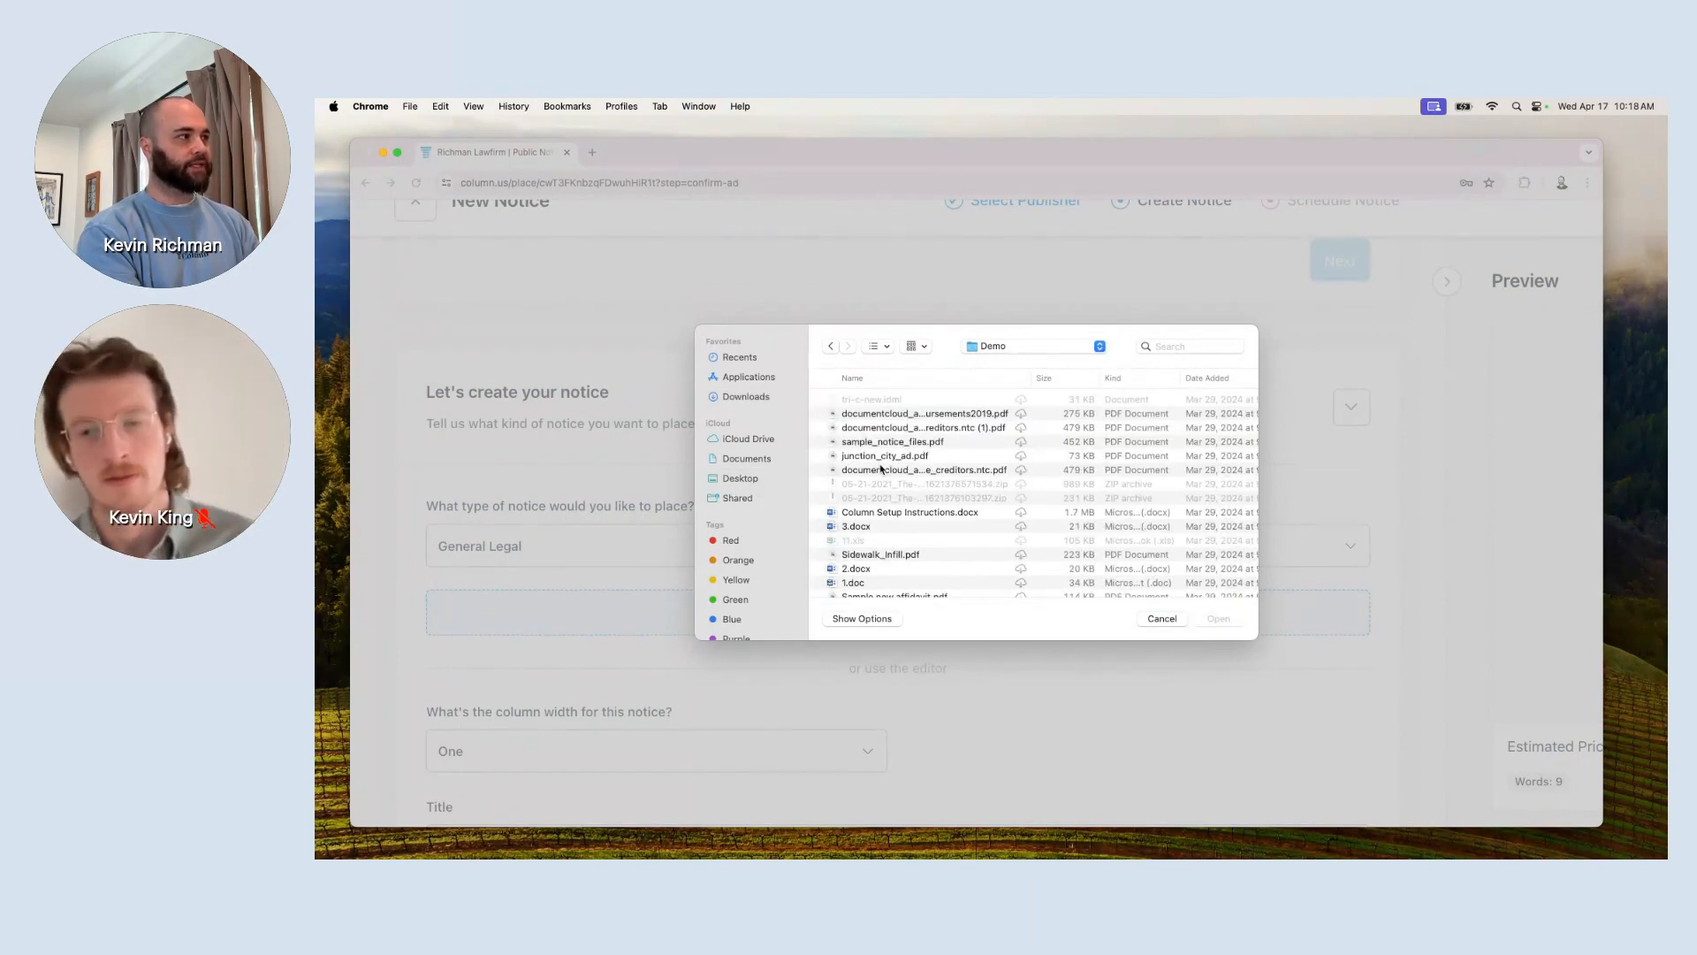
scroll(884, 471, "down", 1)
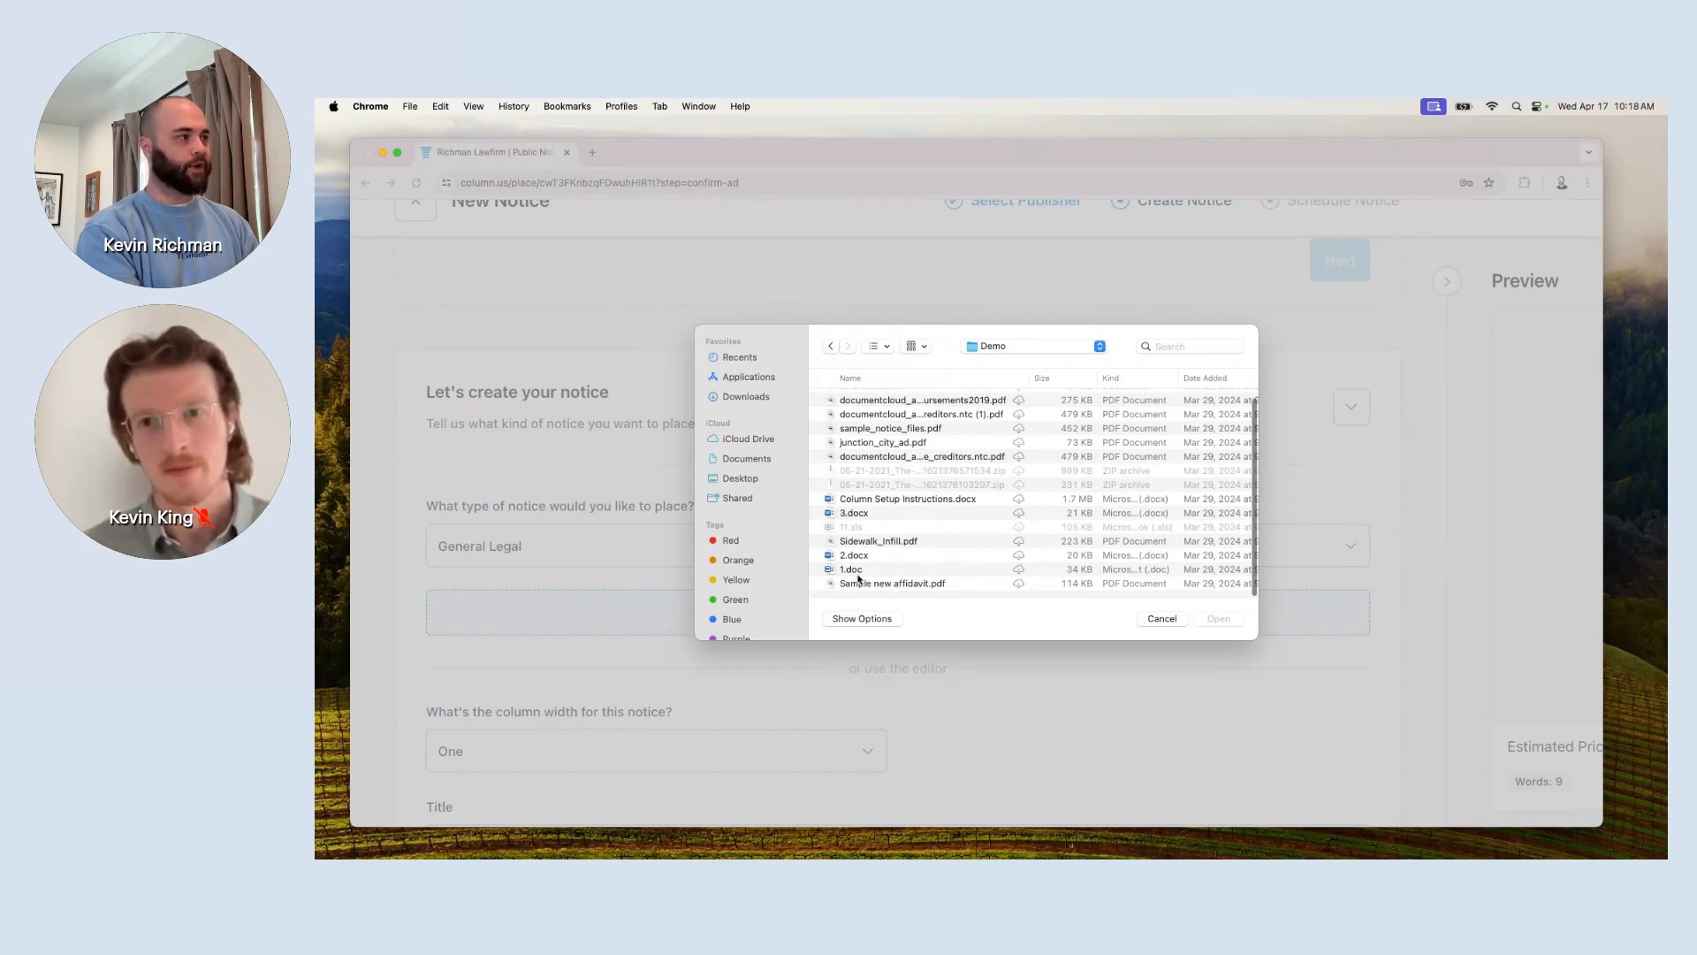
double_click(860, 571)
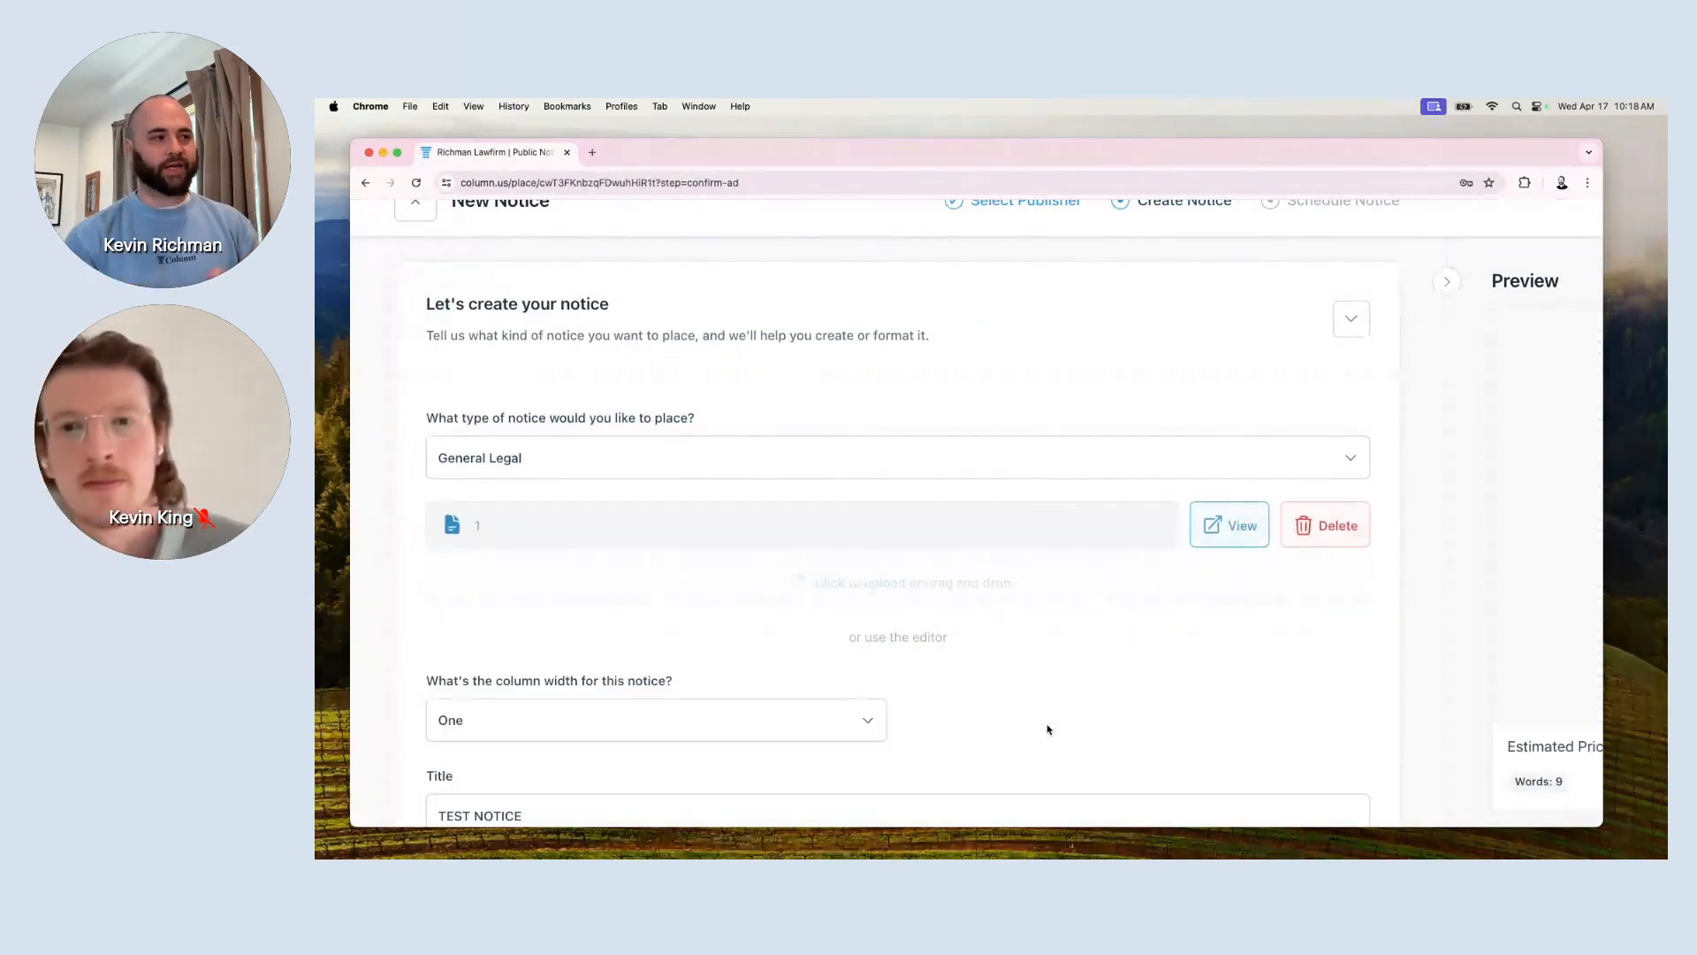
Scroll through the imported one-column ADVERTISEMENT FOR BIDS text in the editor.
scroll(1049, 729, "down", 3)
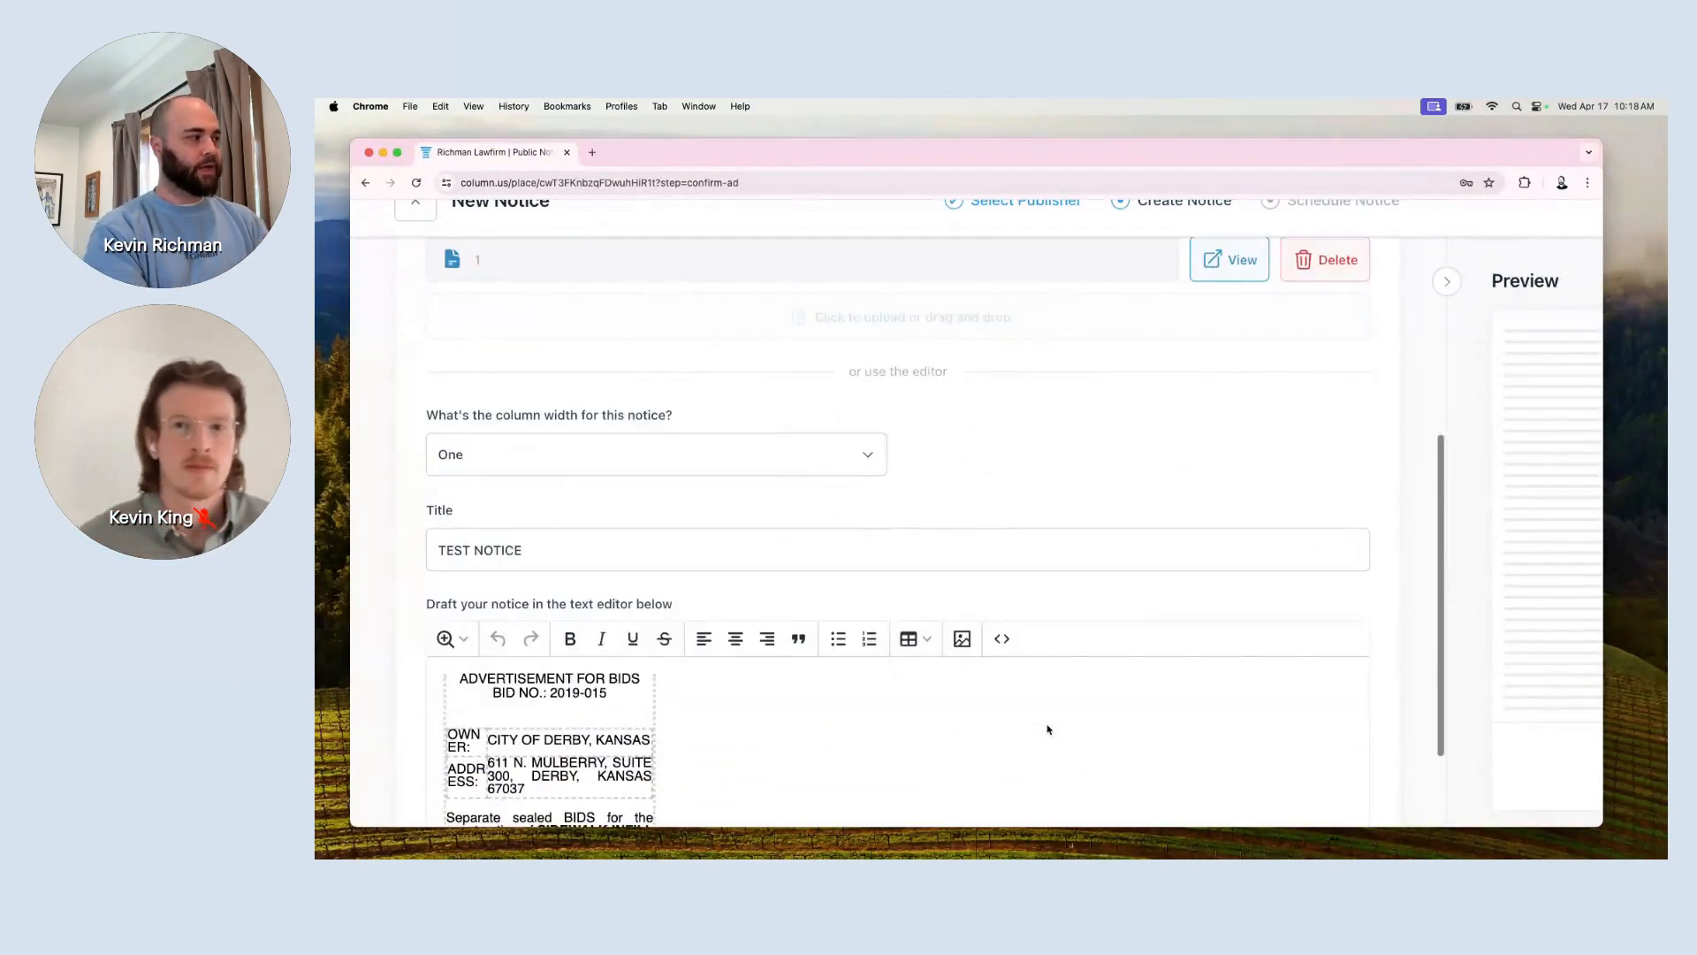
scroll(1048, 729, "down", 5)
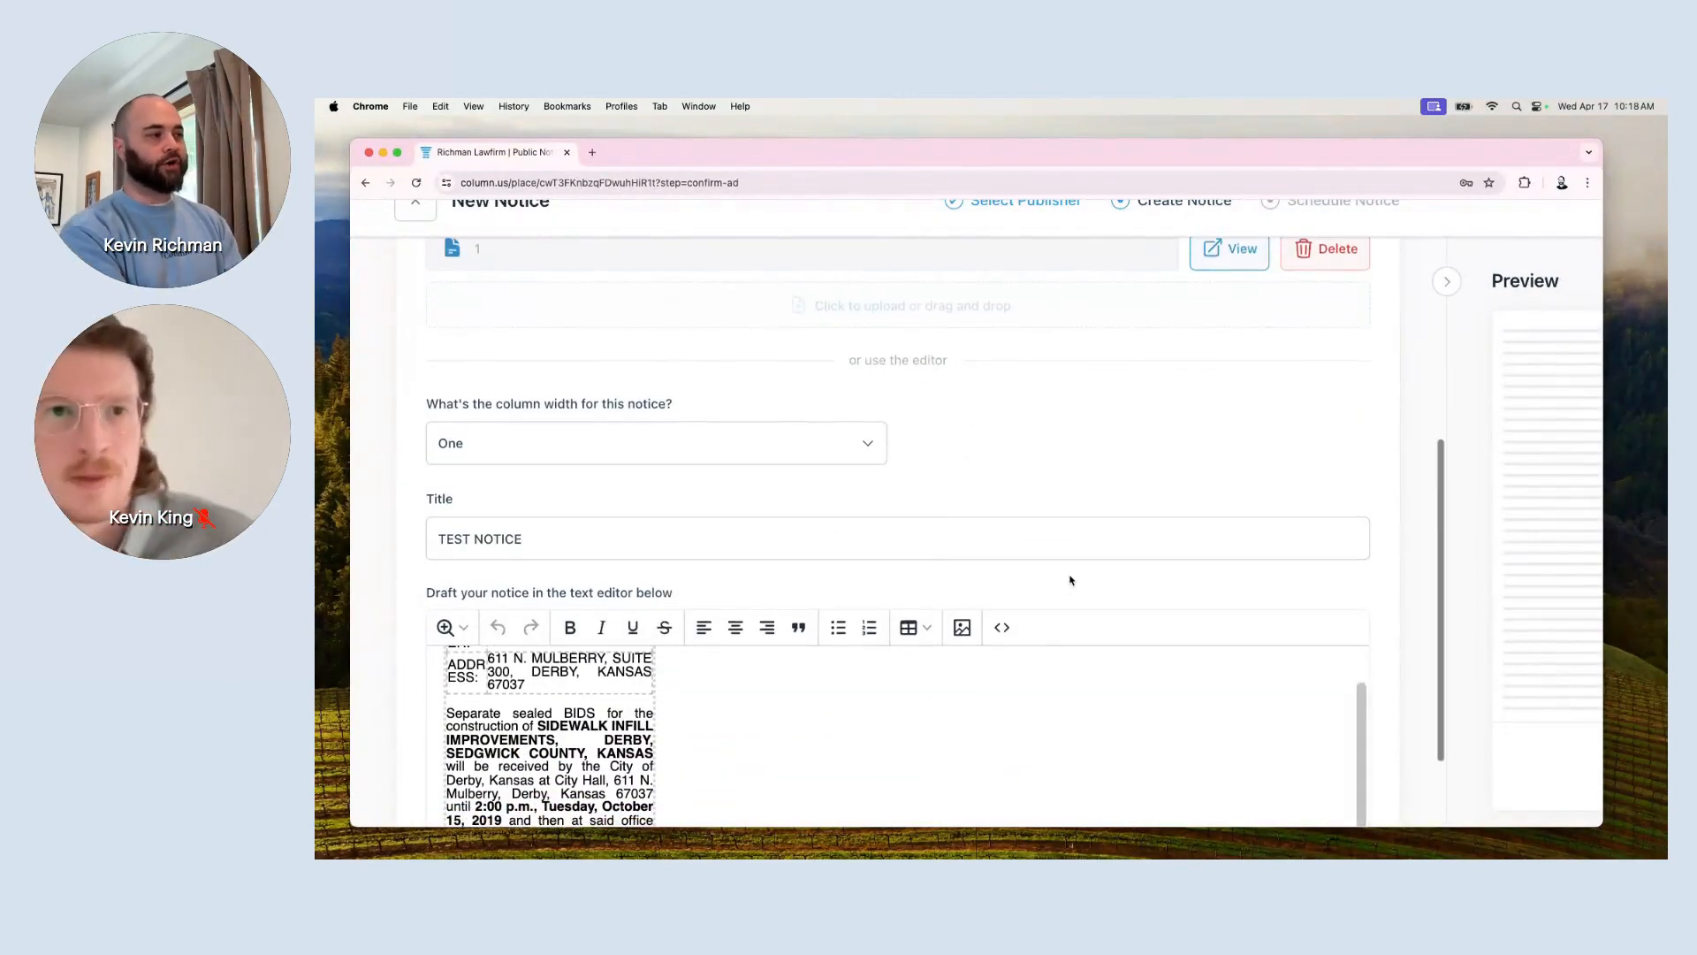
scroll(1071, 580, "down", 2)
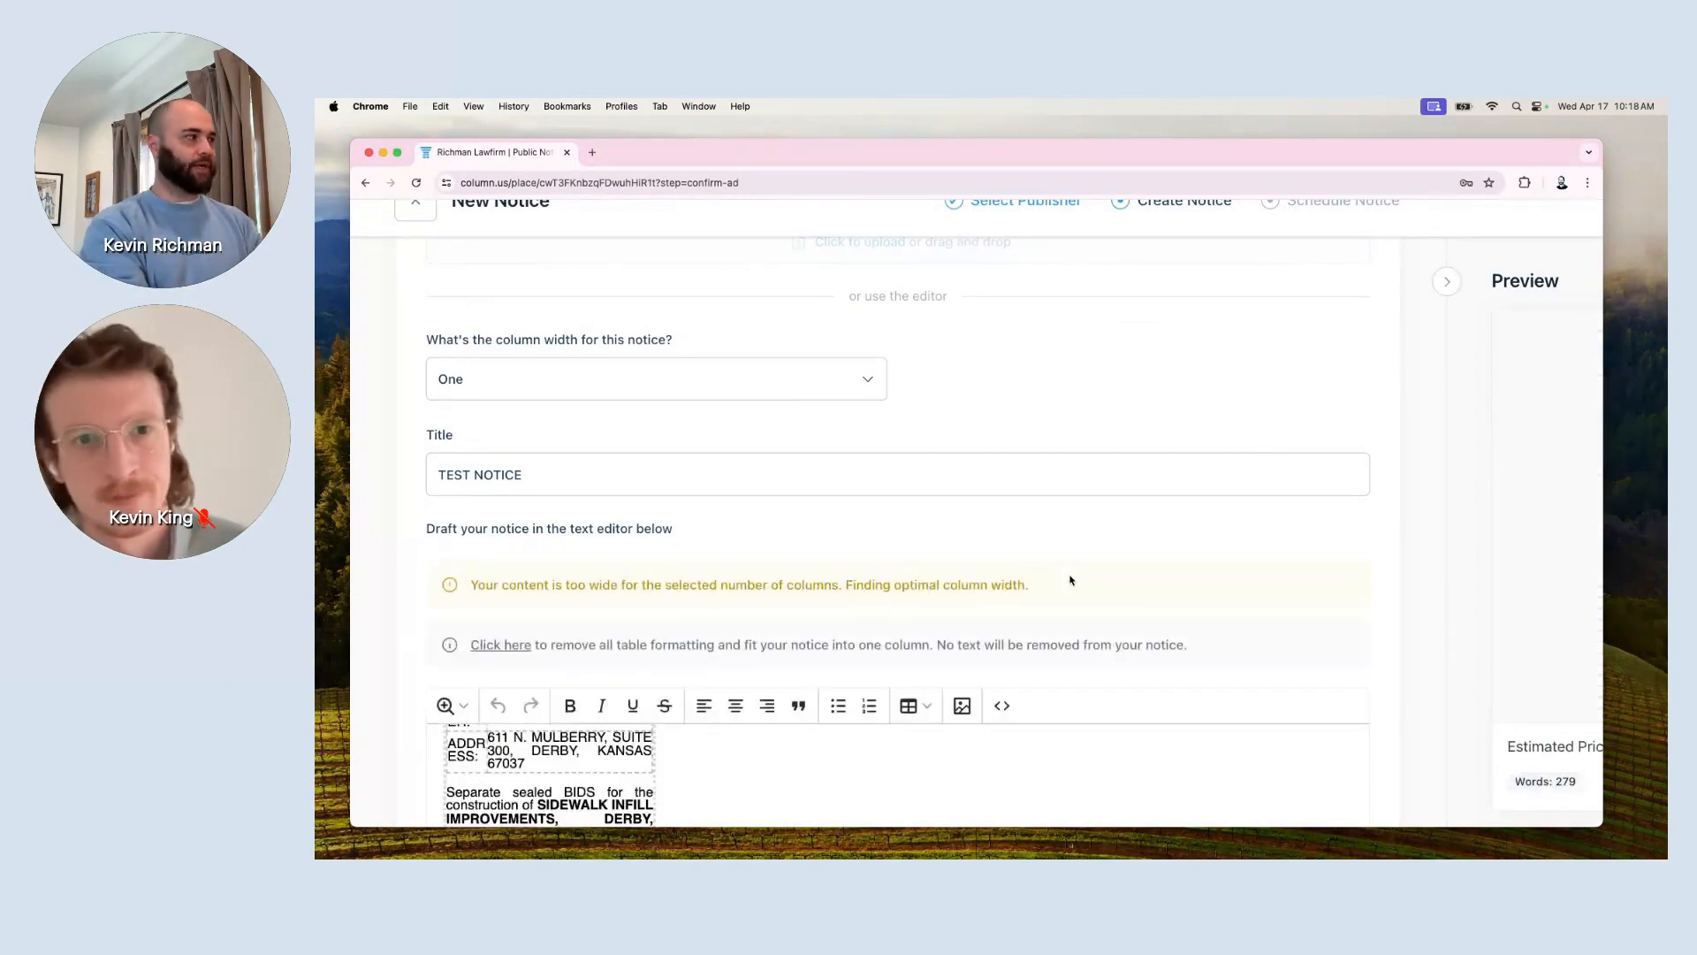
scroll(1090, 507, "down", 5)
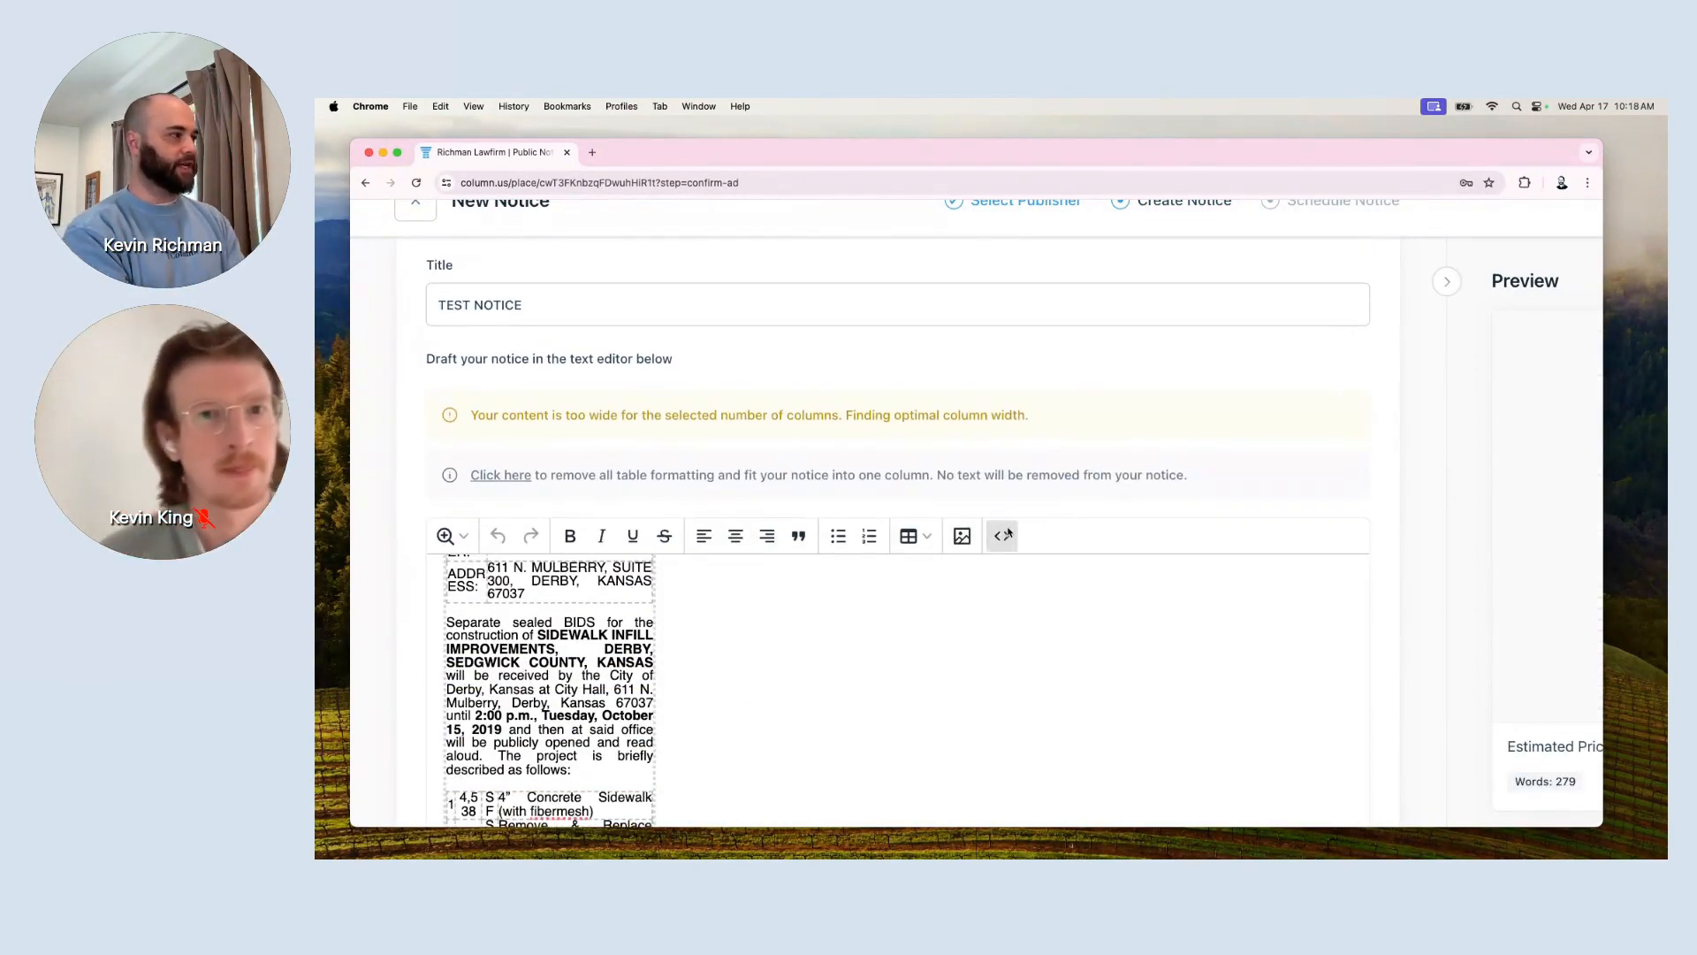
scroll(1005, 534, "down", 2)
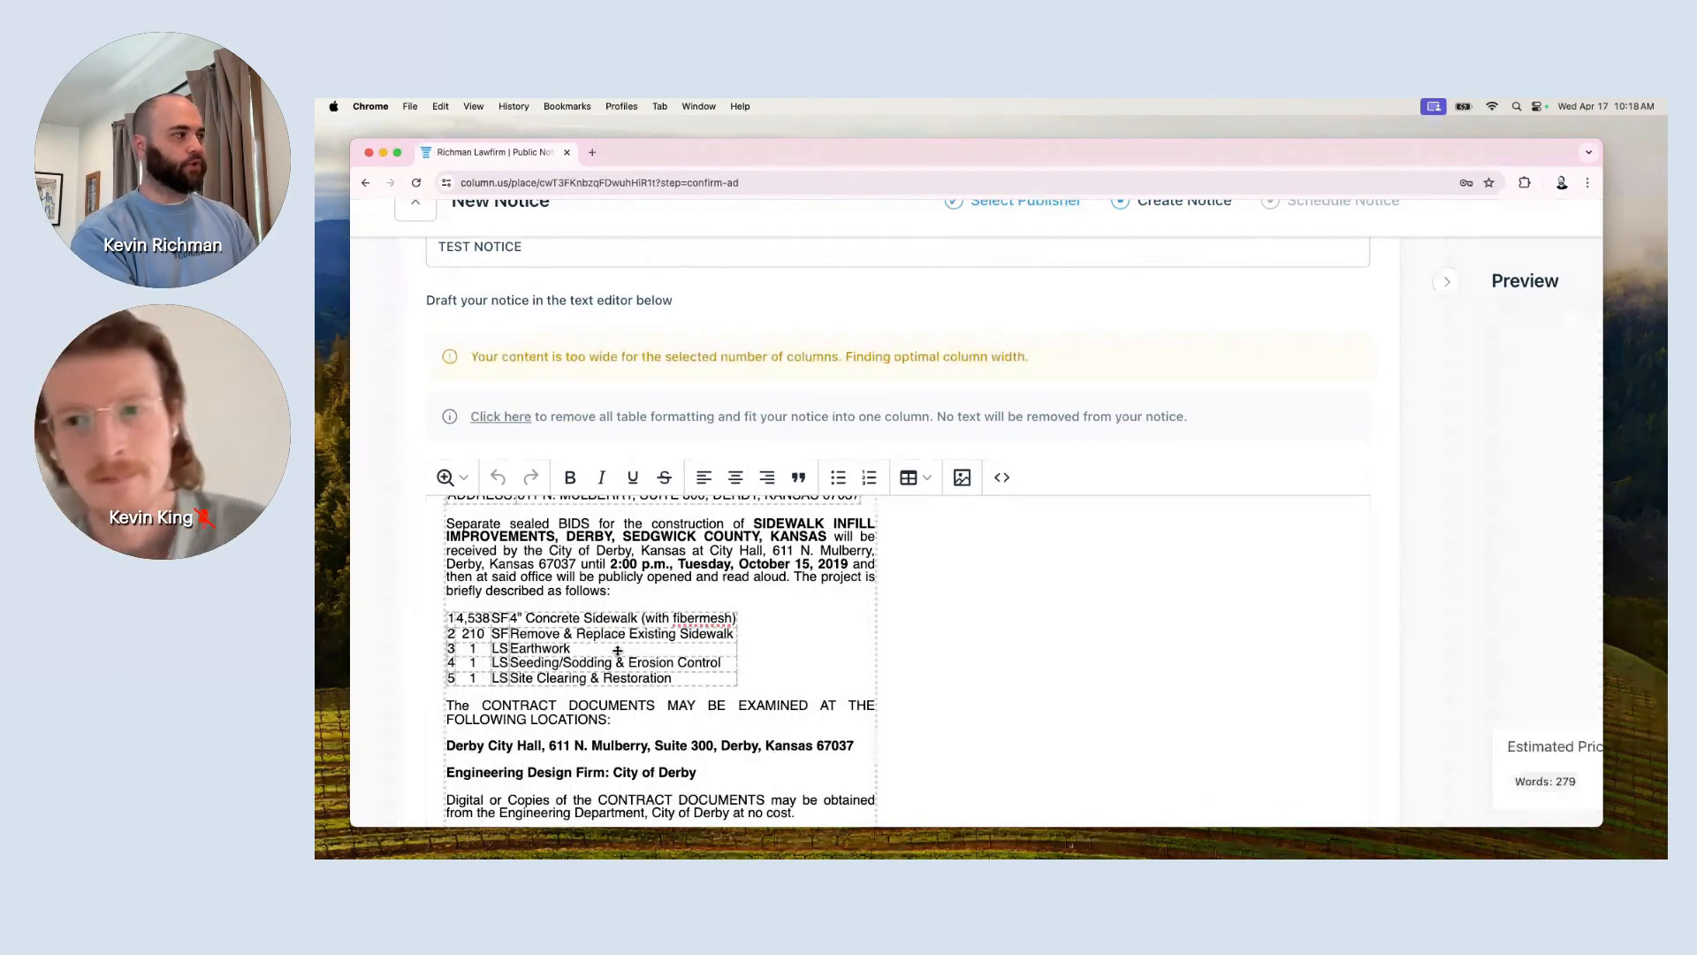
scroll(918, 660, "up", 2)
scroll(918, 659, "up", 1)
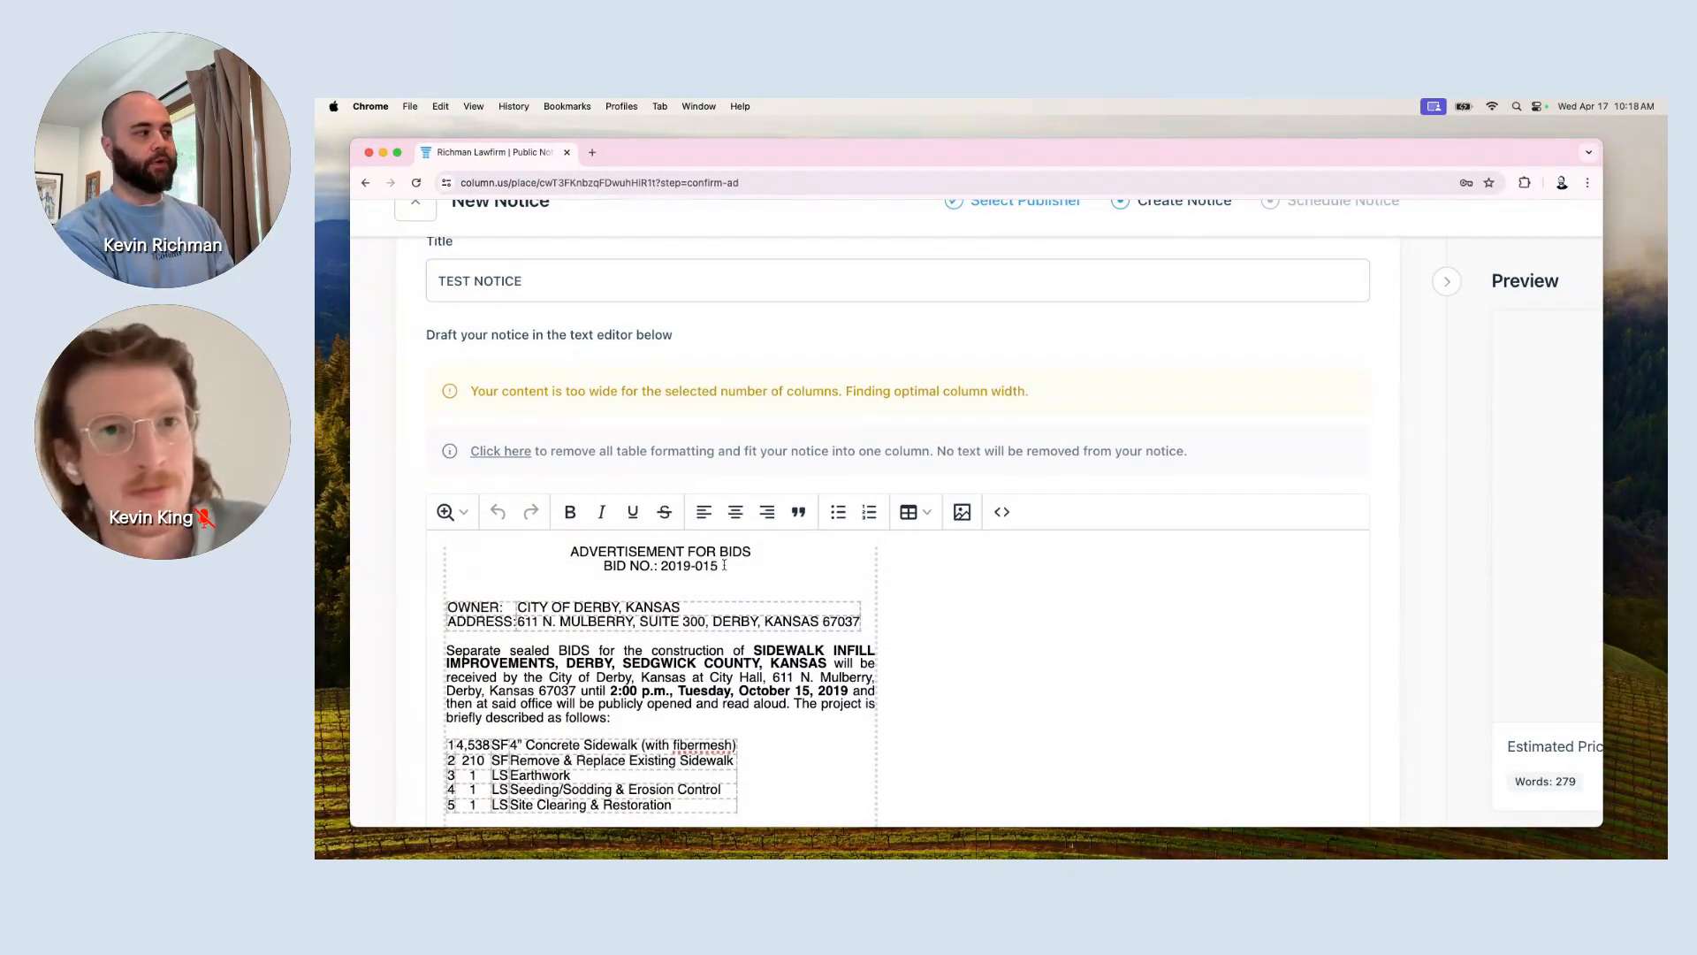
Select the heading and bid number lines, then view the Preview panel and estimated price.
left_click_drag(724, 565, 584, 555)
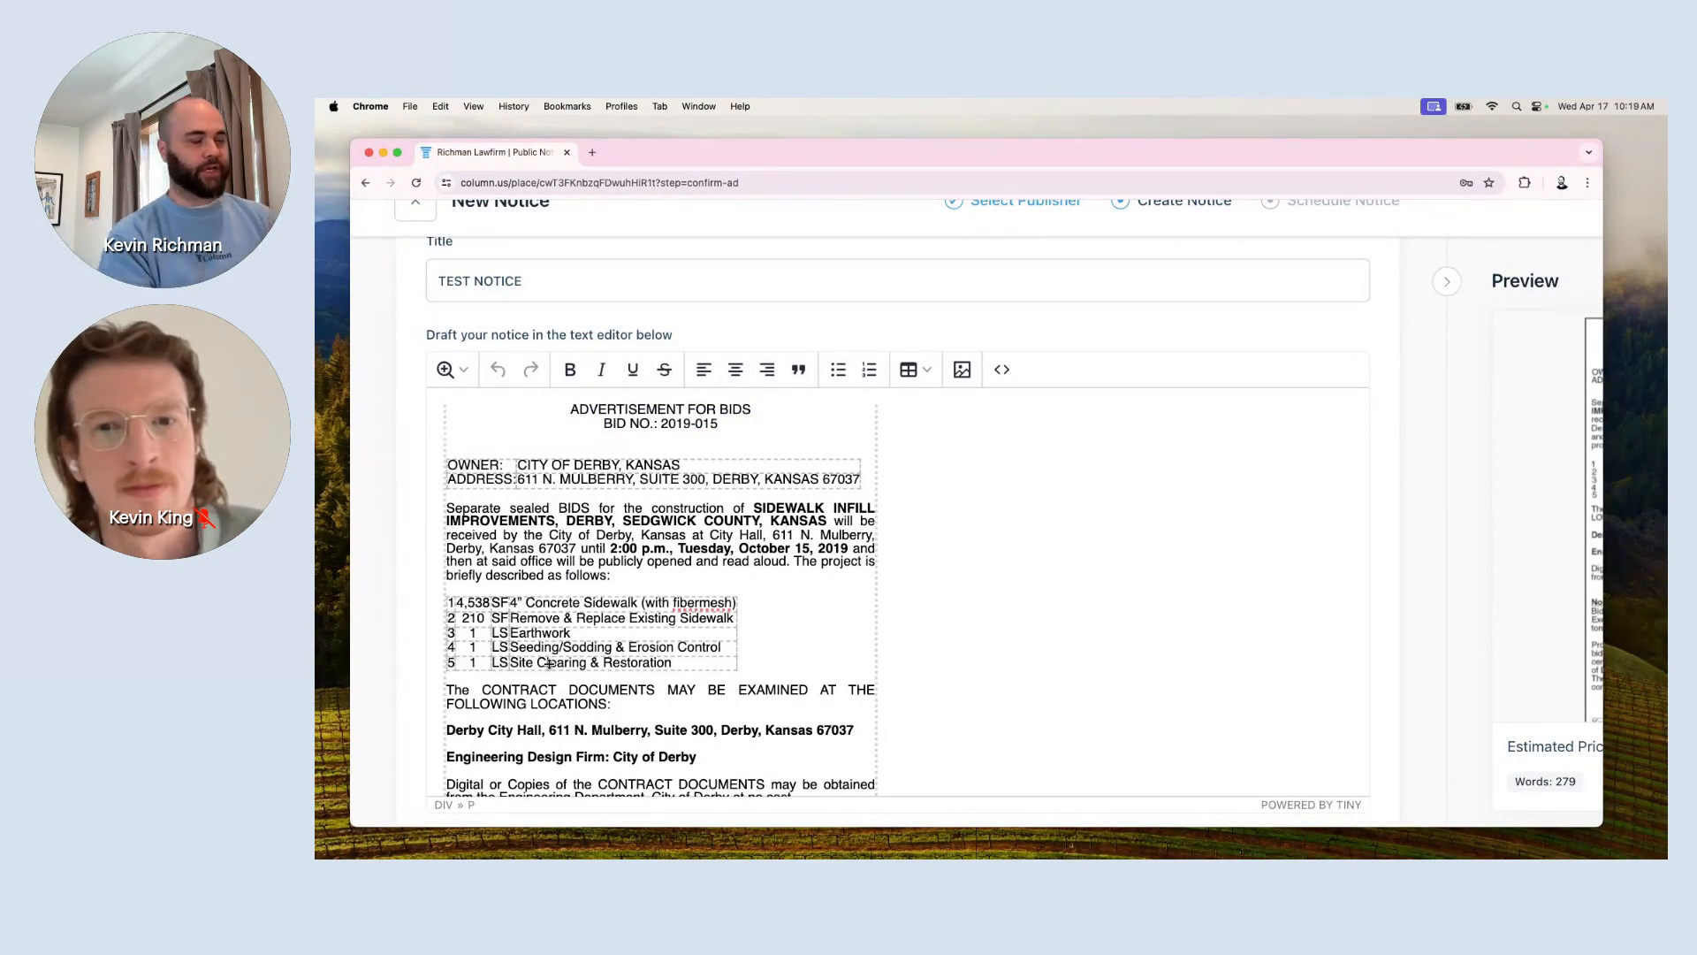
scroll(549, 663, "down", 2)
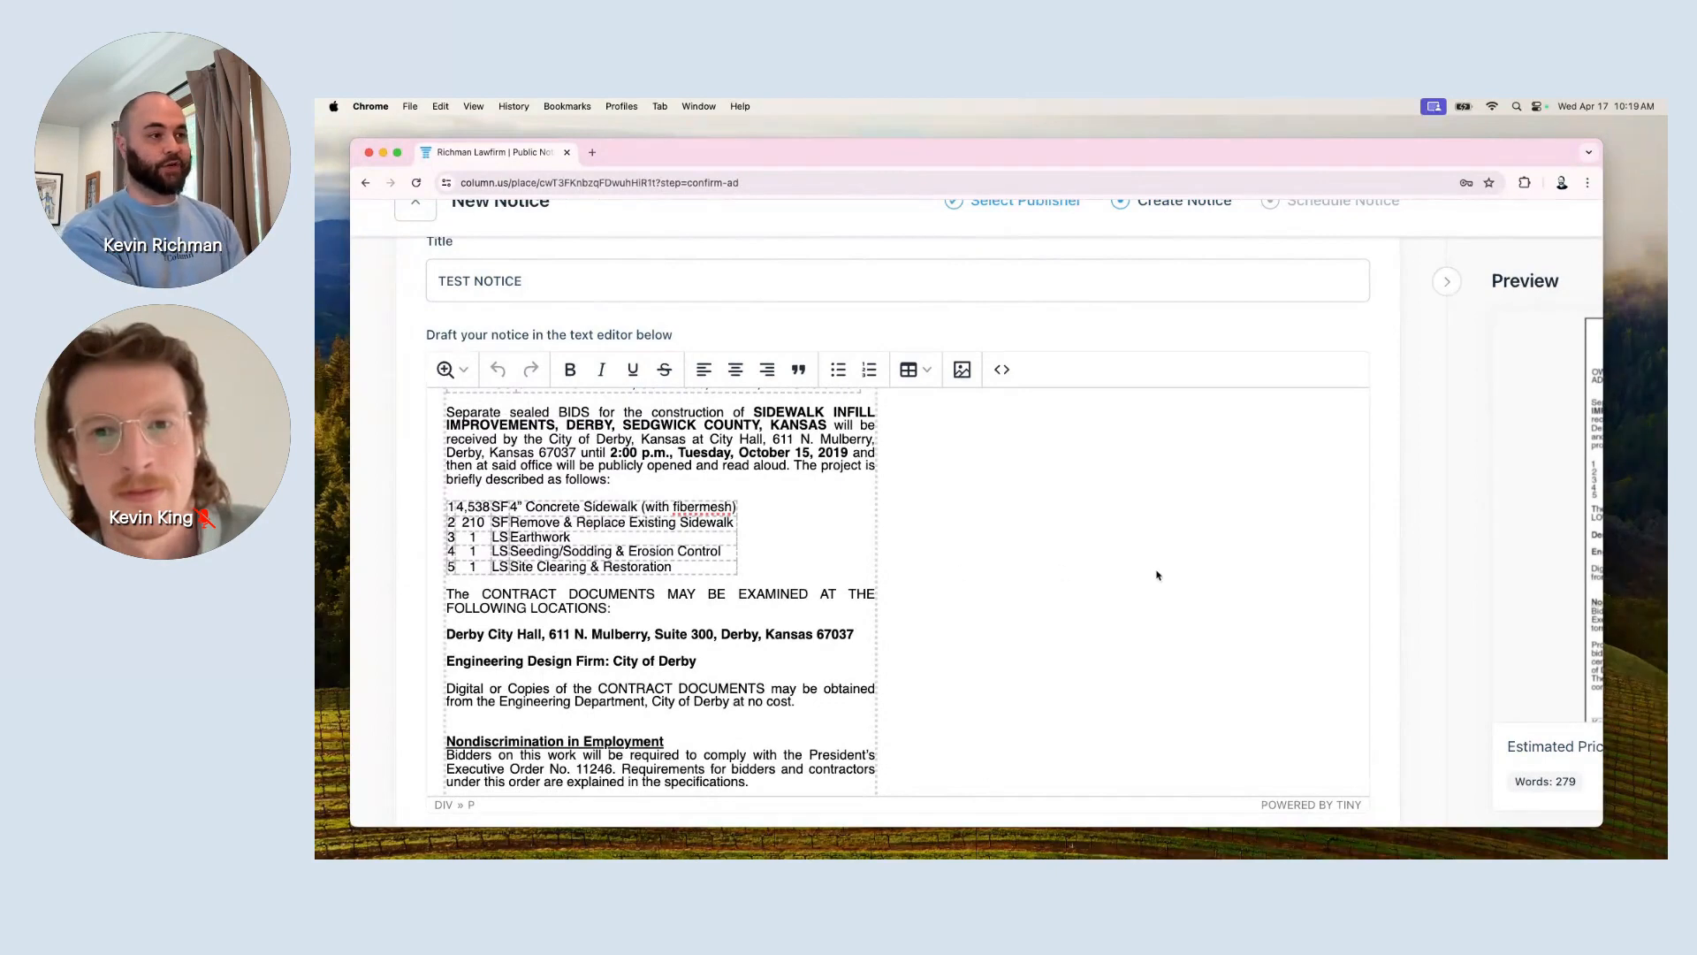
scroll(1156, 575, "right", 5)
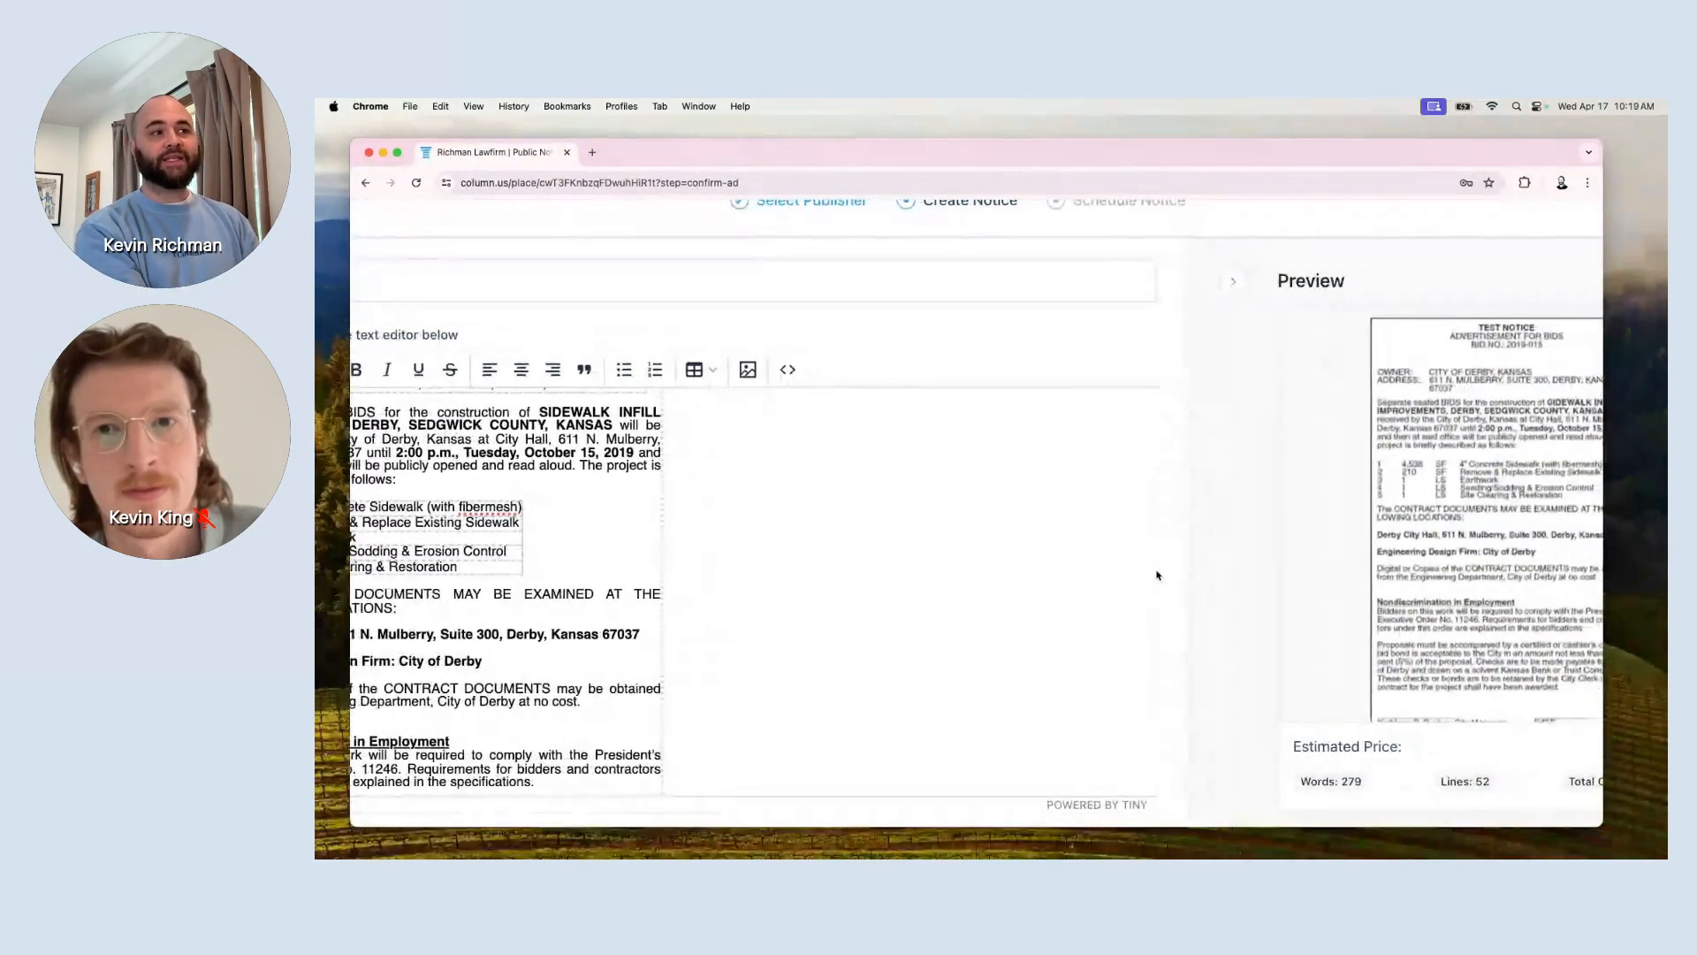
scroll(1156, 575, "right", 3)
Enlarge the notice preview for a closer look, then close it.
left_click(1261, 573)
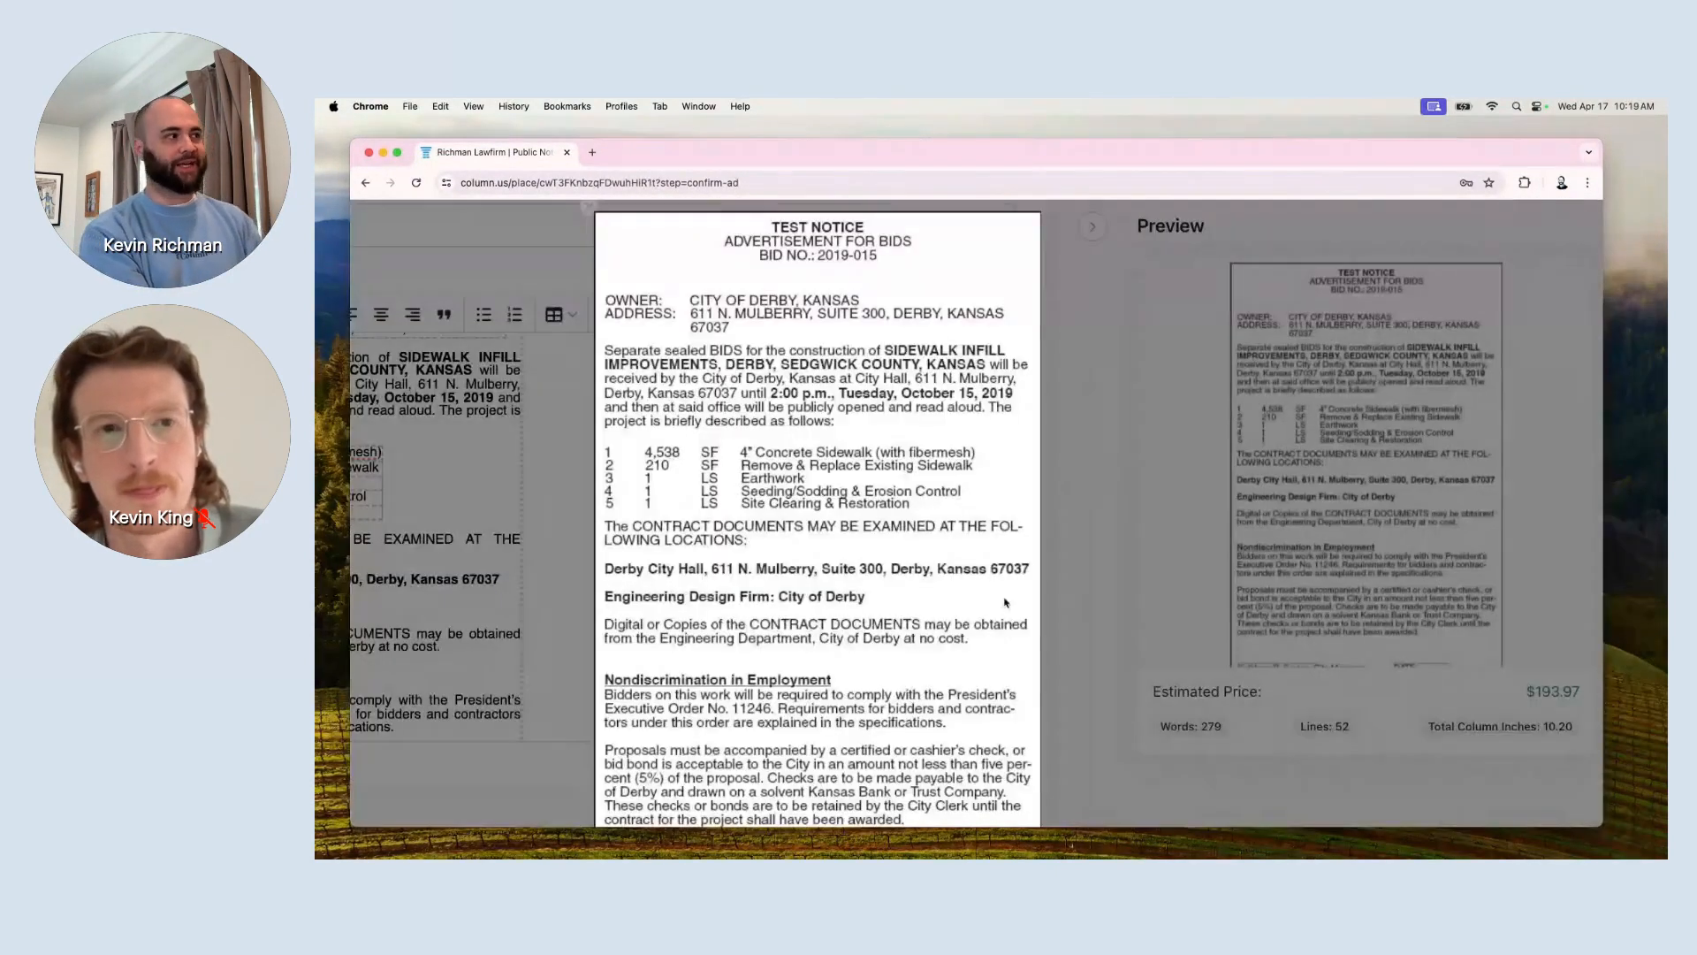
left_click(1084, 543)
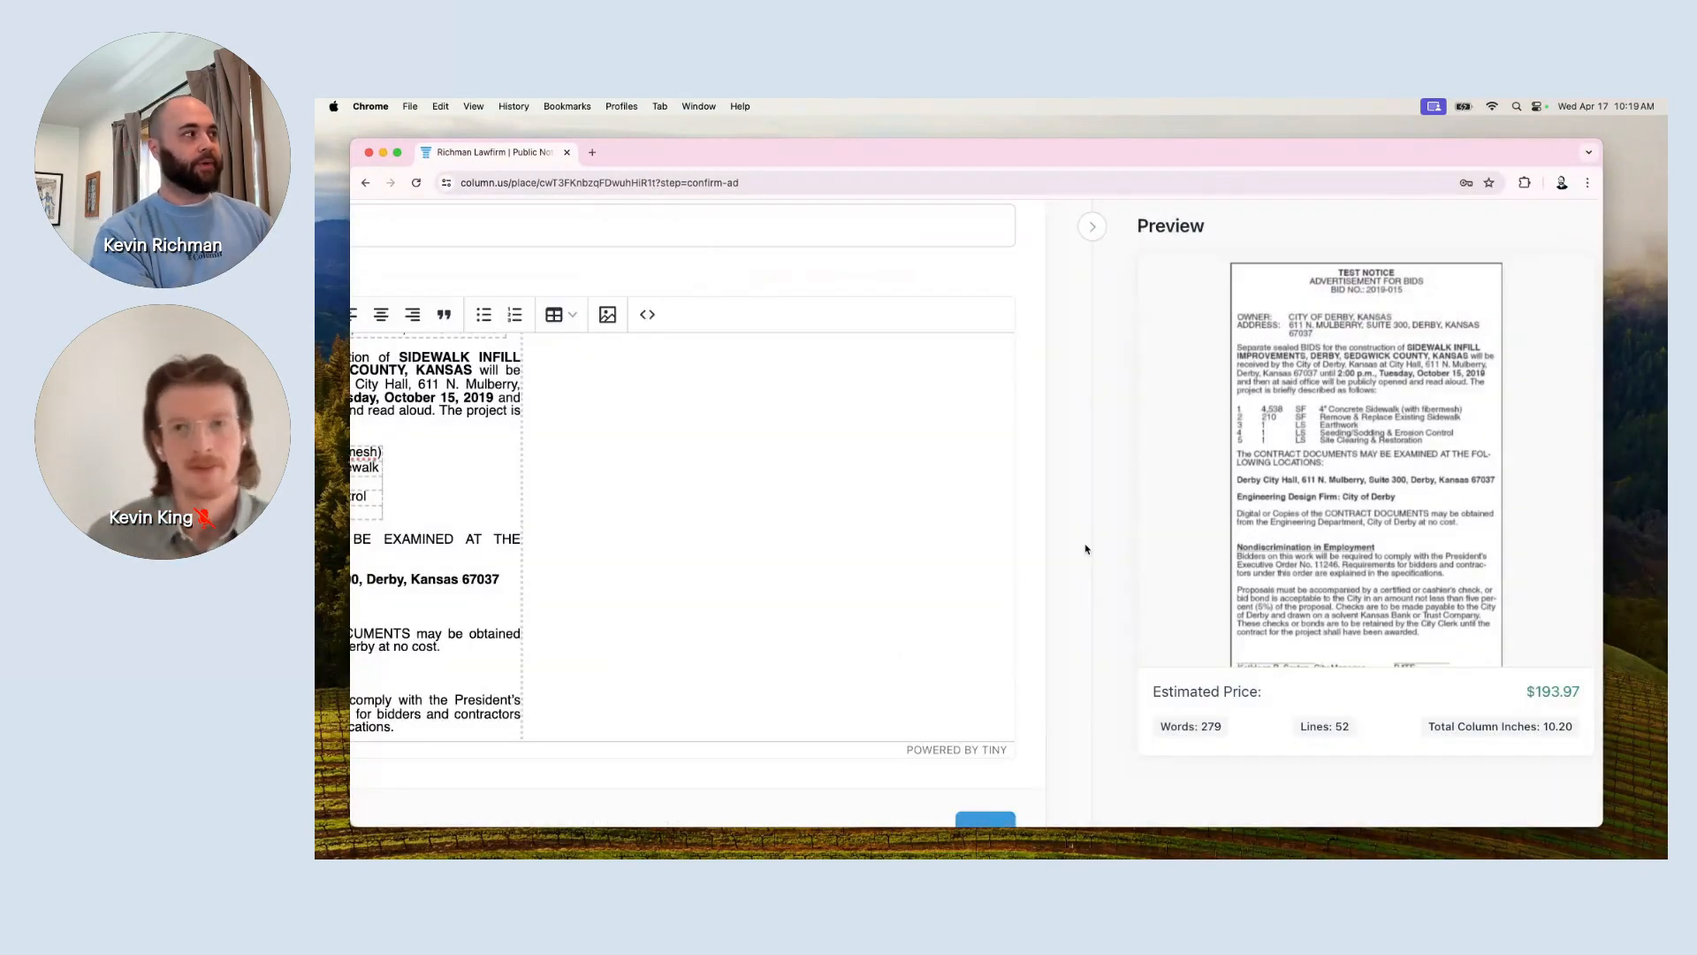
scroll(725, 572, "left", 2)
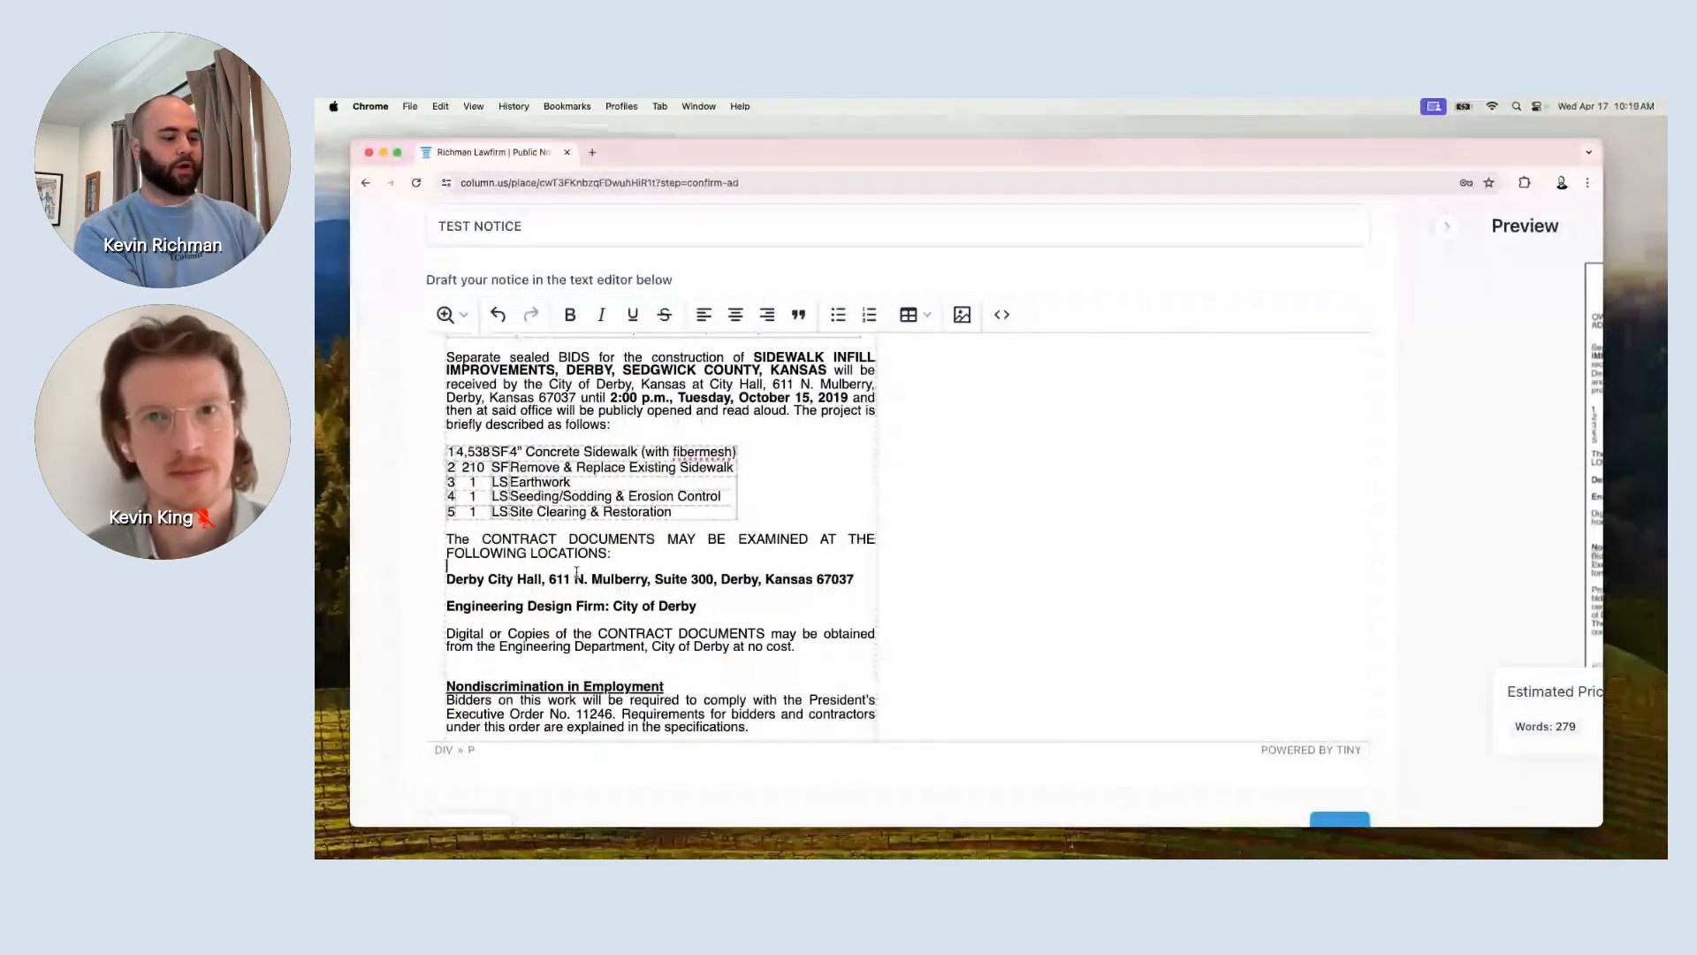
Delete the blank lines under FOLLOWING LOCATIONS and around the Engineering Design Firm line.
key("BackSpace")
left_click(568, 581)
key("BackSpace")
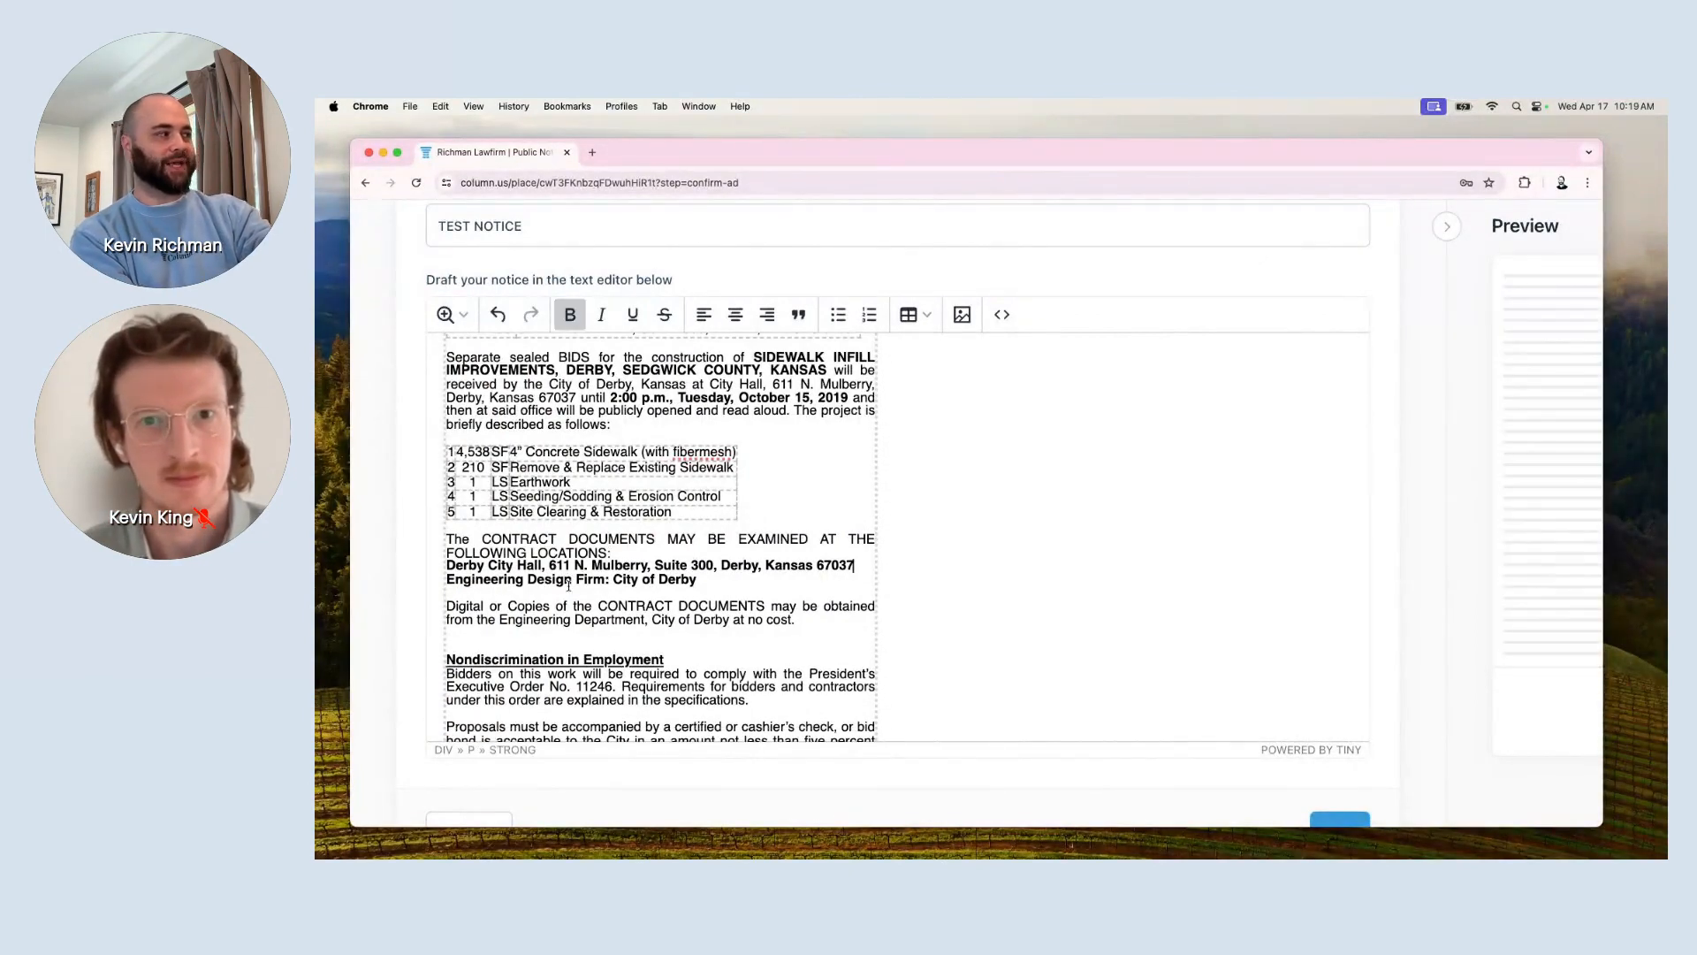
left_click(568, 591)
key("BackSpace")
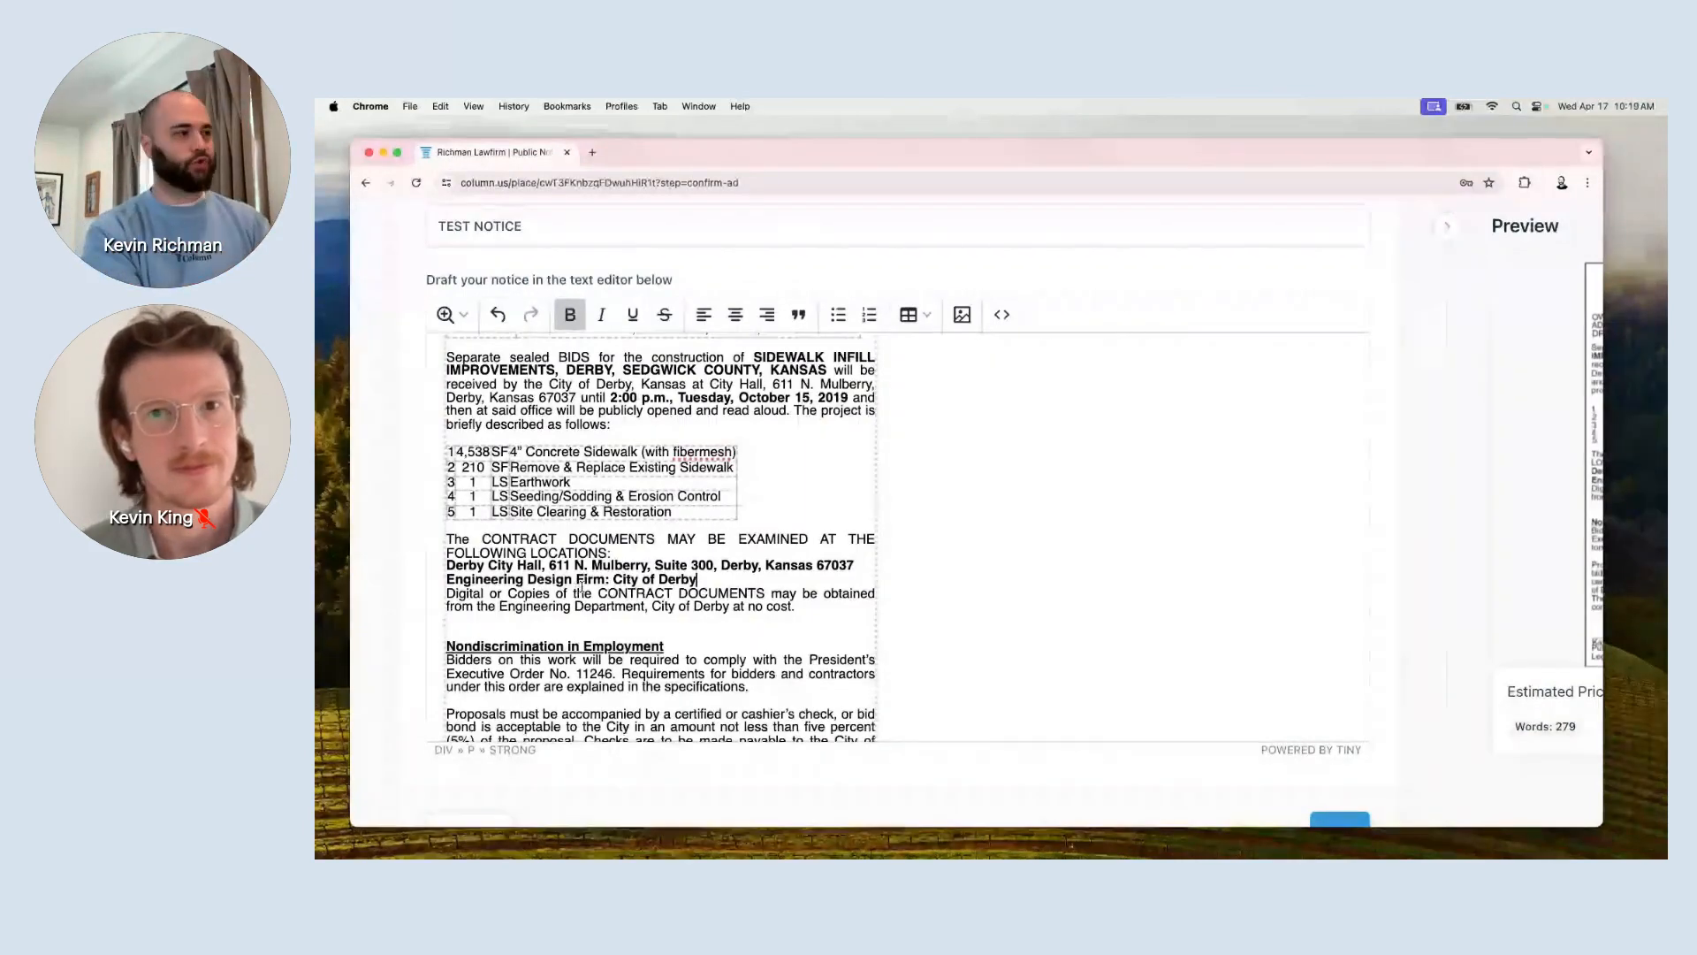
scroll(1091, 782, "down", 3)
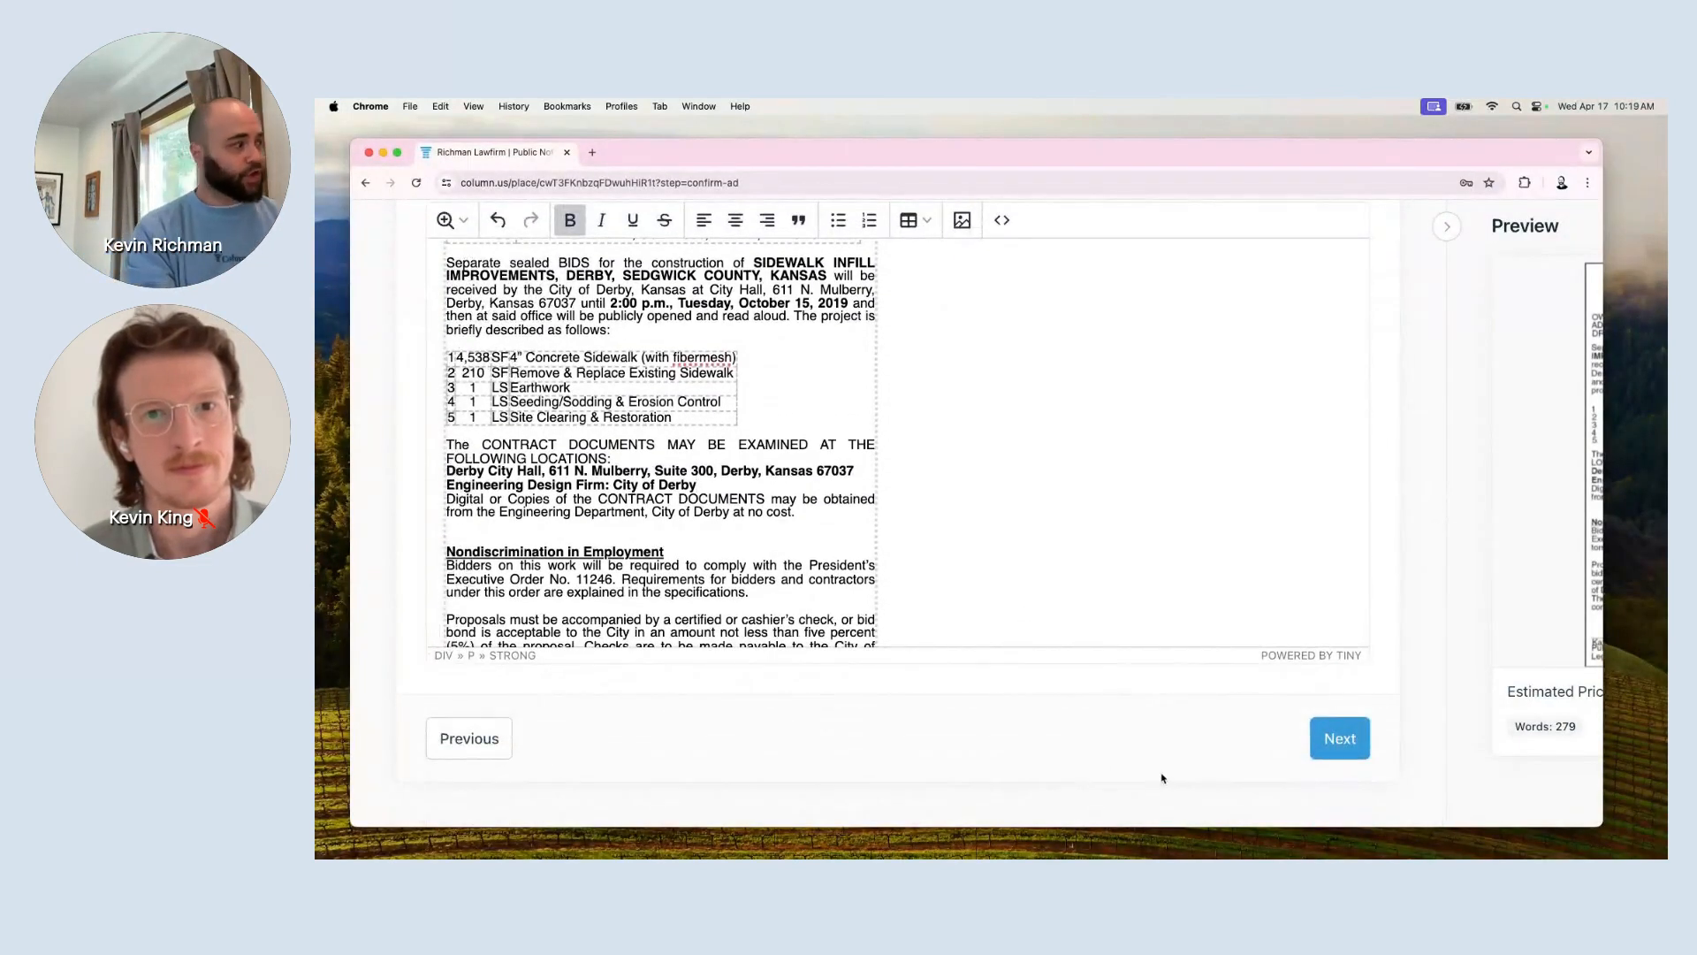
Advance to the notice details step and place the cursor in the notice-name field.
left_click(1317, 745)
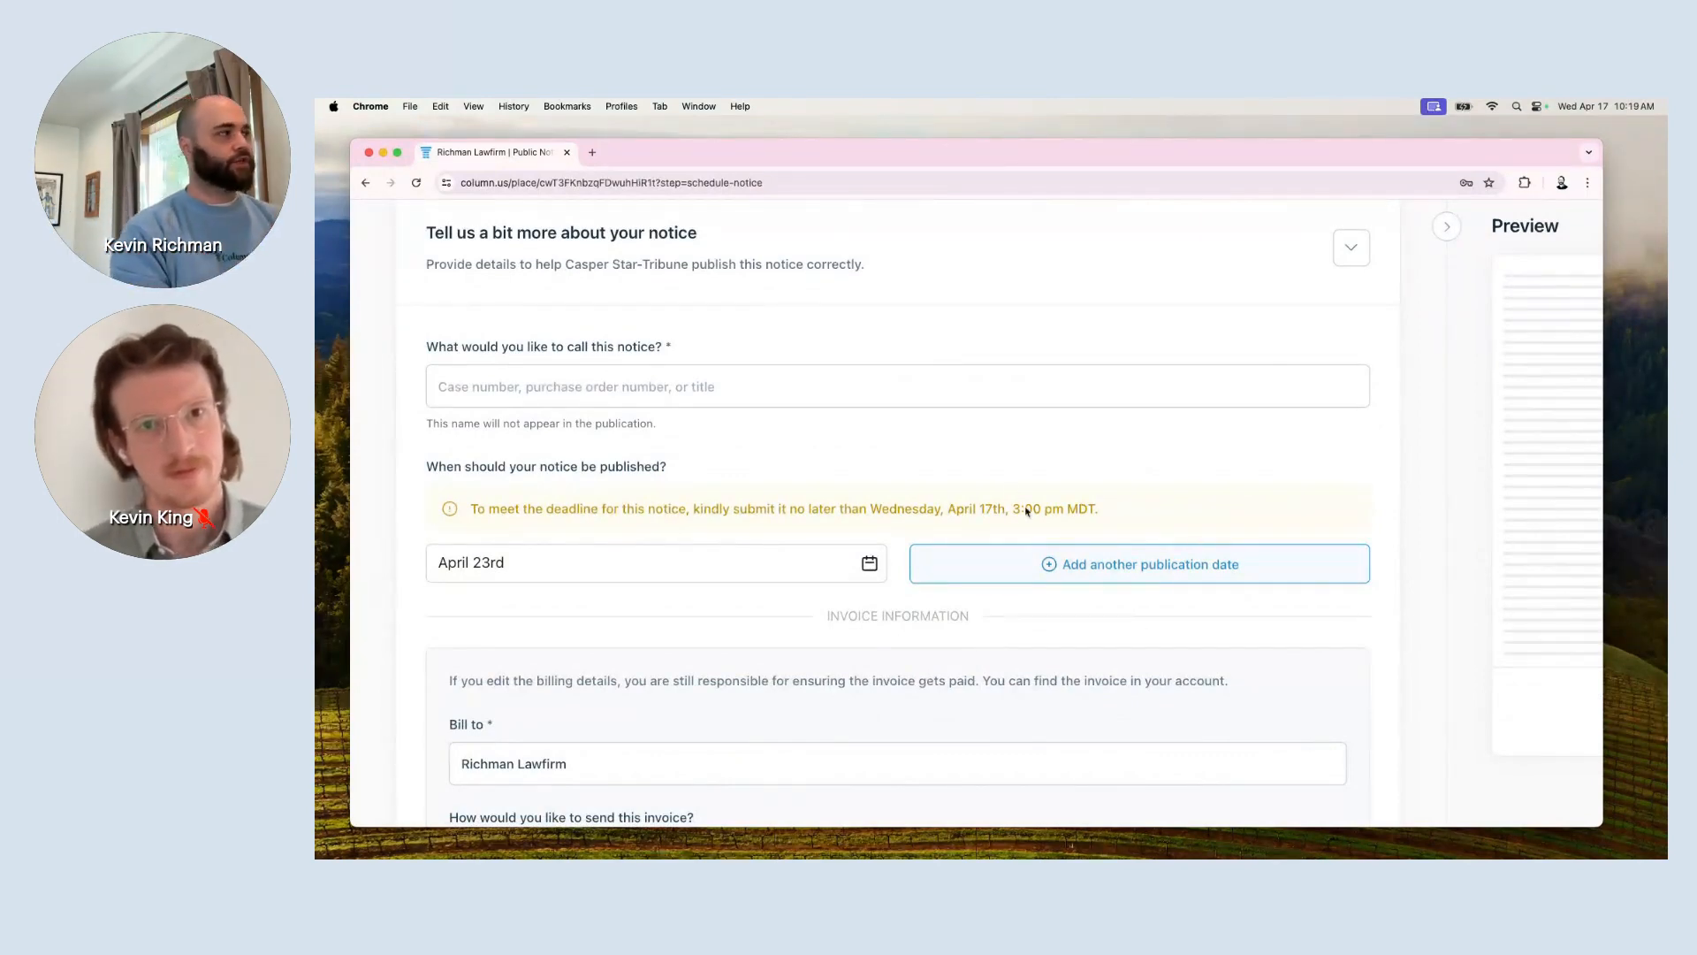
left_click(978, 372)
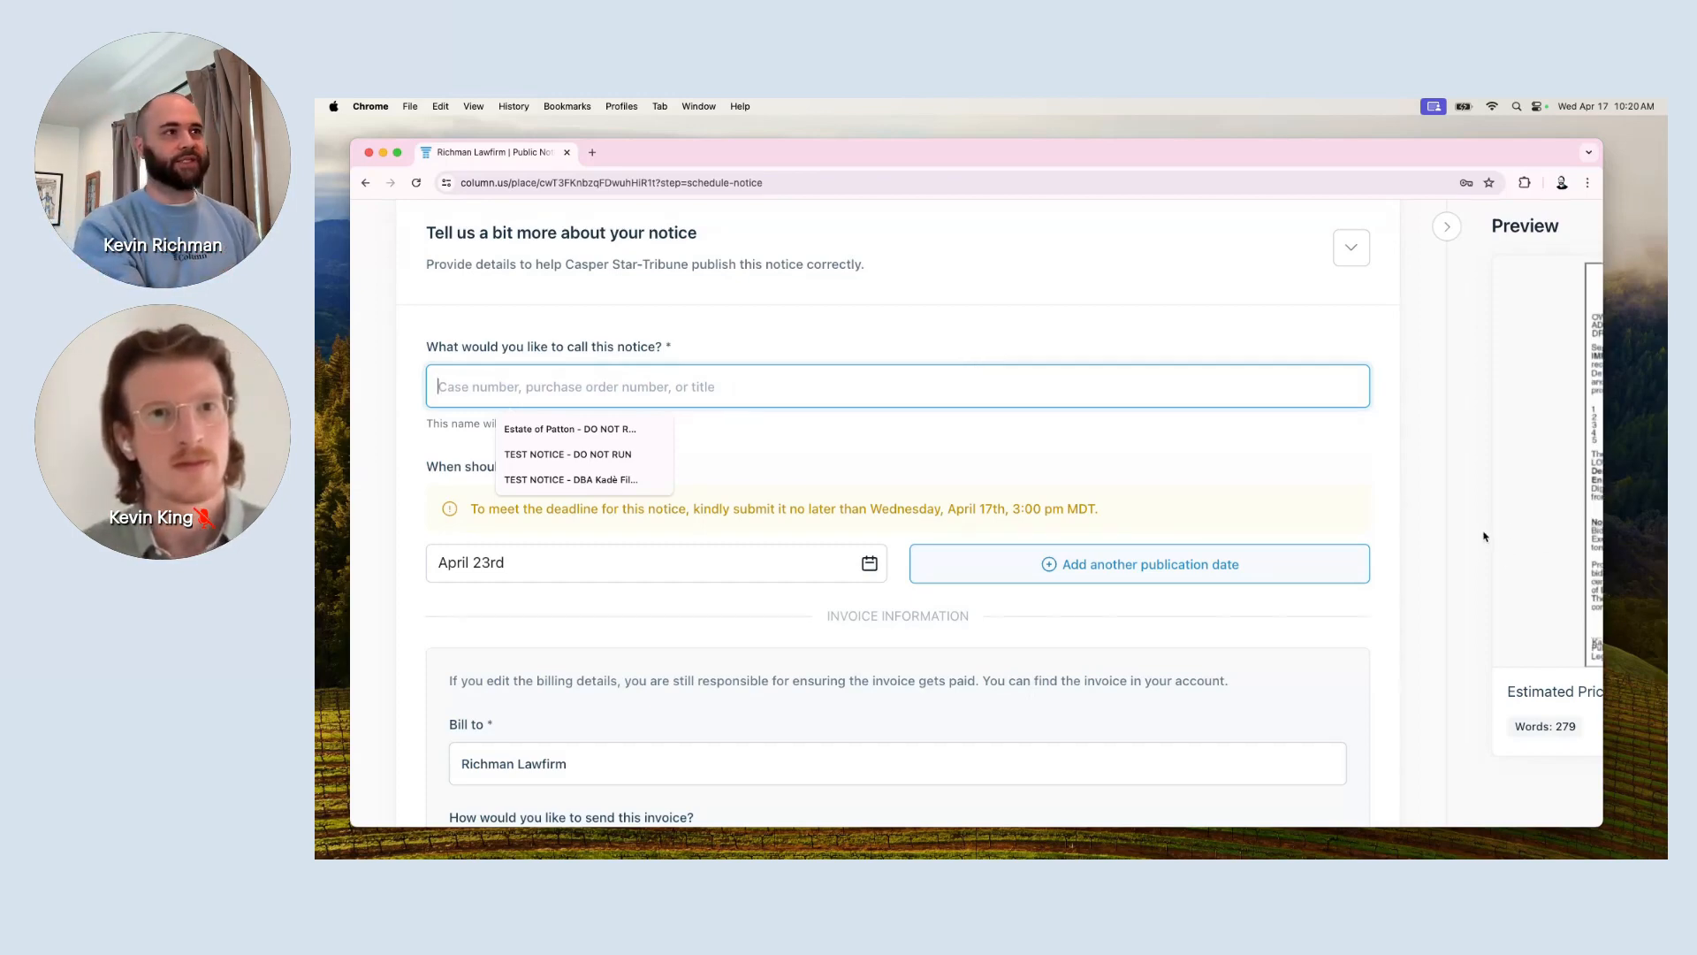
Name the notice 'Bid Notice 2019-0015. DO NOT RUN - TEST NOT'.
scroll(1394, 358, "right", 5)
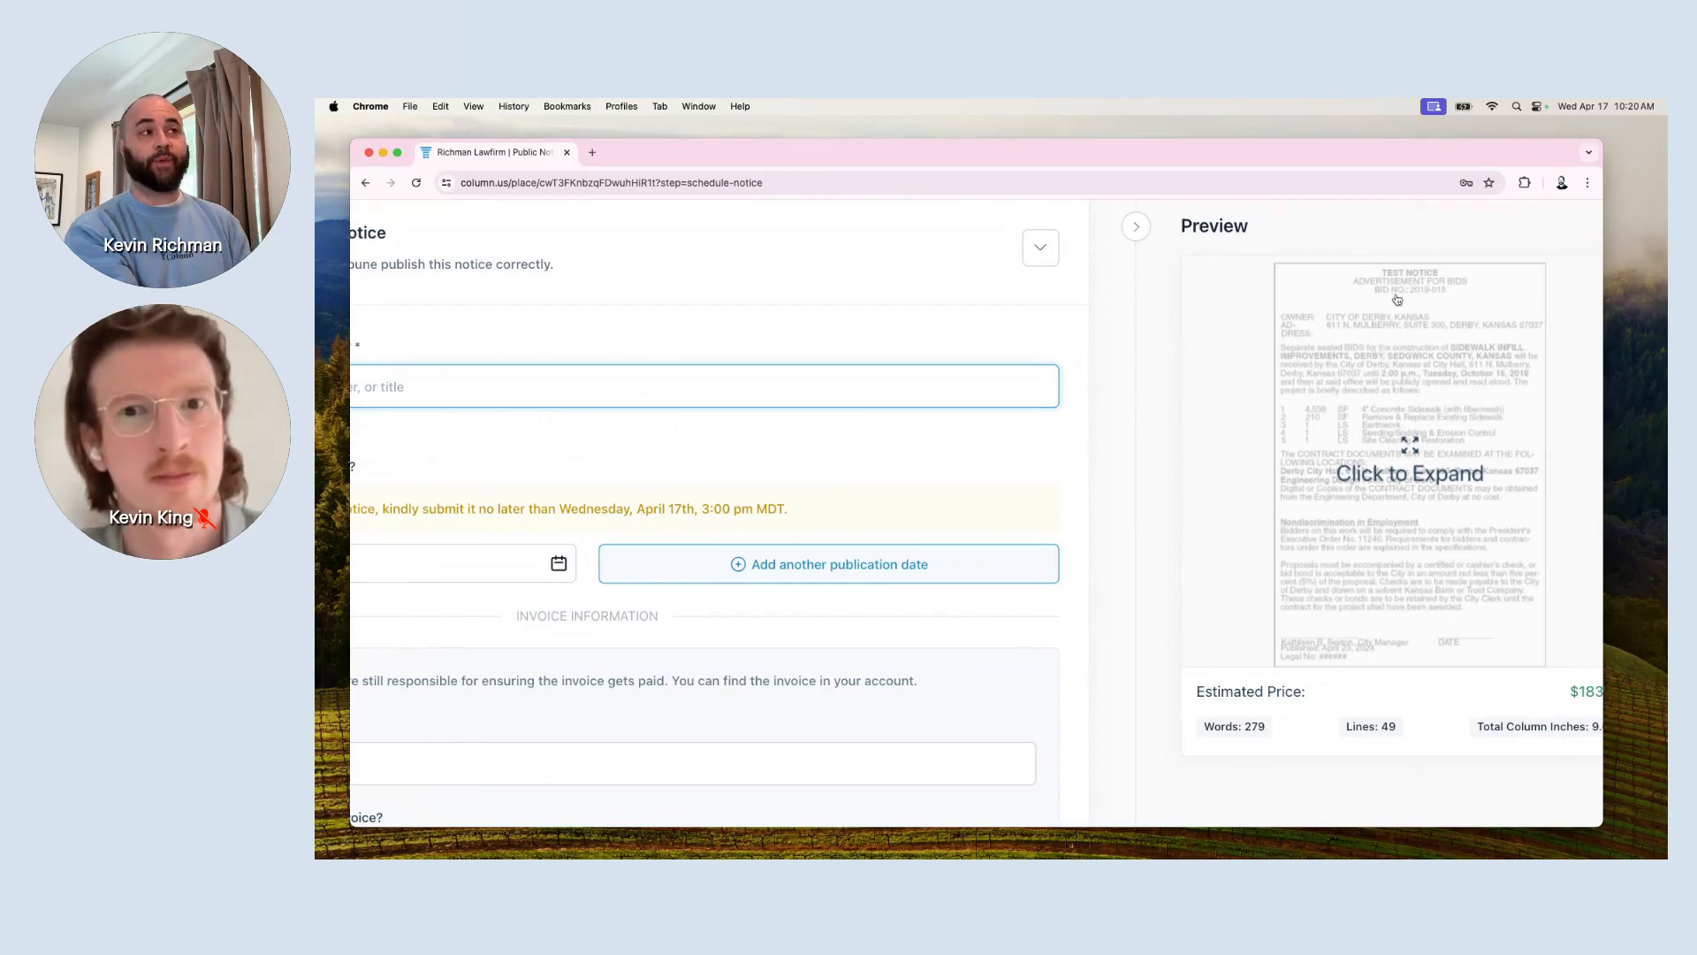
scroll(1081, 380, "left", 2)
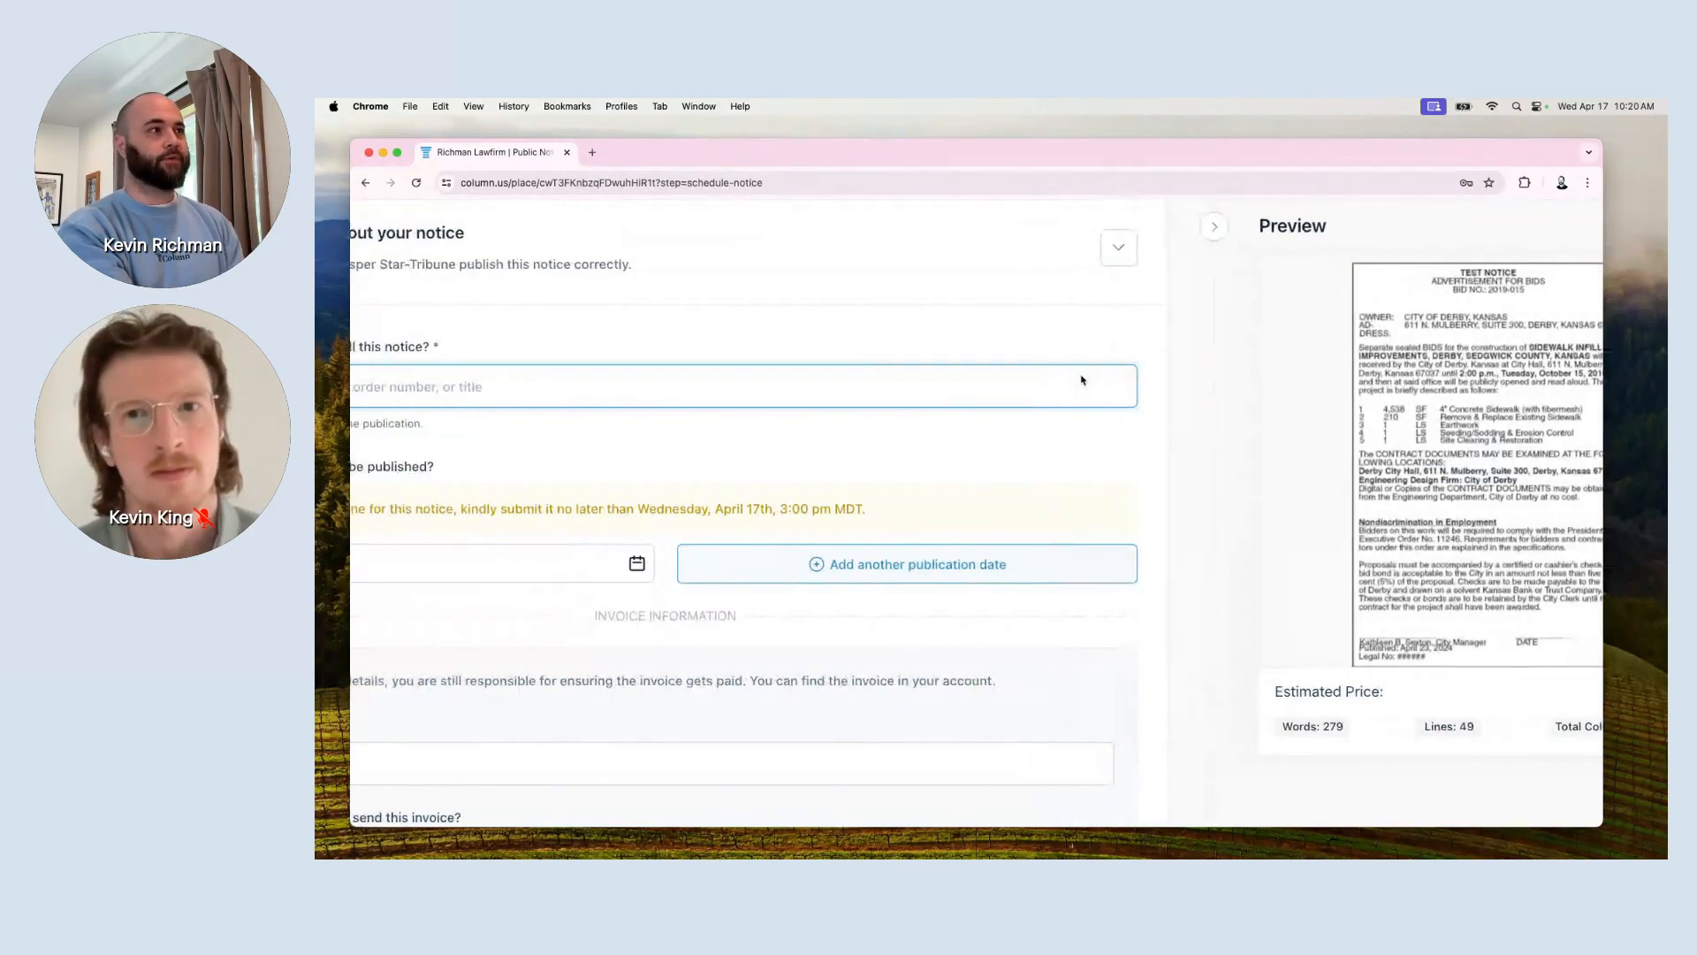
scroll(1081, 380, "left", 1)
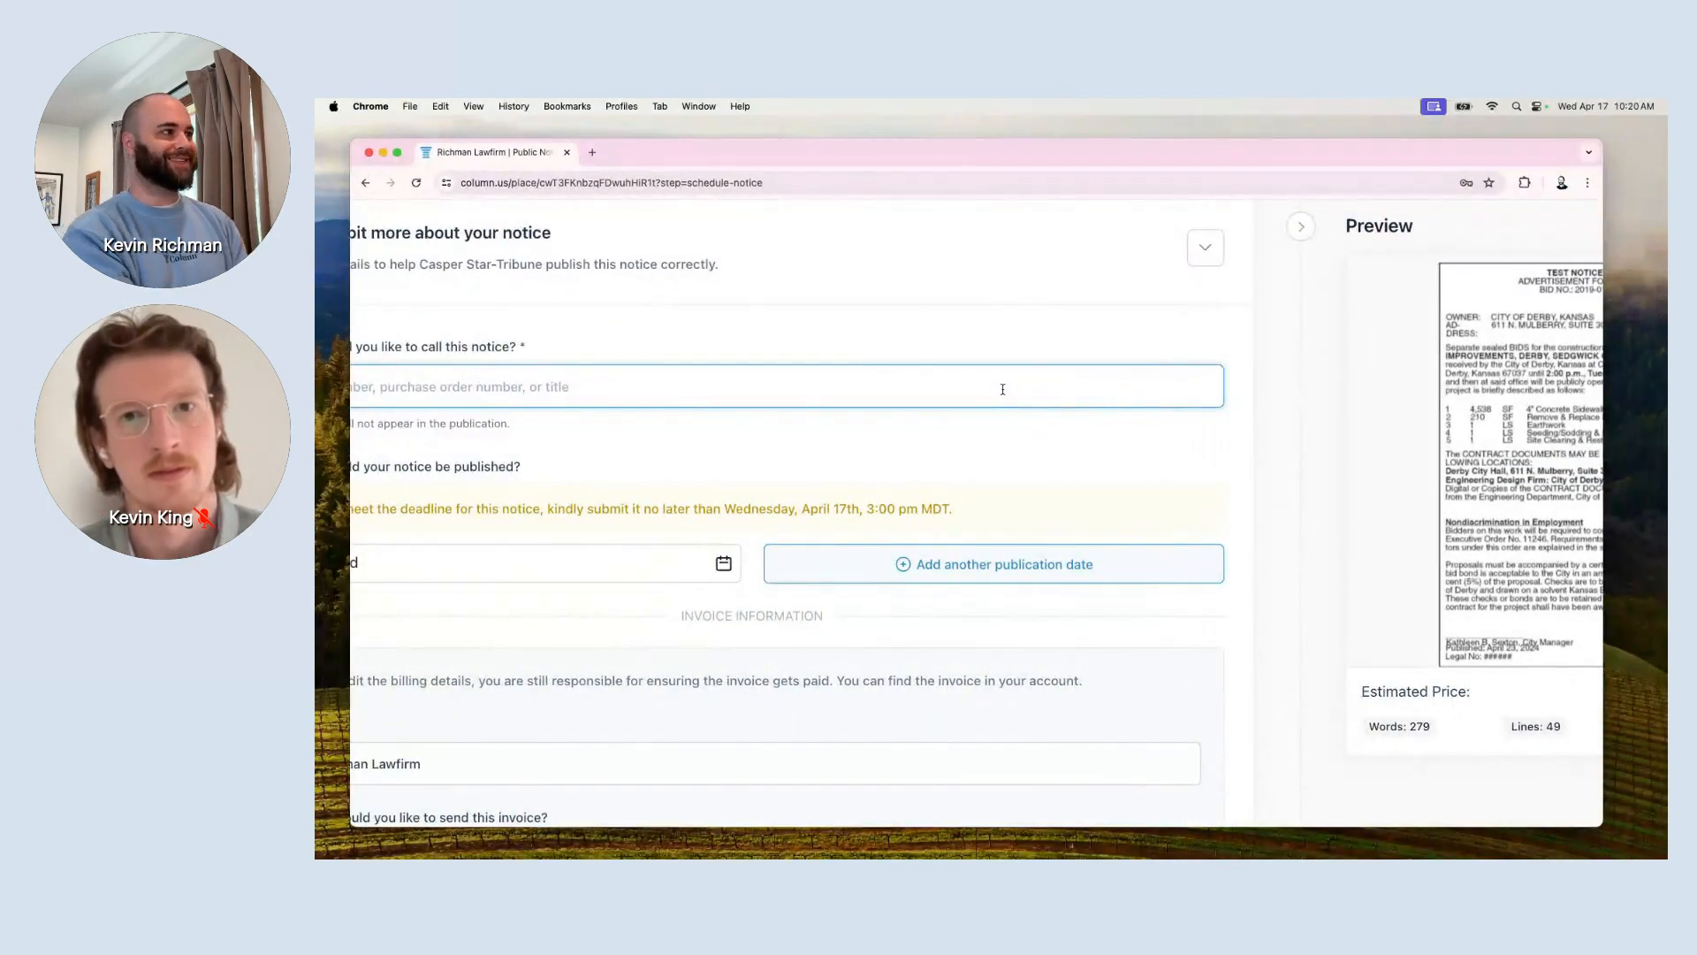
left_click(1080, 380)
scroll(1079, 380, "left", 1)
type("Bid Notice -")
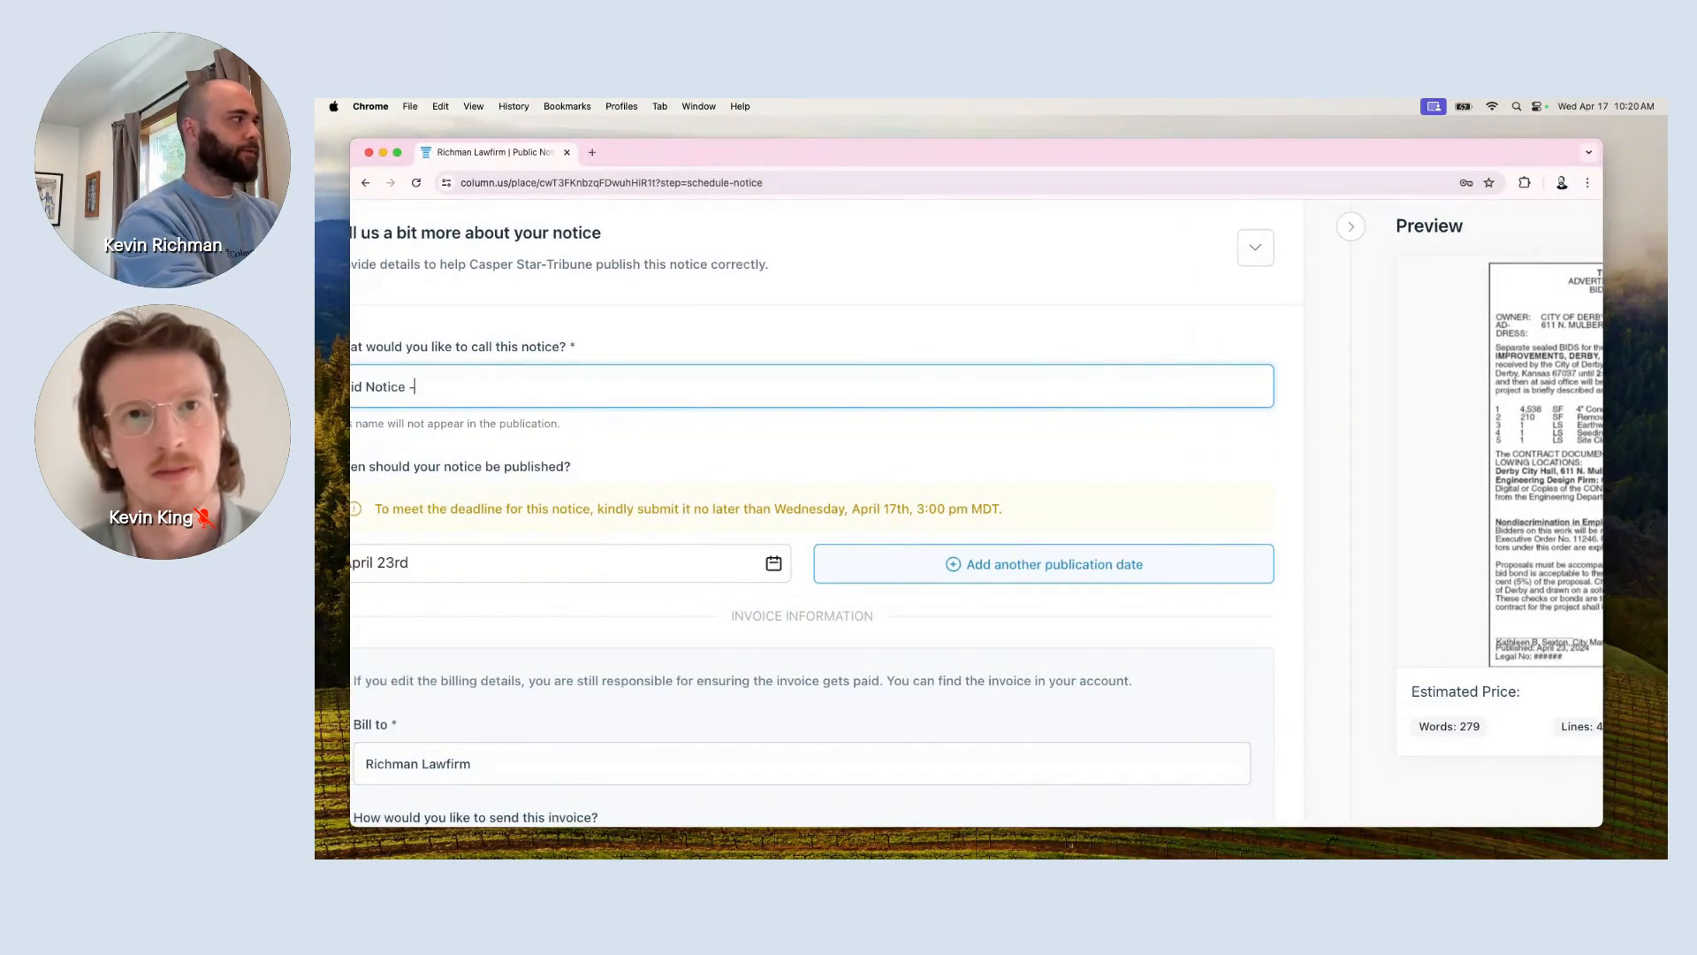
type("2019-001")
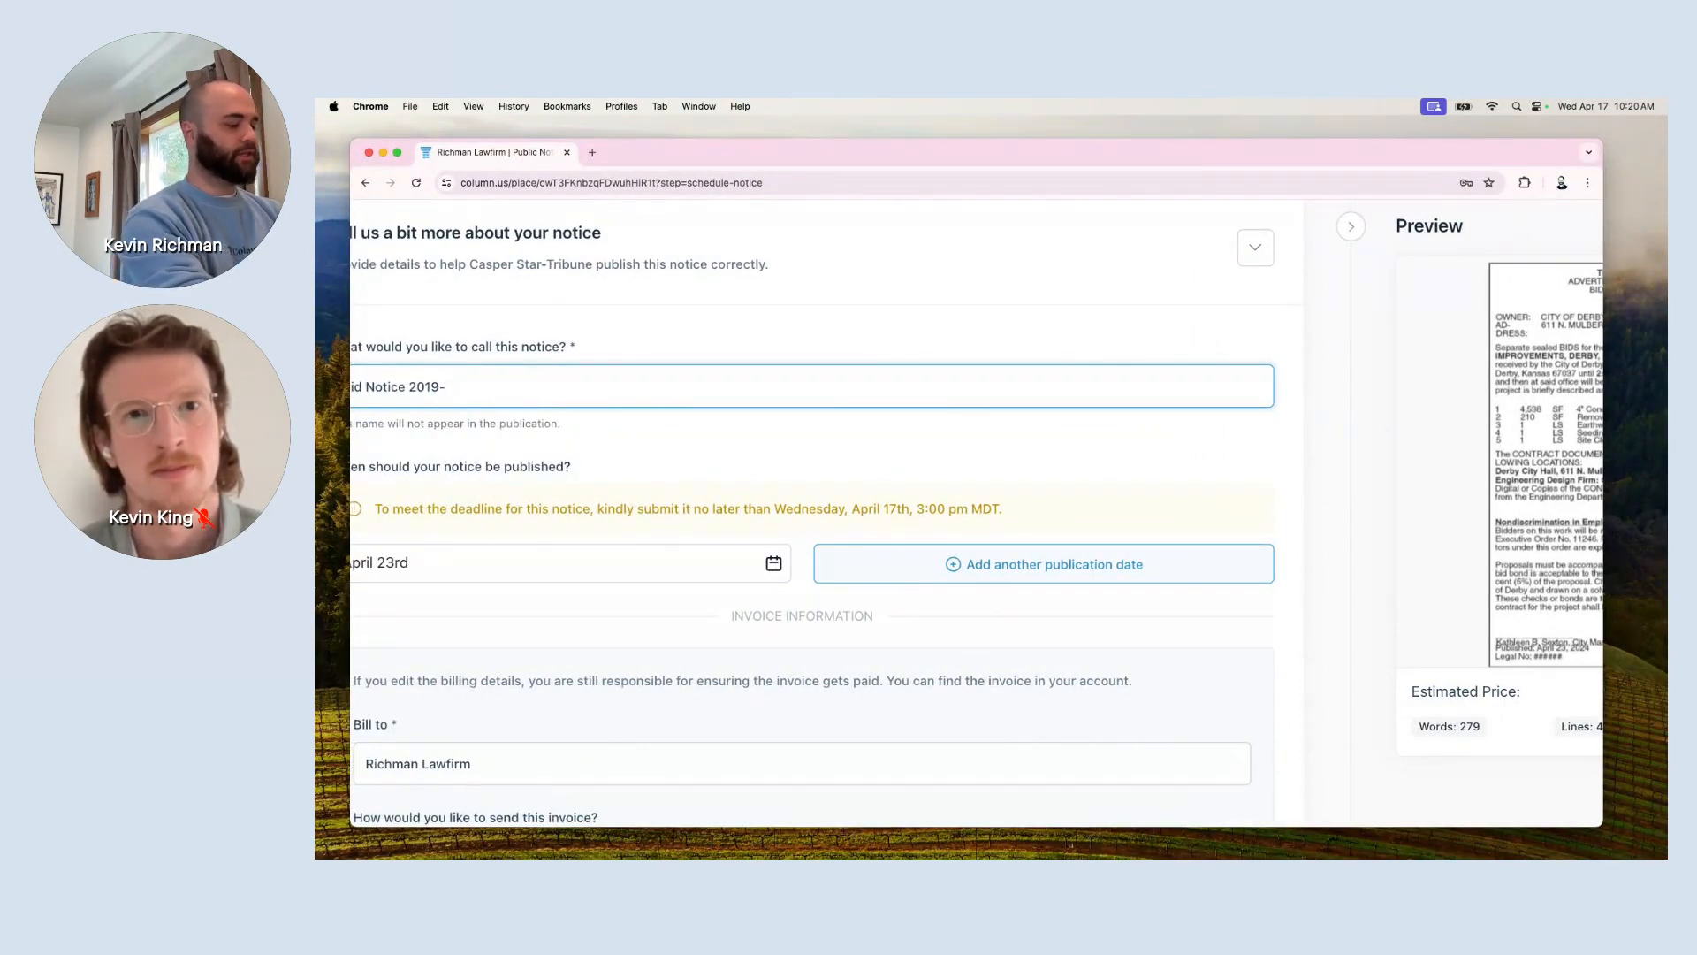
type("5")
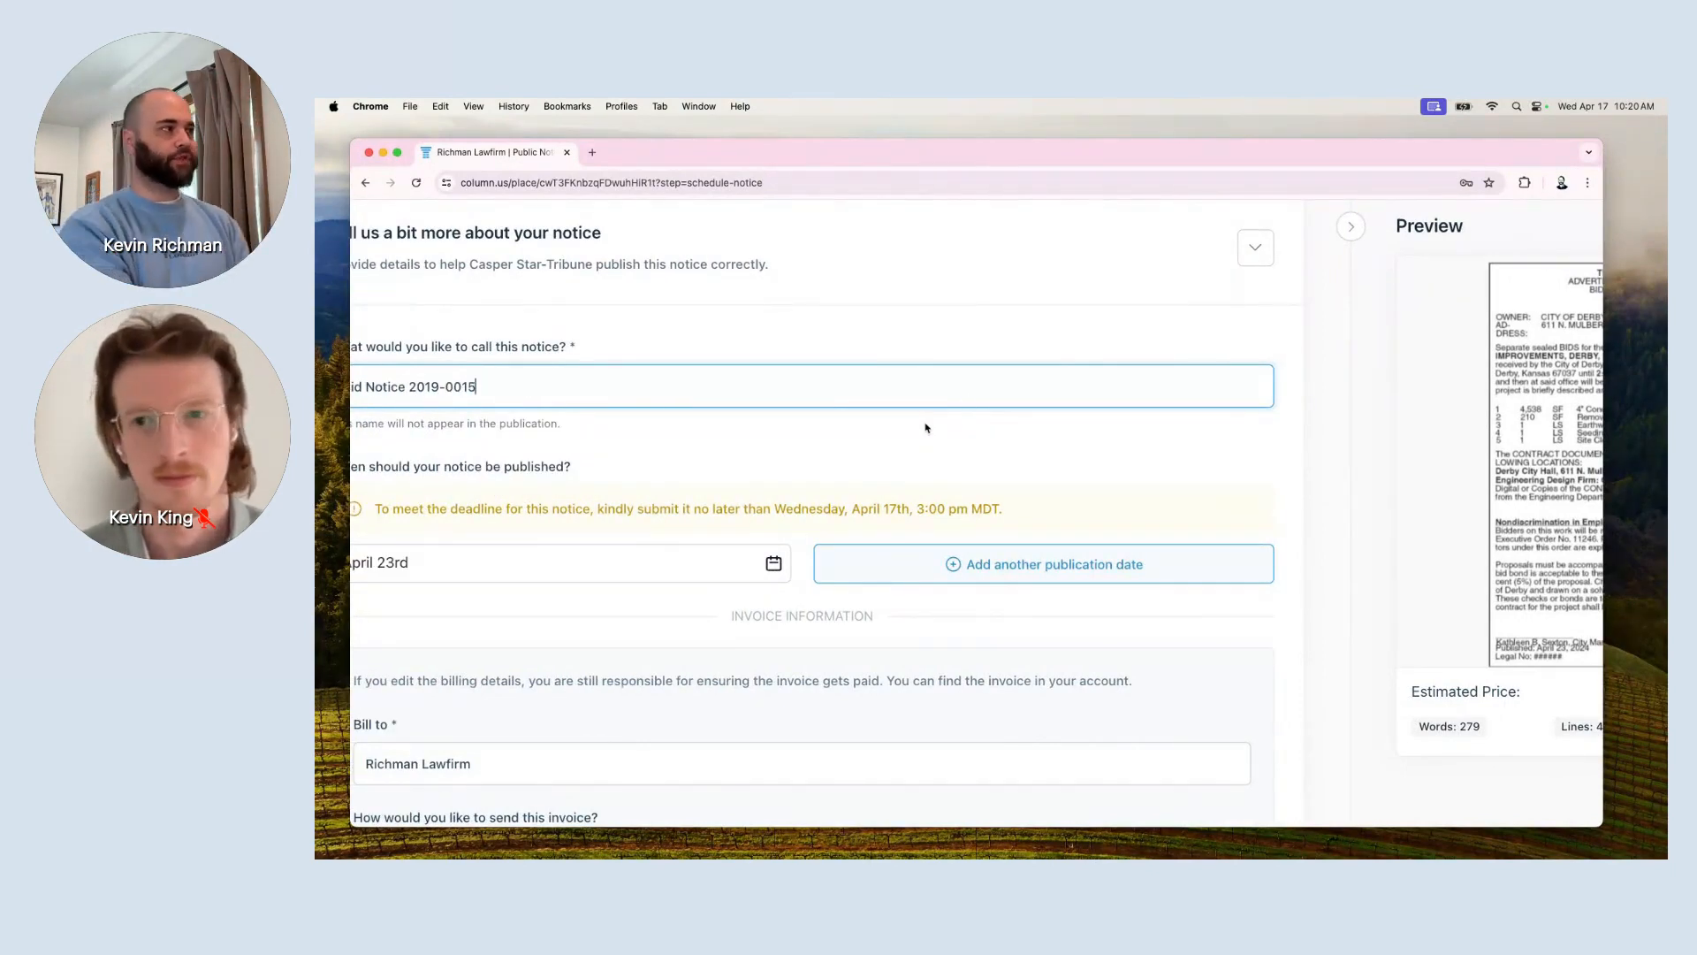
scroll(925, 427, "left", 2)
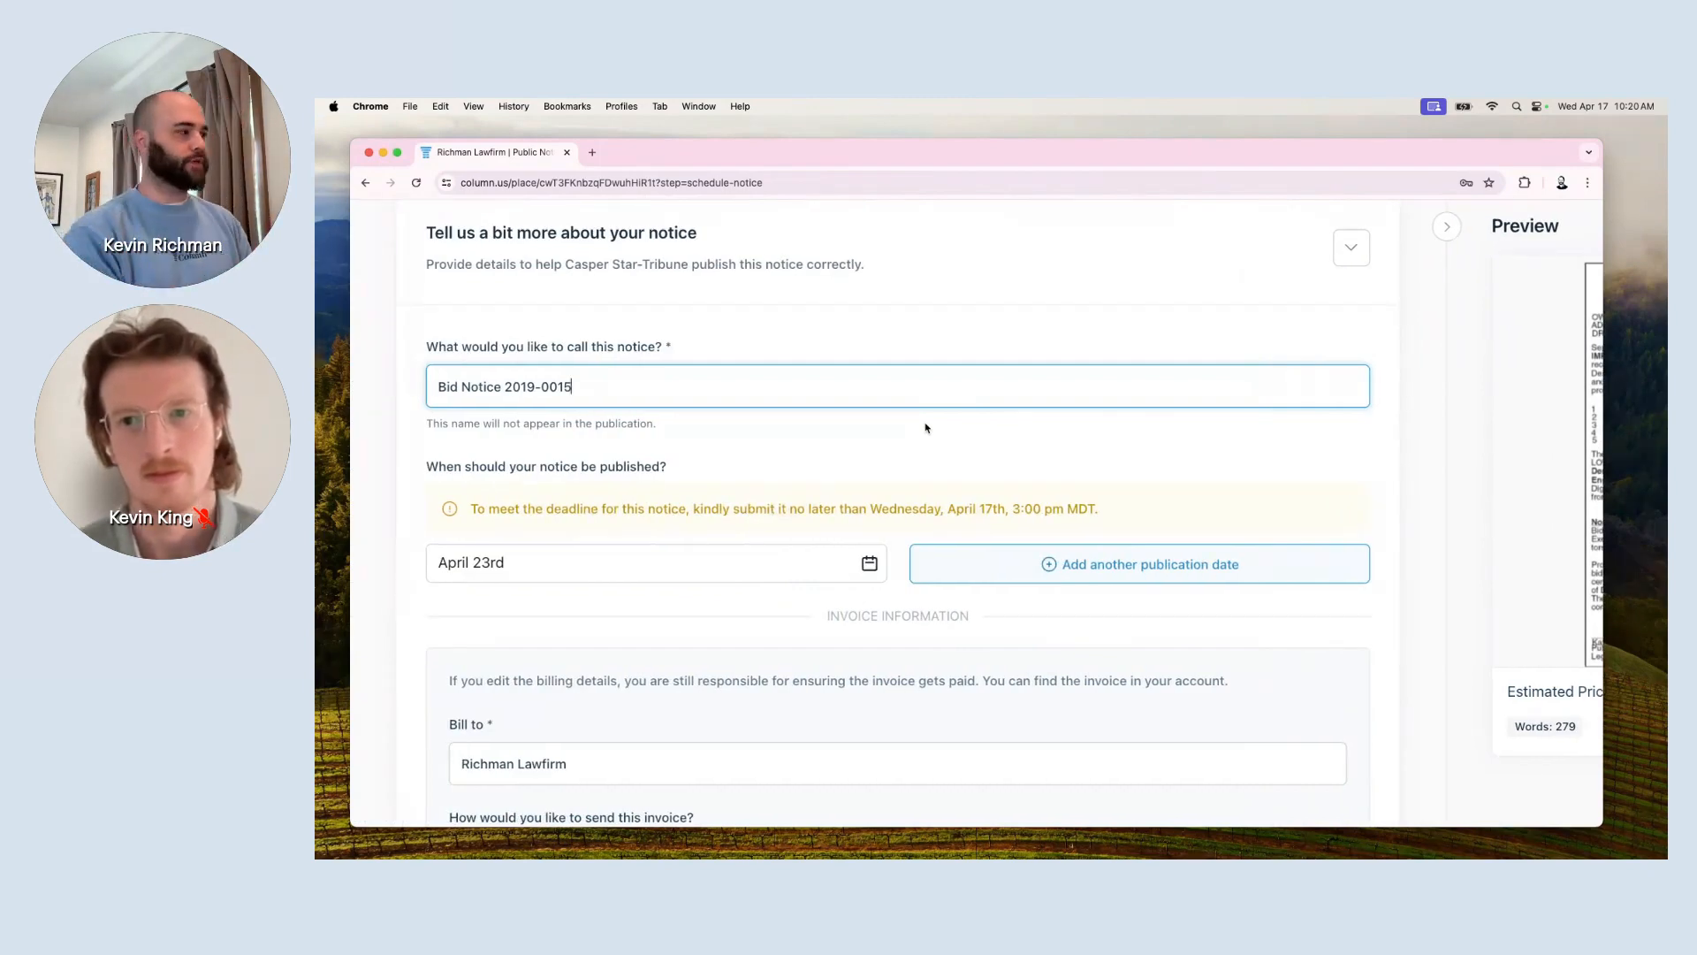
type(". DO NOT ")
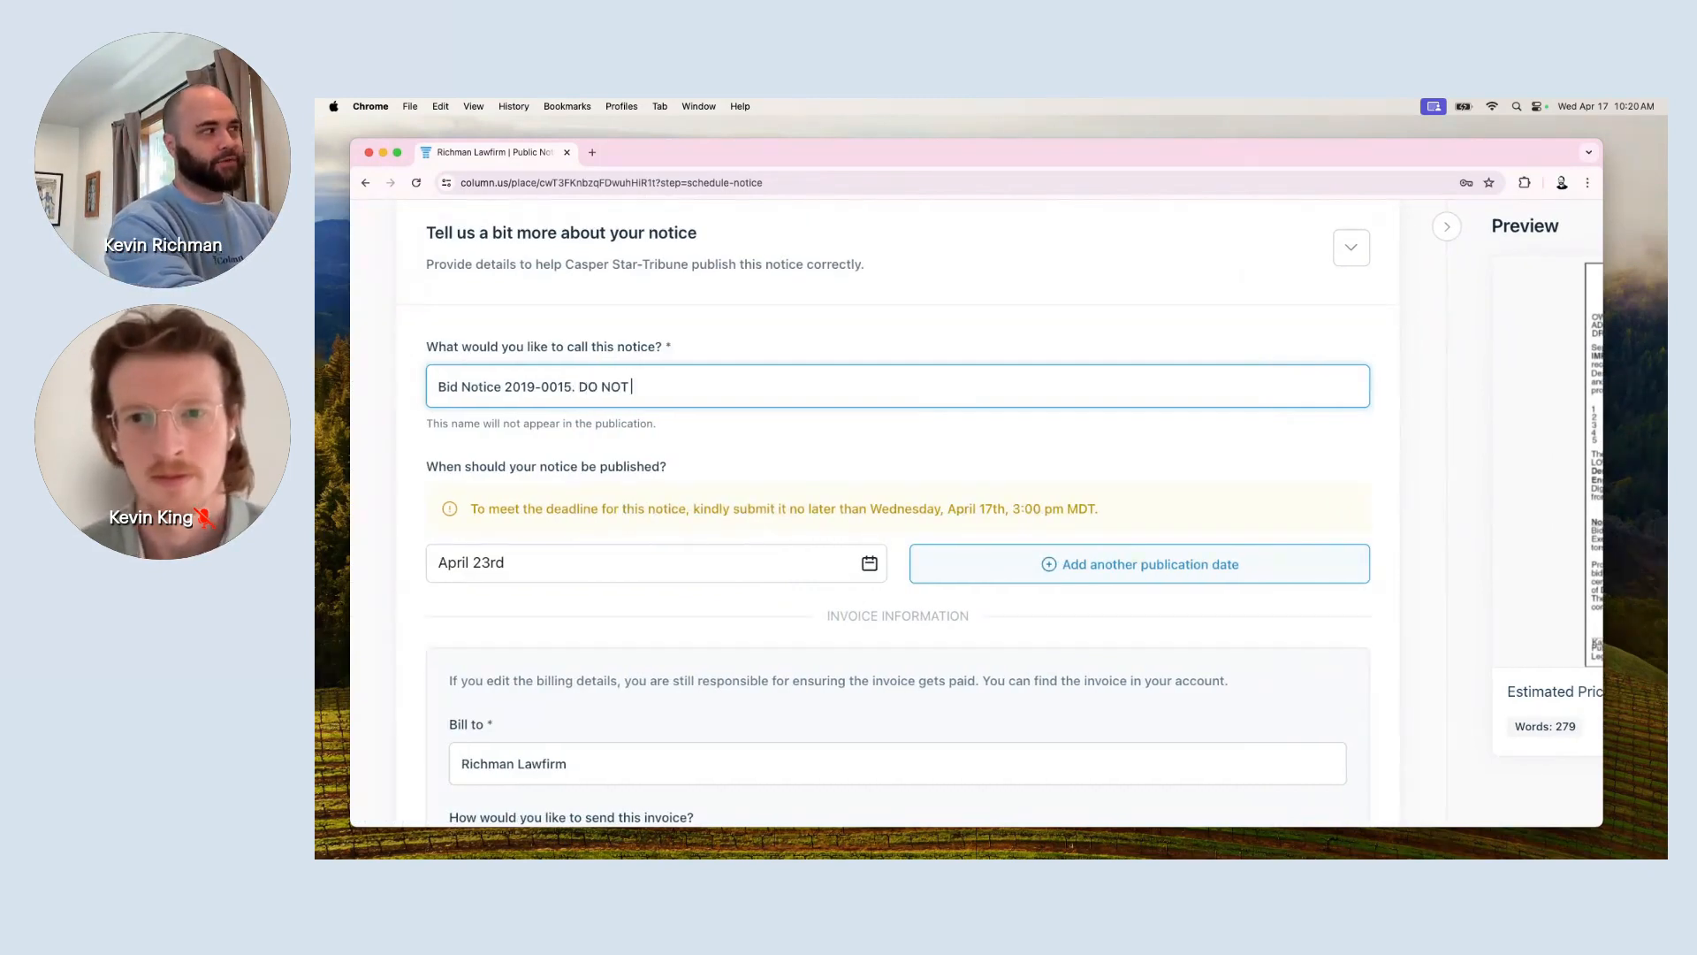
type("RUN - TEST NOTIC")
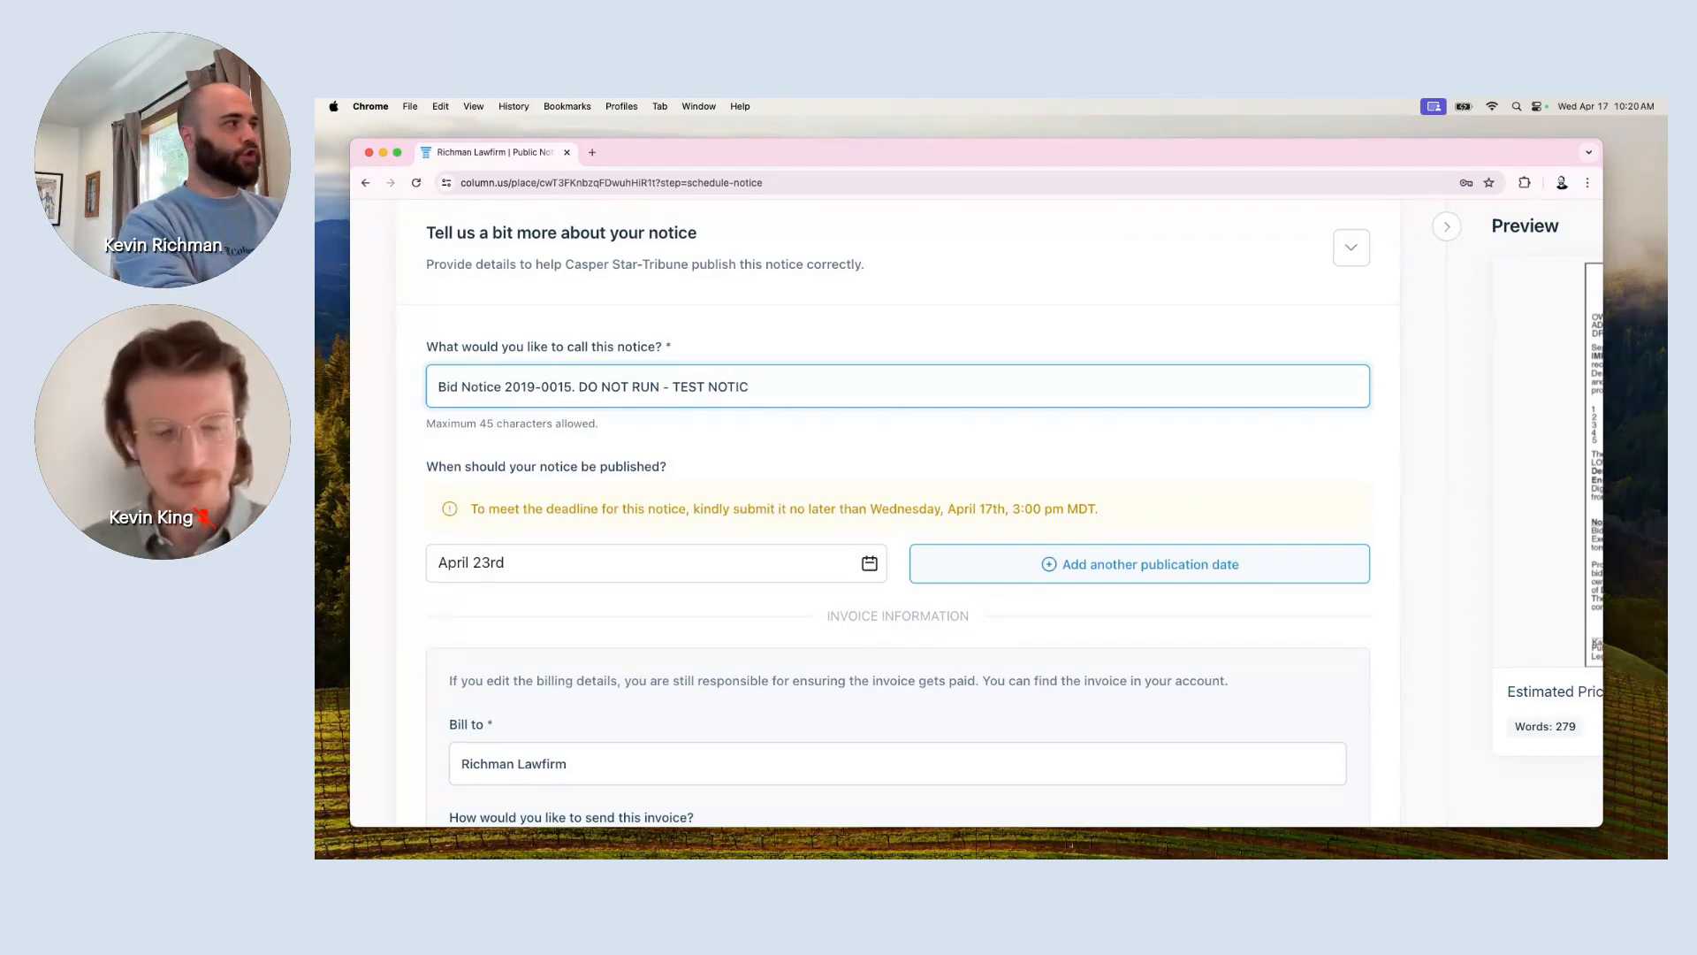
key("BackSpace")
key("BackSpace")
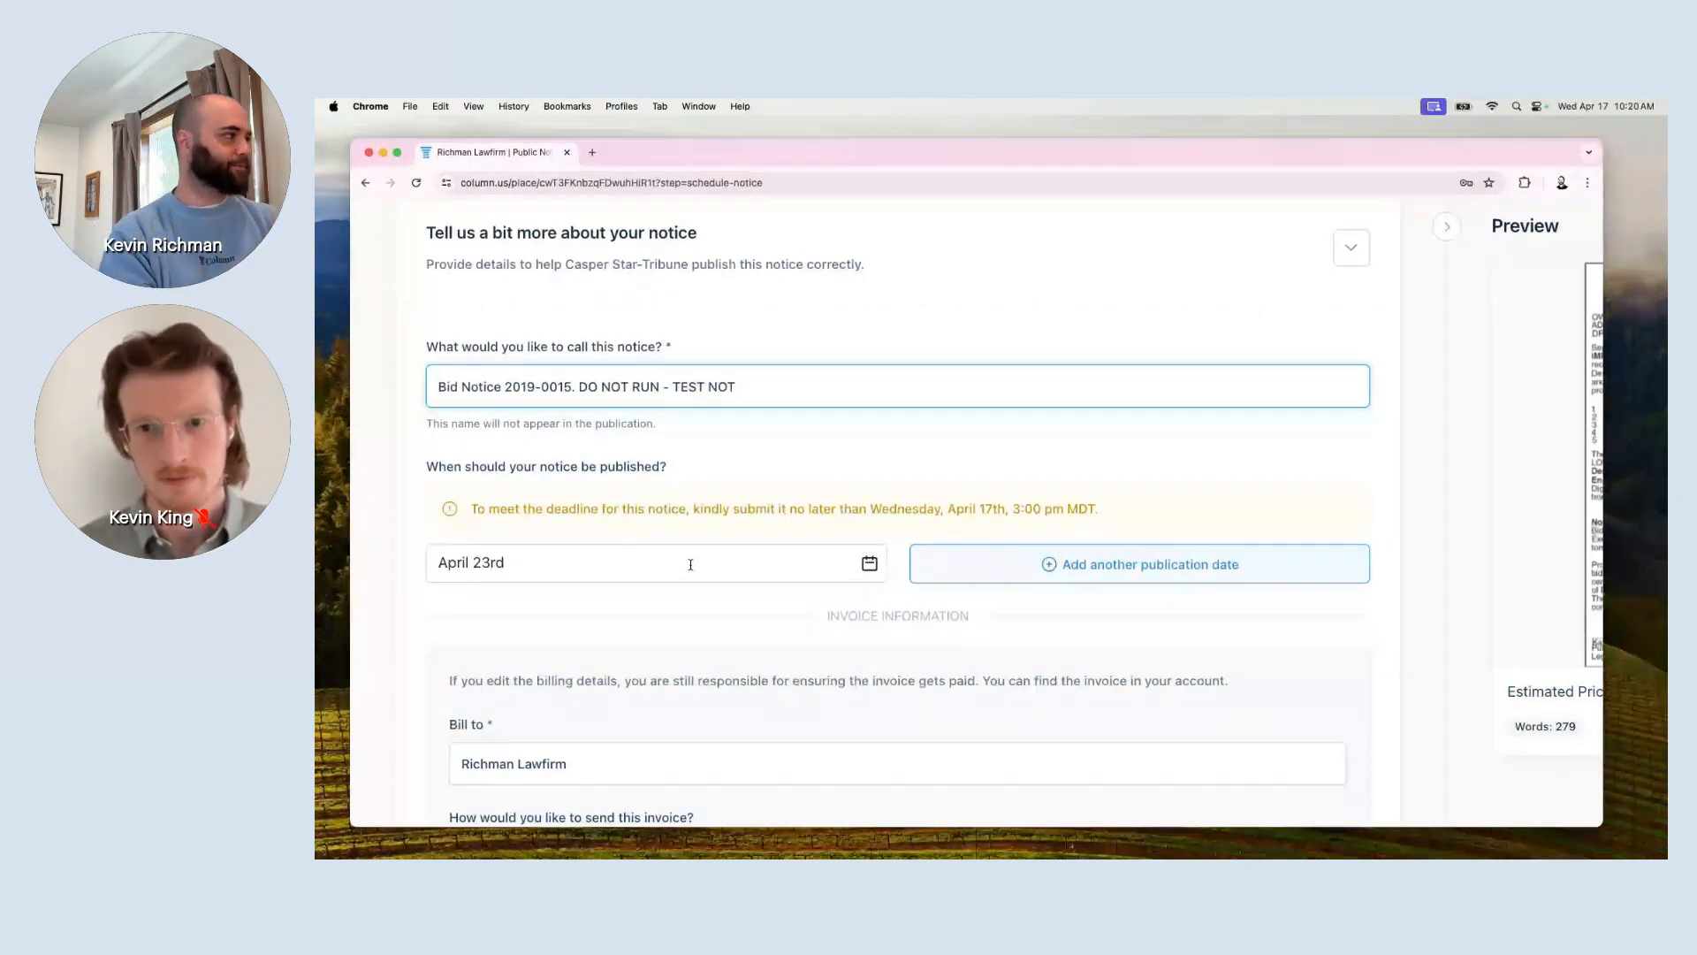
scroll(692, 565, "down", 1)
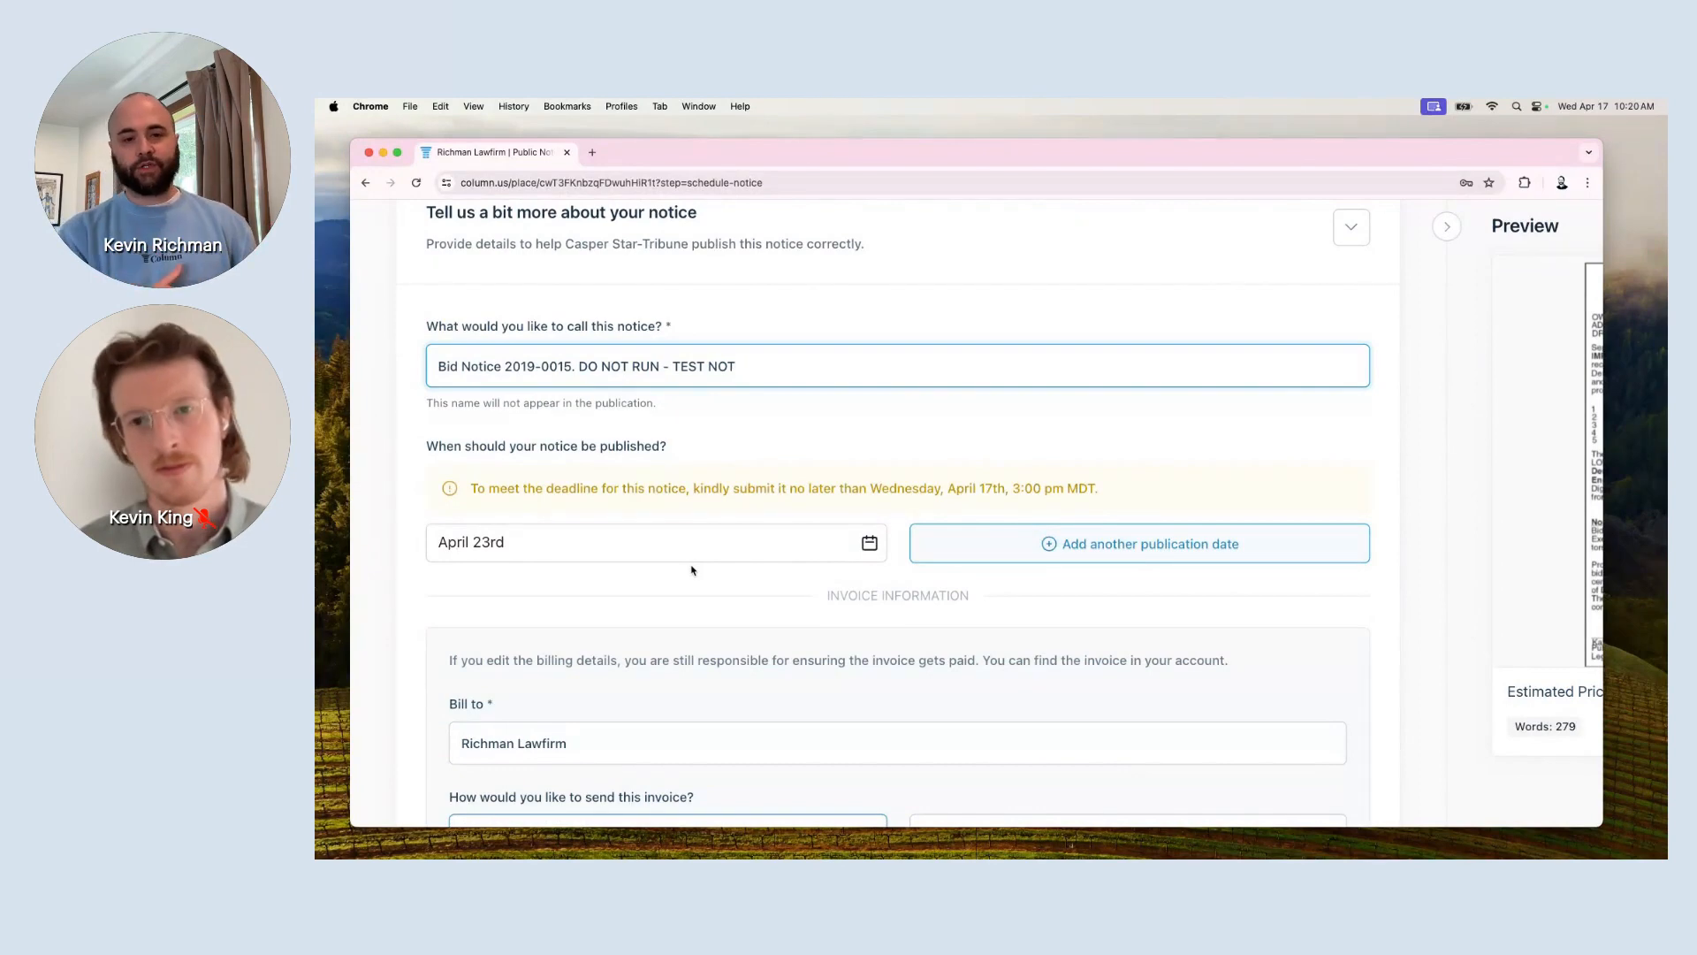
scroll(692, 570, "up", 5)
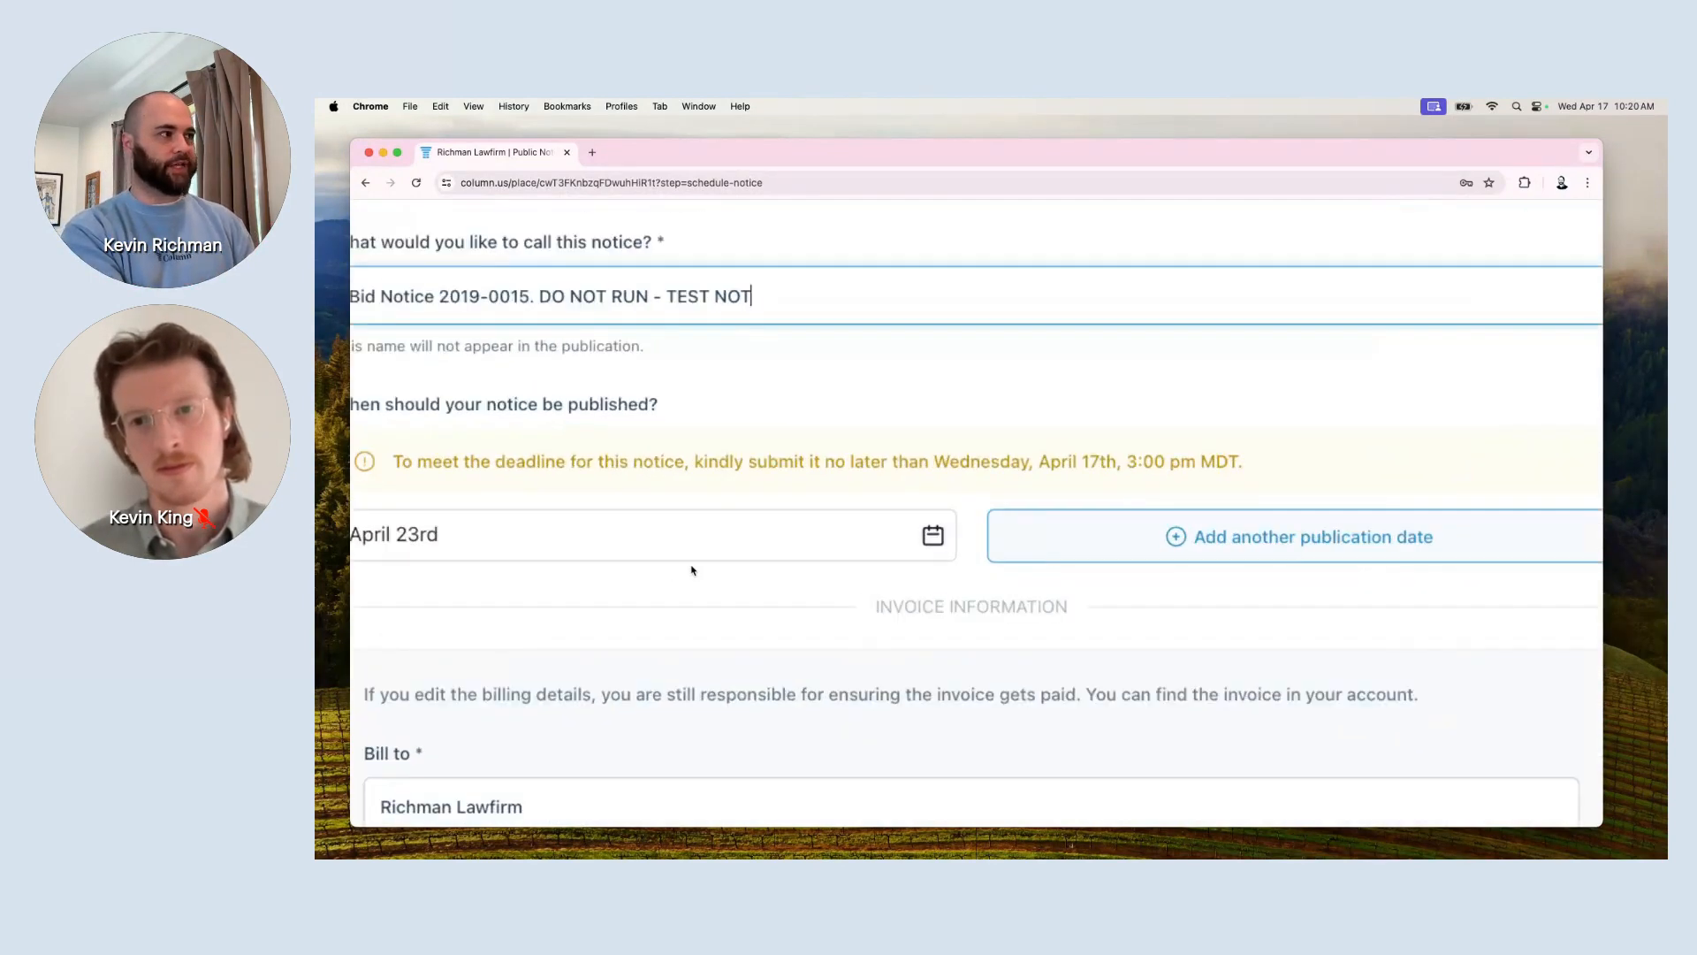
scroll(693, 570, "left", 2)
scroll(692, 570, "up", 1)
scroll(692, 570, "left", 1)
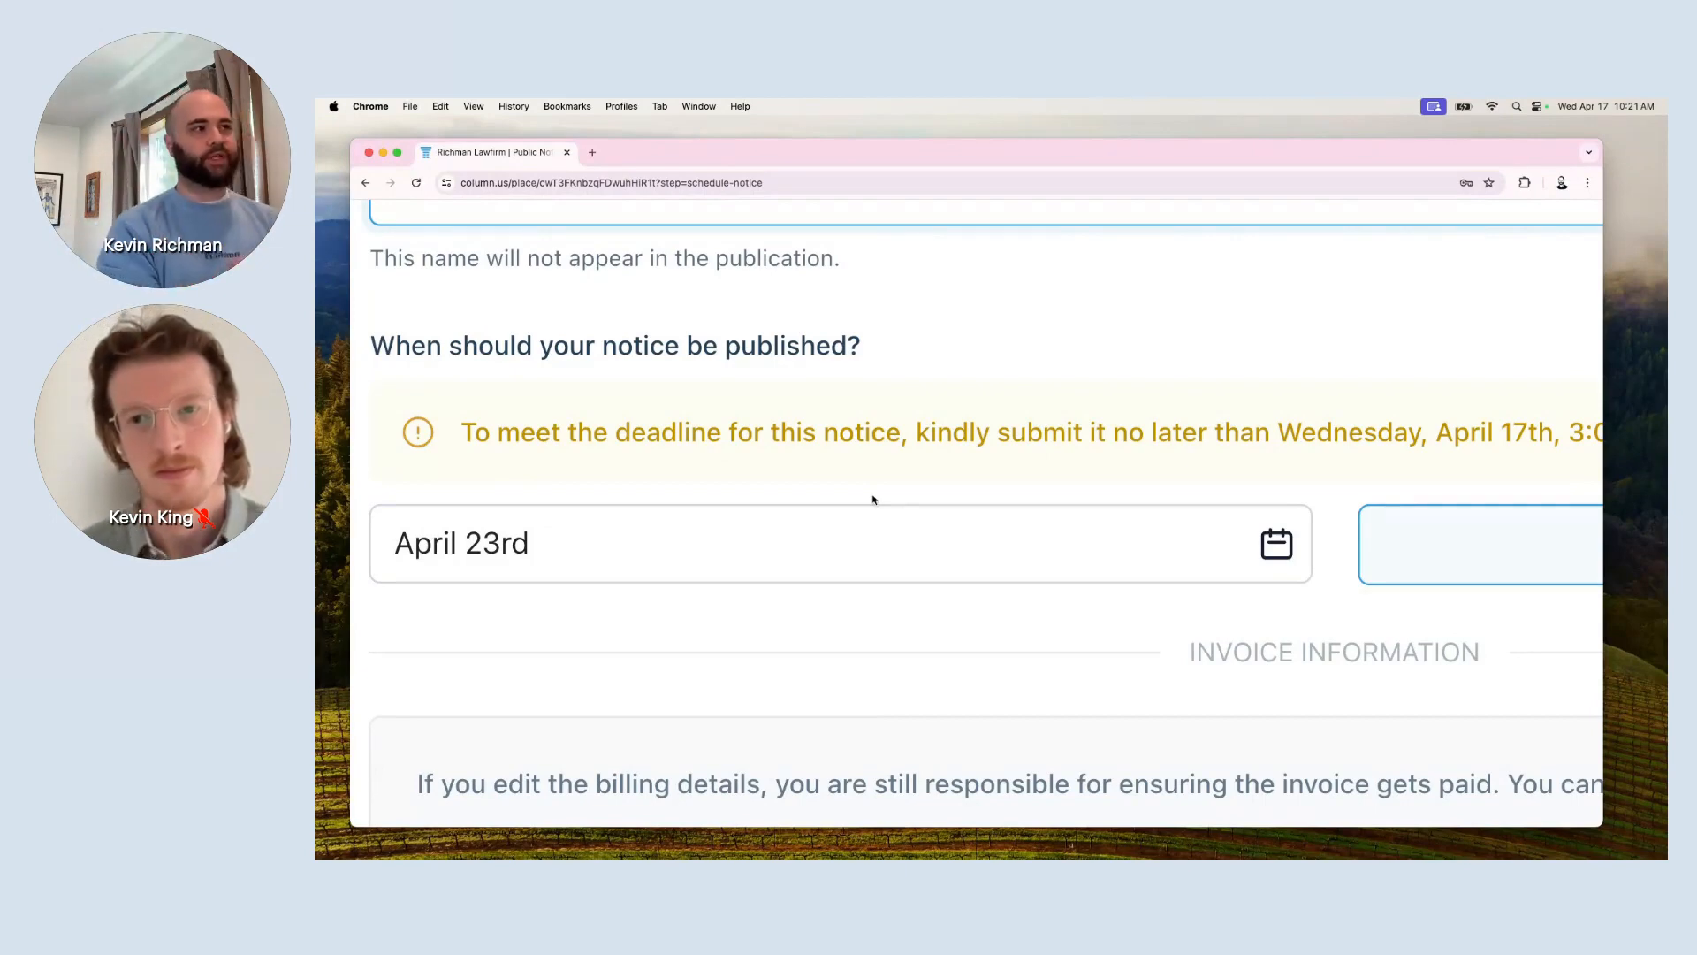
scroll(1015, 480, "right", 4)
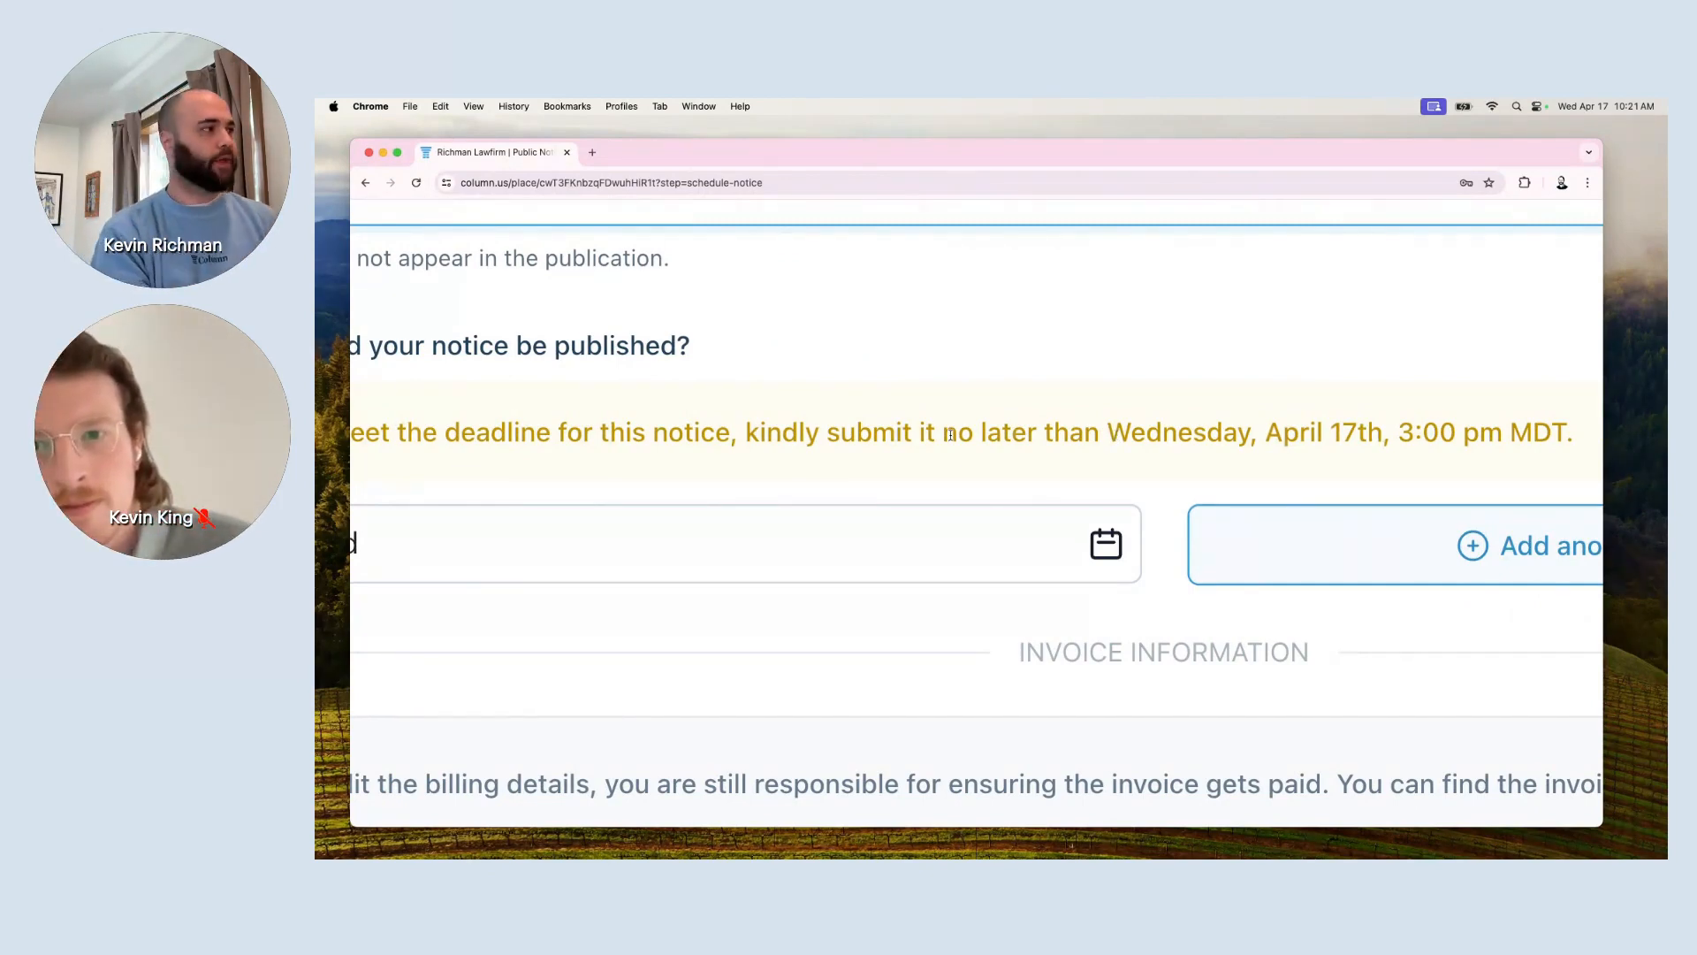
scroll(951, 435, "left", 1)
scroll(949, 435, "down", 2)
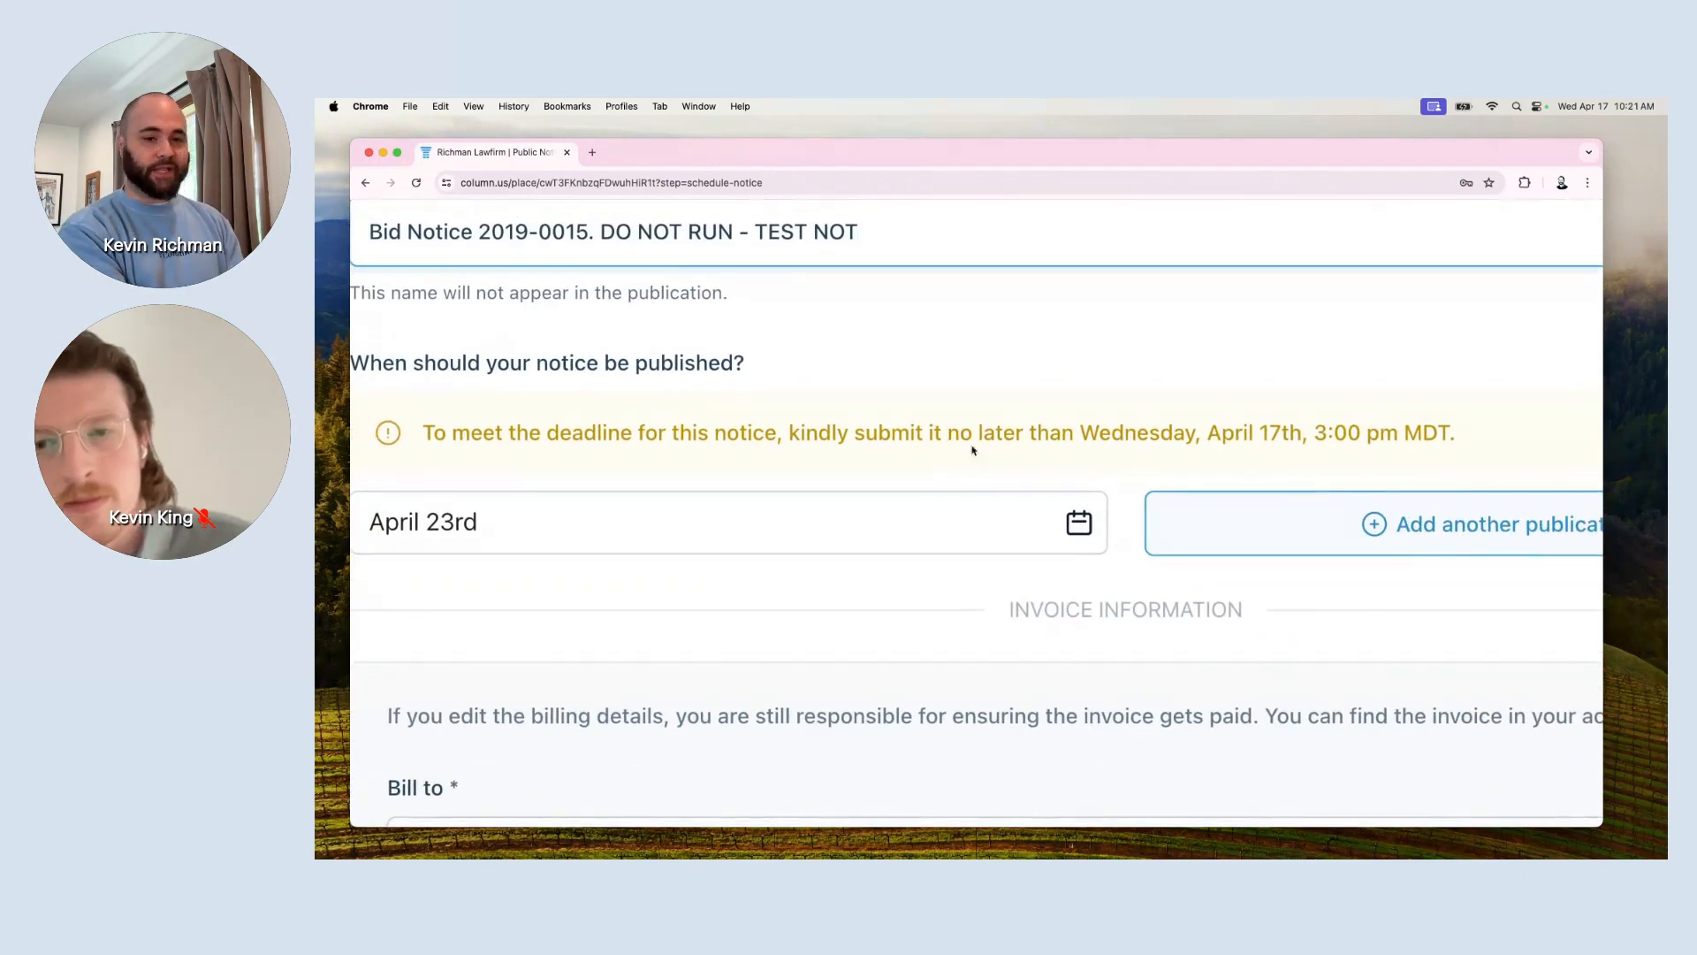
Set the first publication date to May 9, 2024.
scroll(878, 531, "left", 2)
left_click(807, 542)
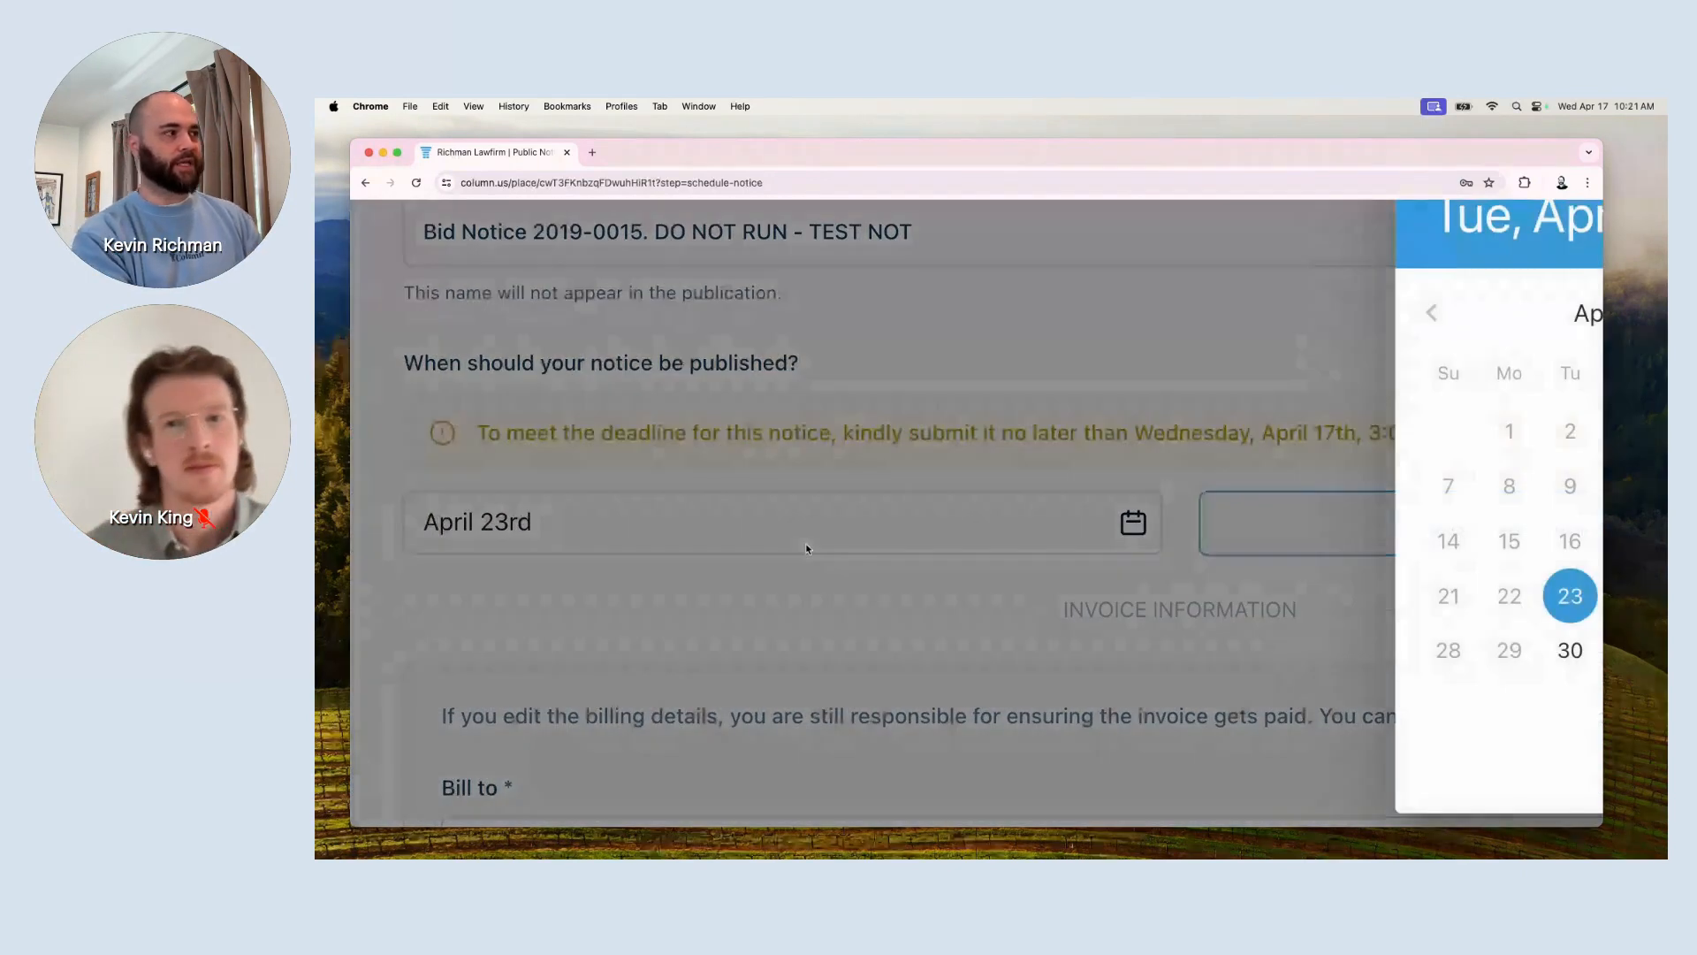
scroll(1279, 574, "down", 2)
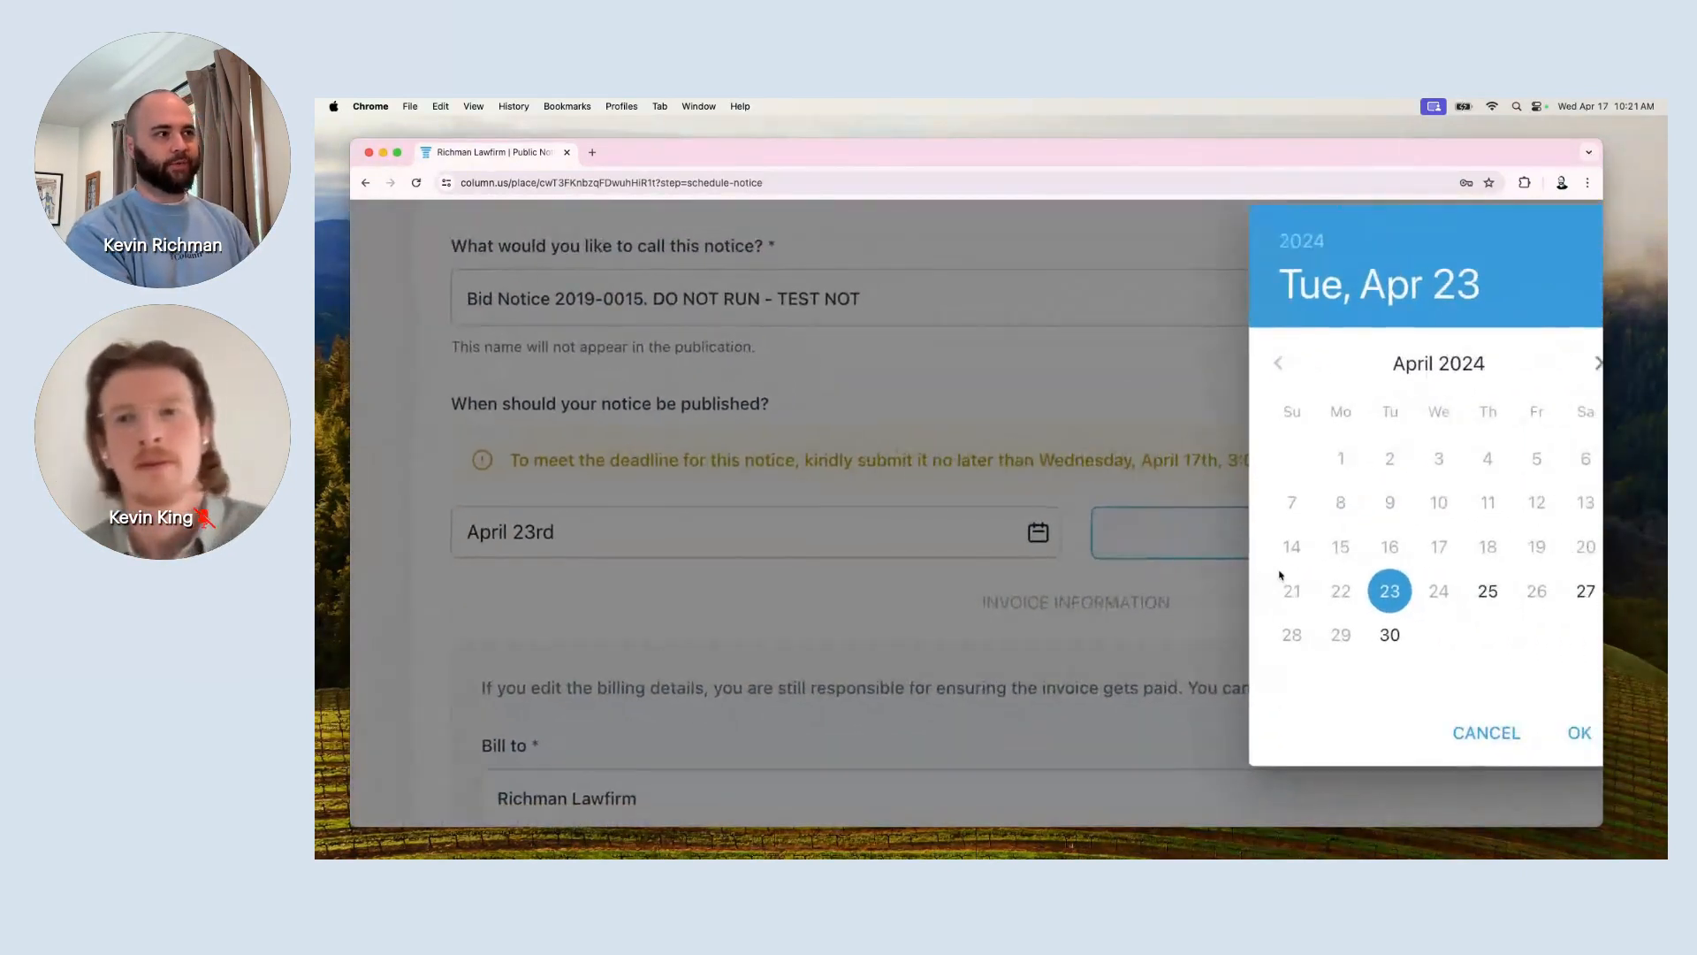
scroll(1279, 576, "right", 2)
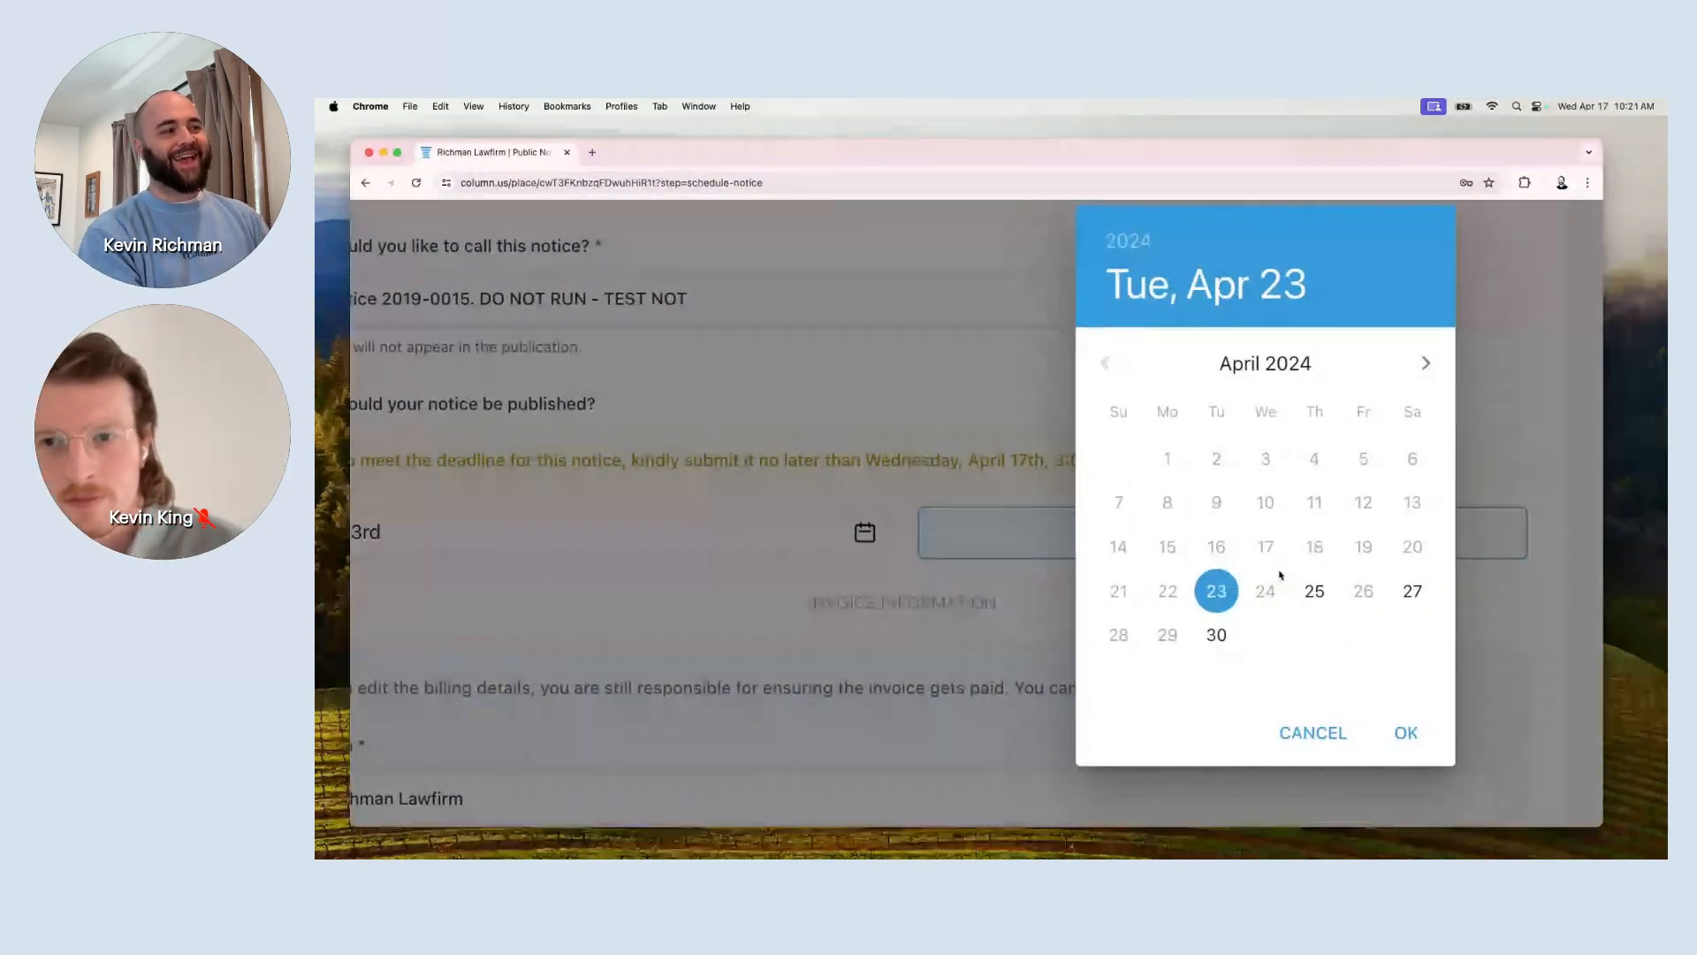
scroll(1279, 574, "up", 2)
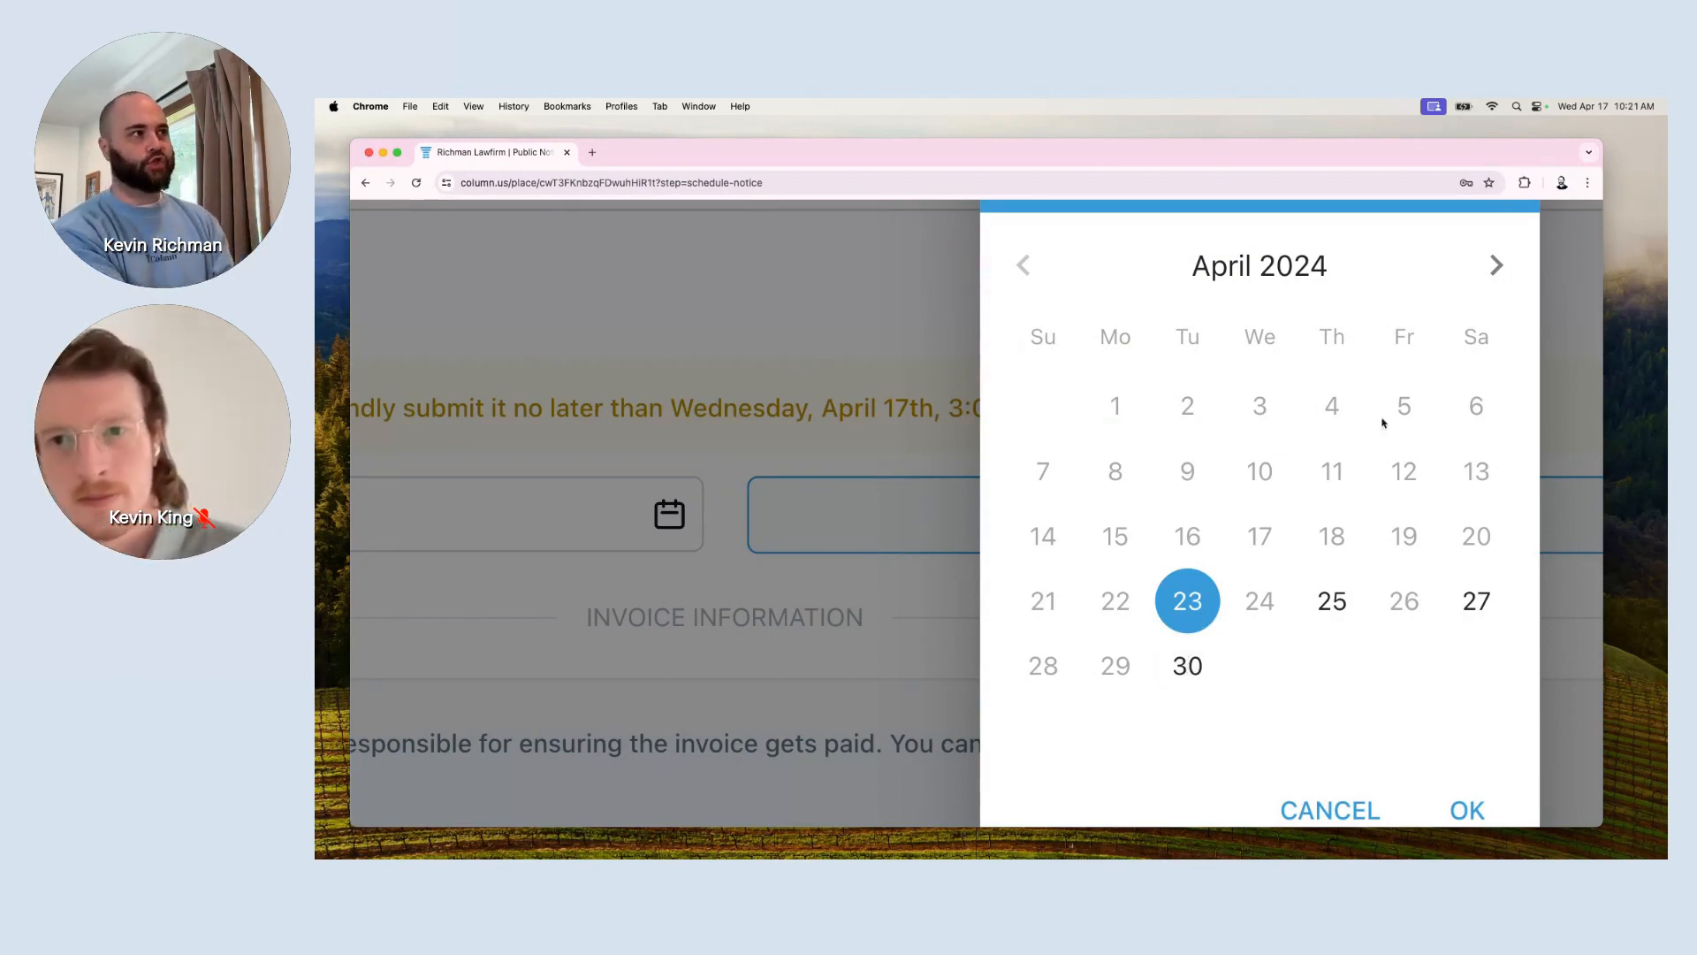
left_click(1496, 270)
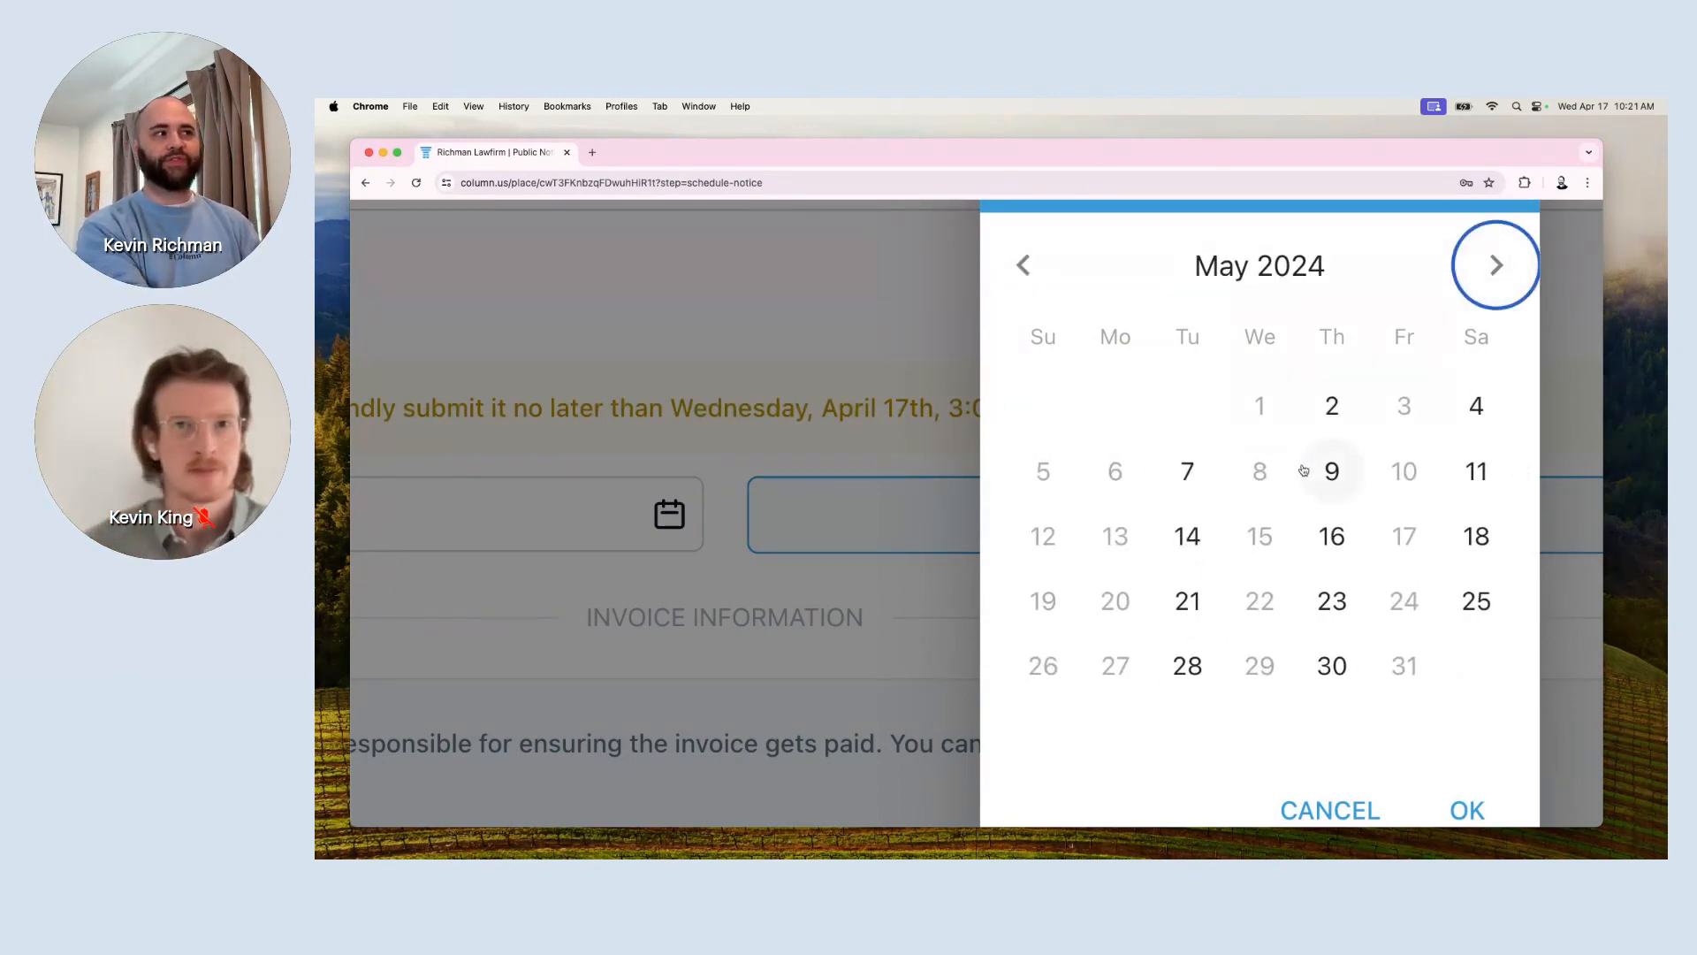
left_click(1313, 470)
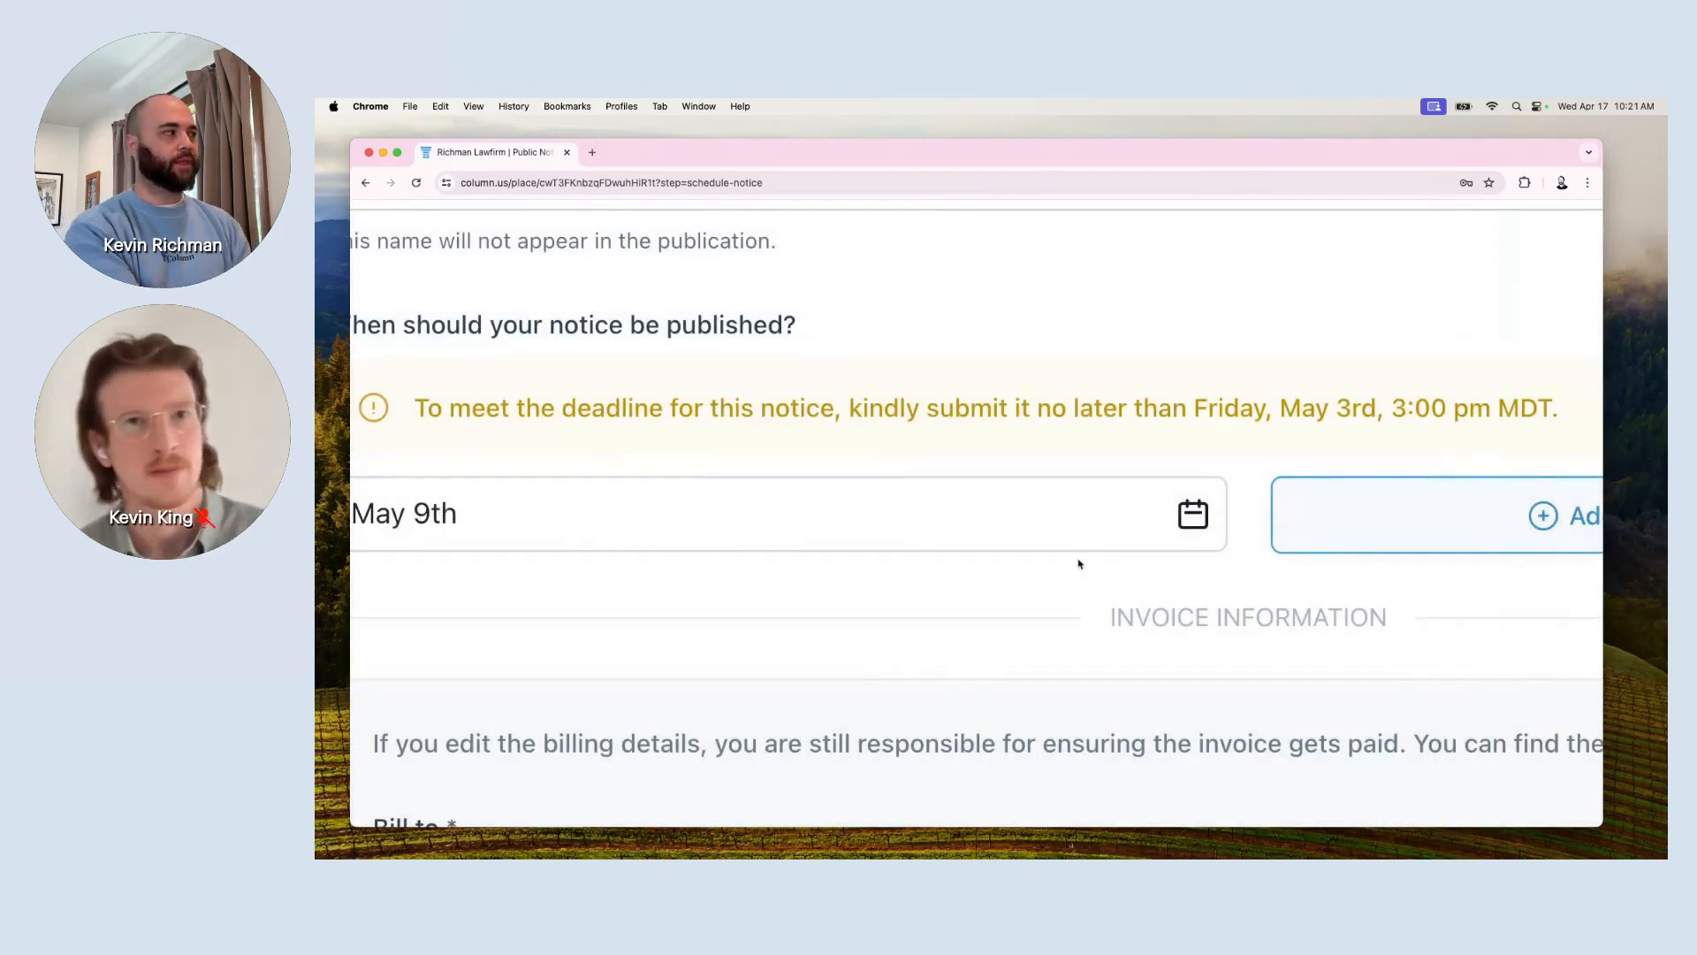
scroll(1079, 564, "down", 4)
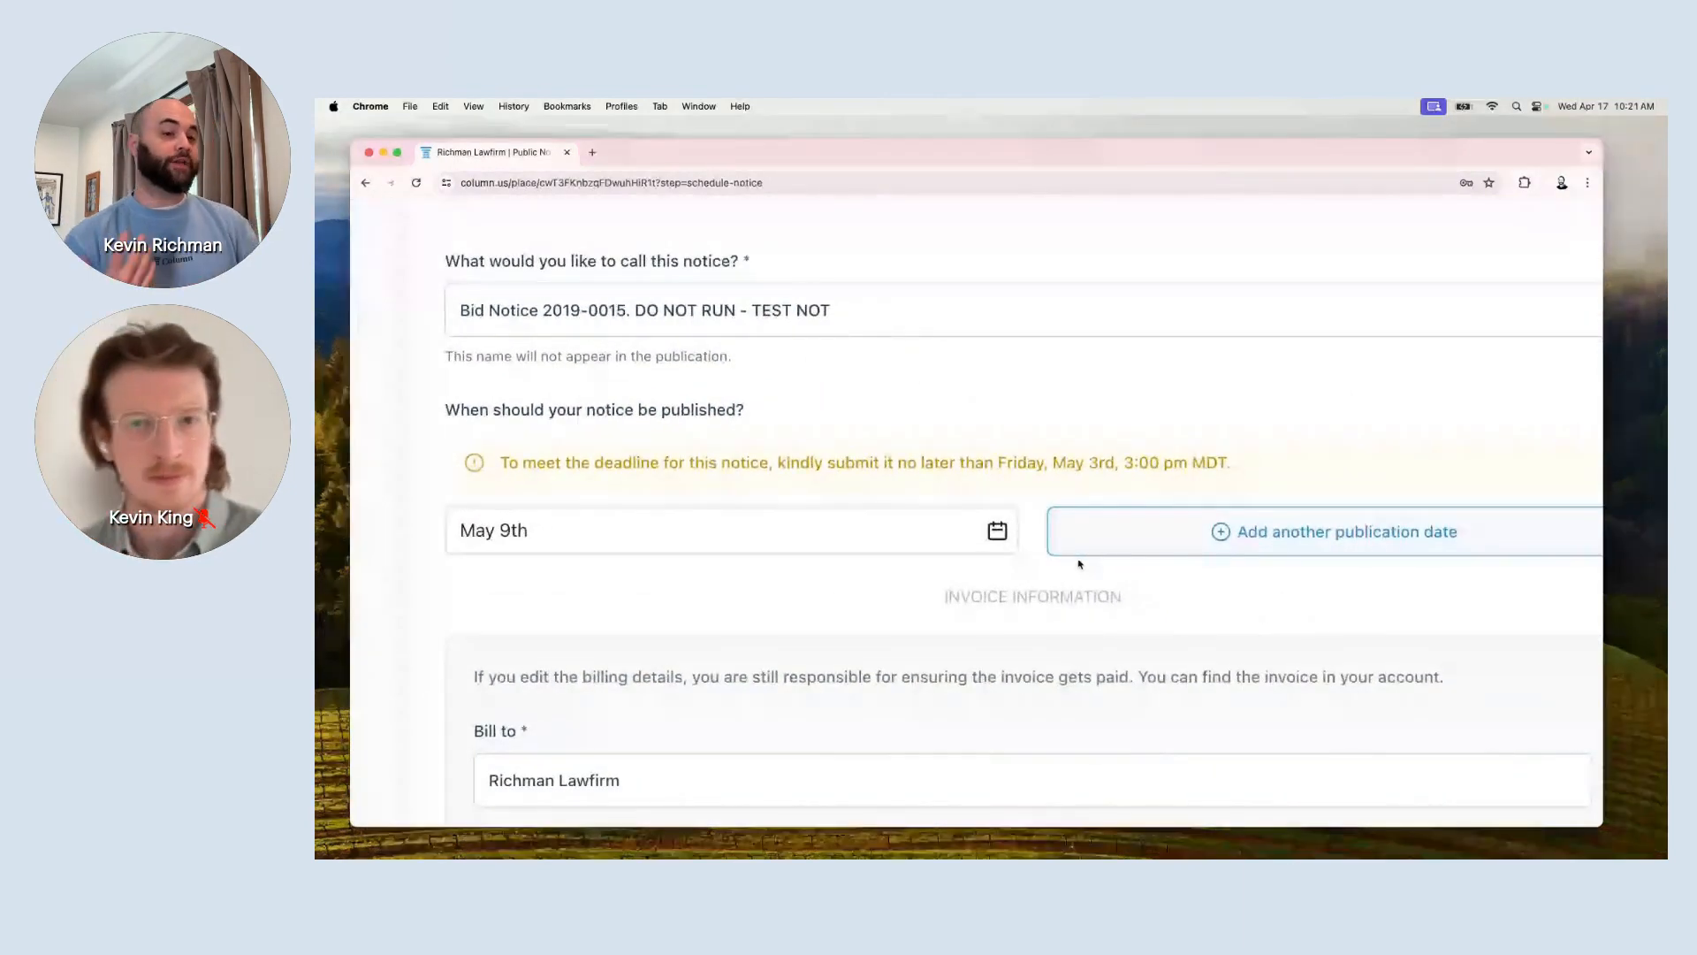
Add a second publication date of May 11, removing the extra May 14 date.
left_click(1290, 545)
left_click(935, 606)
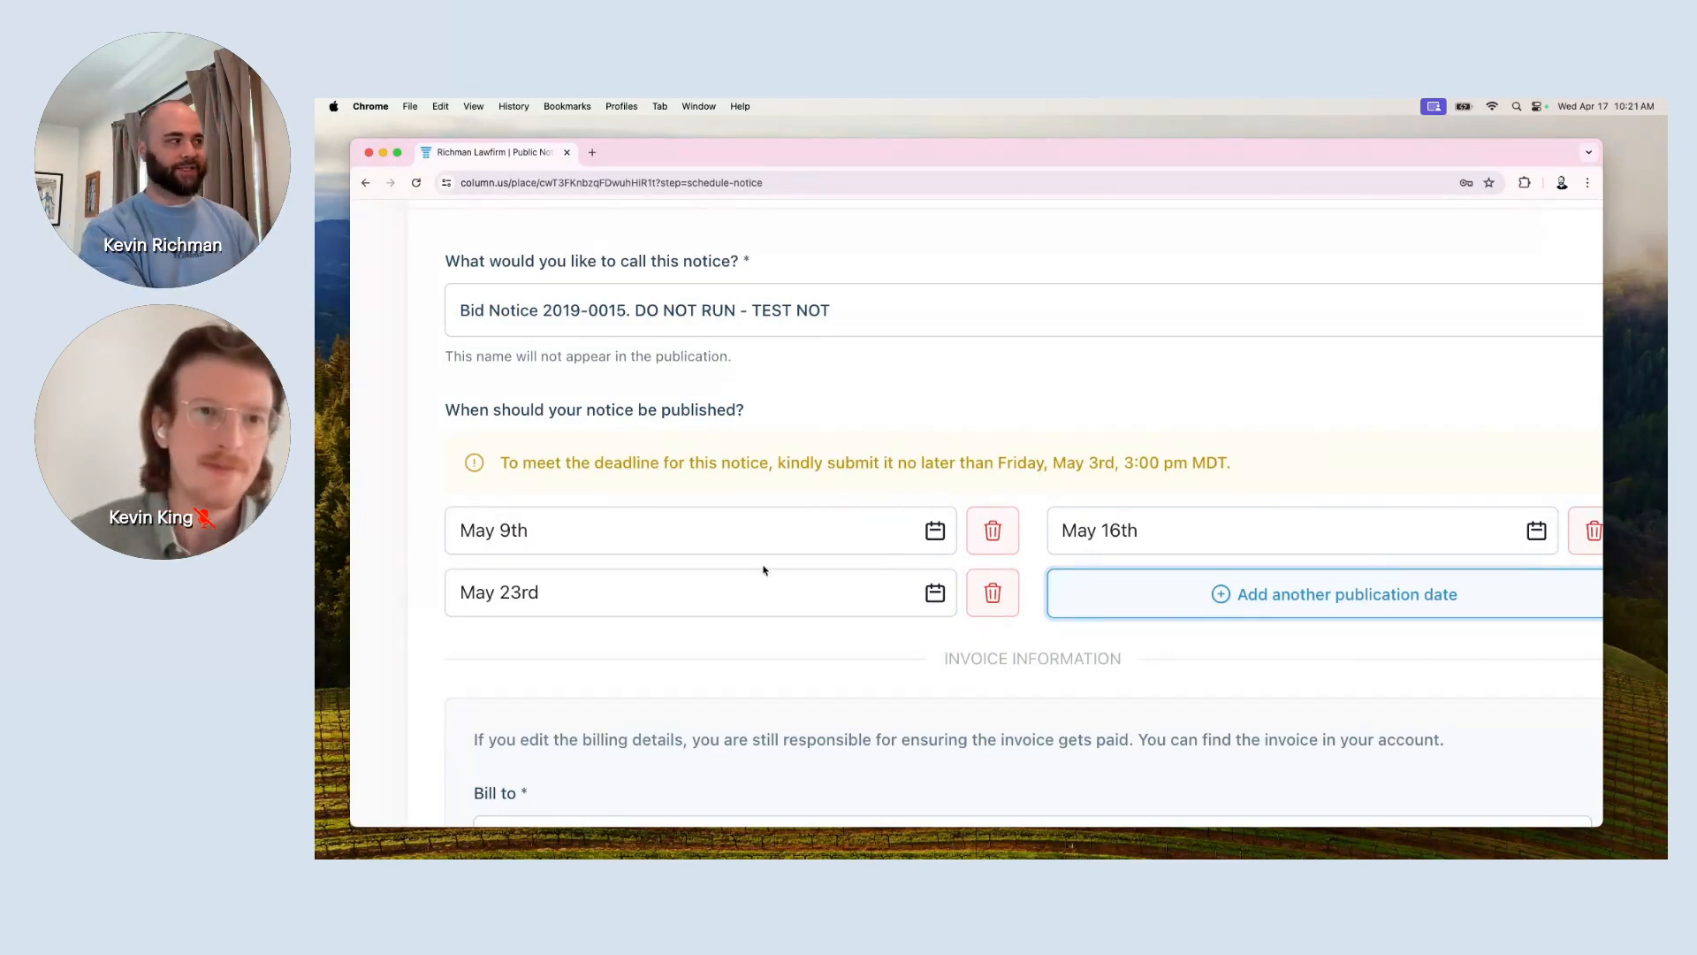
left_click(1110, 538)
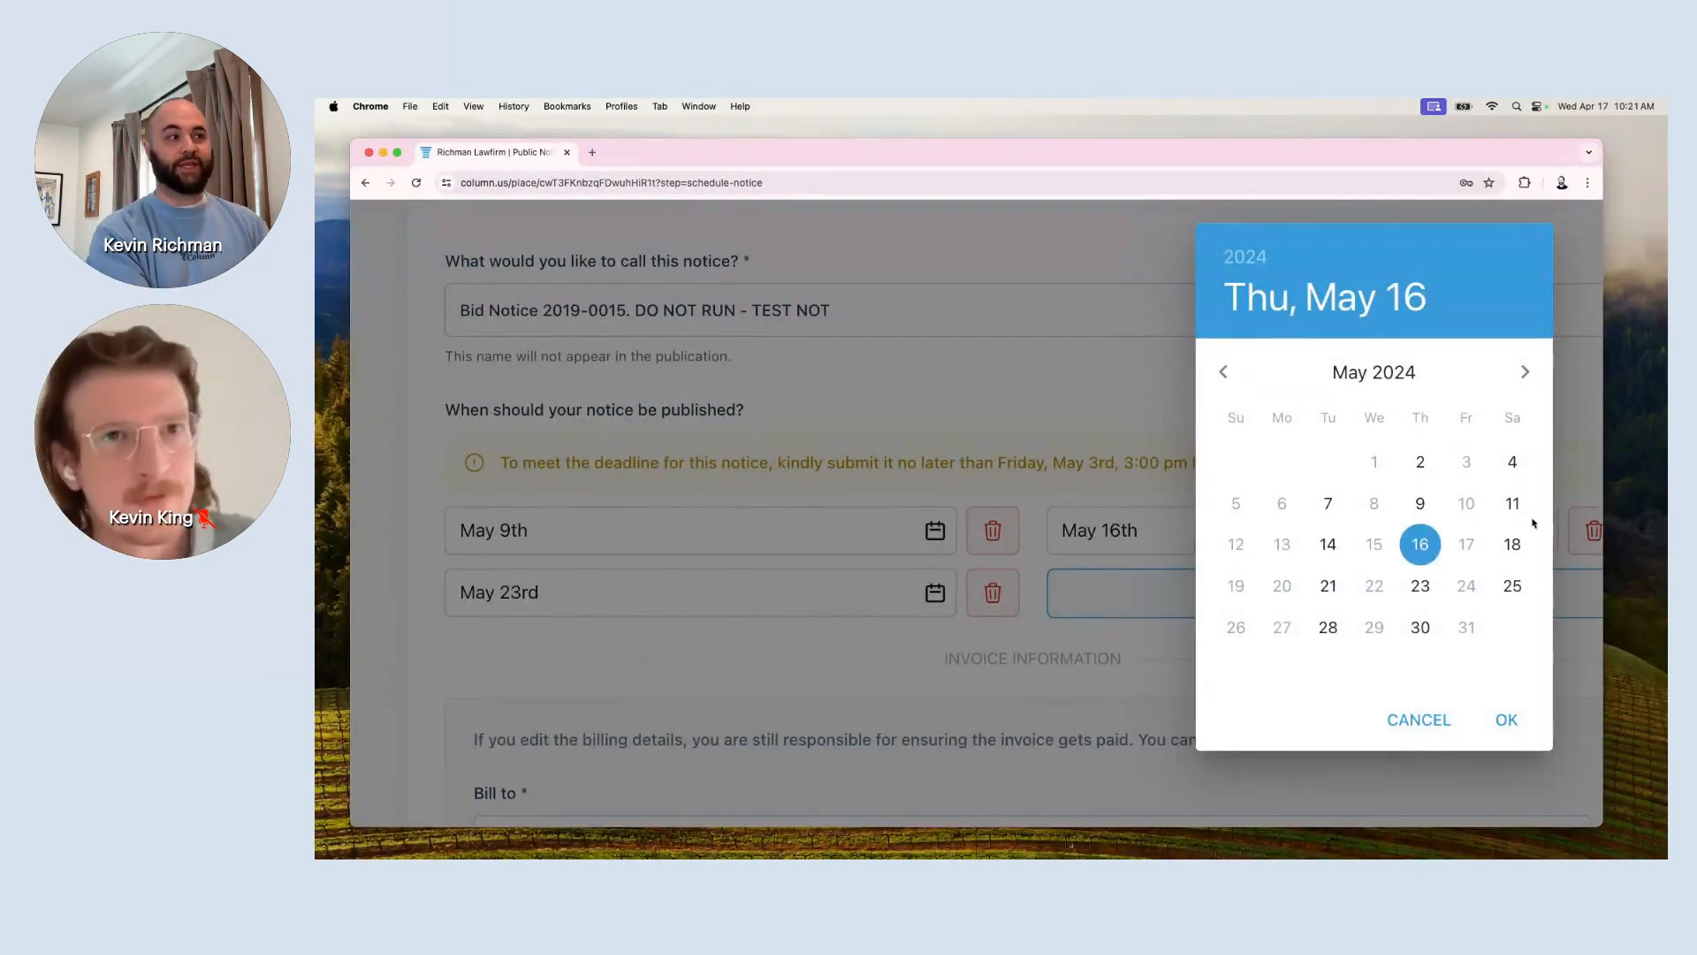
left_click(1506, 511)
left_click(800, 611)
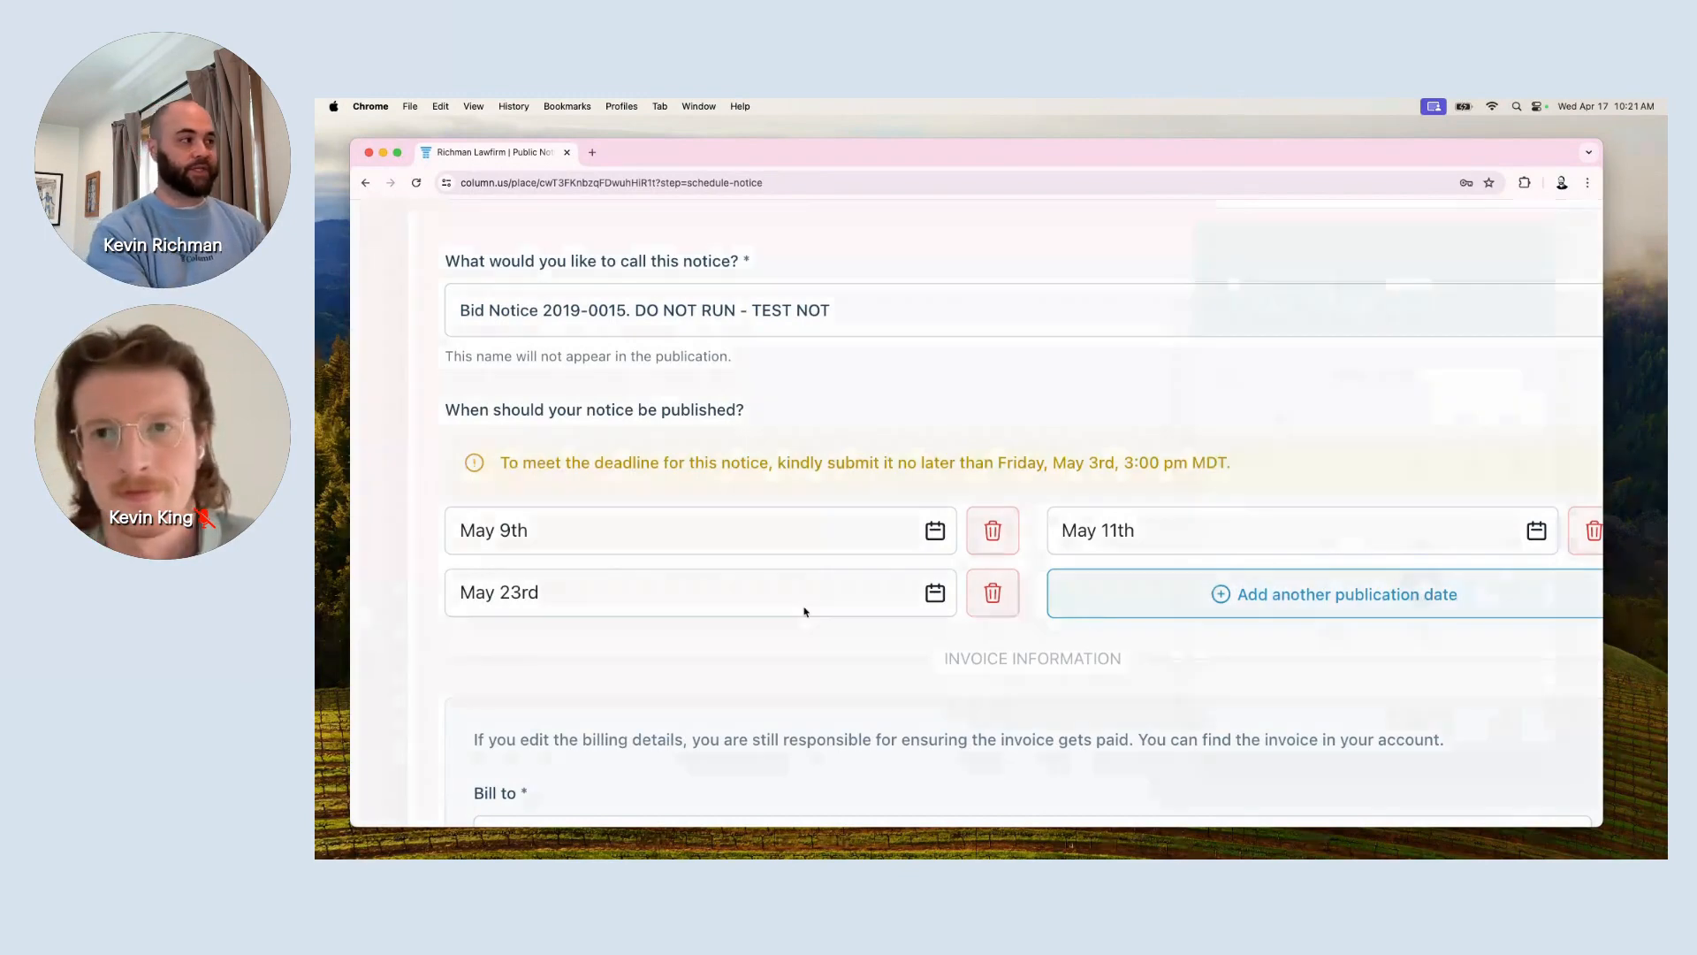
left_click(1328, 546)
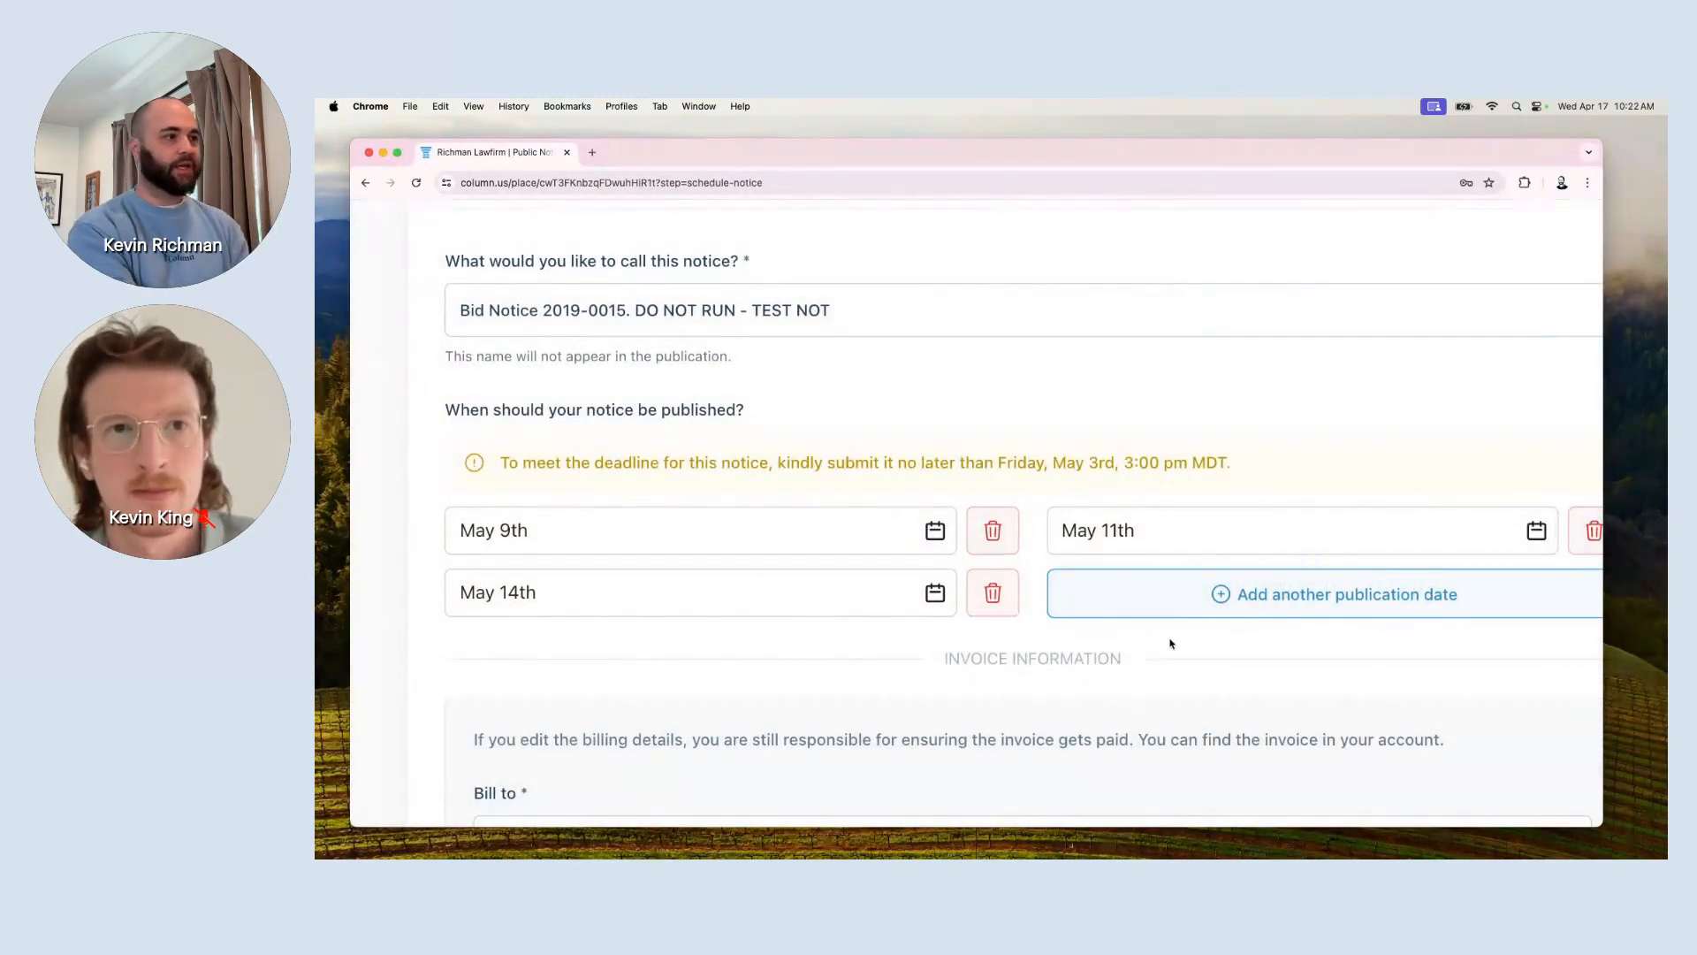
scroll(1171, 646, "right", 1)
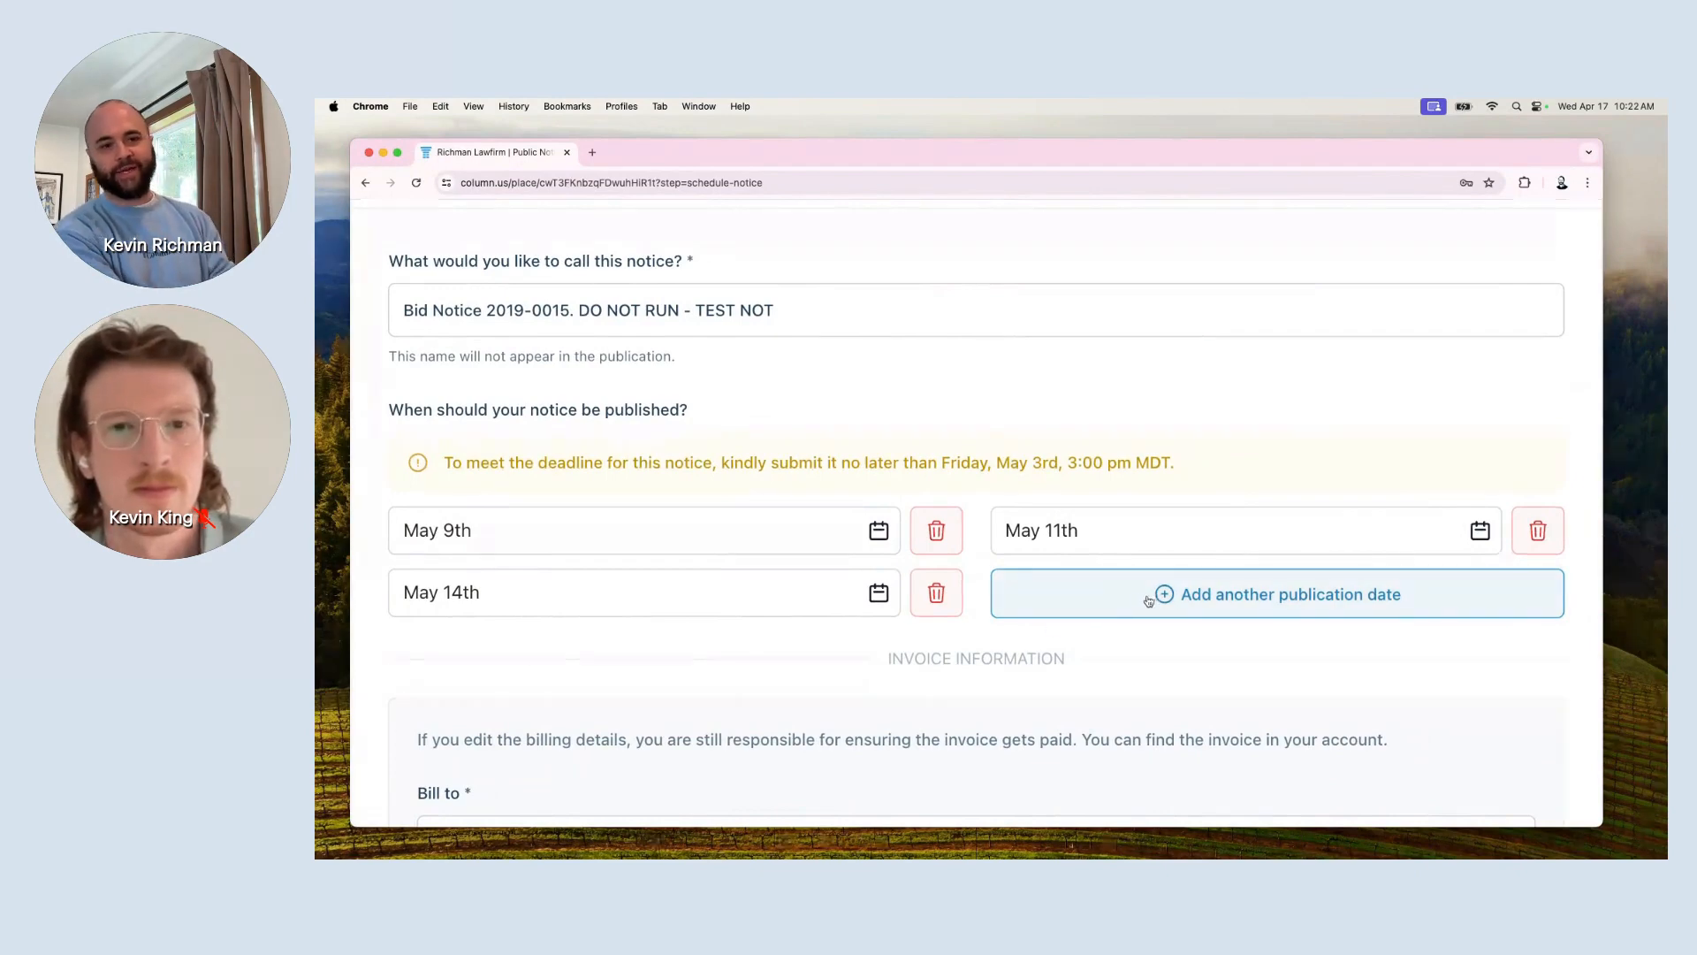
left_click(934, 605)
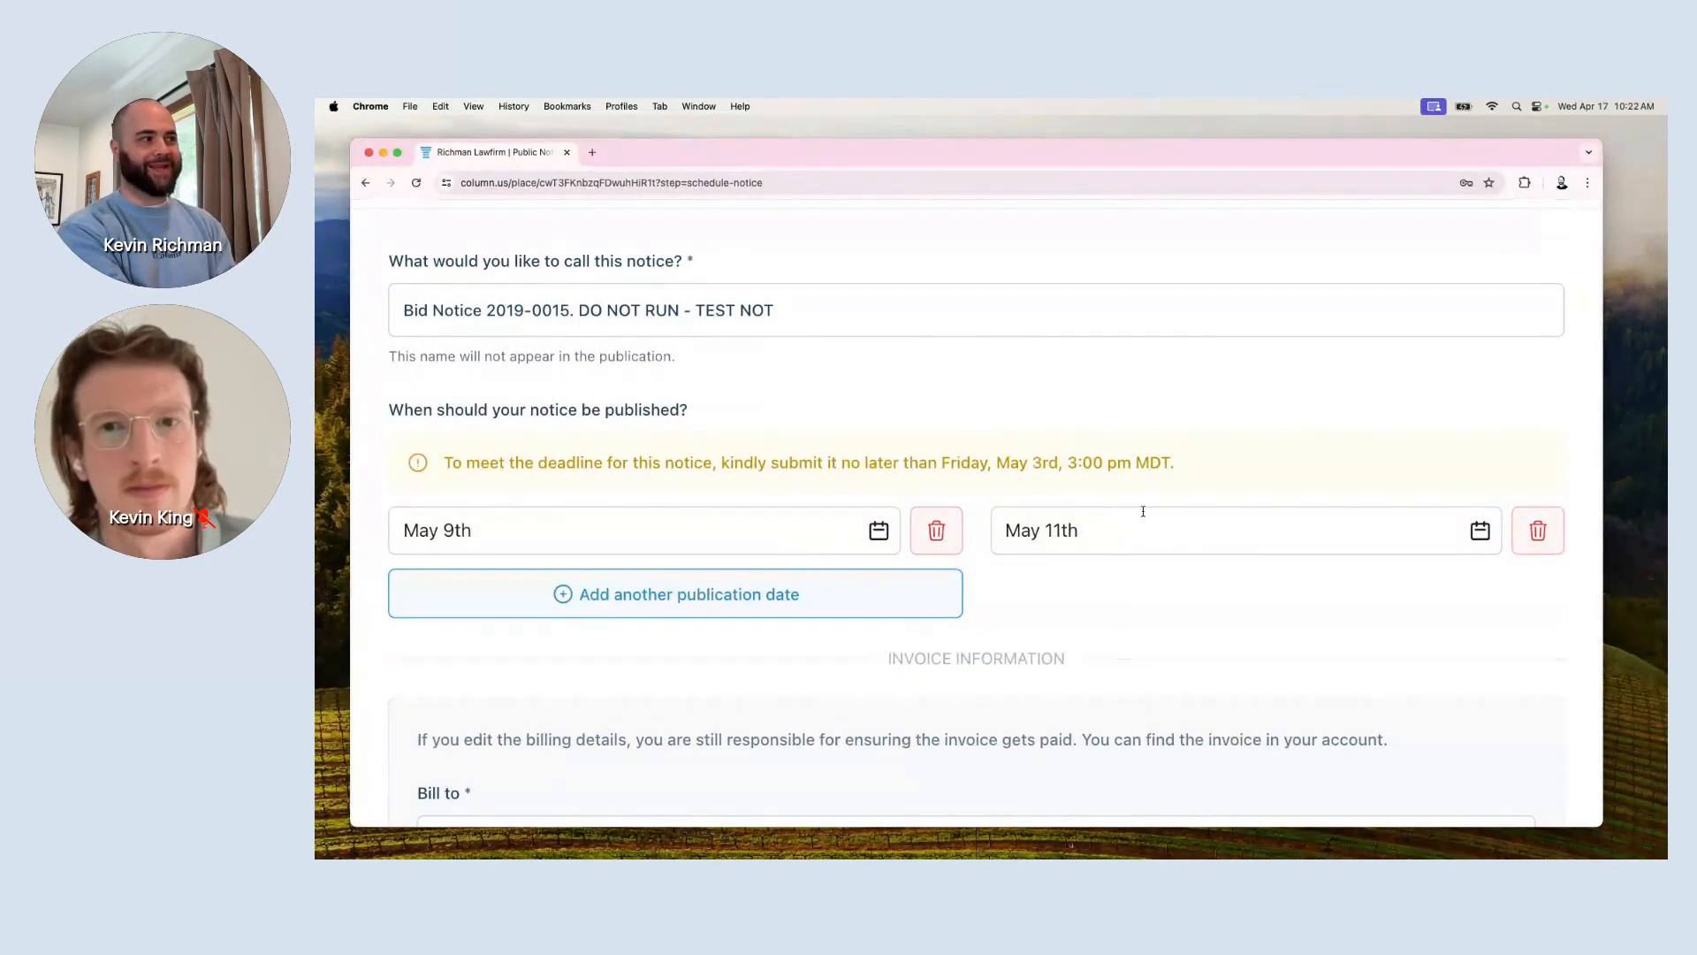
Select and clear the Friday, May 3rd, 3:00 pm MDT deadline text.
scroll(1137, 545, "down", 1)
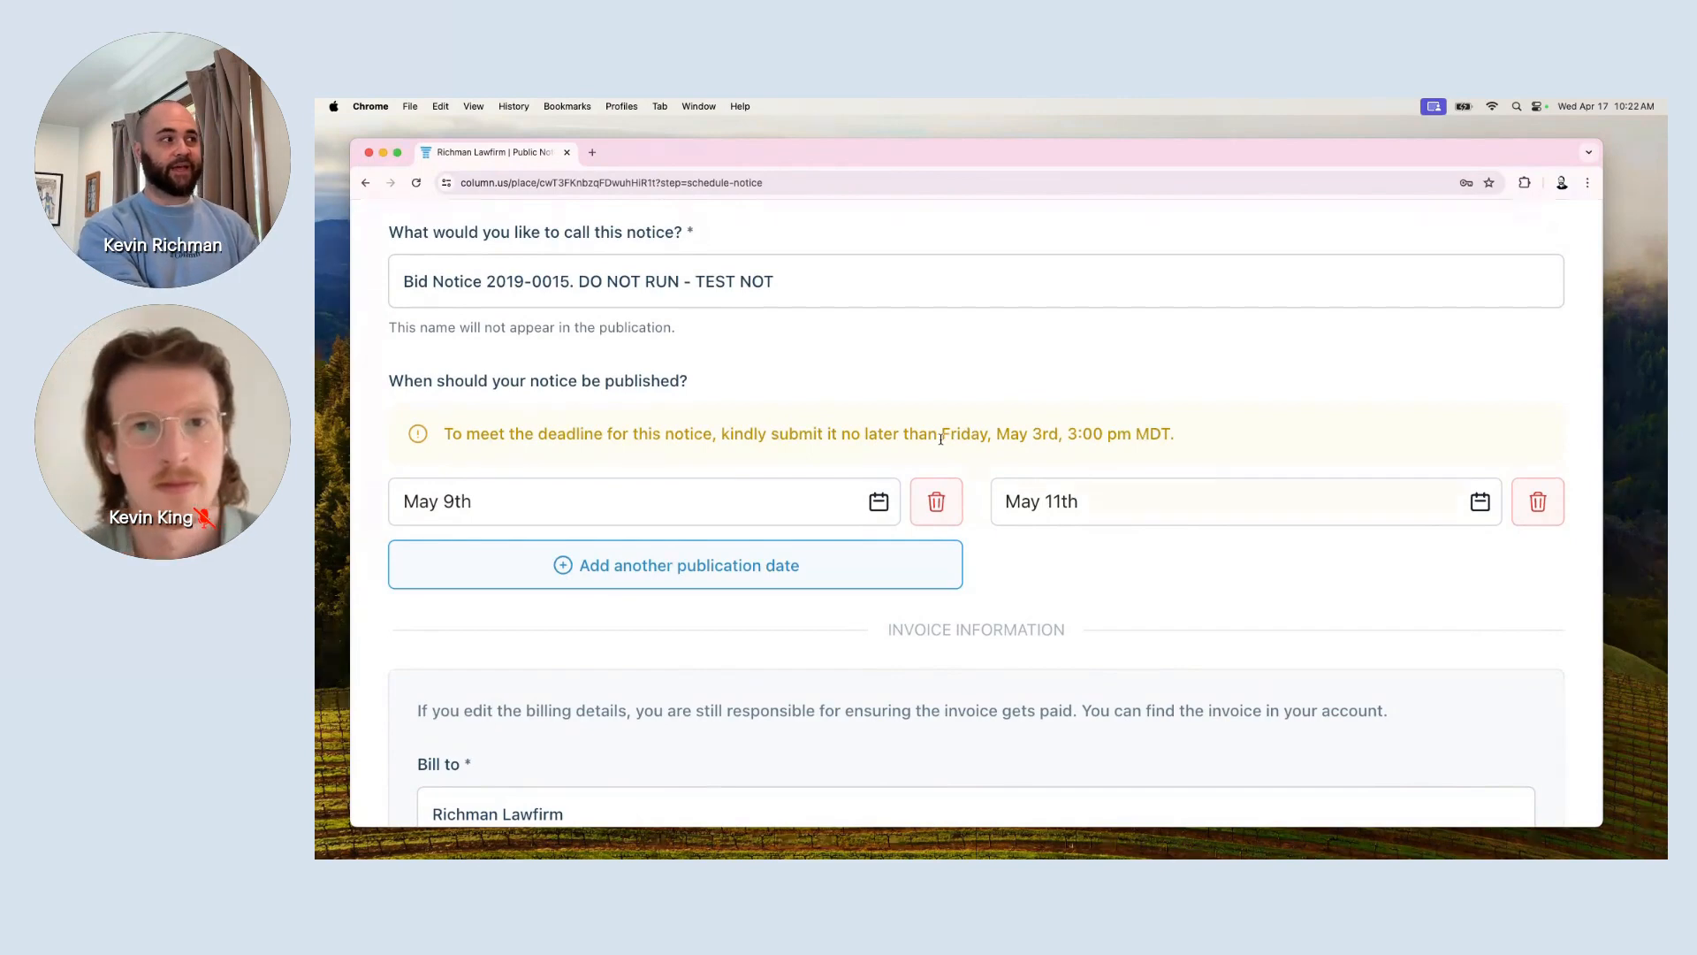
scroll(940, 438, "up", 3)
left_click_drag(941, 433, 1290, 445)
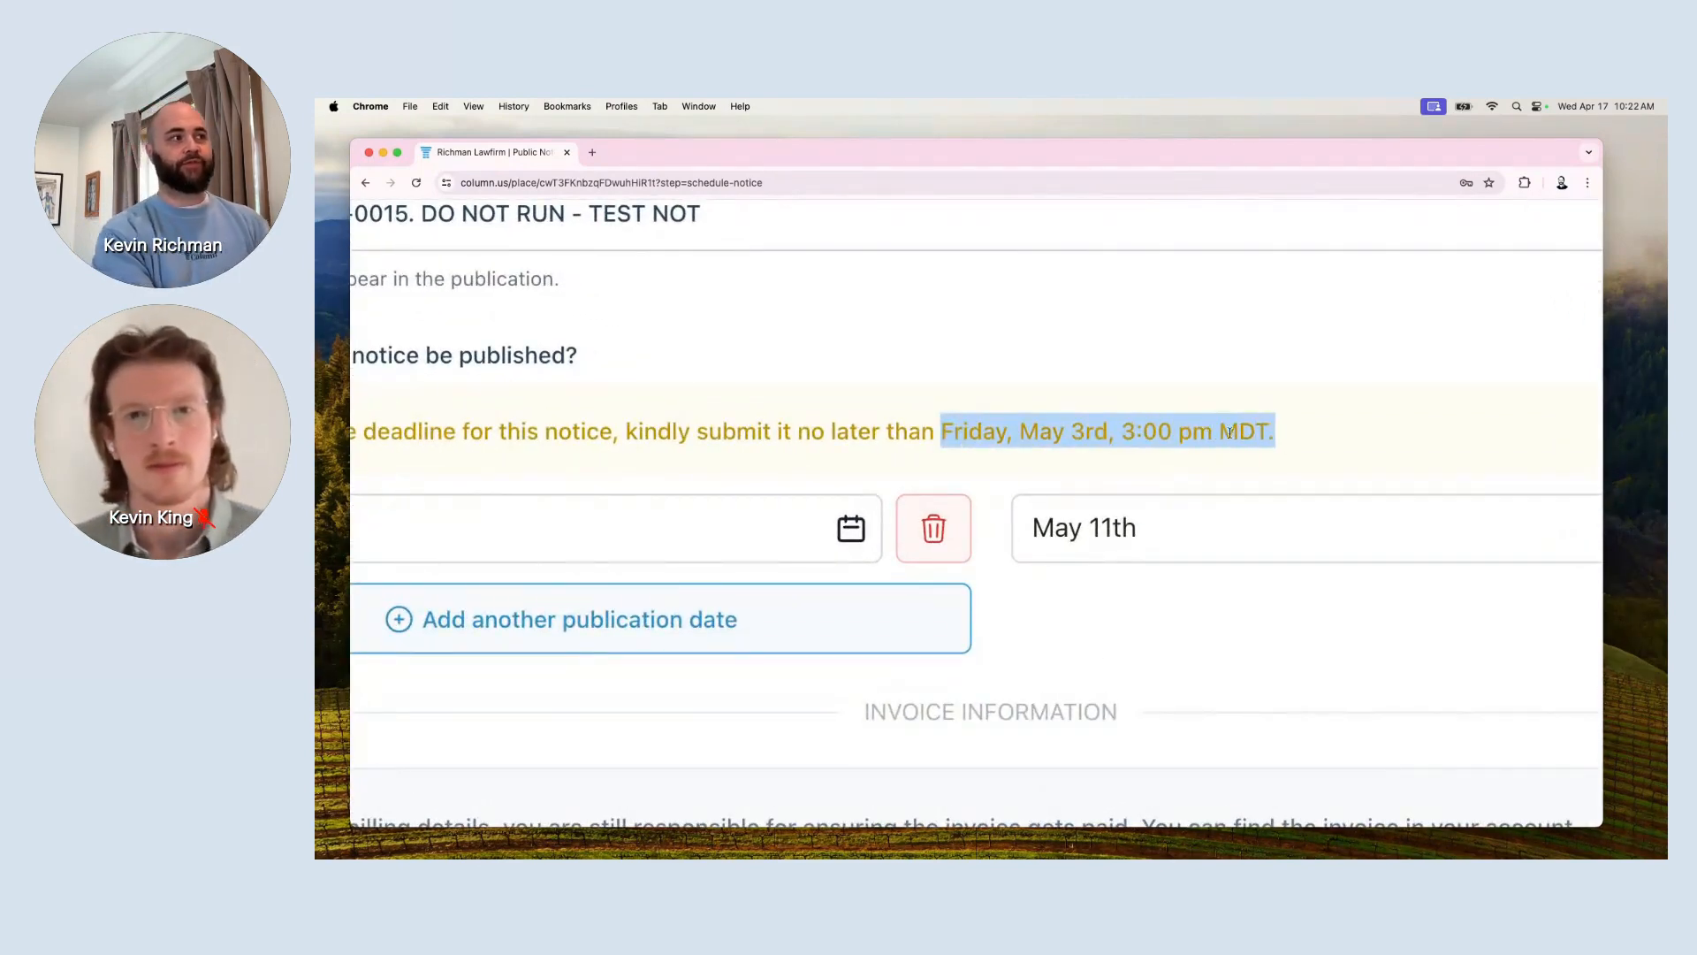
left_click(1175, 475)
scroll(1174, 475, "down", 3)
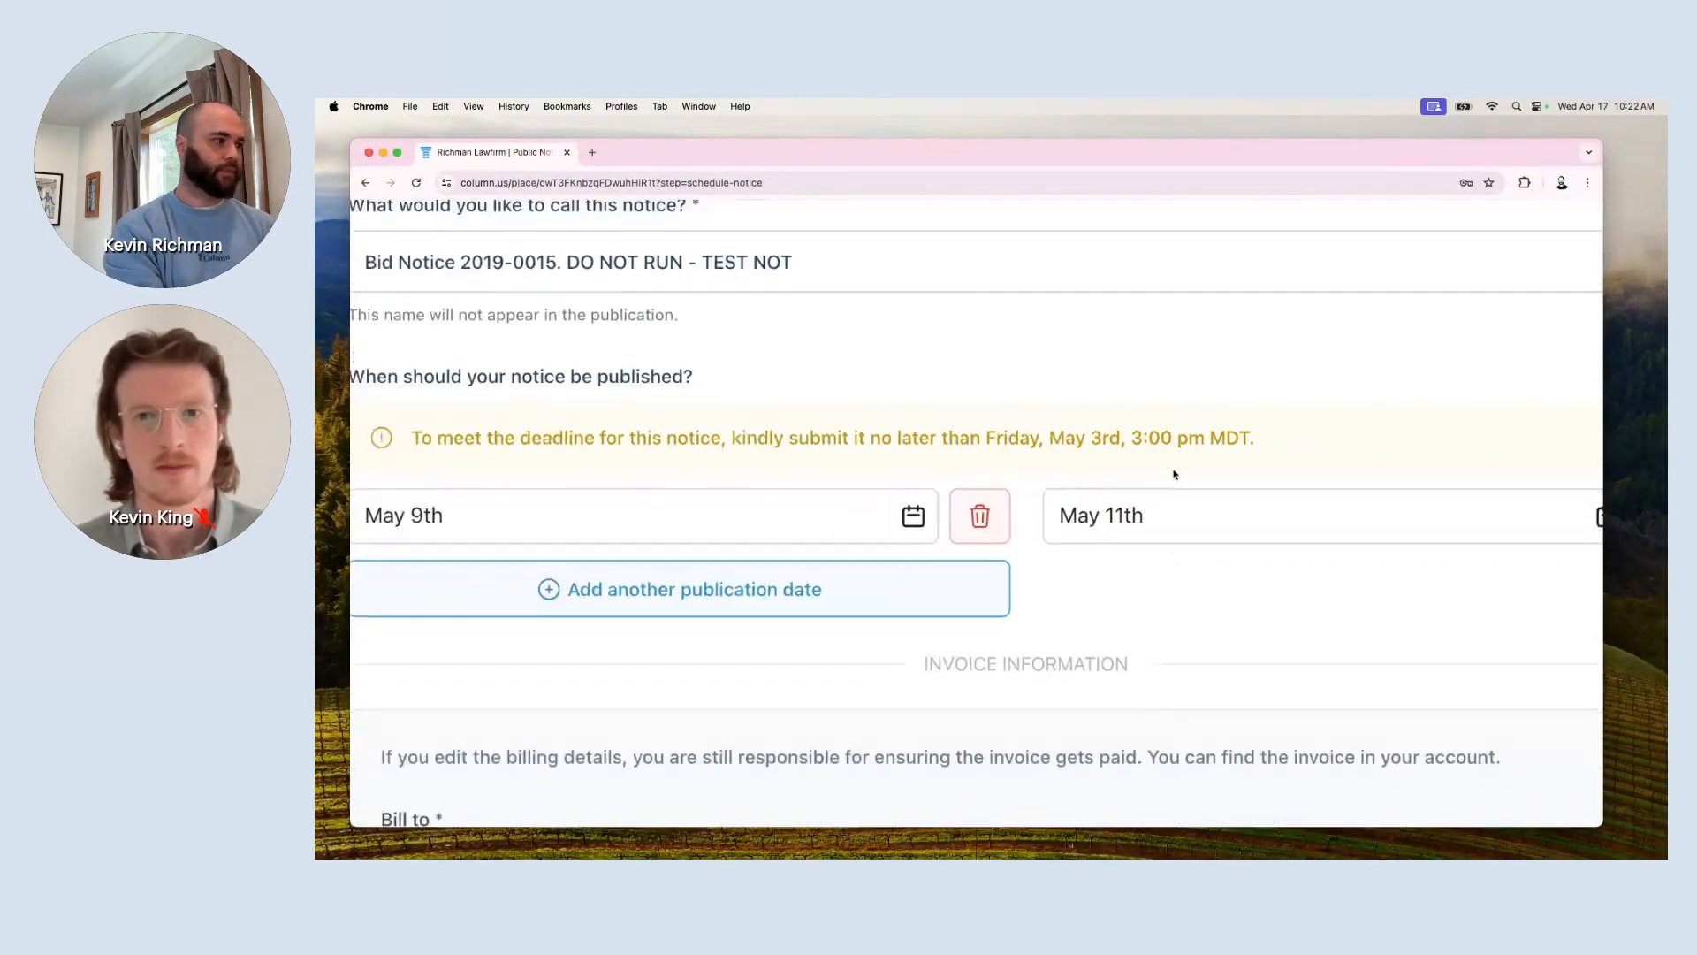
scroll(1175, 475, "down", 2)
scroll(1174, 475, "down", 2)
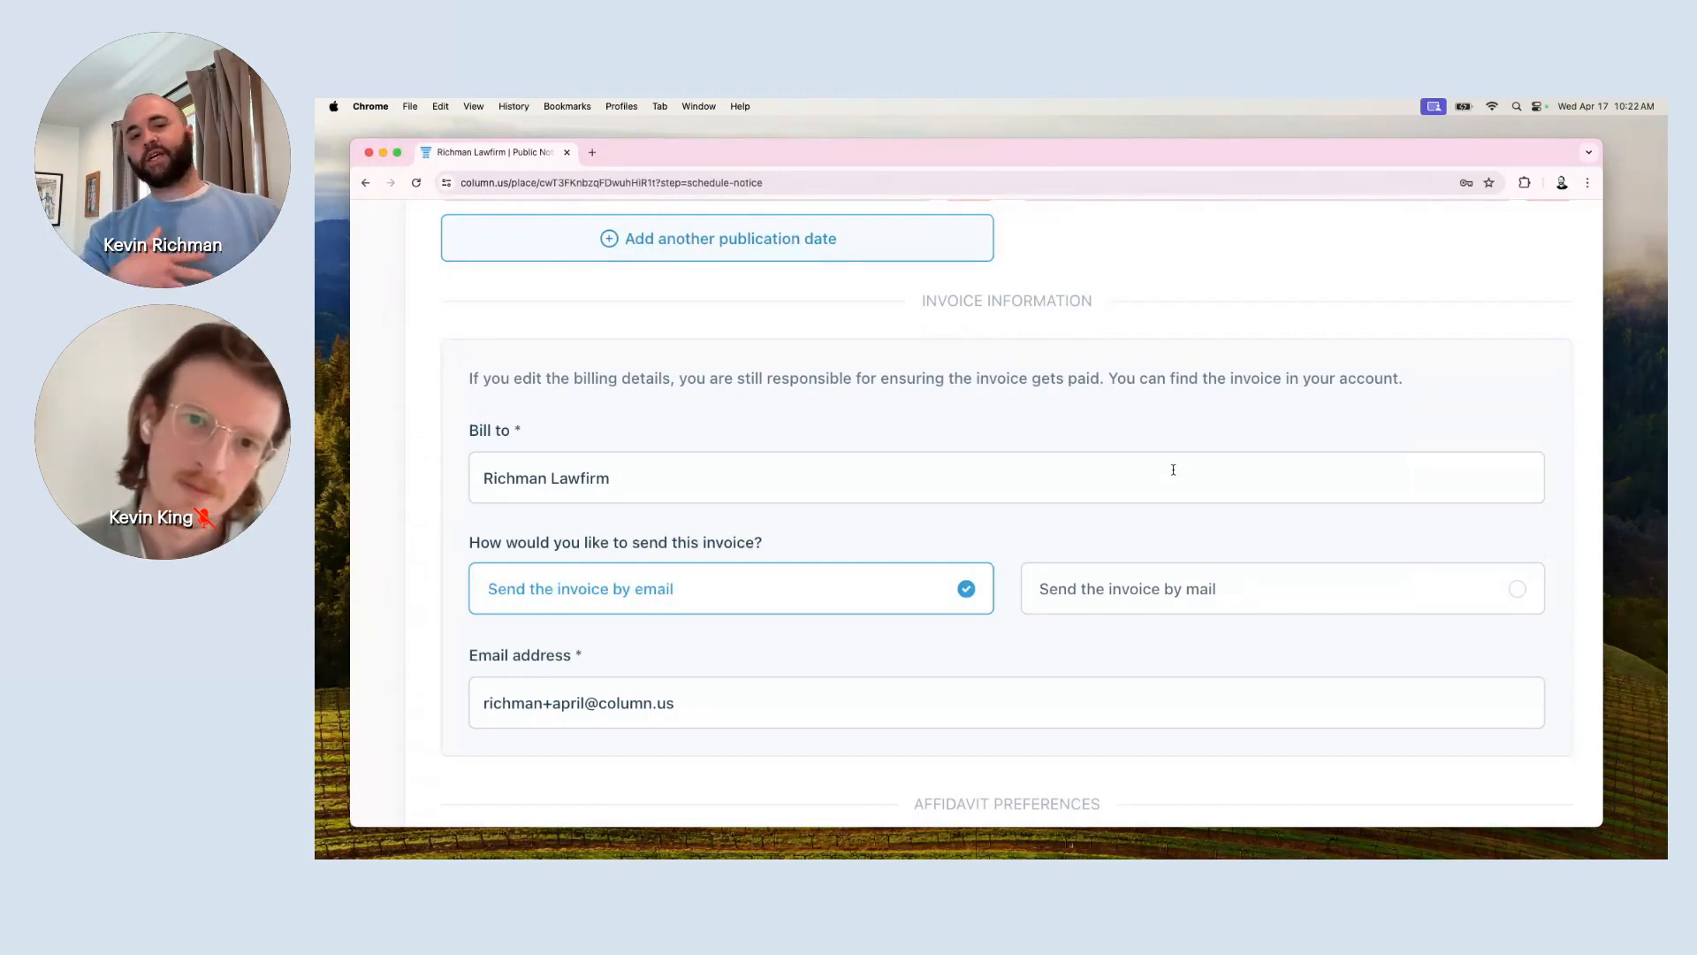
scroll(1173, 469, "down", 1)
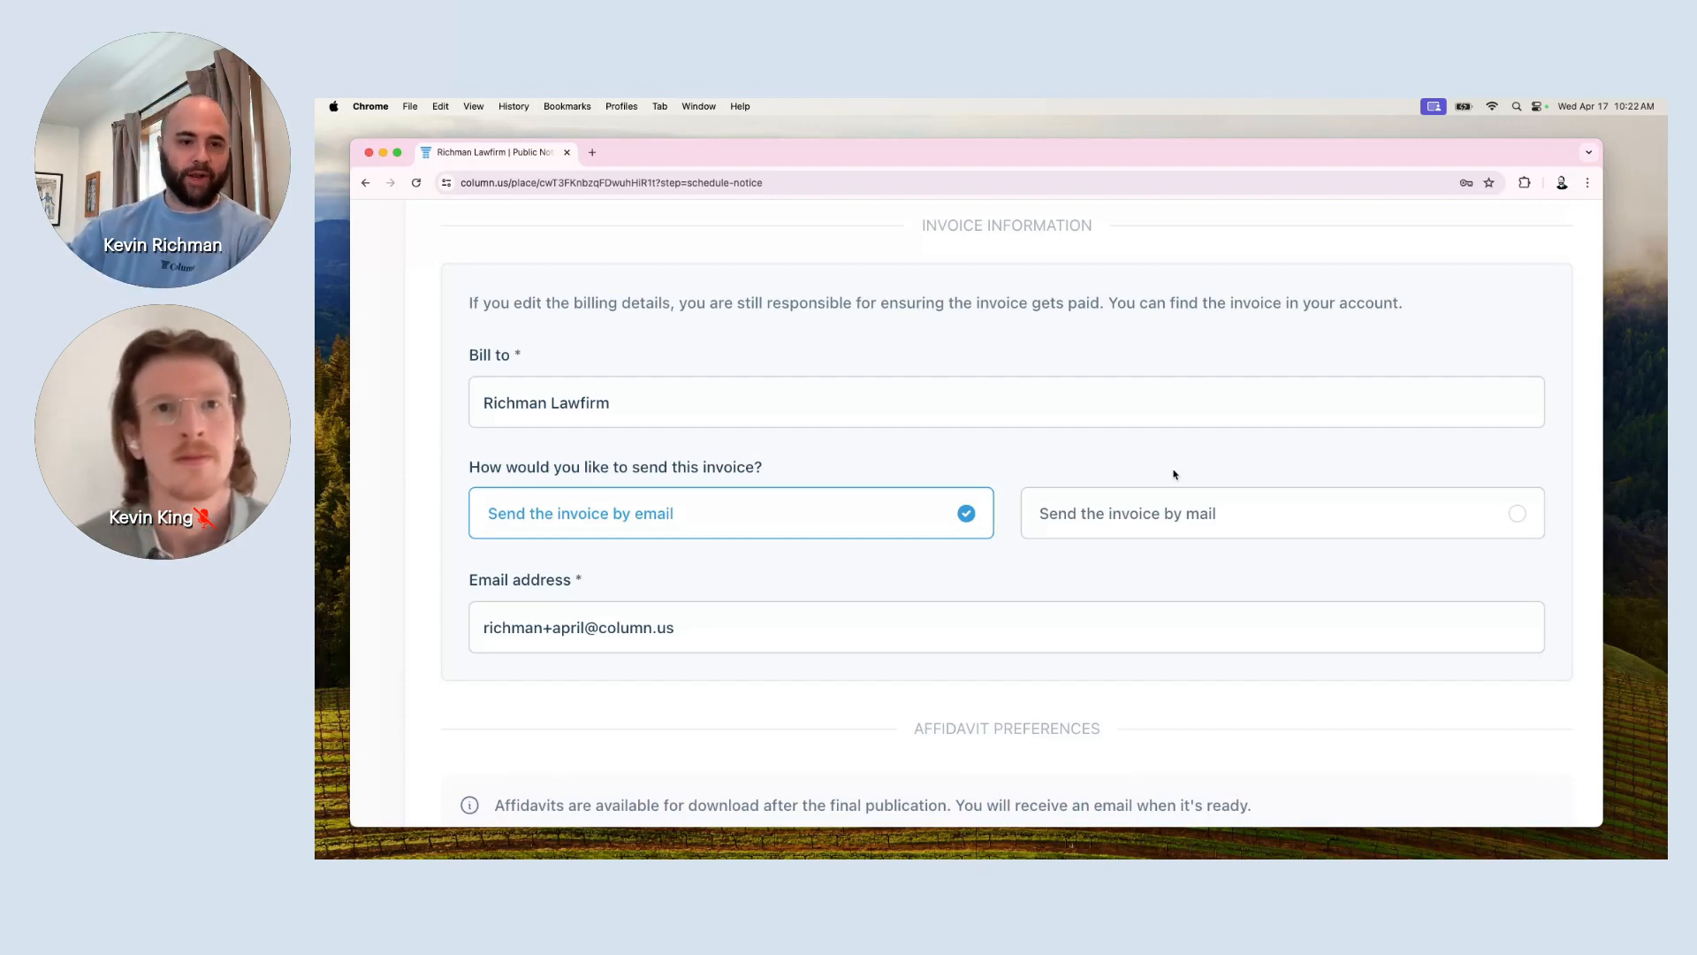
double_click(1089, 407)
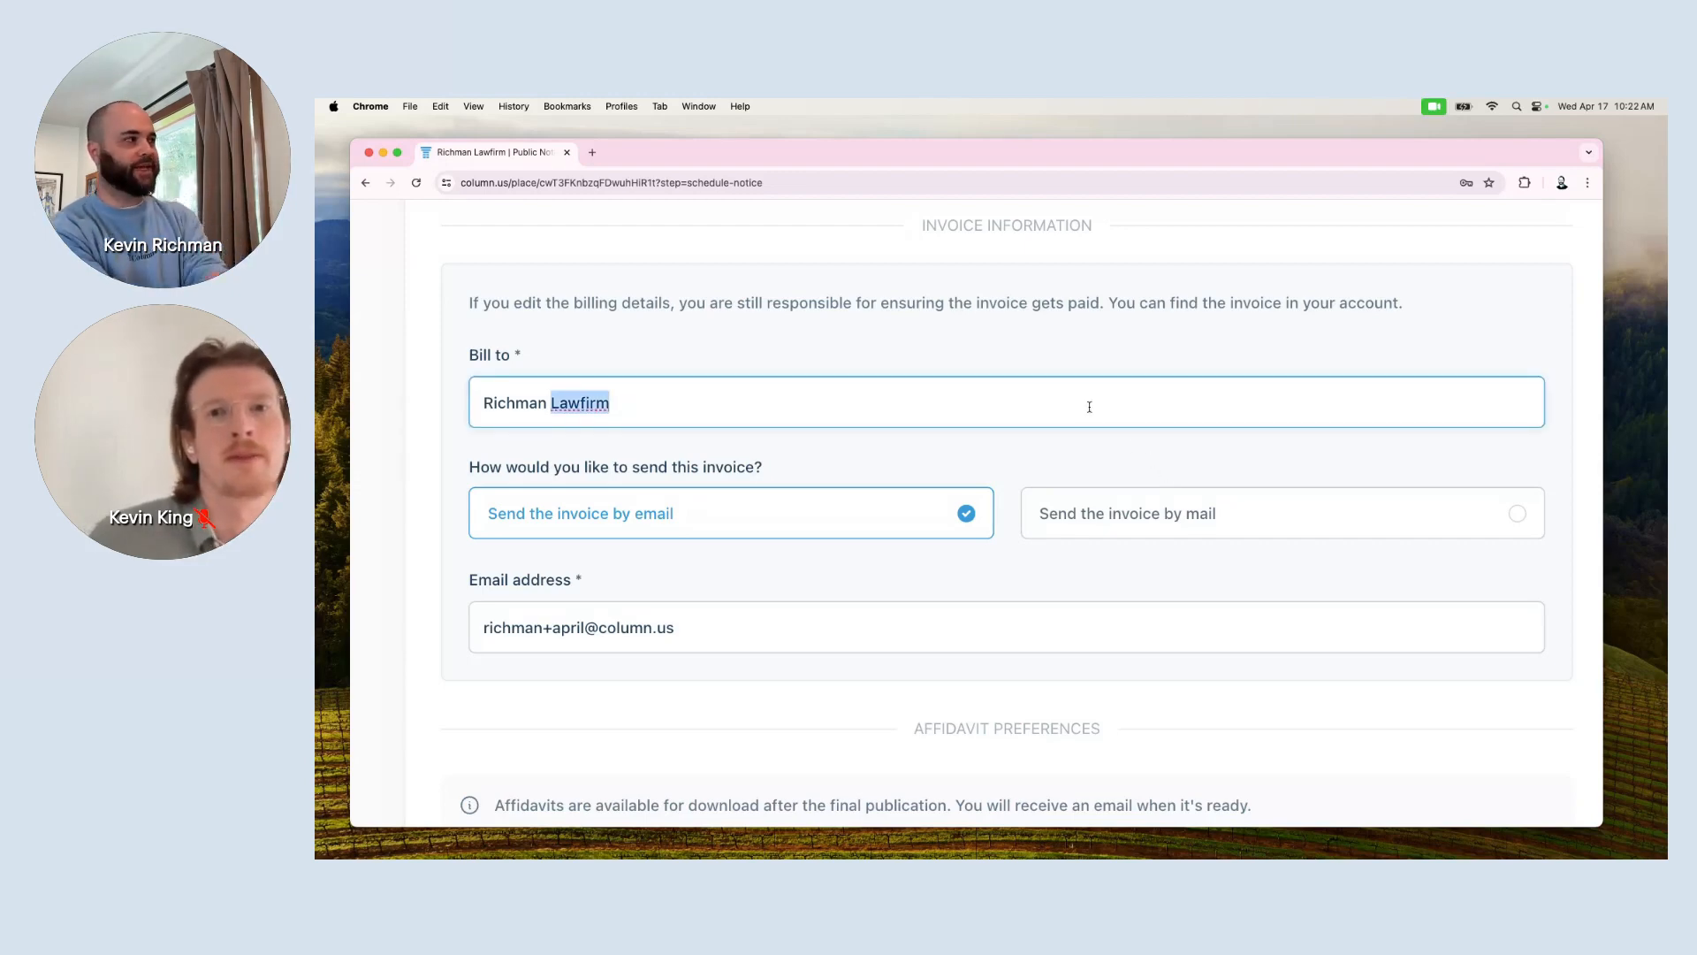
triple_click(1089, 406)
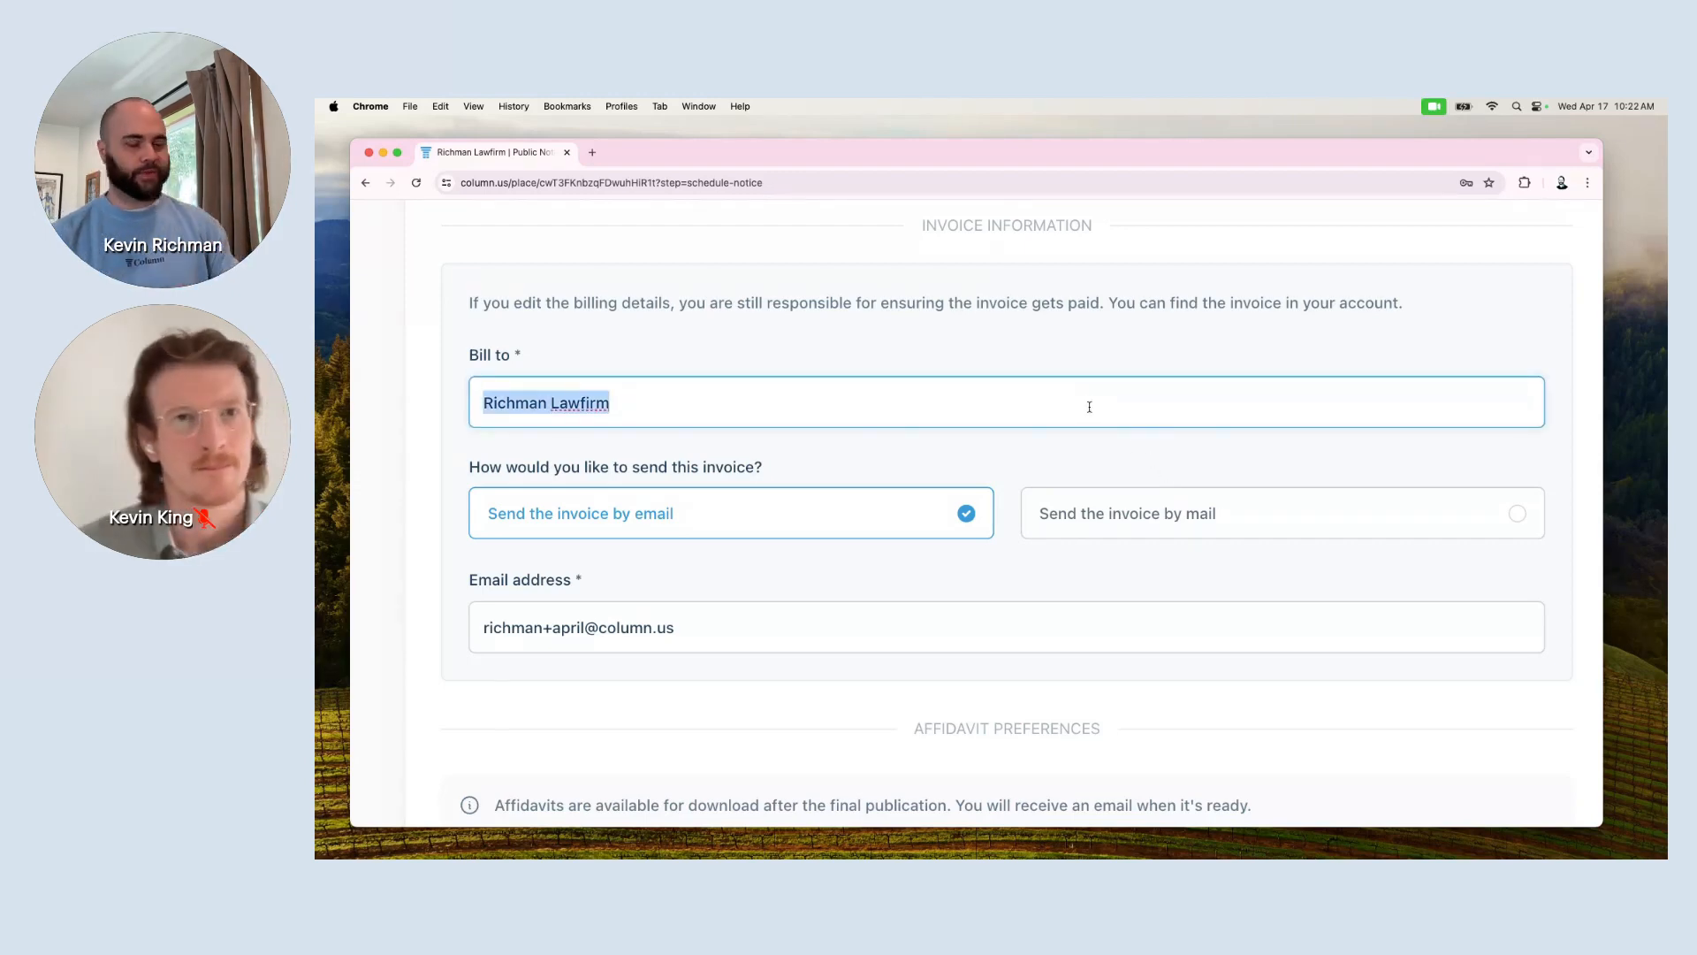
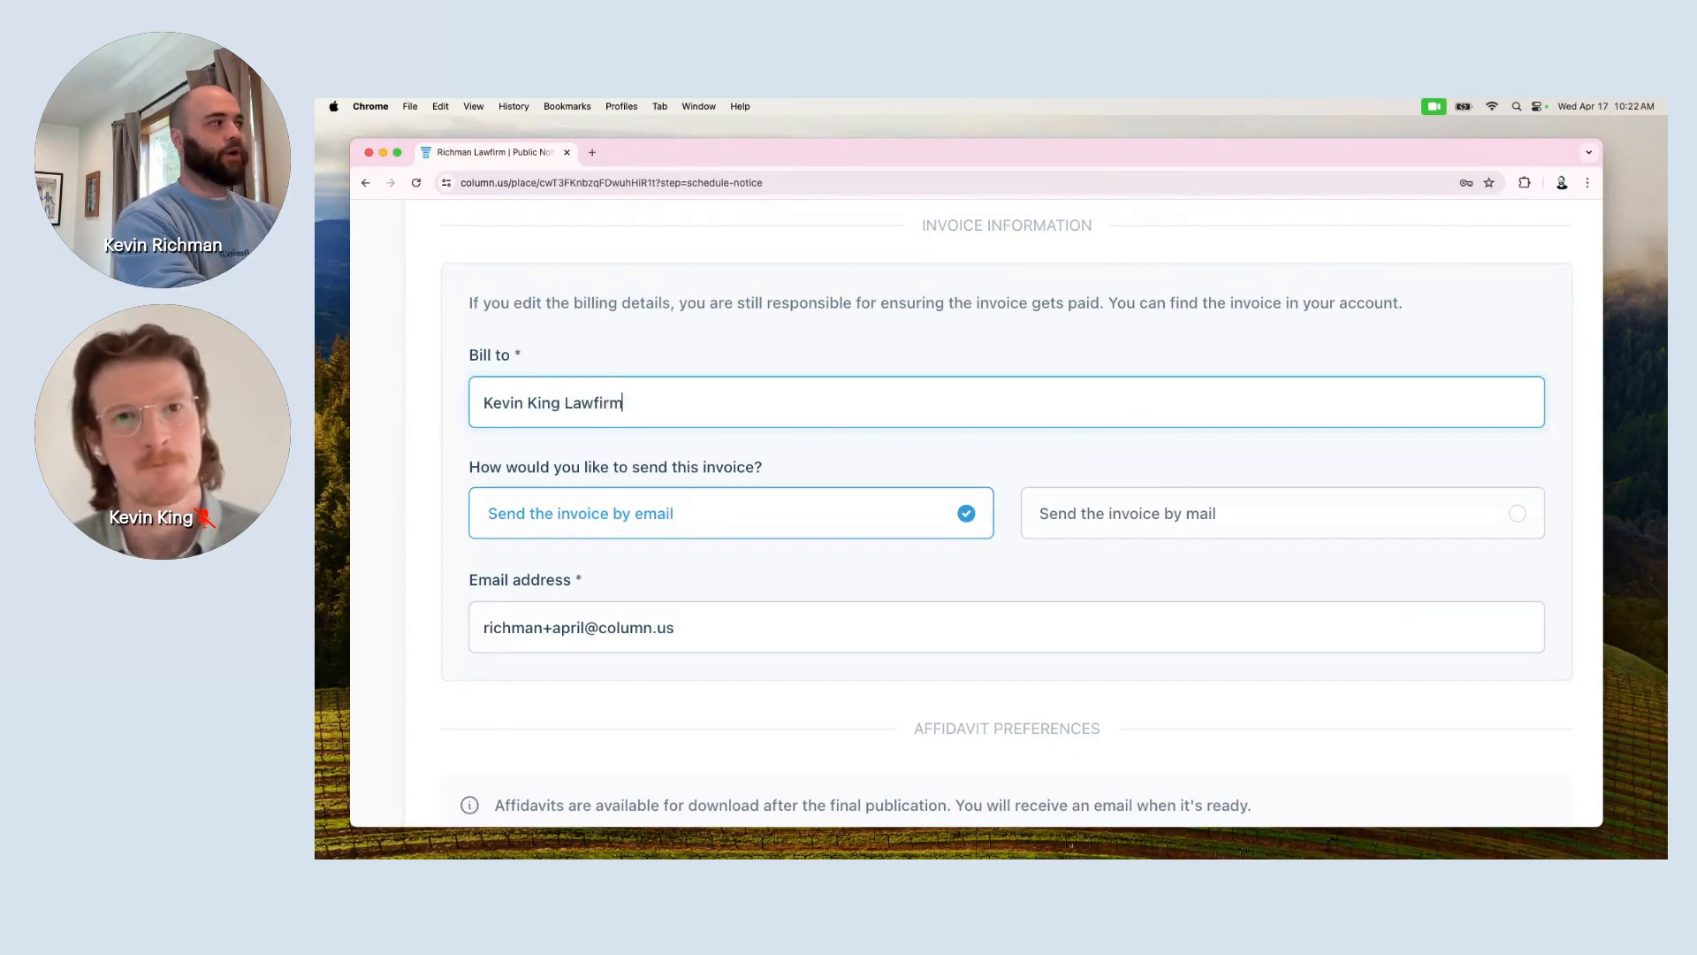
triple_click(504, 405)
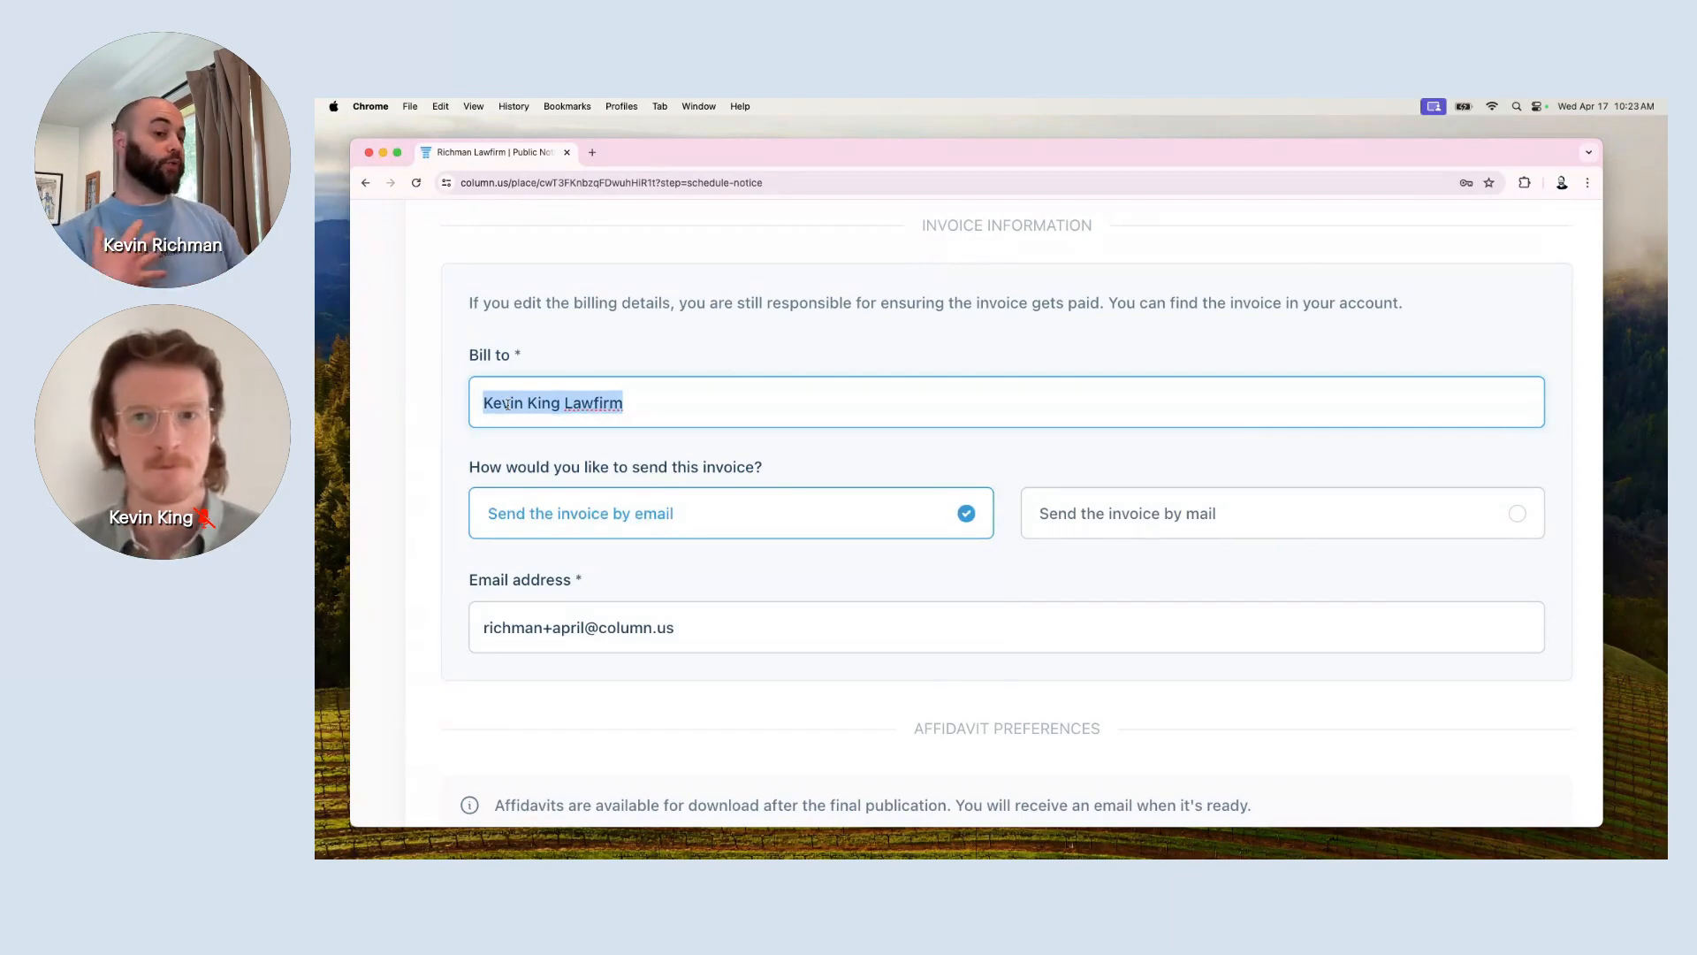
triple_click(567, 624)
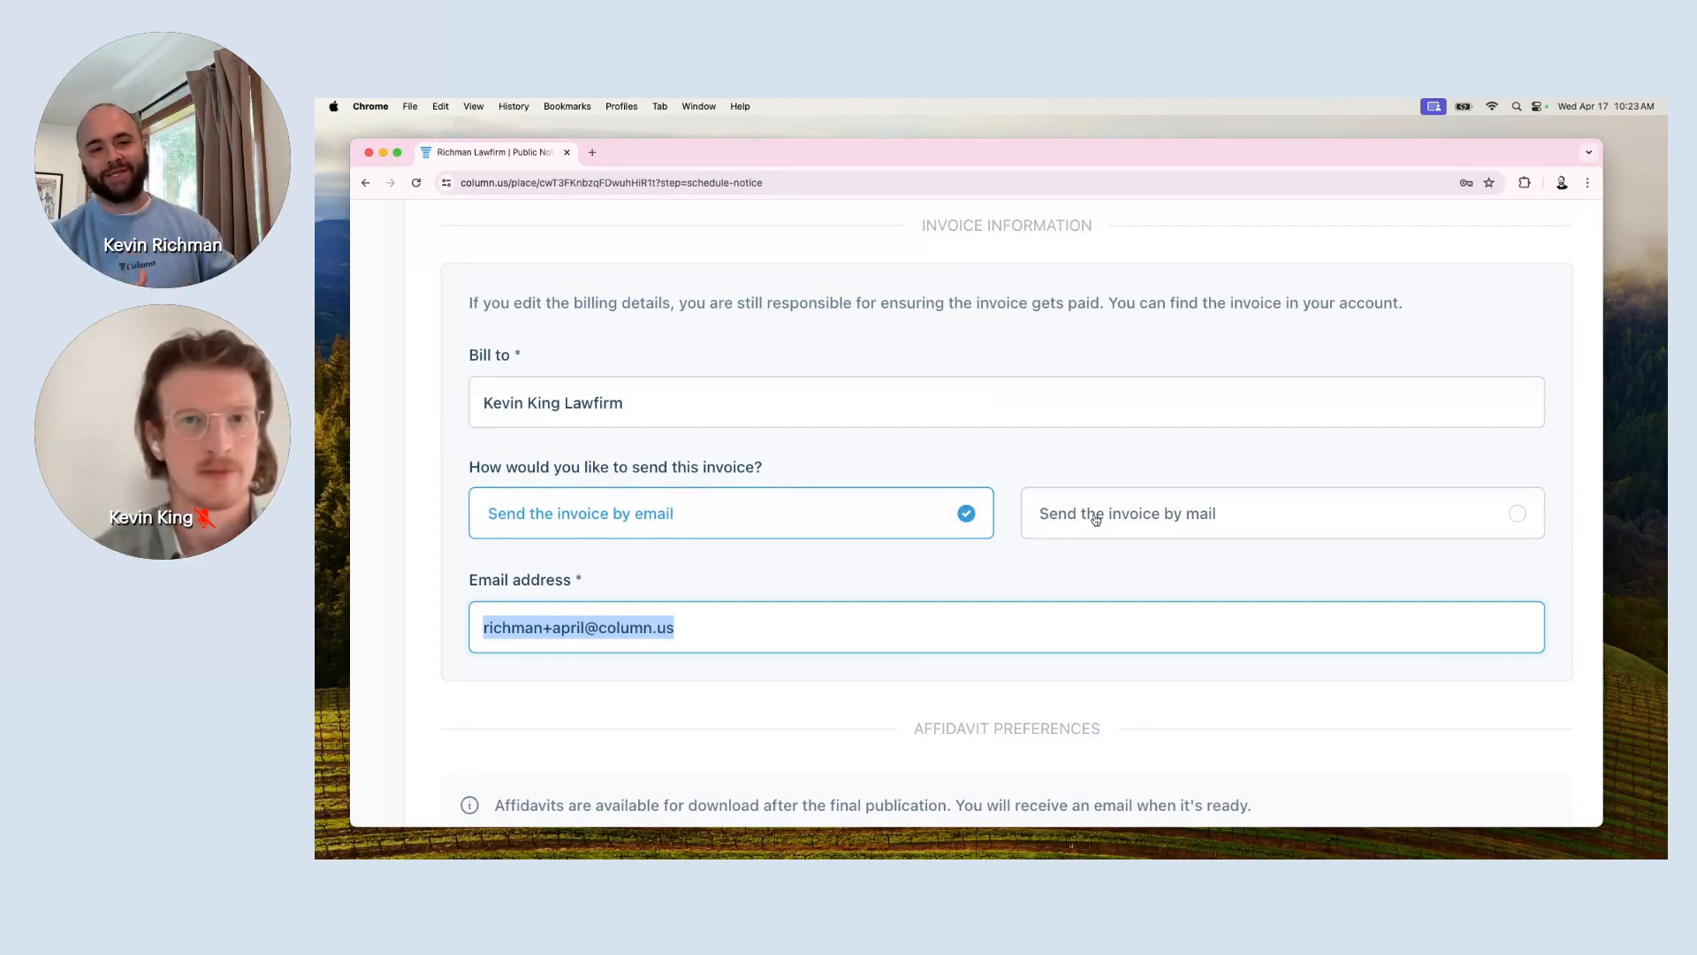
triple_click(1054, 394)
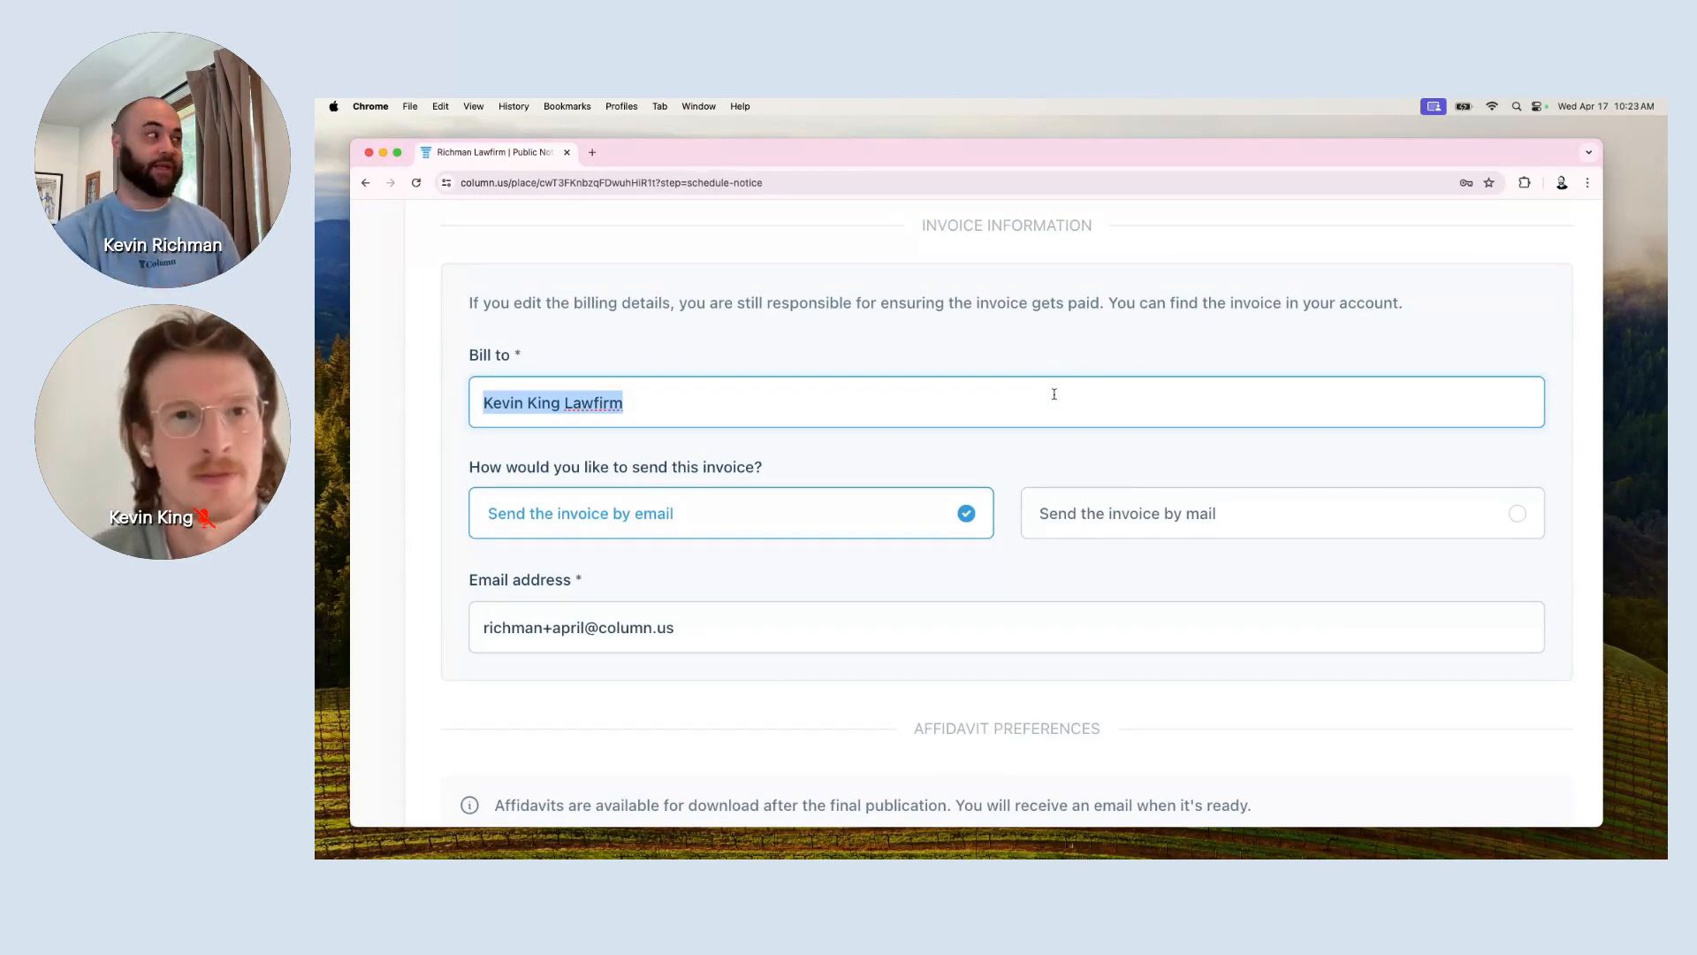
type("Richman Lawfirm")
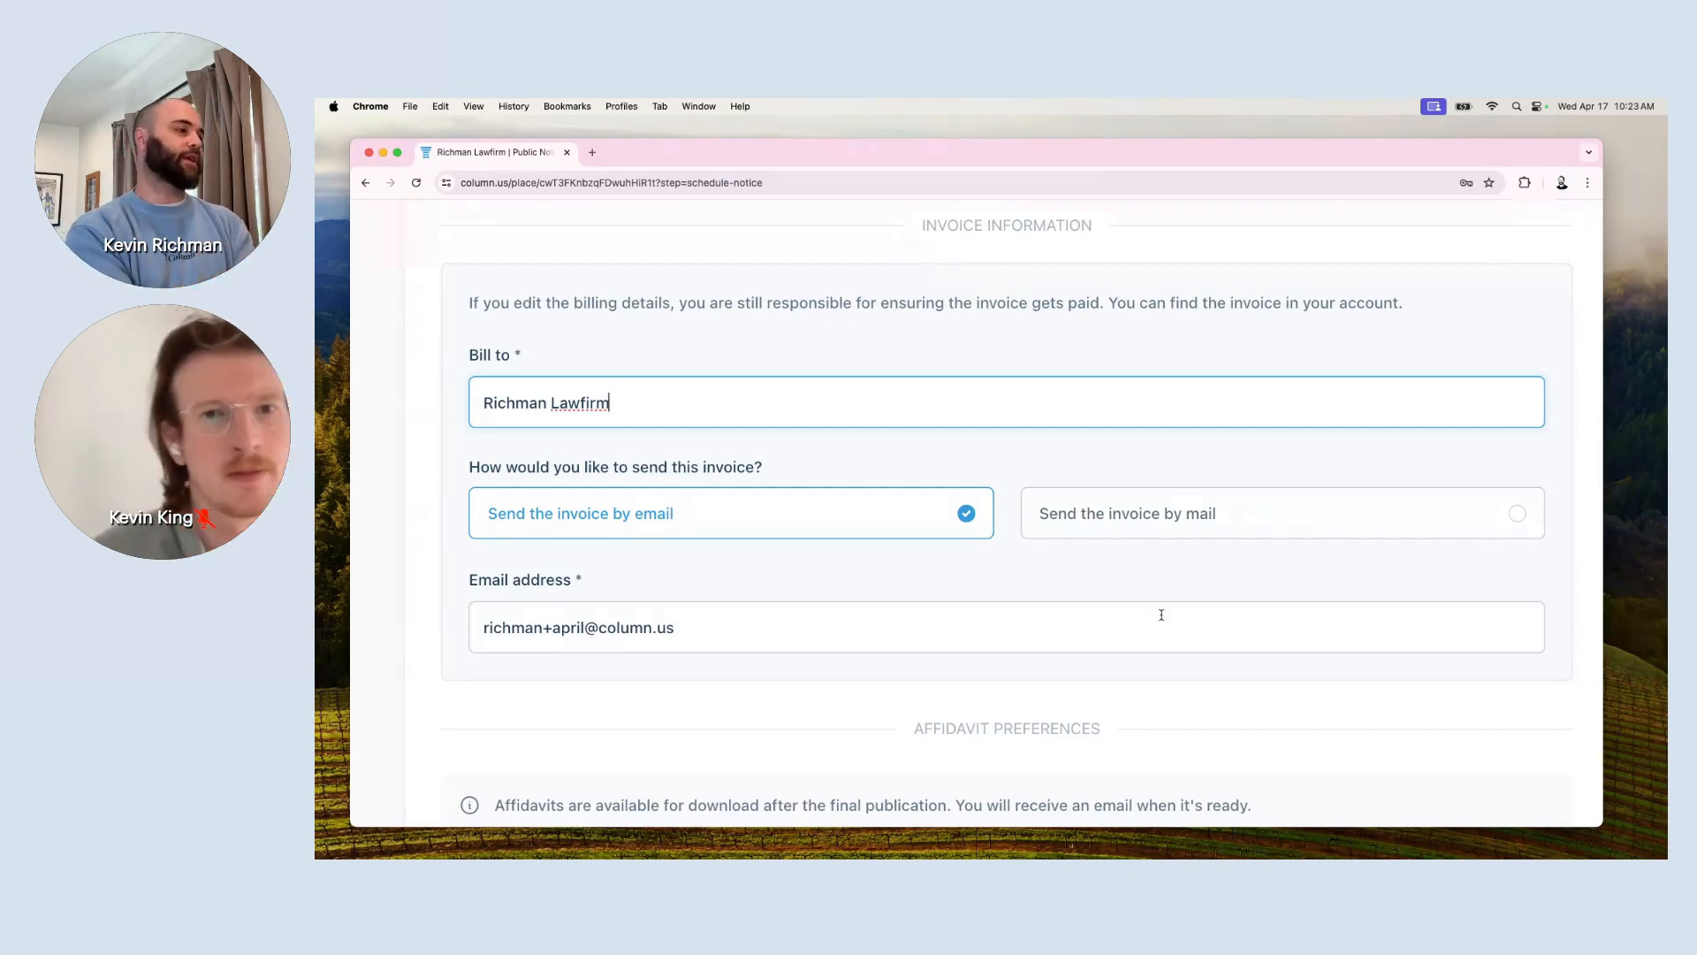
scroll(1161, 614, "down", 1)
scroll(1159, 618, "down", 3)
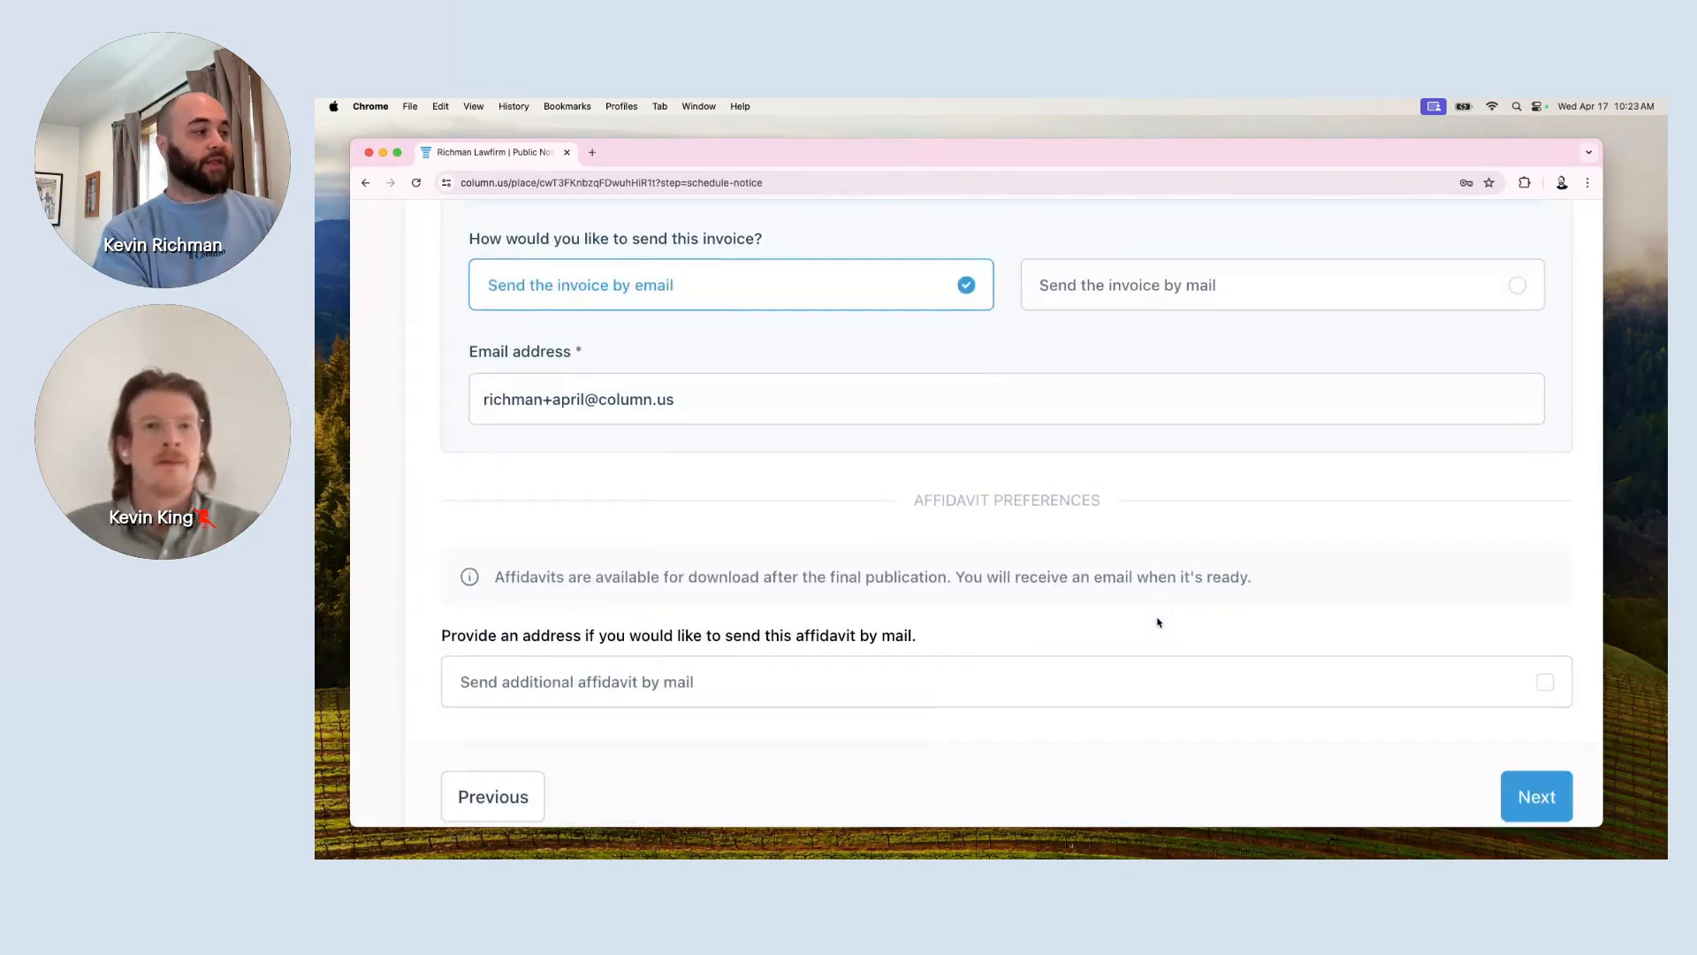
scroll(1159, 622, "down", 1)
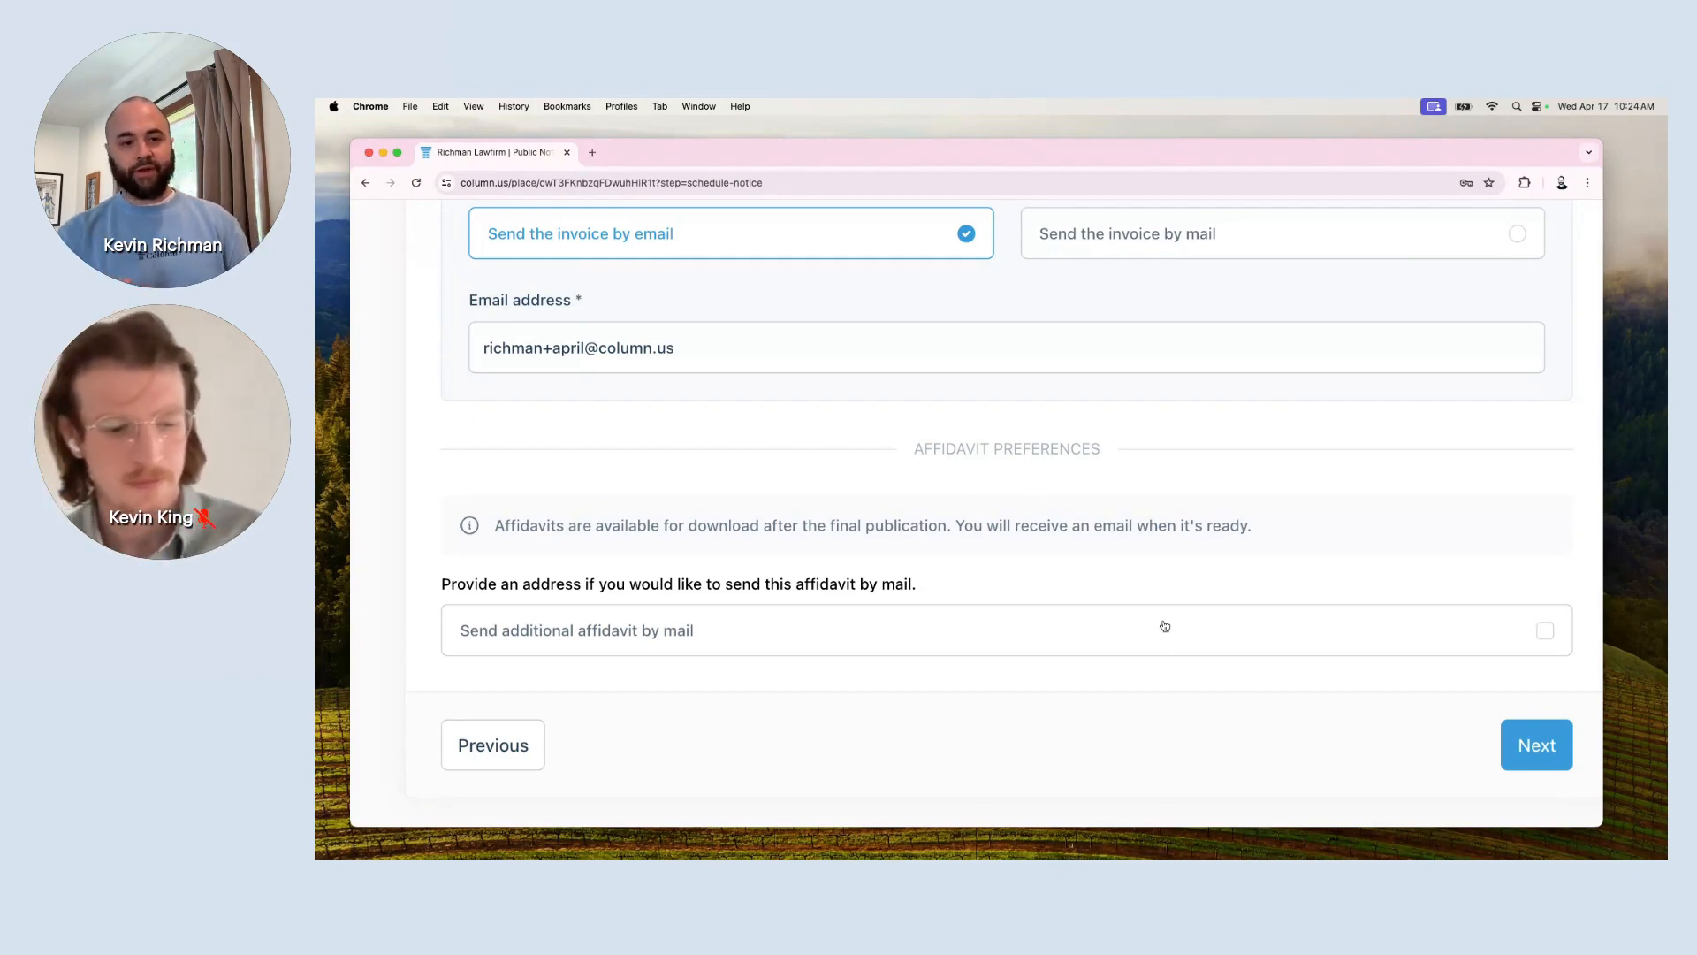
left_click(1463, 644)
scroll(1463, 644, "down", 2)
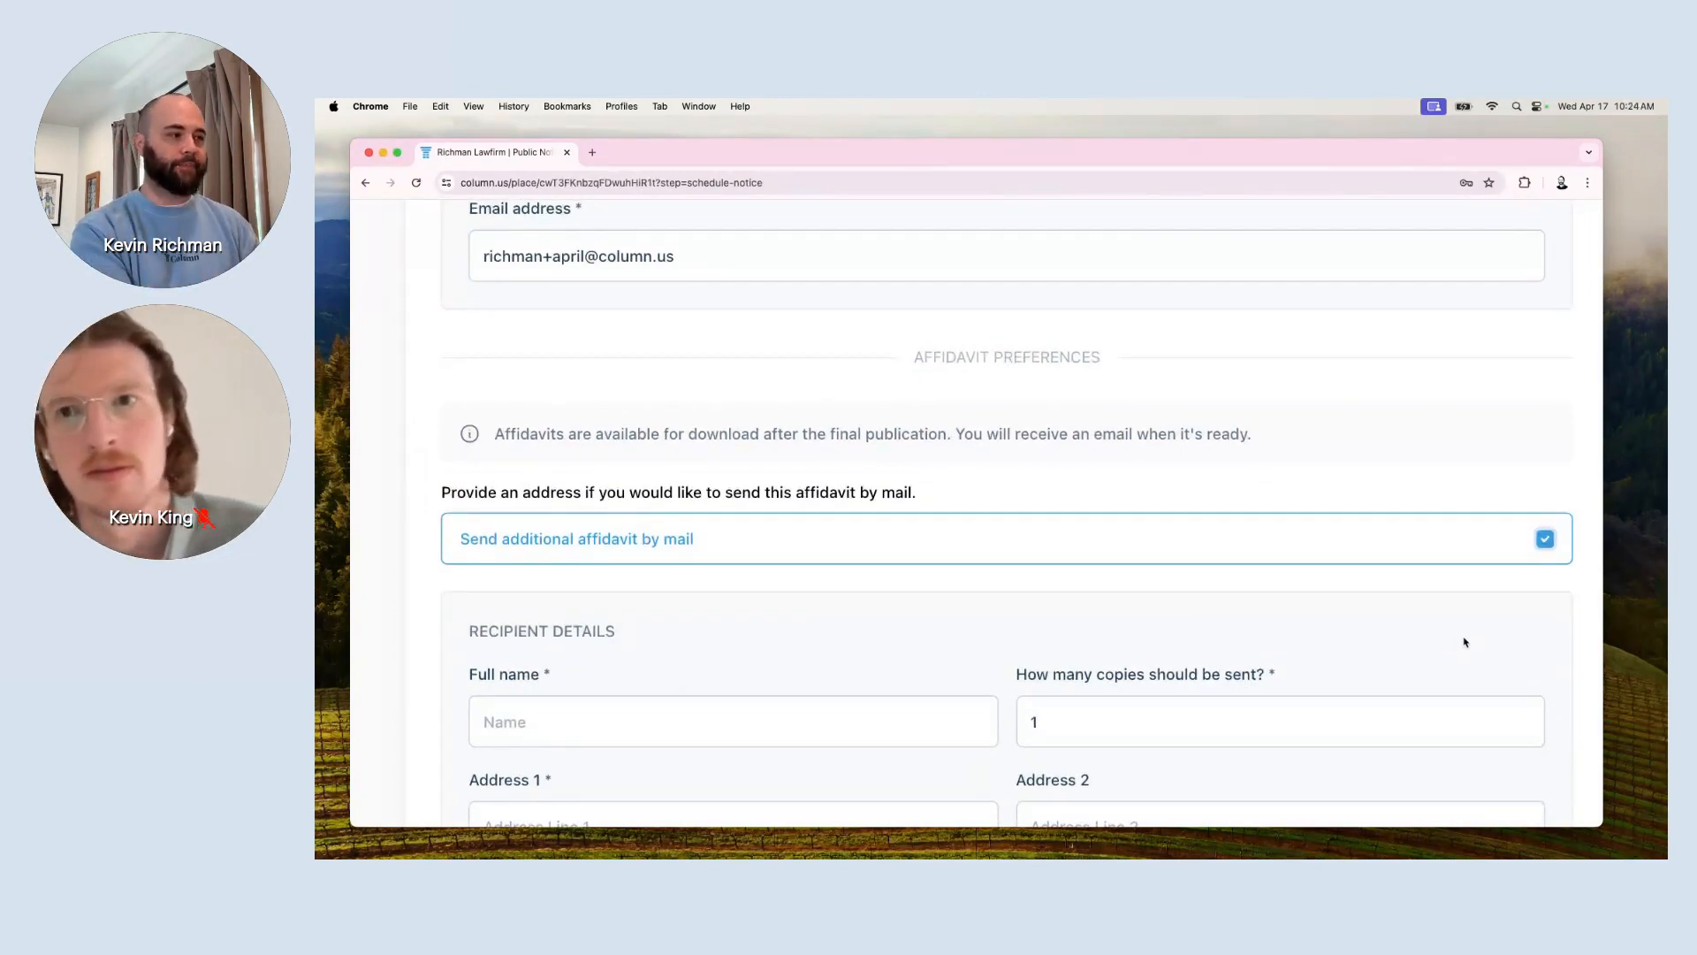
scroll(1326, 610, "down", 4)
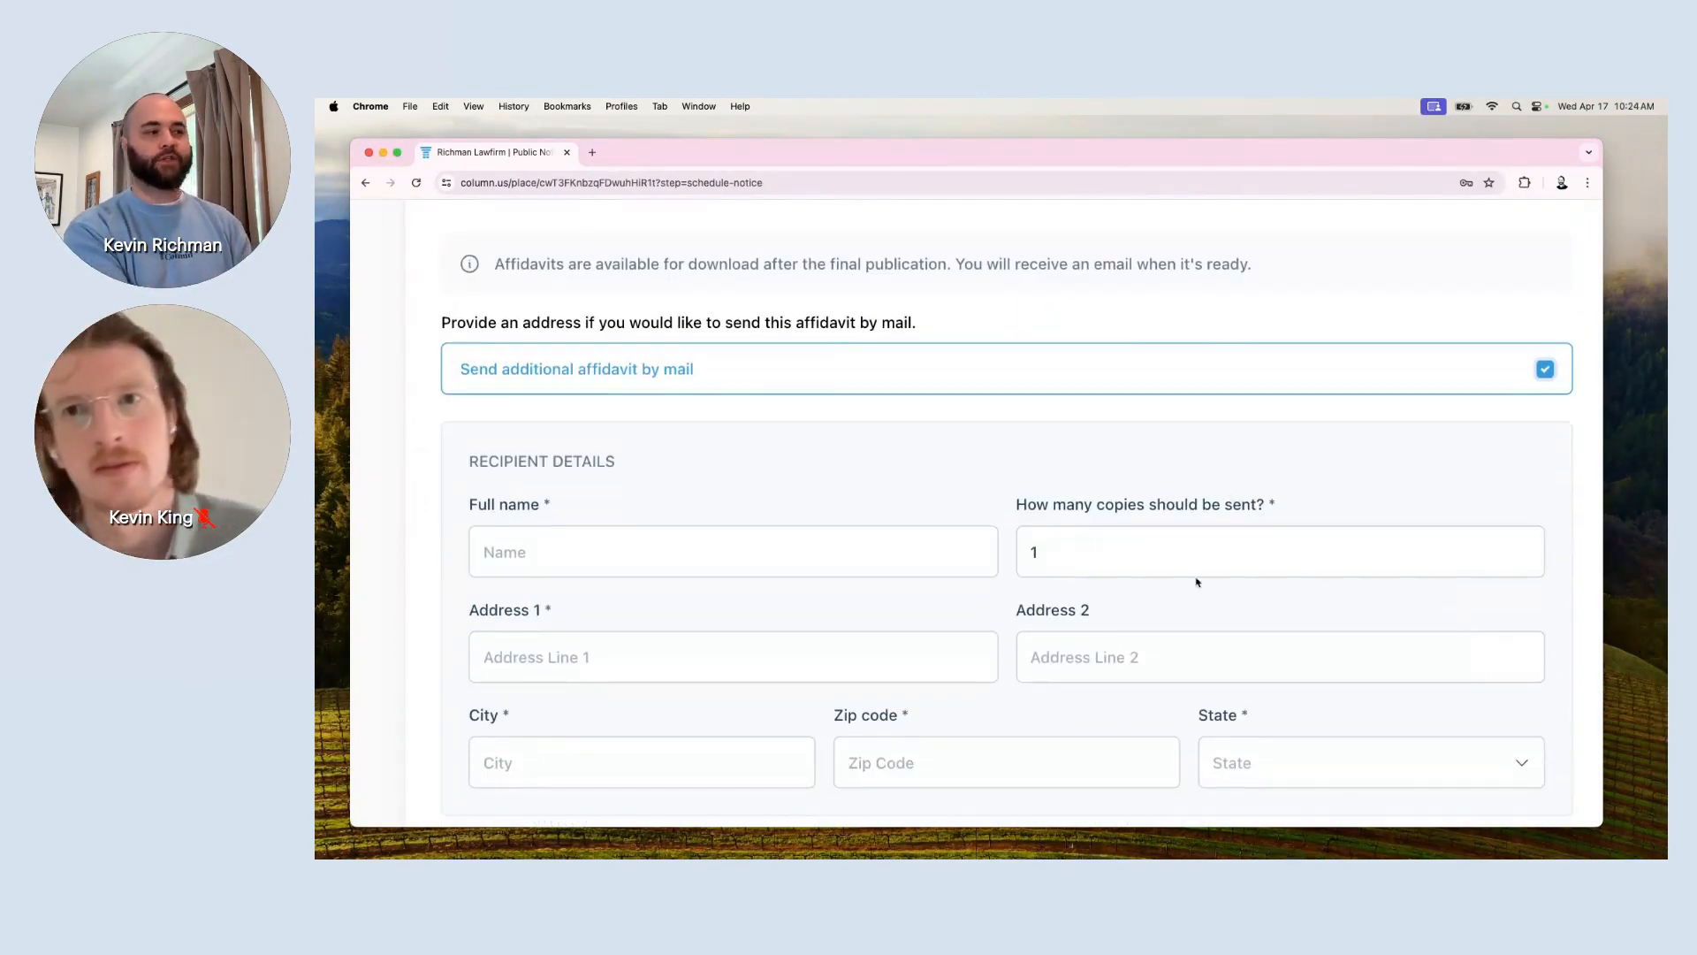
left_click(1532, 377)
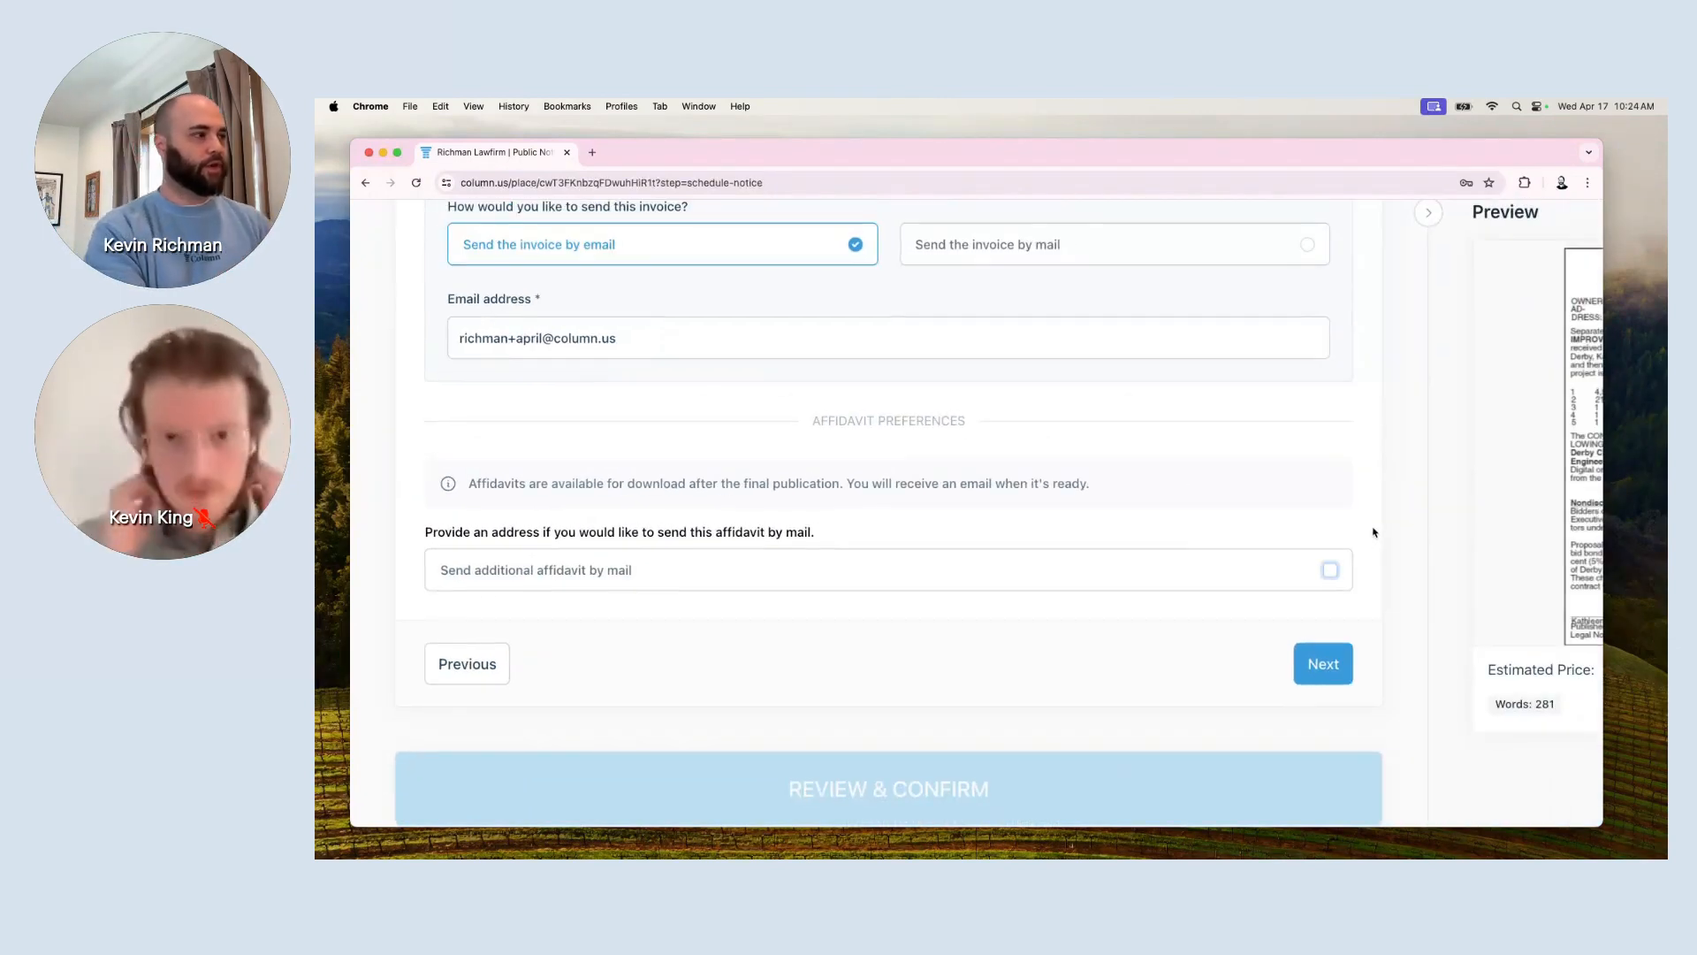
Zoom the page out and generate the Interim Ad Draft proof for Casper Star-Tribune.
key("super+minus")
key("super+minus")
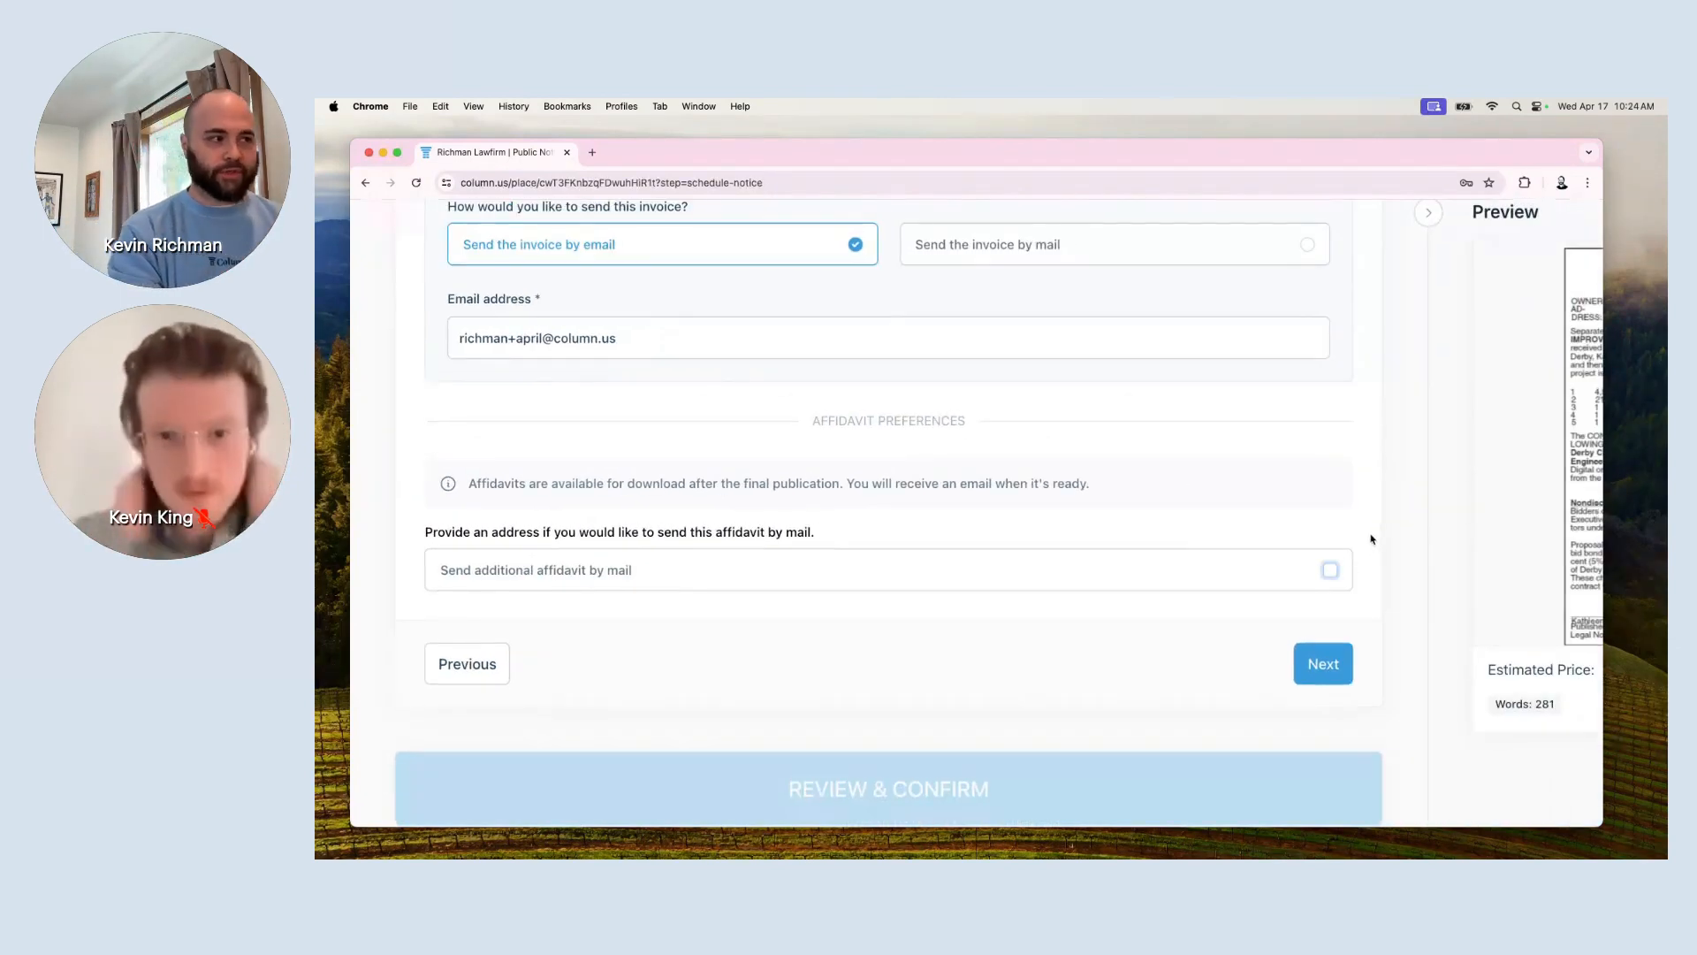
left_click(1336, 665)
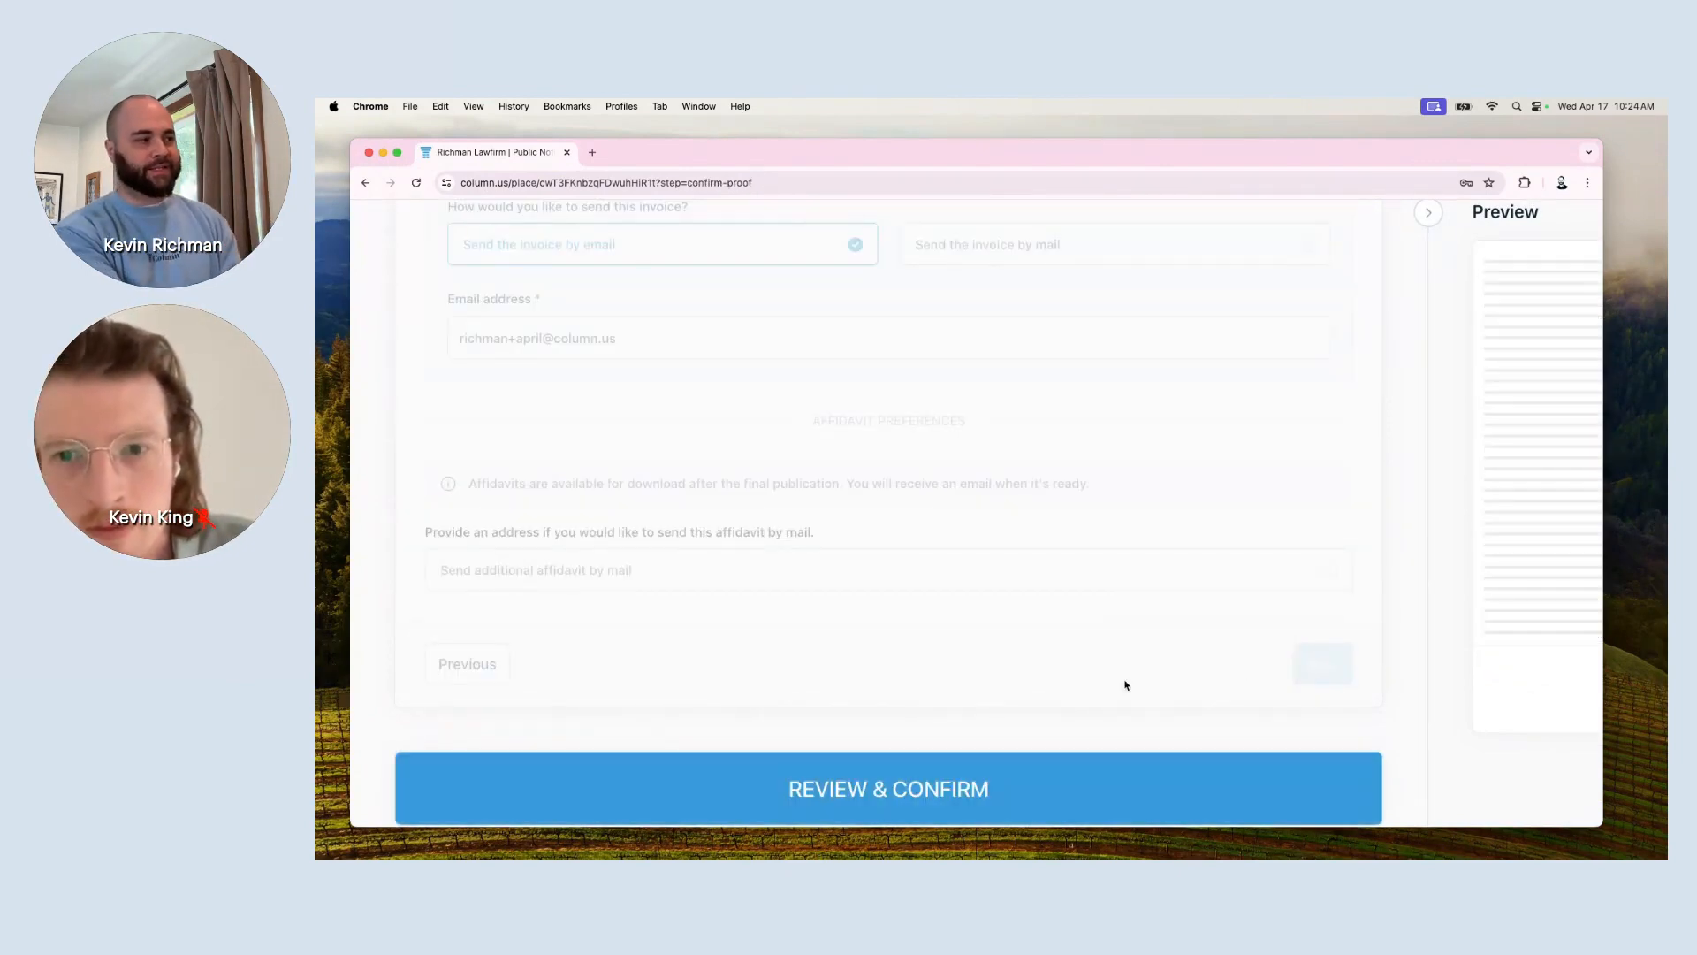
scroll(1118, 692, "down", 2)
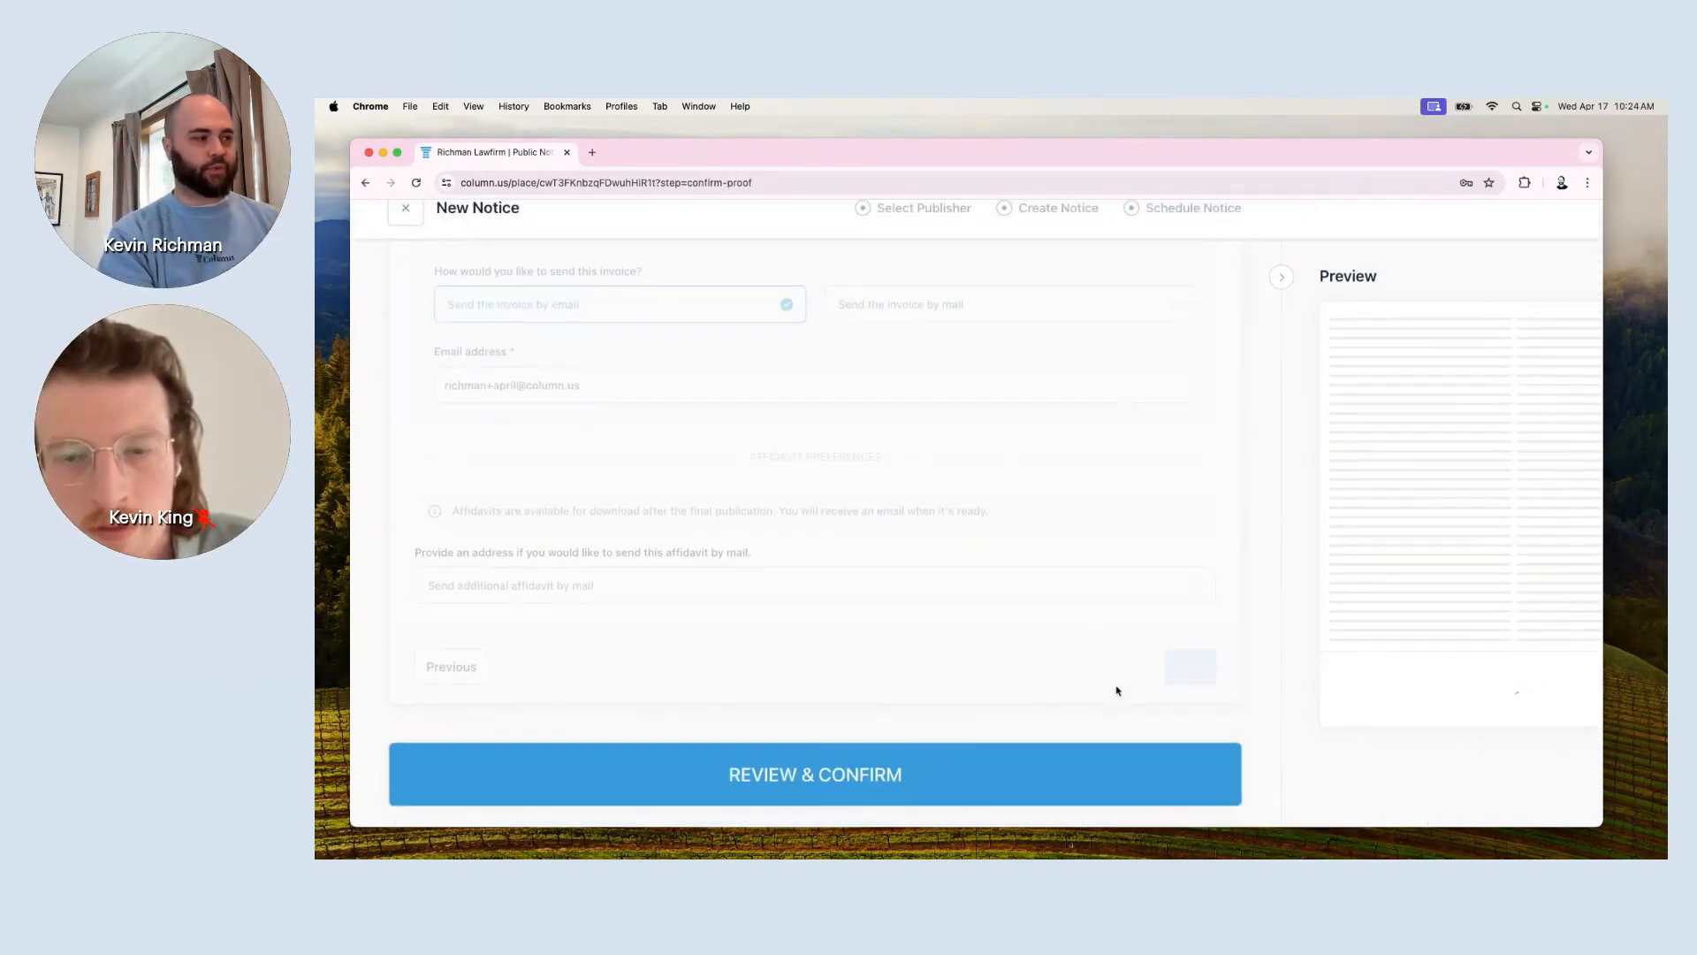
left_click(1021, 776)
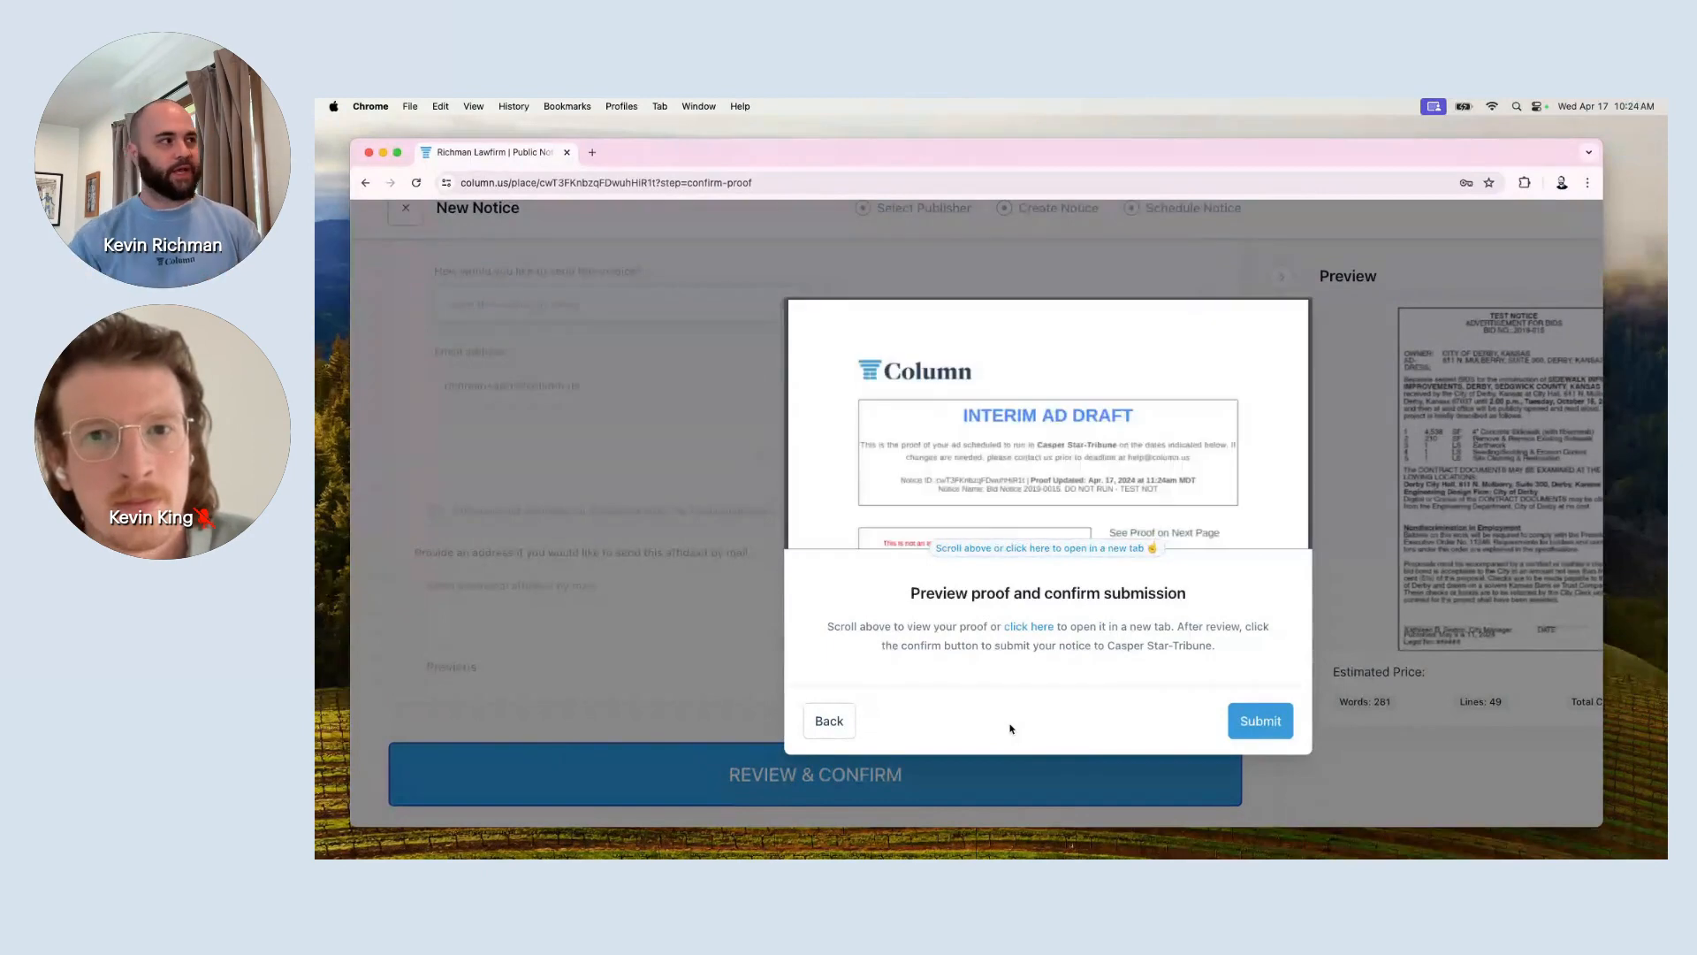
Read both pages of the proof PDF in a new tab, then return to the confirmation dialog.
left_click(1045, 551)
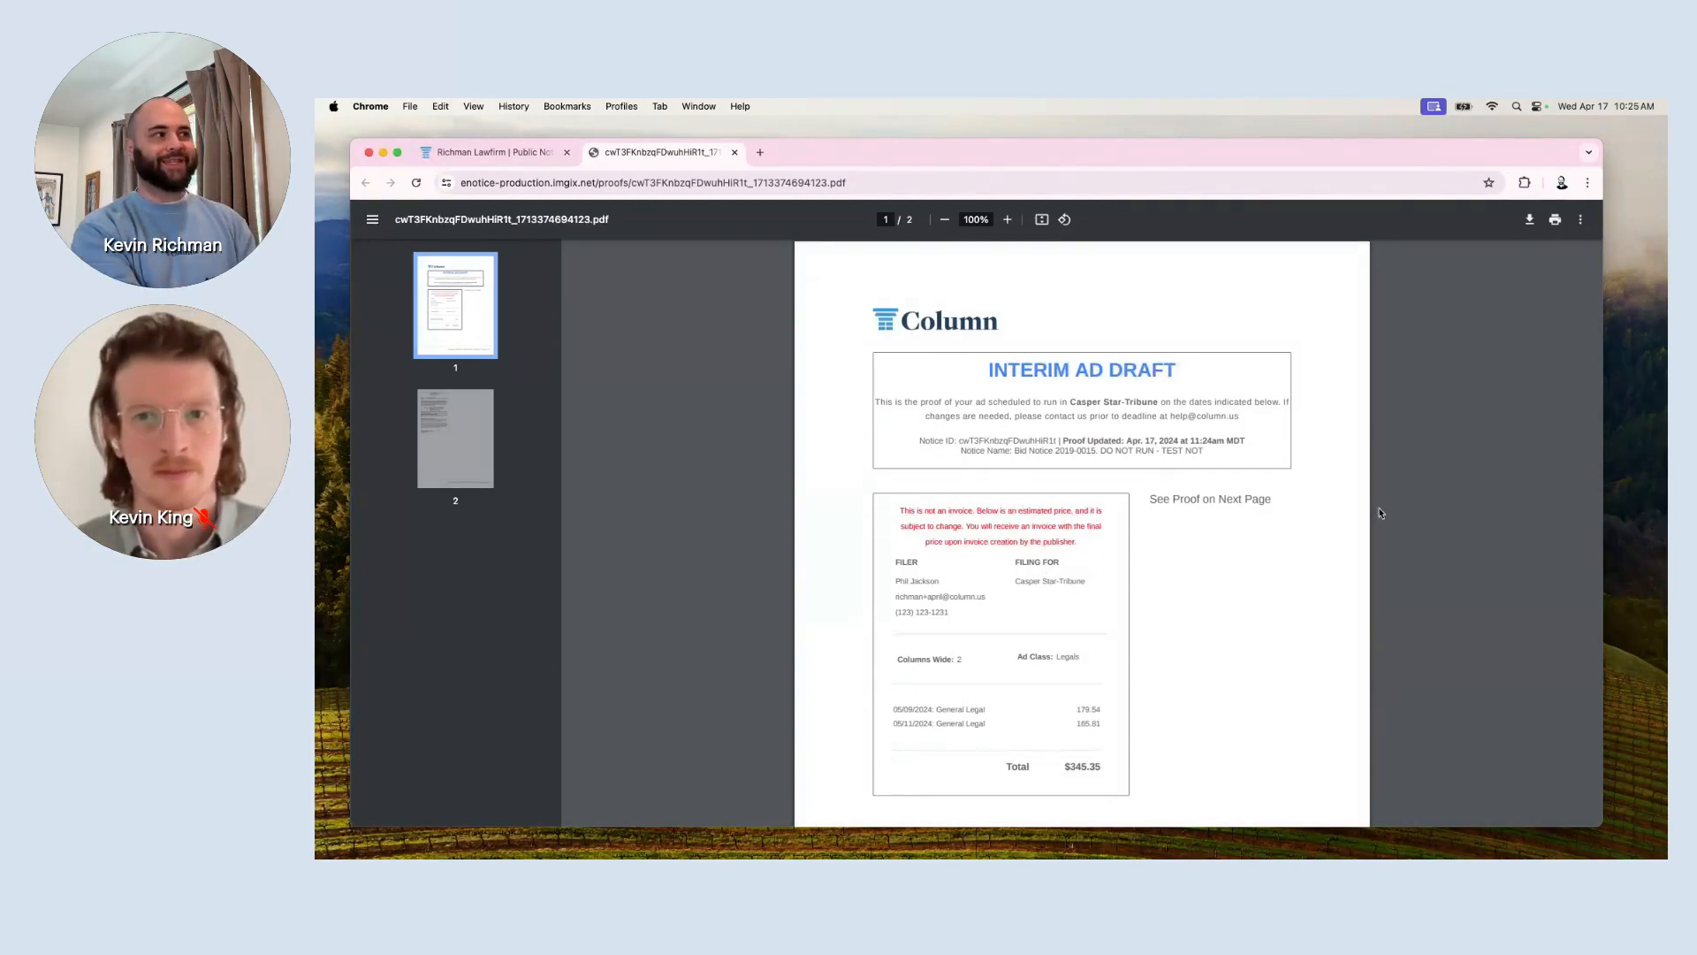
scroll(1035, 726, "down", 2)
scroll(1035, 727, "down", 10)
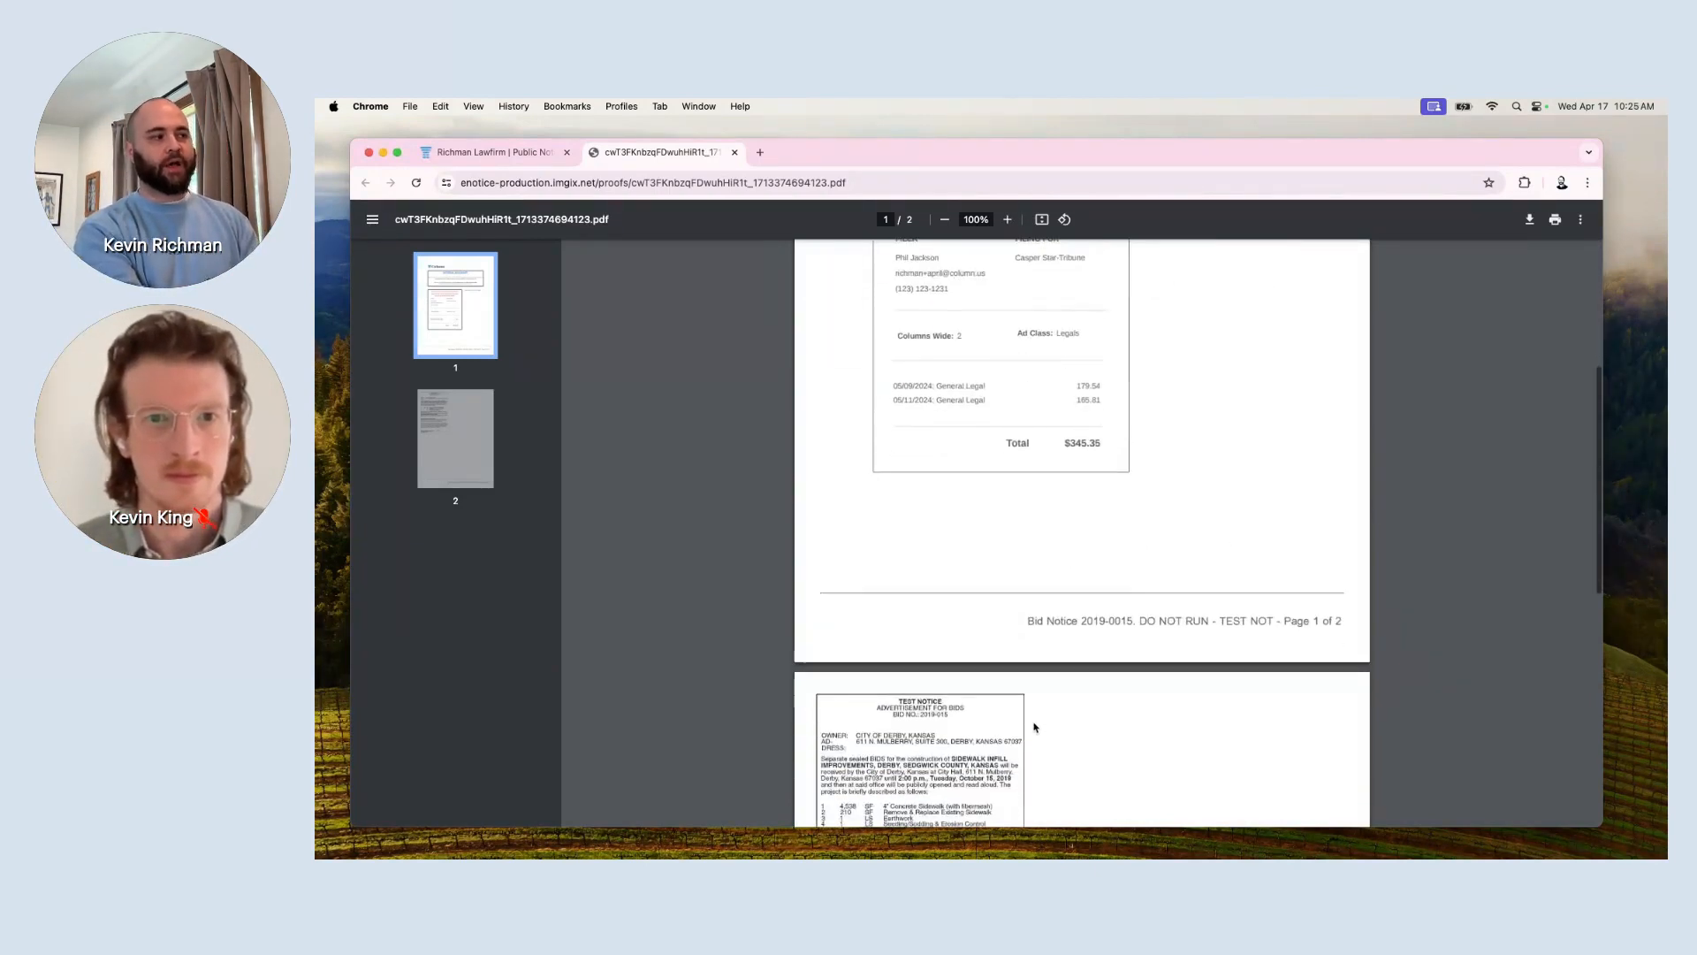
scroll(935, 663, "up", 5)
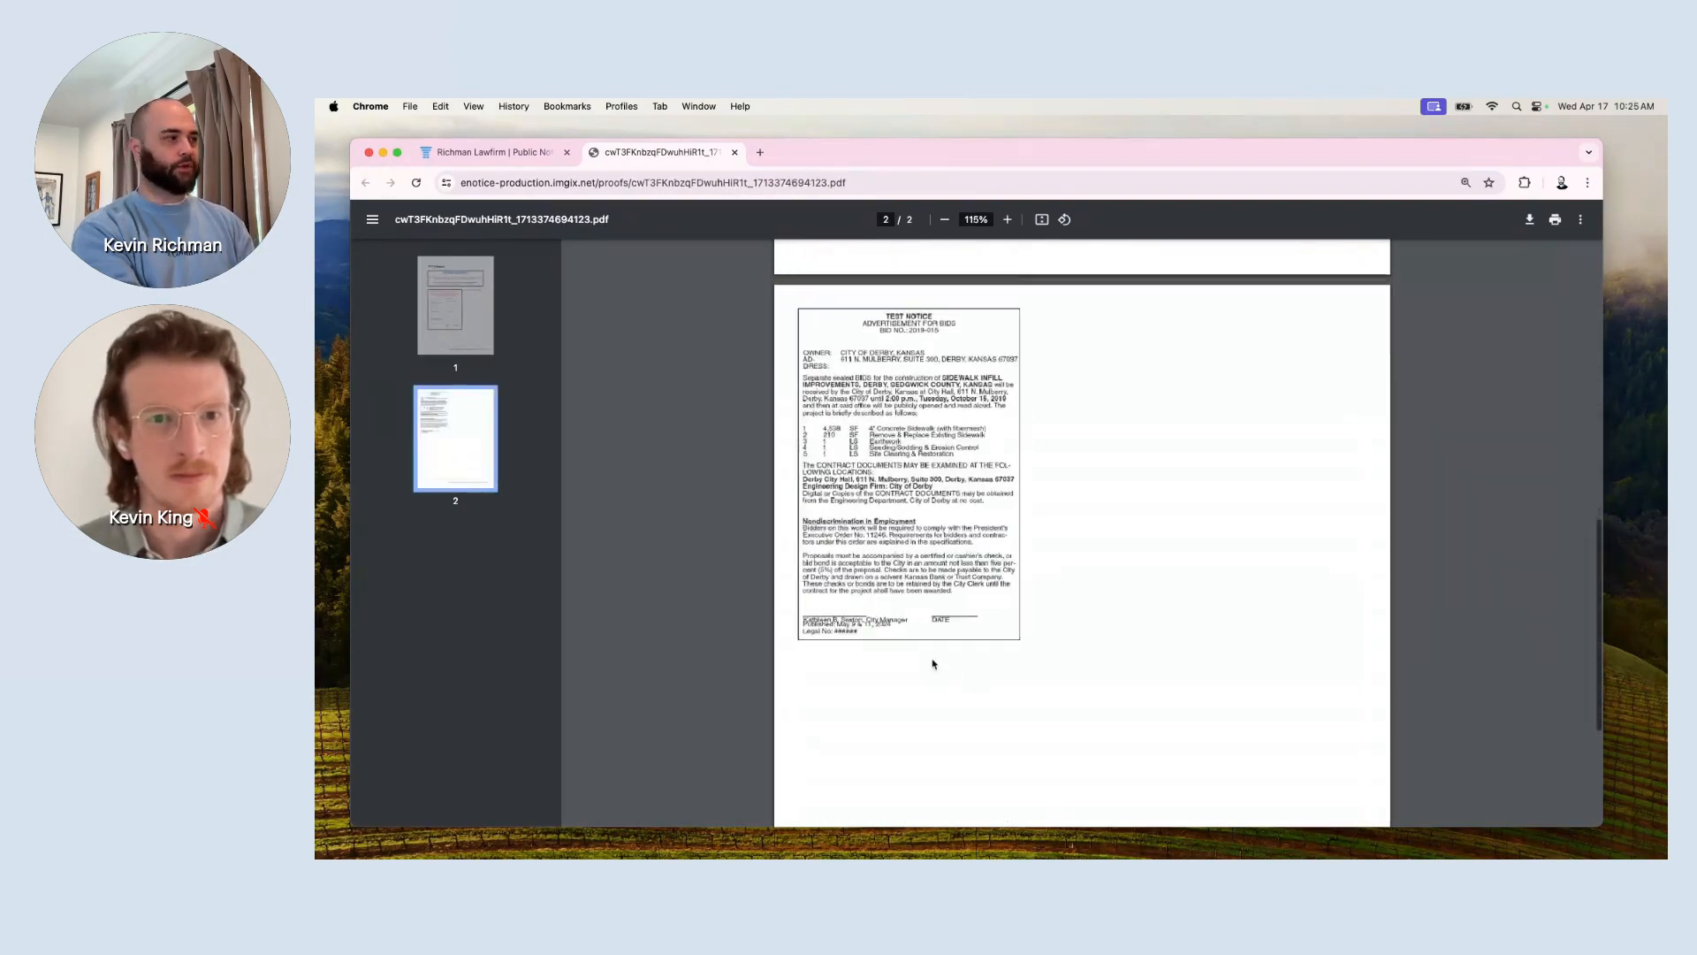
scroll(934, 663, "up", 3)
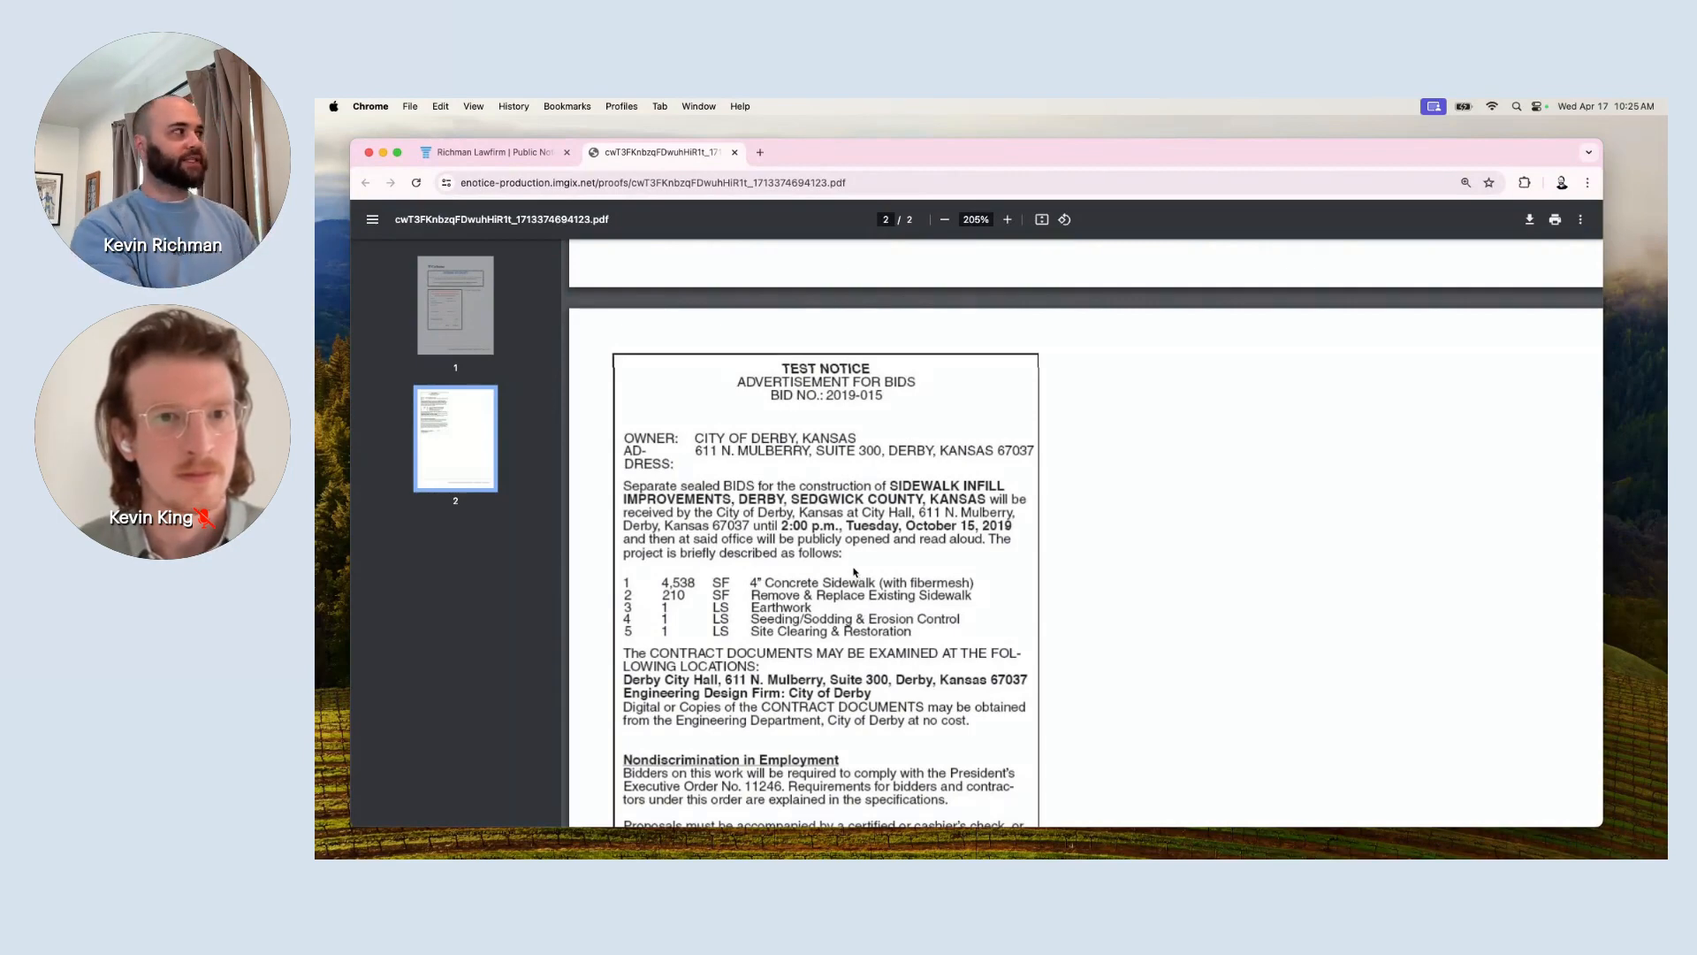
left_click(515, 154)
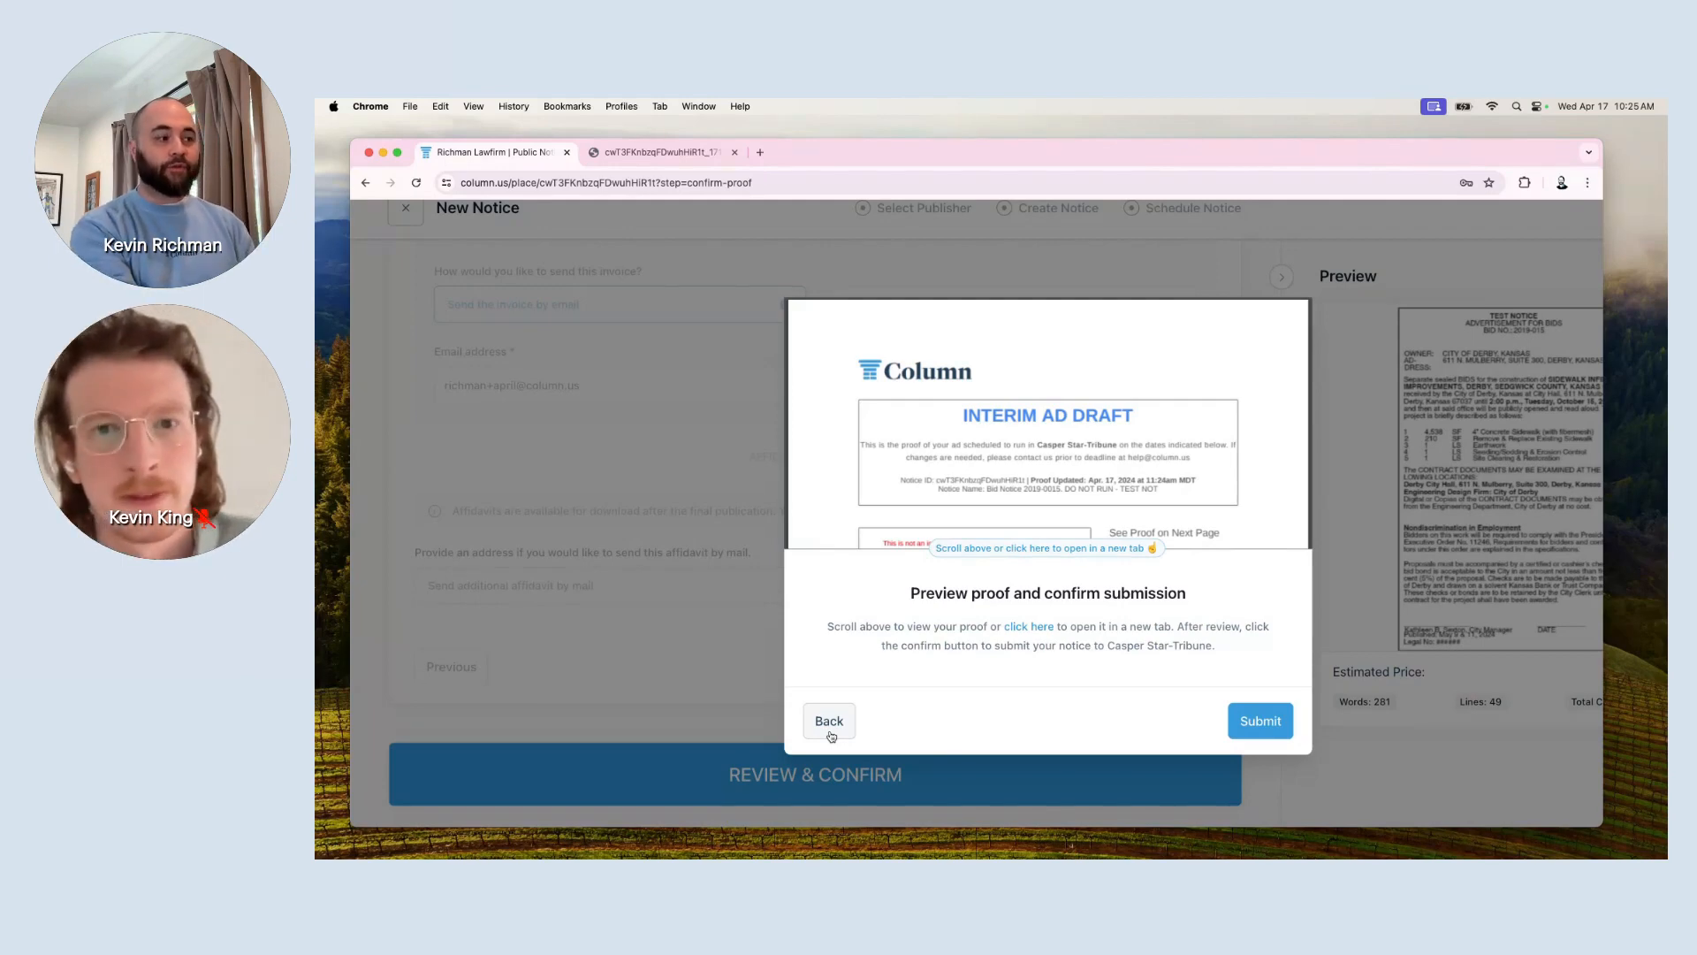
Submit Bid Notice 2019-0015 and check its Awaiting Review page for Casper Star-Tribune.
left_click(1252, 728)
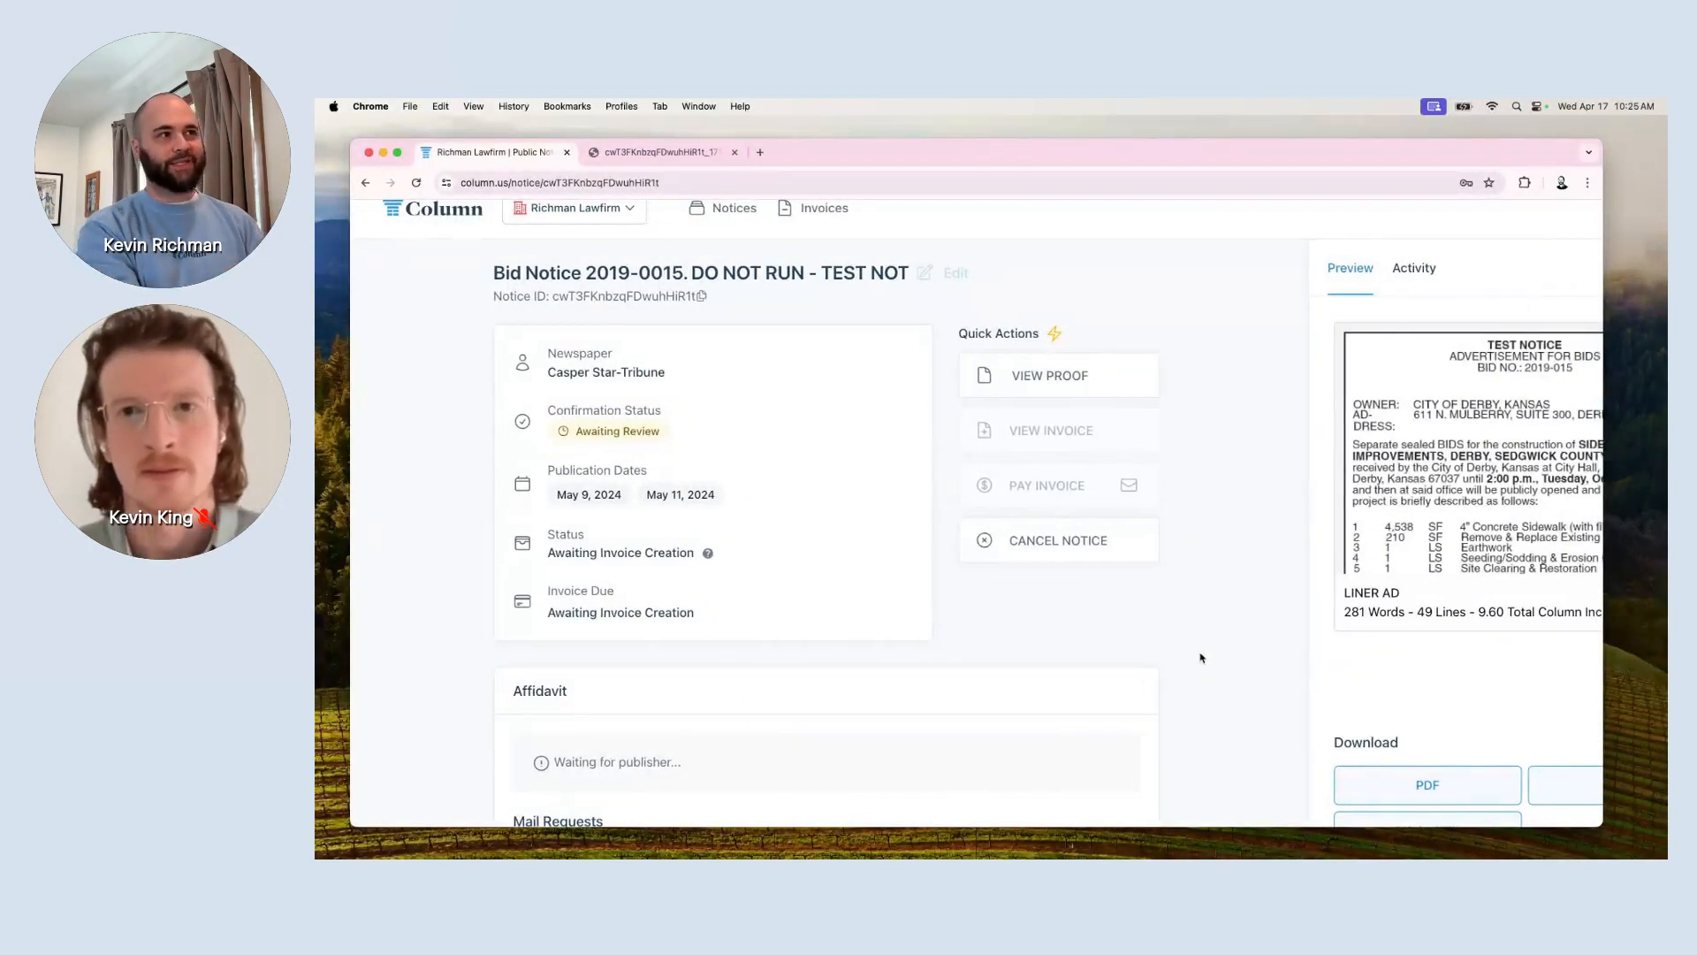
scroll(1237, 636, "right", 2)
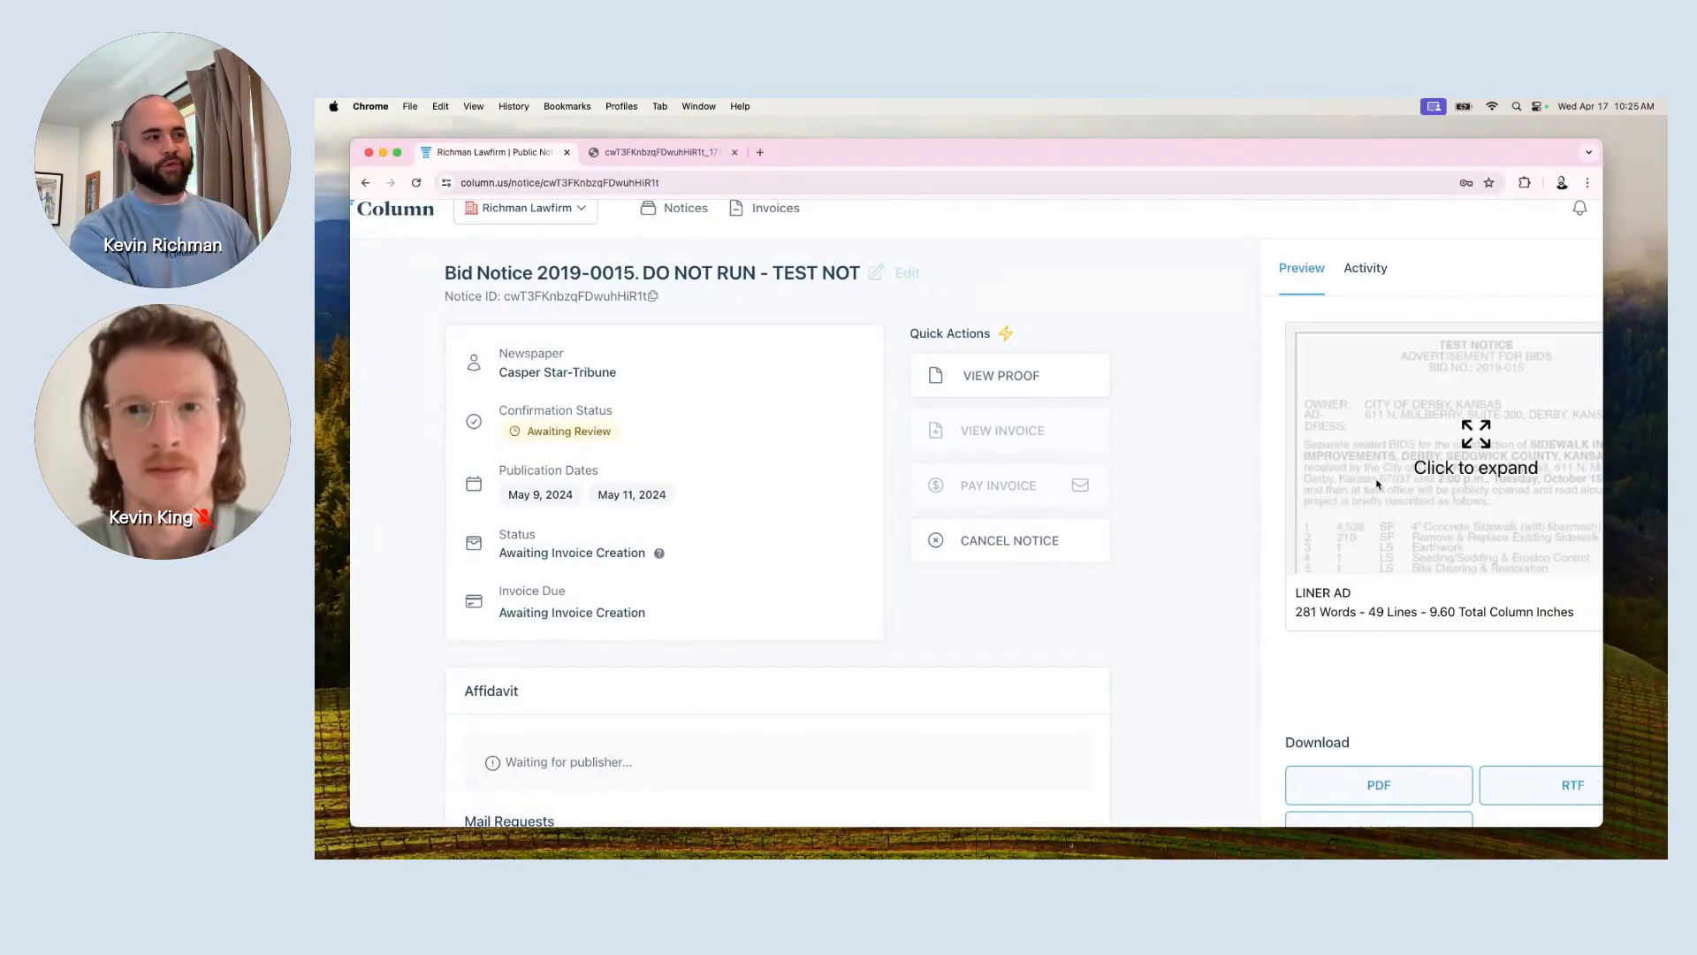
scroll(1189, 580, "right", 2)
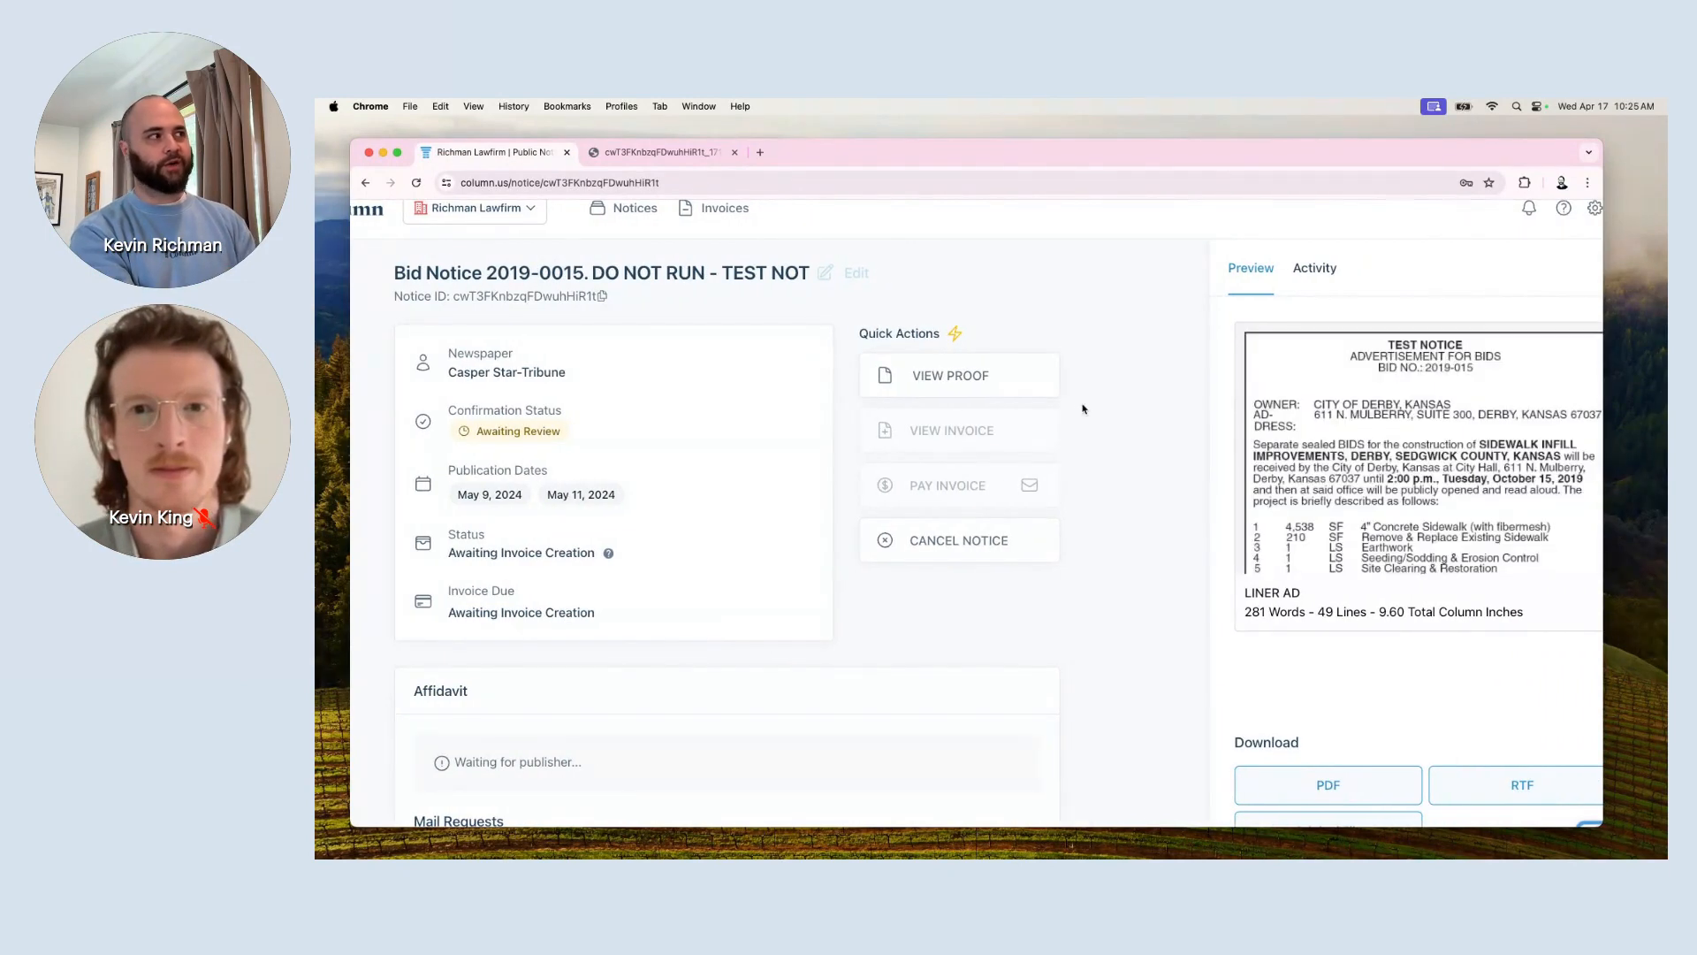
scroll(1078, 408, "left", 3)
scroll(1078, 407, "up", 3)
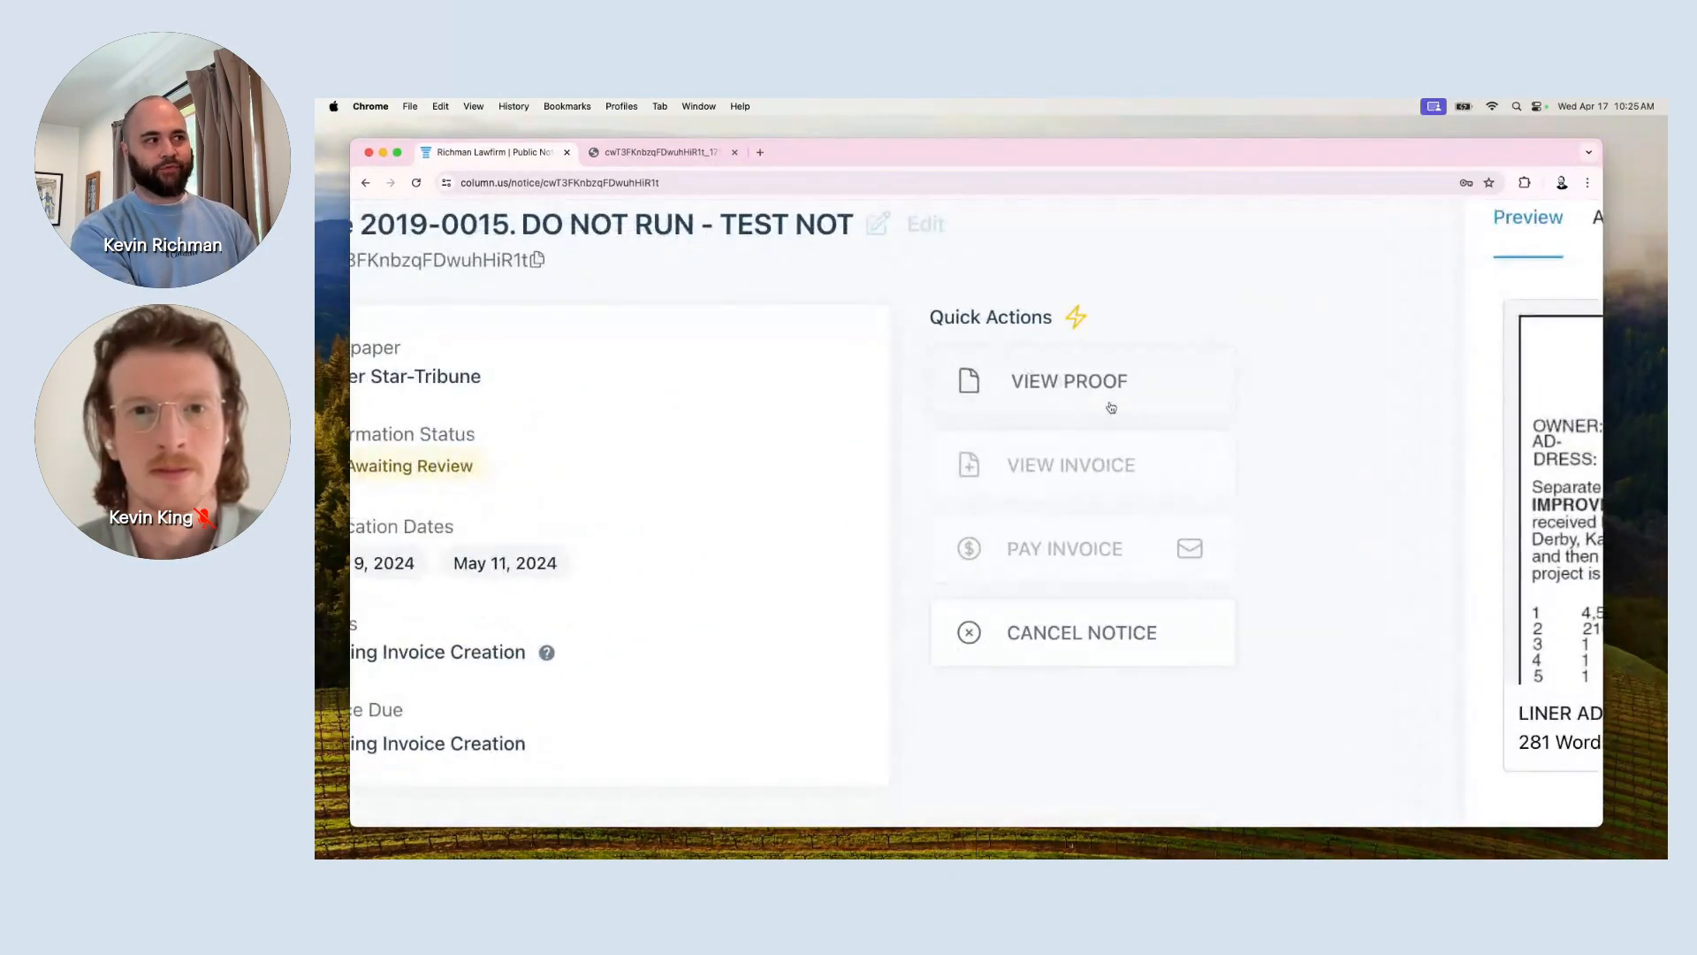
scroll(1077, 405, "left", 4)
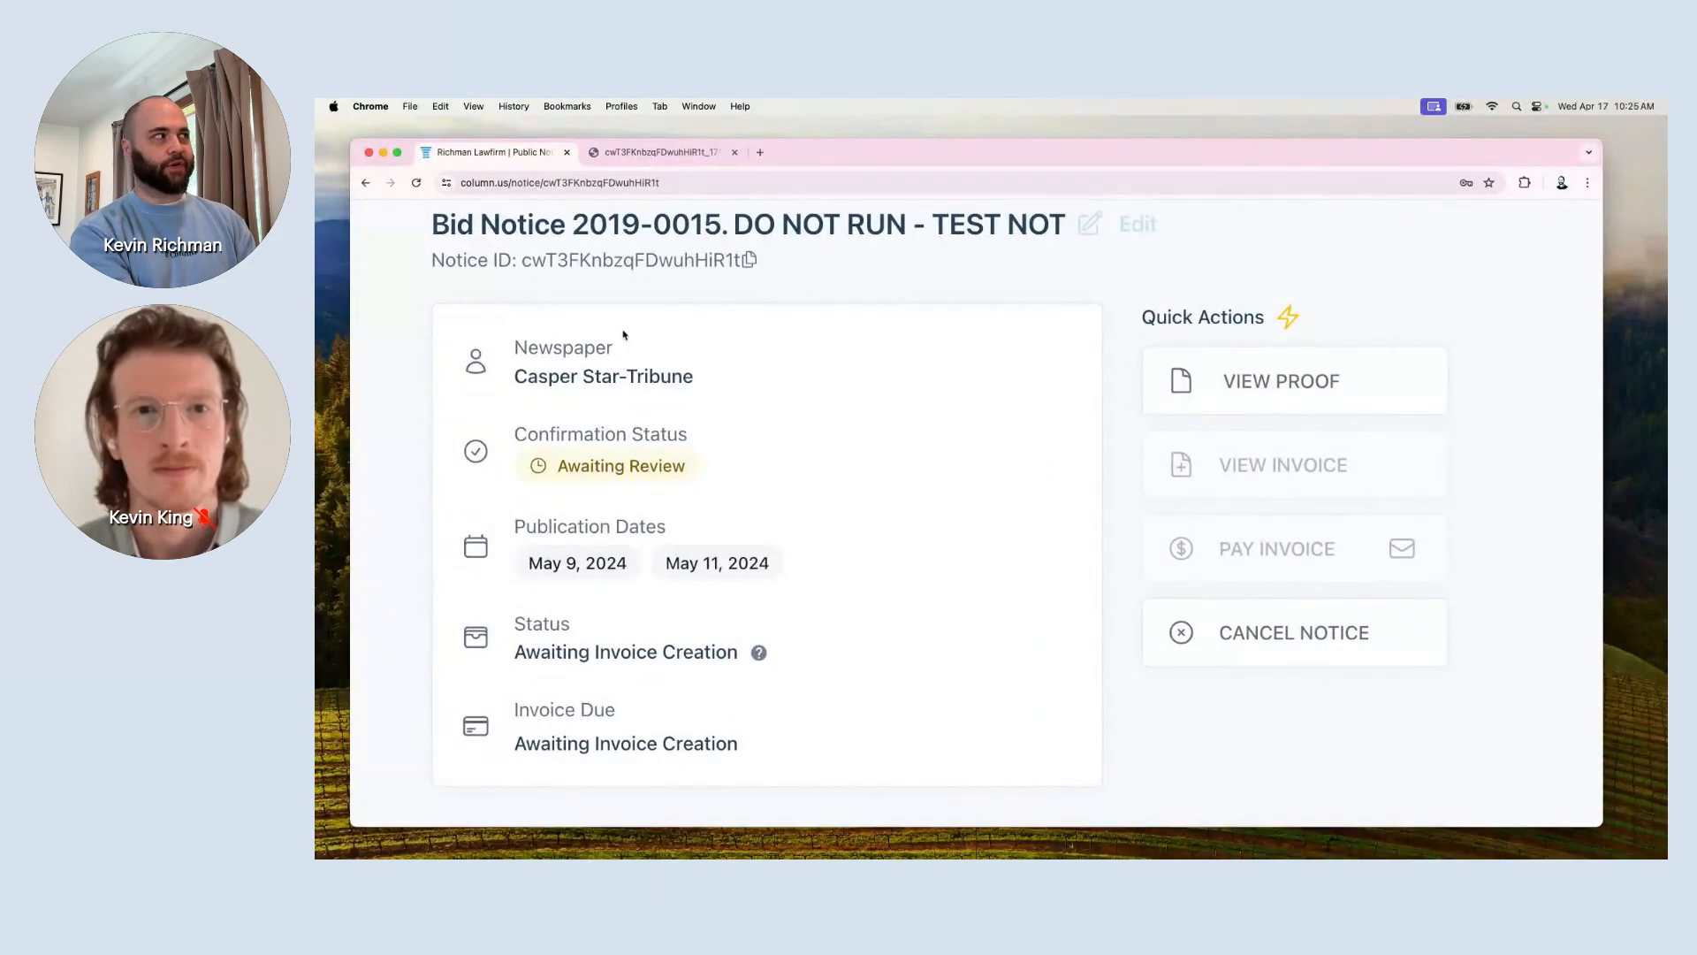
scroll(624, 334, "up", 1)
triple_click(551, 389)
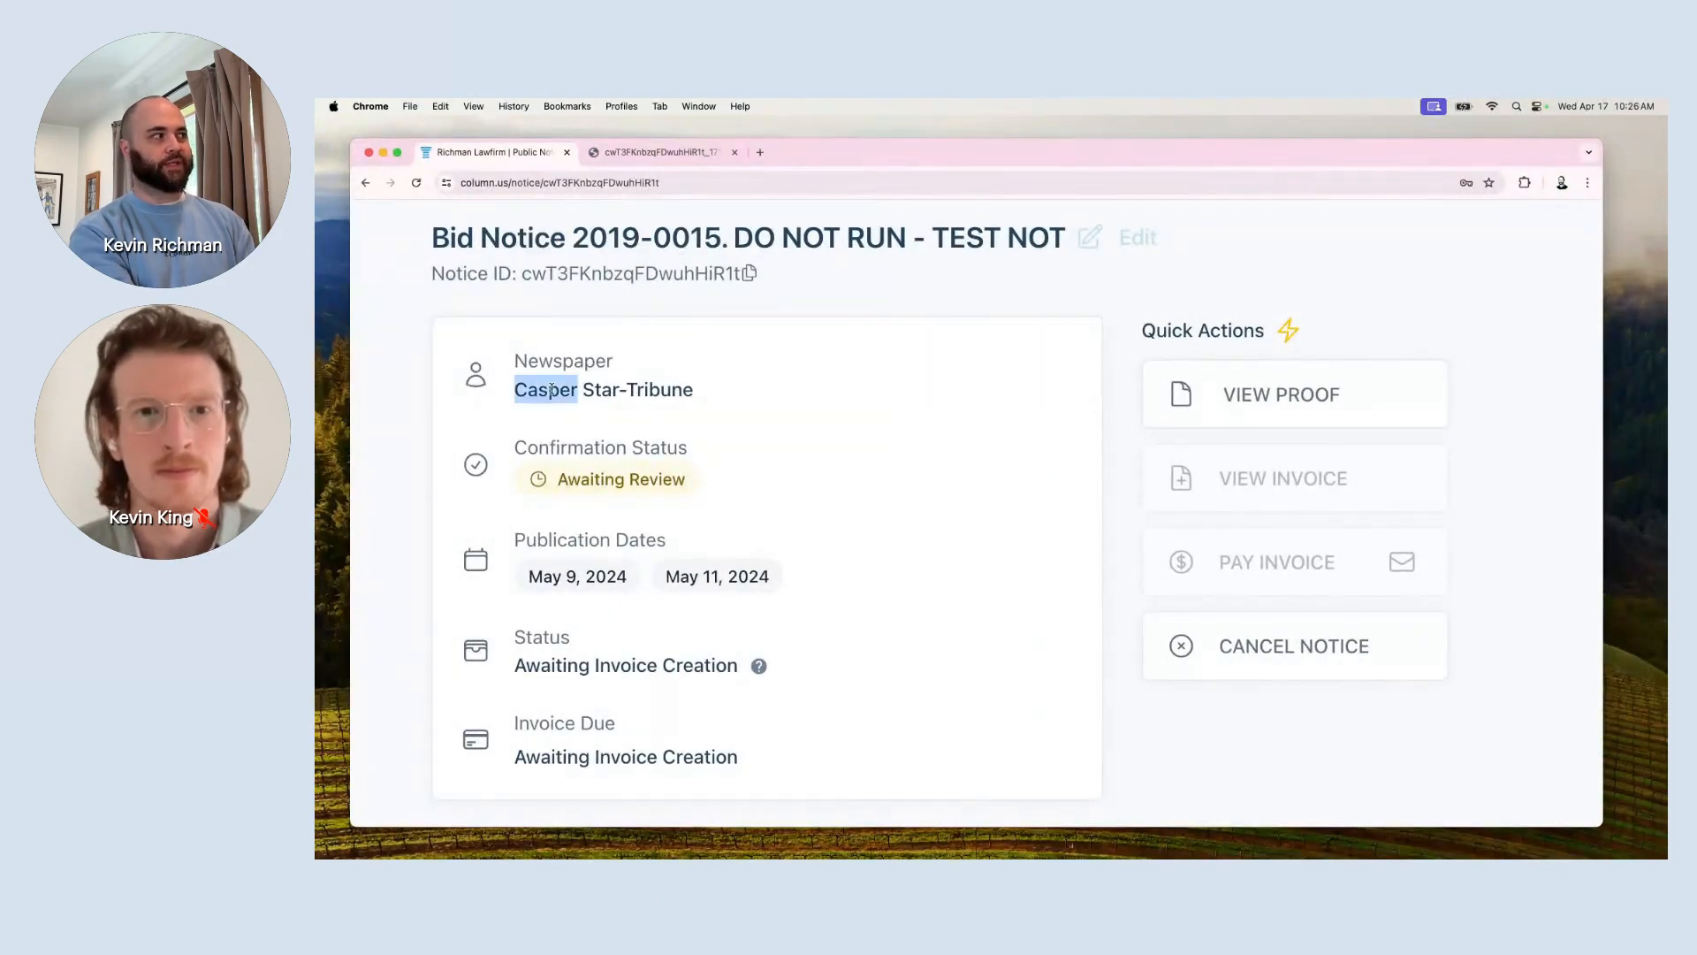
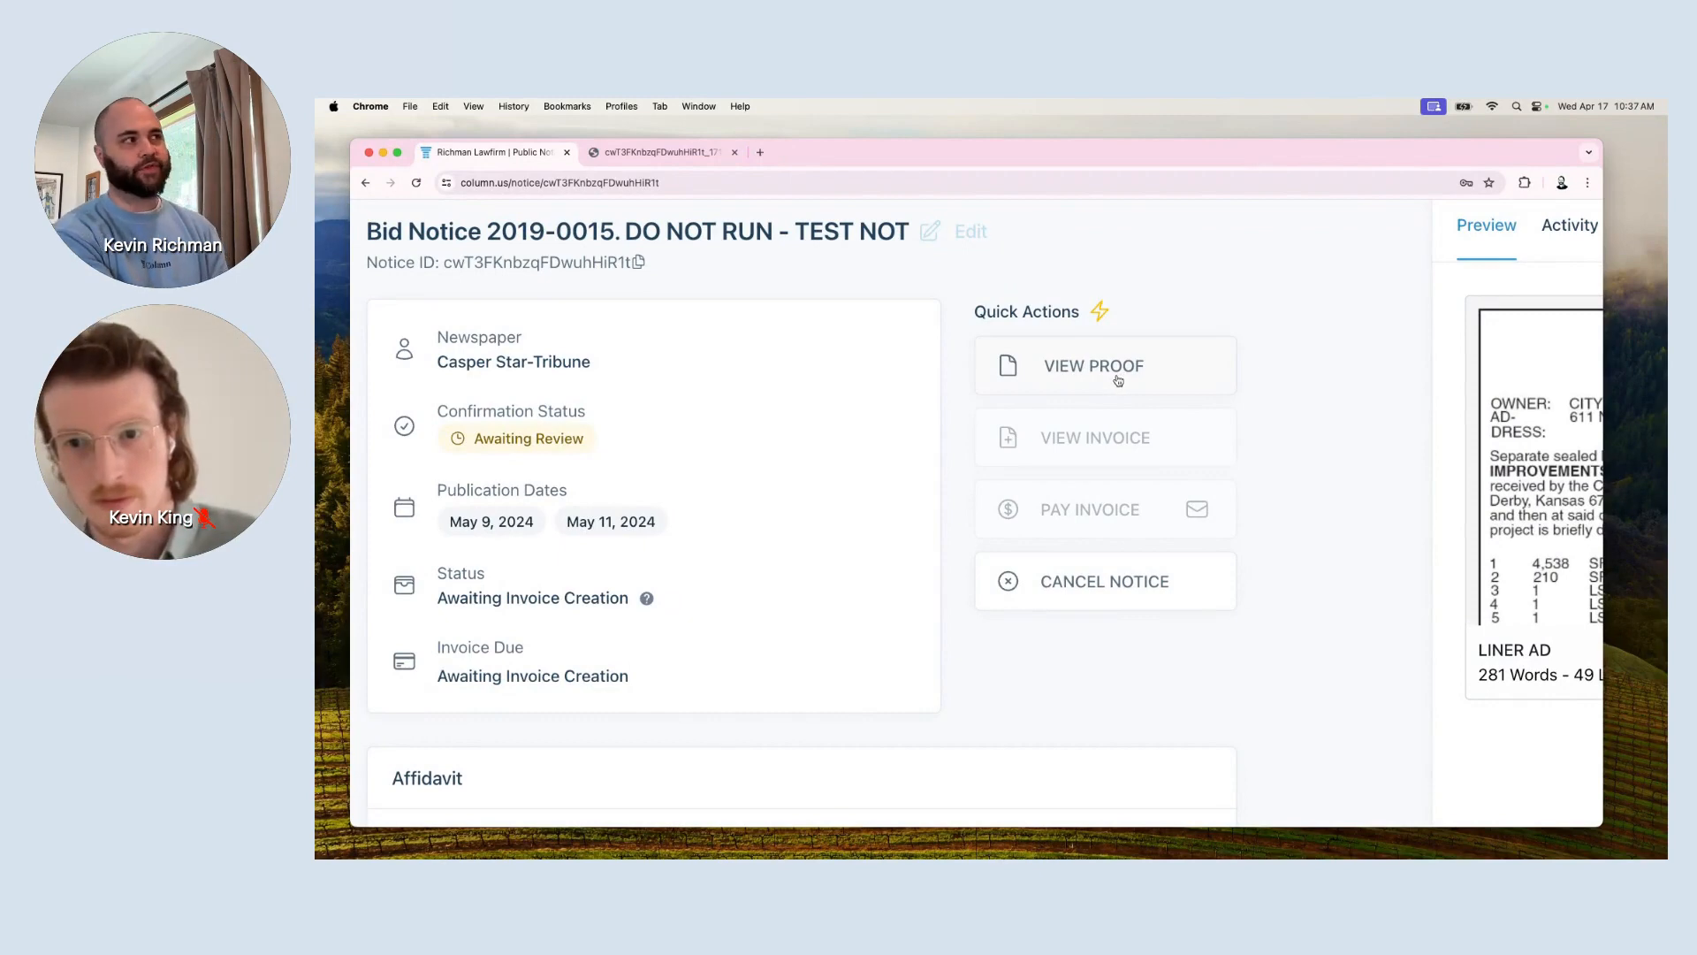
View the Bid Notice's ad proof PDF, scroll through it, then close both proof tabs.
left_click(1121, 381)
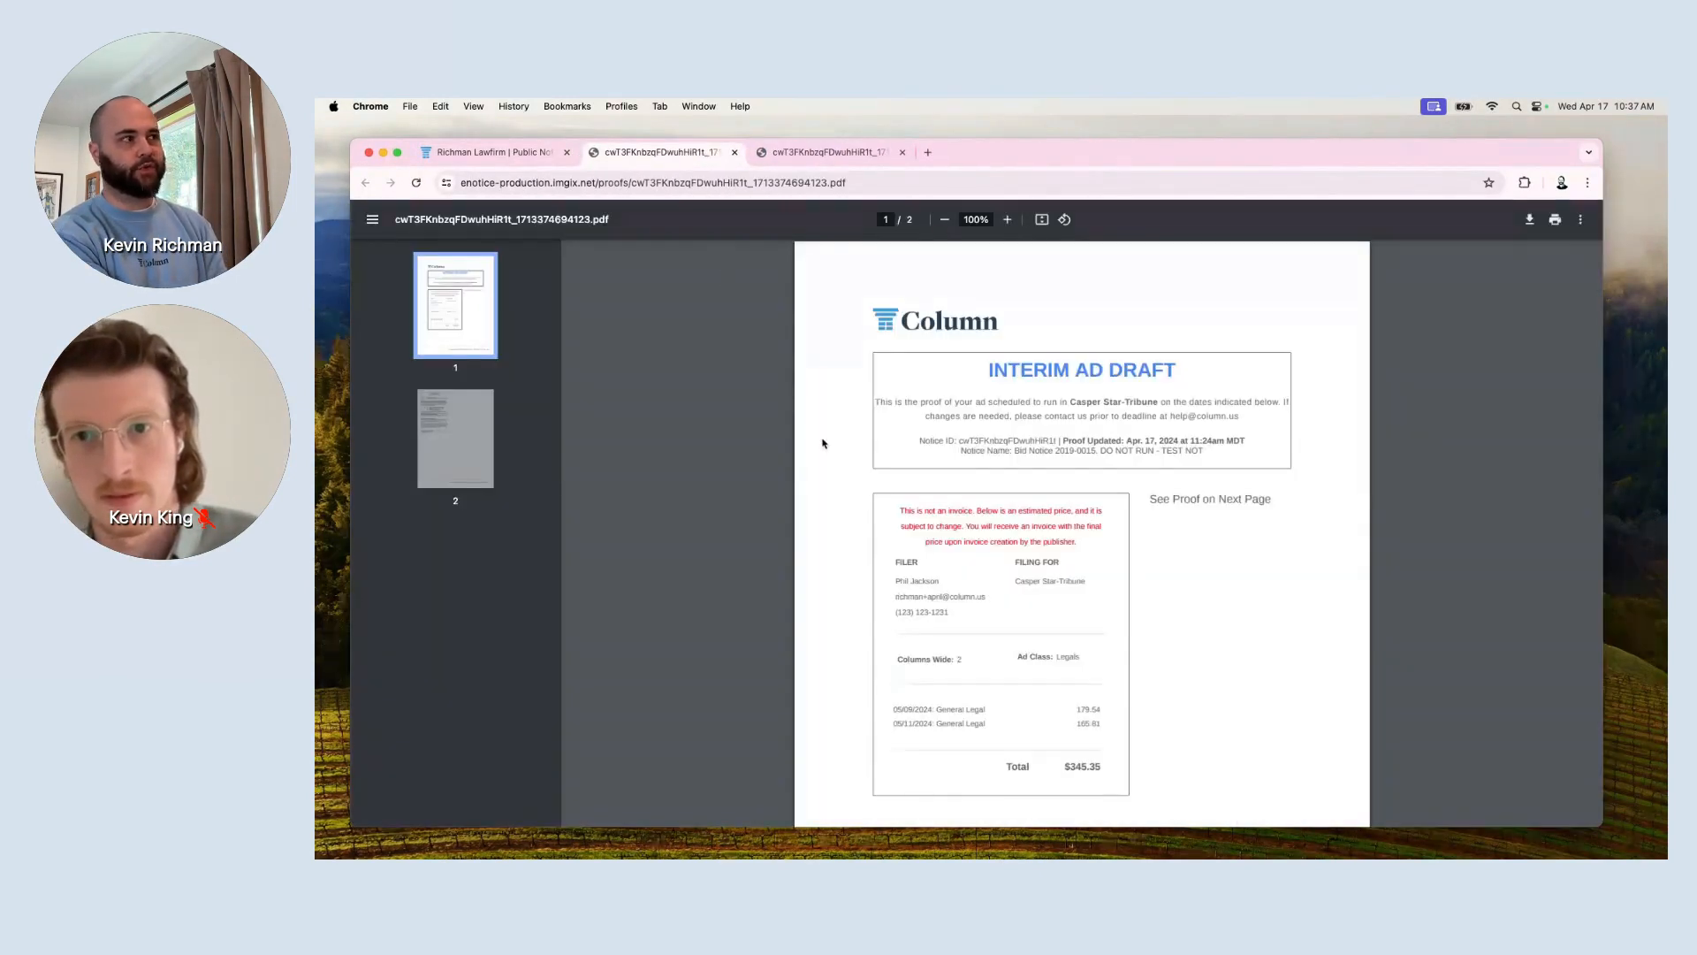
scroll(822, 442, "down", 1)
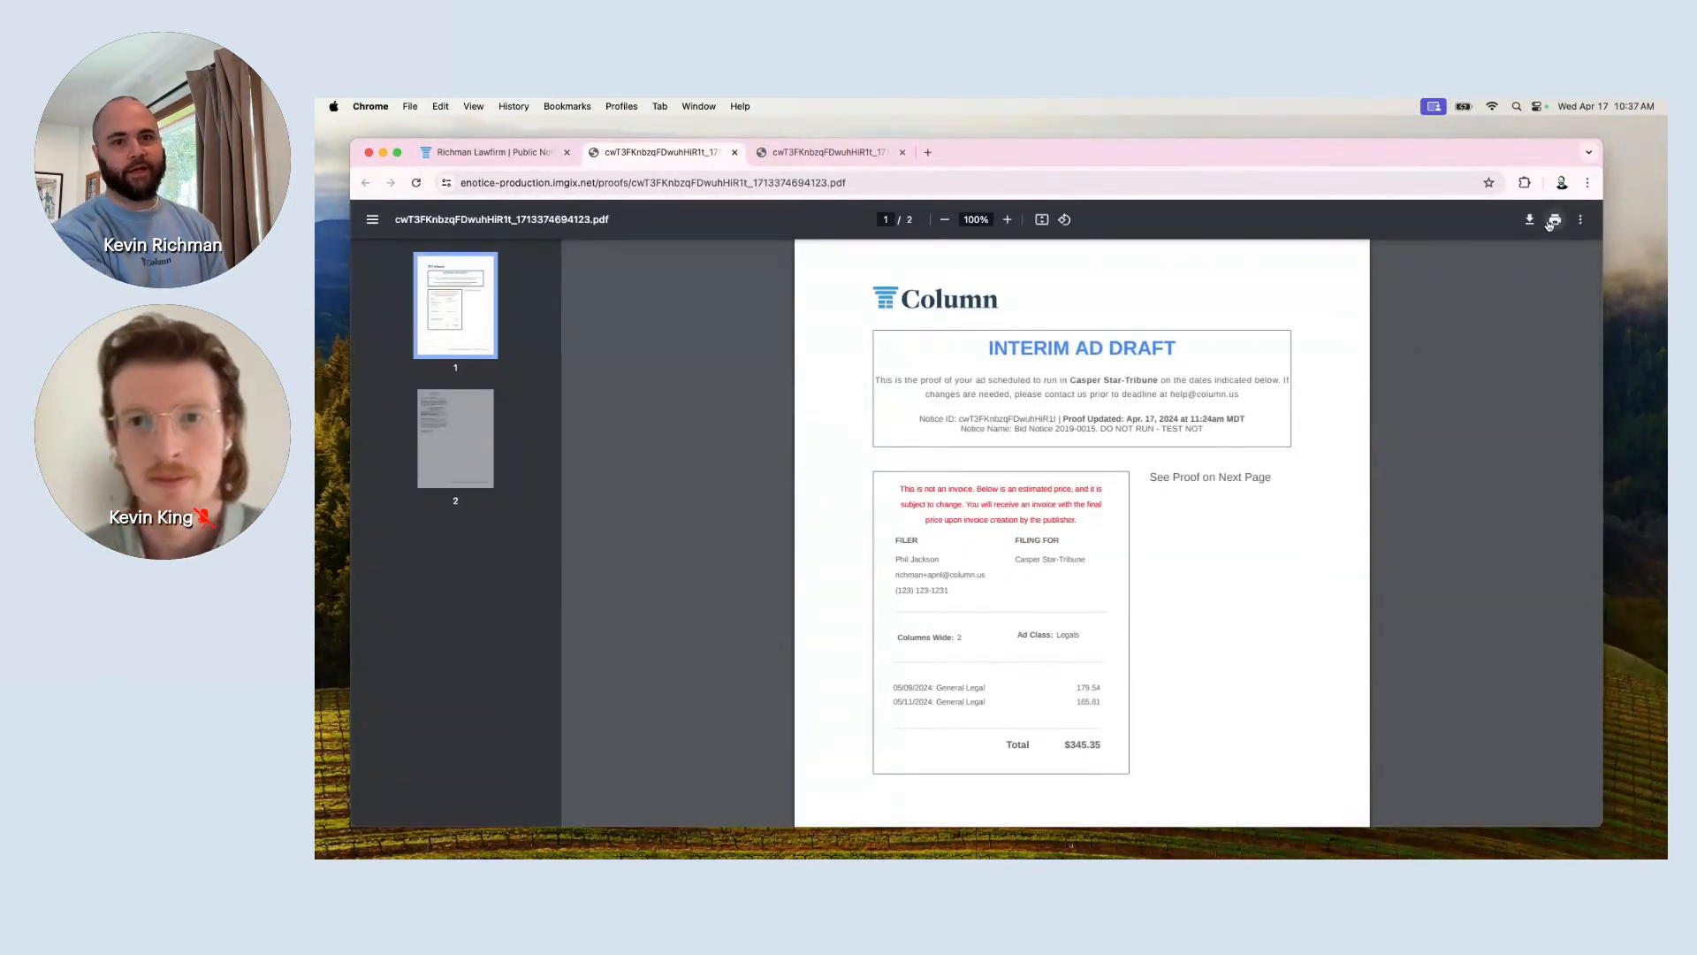
scroll(1553, 221, "up", 5)
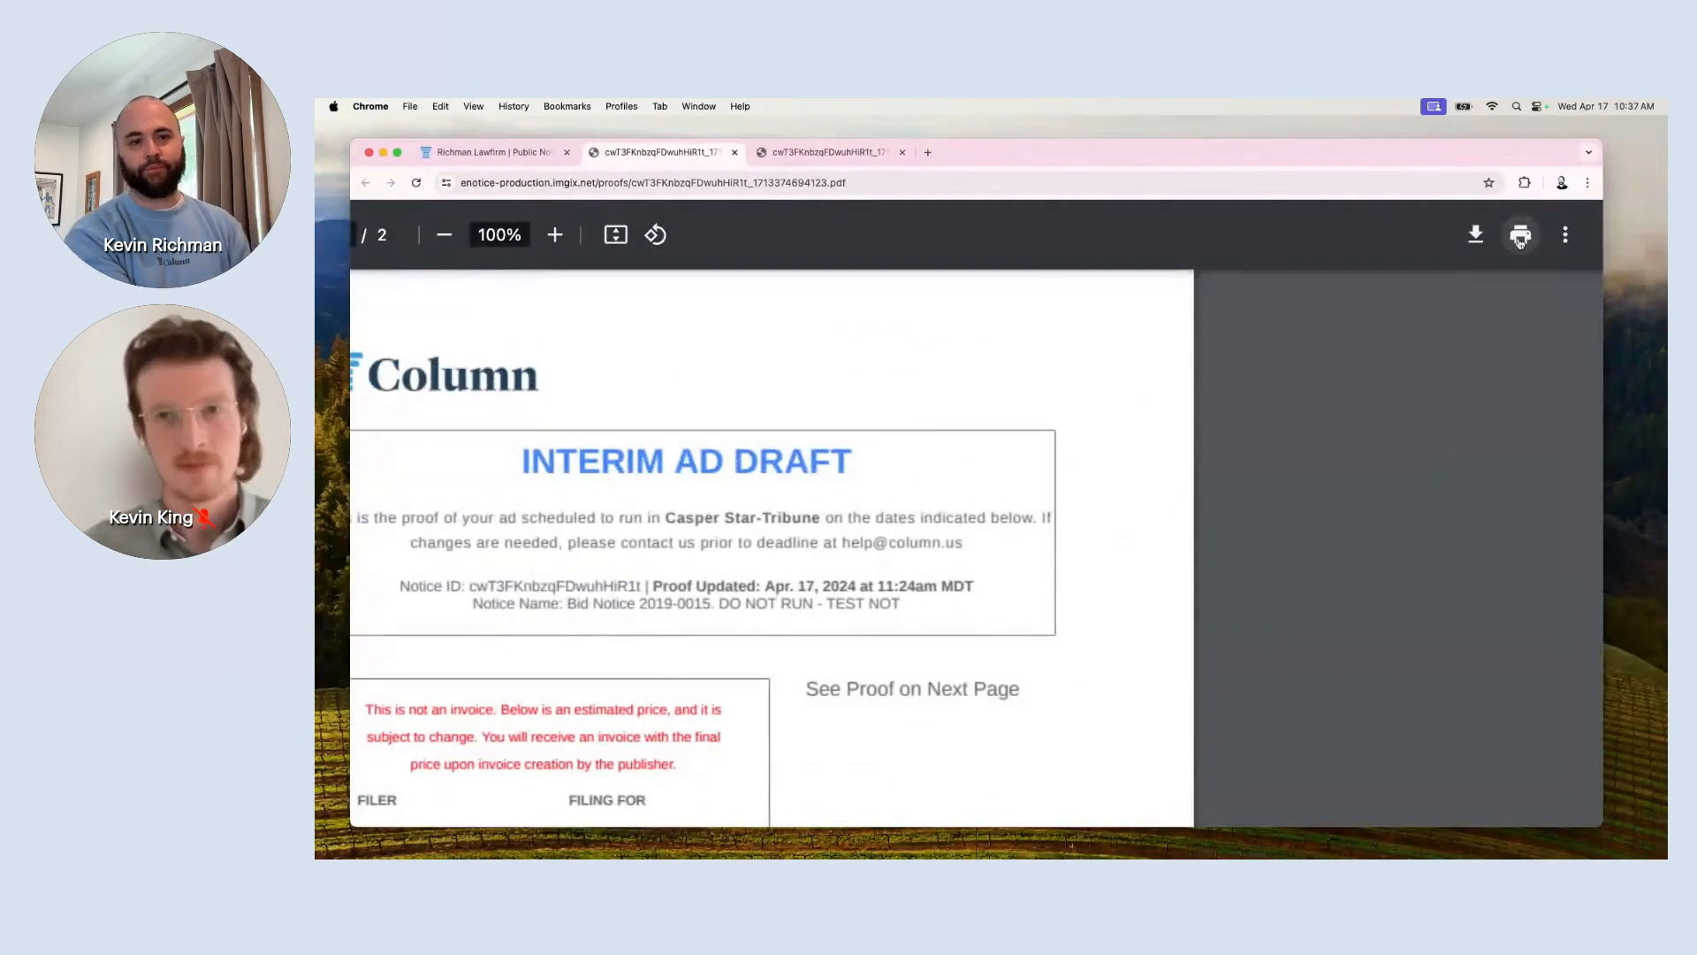
scroll(1277, 413, "down", 5)
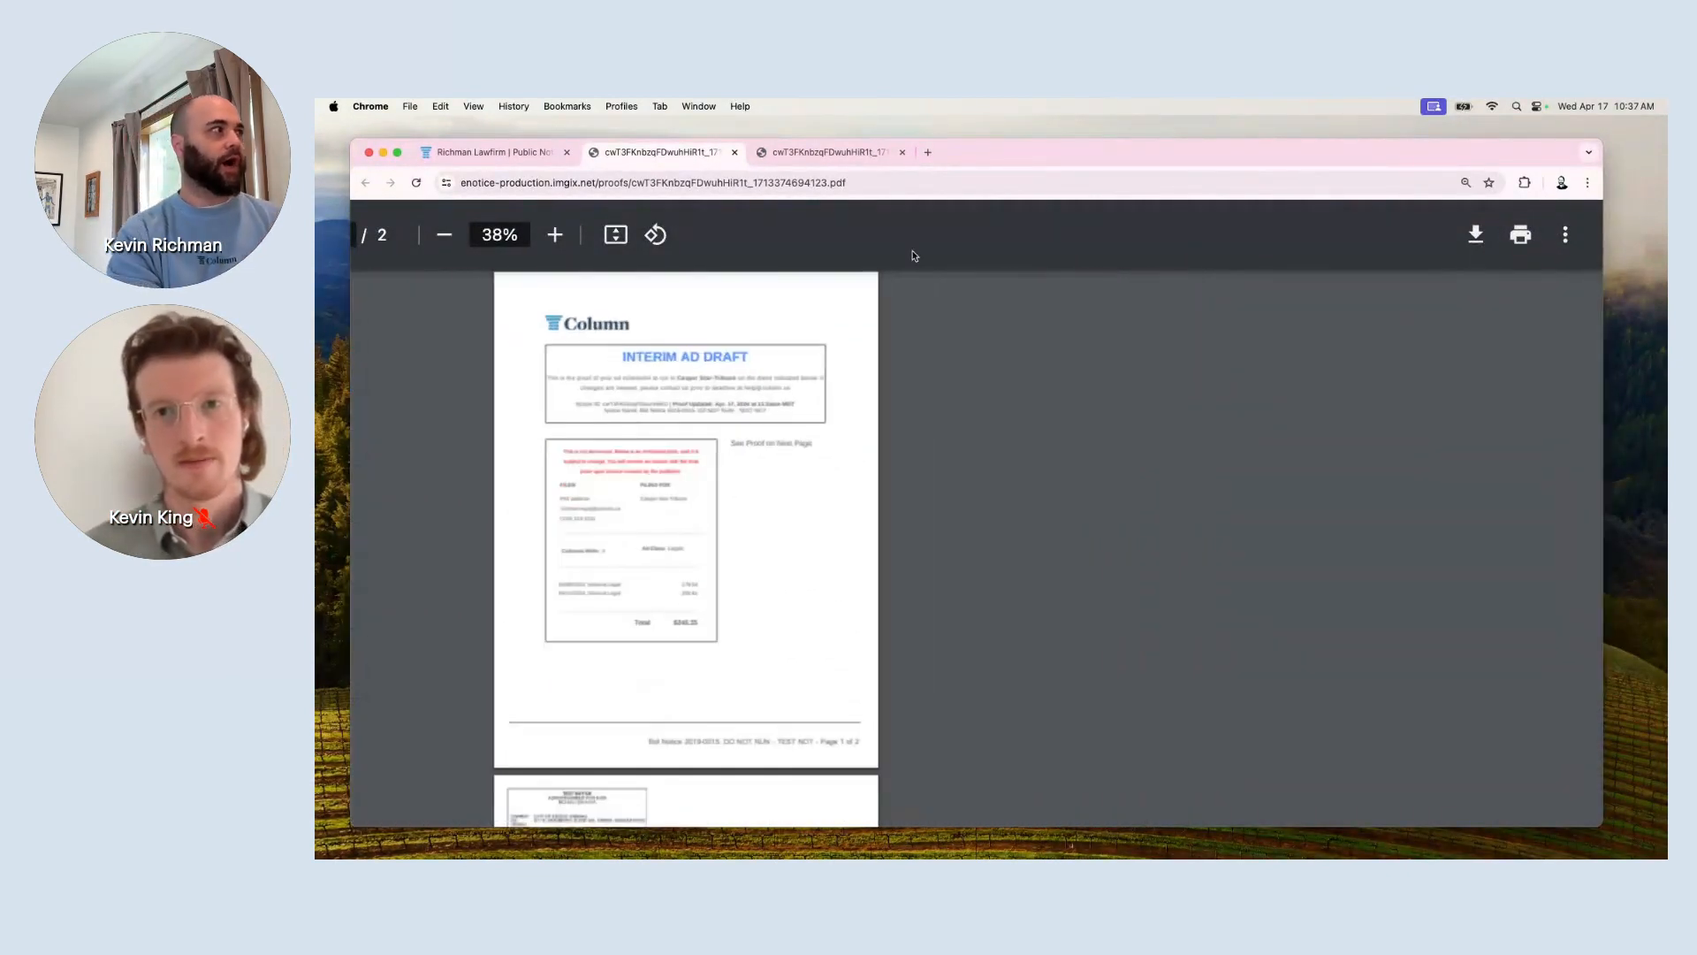
left_click(734, 152)
left_click(737, 154)
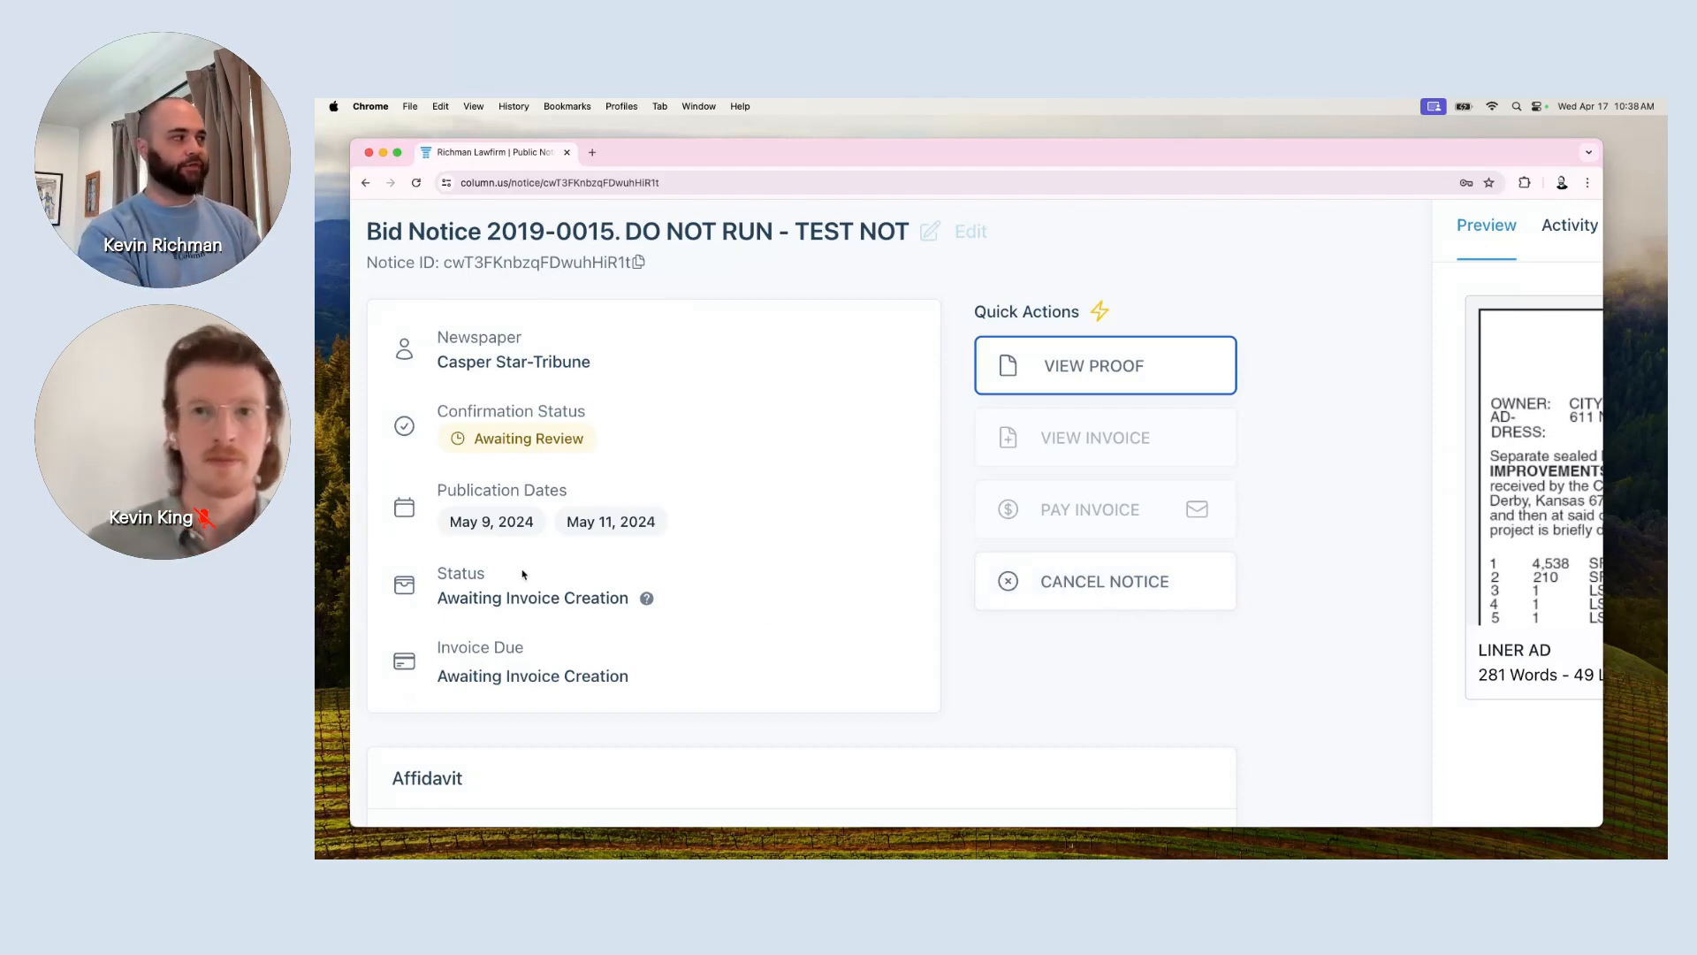
mouse_move(477, 534)
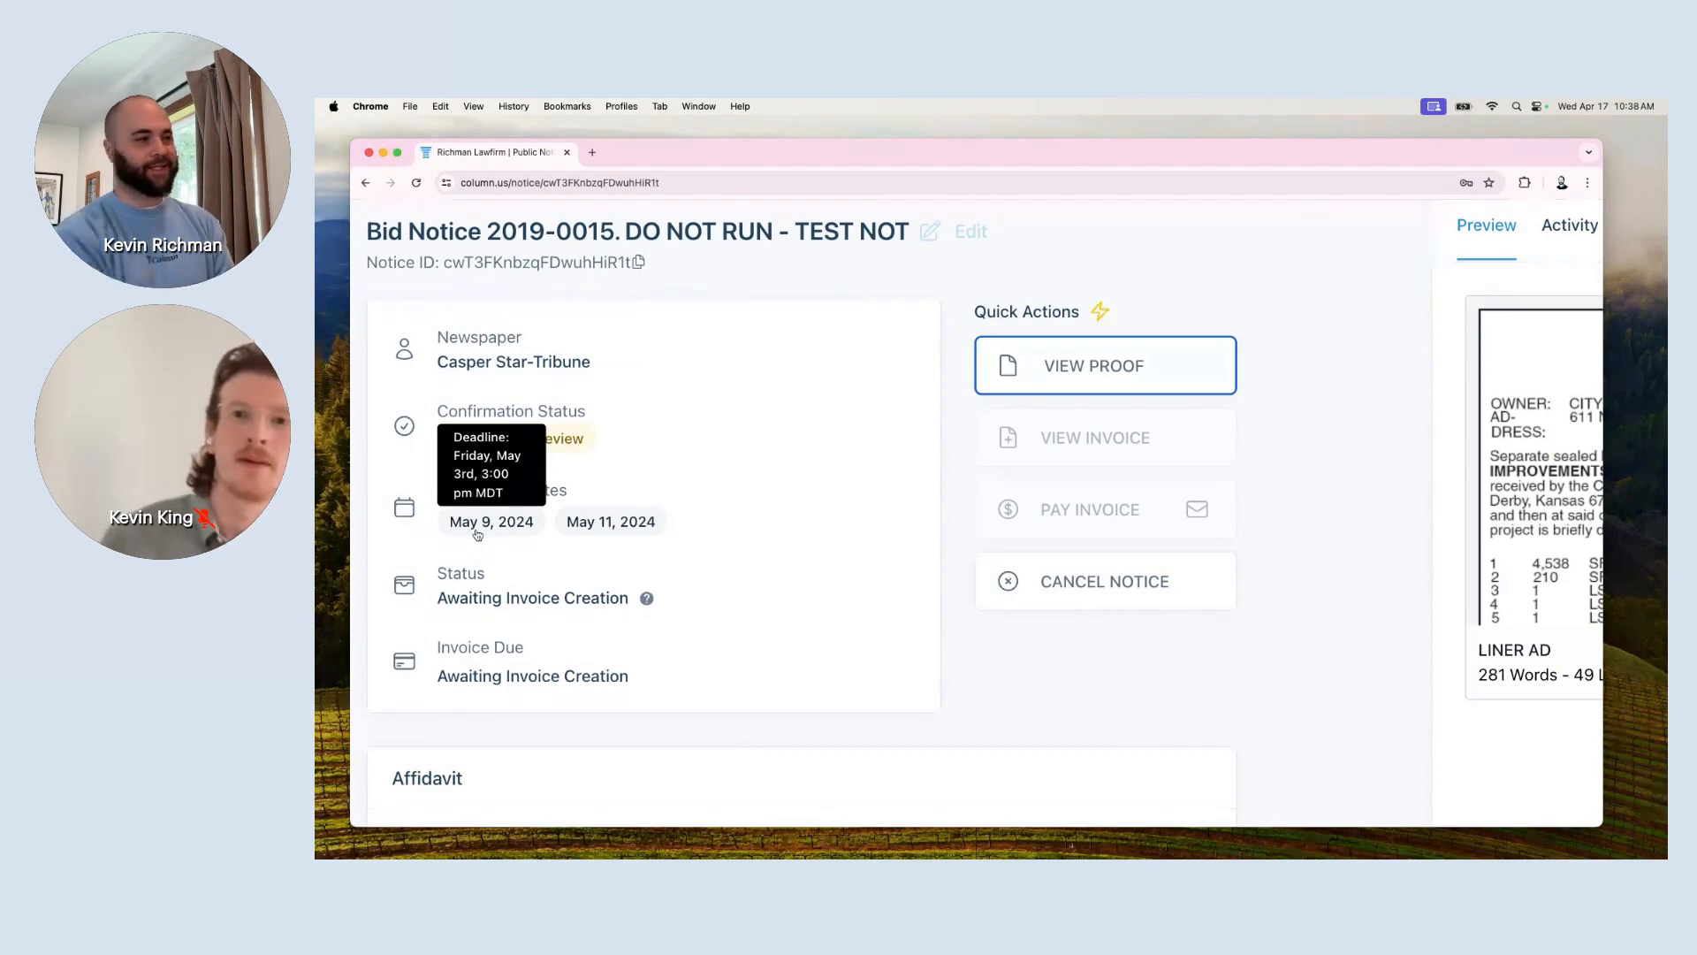
scroll(478, 534, "up", 5)
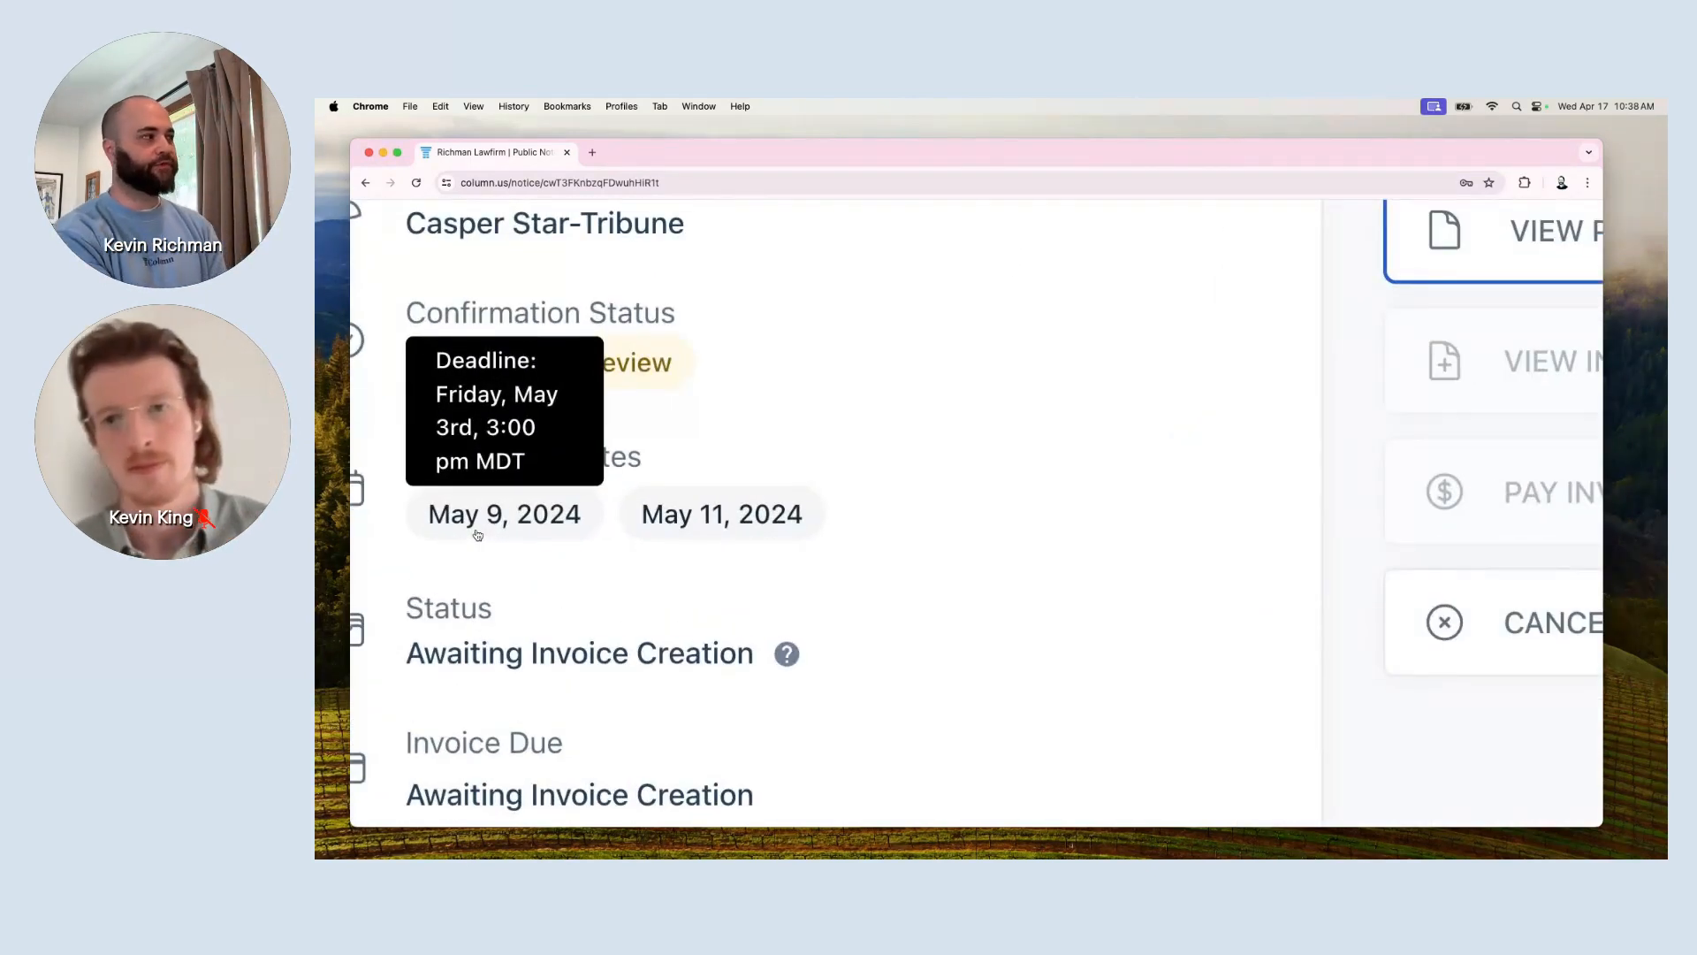
left_click(1428, 619)
scroll(1373, 644, "down", 5)
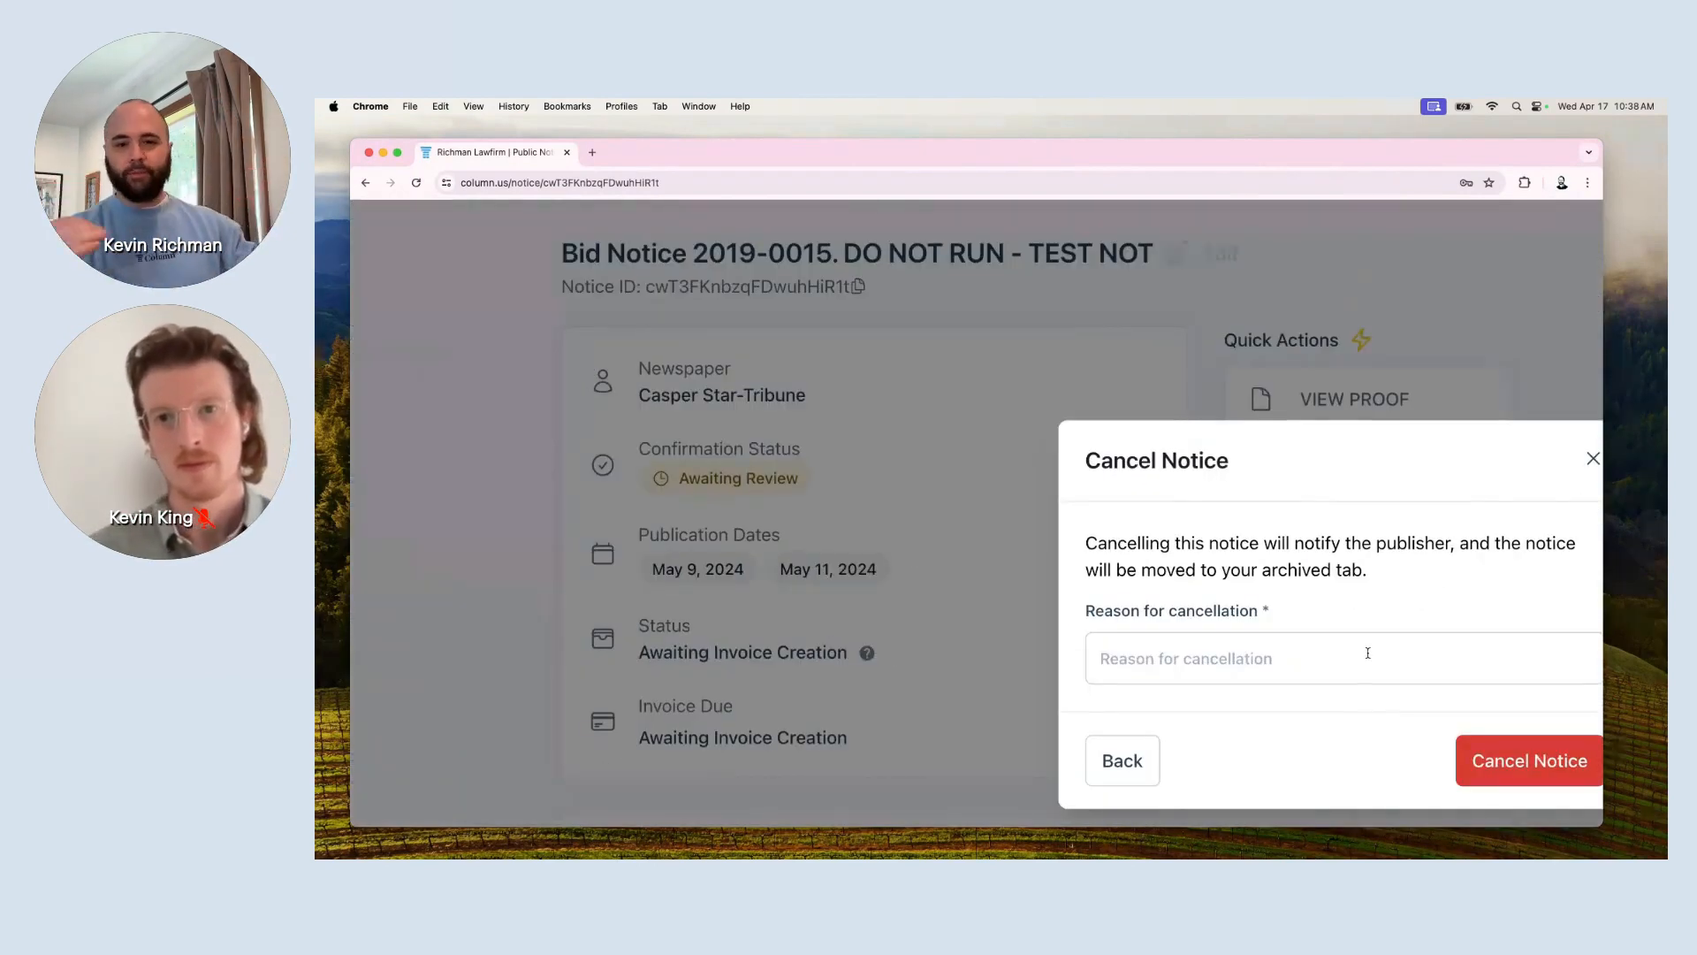
left_click(1368, 652)
scroll(1367, 652, "down", 2)
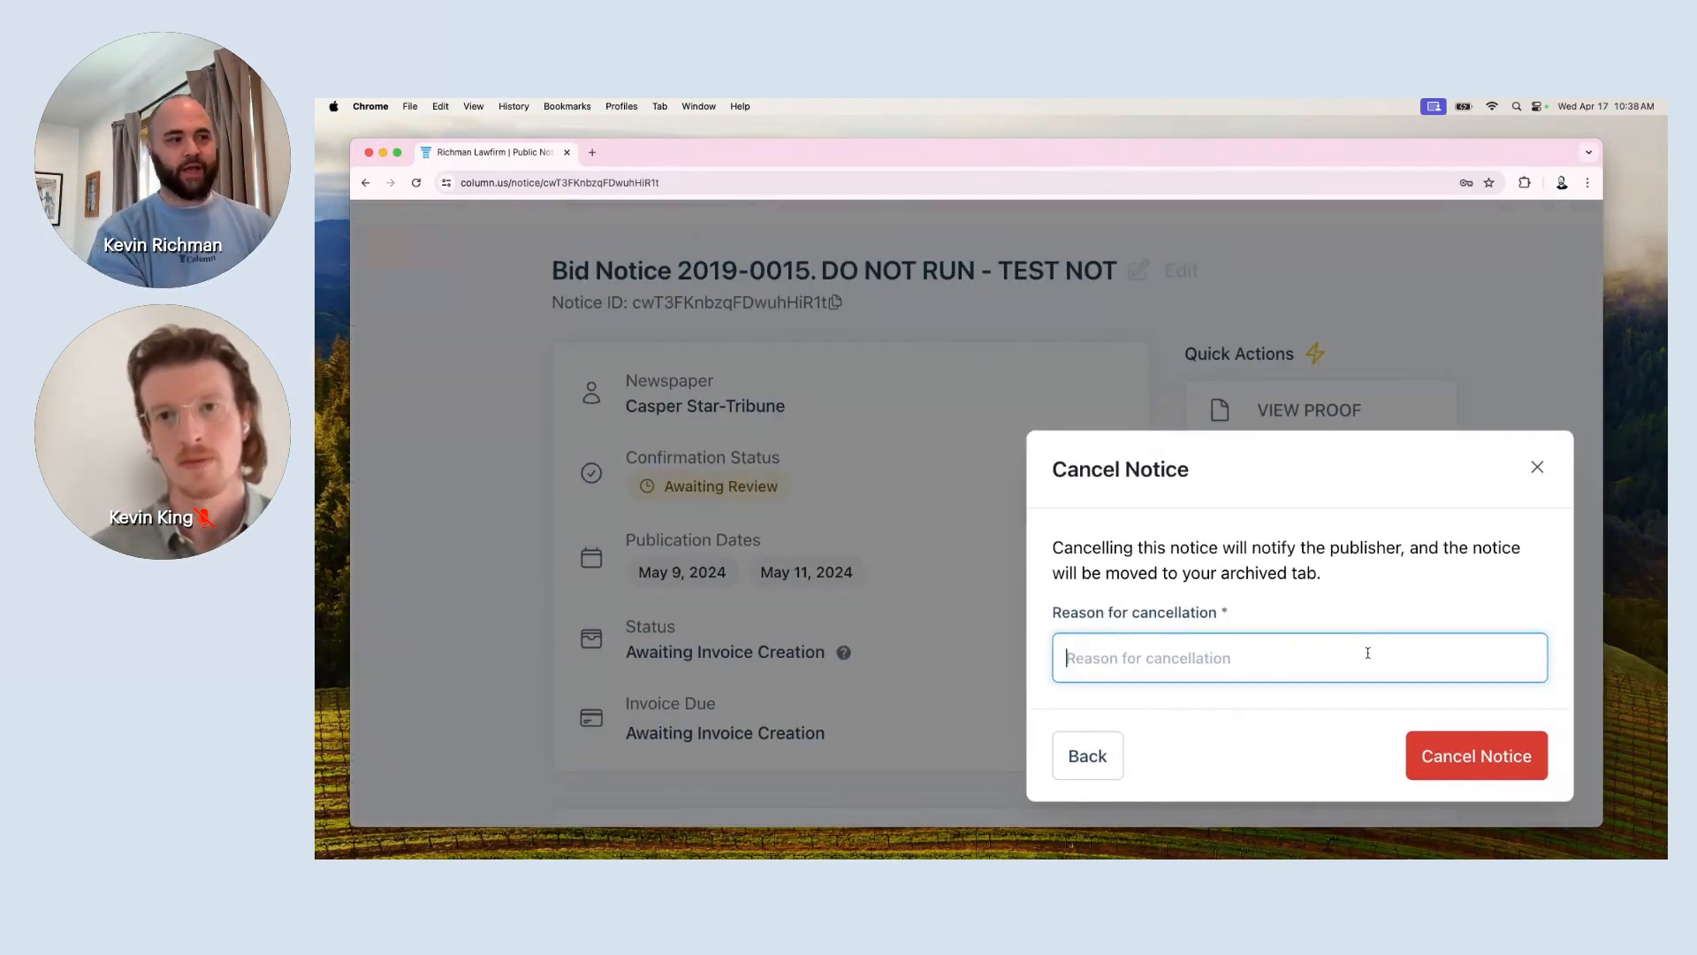
left_click(1539, 469)
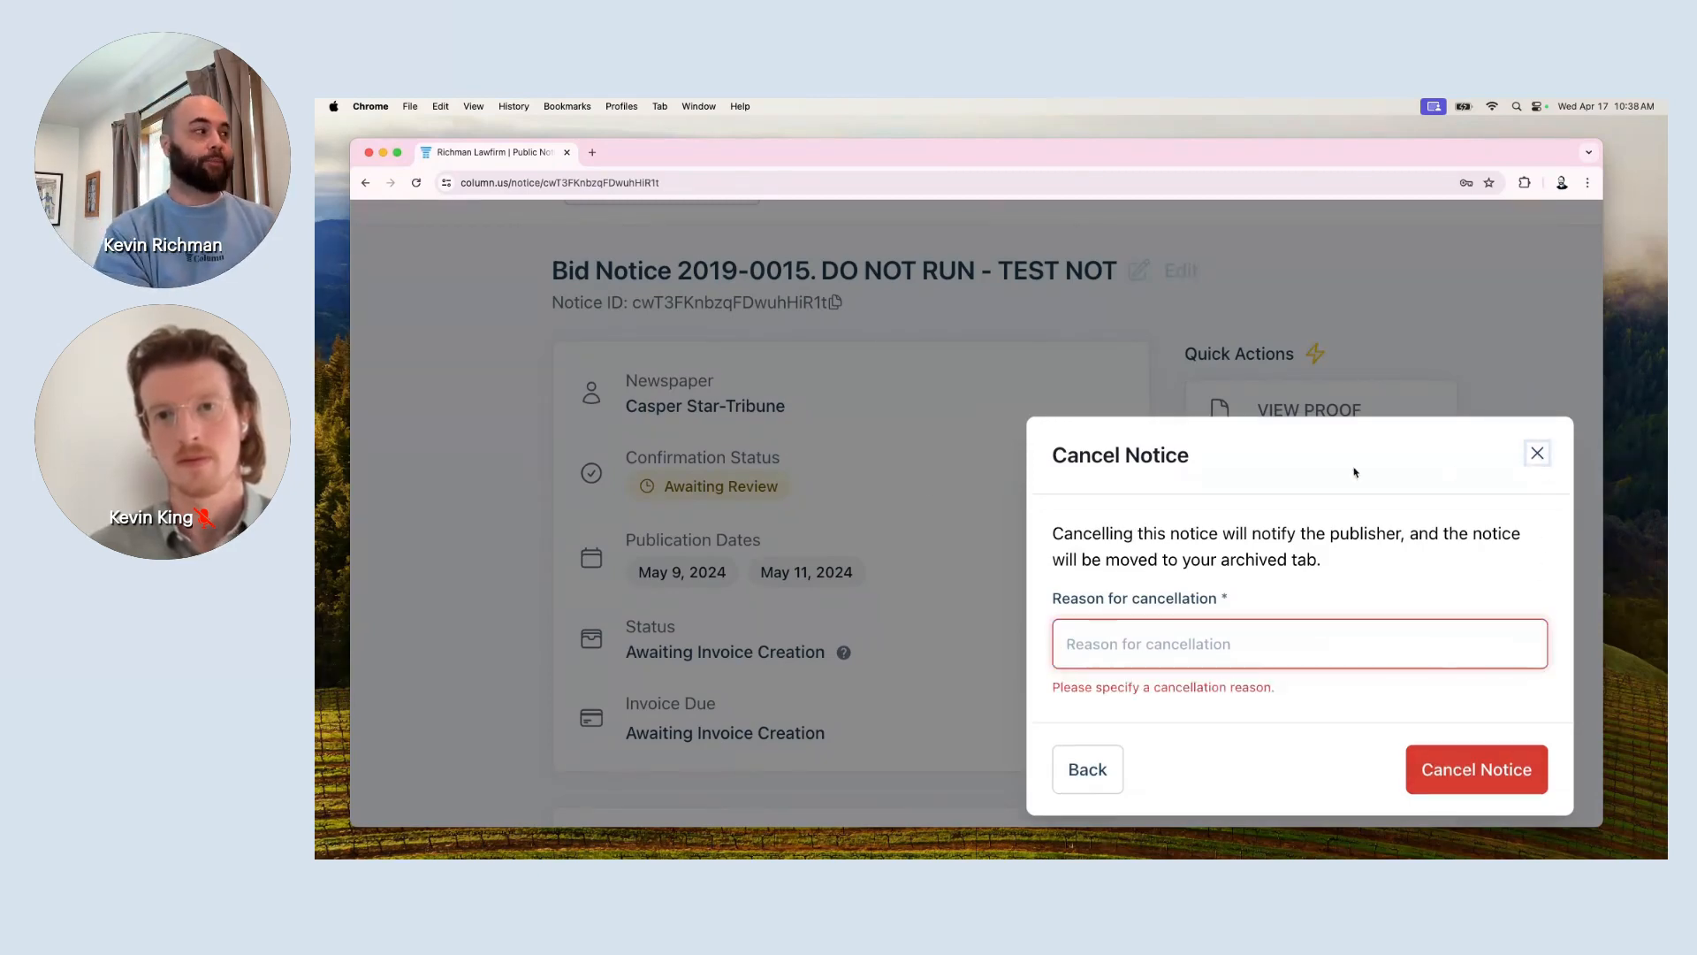
left_click(1537, 454)
mouse_move(685, 584)
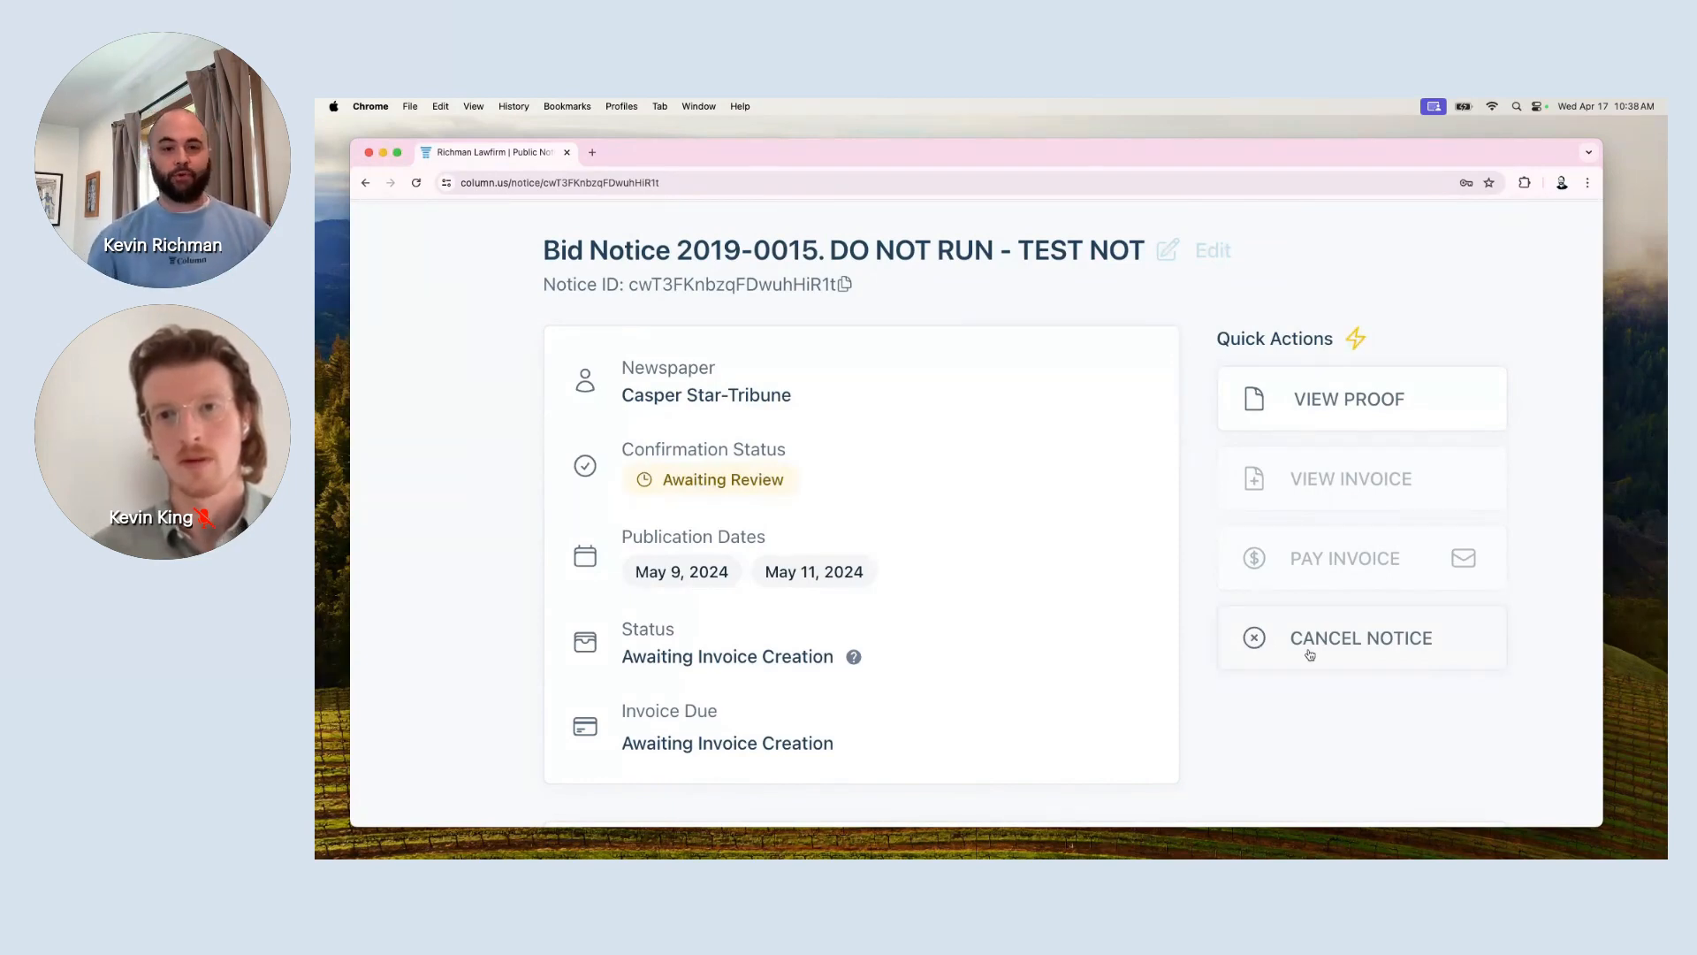
mouse_move(825, 587)
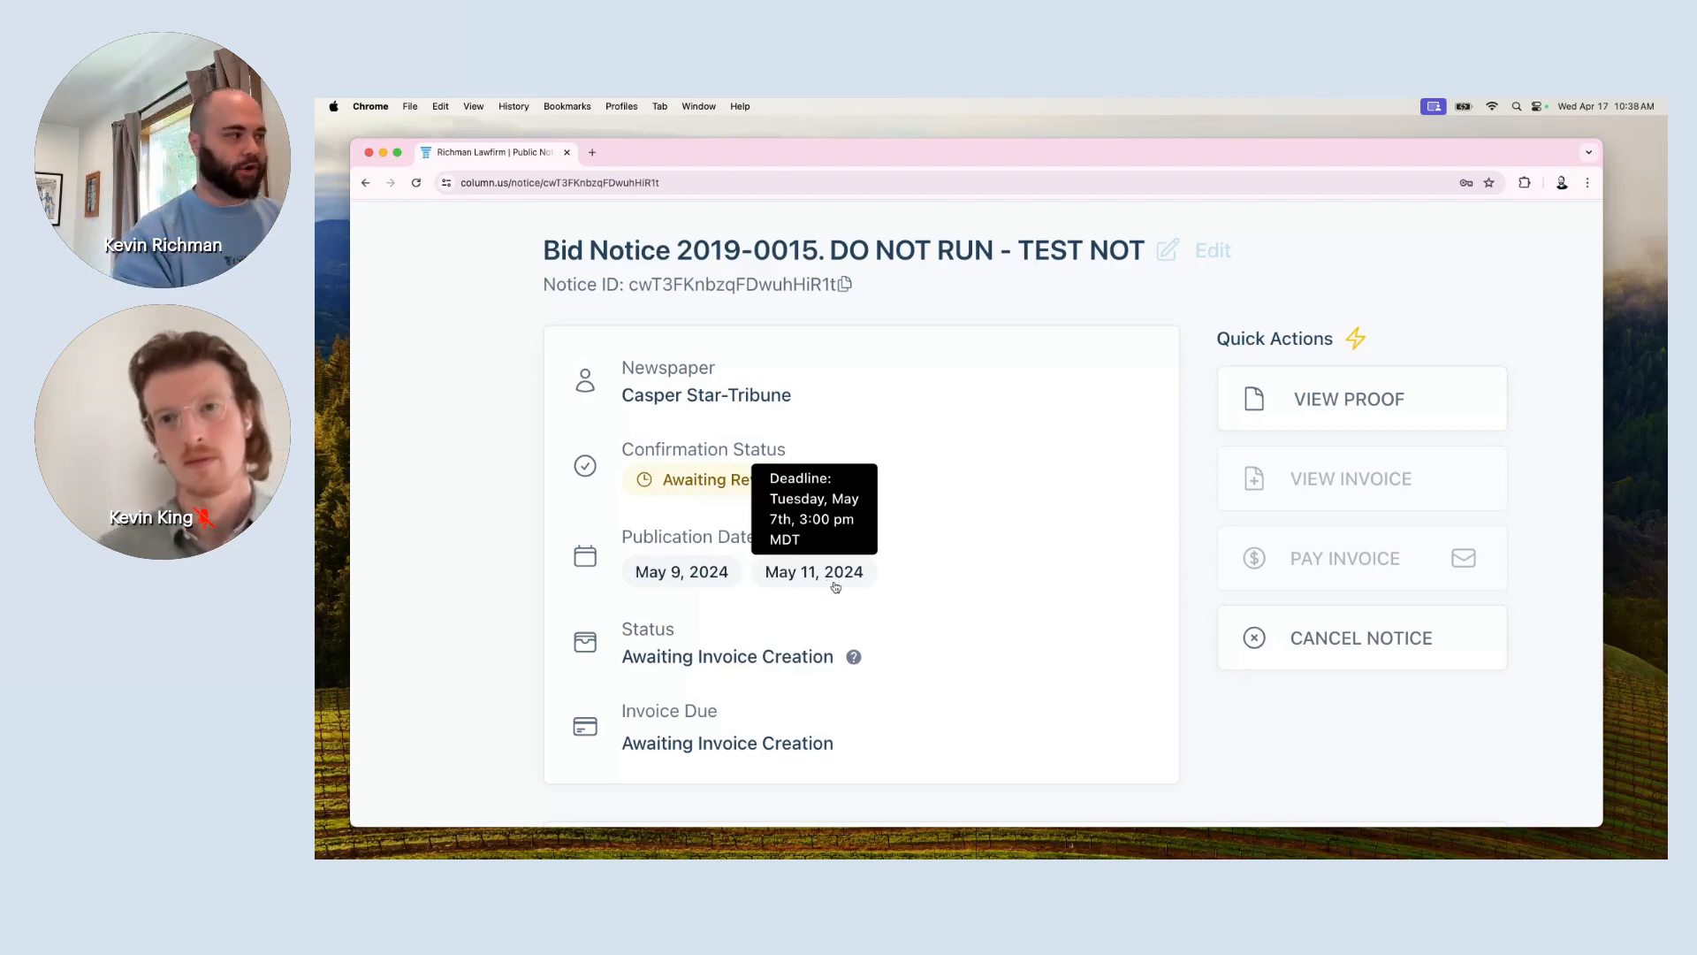
key("super+minus")
scroll(1027, 637, "down", 3)
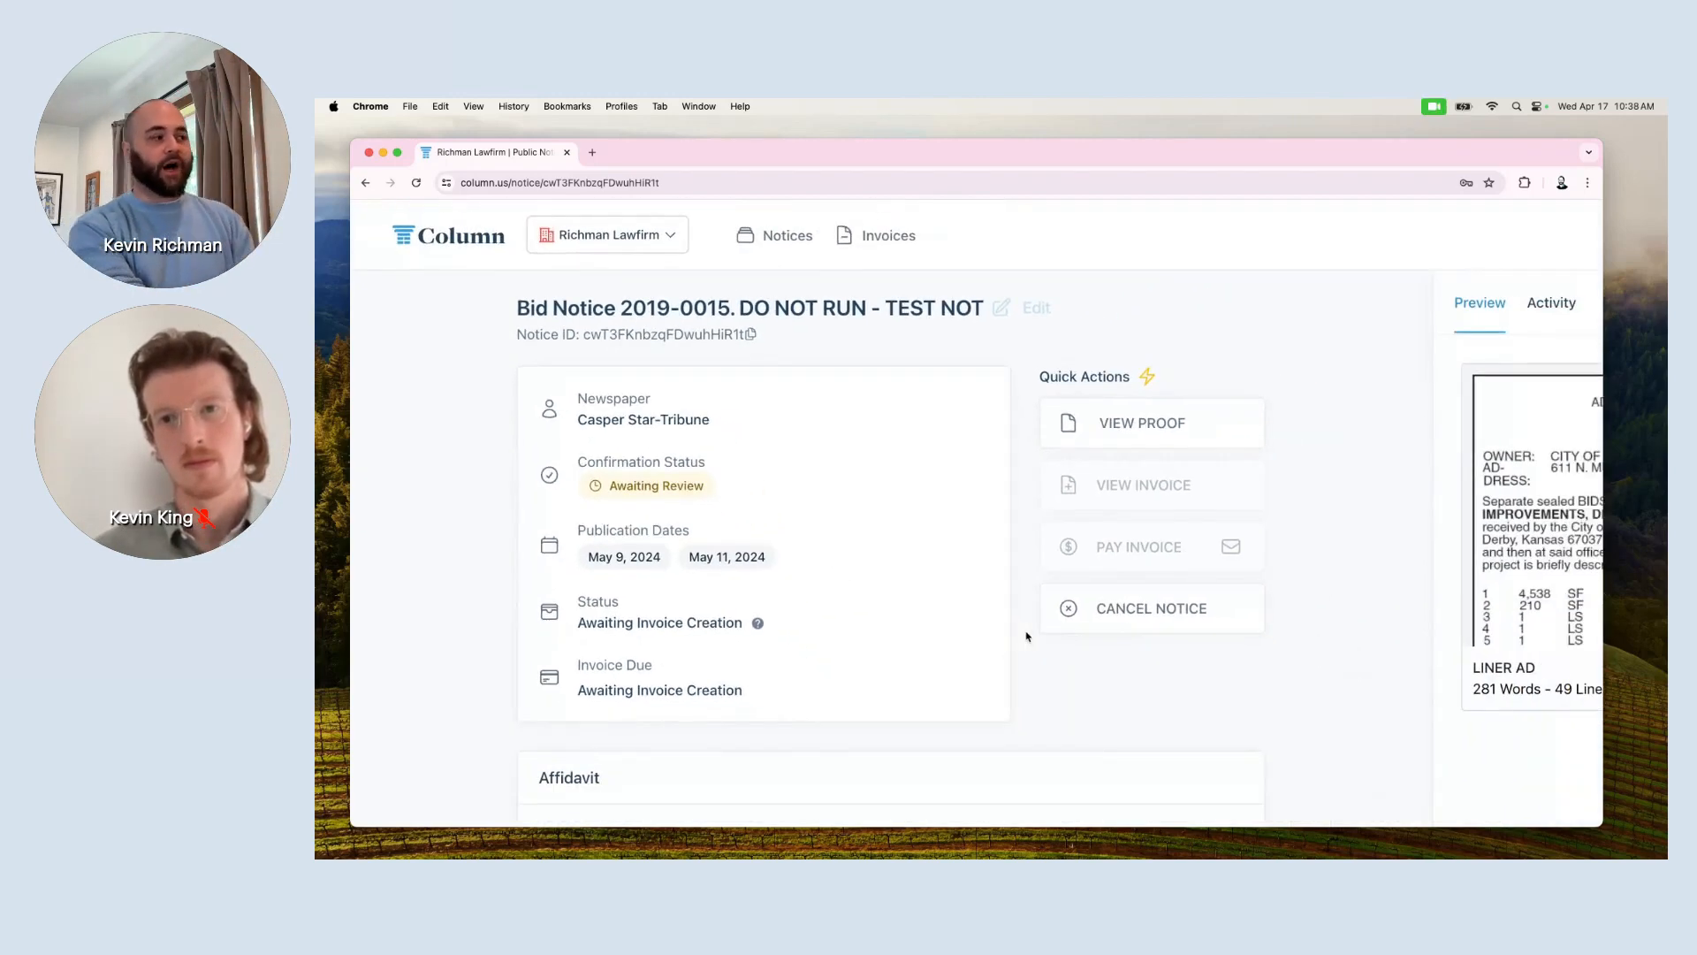
scroll(1027, 637, "down", 3)
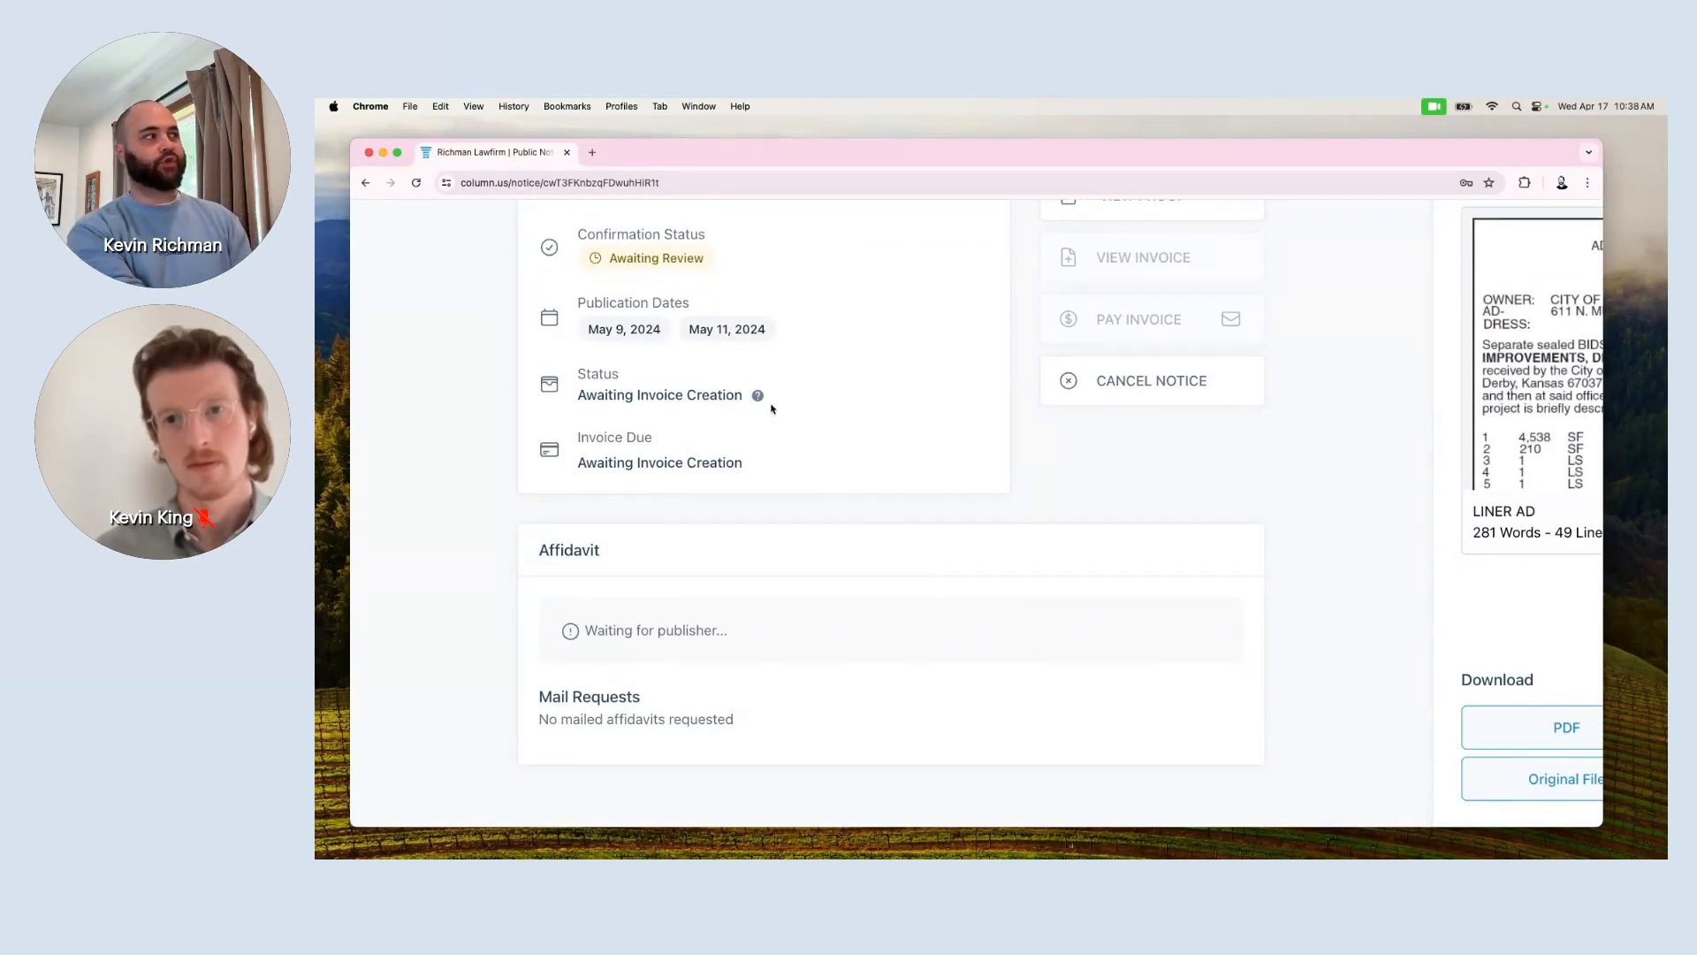
mouse_move(725, 336)
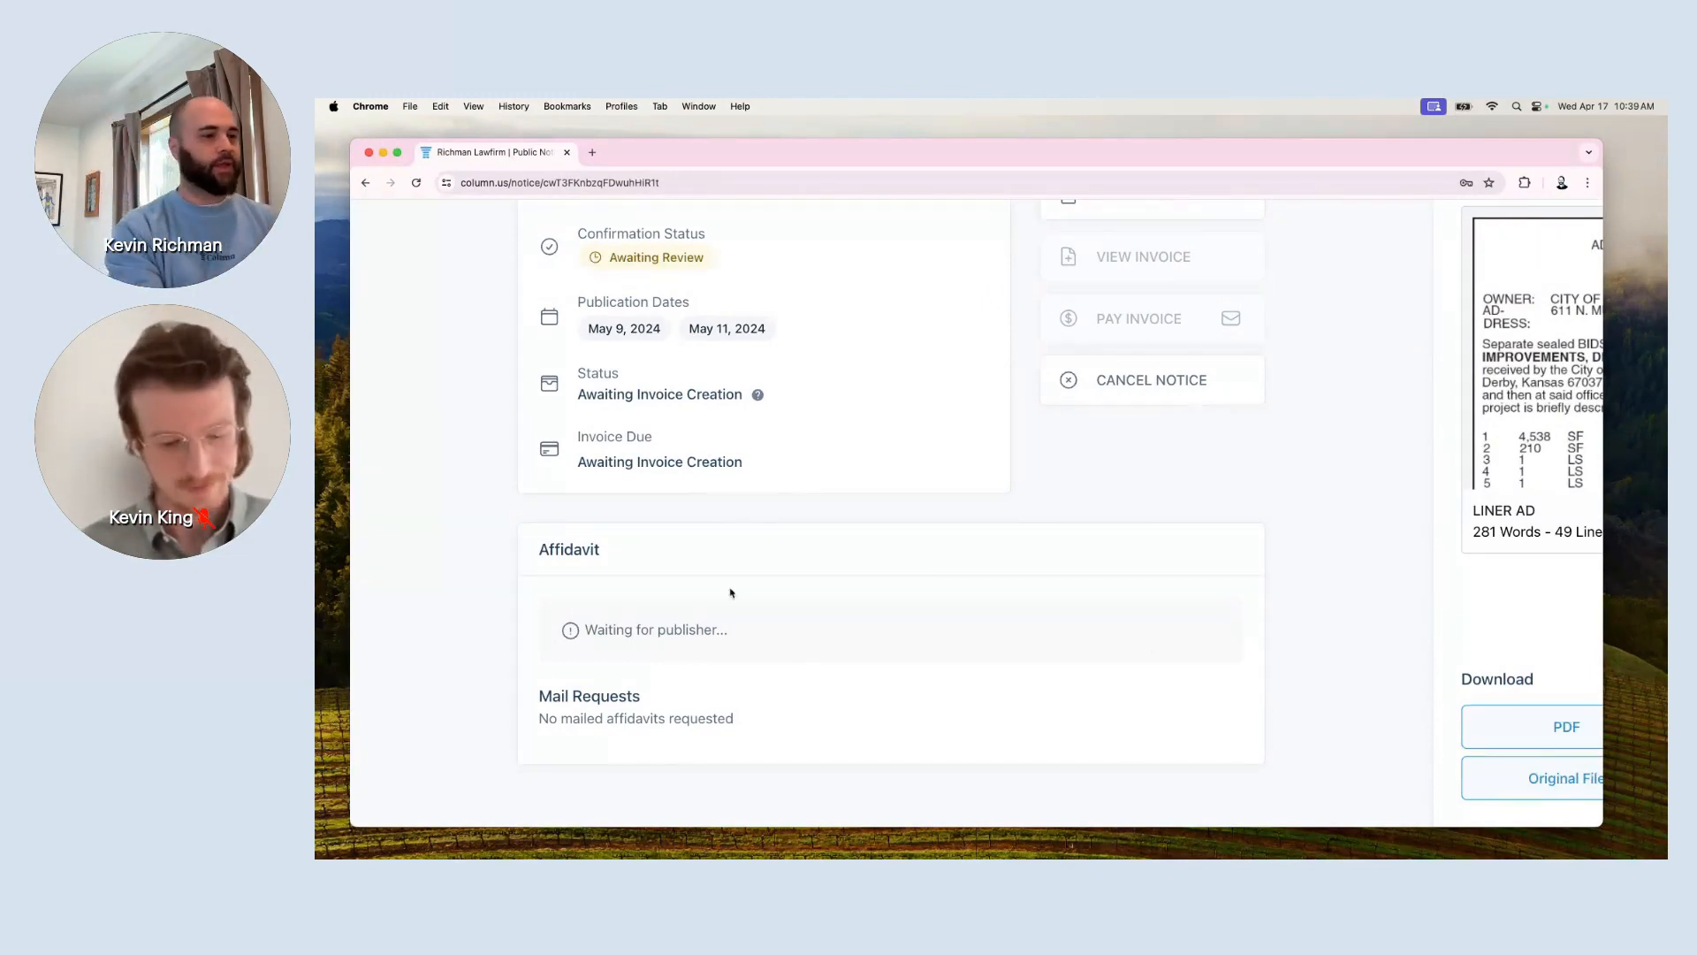
key("super+0")
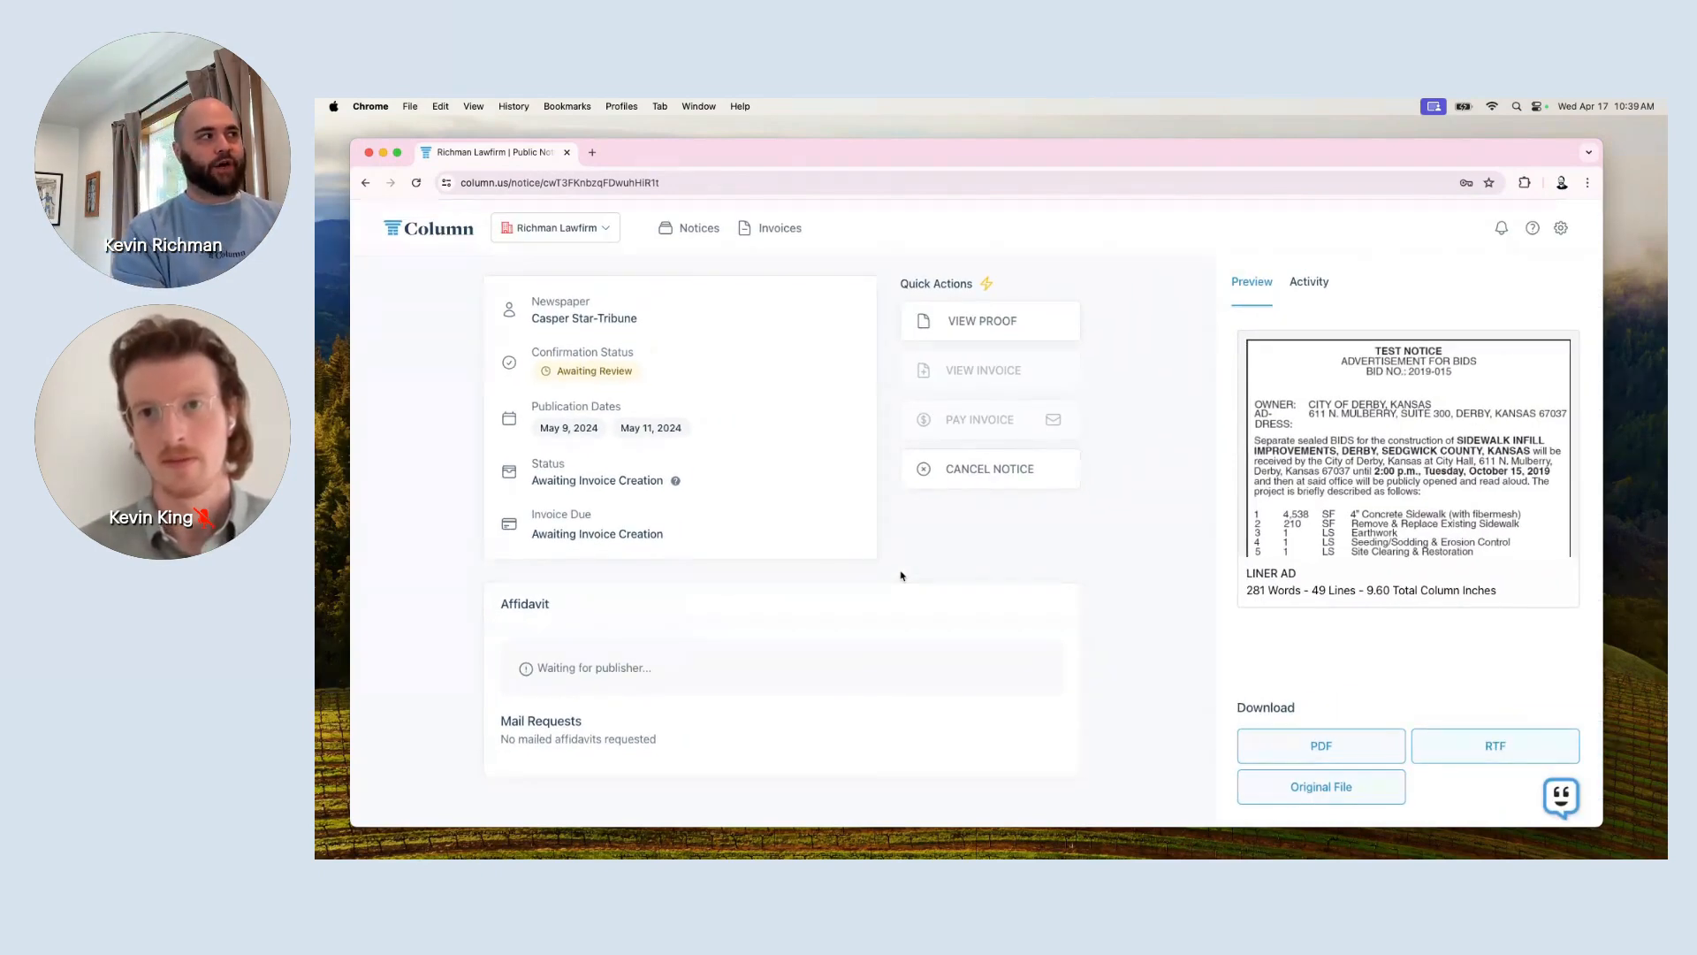
scroll(901, 576, "up", 5)
scroll(901, 576, "up", 1)
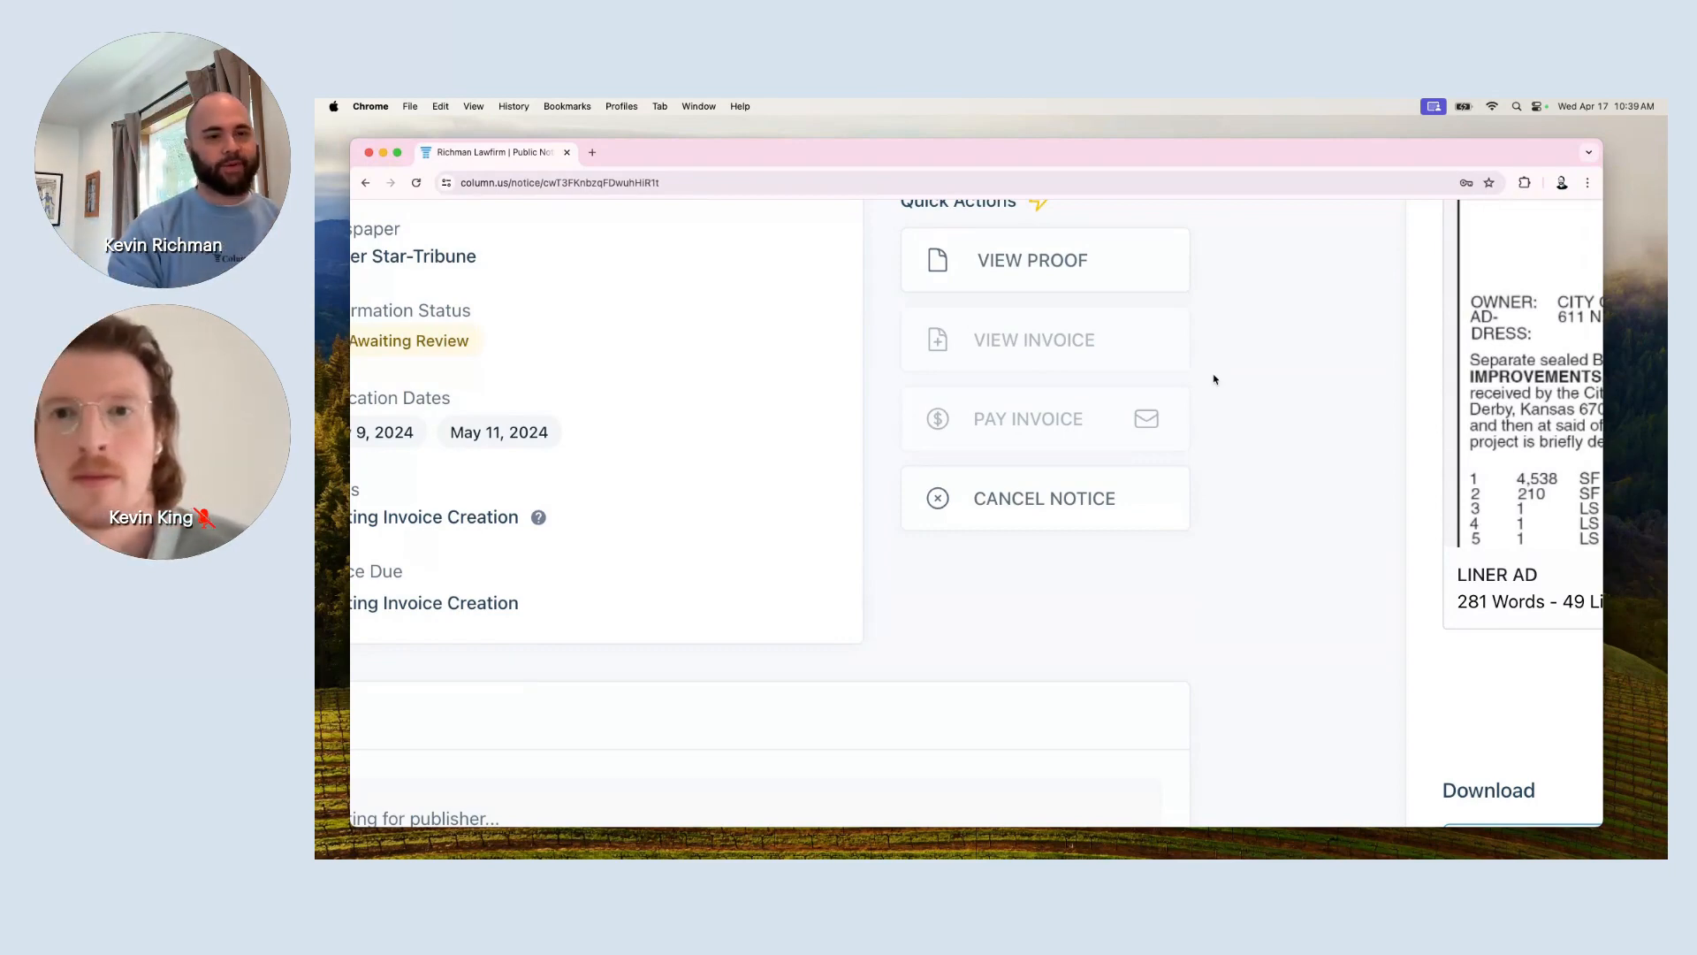
mouse_move(1125, 359)
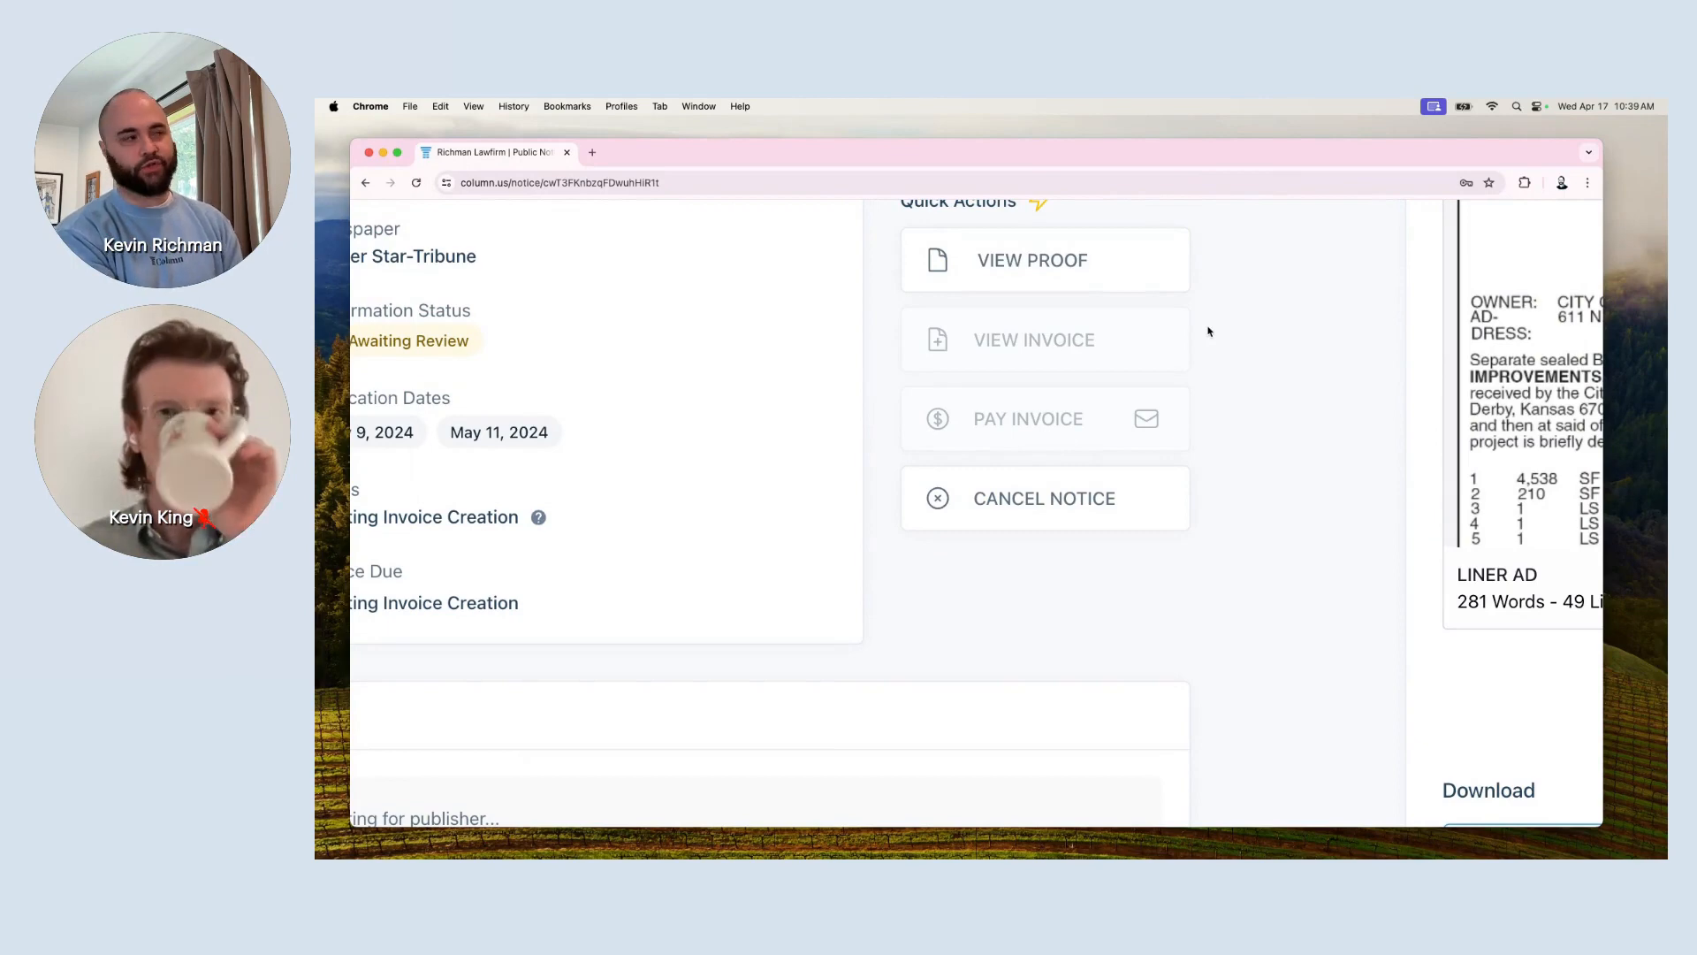
scroll(1210, 332, "up", 1)
mouse_move(1174, 329)
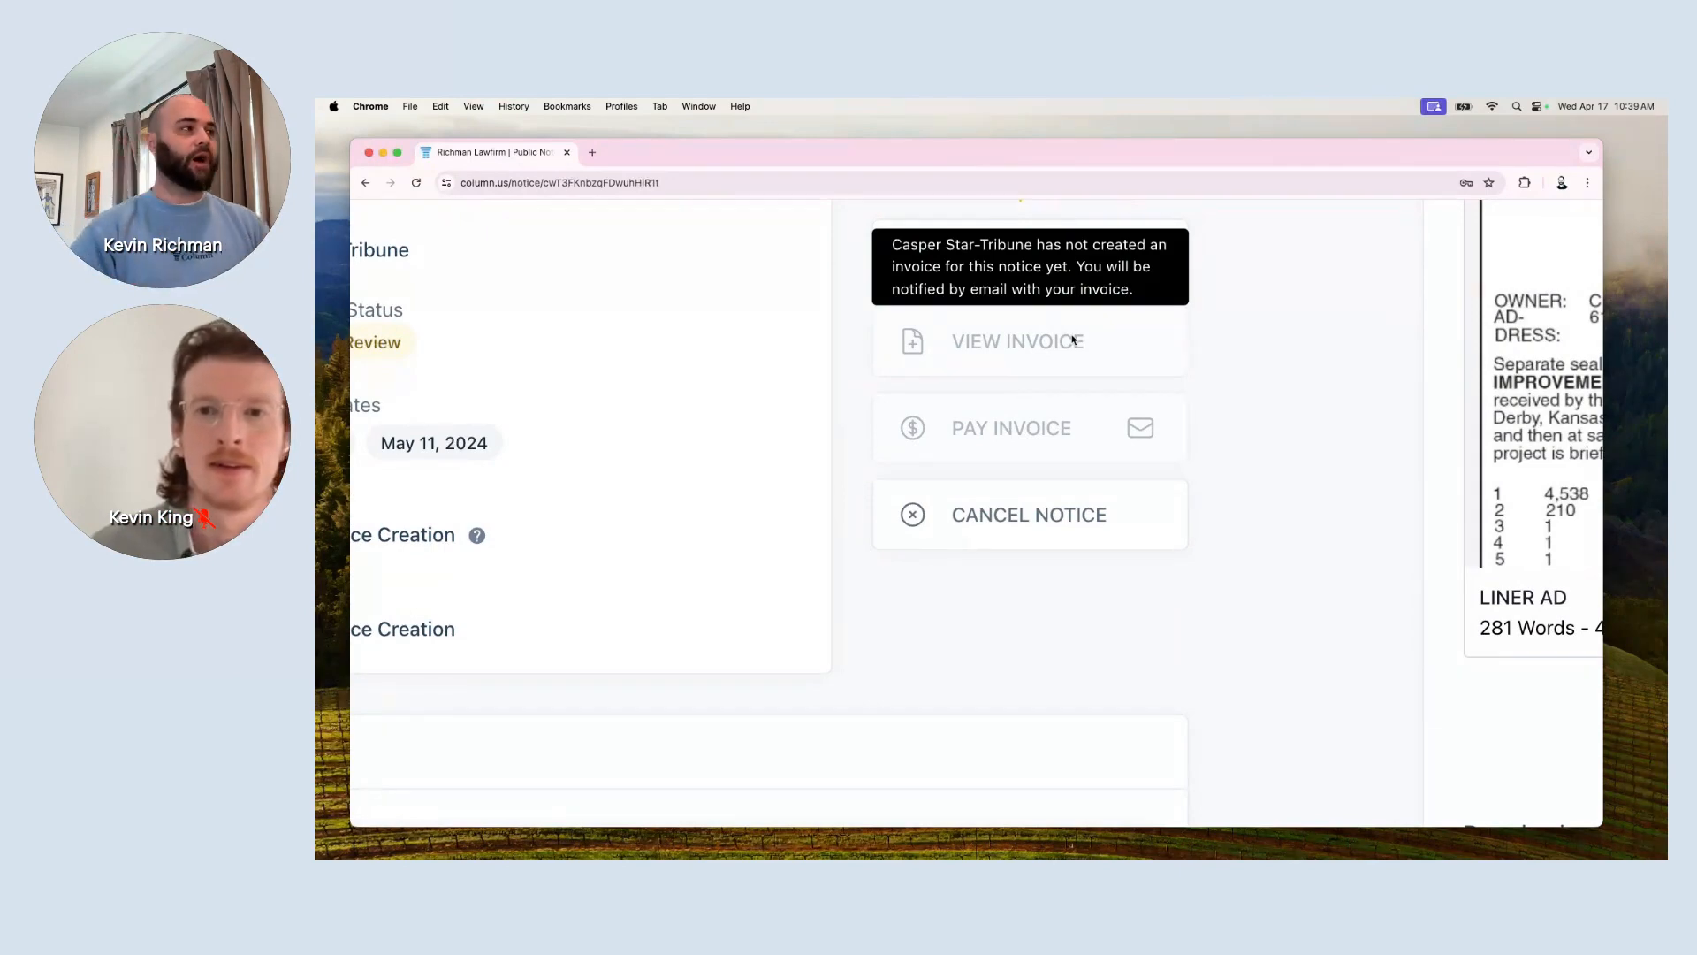
mouse_move(1066, 422)
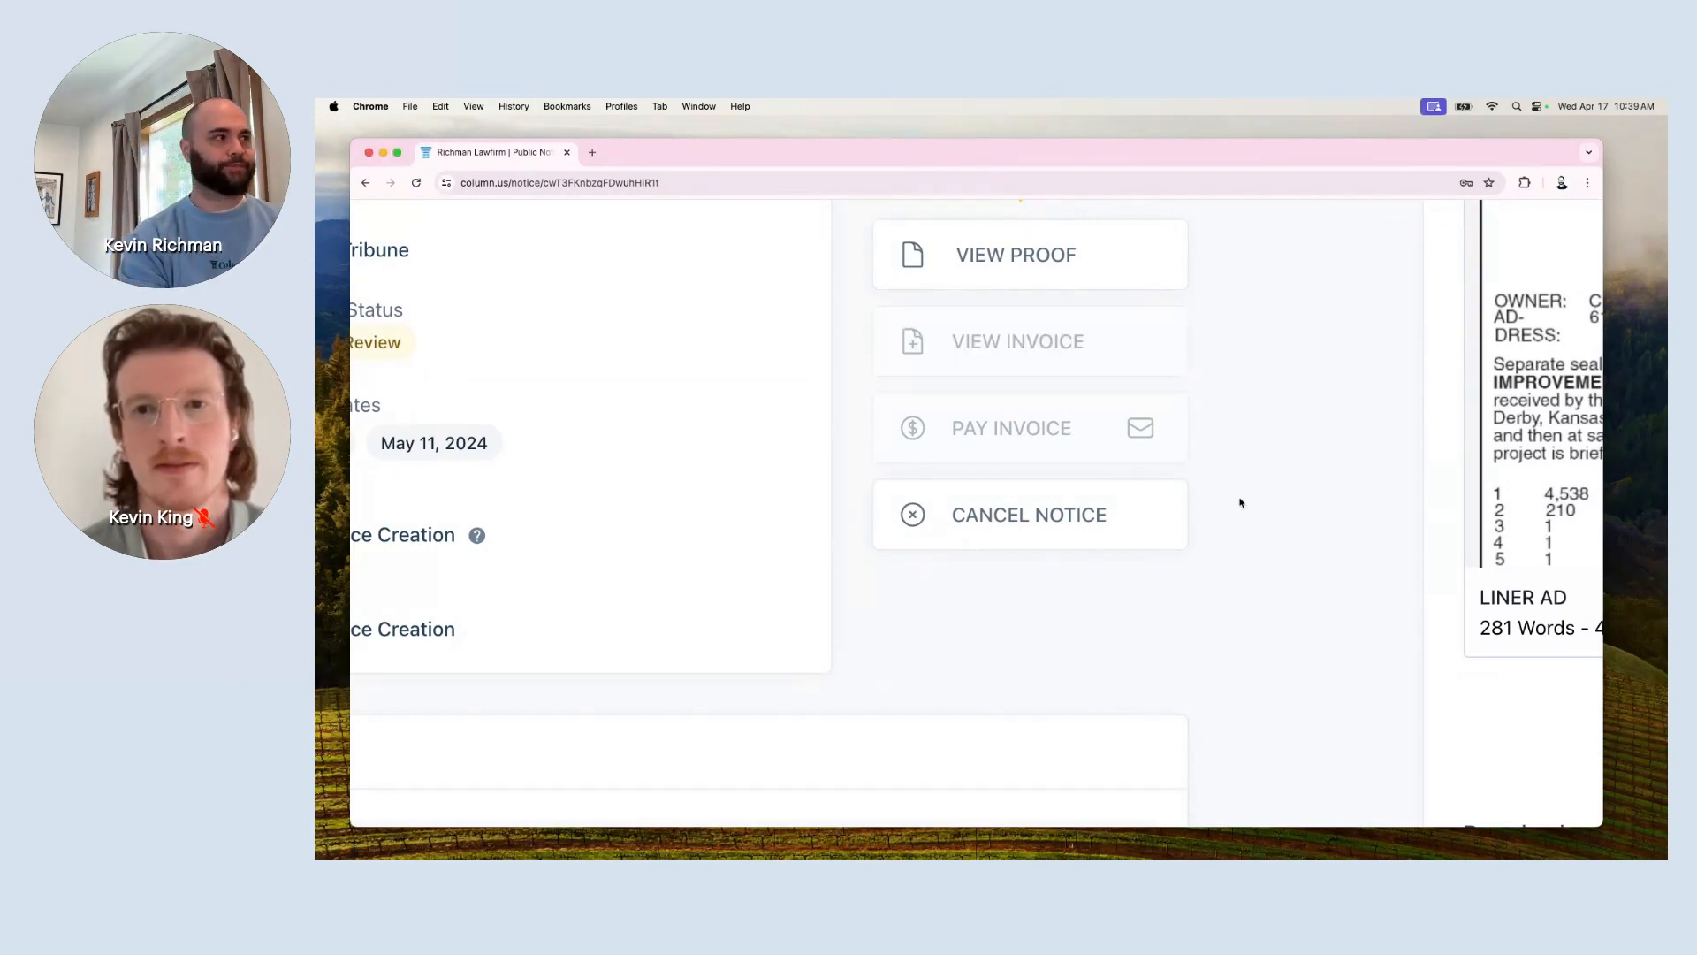
scroll(1240, 503, "down", 5)
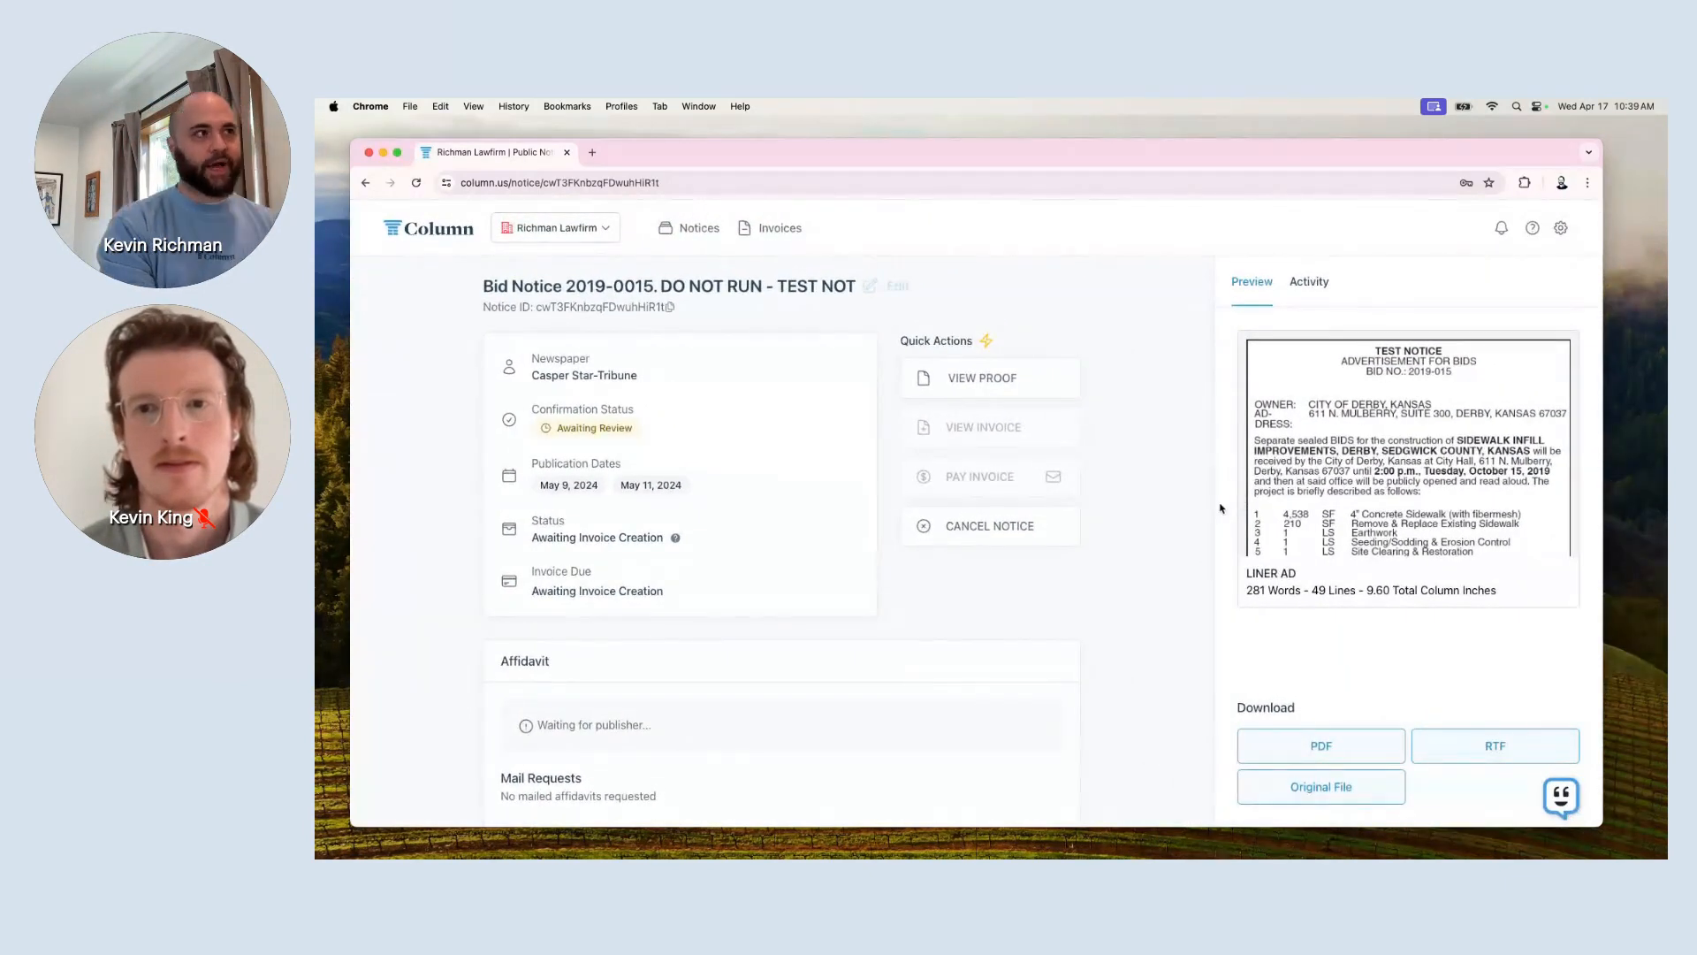
scroll(1344, 290, "up", 5)
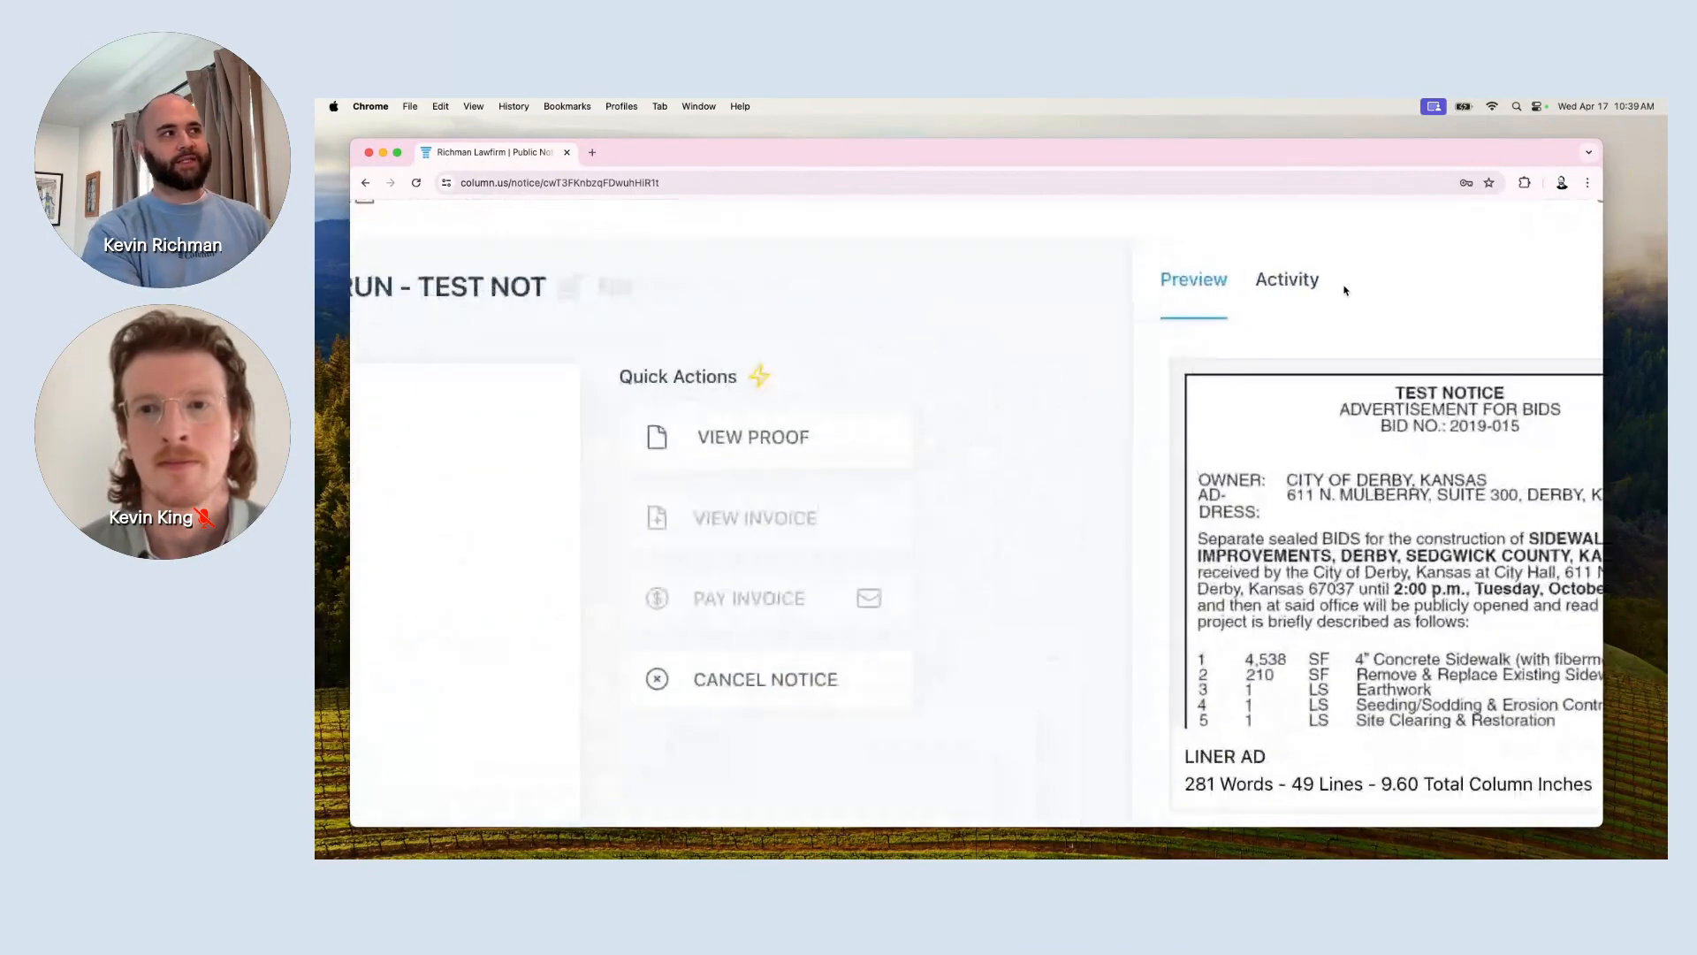
scroll(1344, 290, "up", 4)
scroll(1291, 525, "down", 1)
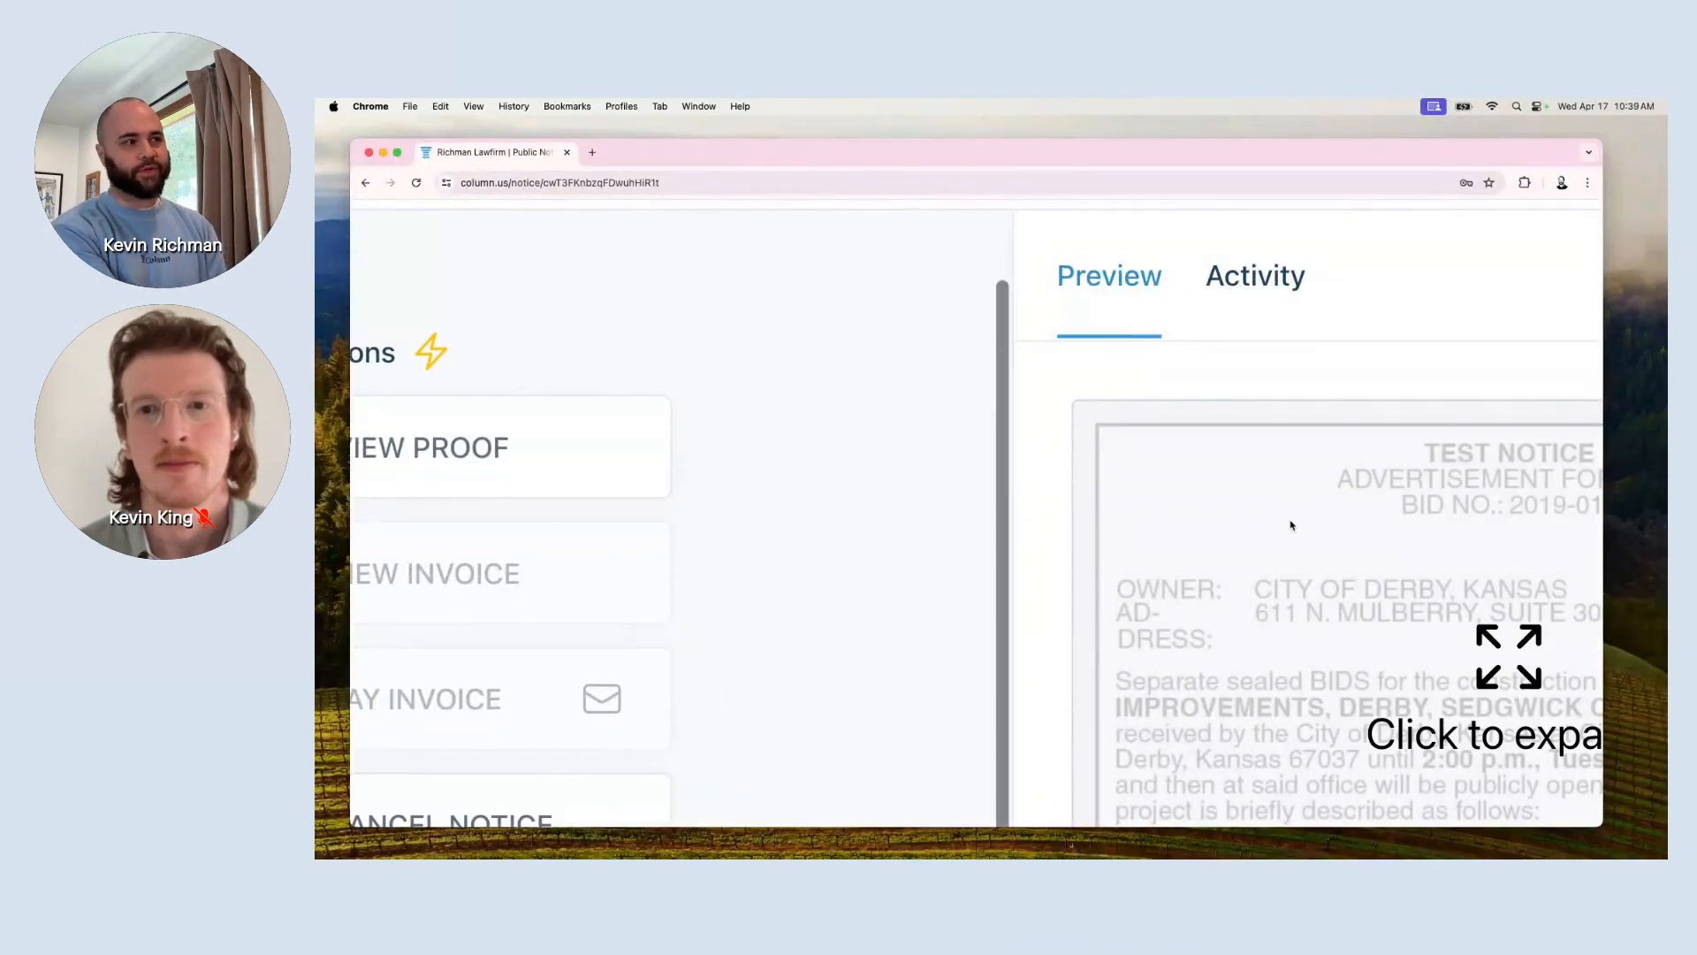
Show Bid Notice 2019-0015's activity log and scroll through its status and publication details.
left_click(1264, 292)
scroll(1139, 592, "down", 5)
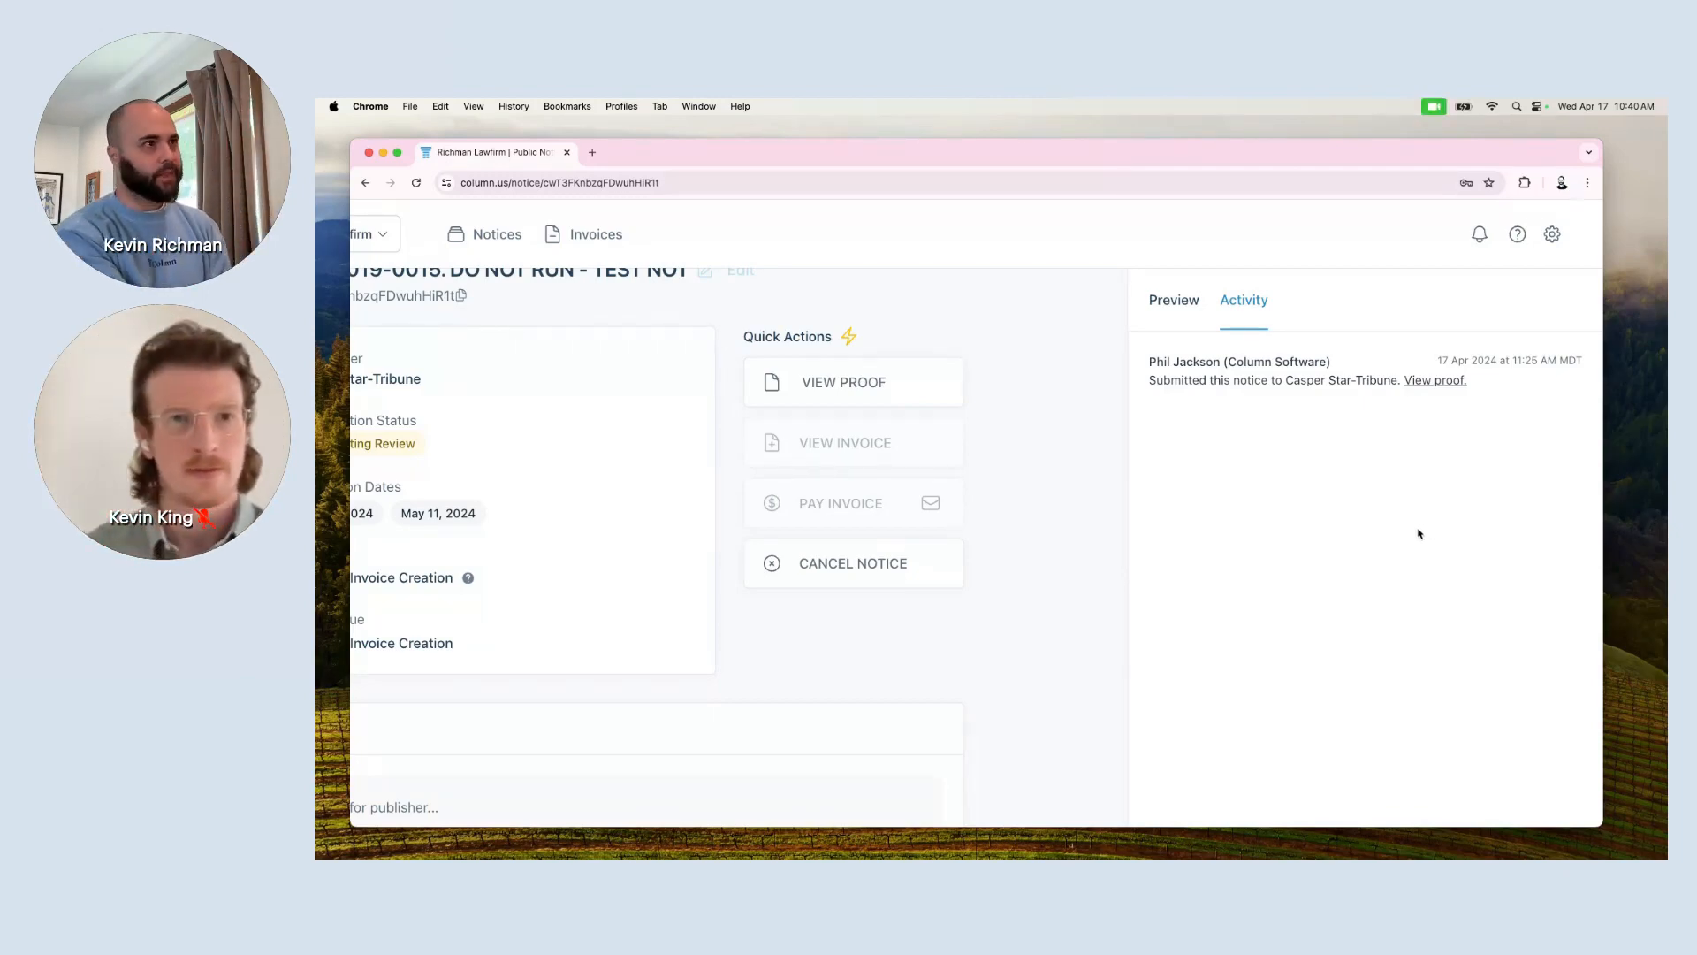
scroll(1418, 533, "down", 3)
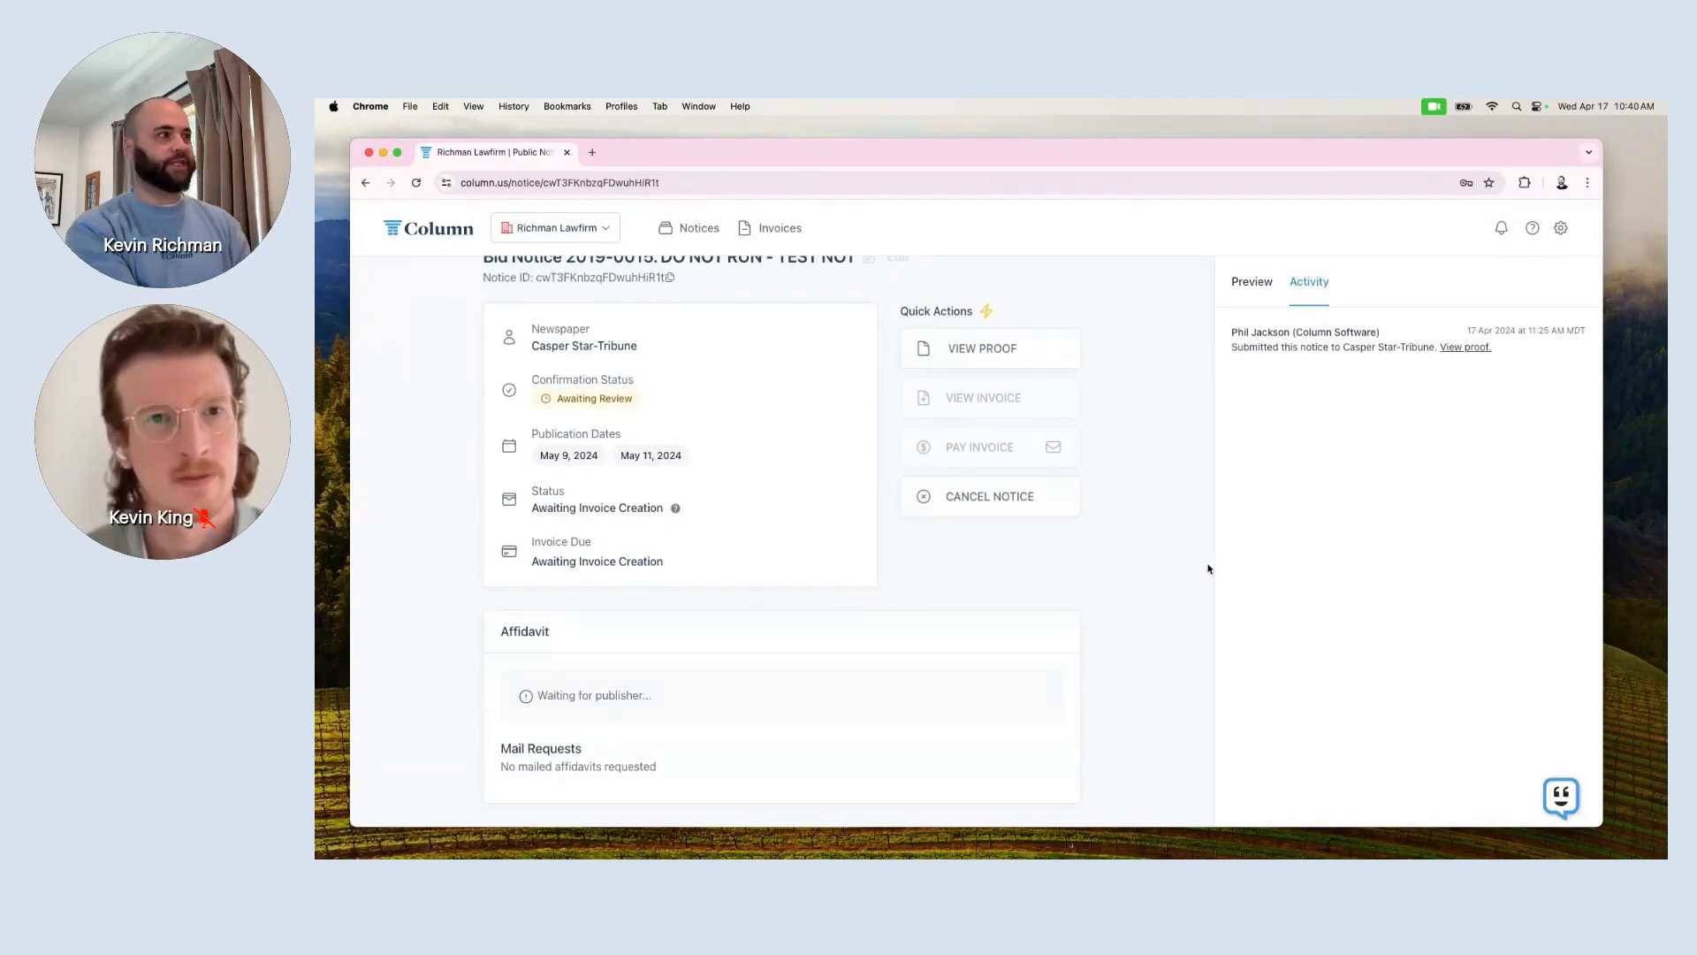
scroll(634, 505, "up", 1)
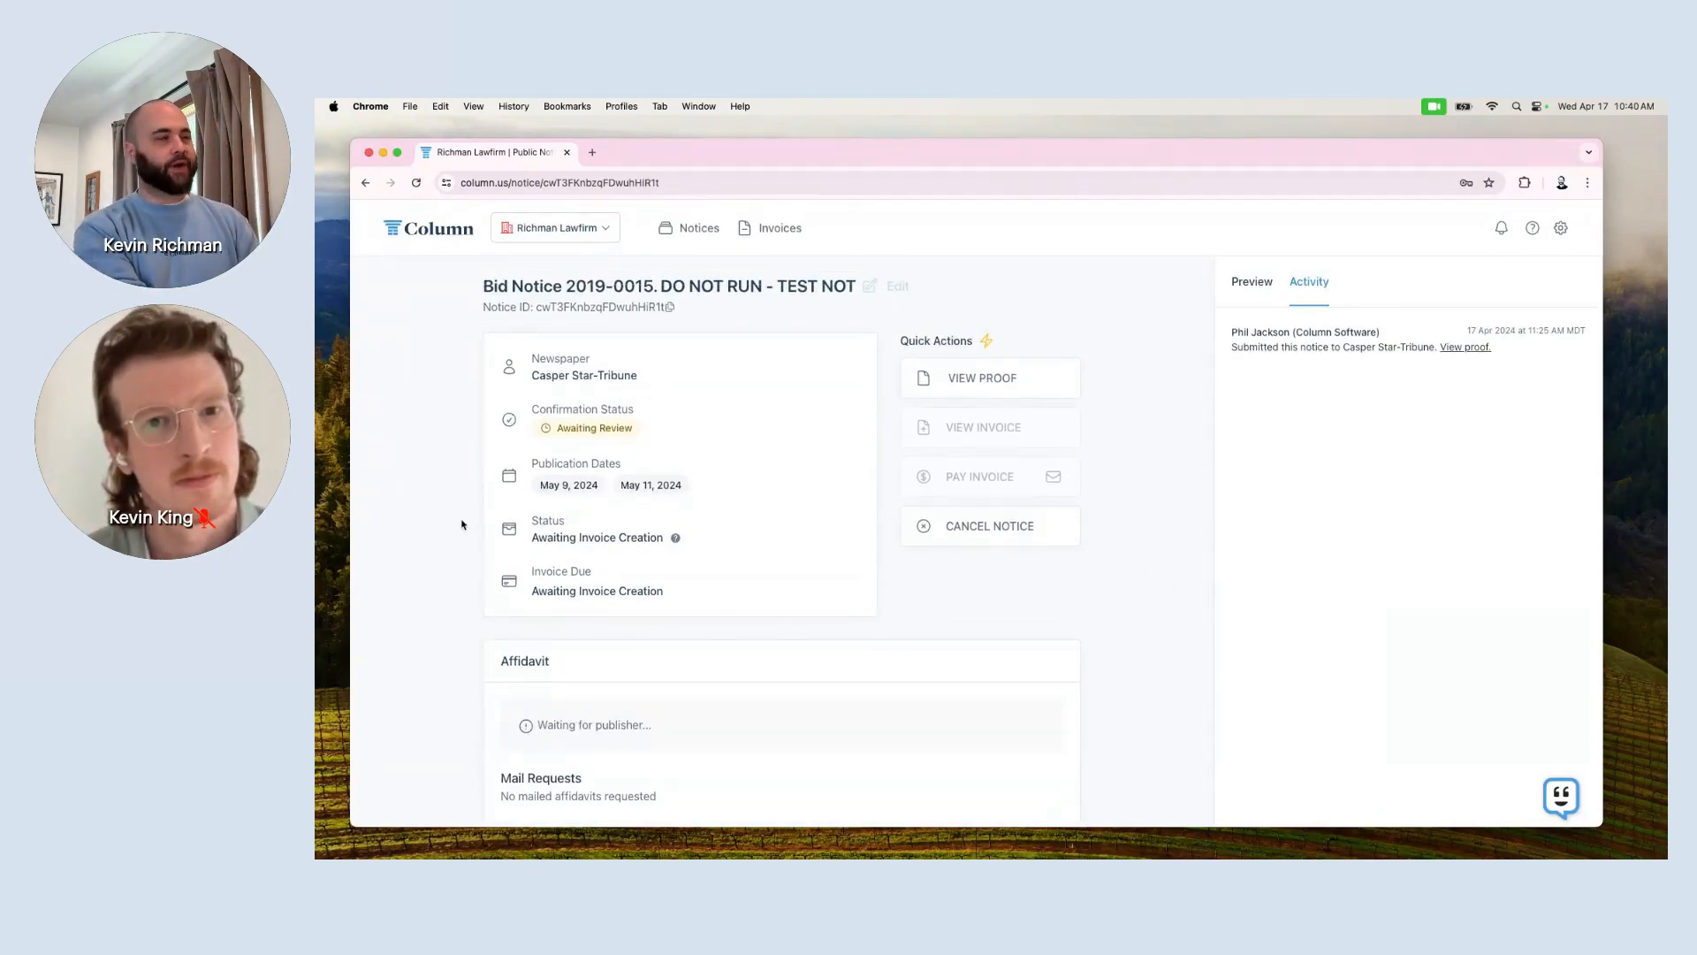
scroll(404, 275, "up", 3)
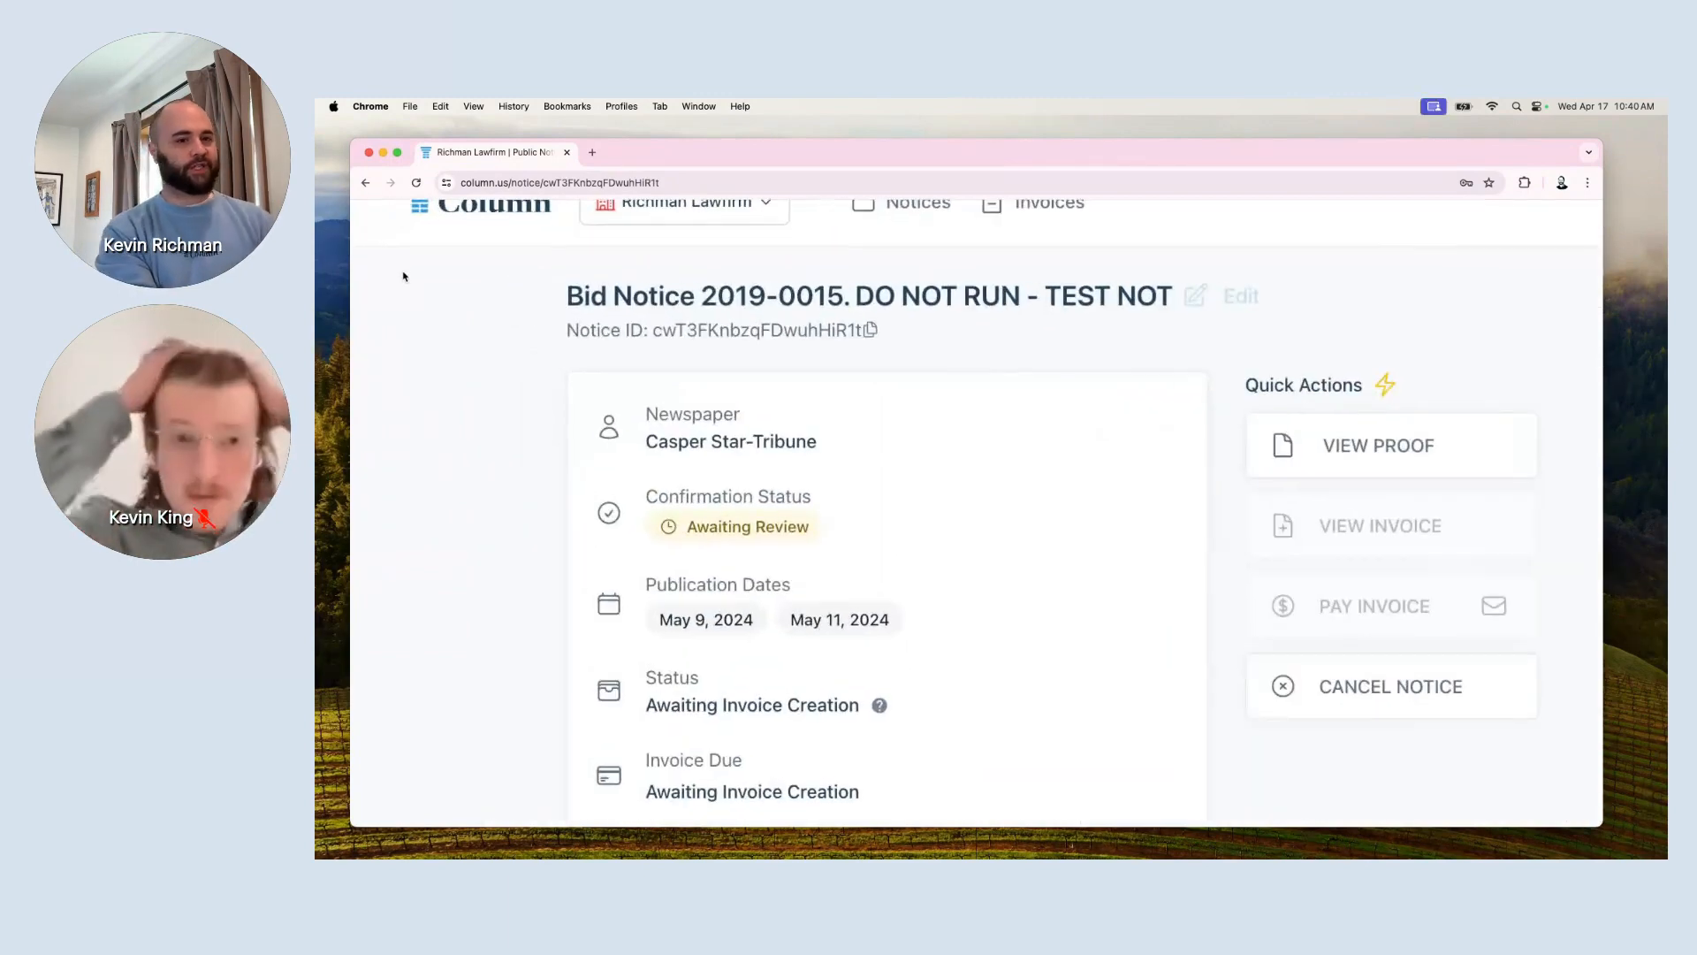
scroll(418, 239, "up", 1)
Return to the Notices list and scroll across all columns of the single active Bid Notice 2019-0015.
left_click(470, 254)
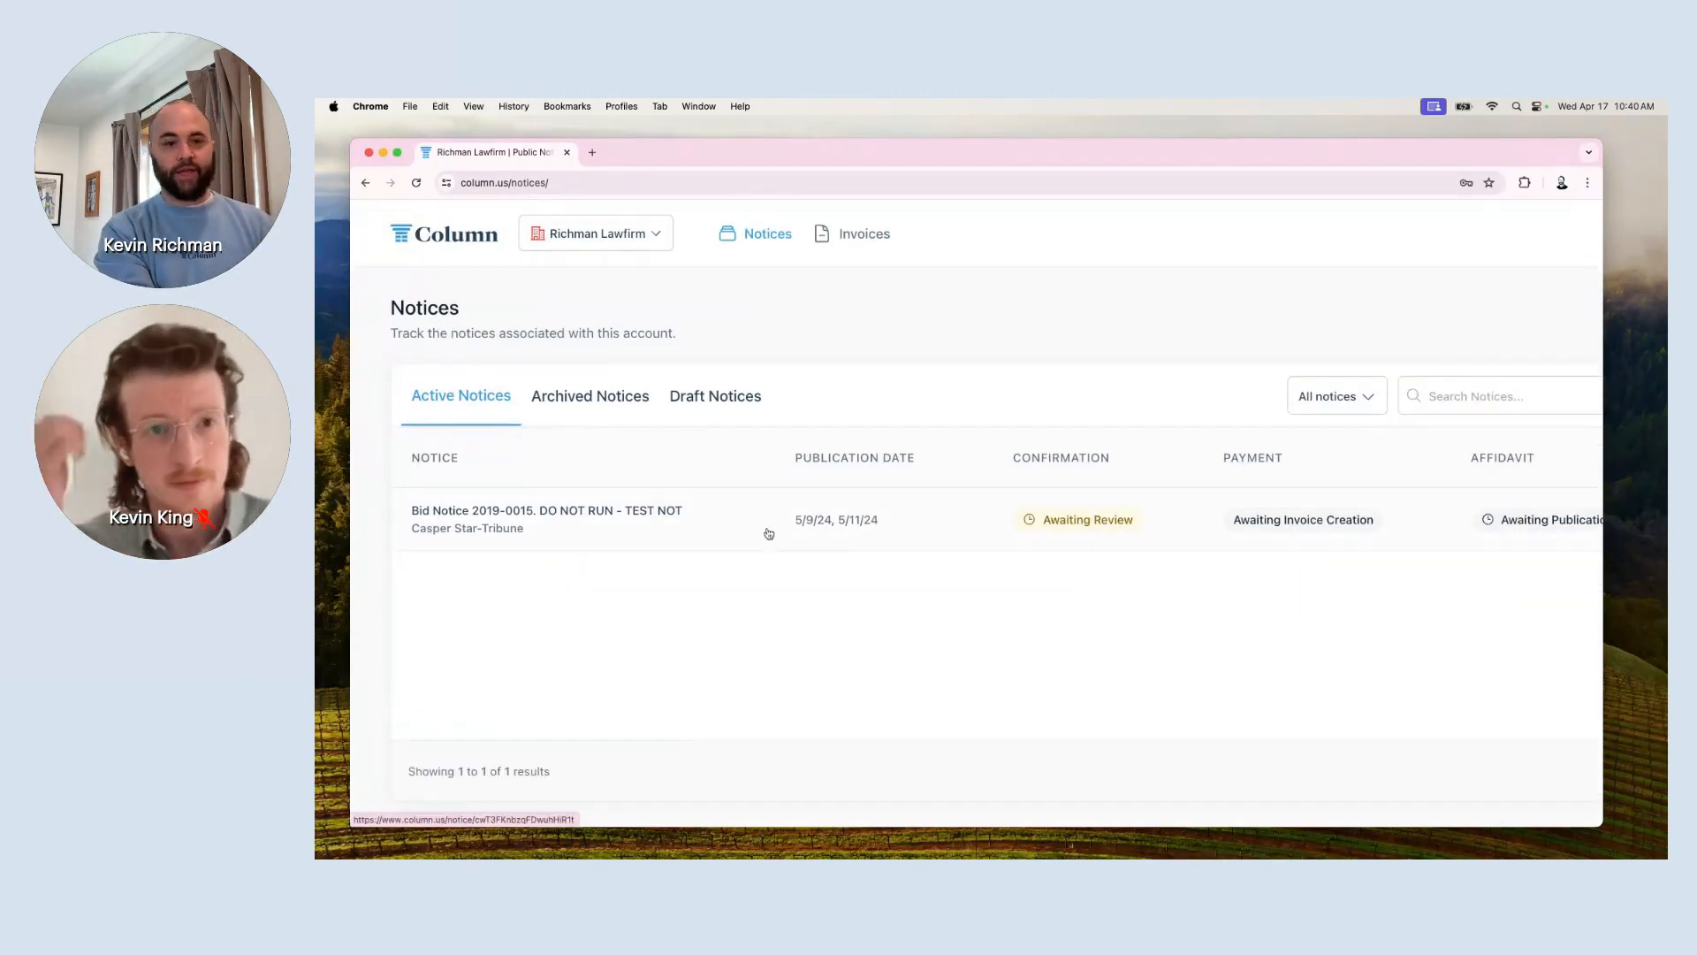
scroll(768, 533, "up", 5)
scroll(768, 533, "left", 2)
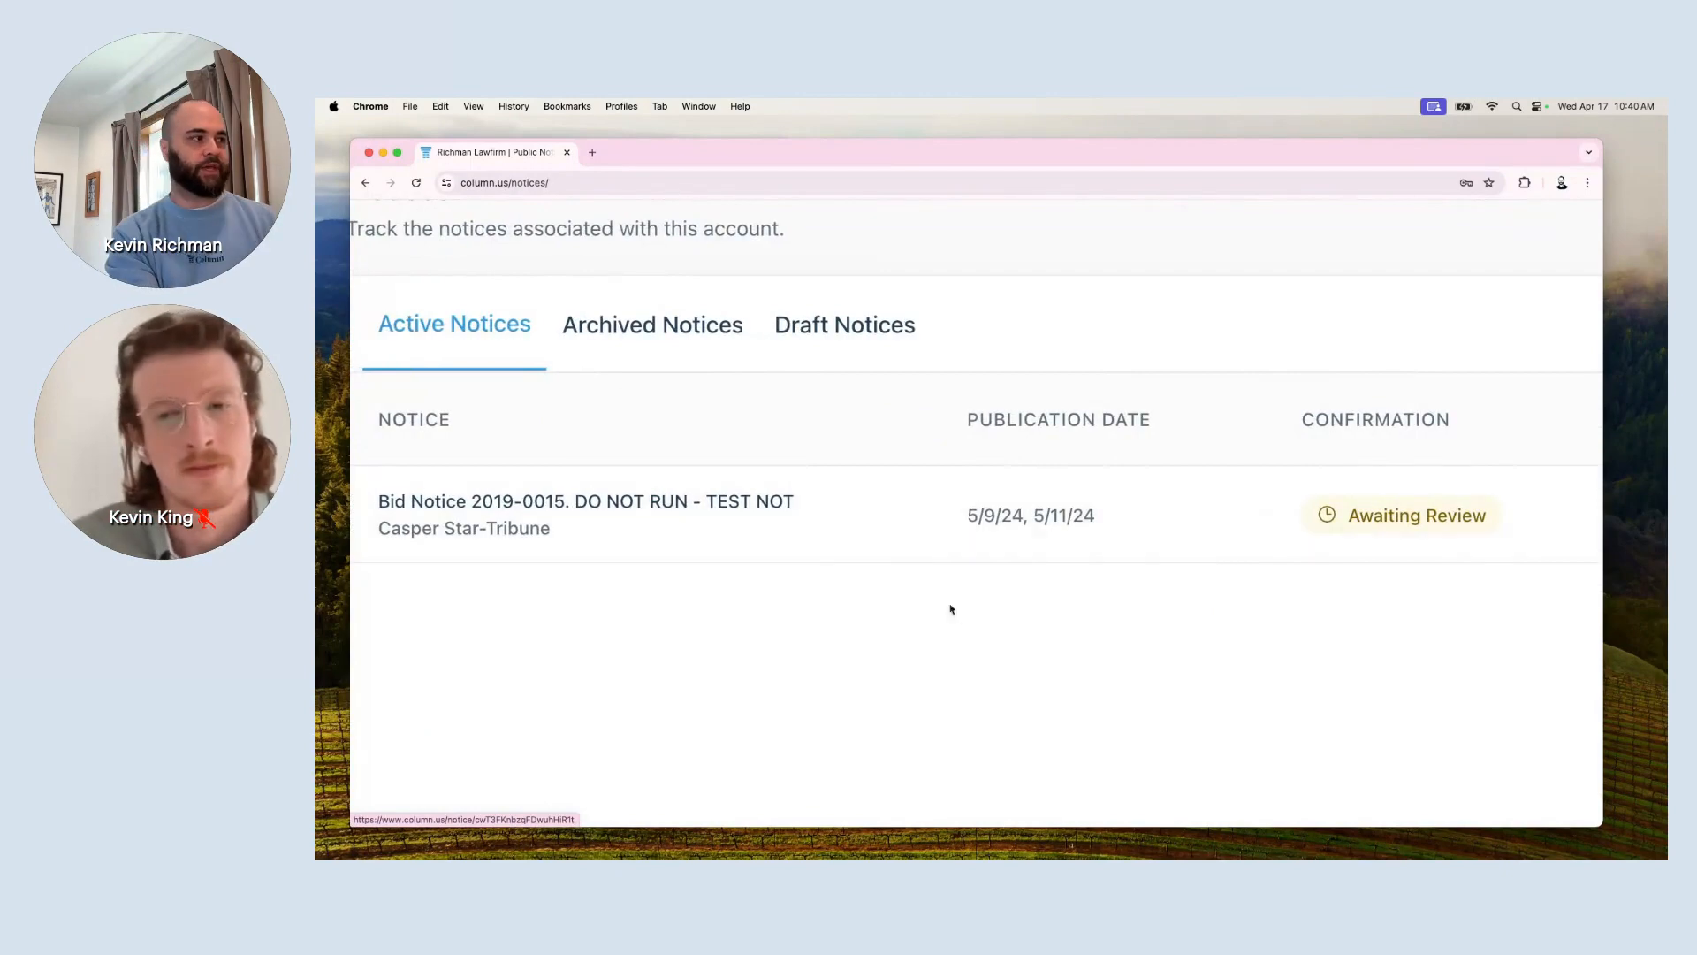
scroll(924, 591, "left", 2)
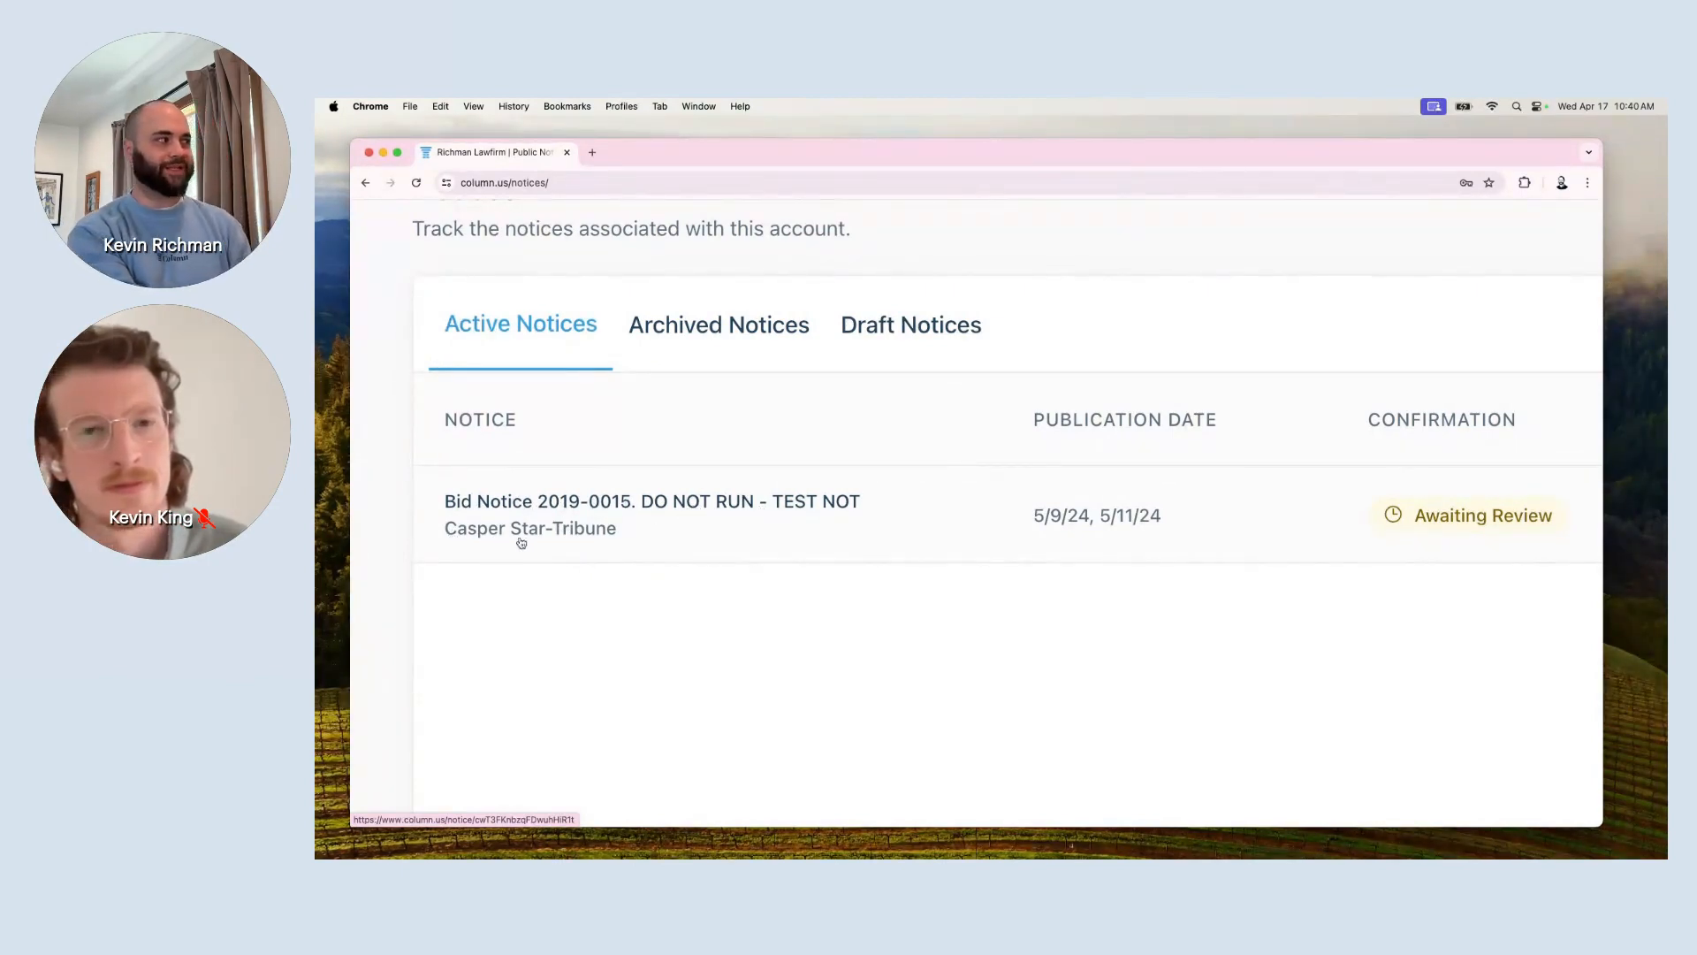
scroll(594, 546, "right", 3)
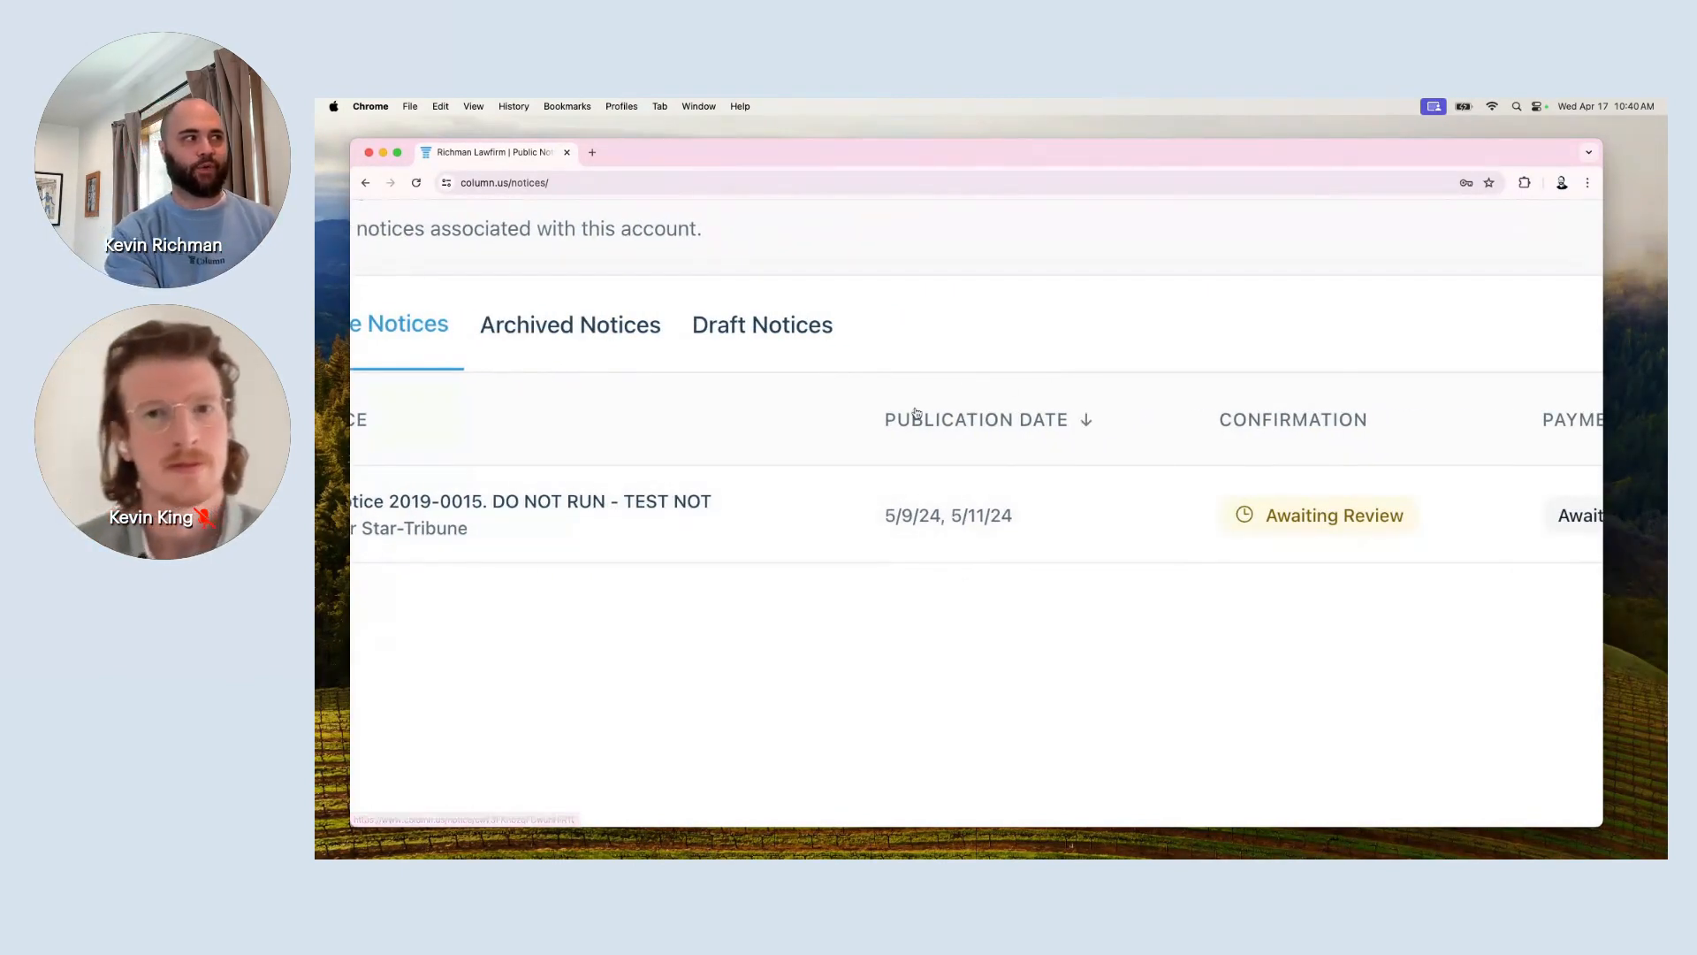
scroll(971, 521, "right", 4)
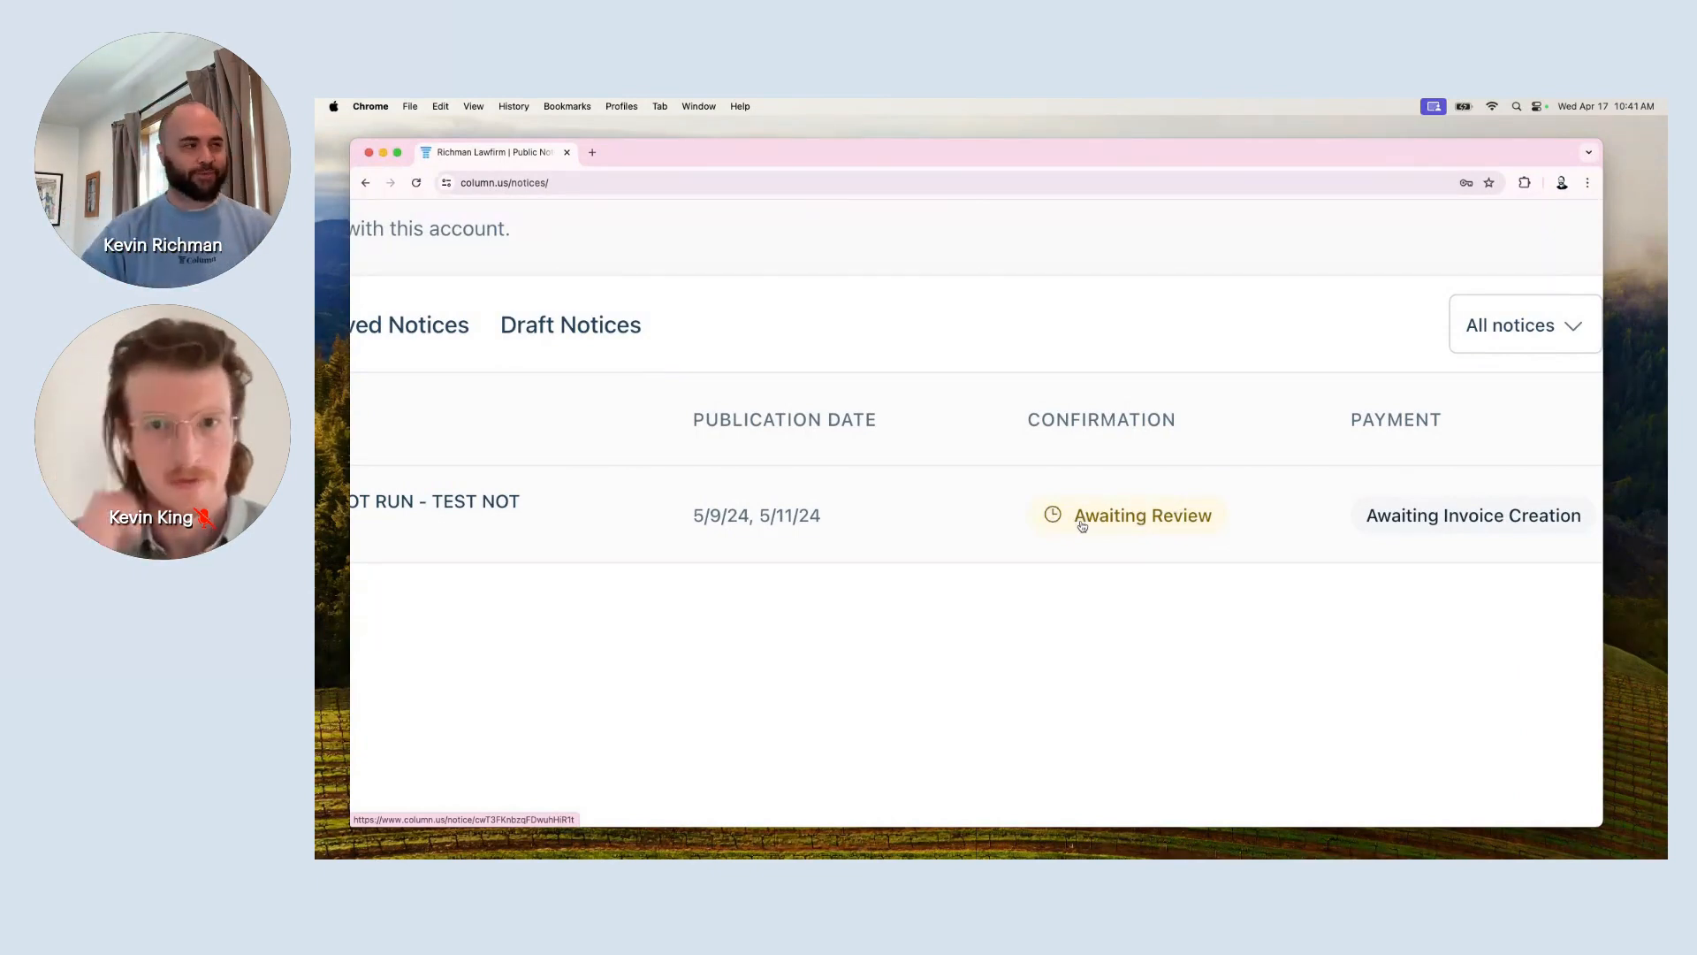
scroll(1082, 526, "right", 5)
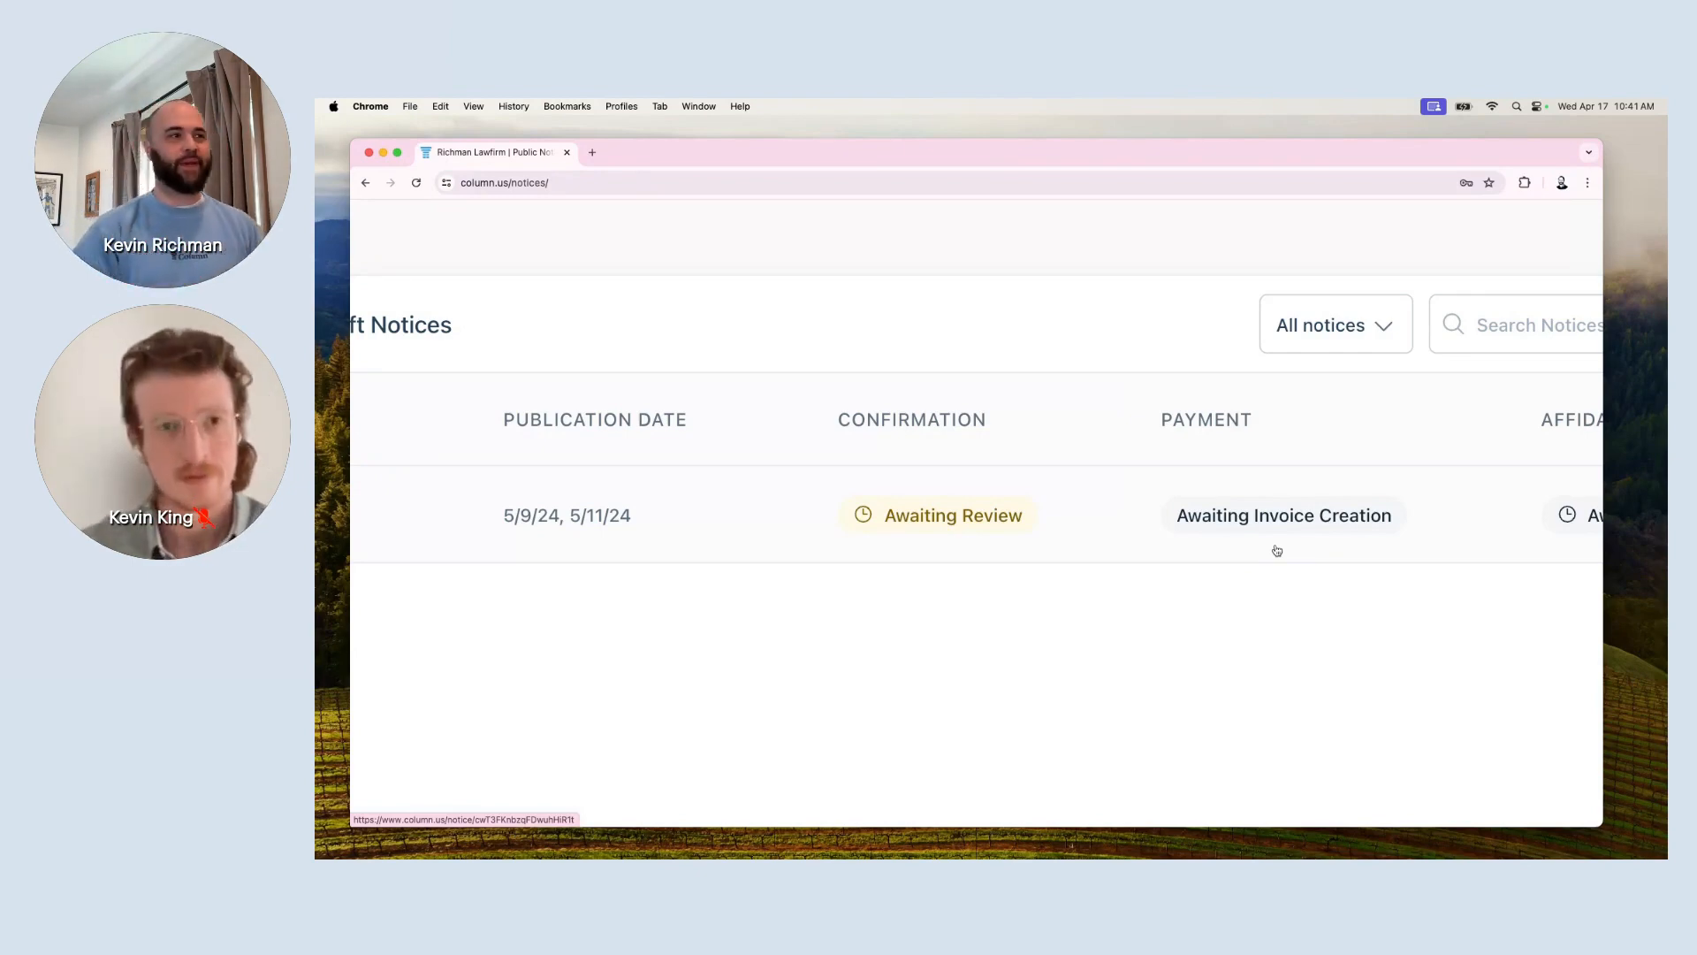
scroll(1275, 551, "right", 5)
scroll(1344, 505, "right", 2)
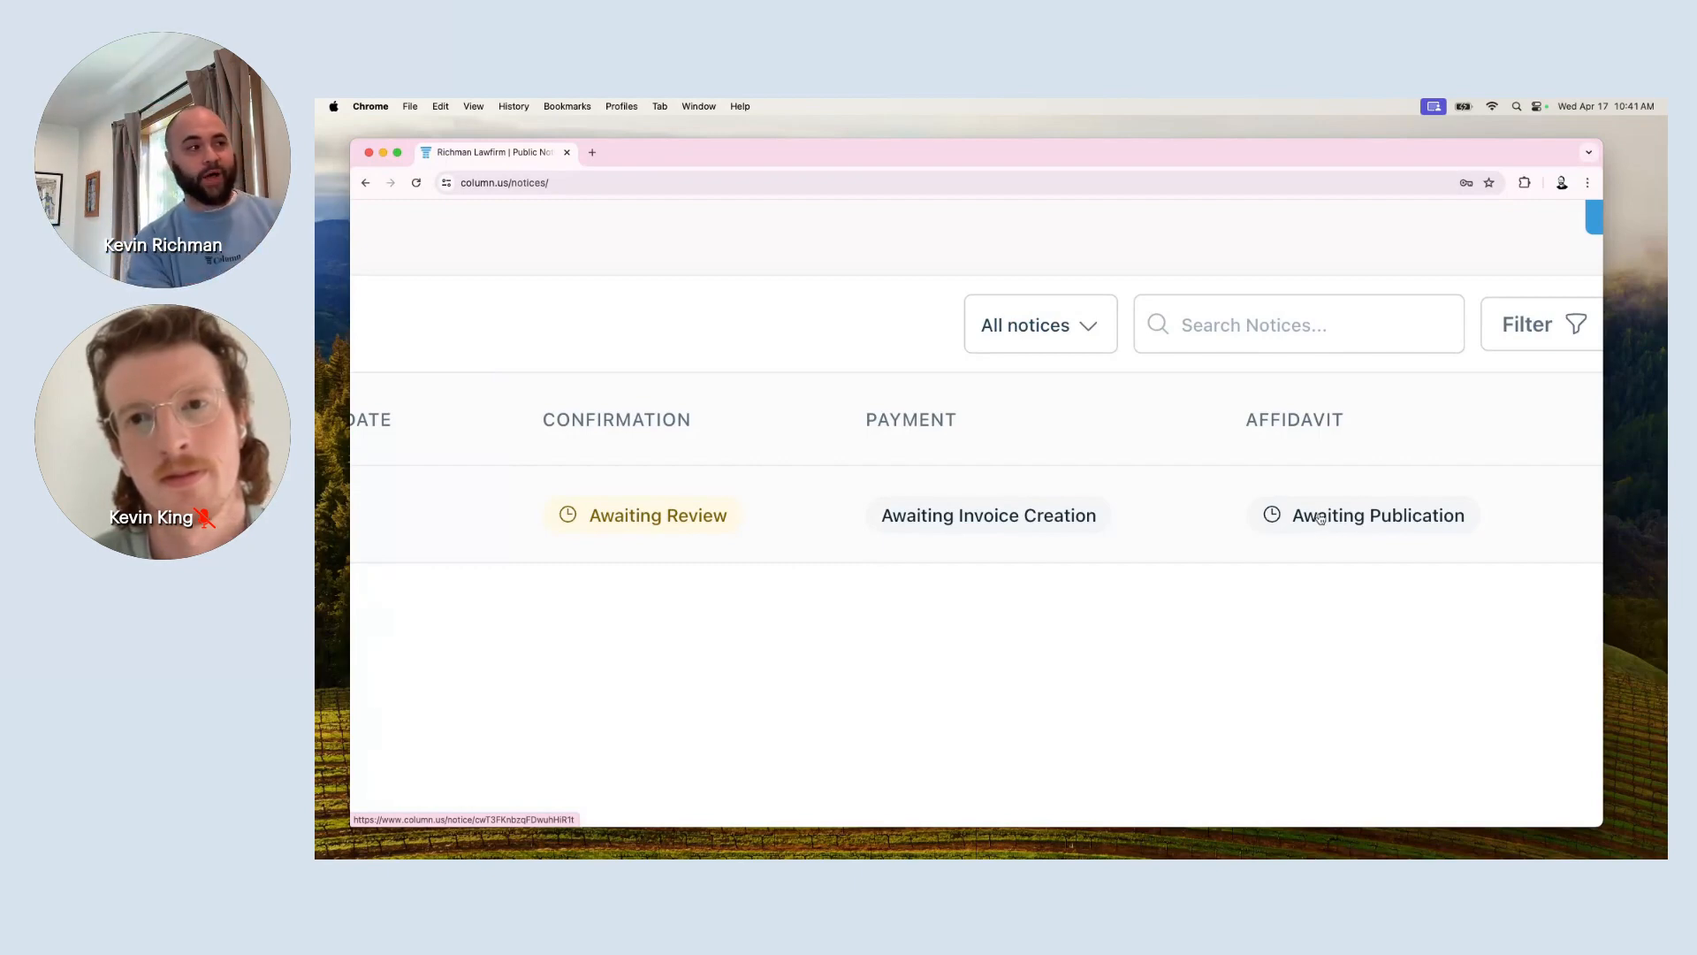
scroll(695, 502, "up", 1)
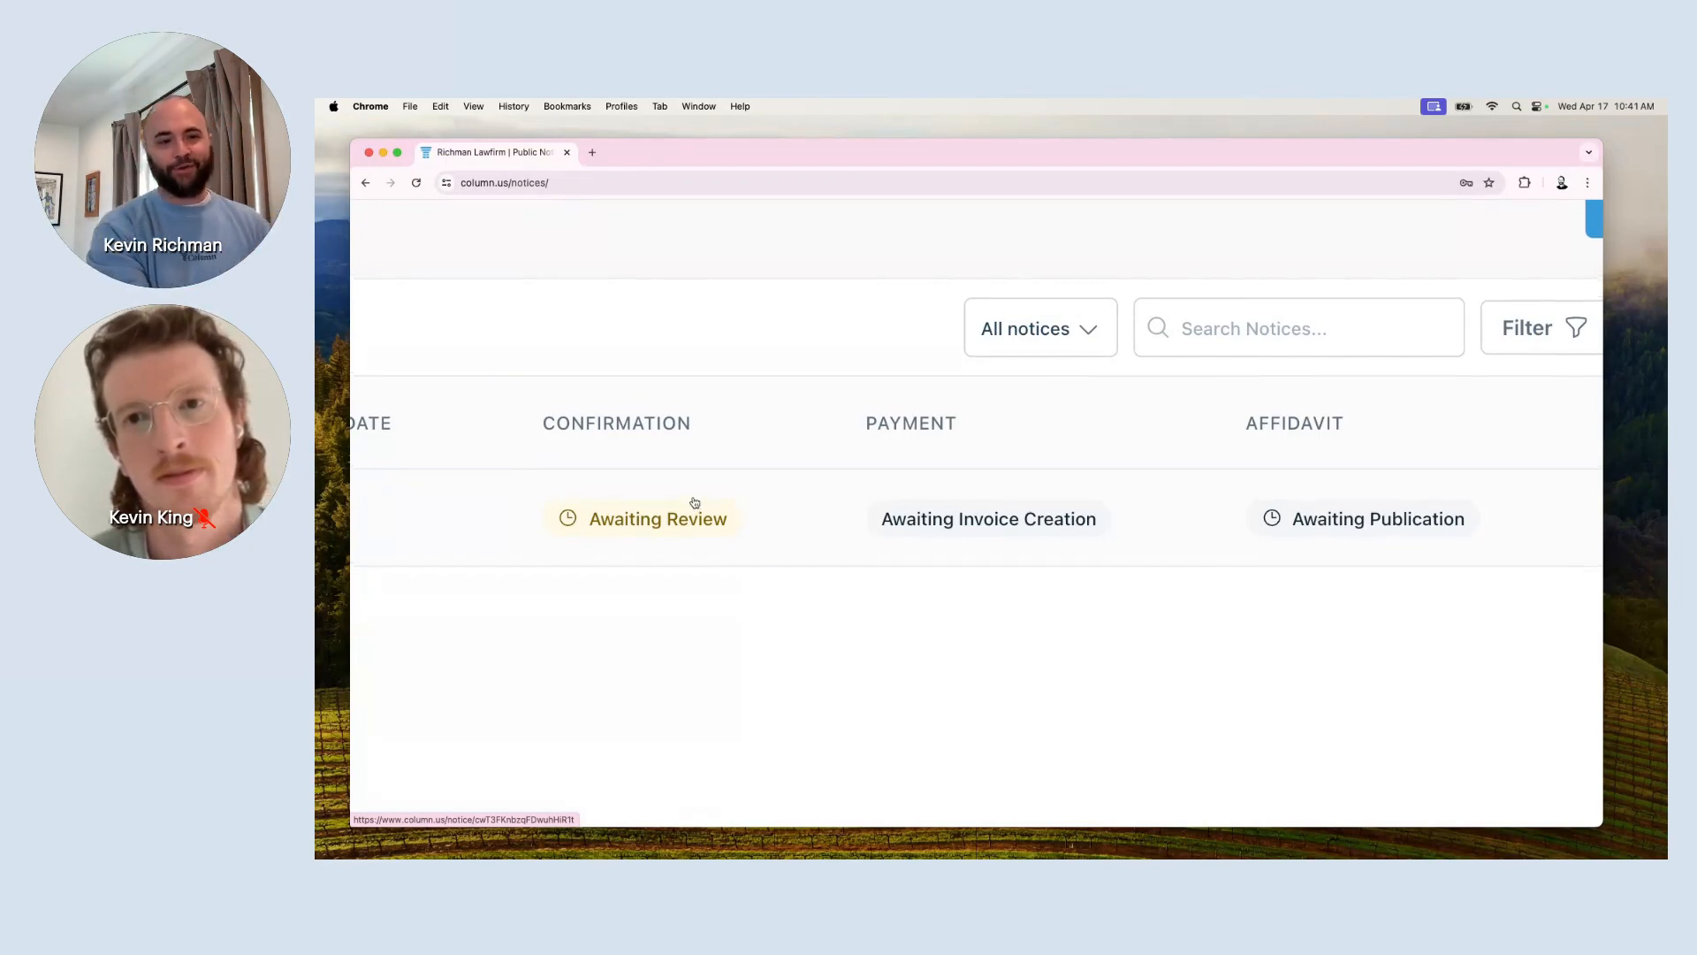
scroll(695, 502, "up", 1)
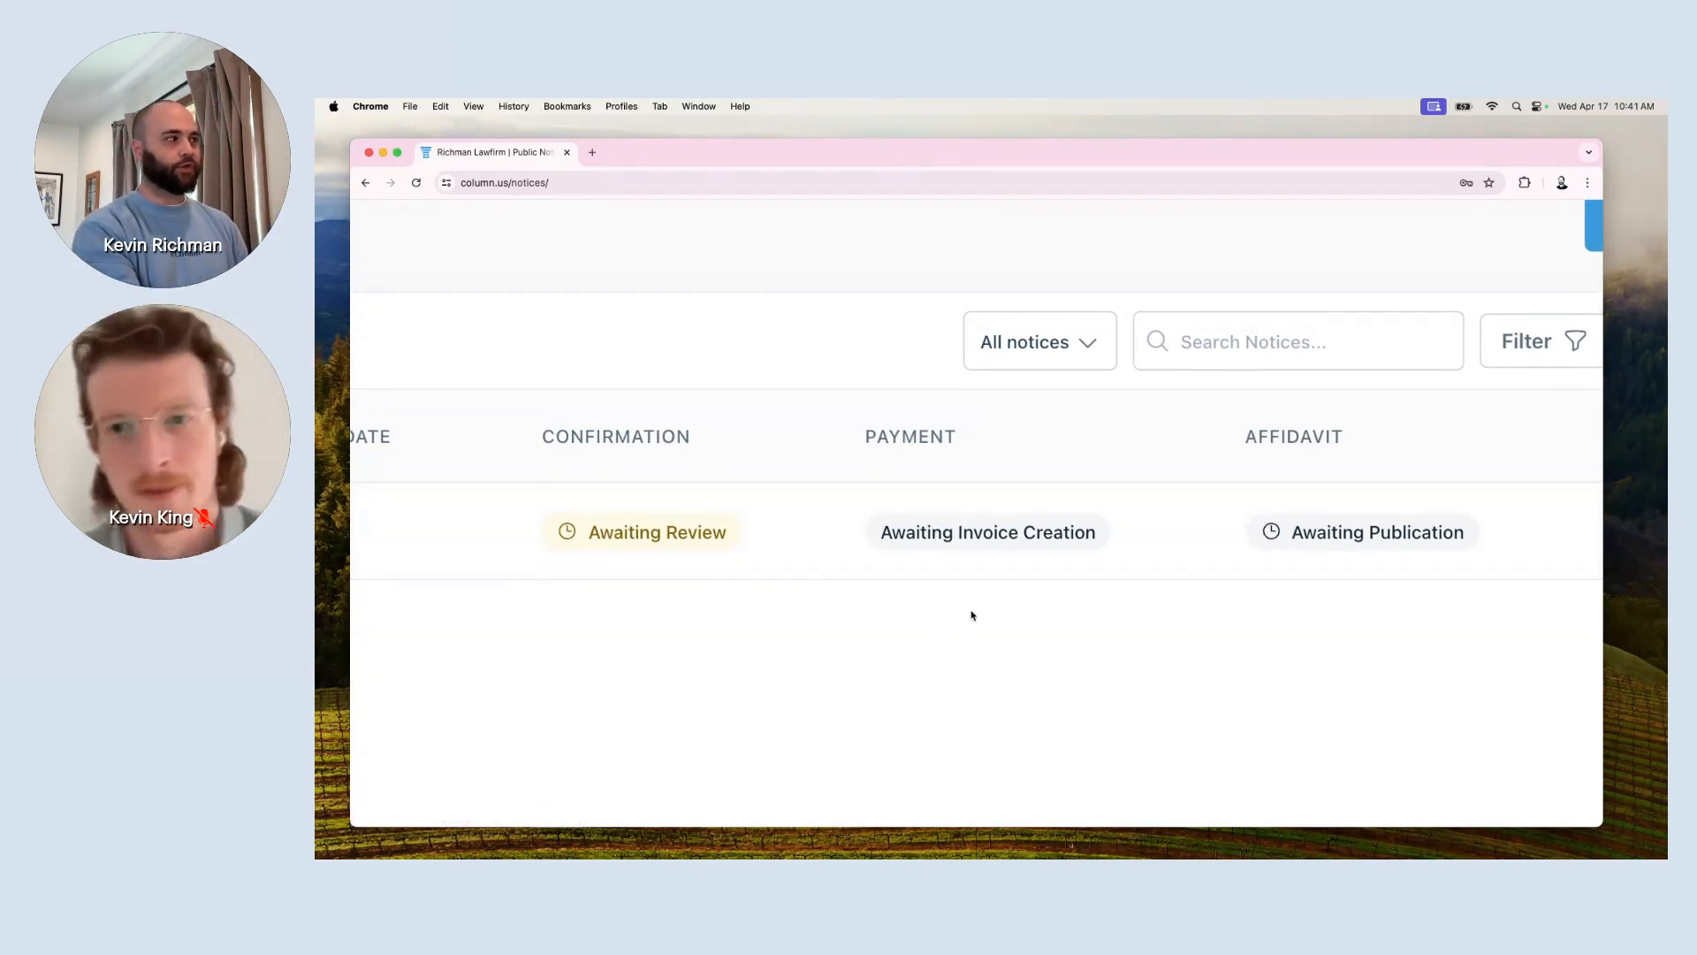
scroll(973, 616, "down", 5)
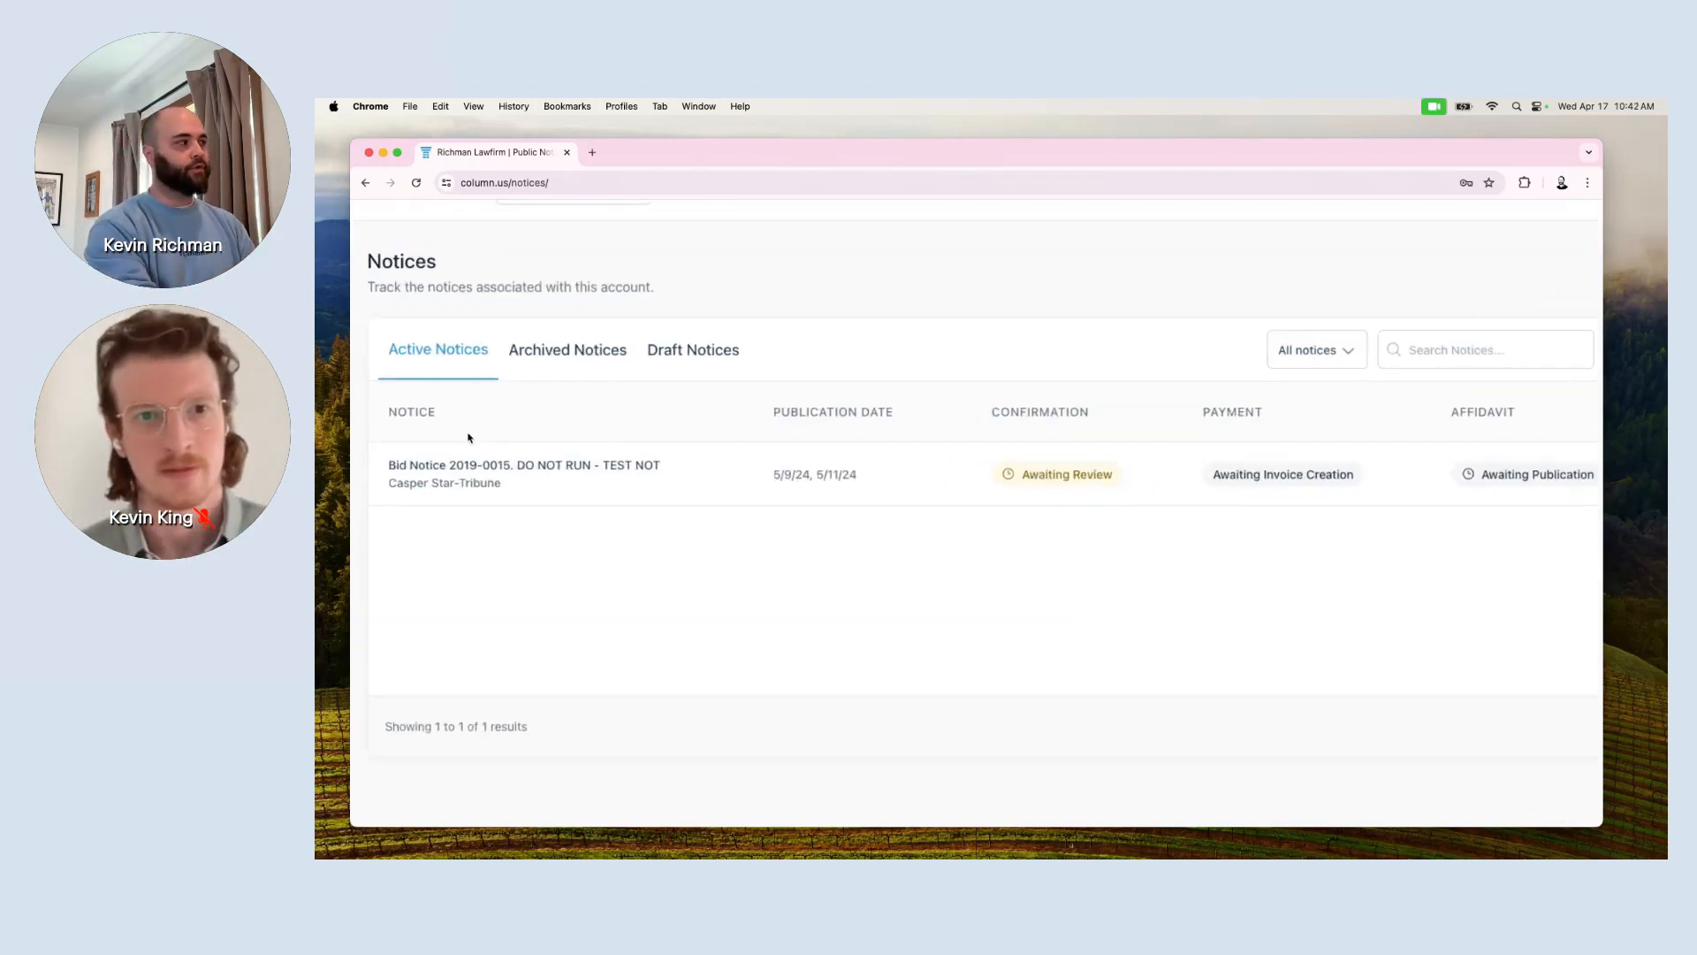
scroll(469, 439, "up", 3)
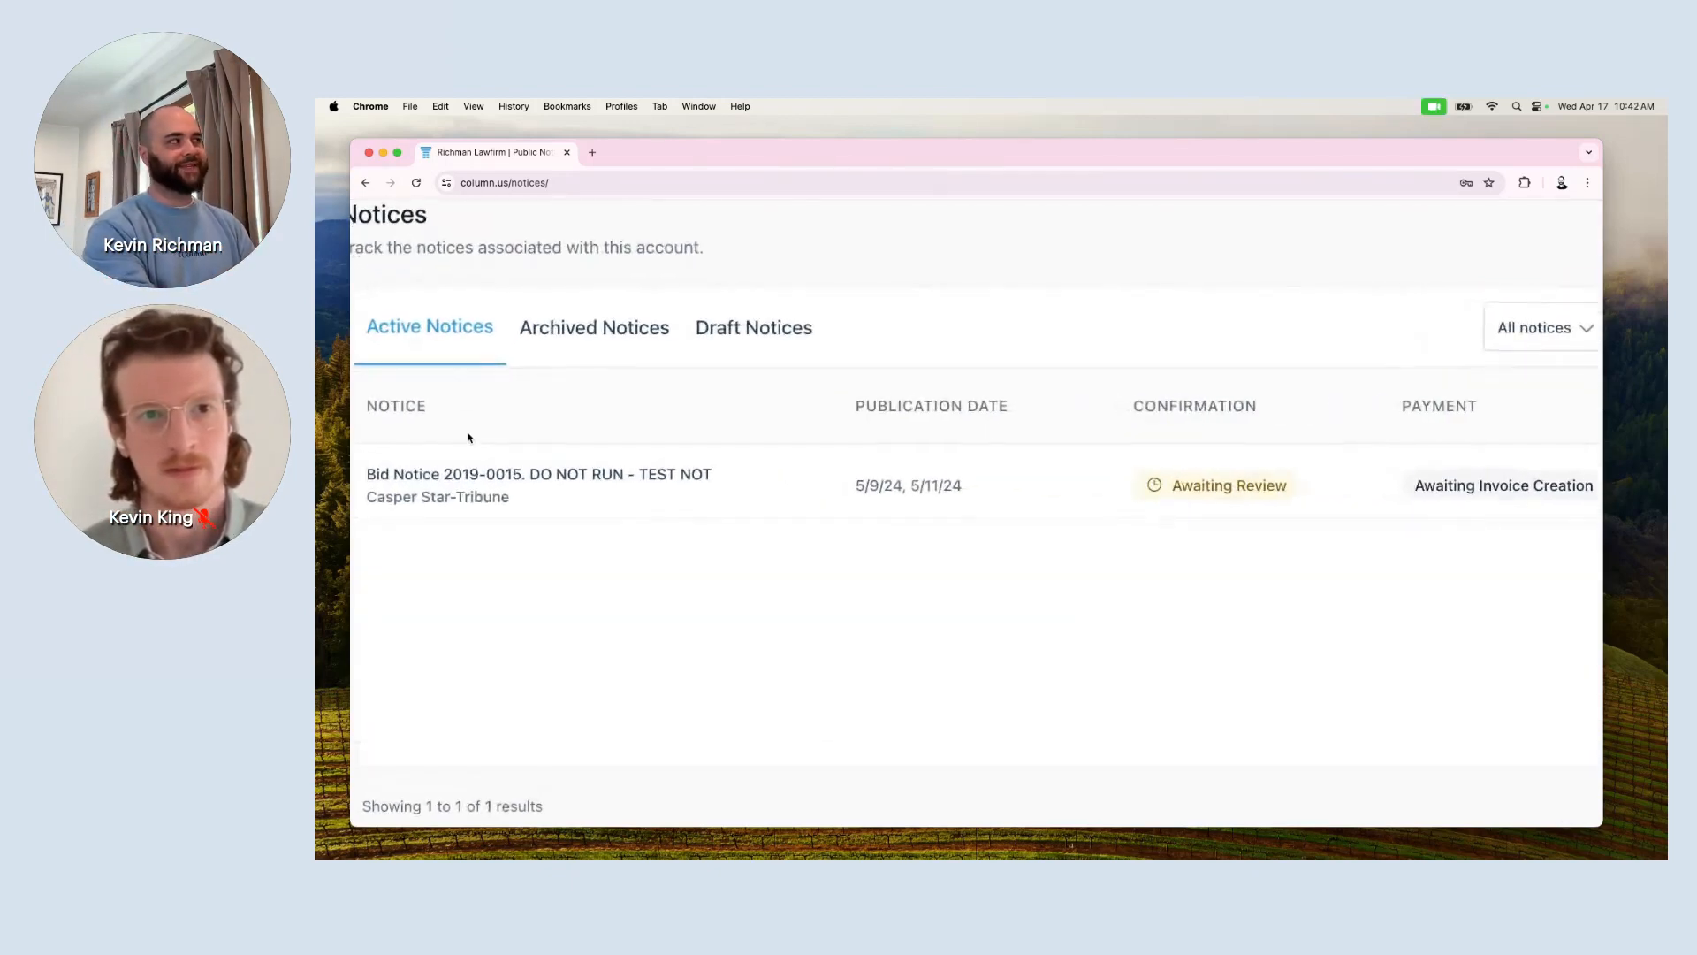
Switch to Archived Notices and scroll through the cancelled Estate of Patton test notices.
left_click(552, 349)
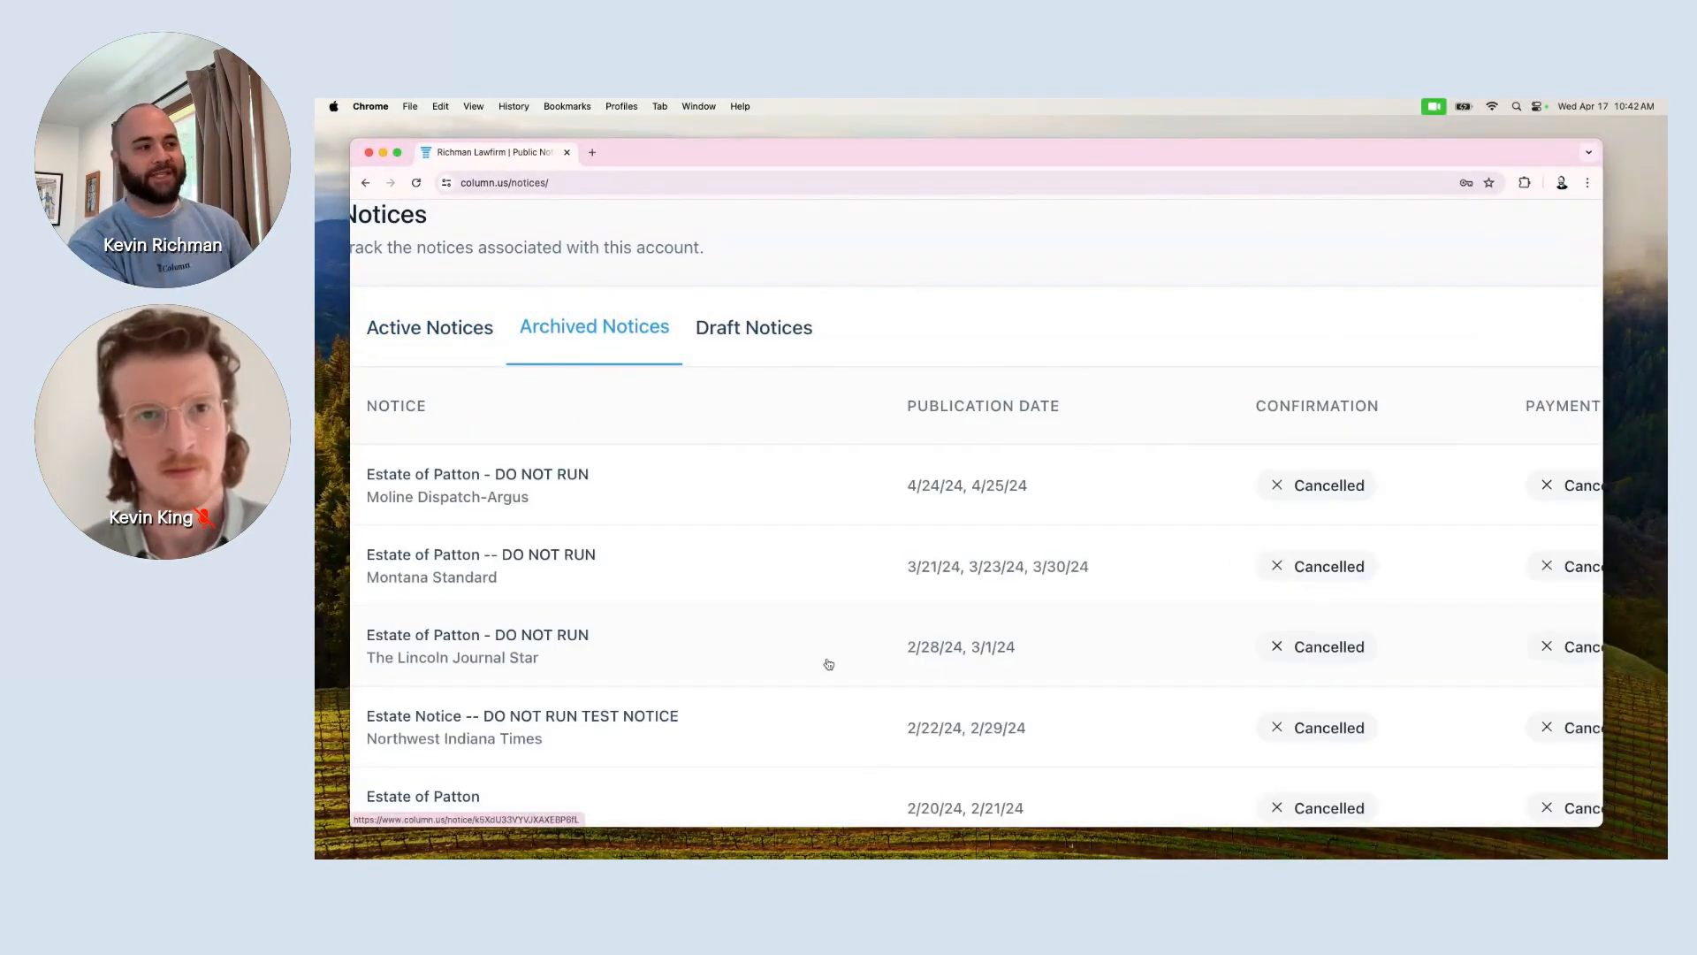
scroll(826, 663, "down", 3)
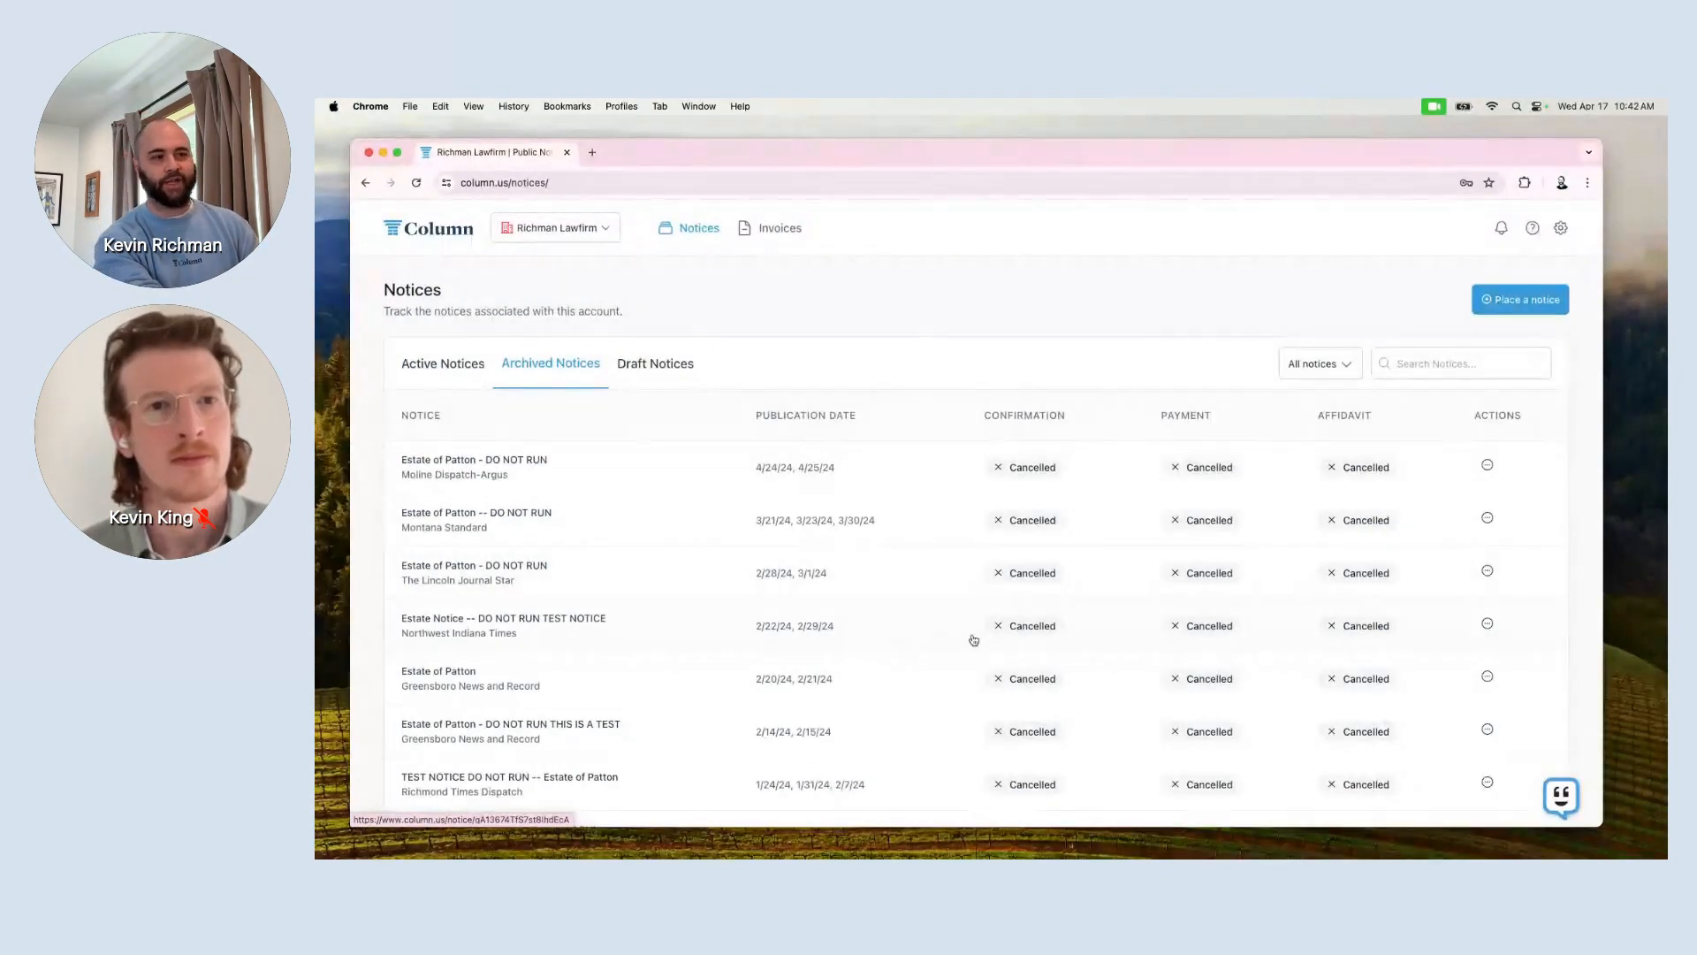
scroll(973, 639, "down", 3)
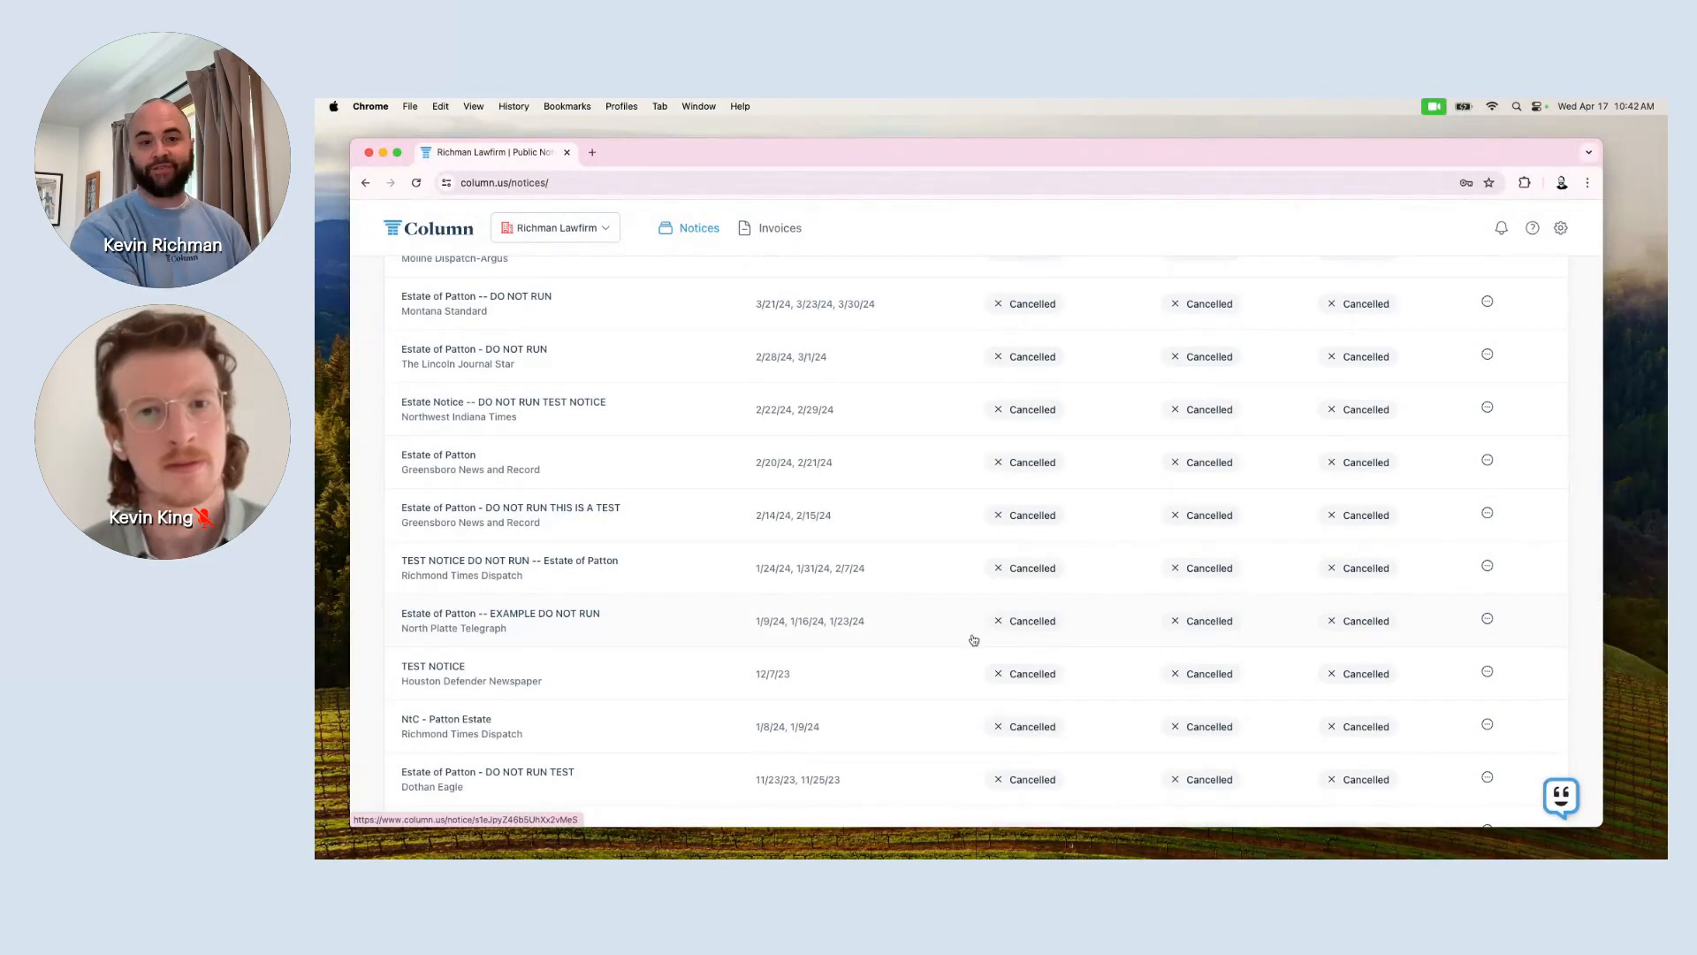
scroll(973, 640, "down", 5)
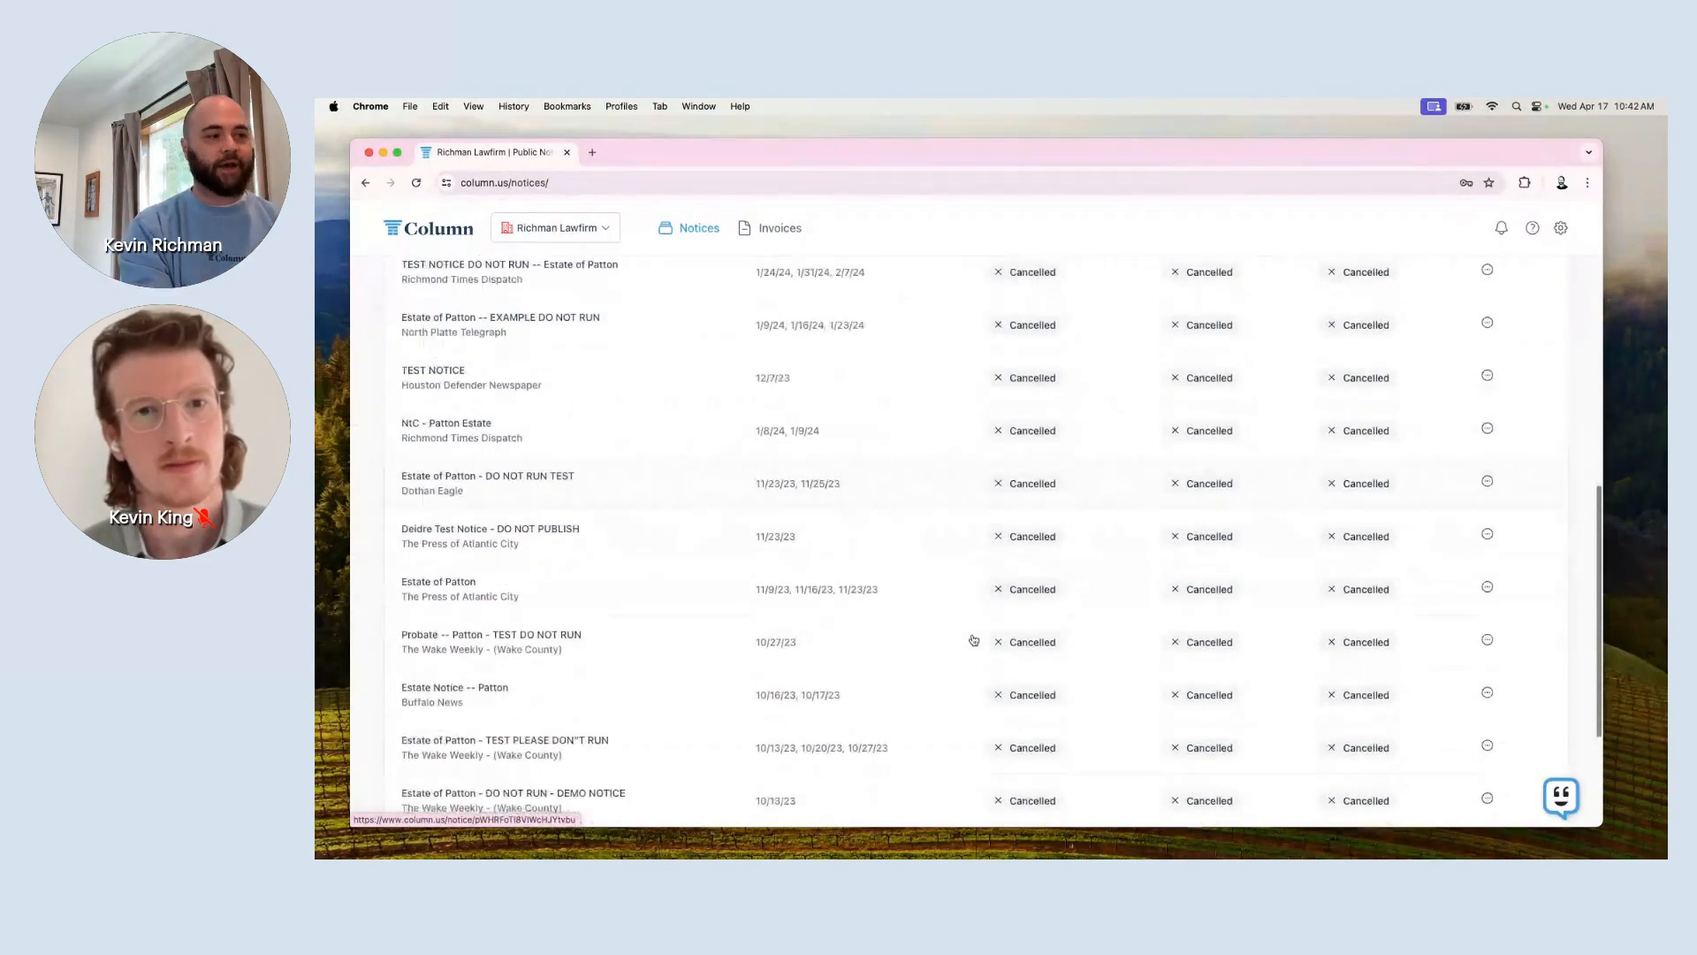
scroll(973, 639, "up", 4)
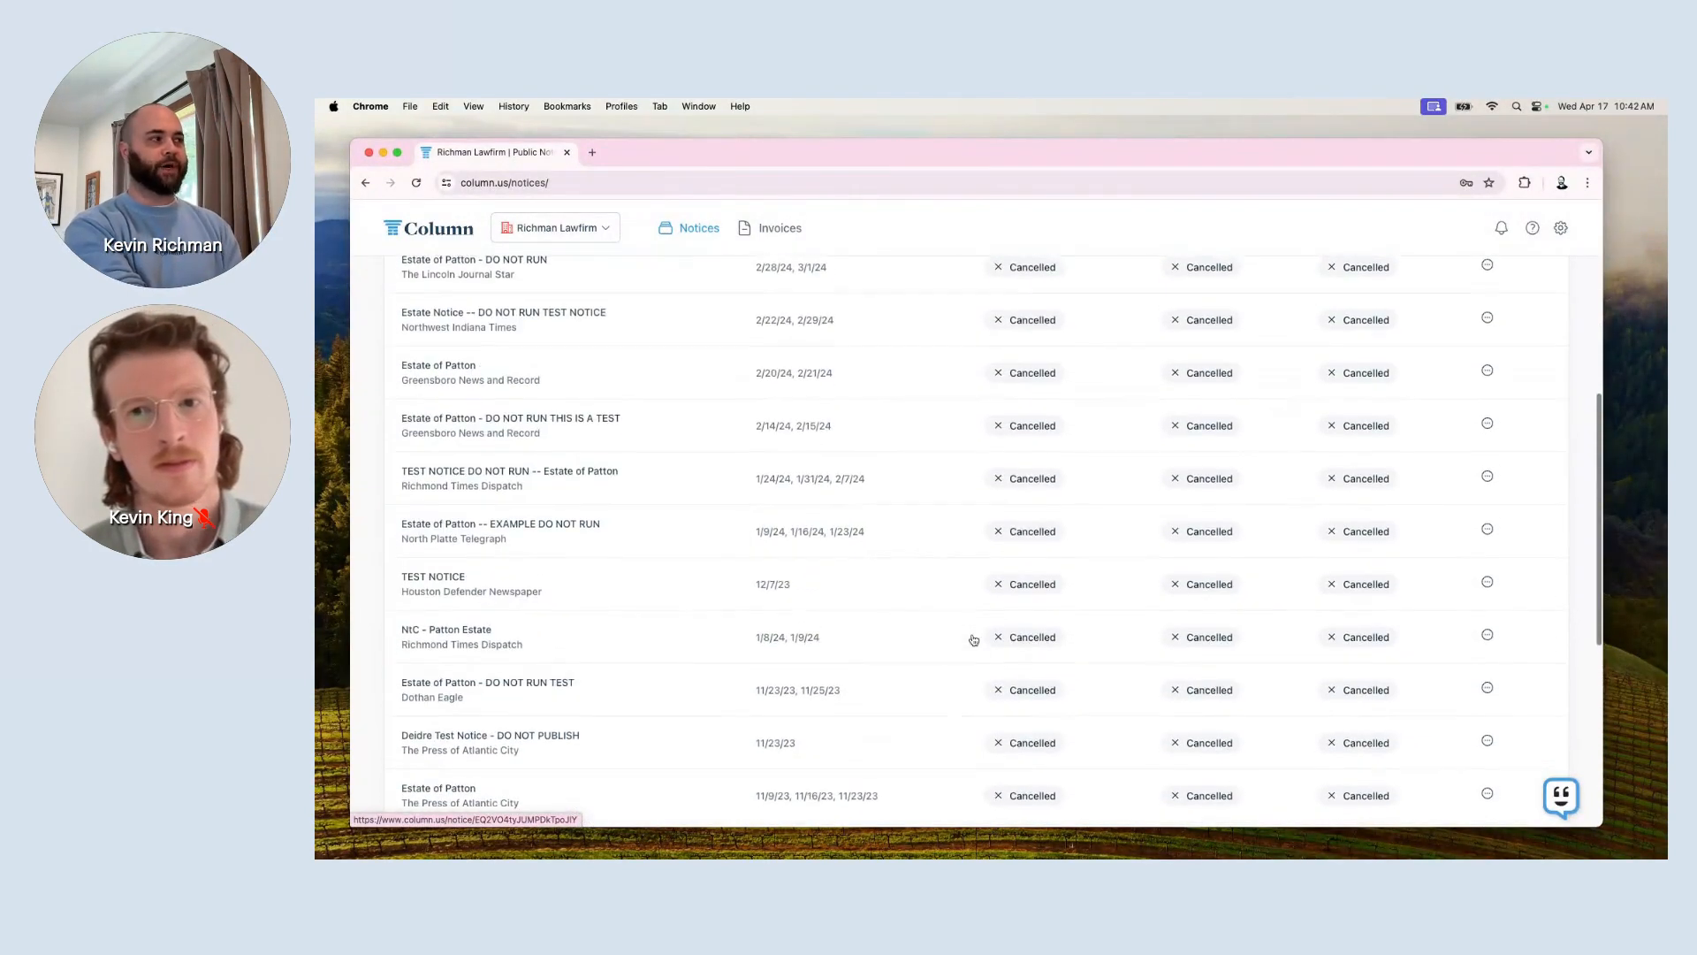
scroll(973, 640, "up", 3)
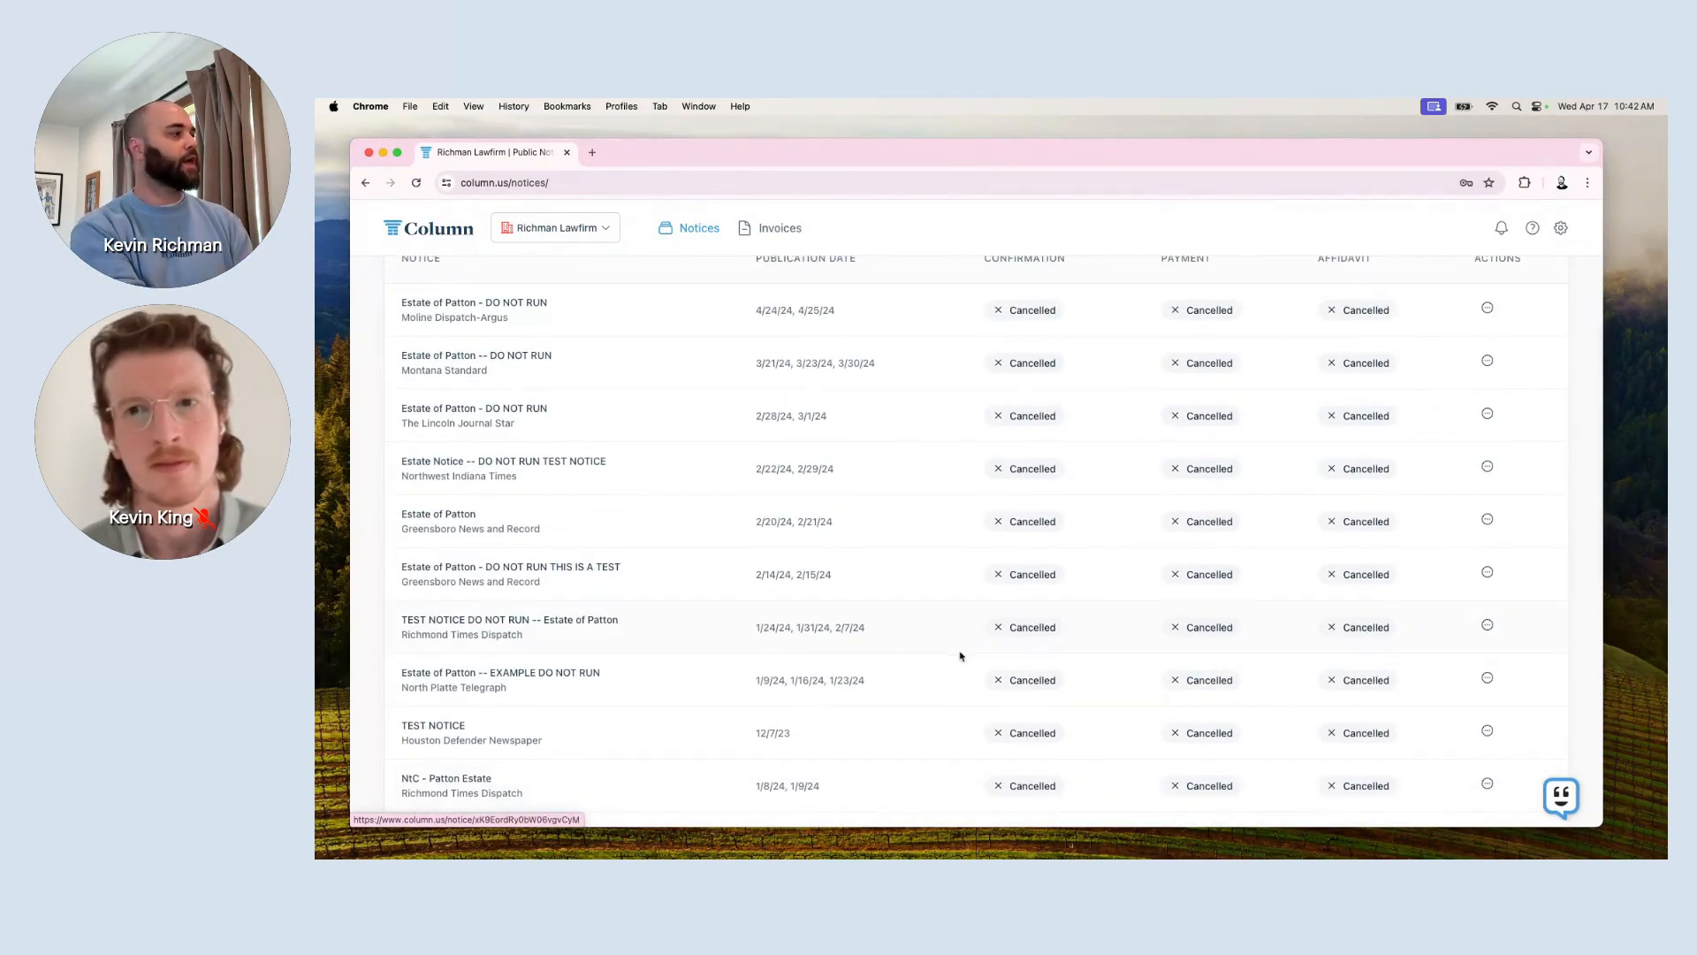
scroll(959, 658, "up", 1)
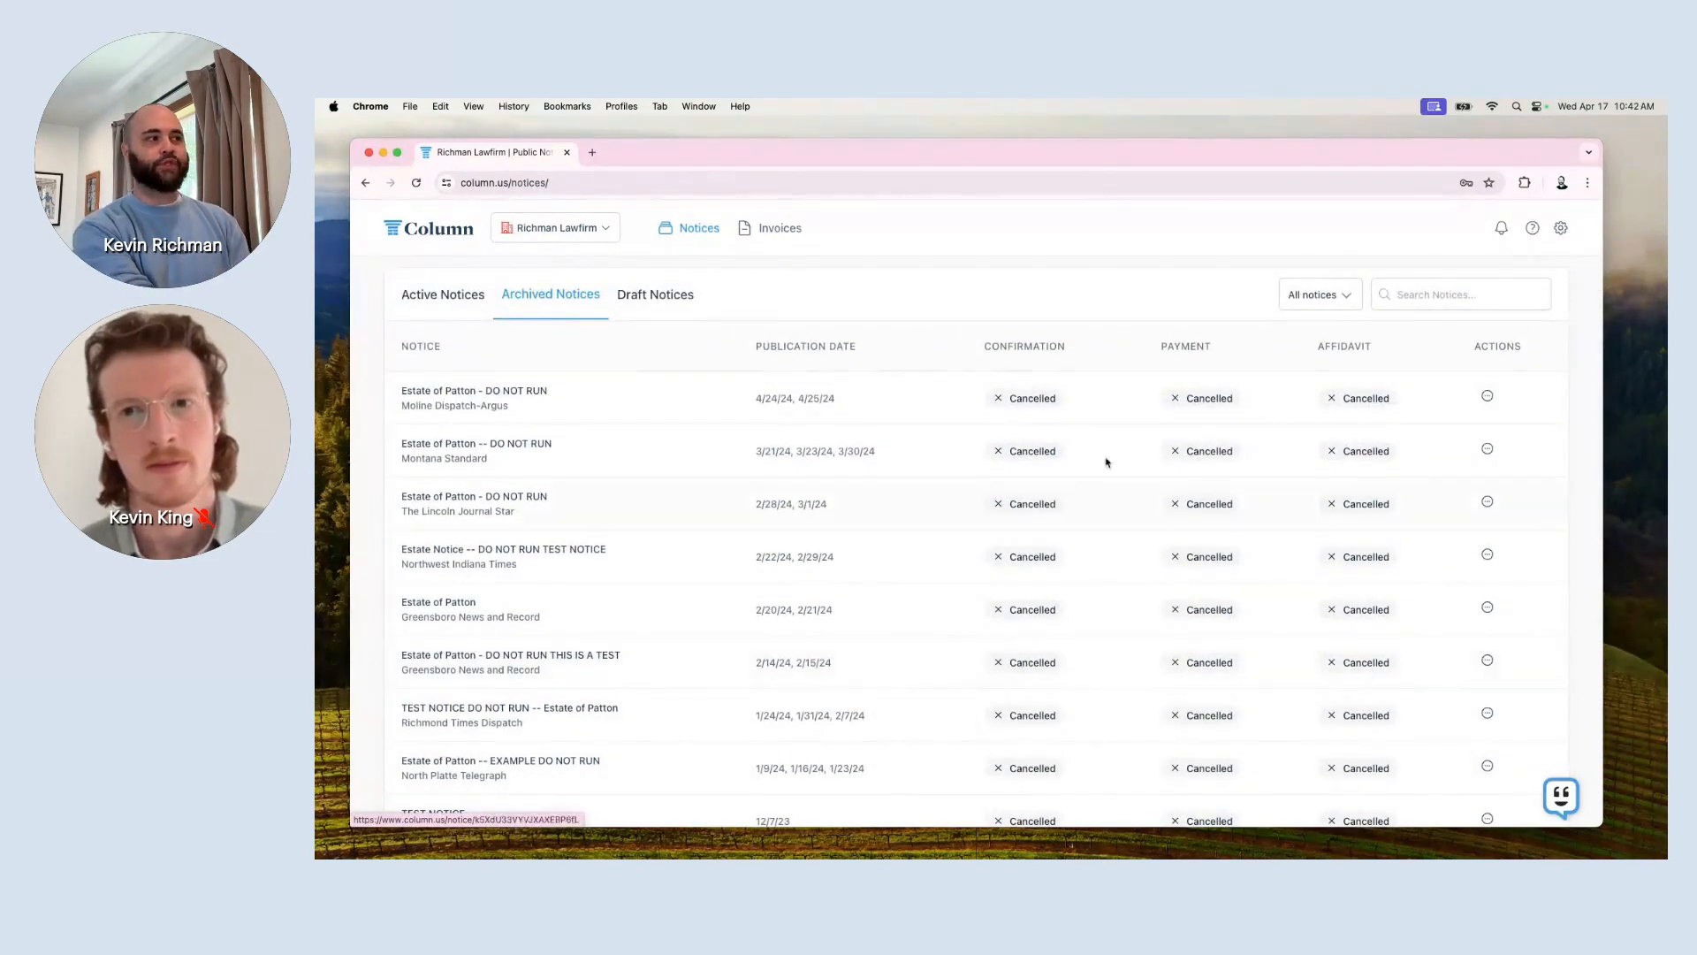
scroll(876, 609, "down", 2)
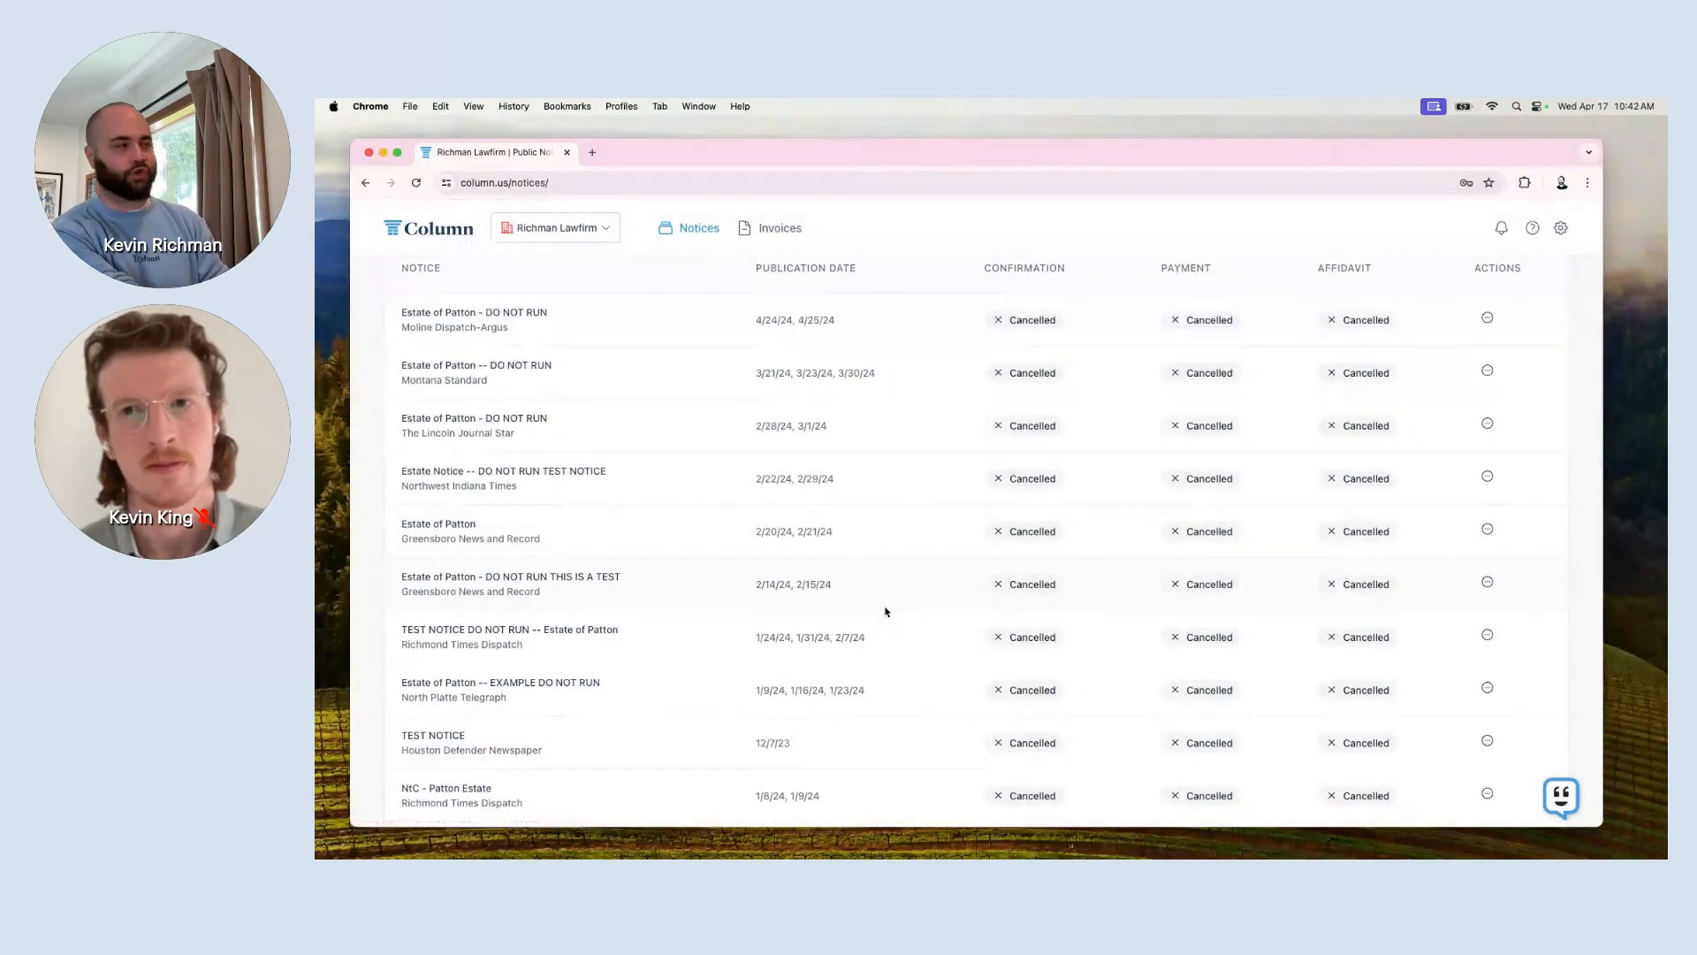
scroll(887, 612, "up", 2)
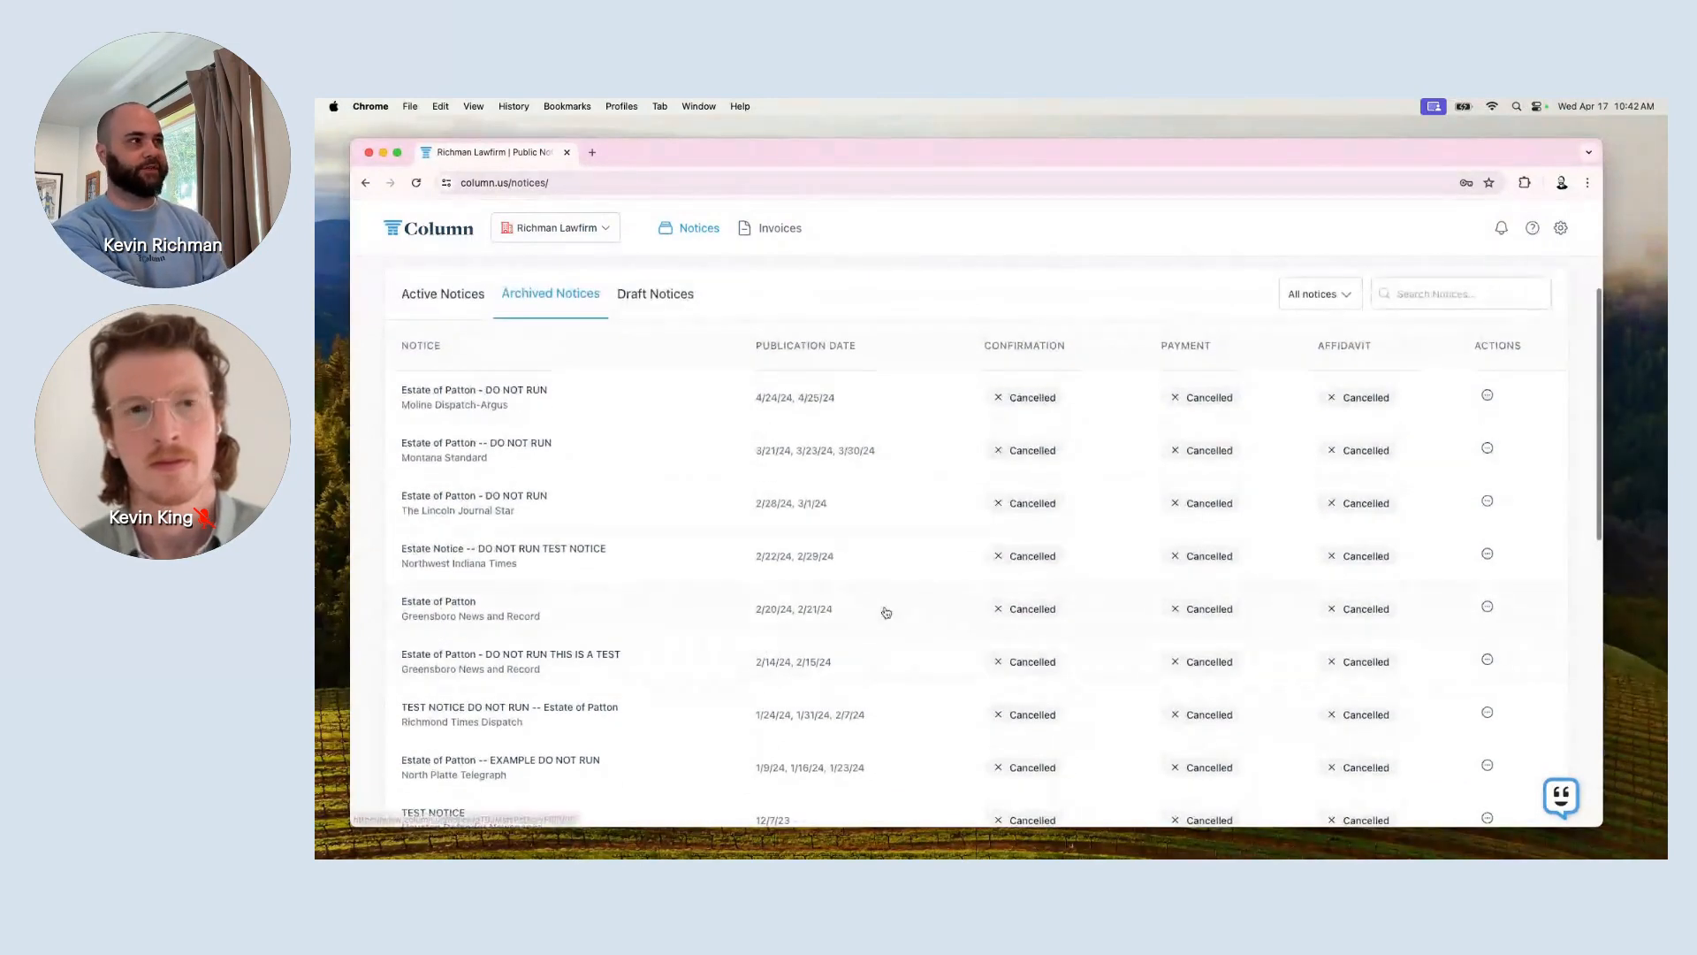
scroll(1439, 297, "up", 5)
Search the archived notices for 'Test notice' and scroll the filtered table back left.
left_click(1439, 297)
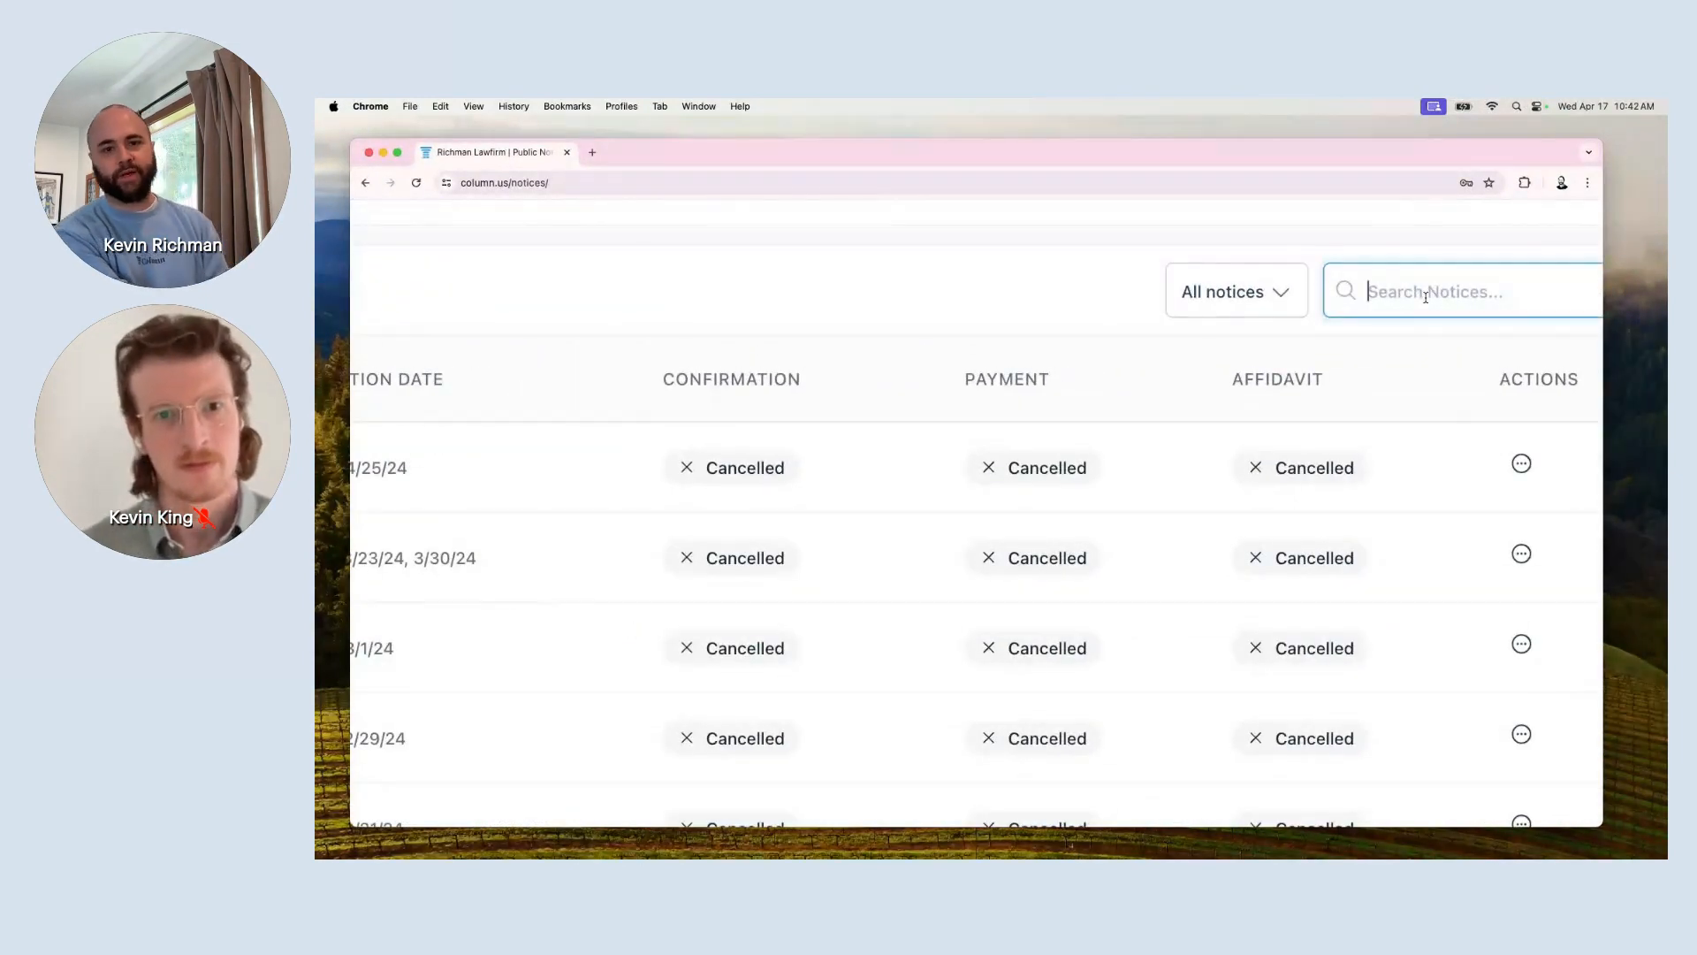
scroll(1425, 301, "left", 10)
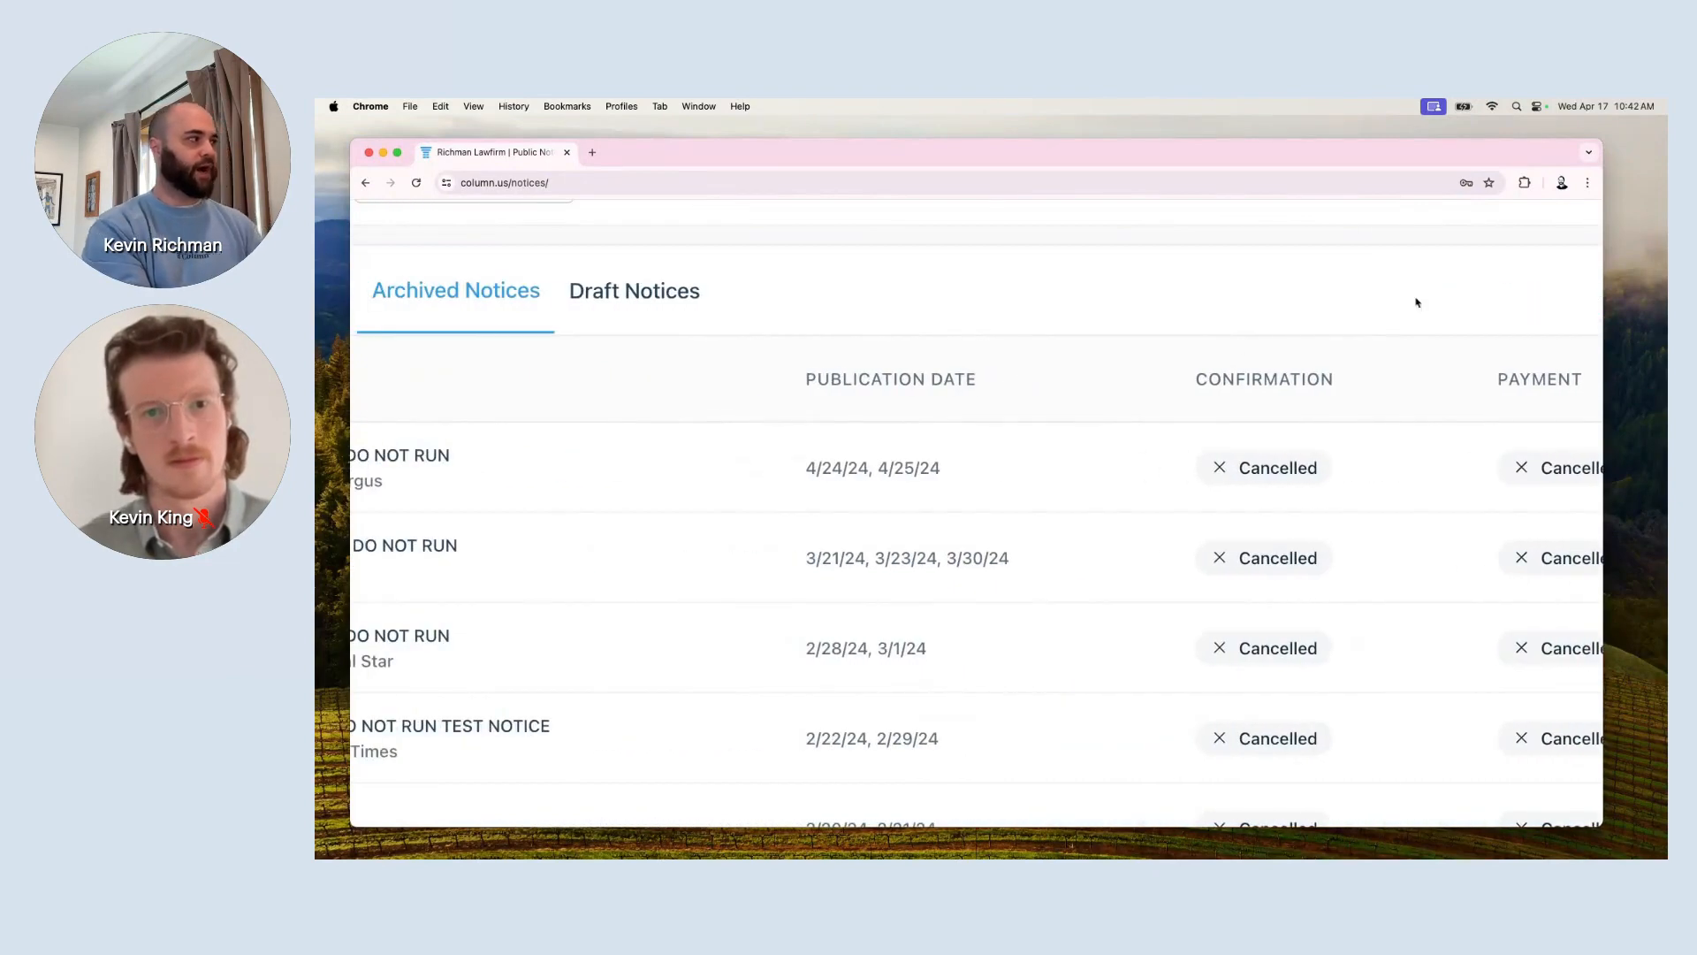
scroll(857, 474, "down", 5)
scroll(856, 474, "down", 3)
scroll(856, 475, "up", 5)
scroll(857, 474, "down", 2)
scroll(871, 496, "up", 10)
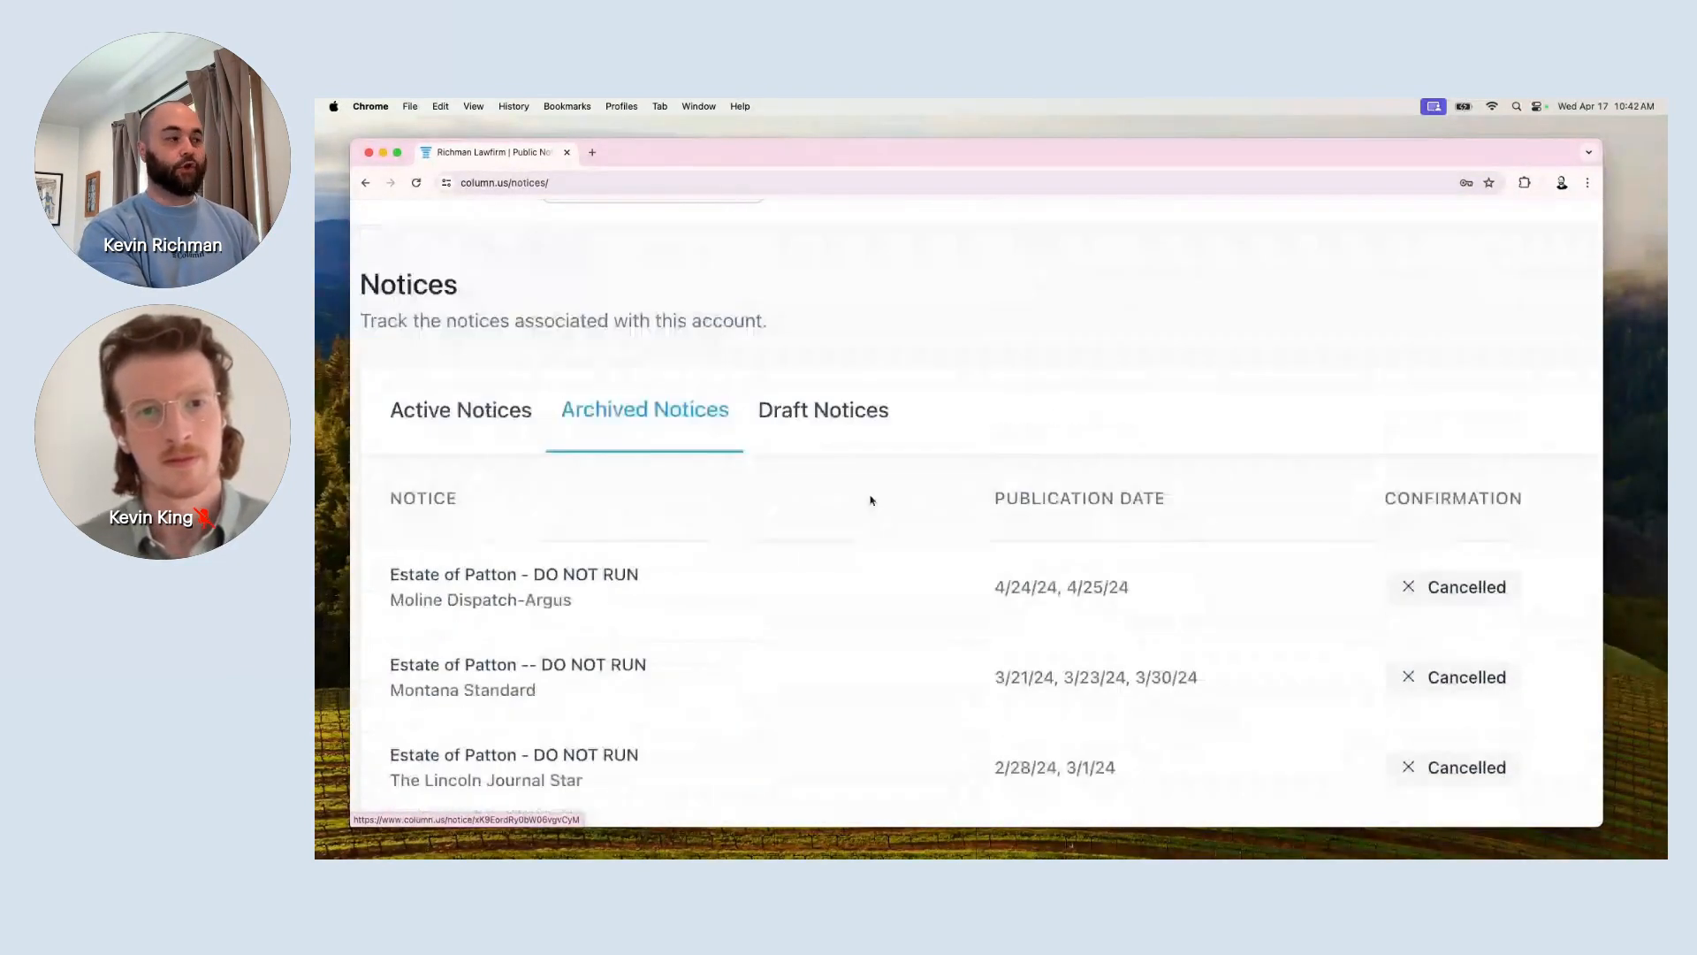
scroll(871, 499, "right", 9)
scroll(871, 499, "left", 1)
type("Test n")
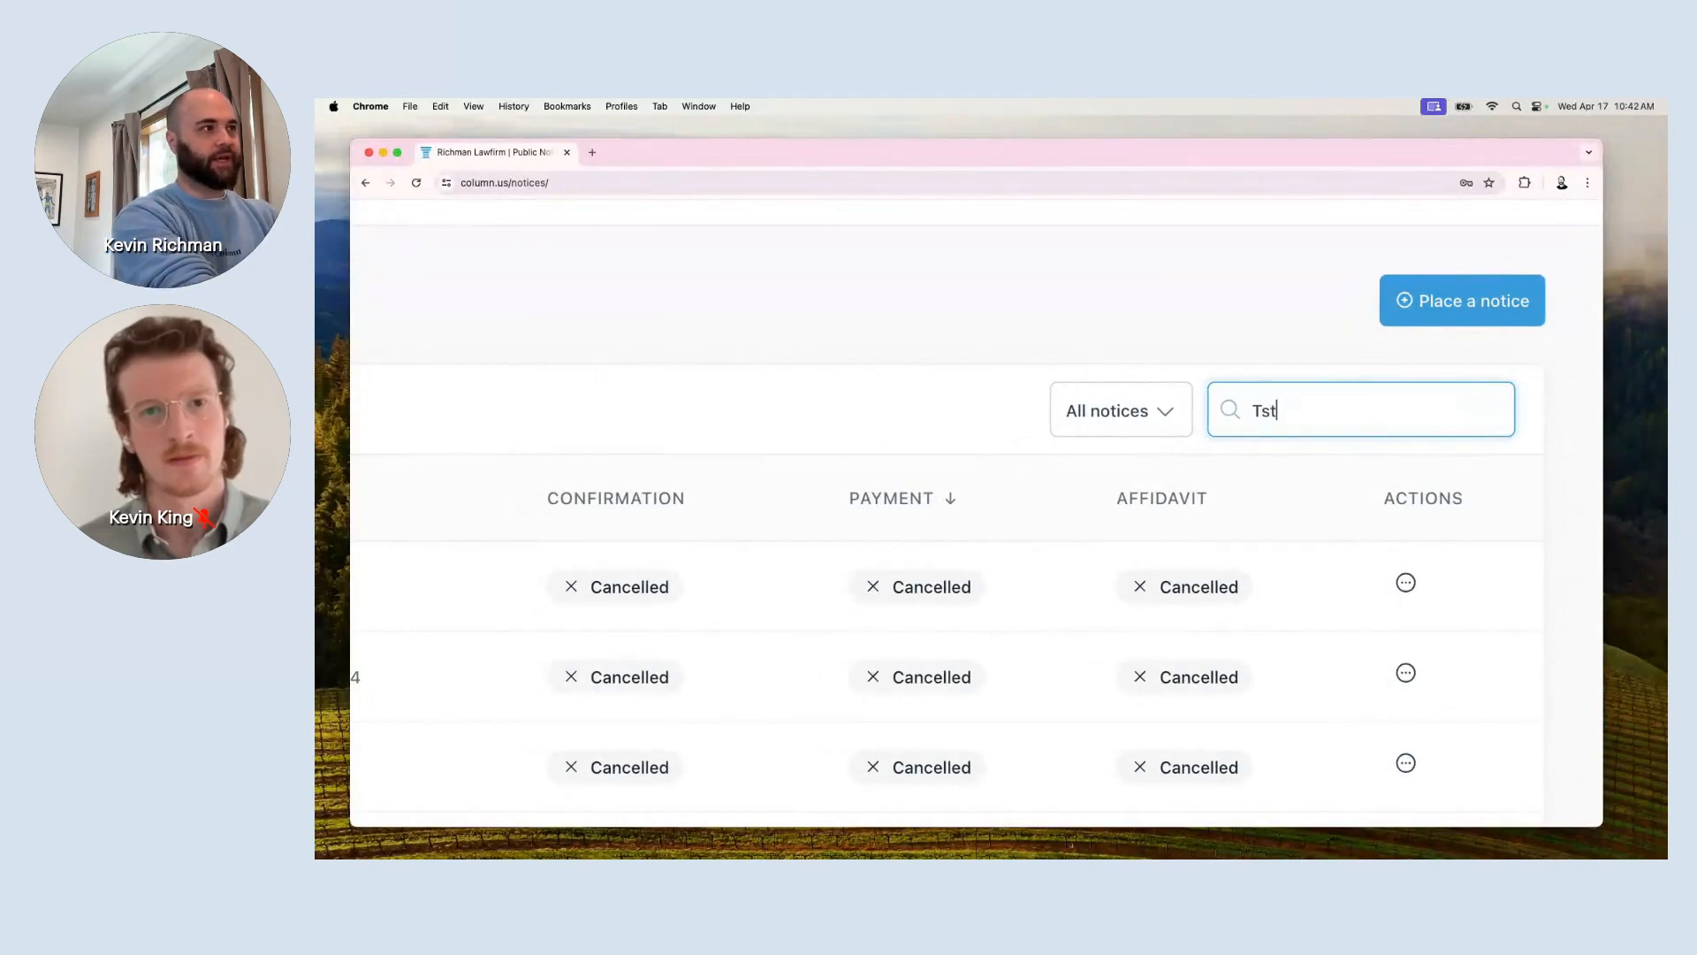
type("otice")
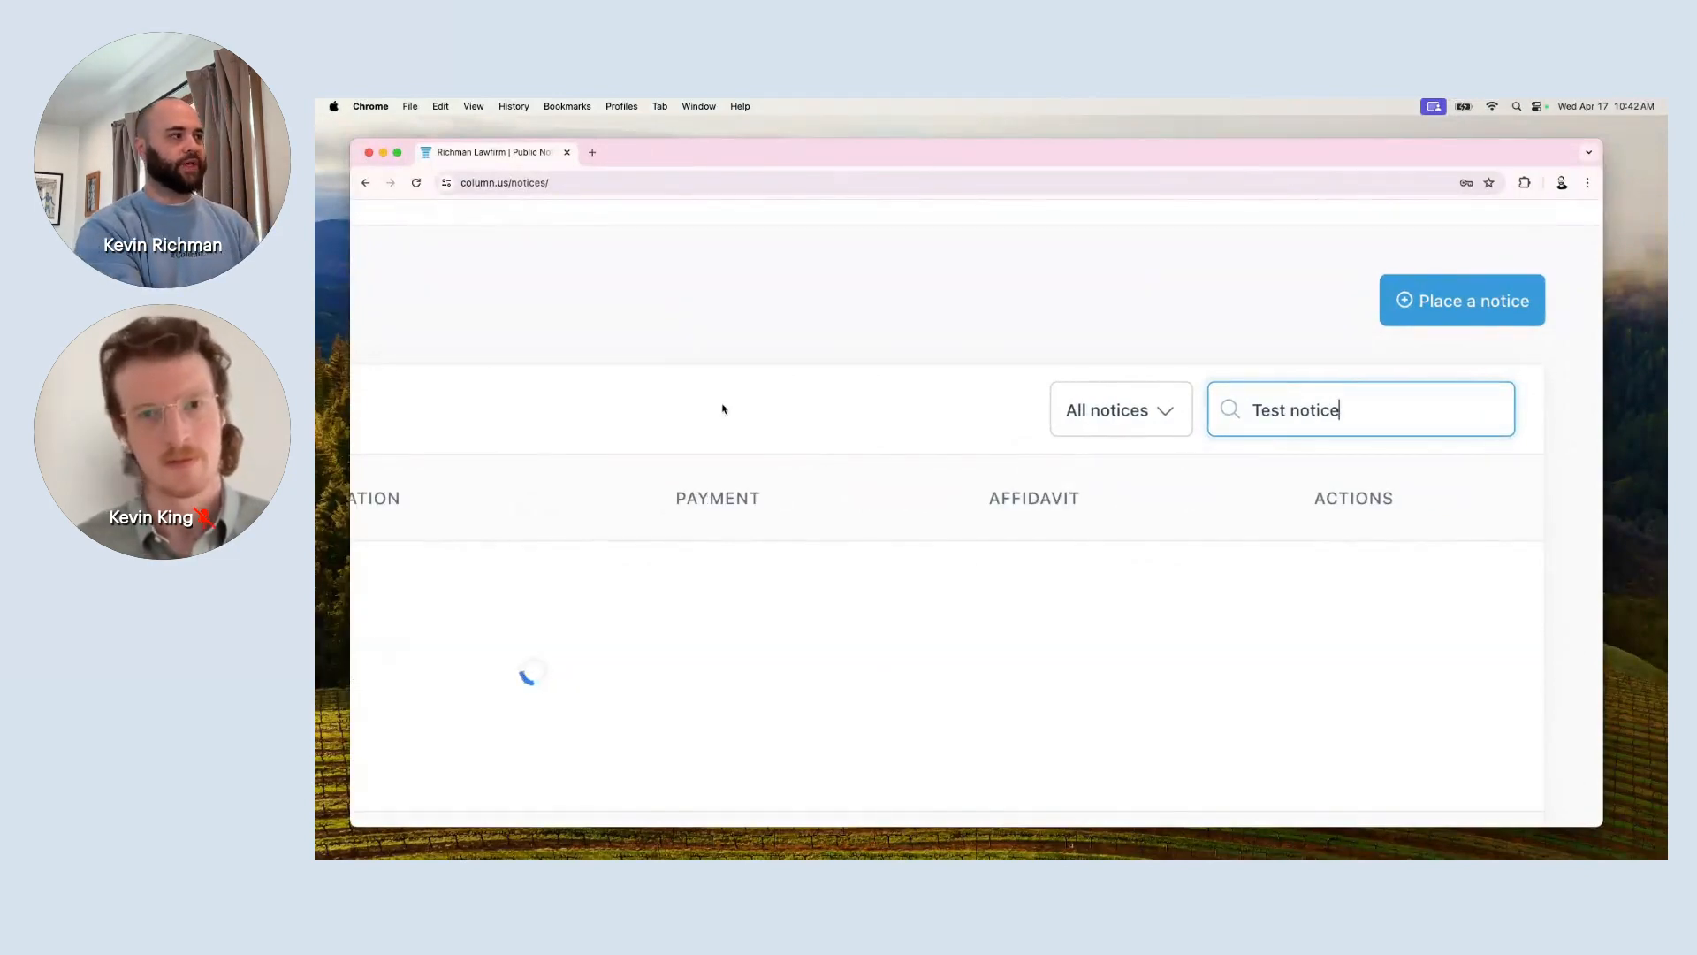
scroll(723, 408, "down", 3)
scroll(641, 539, "left", 5)
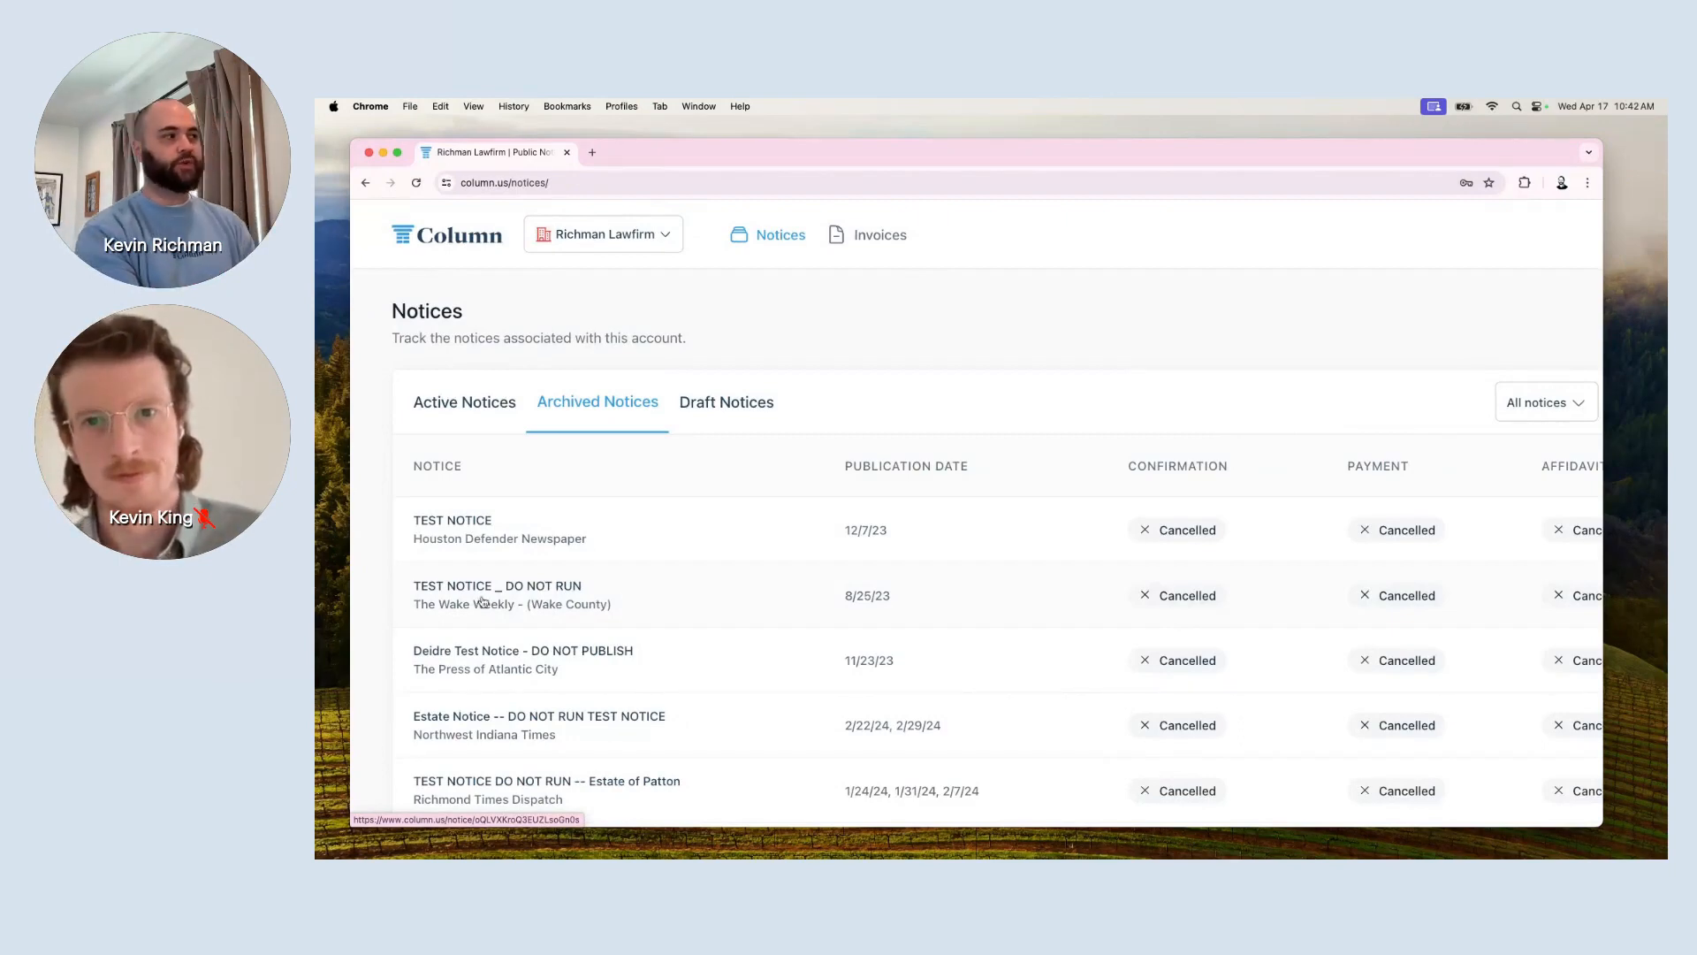
left_click(619, 537)
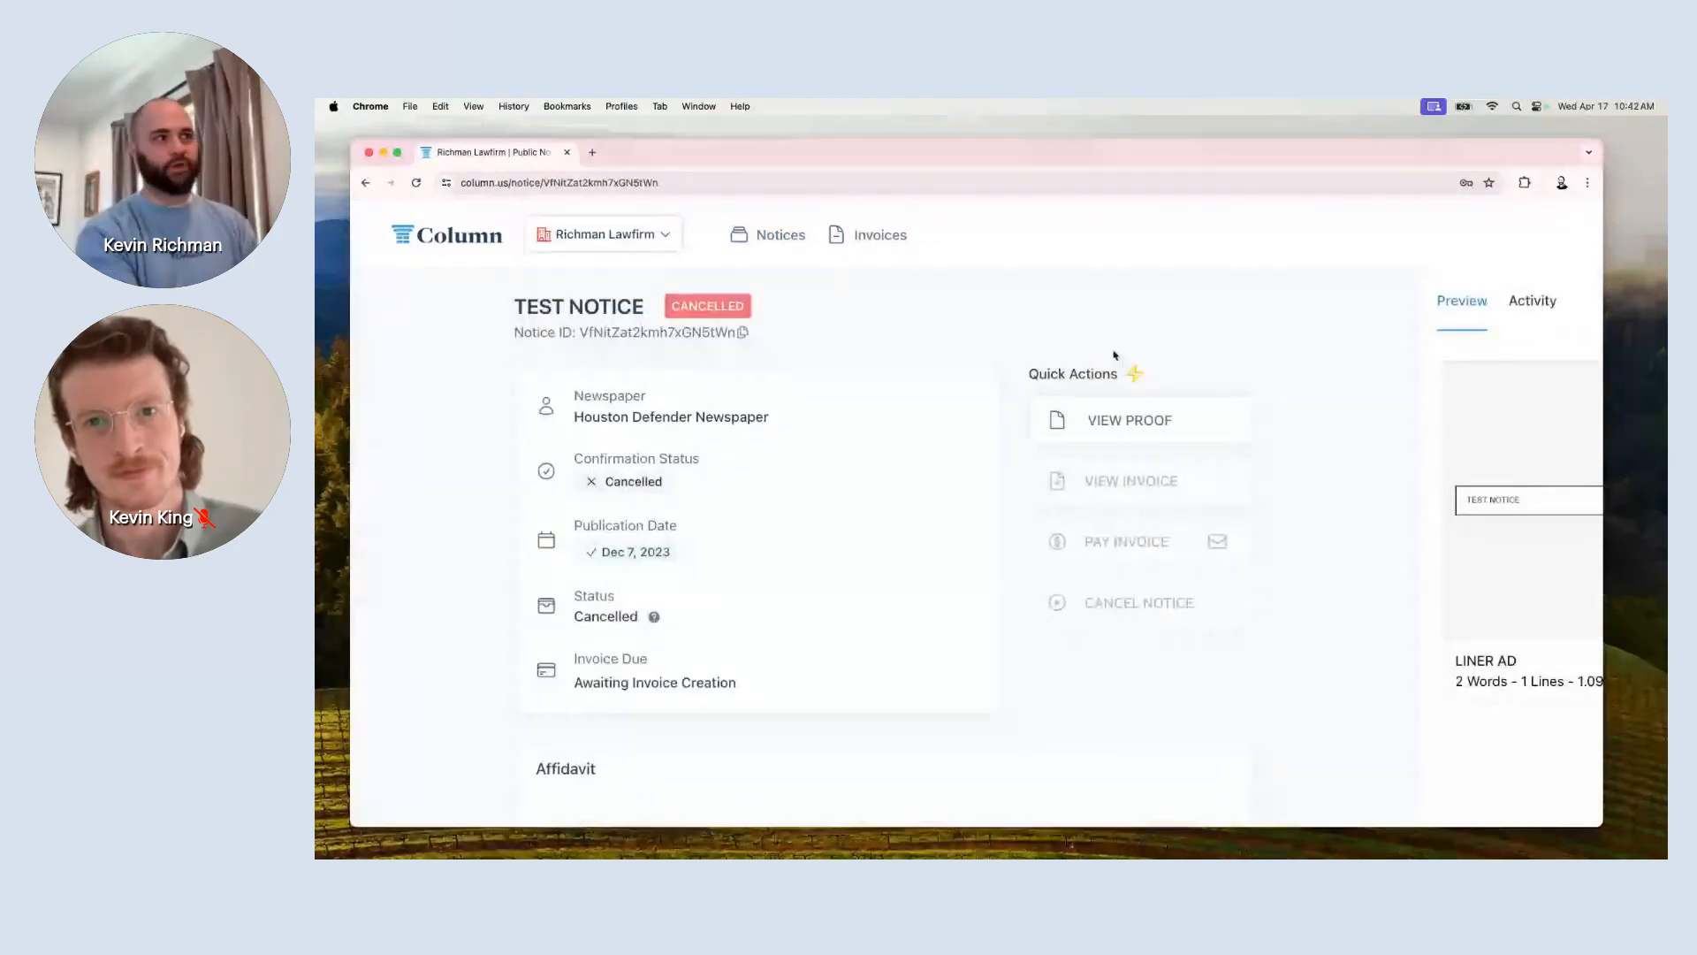
scroll(1115, 355, "right", 3)
left_click(1323, 305)
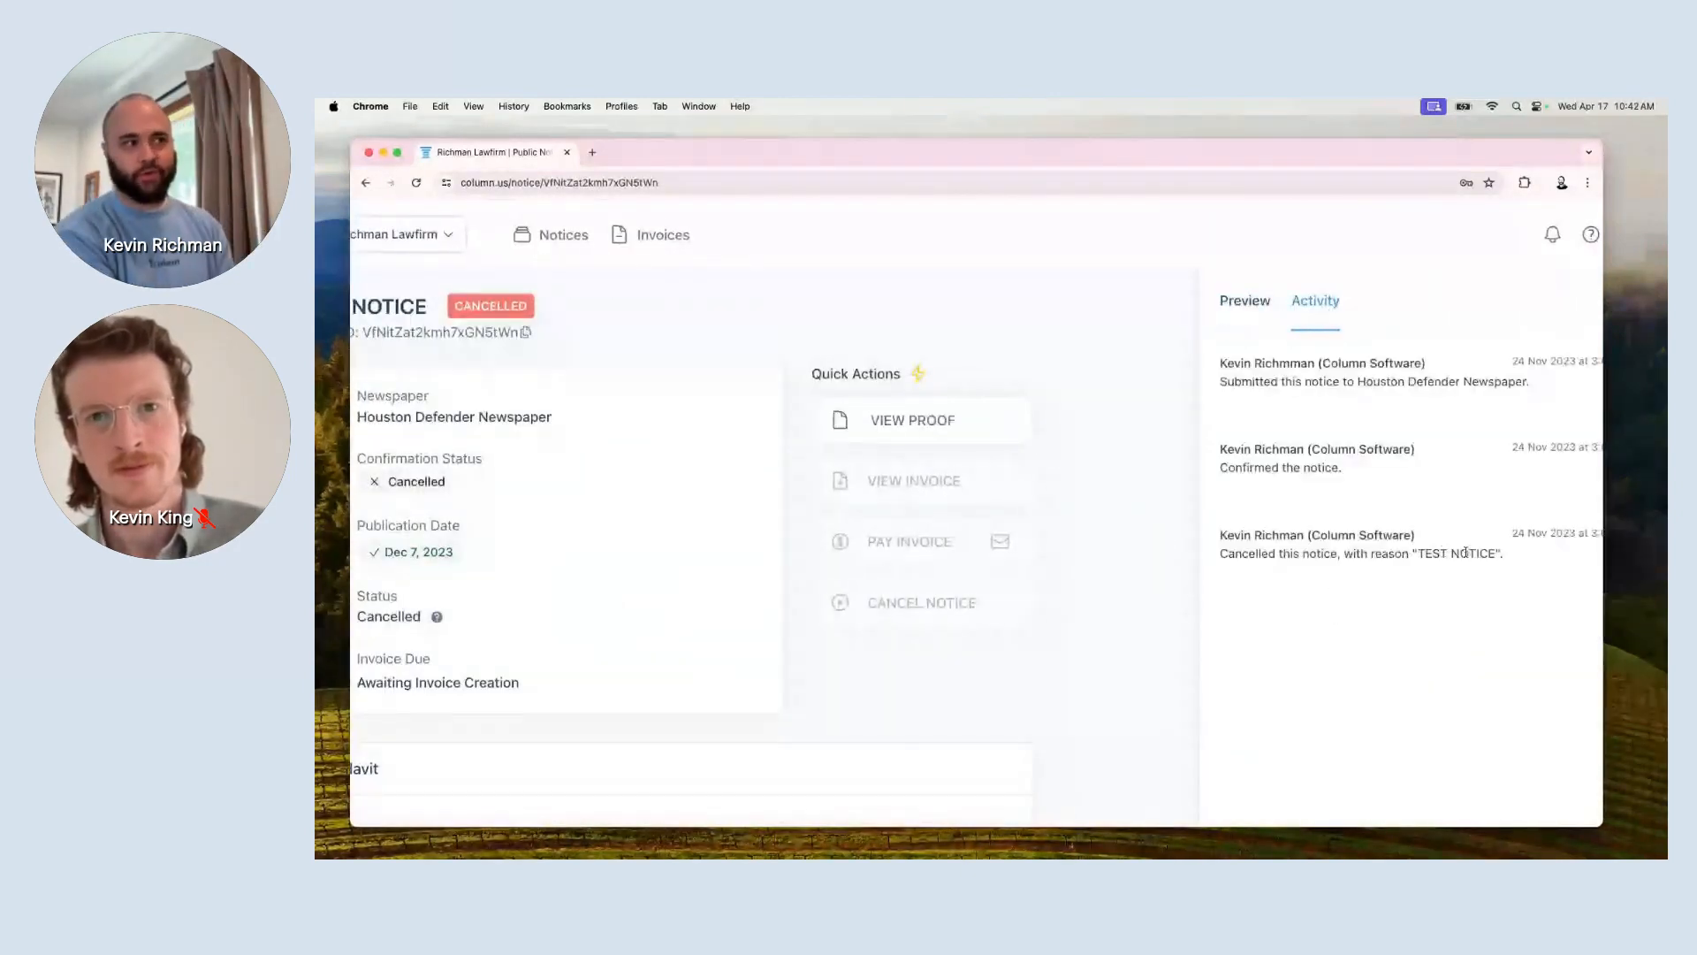
scroll(1443, 552, "right", 1)
left_click_drag(1444, 552, 1324, 552)
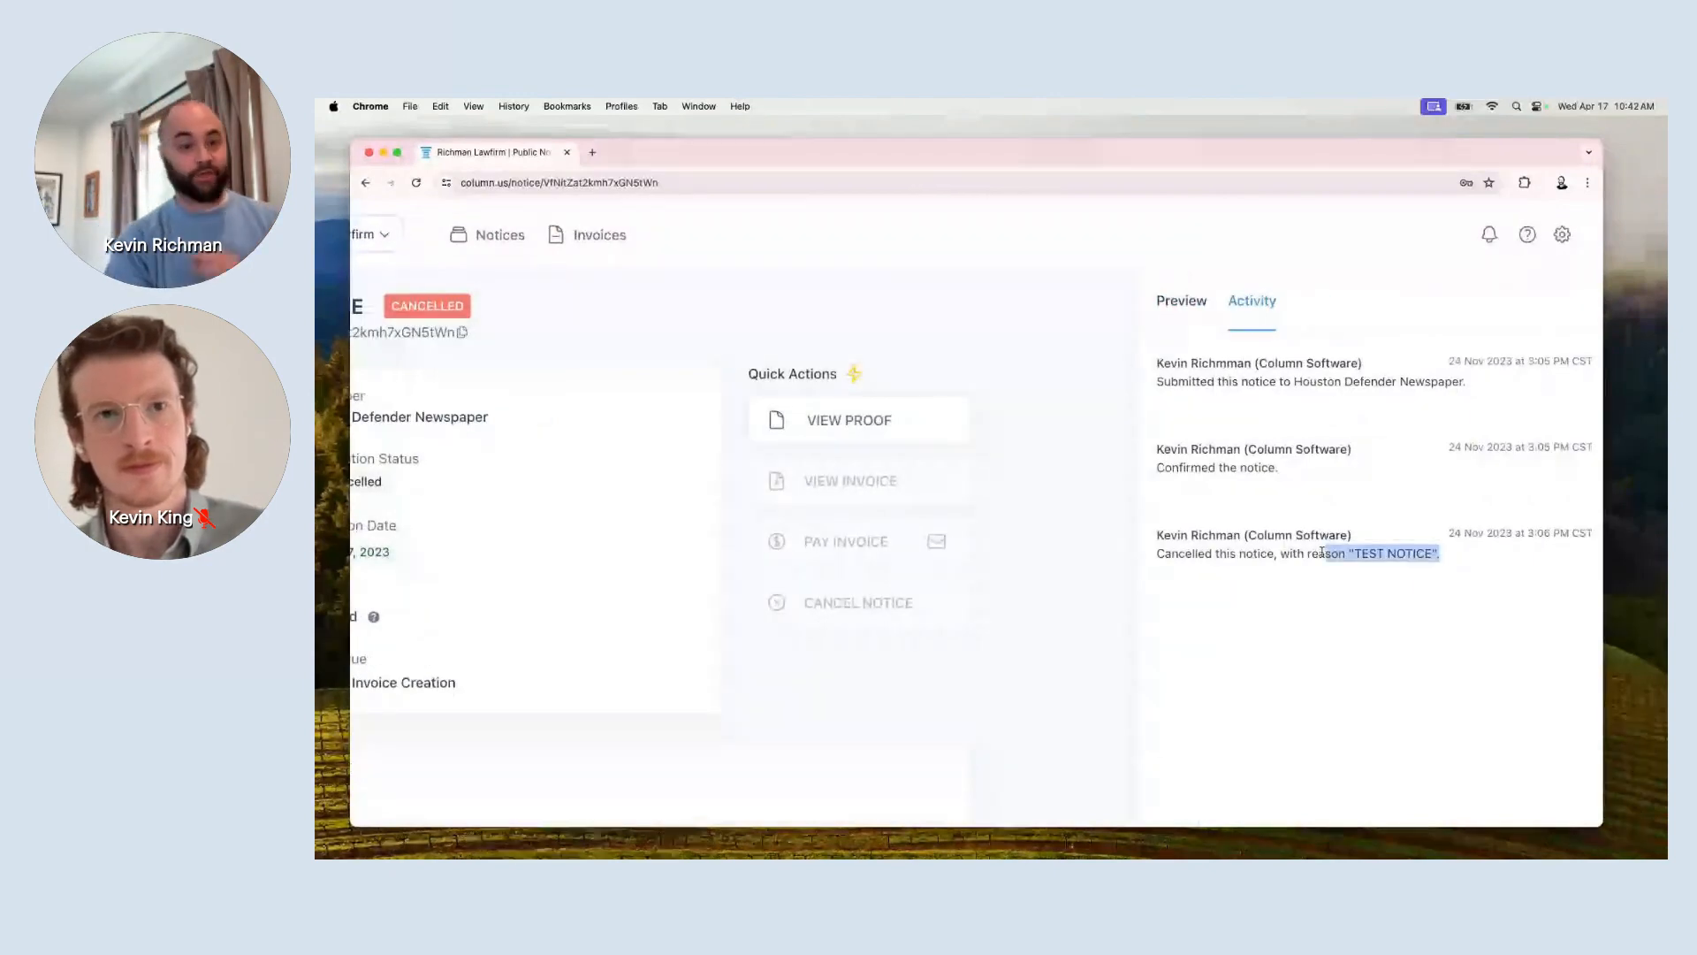
left_click(1312, 553)
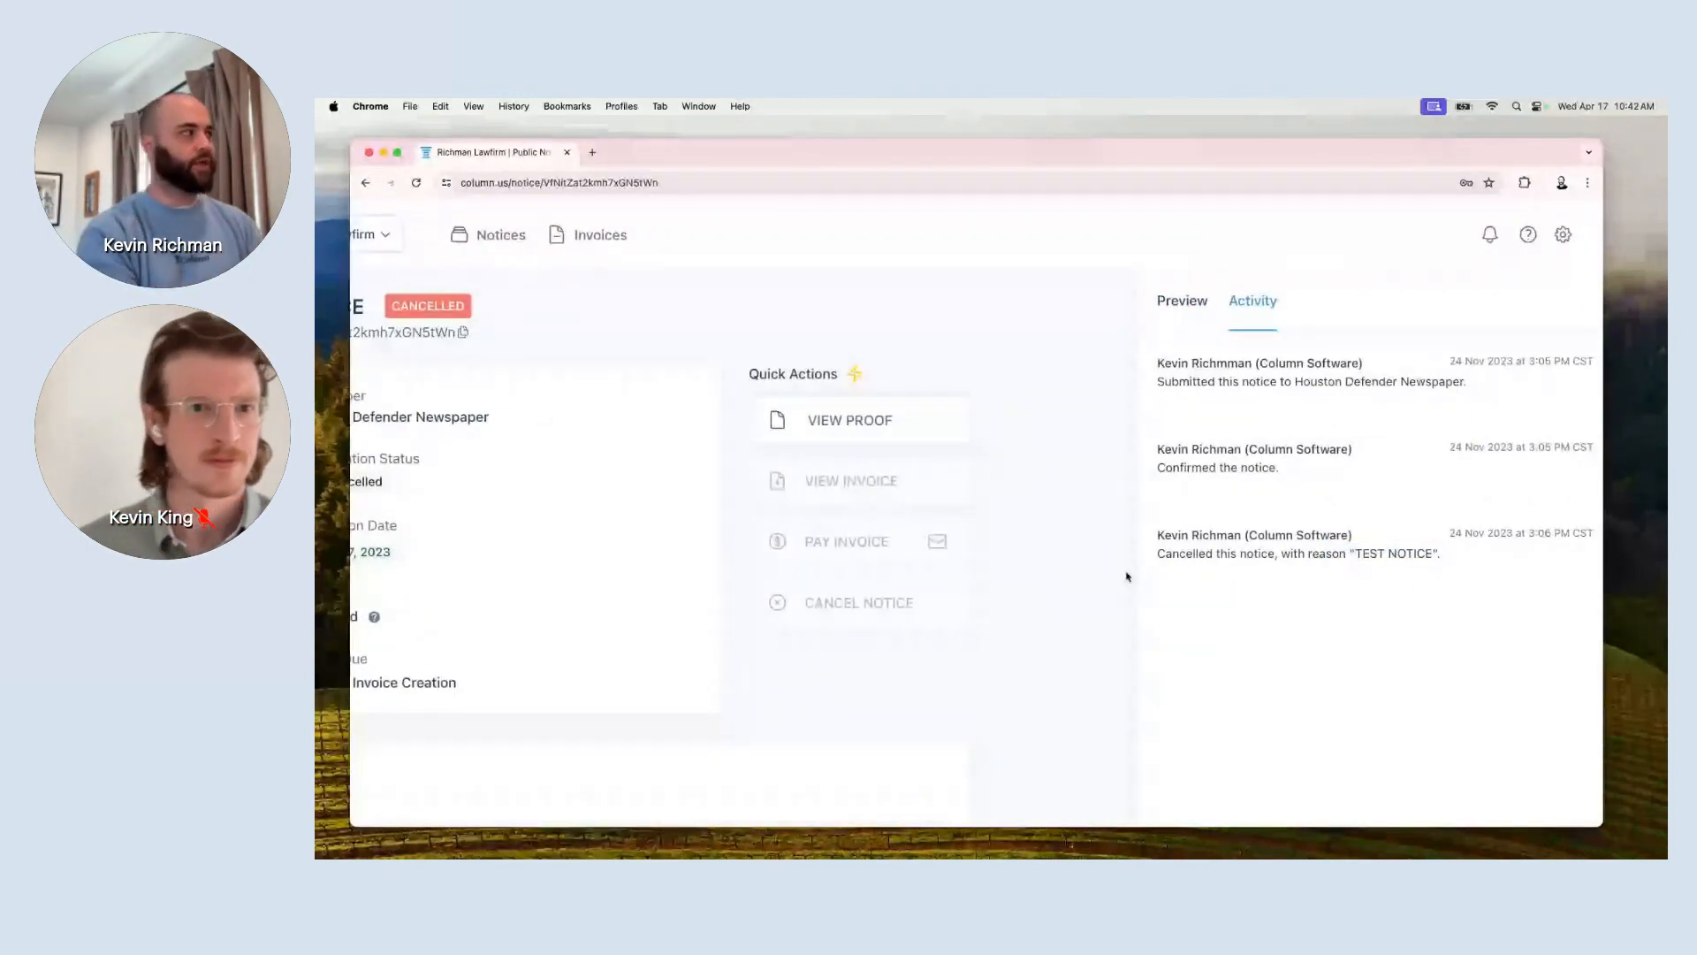
scroll(1125, 575, "left", 5)
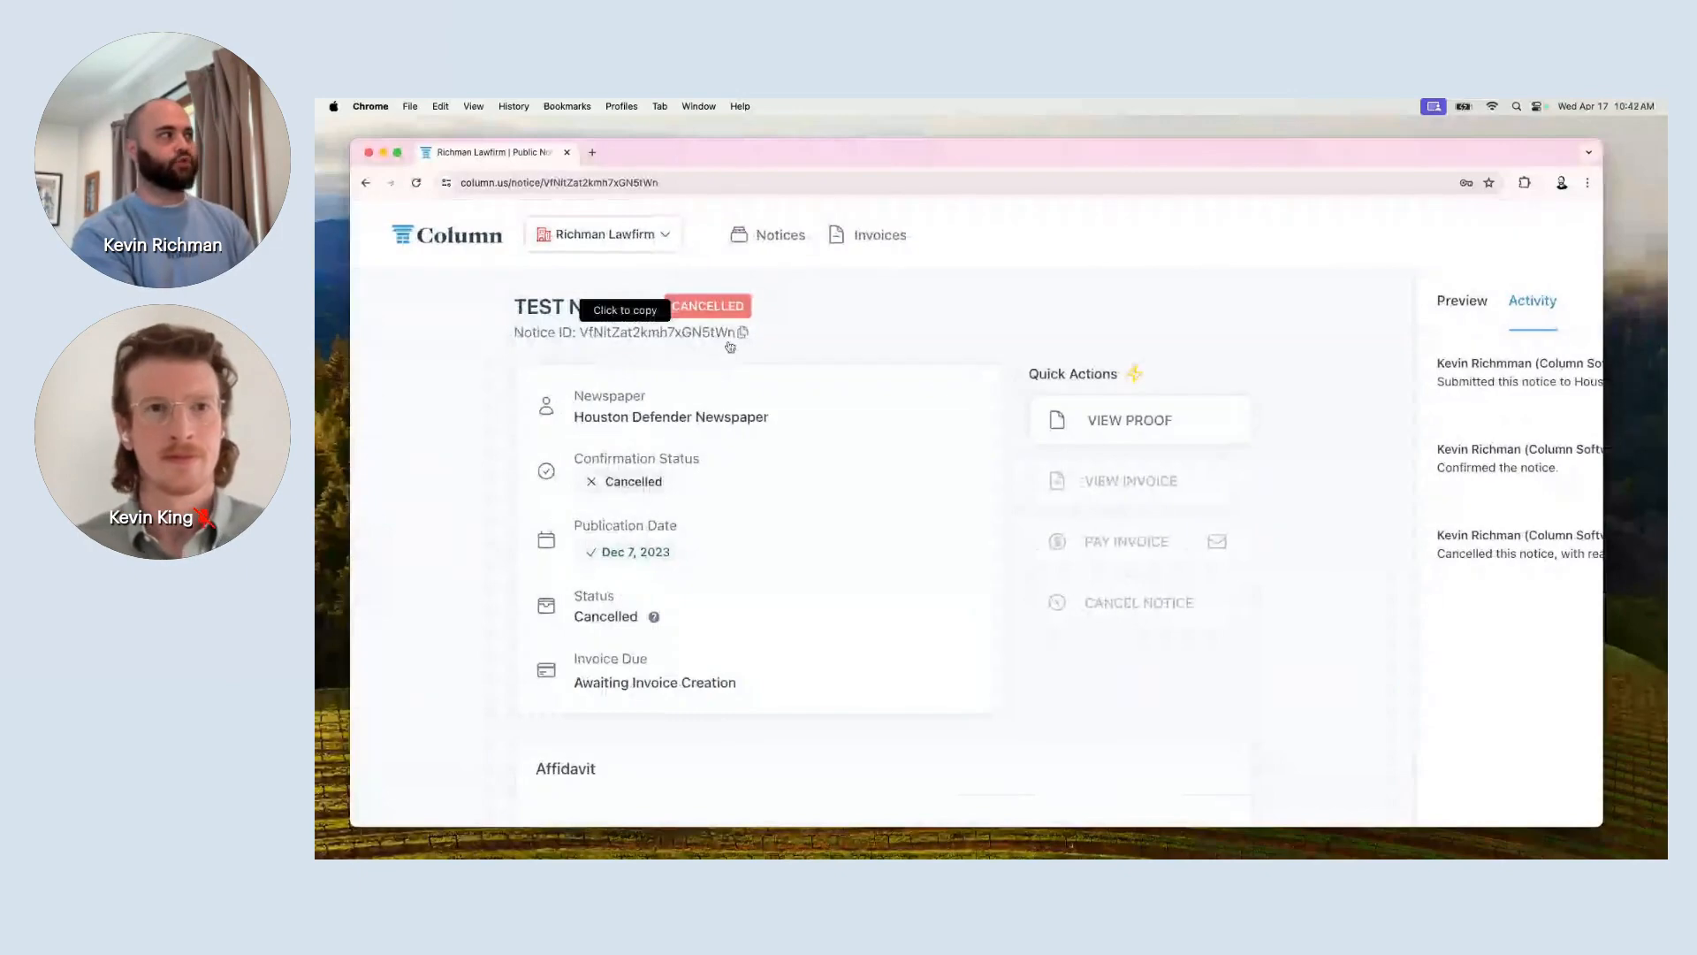
left_click(455, 235)
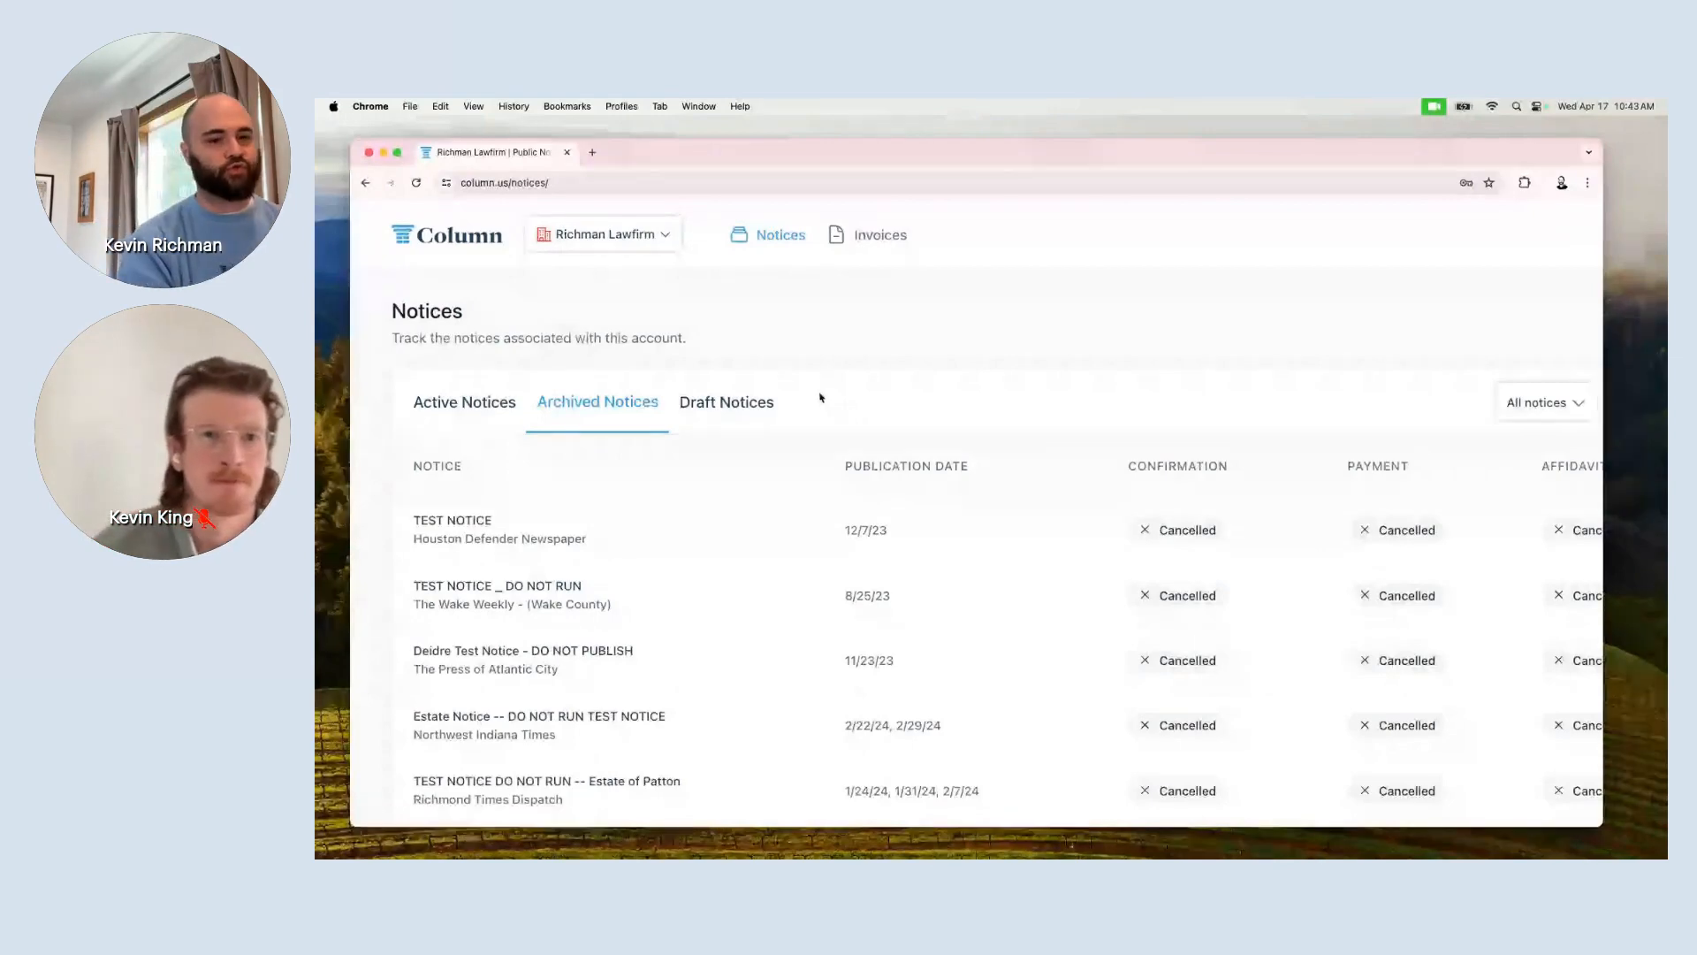
Check the Draft Notices tab for drafts and zoom the page out.
left_click(772, 409)
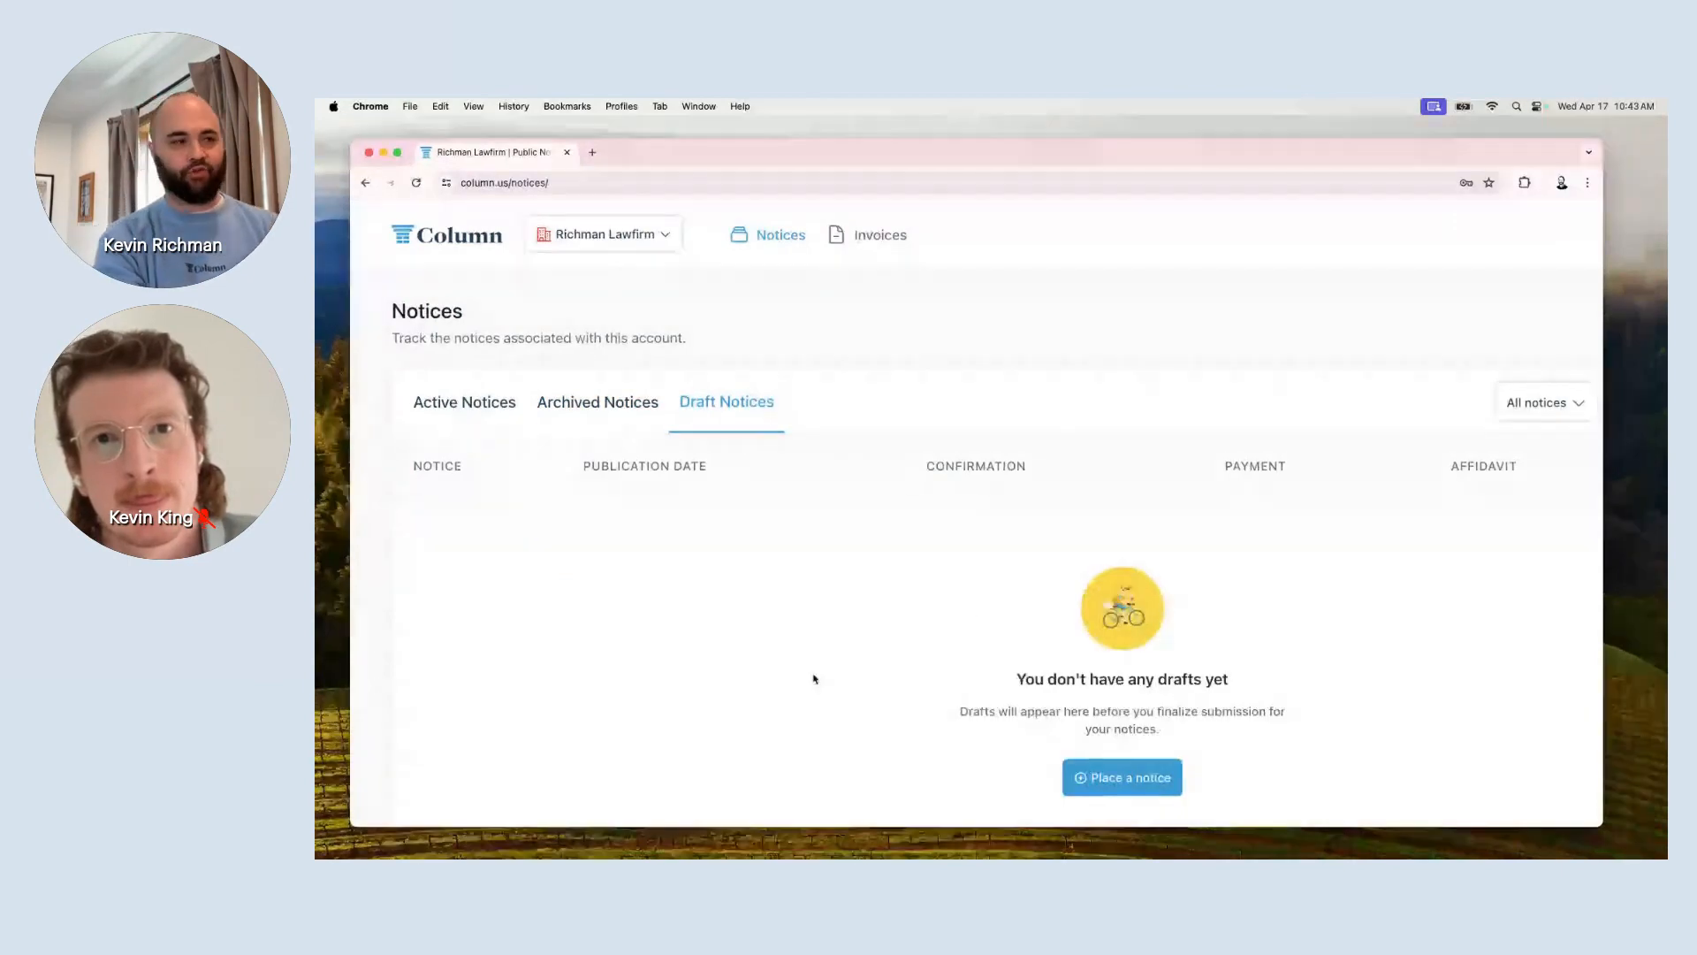
scroll(814, 678, "down", 1)
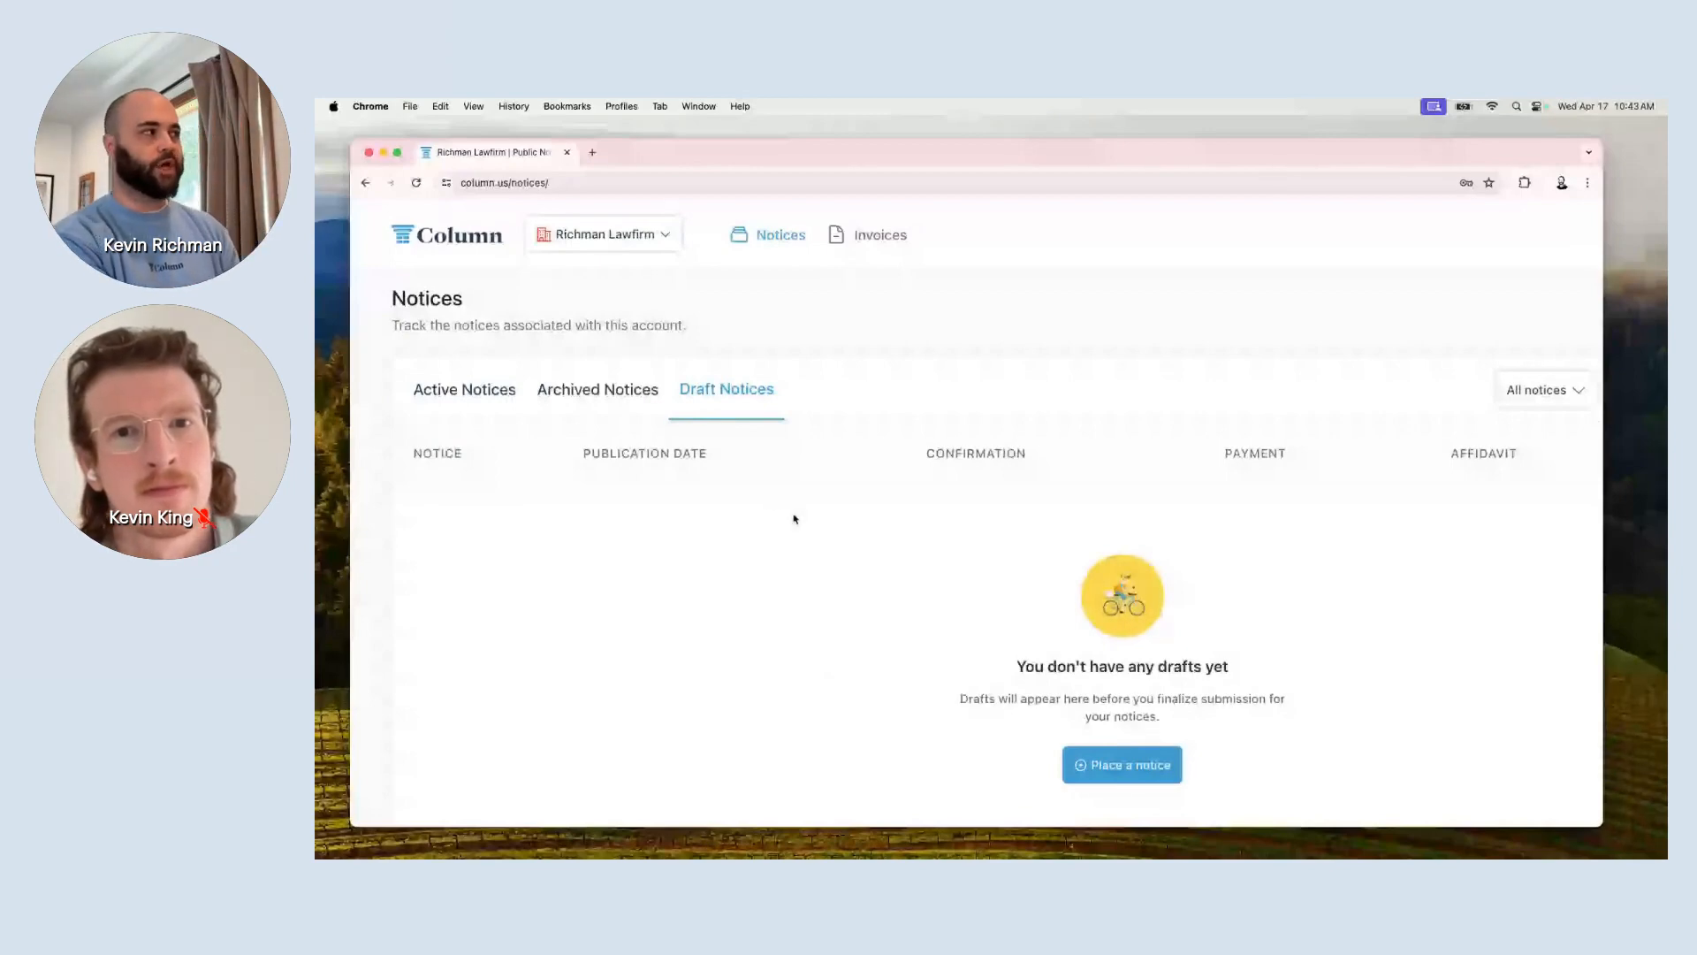
key("ctrl+minus")
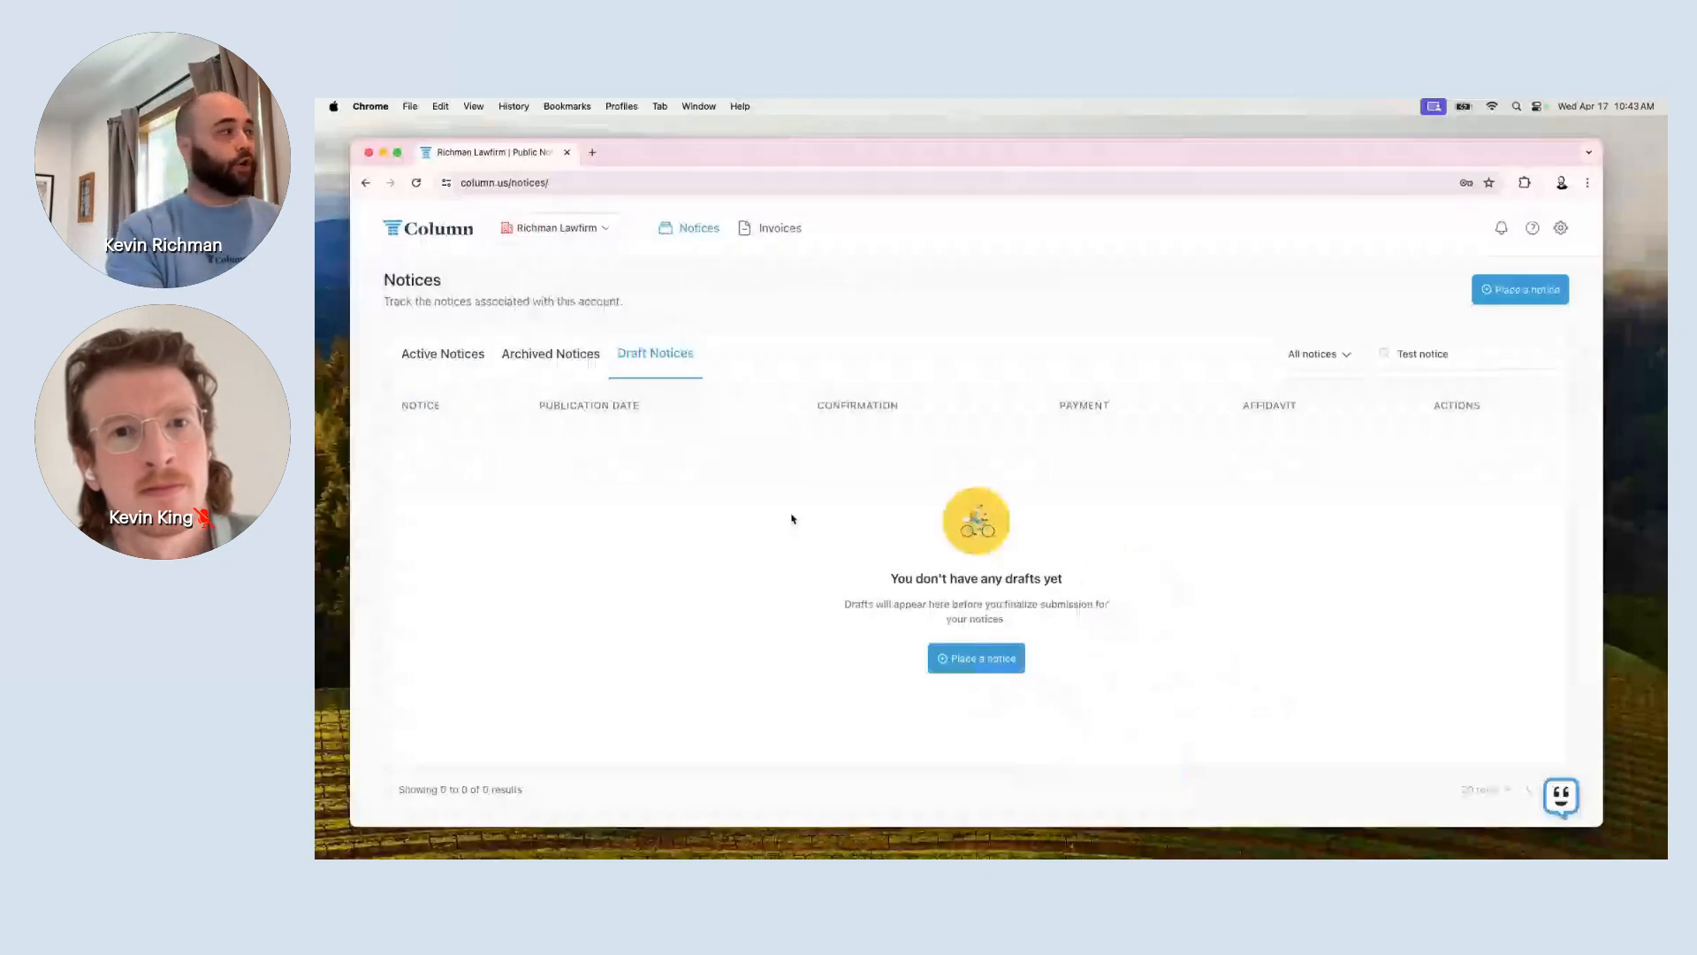
Return to Active Notices, where 'Test notice' matches only Bid Notice 2019-0015.
left_click(443, 364)
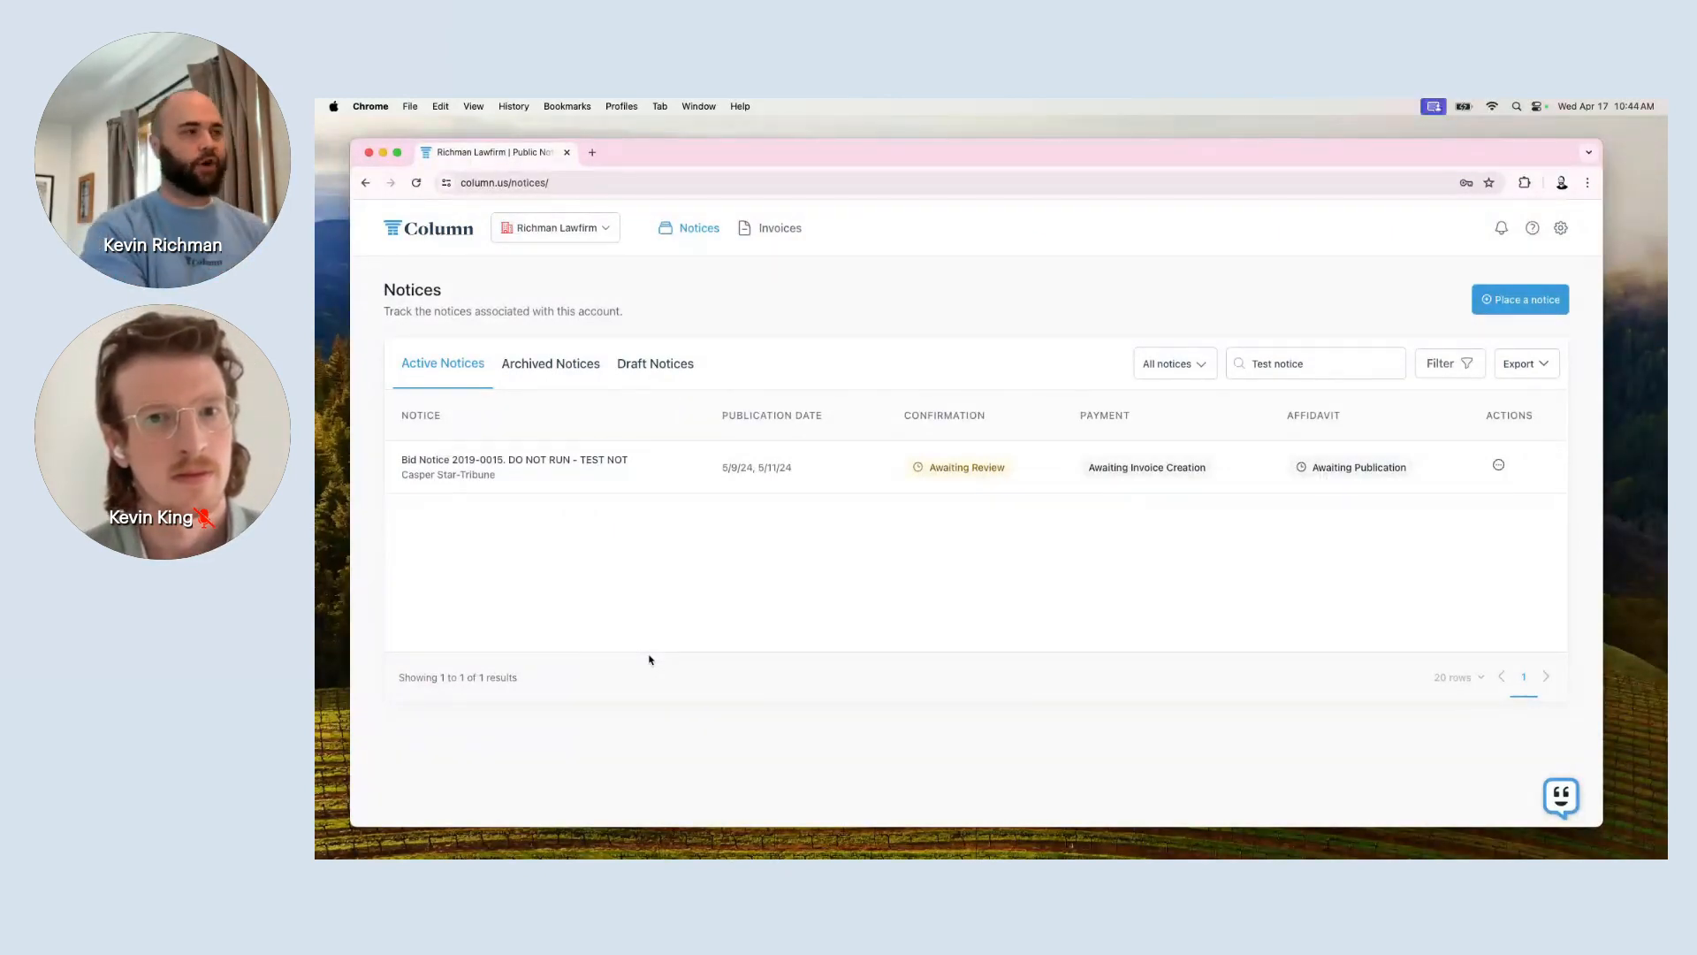
scroll(650, 659, "up", 5)
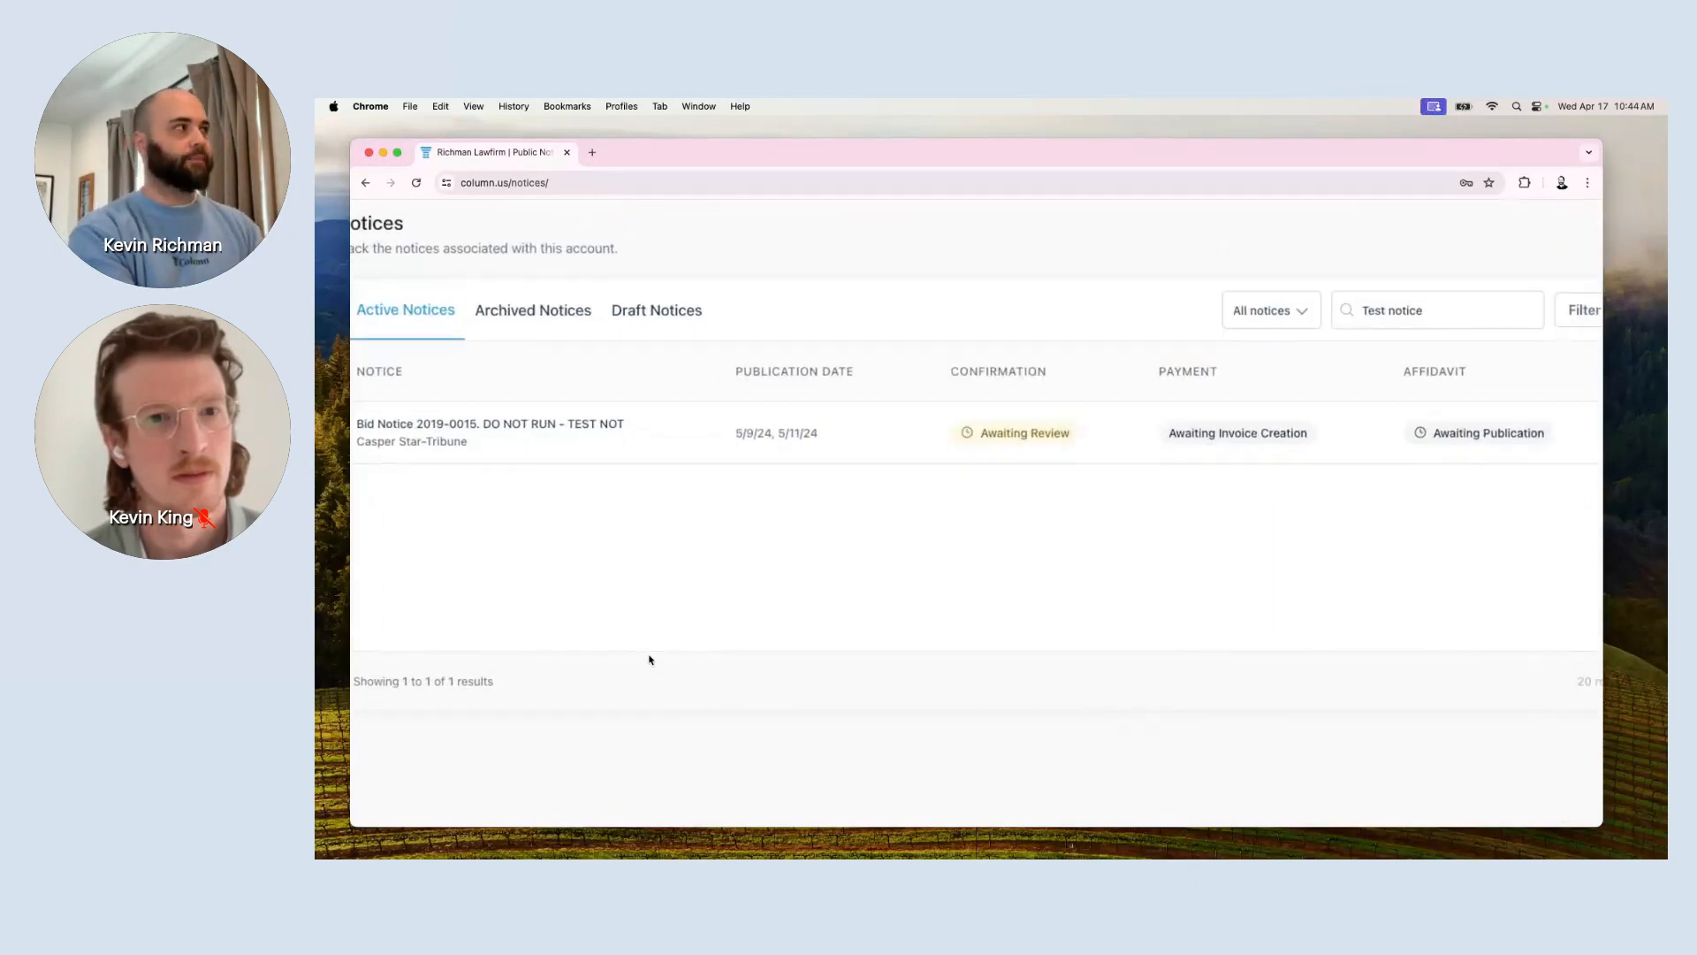
scroll(649, 660, "down", 5)
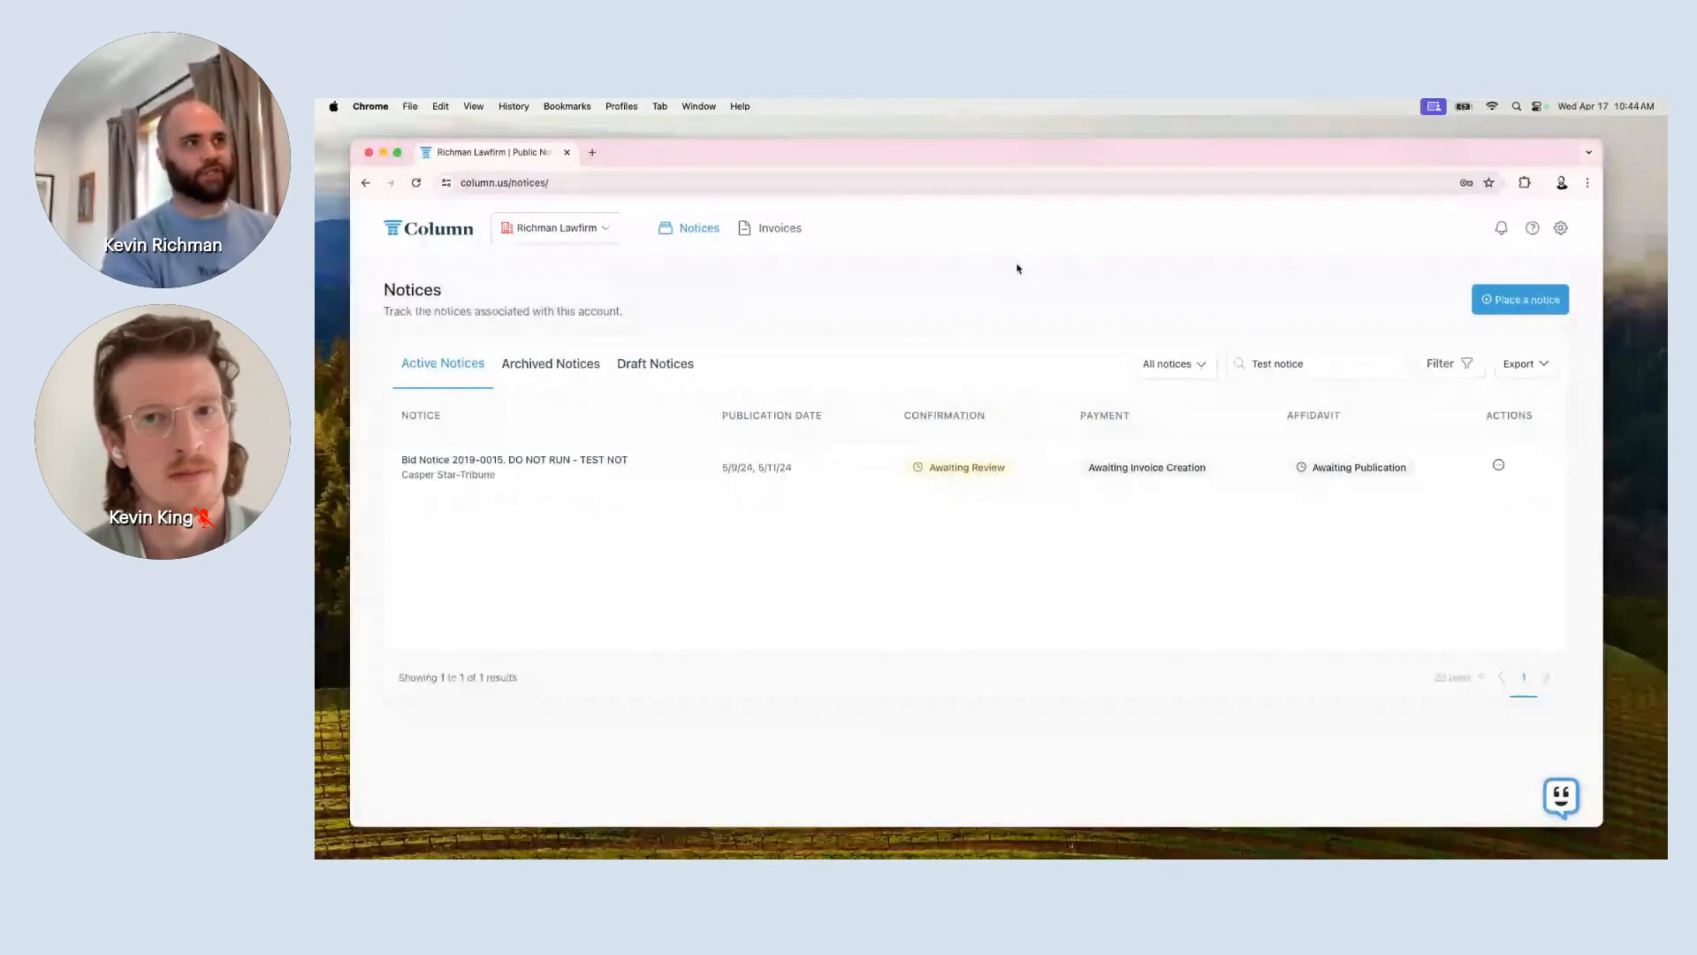
scroll(1373, 294, "up", 10)
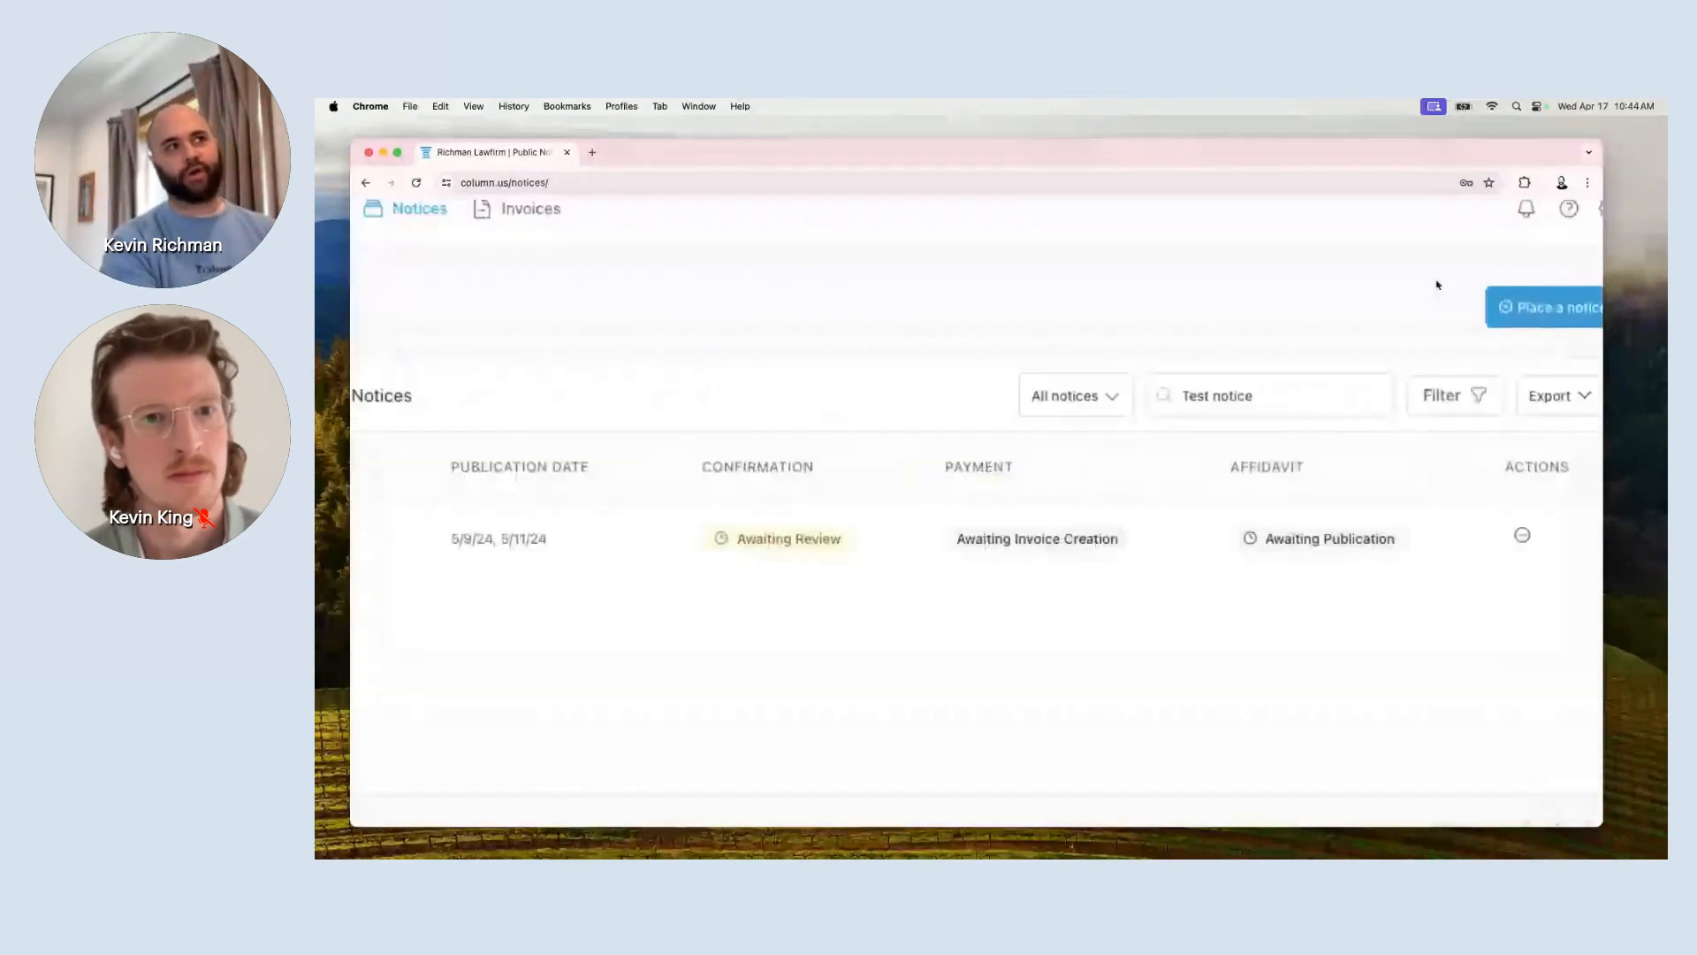
scroll(1438, 285, "right", 3)
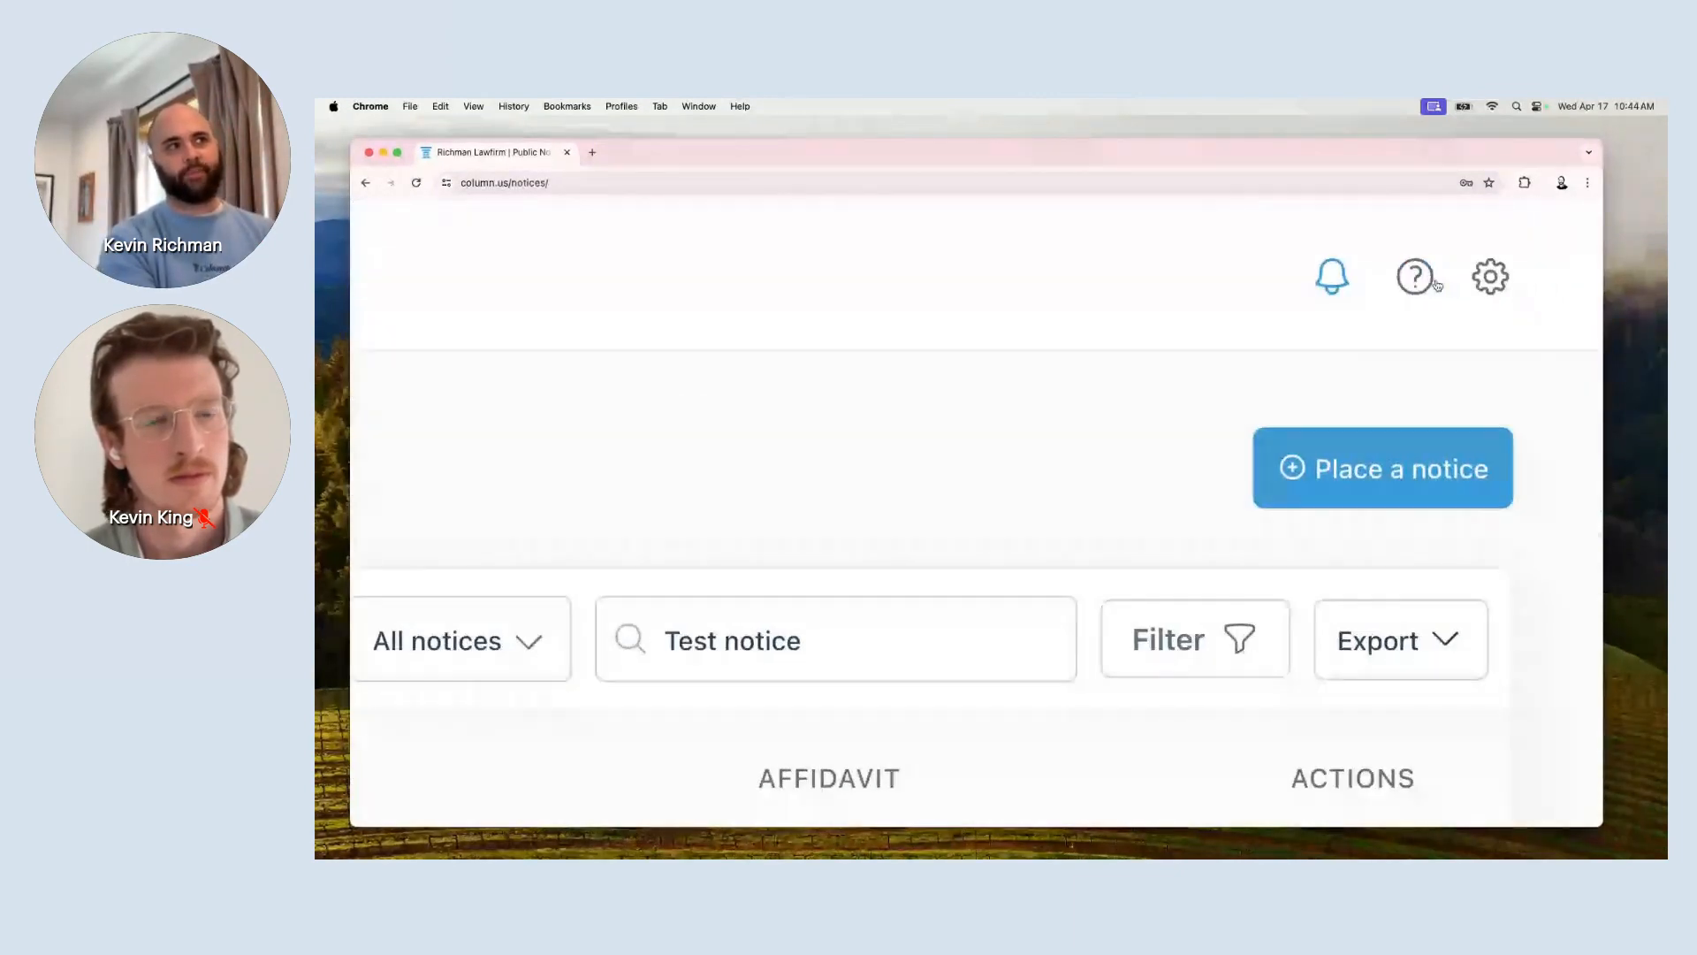
Open My Organization settings from the gear menu and select 'Lawfirm' in the firm name.
left_click(1500, 286)
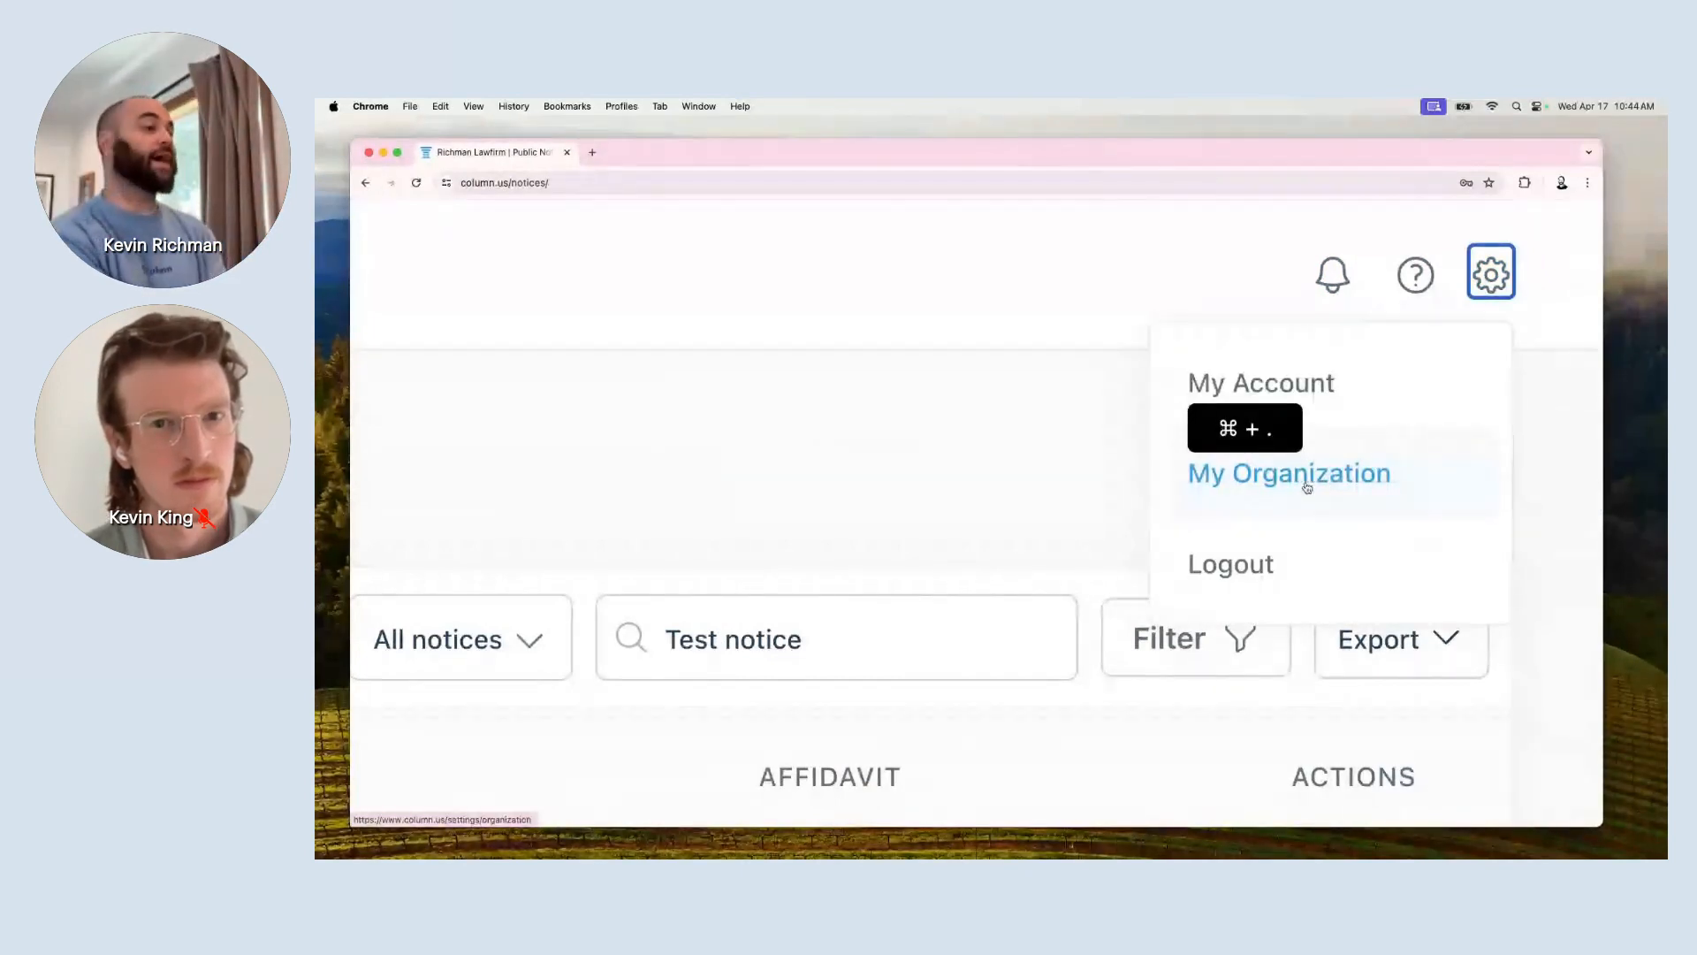
left_click(1352, 503)
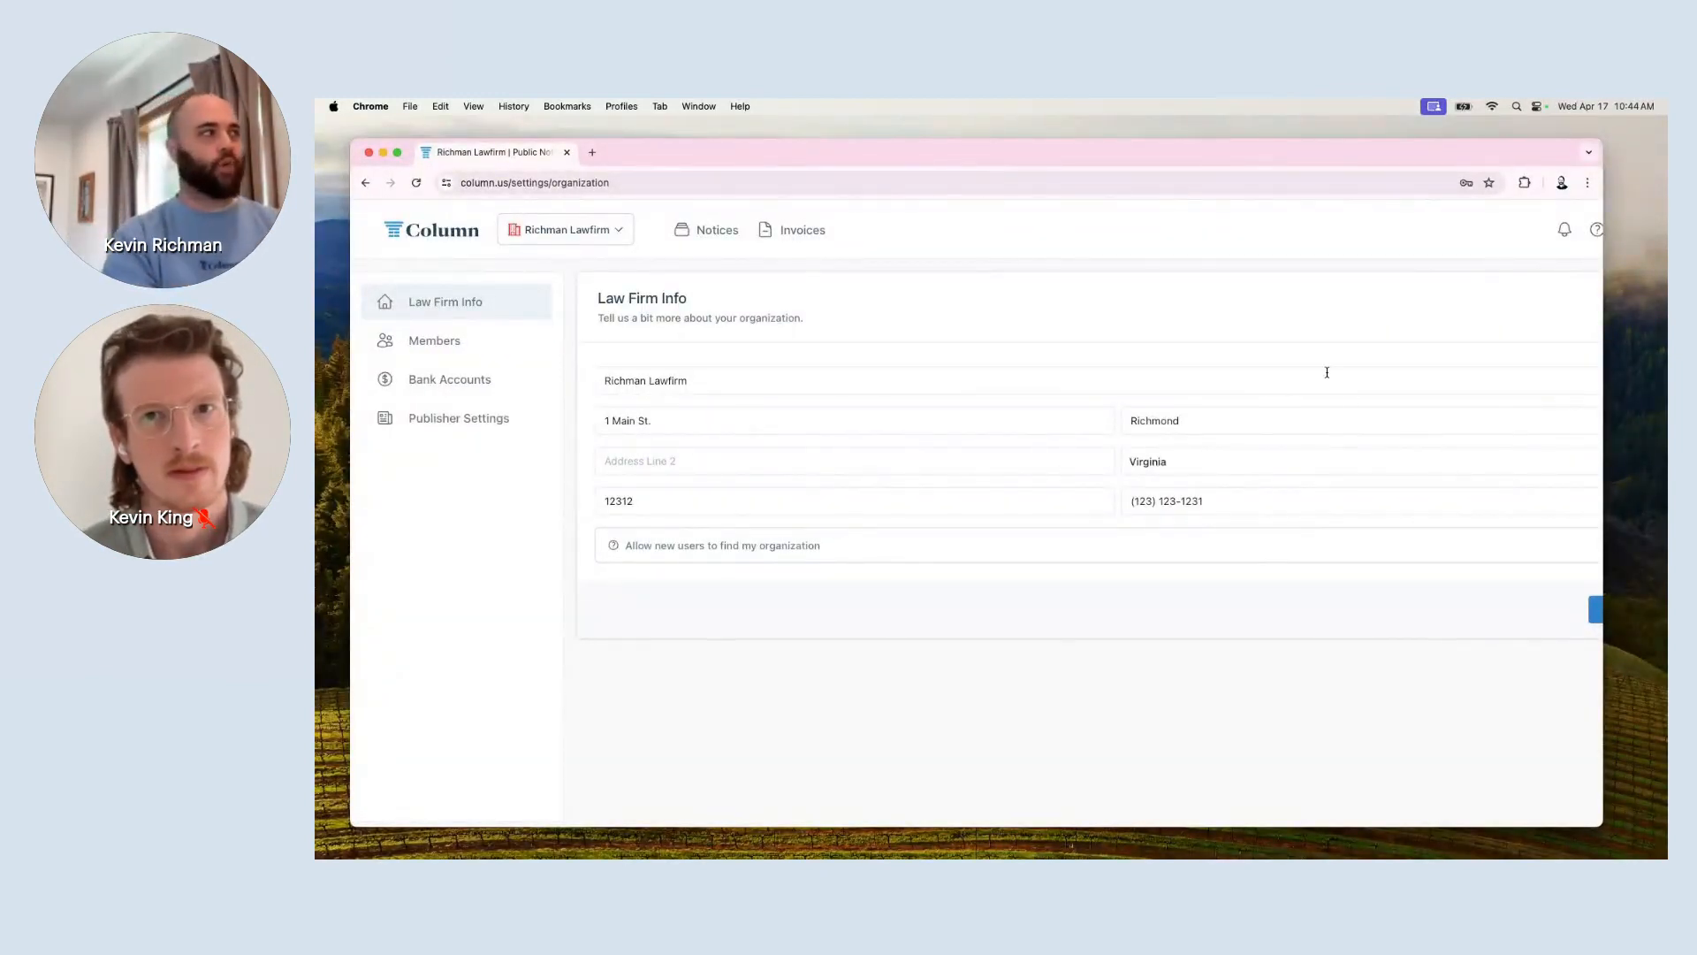
double_click(770, 386)
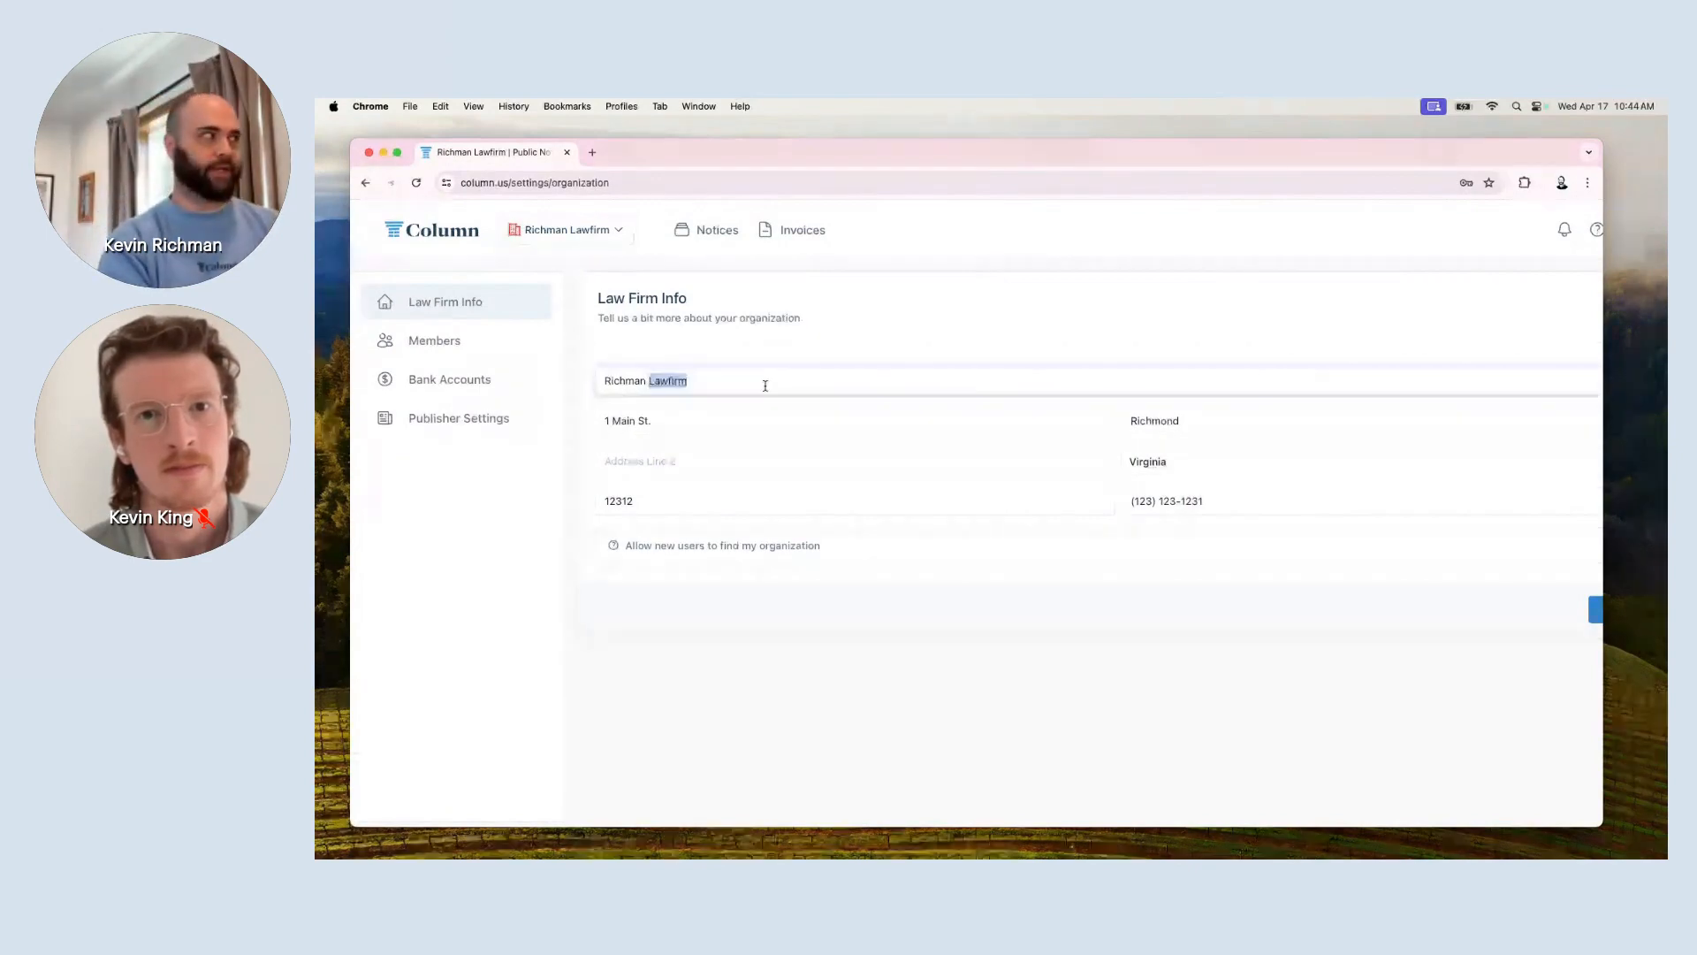
Review the Members list of eight active admins and open the Invite Additional dialog.
left_click(482, 333)
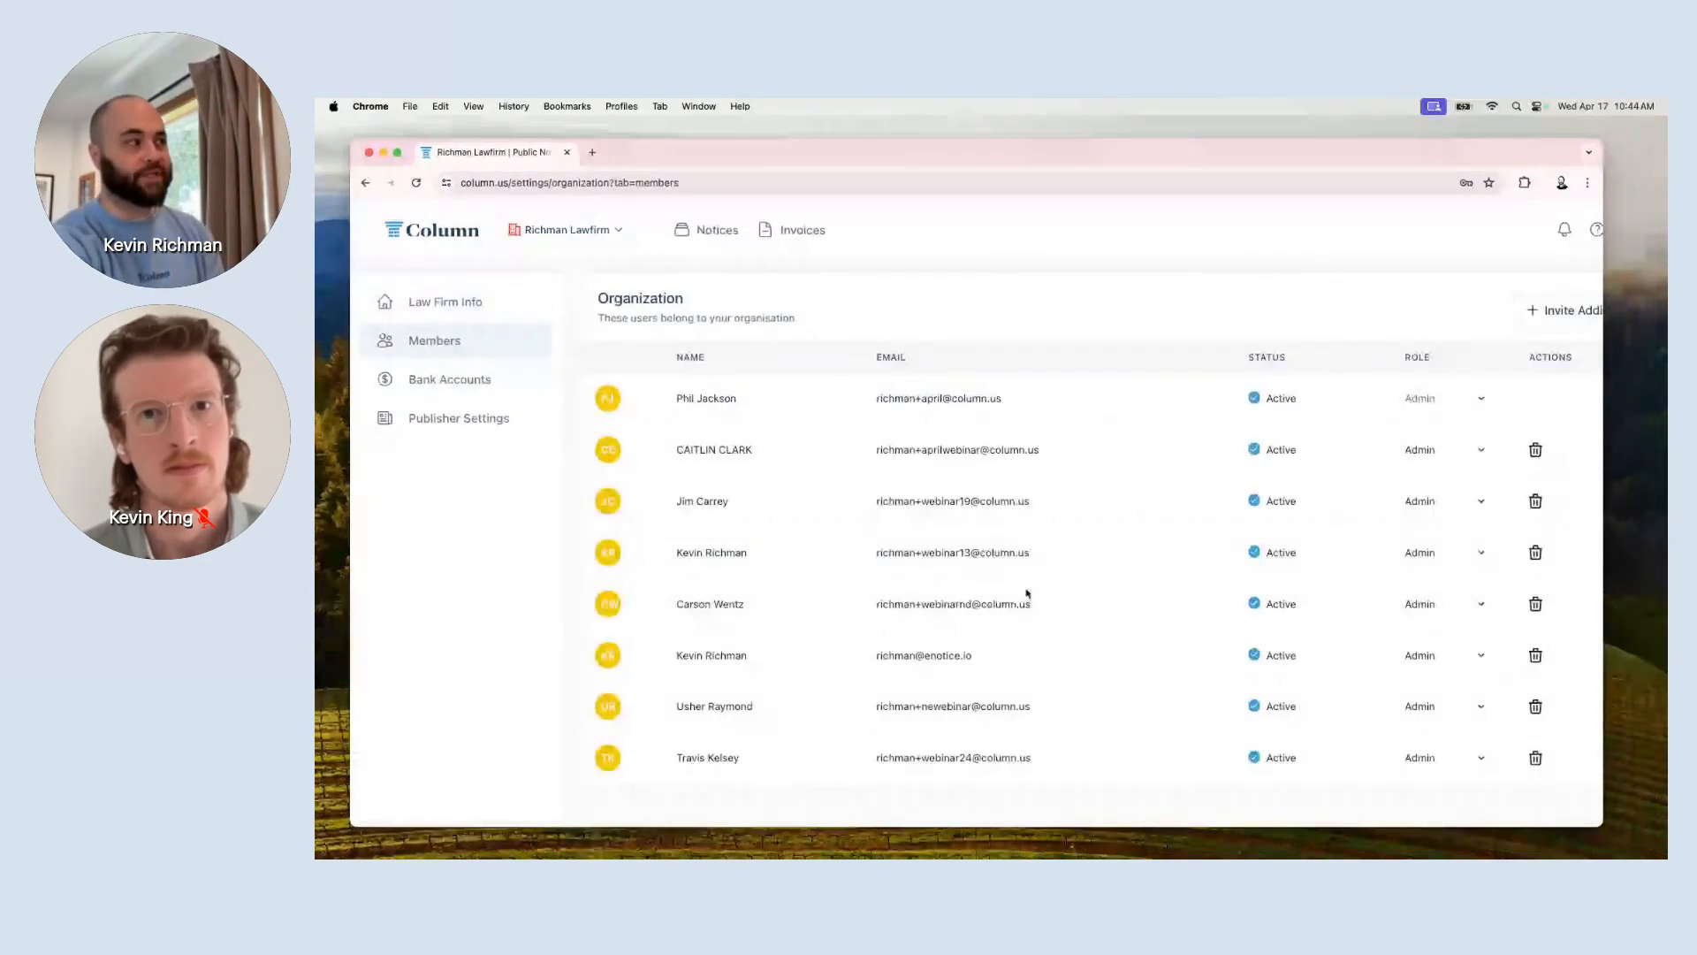
scroll(1027, 593, "down", 1)
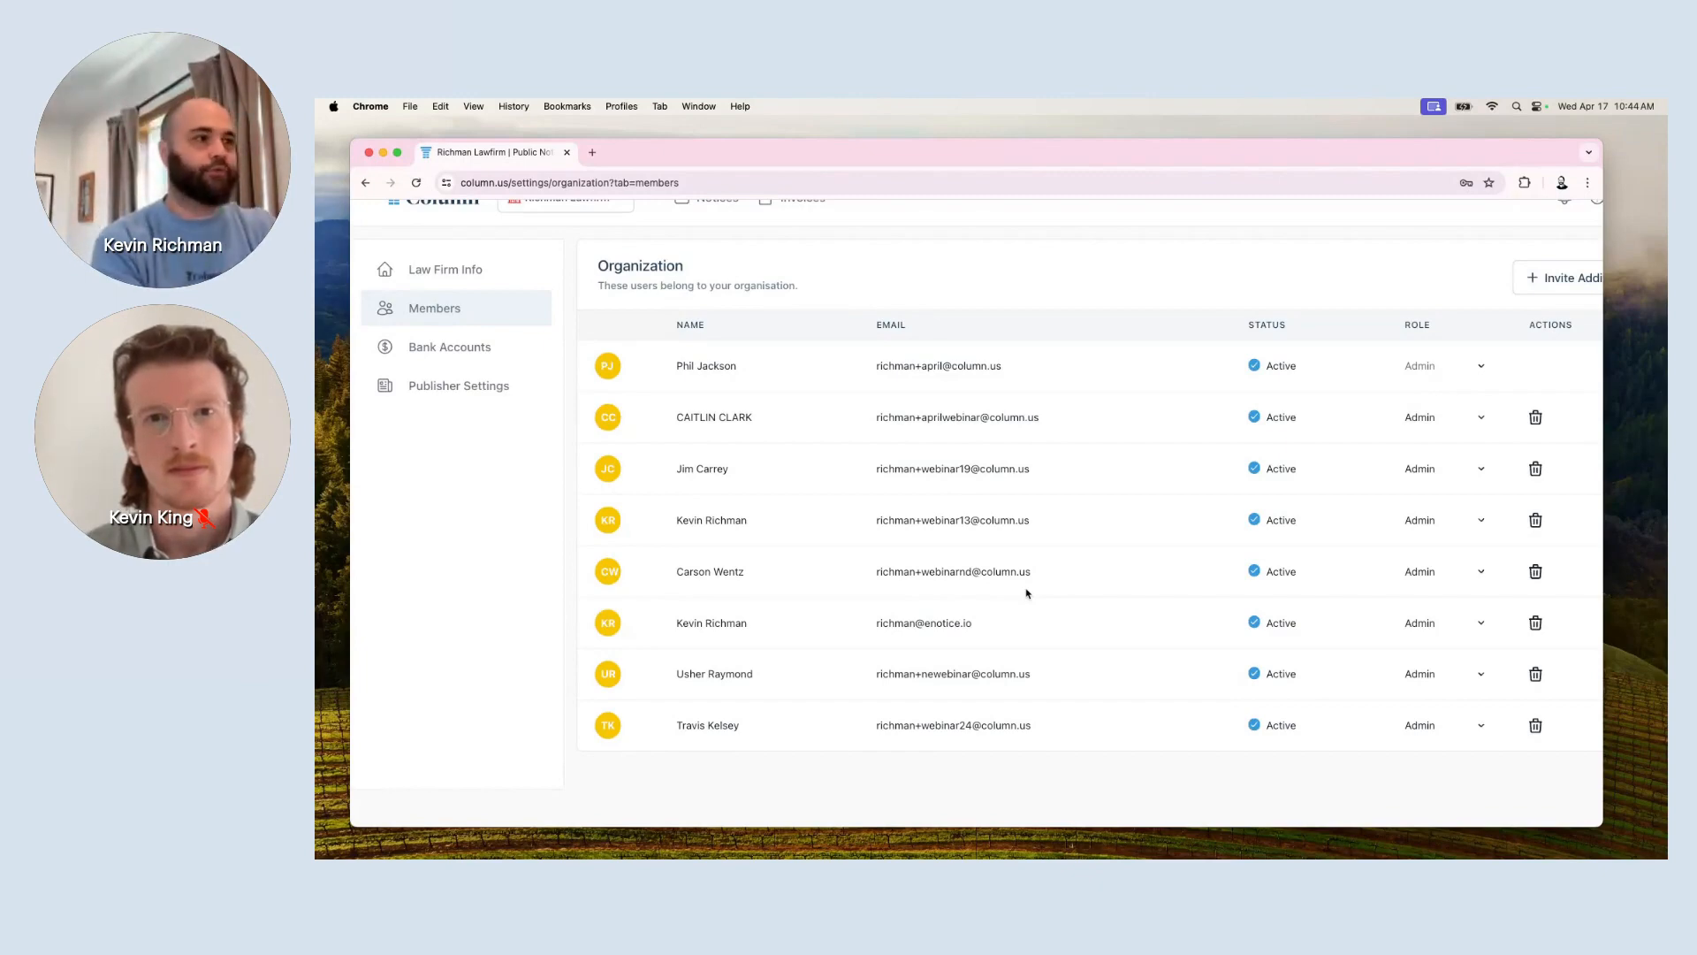
scroll(1027, 594, "right", 1)
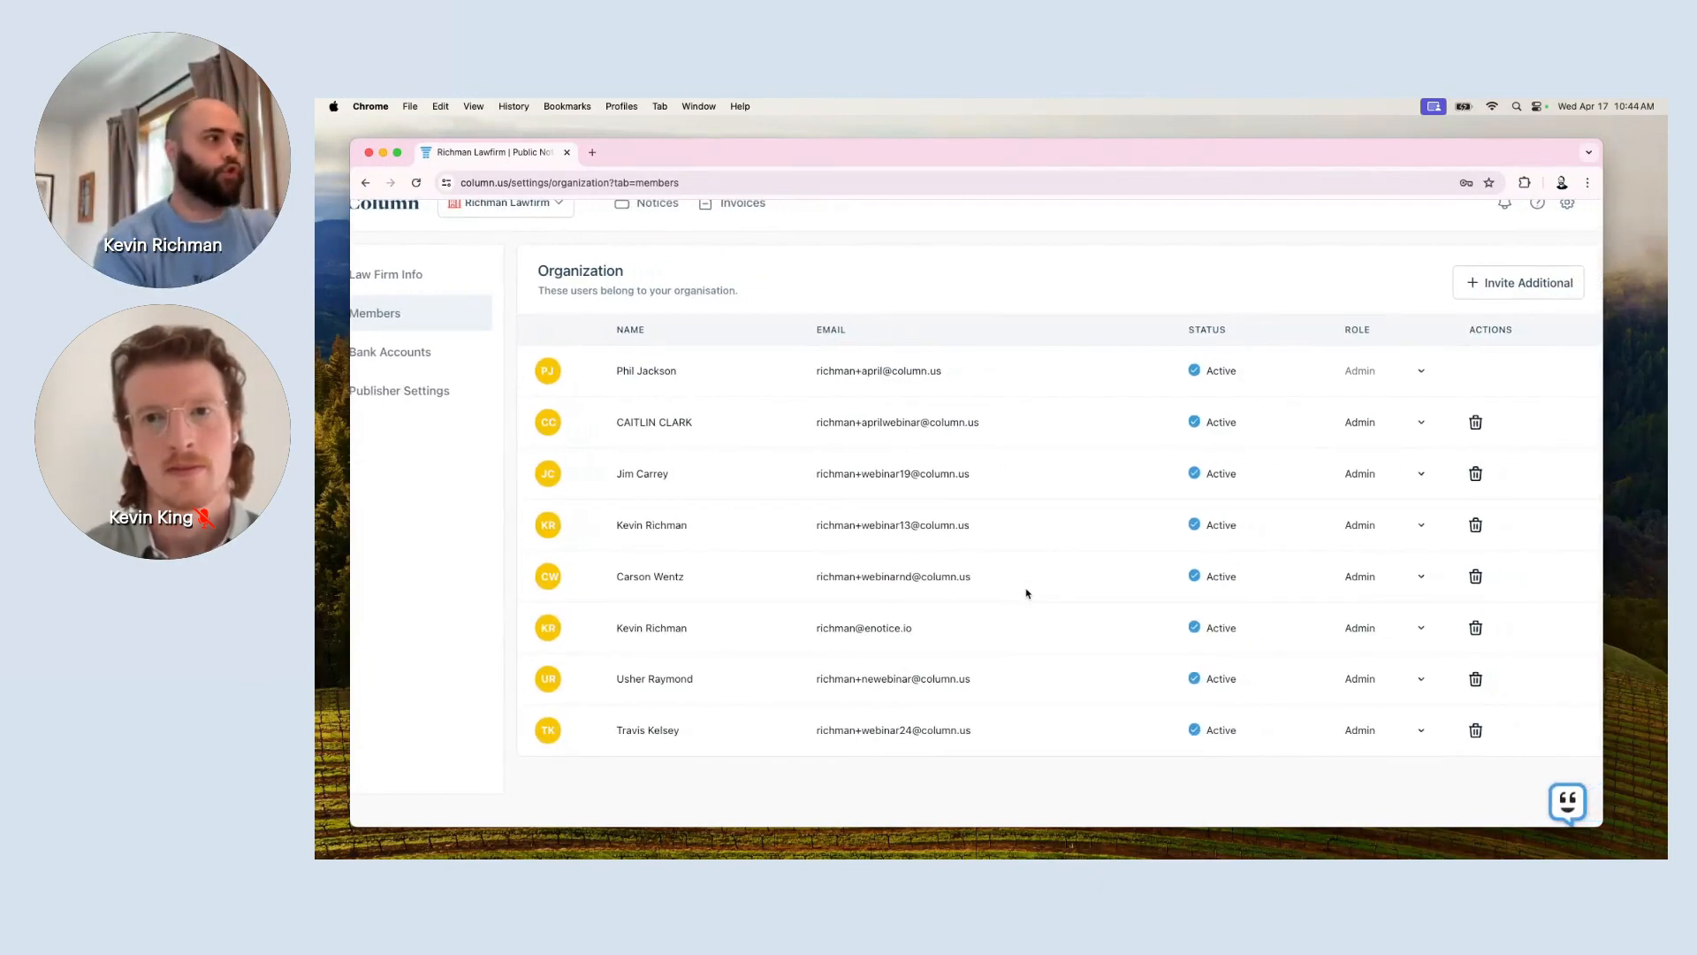
scroll(1028, 593, "right", 1)
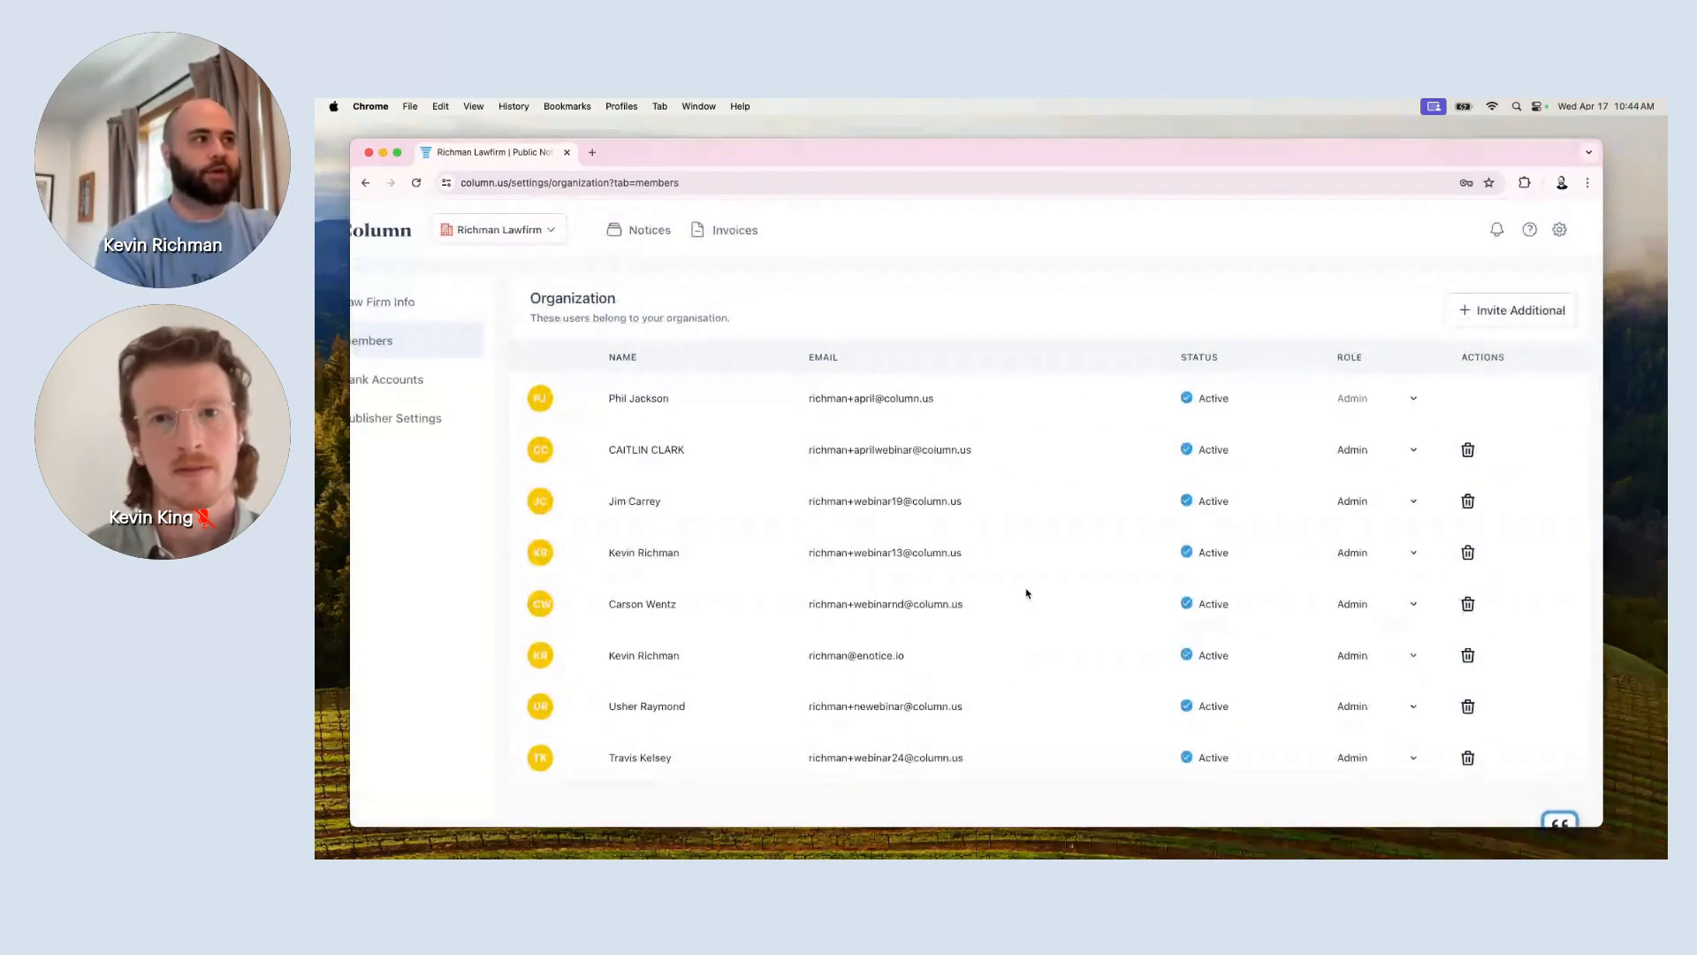
scroll(1473, 318, "up", 5)
left_click(1473, 318)
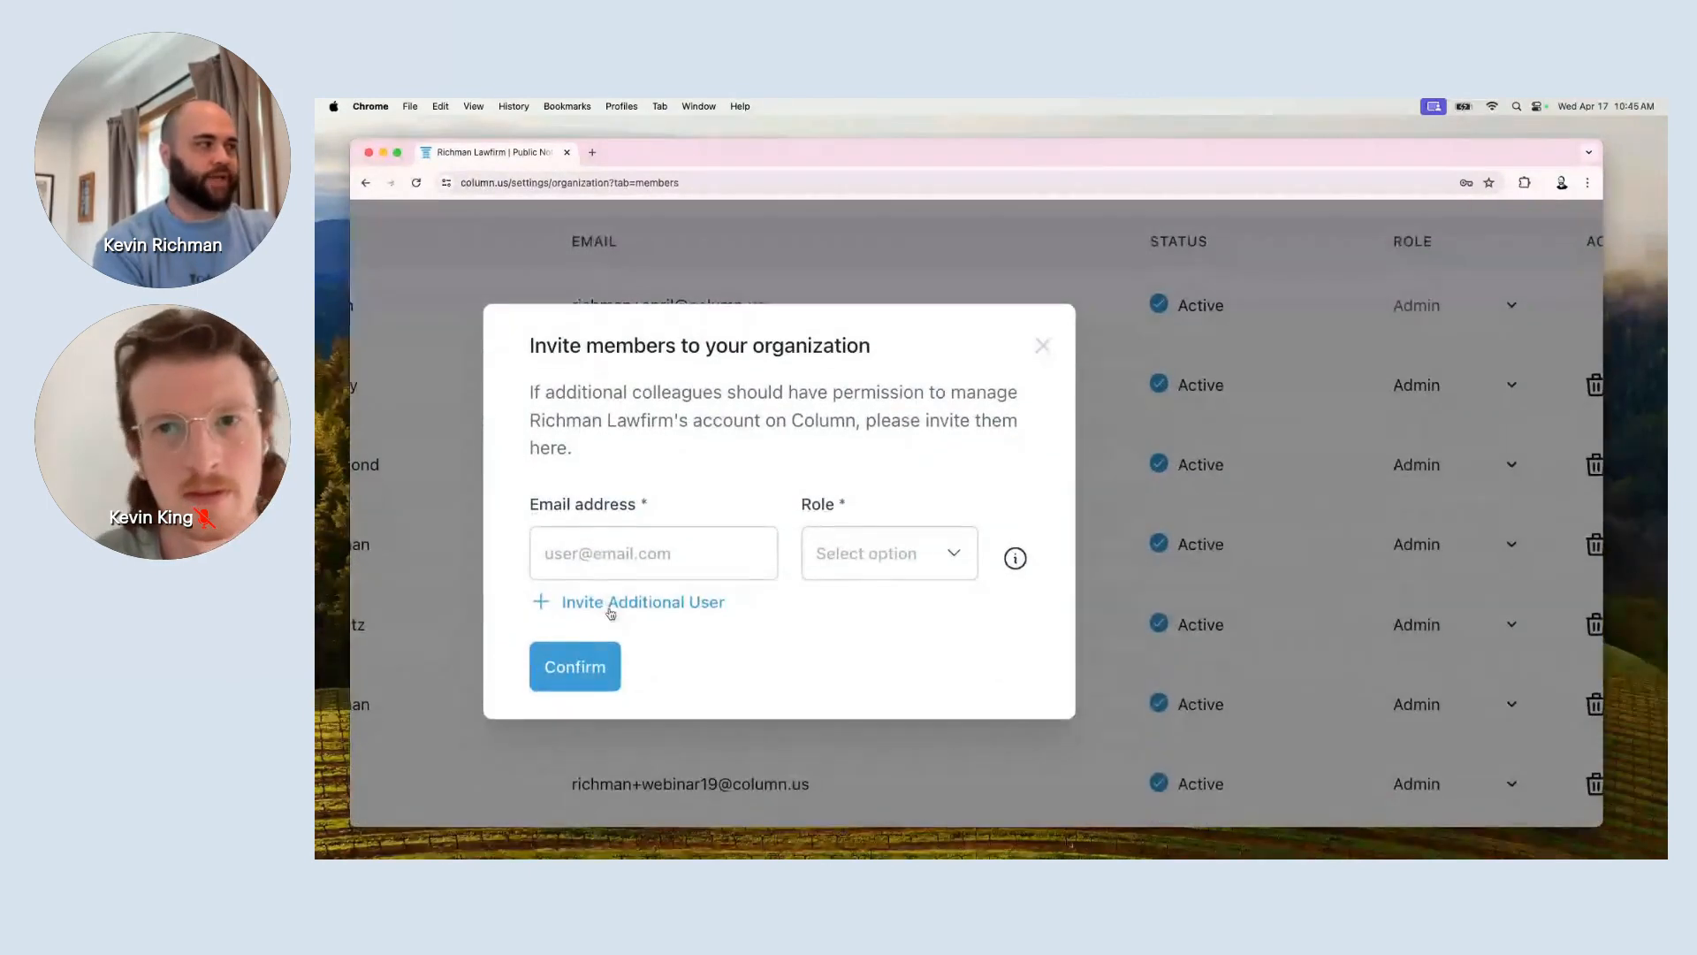
Add three more invitee rows to the invite form, making four in total.
left_click(610, 610)
left_click(616, 658)
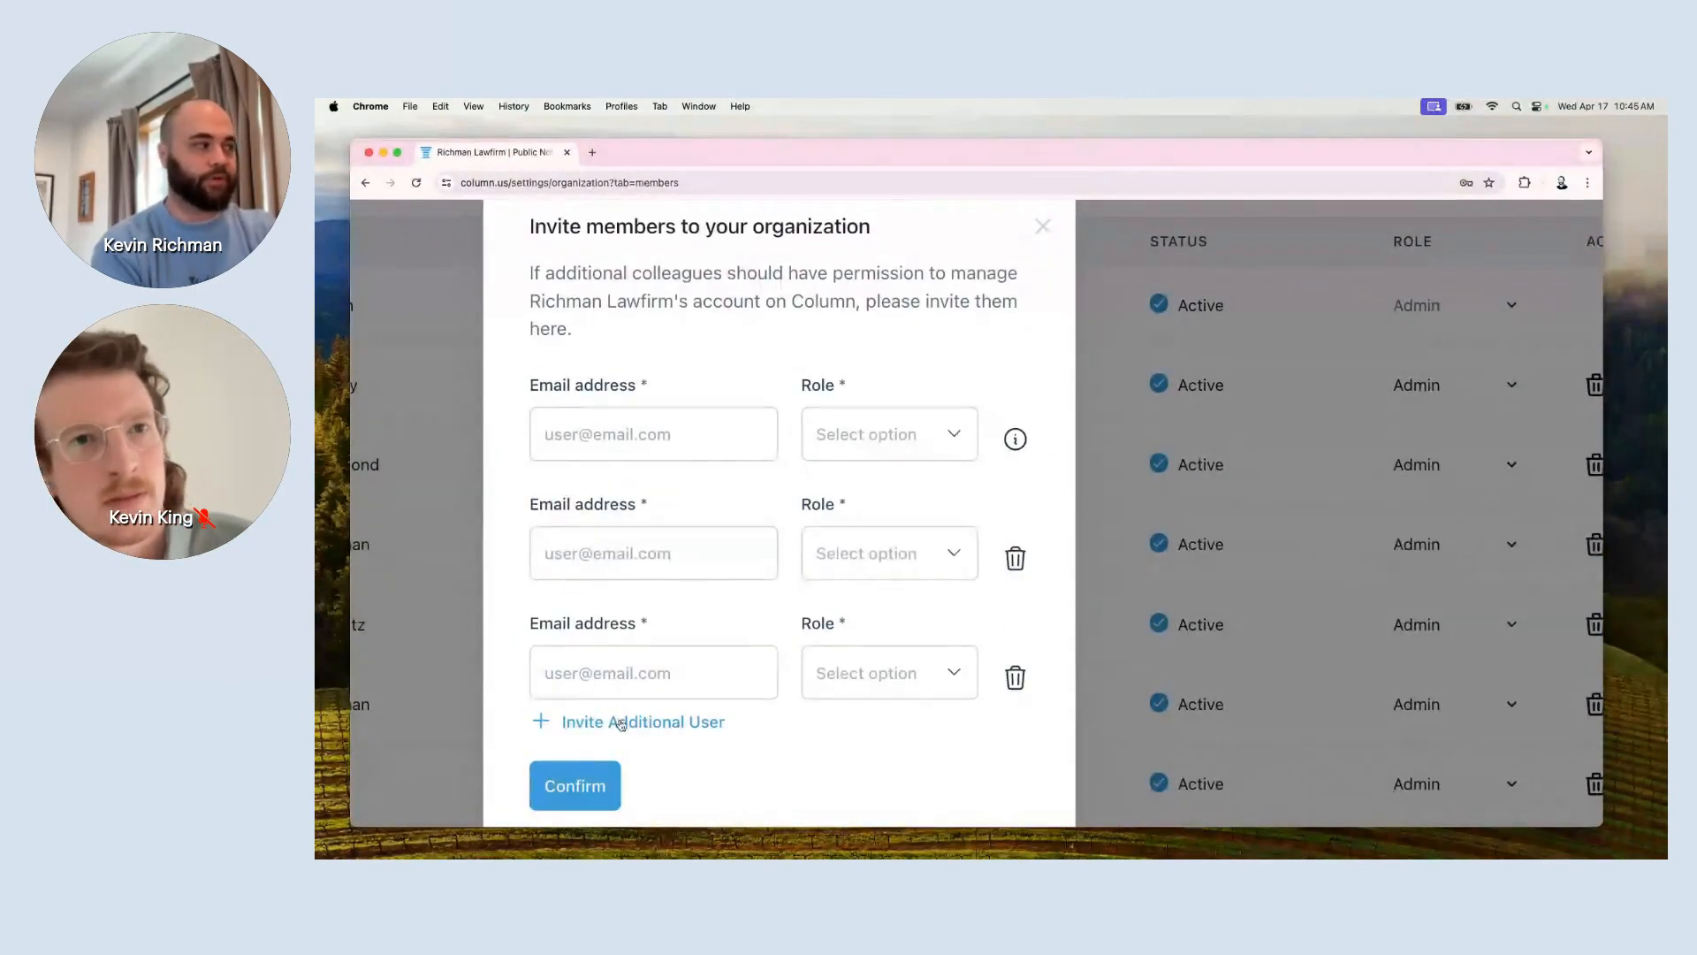
left_click(621, 723)
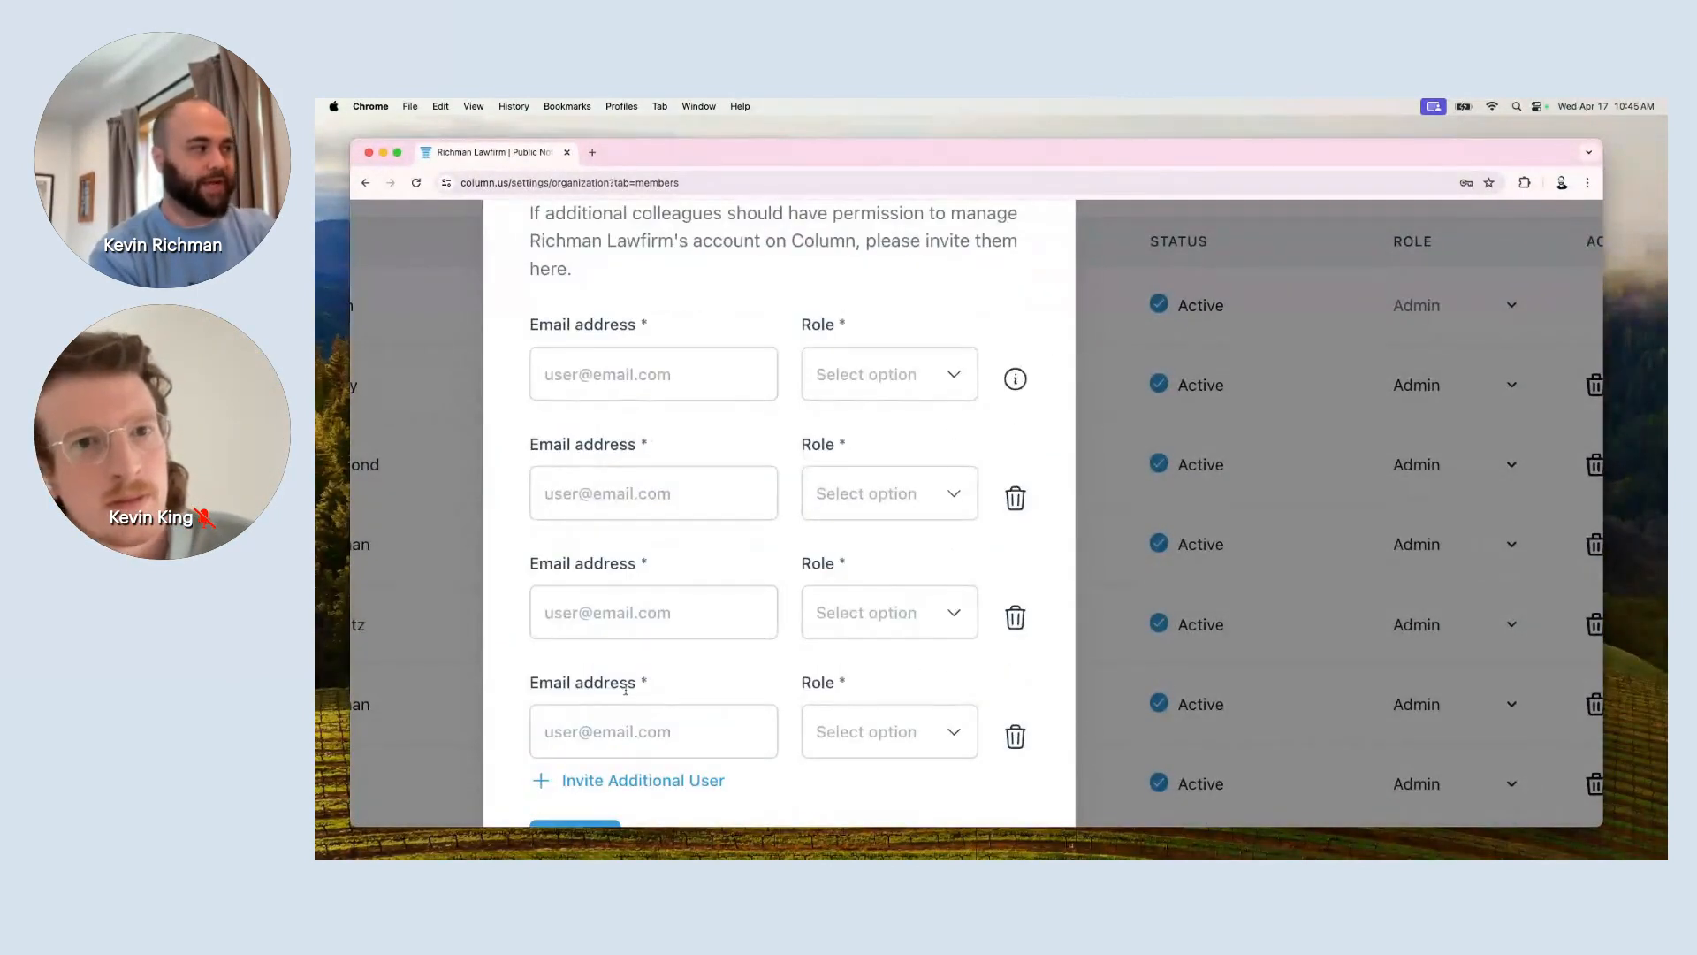
Look at the Admin, Billing and User role options, then close the dialog without inviting anyone.
left_click(863, 398)
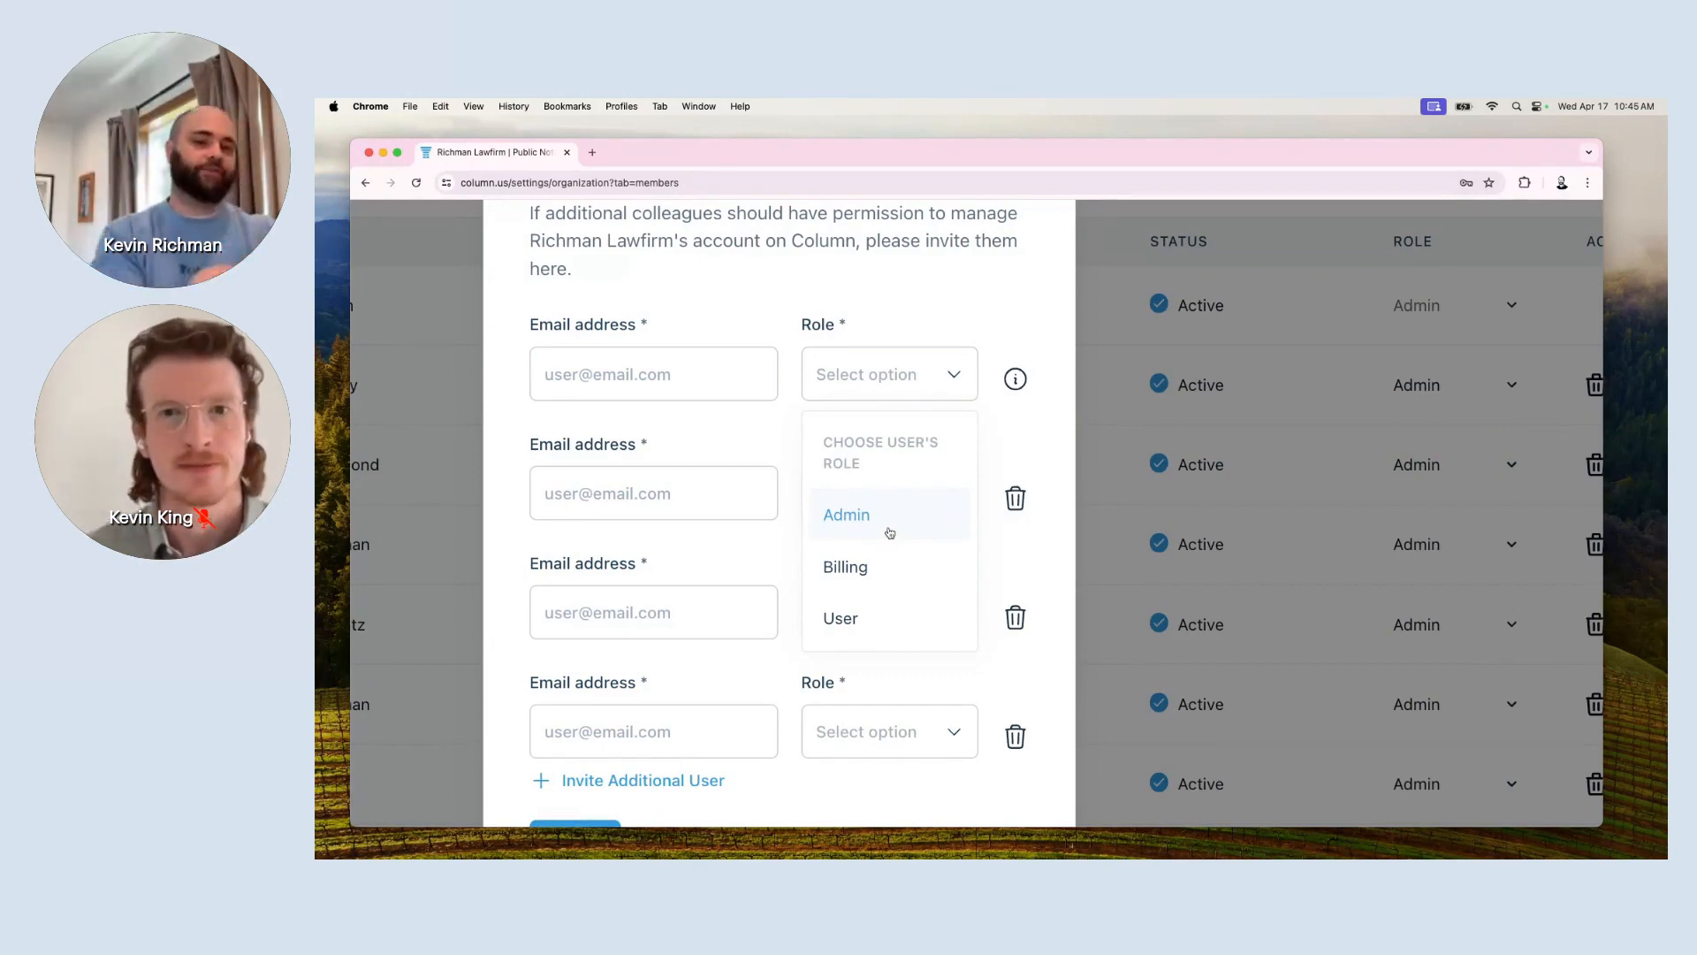
left_click(1036, 448)
scroll(1036, 448, "down", 4)
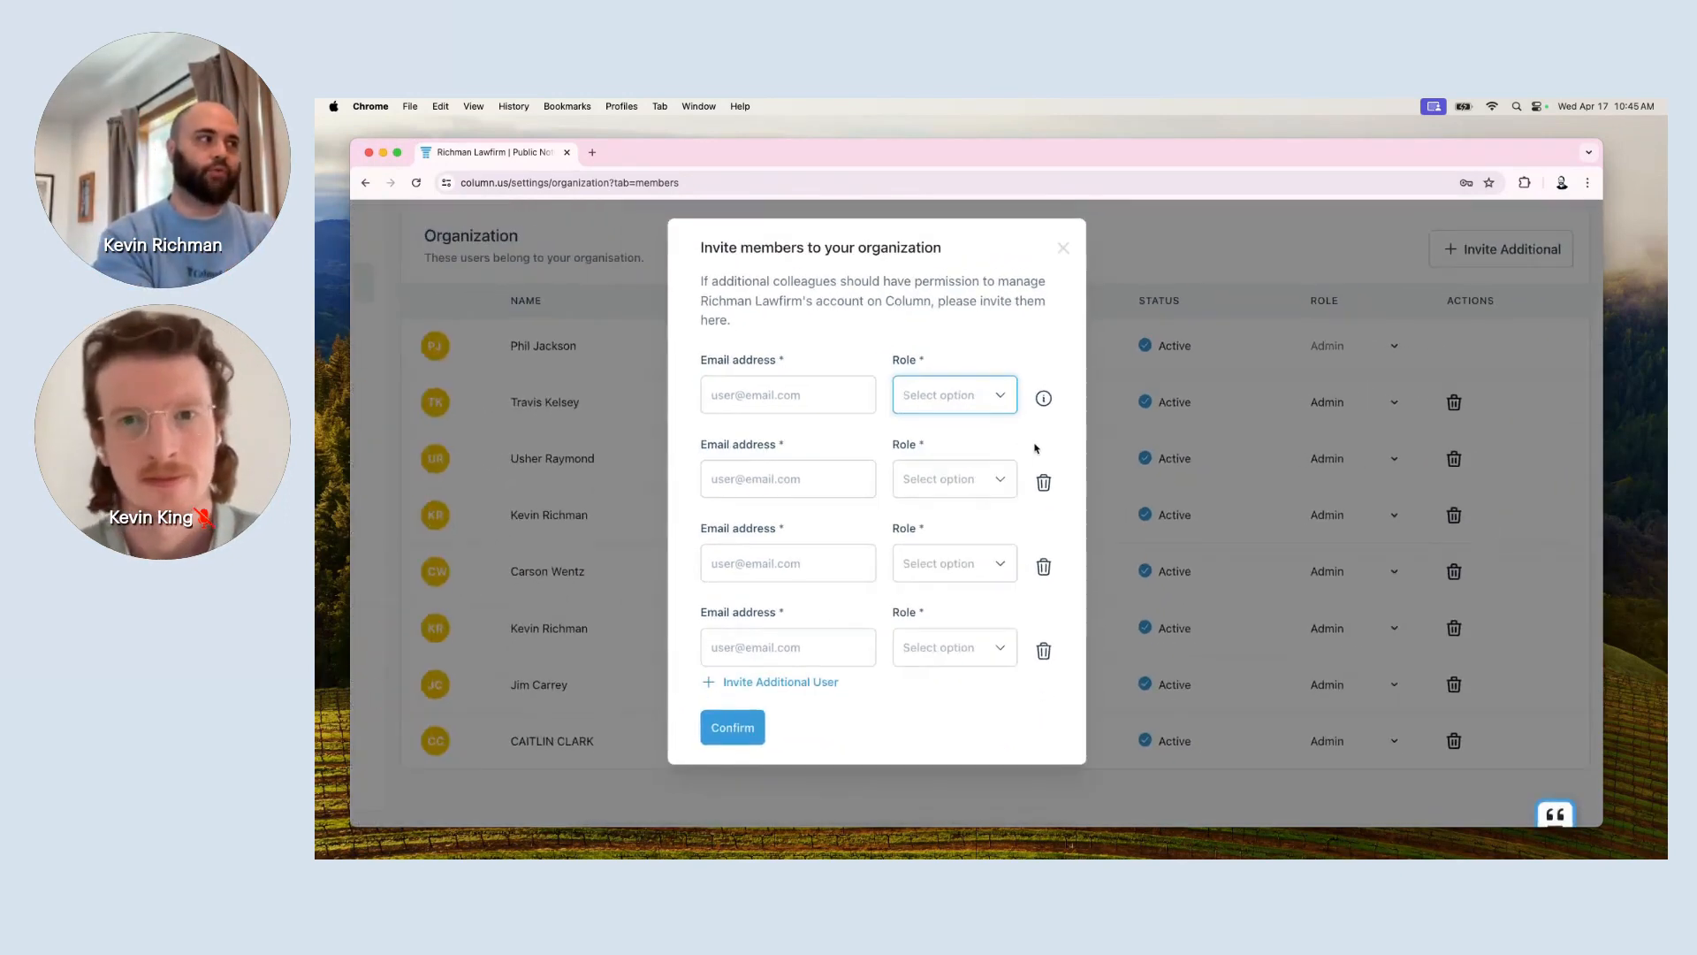
left_click(1065, 249)
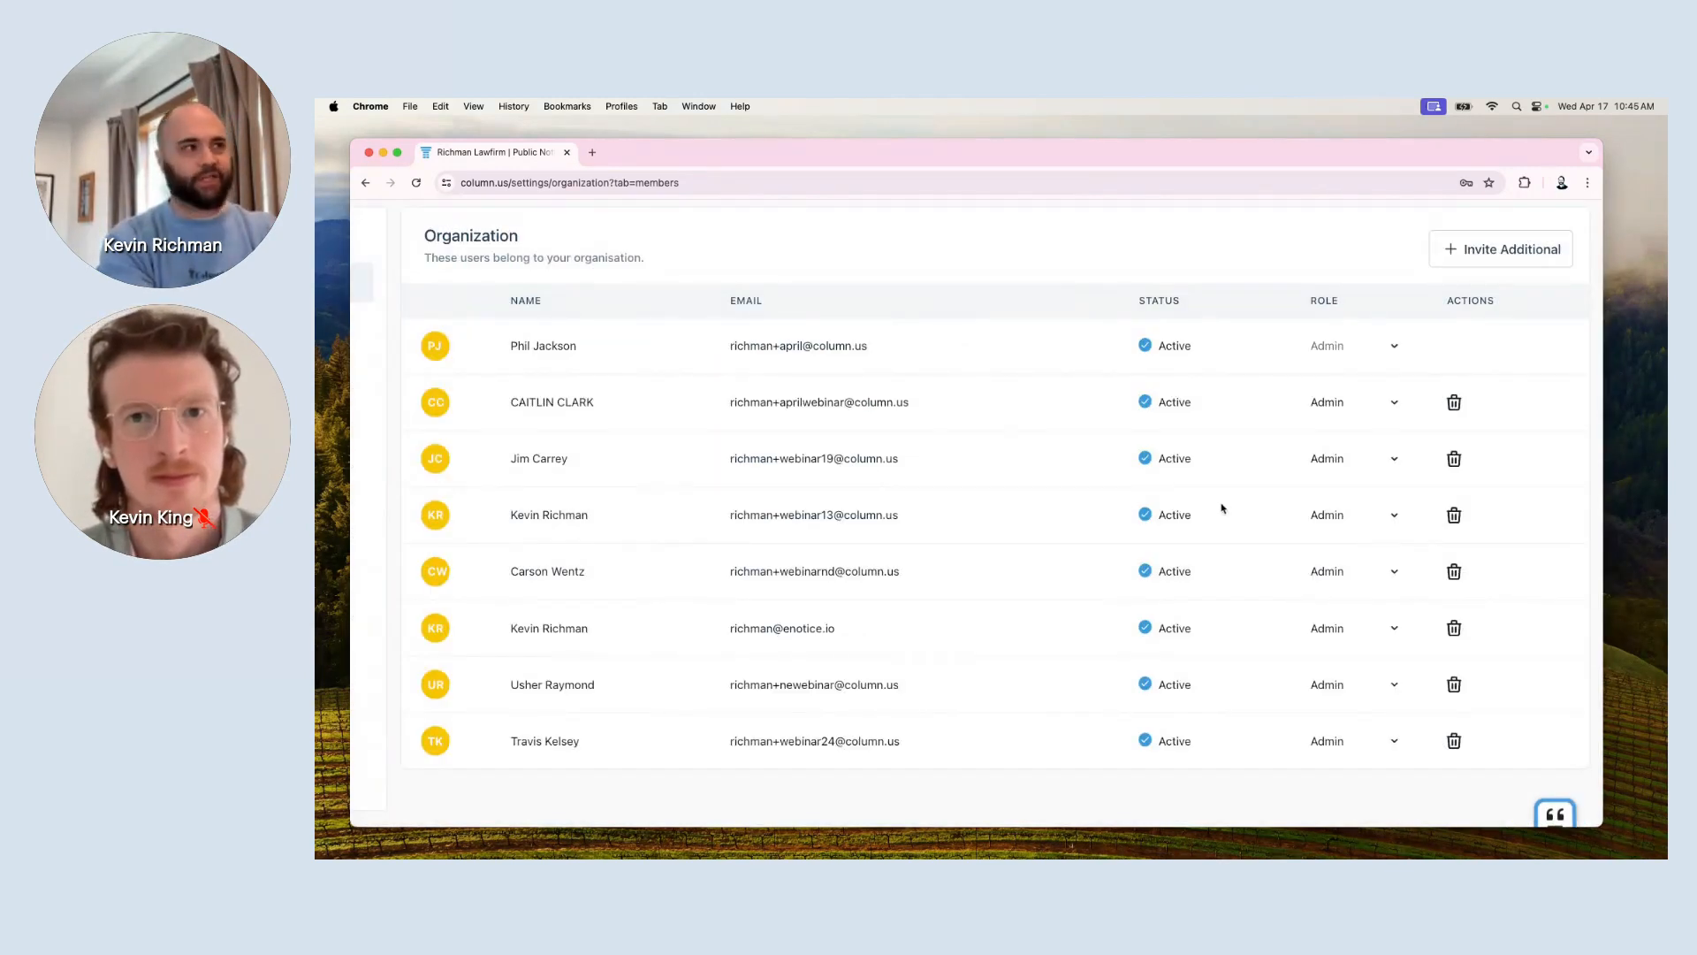
Remove one member from the organization, then view the empty Bank Accounts settings.
left_click(1454, 459)
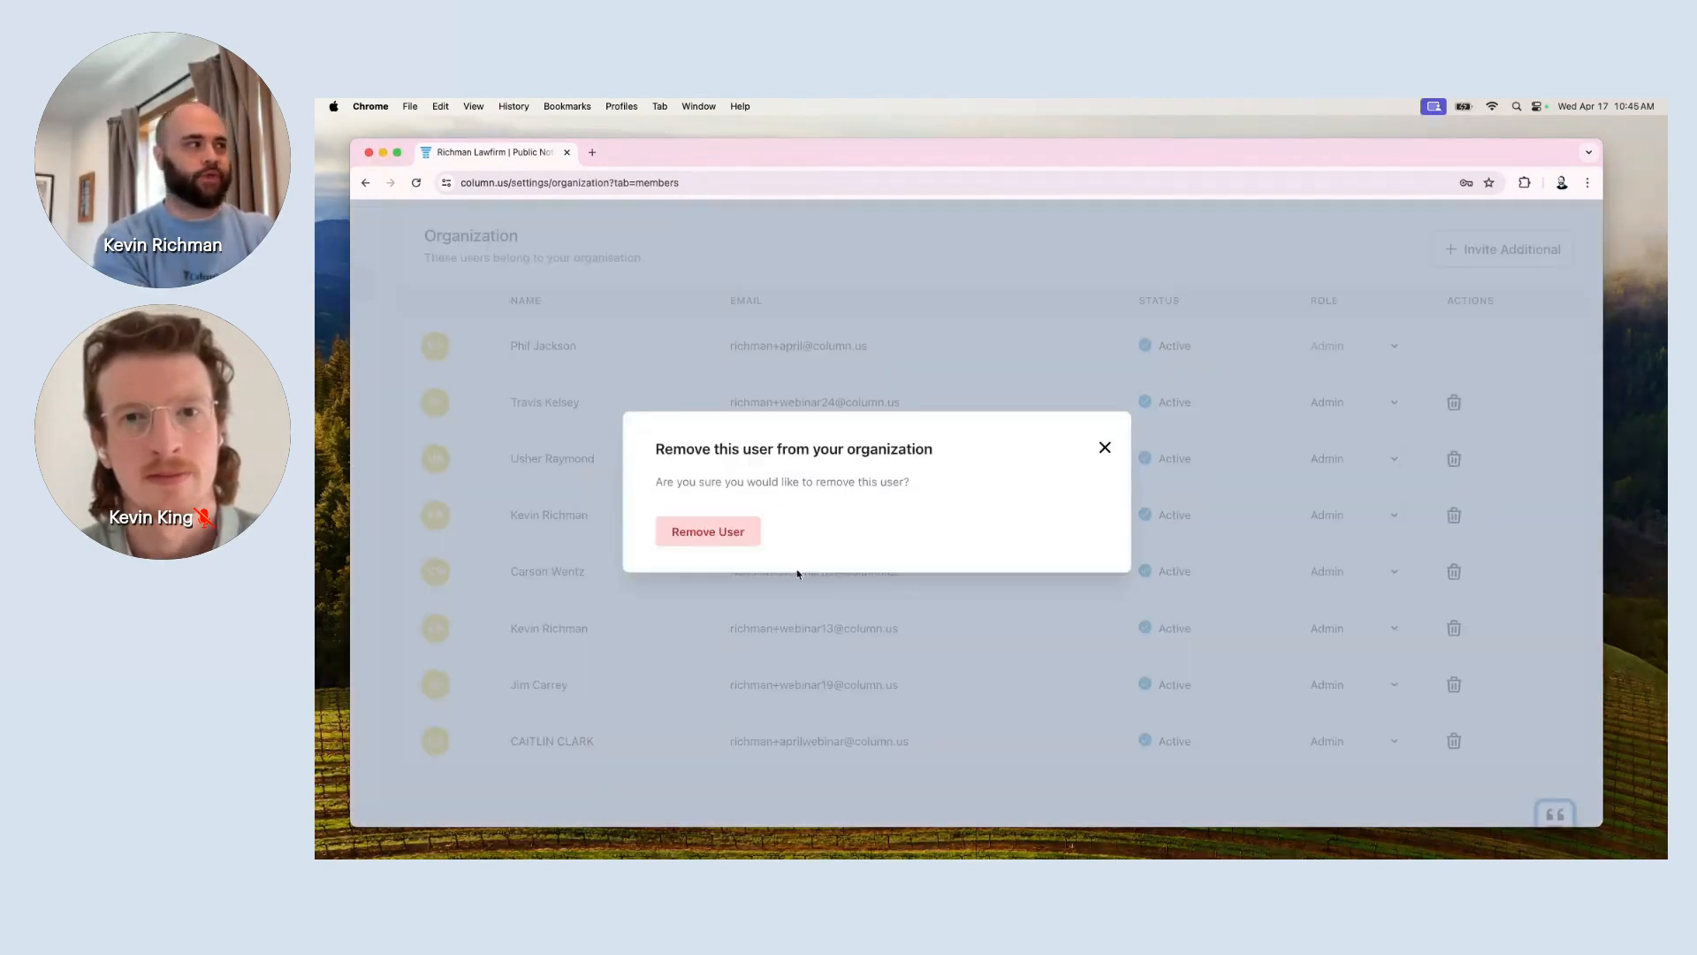
left_click(730, 532)
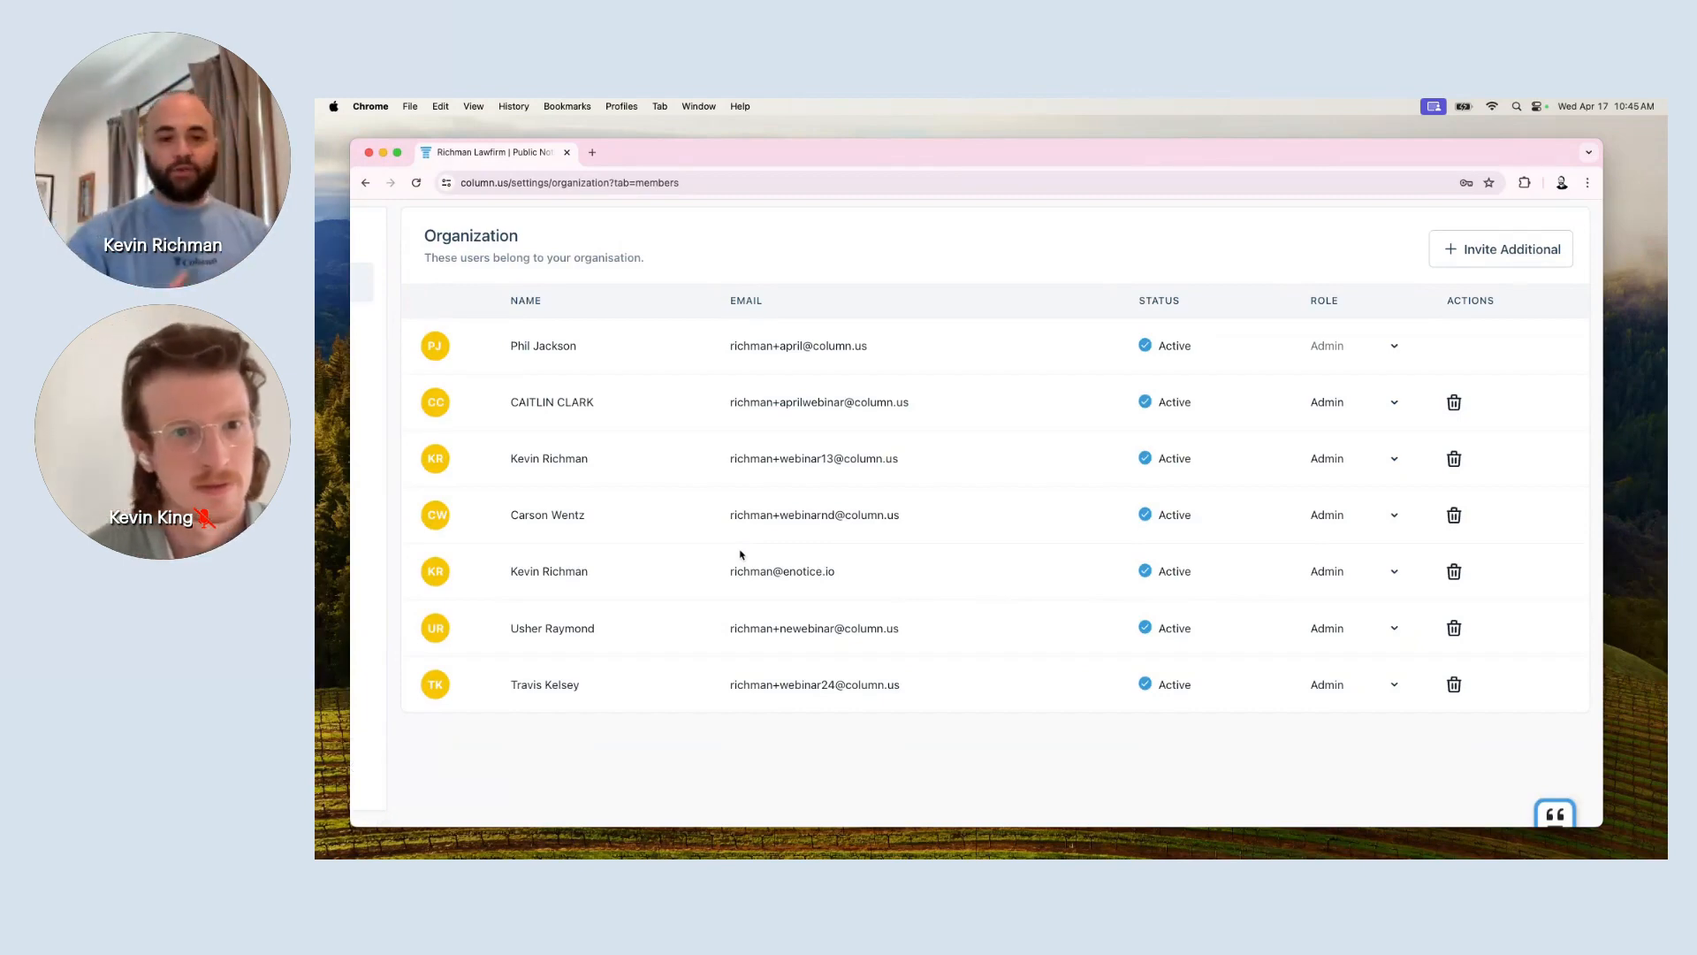
scroll(741, 554, "left", 2)
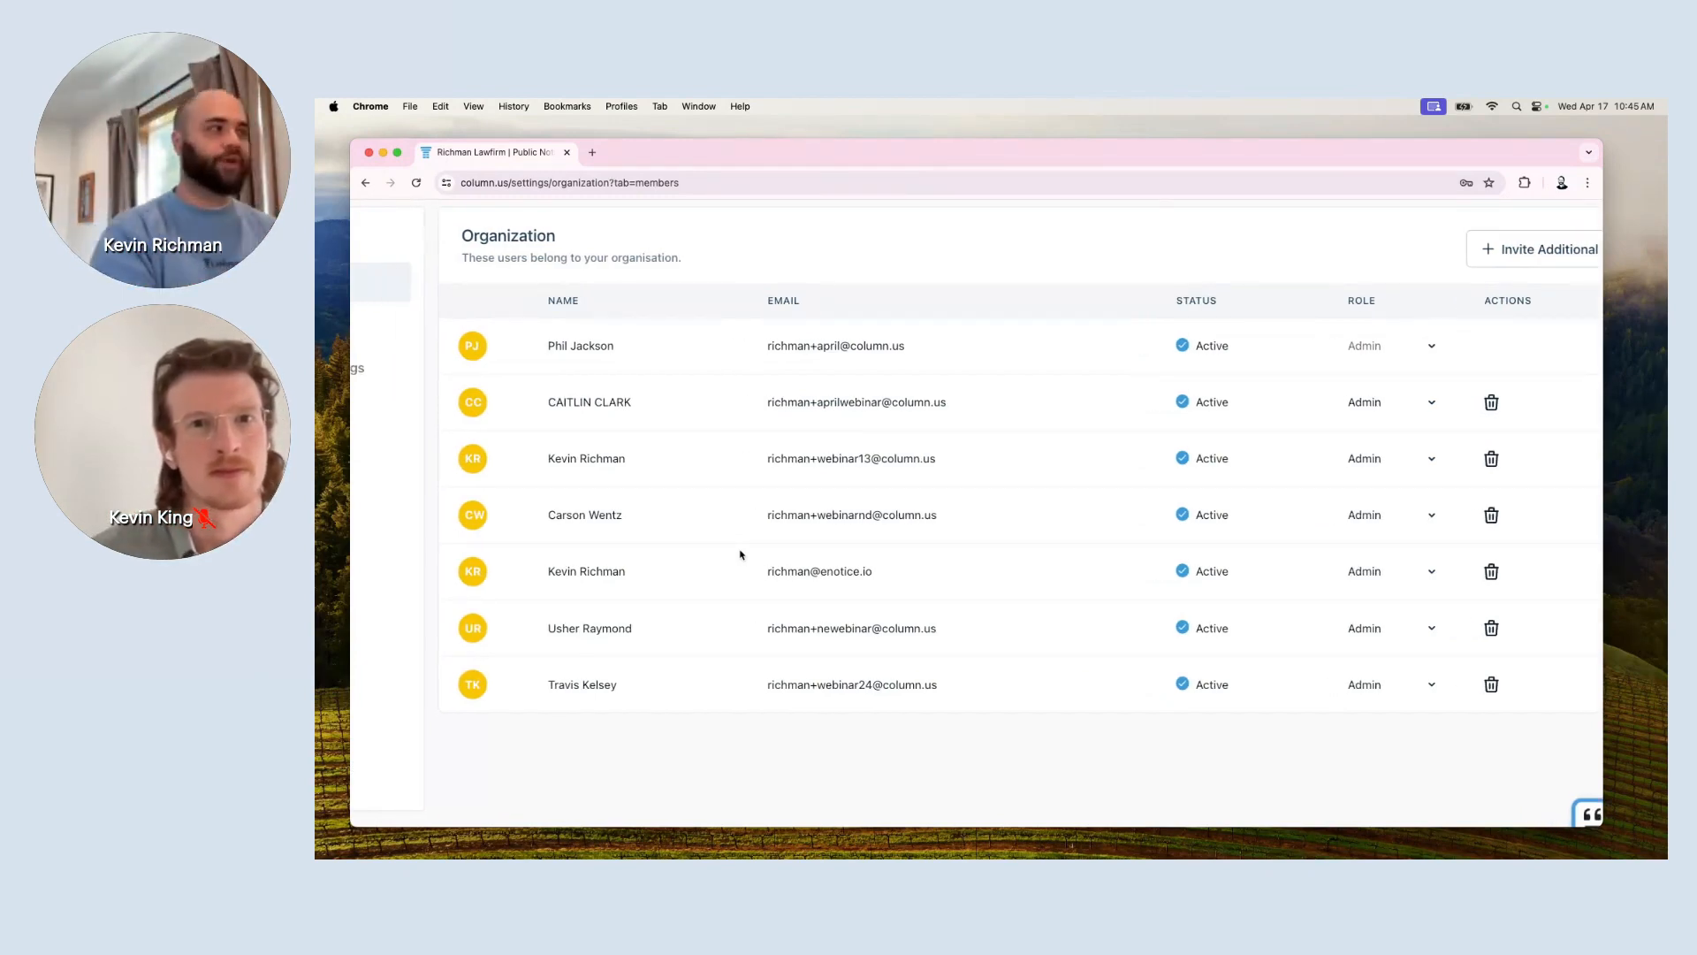
scroll(741, 554, "left", 4)
scroll(741, 553, "up", 1)
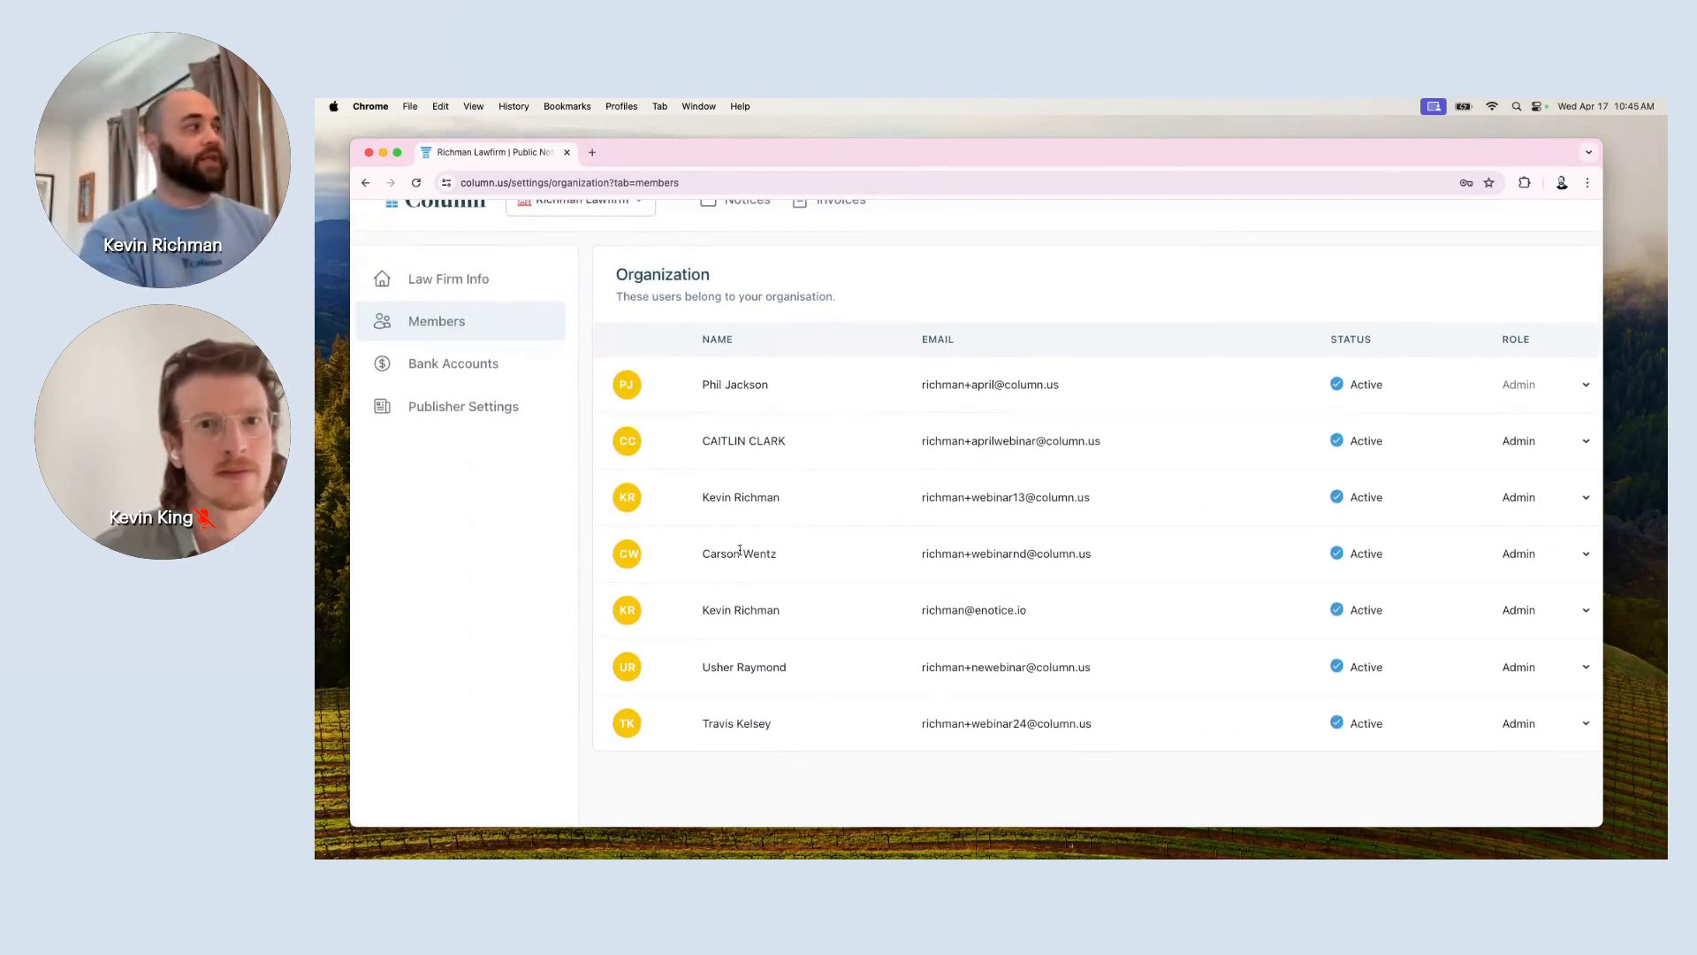
left_click(513, 381)
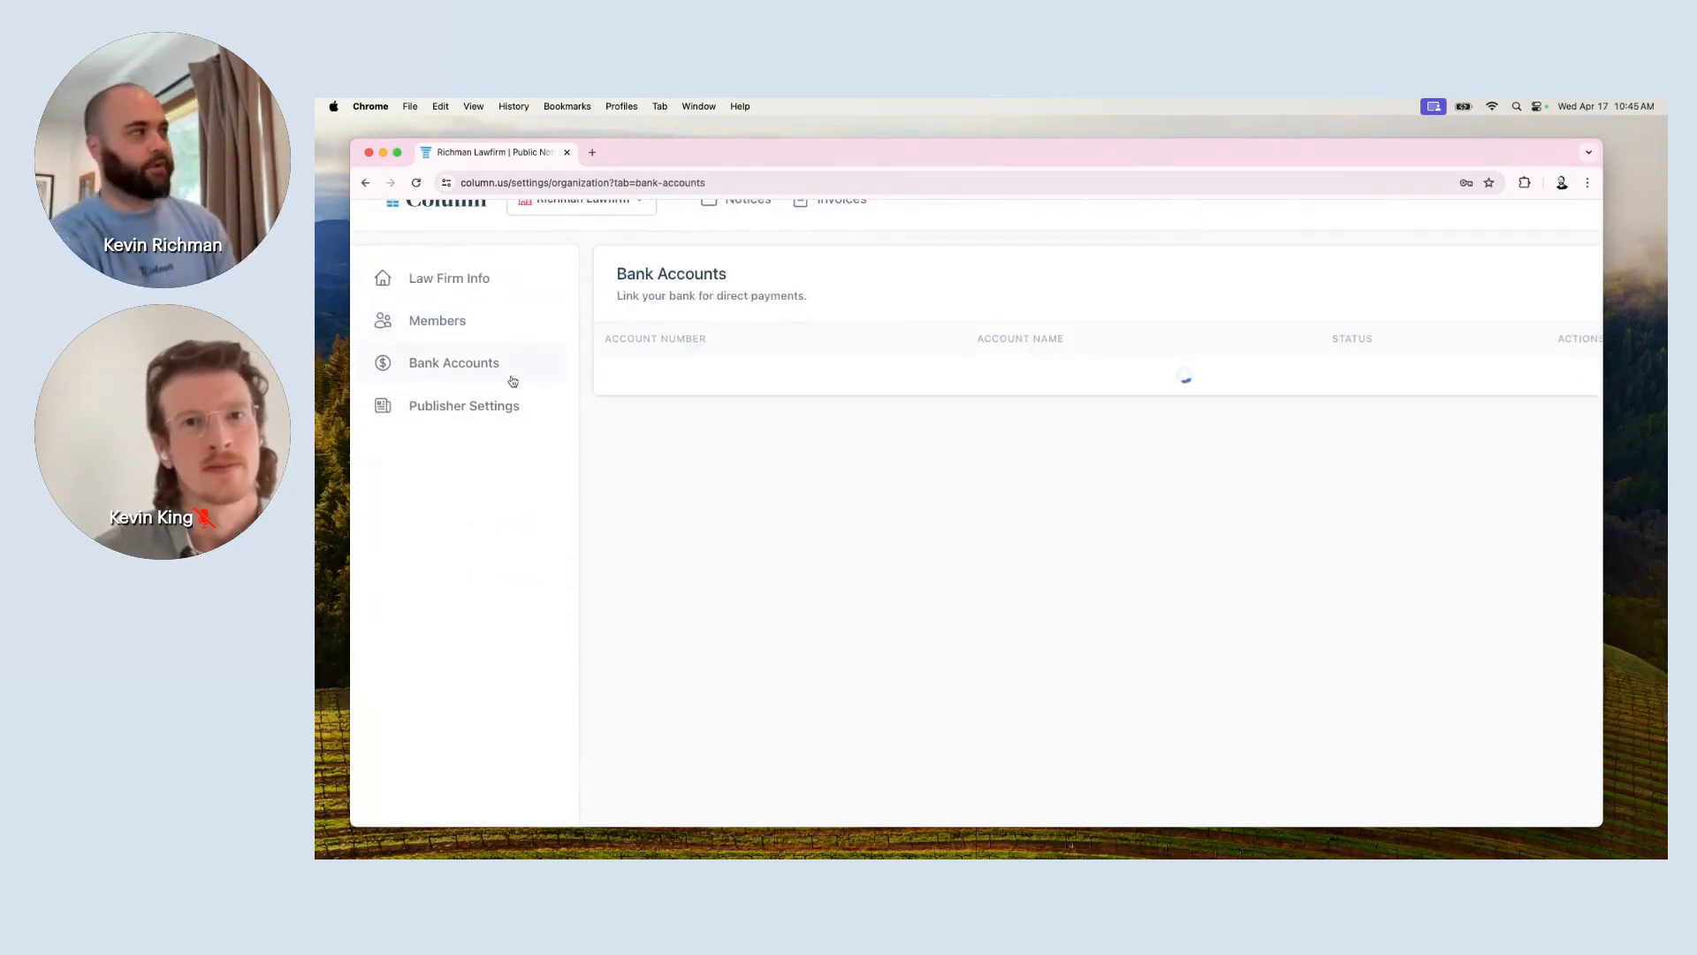
scroll(961, 545, "right", 3)
Open the gear menu in the header while on the empty Bank Accounts page.
scroll(959, 542, "left", 4)
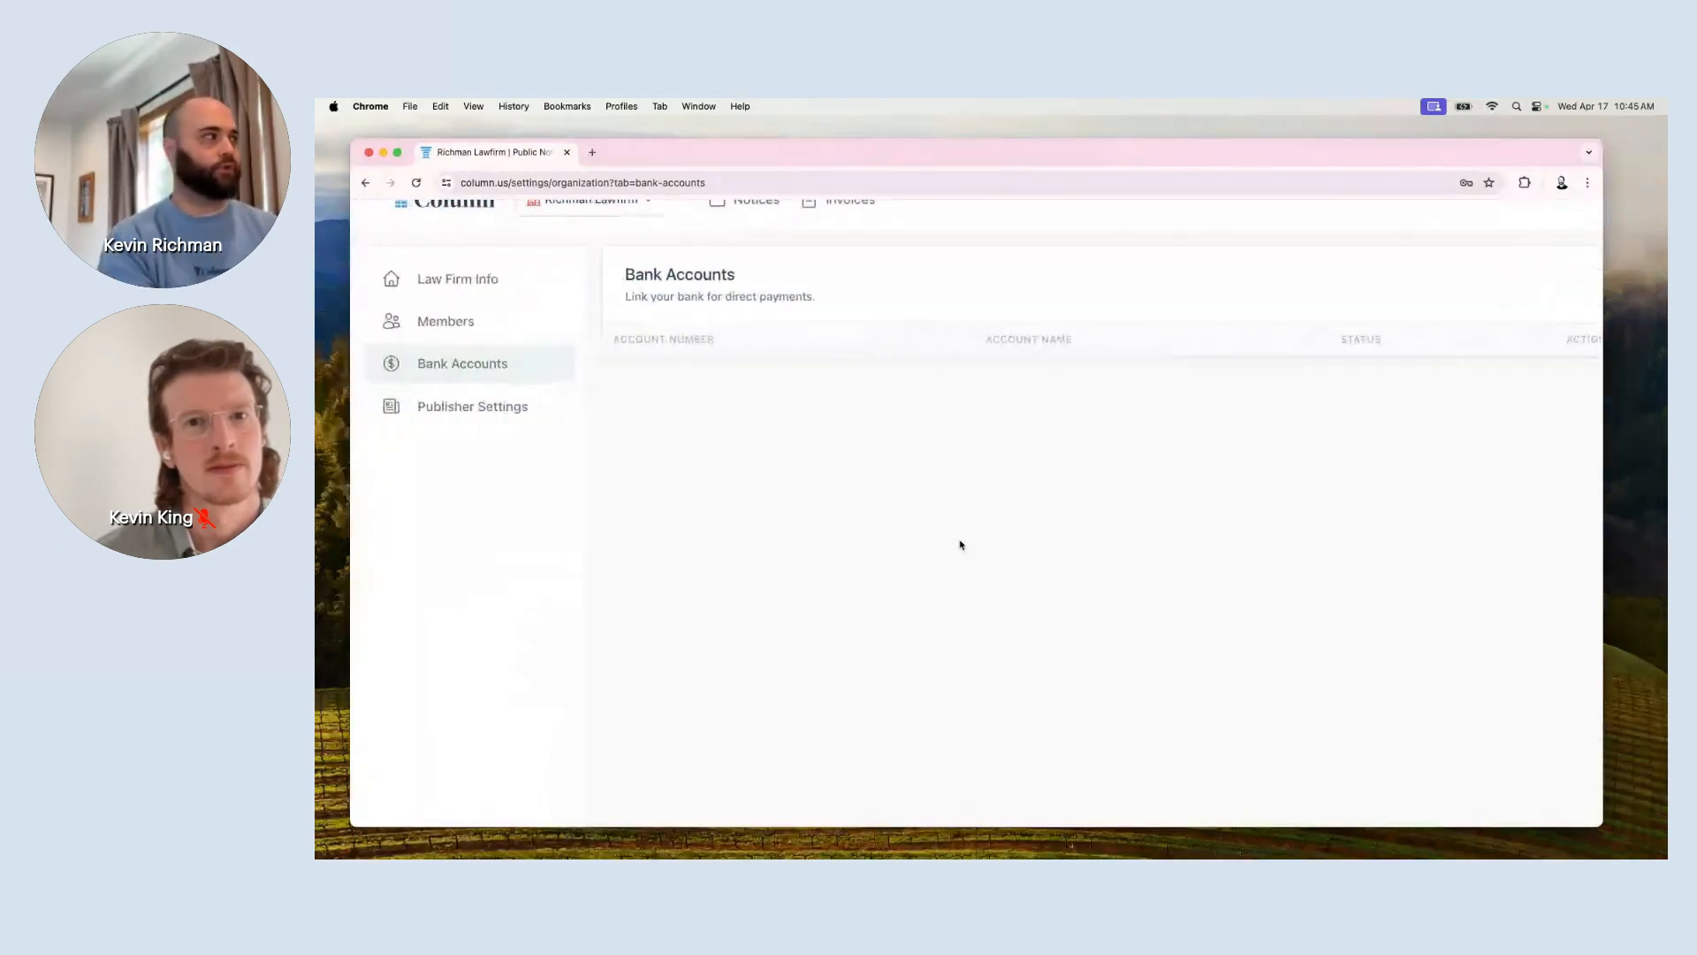
scroll(973, 371, "right", 3)
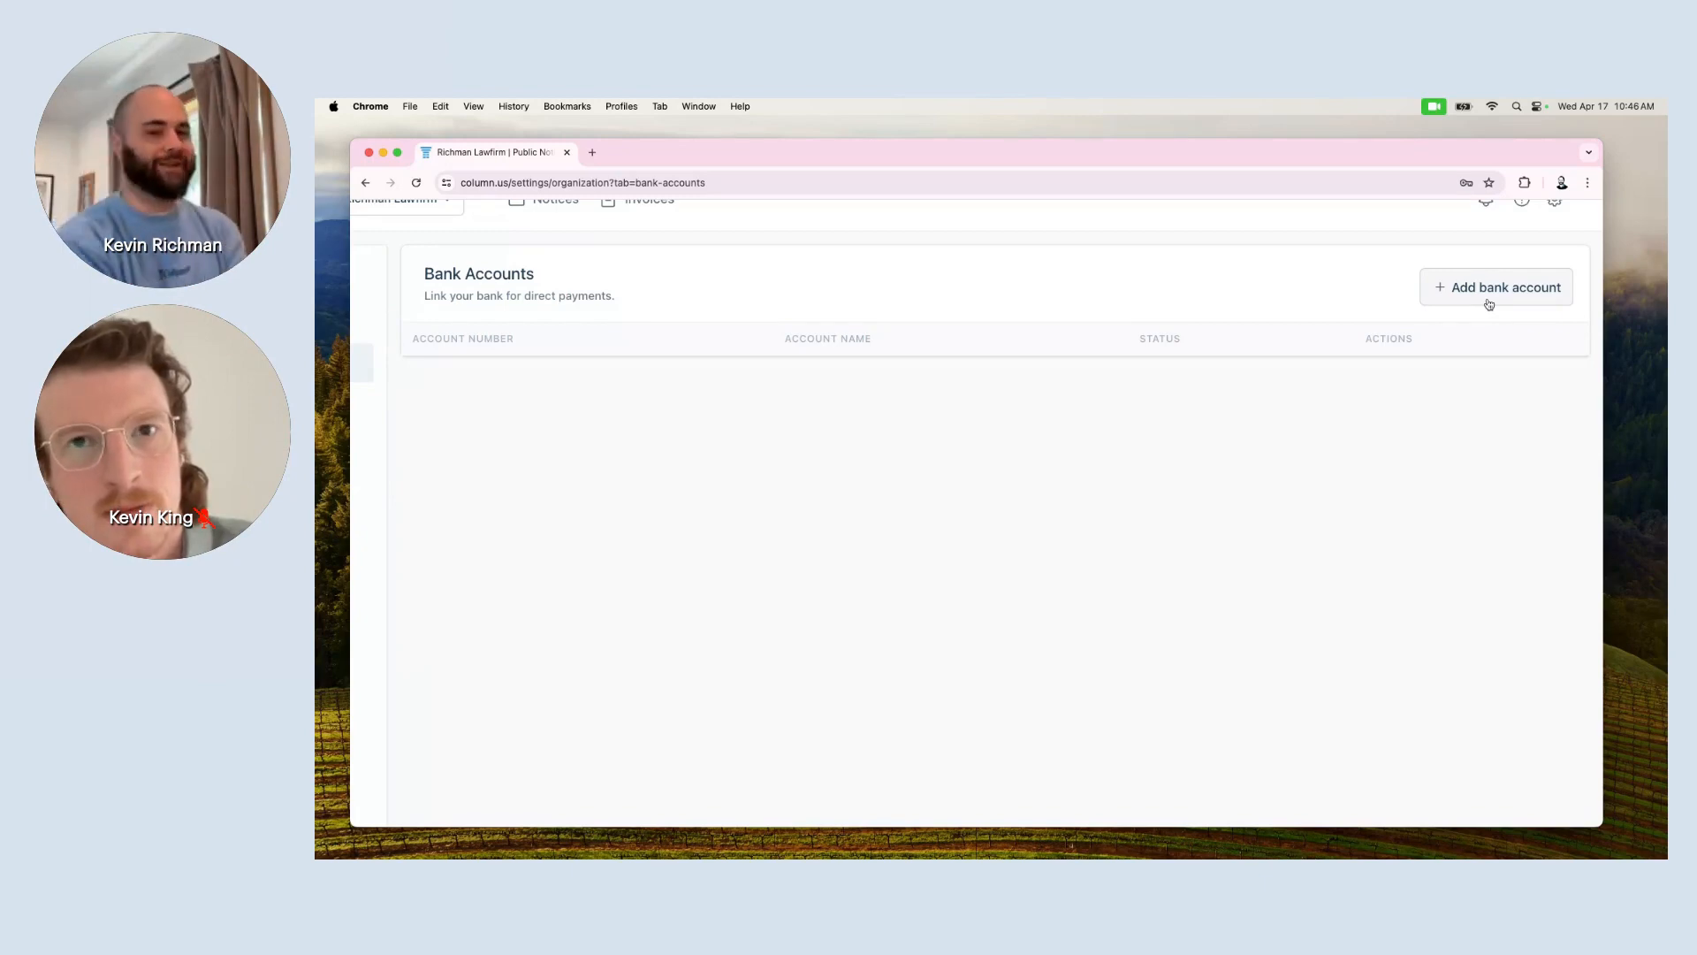
scroll(1215, 551, "down", 3)
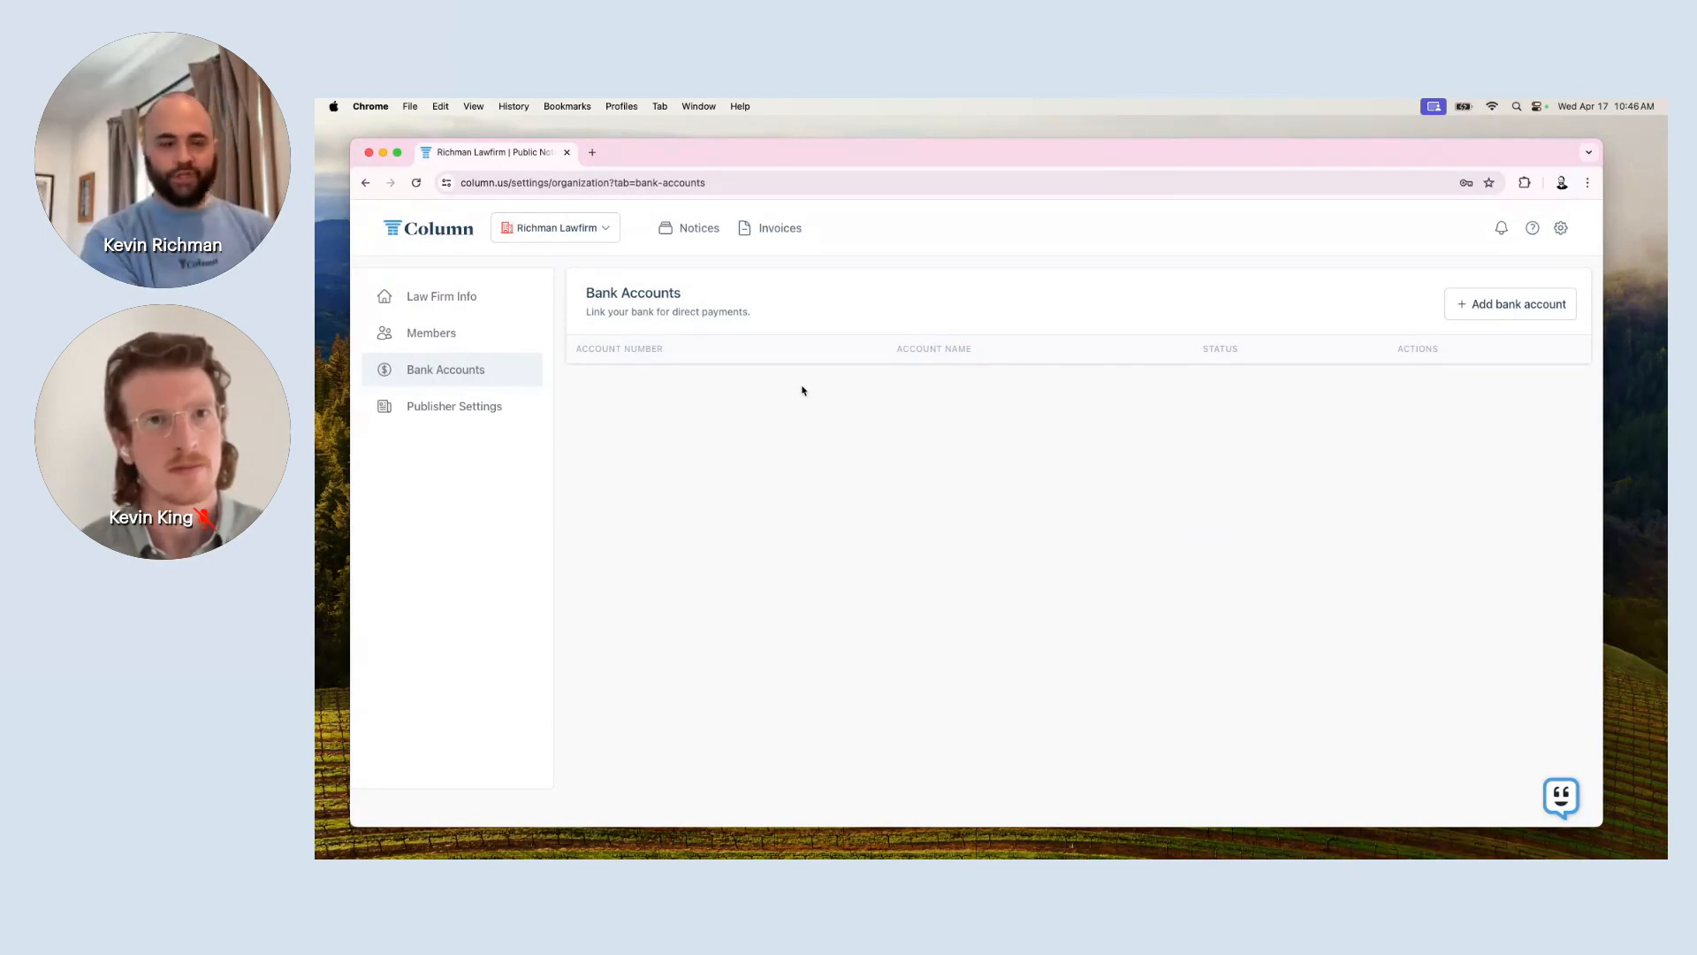
scroll(1427, 272, "up", 5, "ctrl")
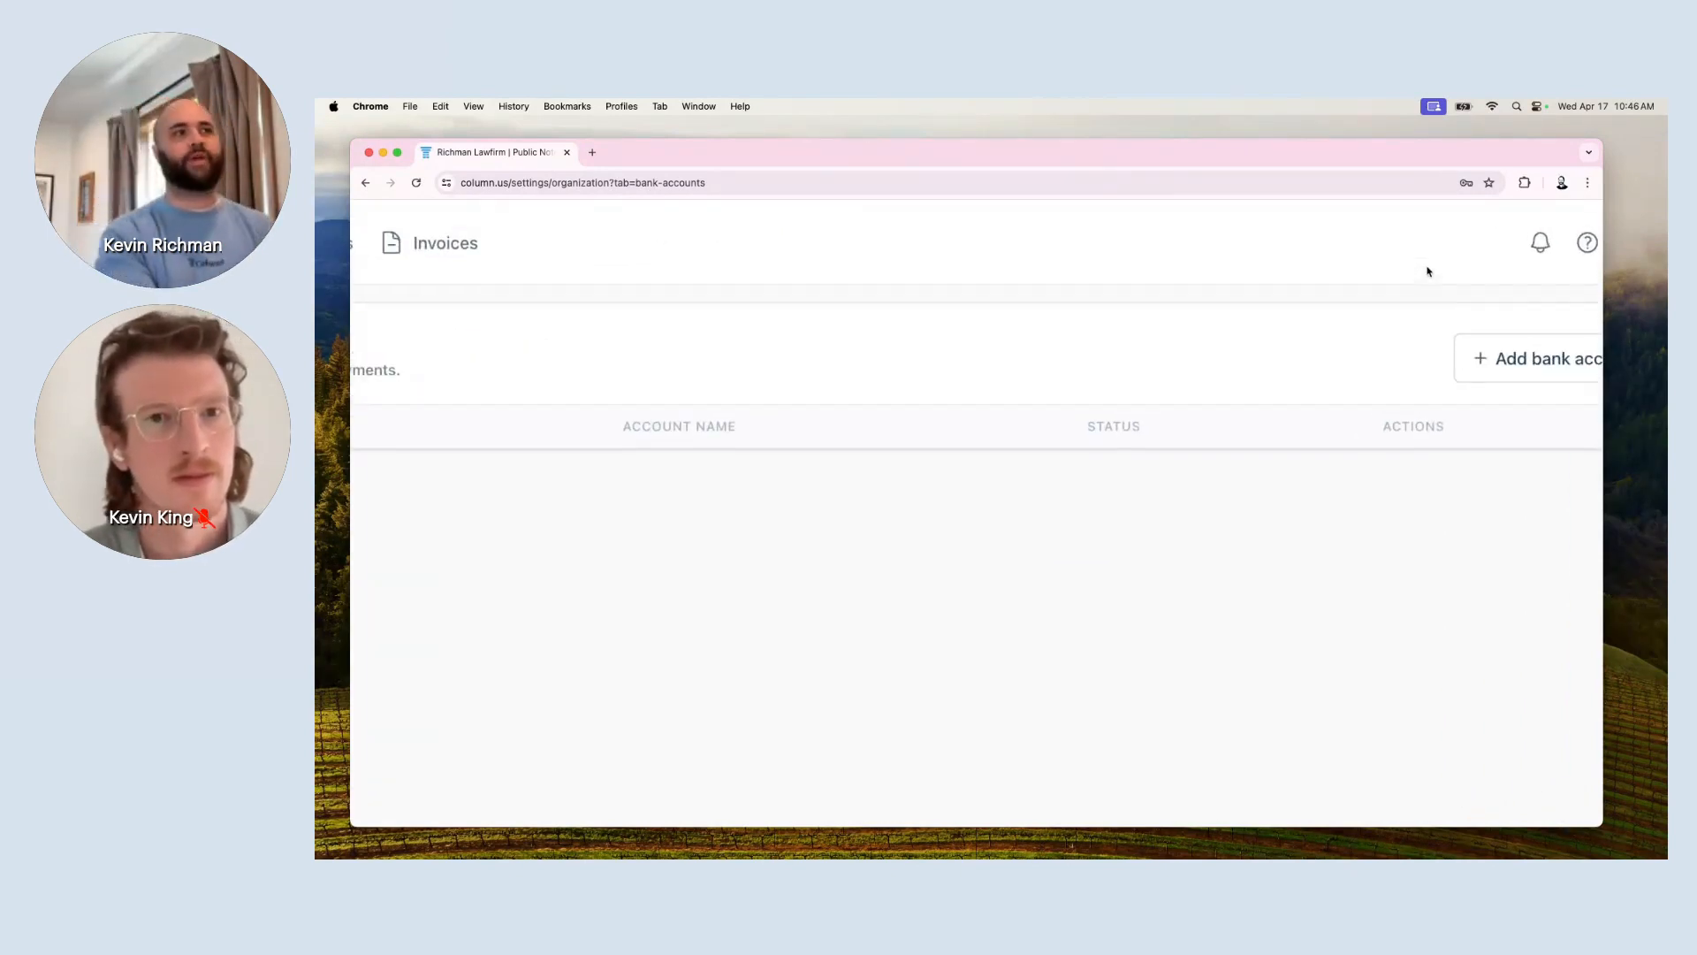
scroll(1427, 272, "down", 2, "ctrl")
left_click(1543, 254)
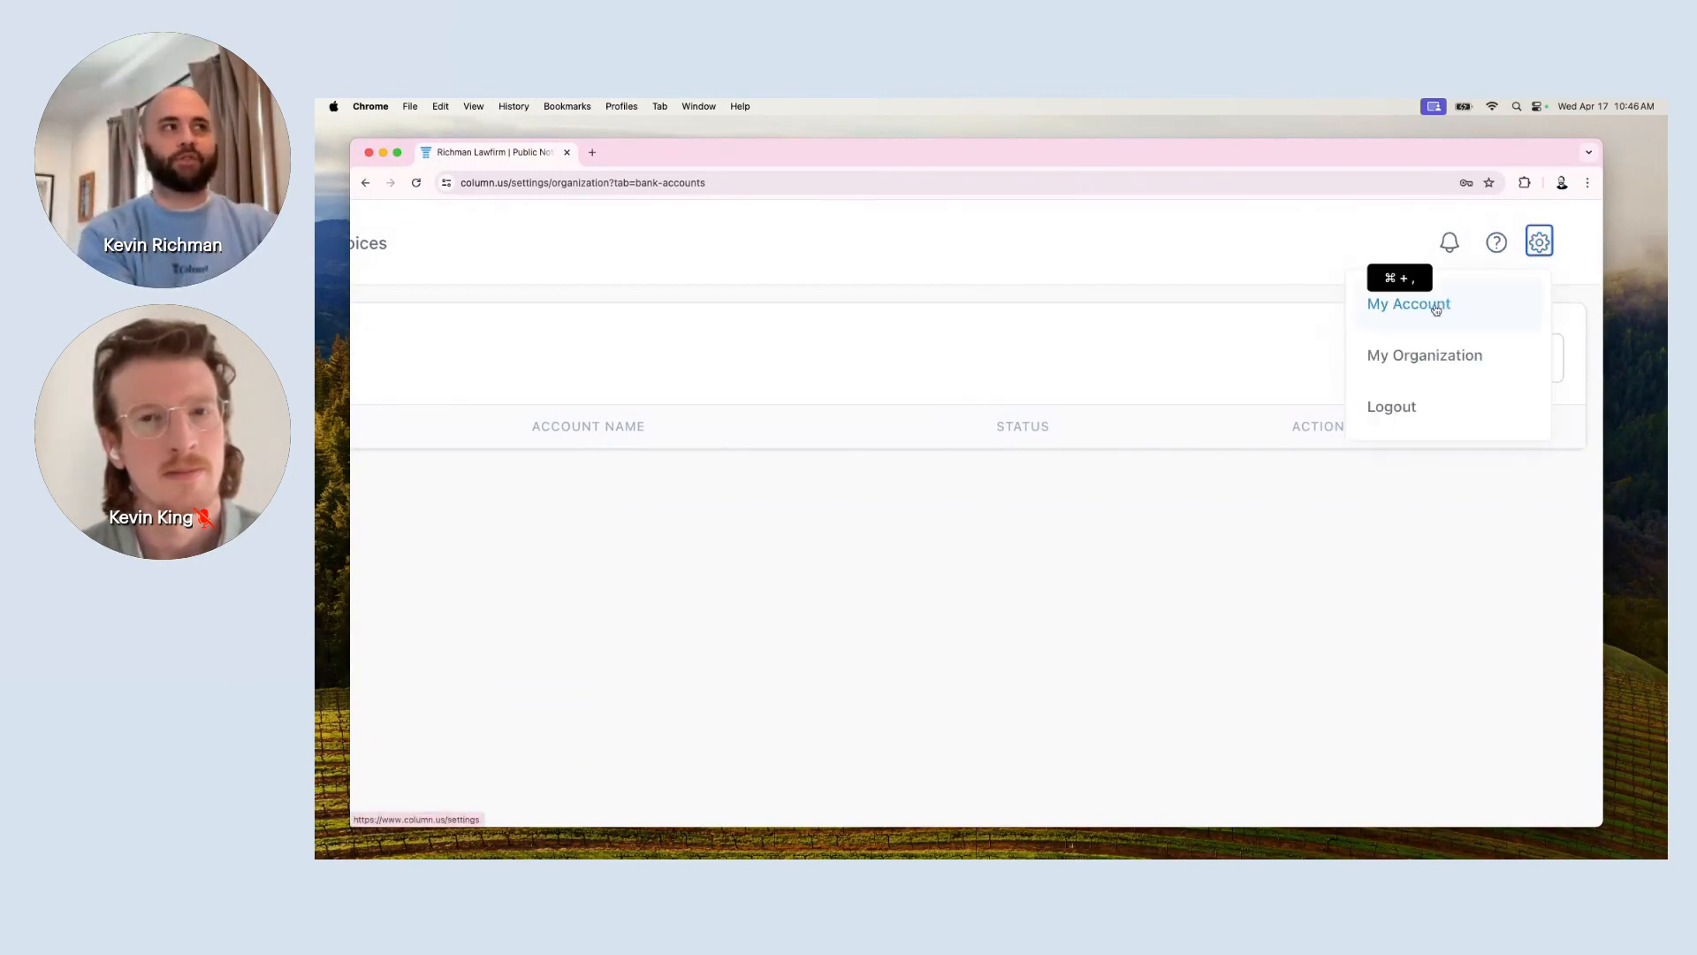
Go to My Account settings from the gear menu.
left_click(1436, 306)
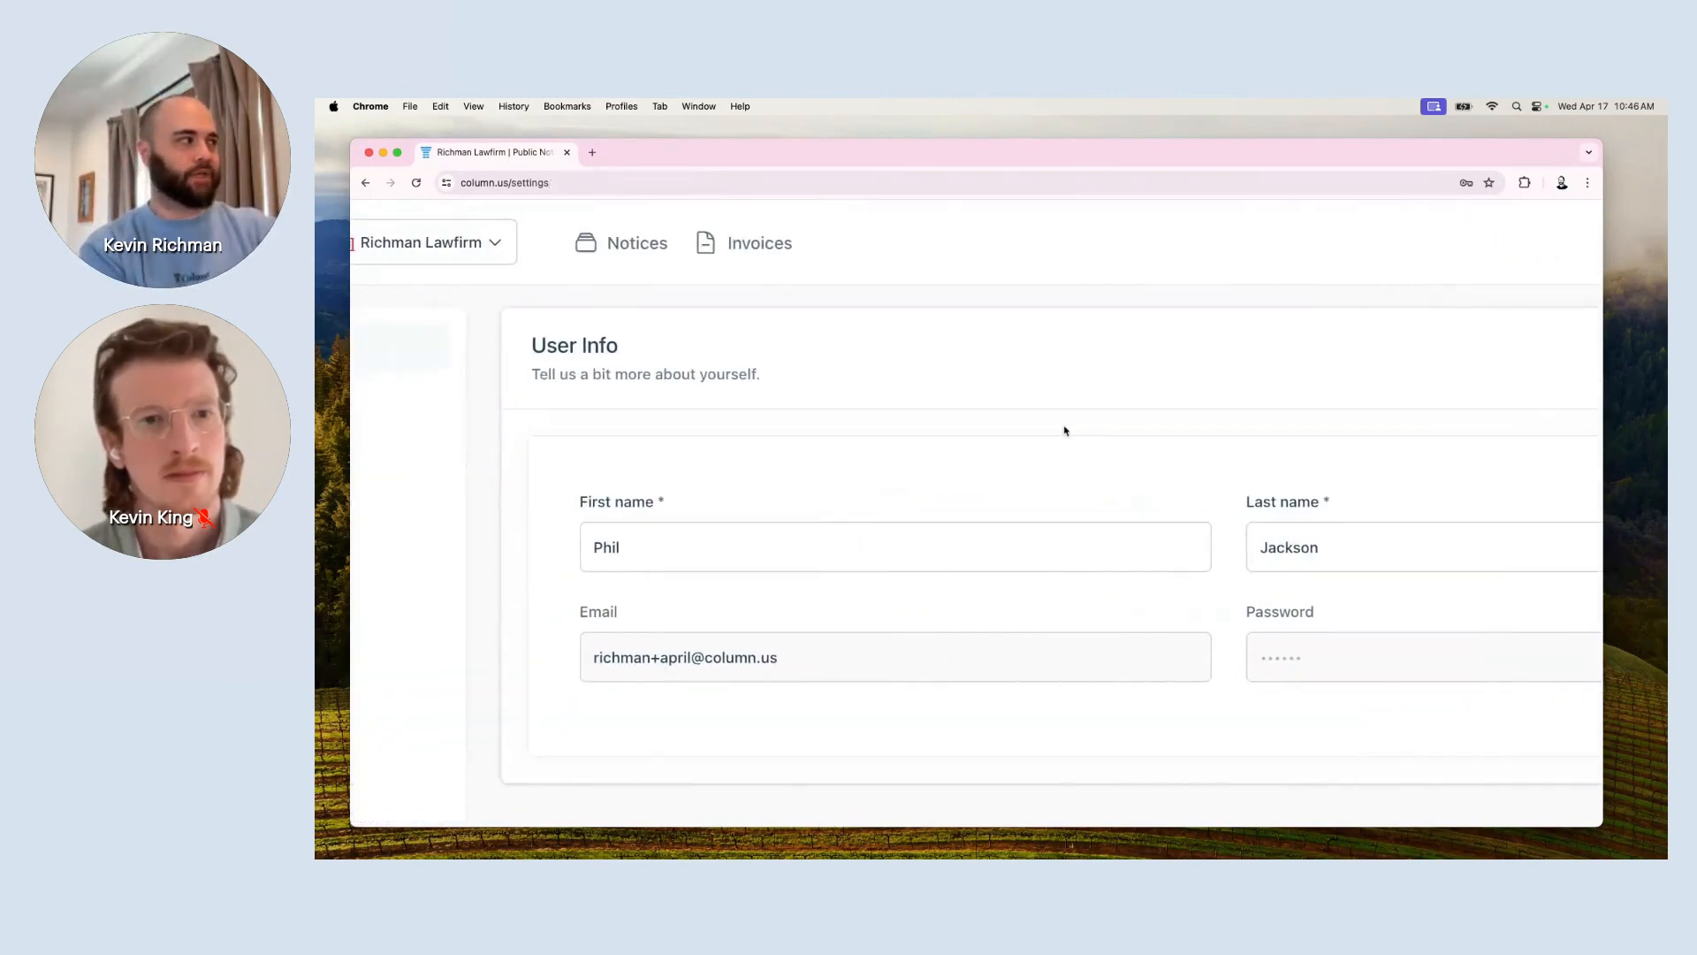
scroll(1065, 431, "right", 1)
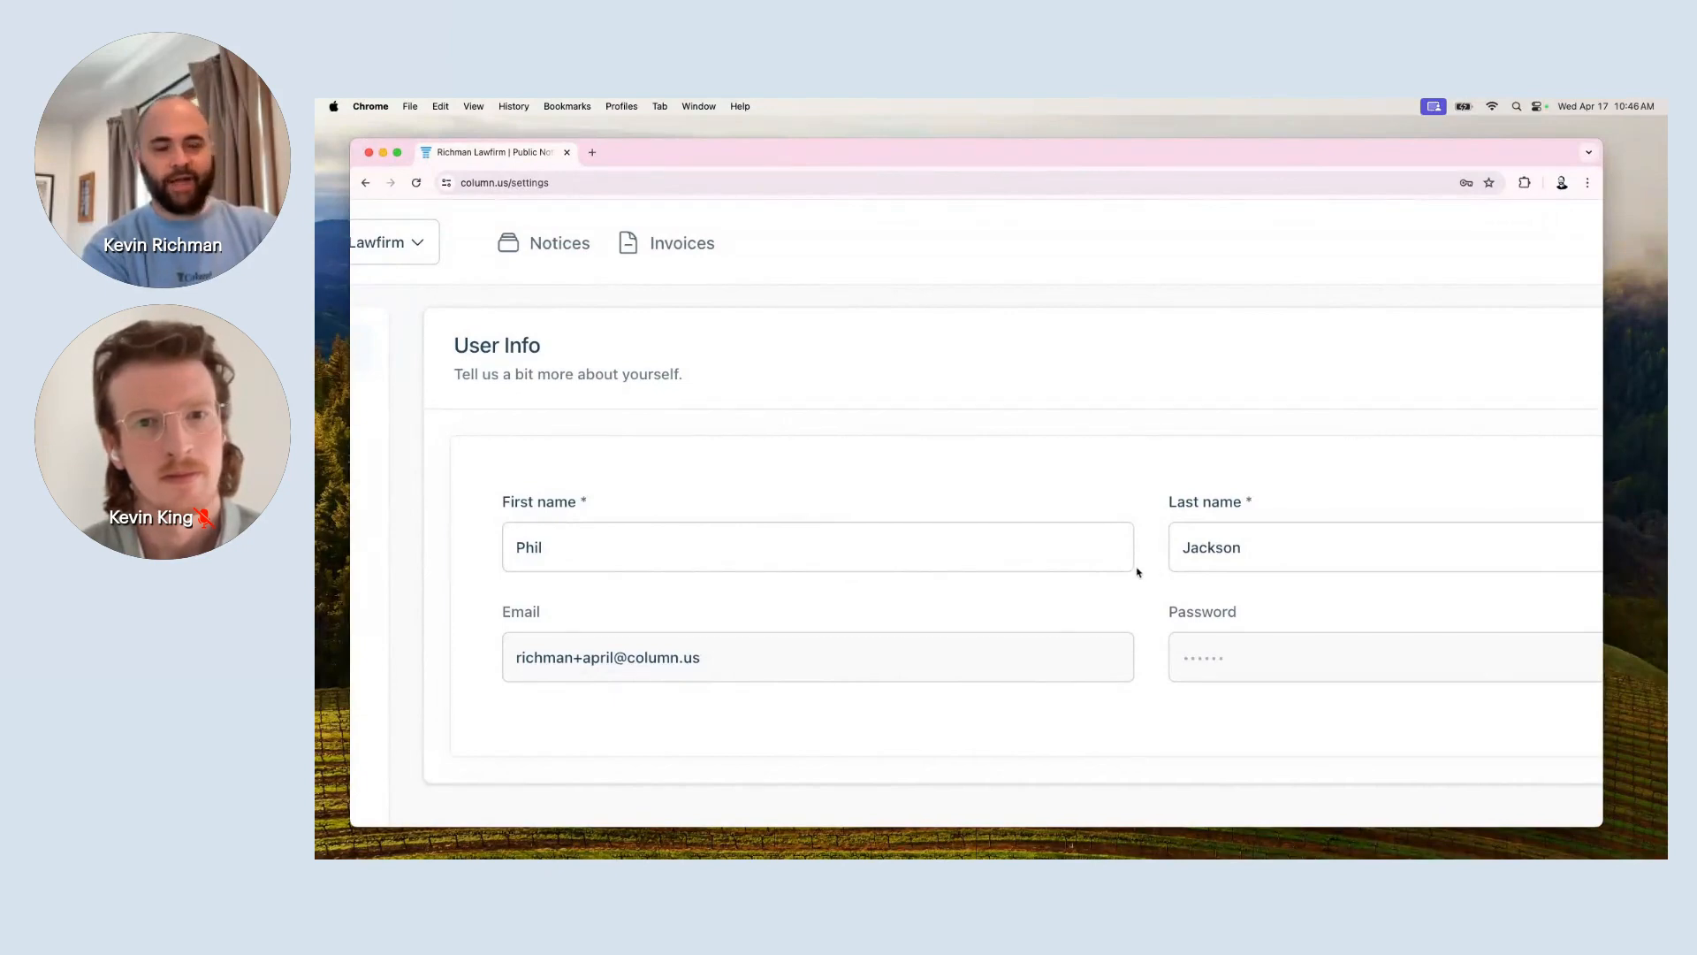
scroll(1136, 573, "down", 3)
scroll(834, 476, "down", 3)
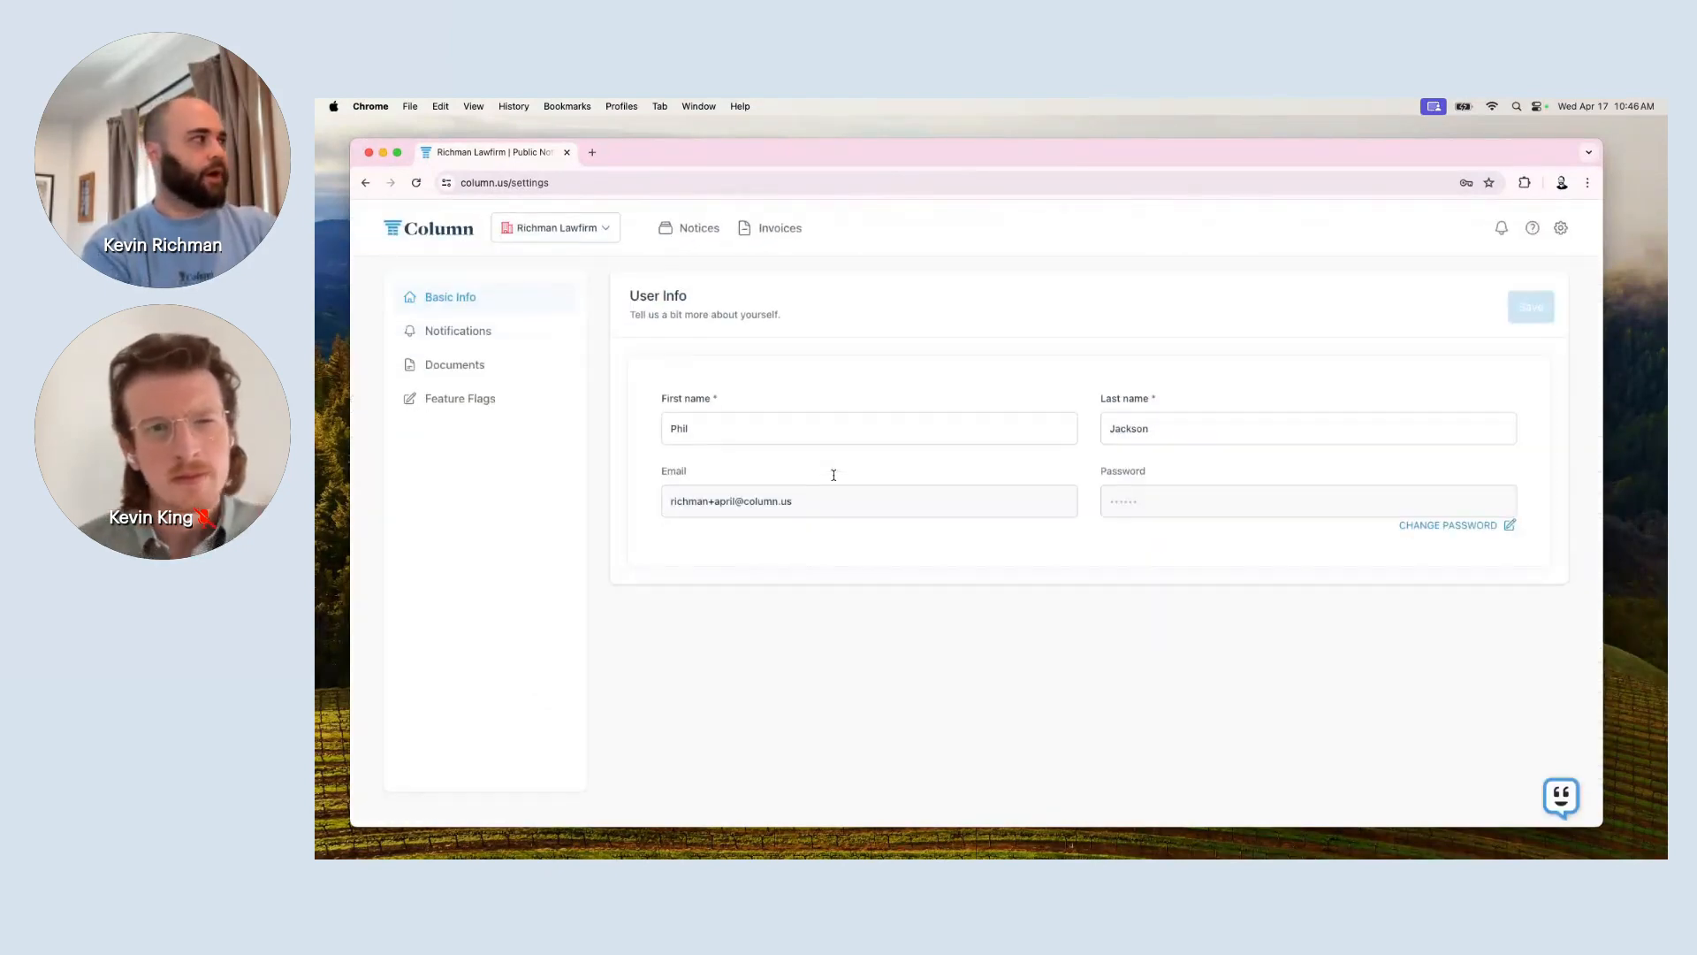
View the Documents section offering the W-9 Form from Column for download.
left_click(521, 363)
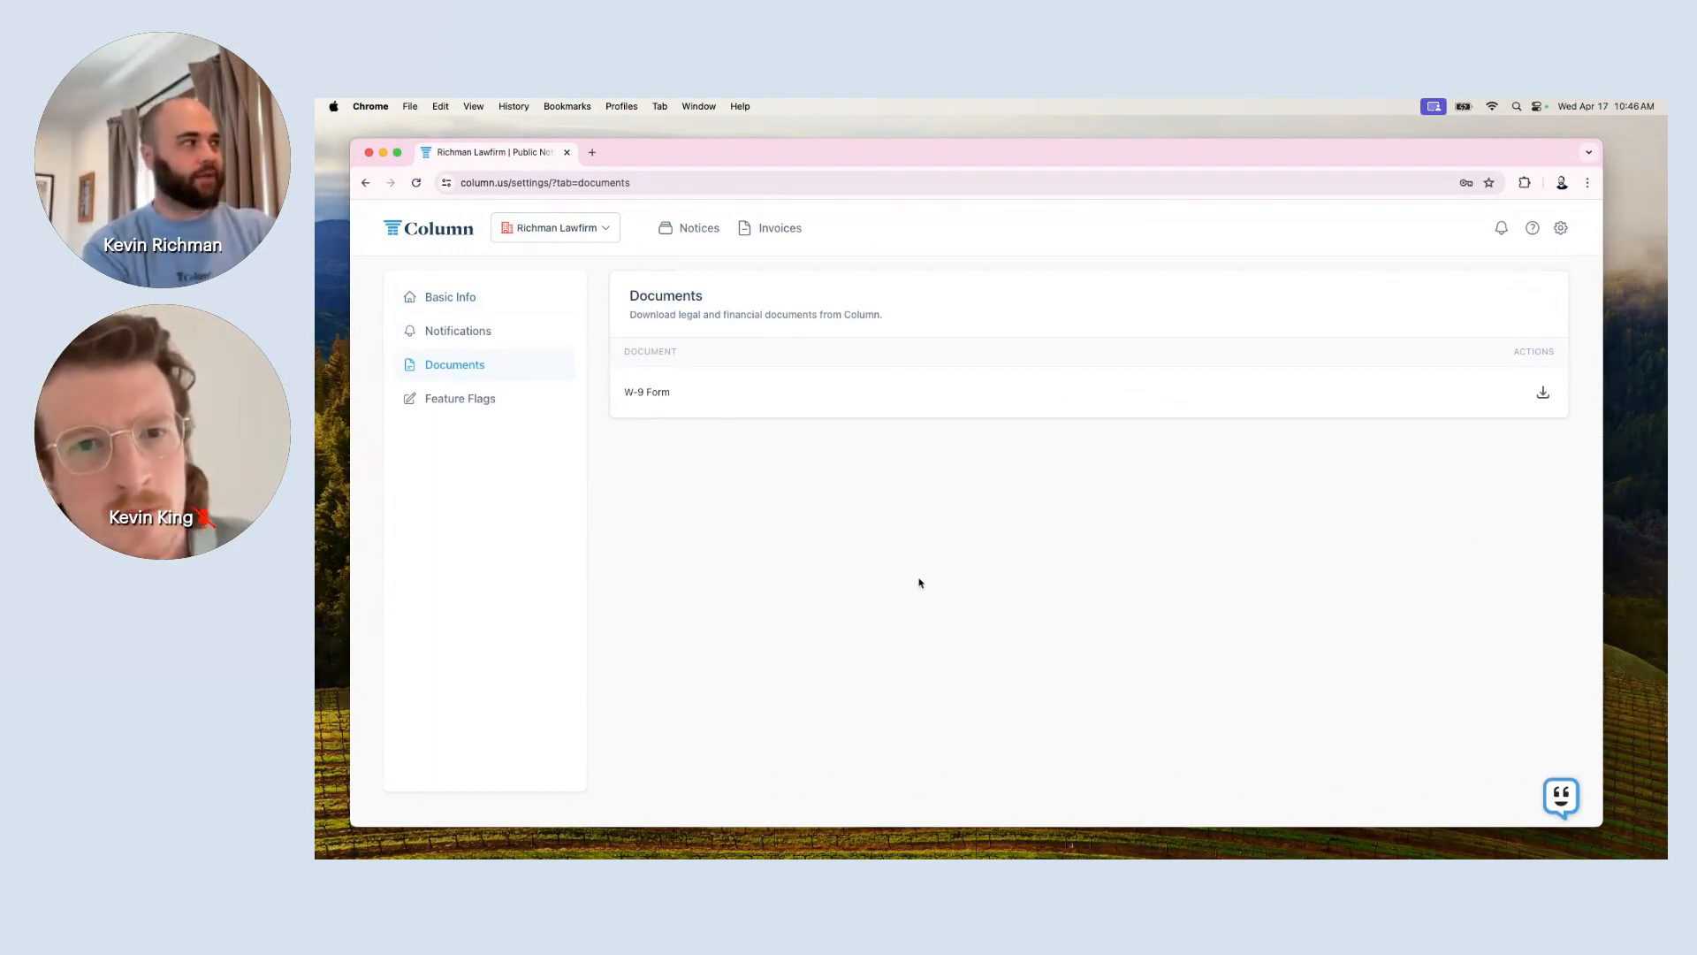
scroll(920, 581, "up", 3)
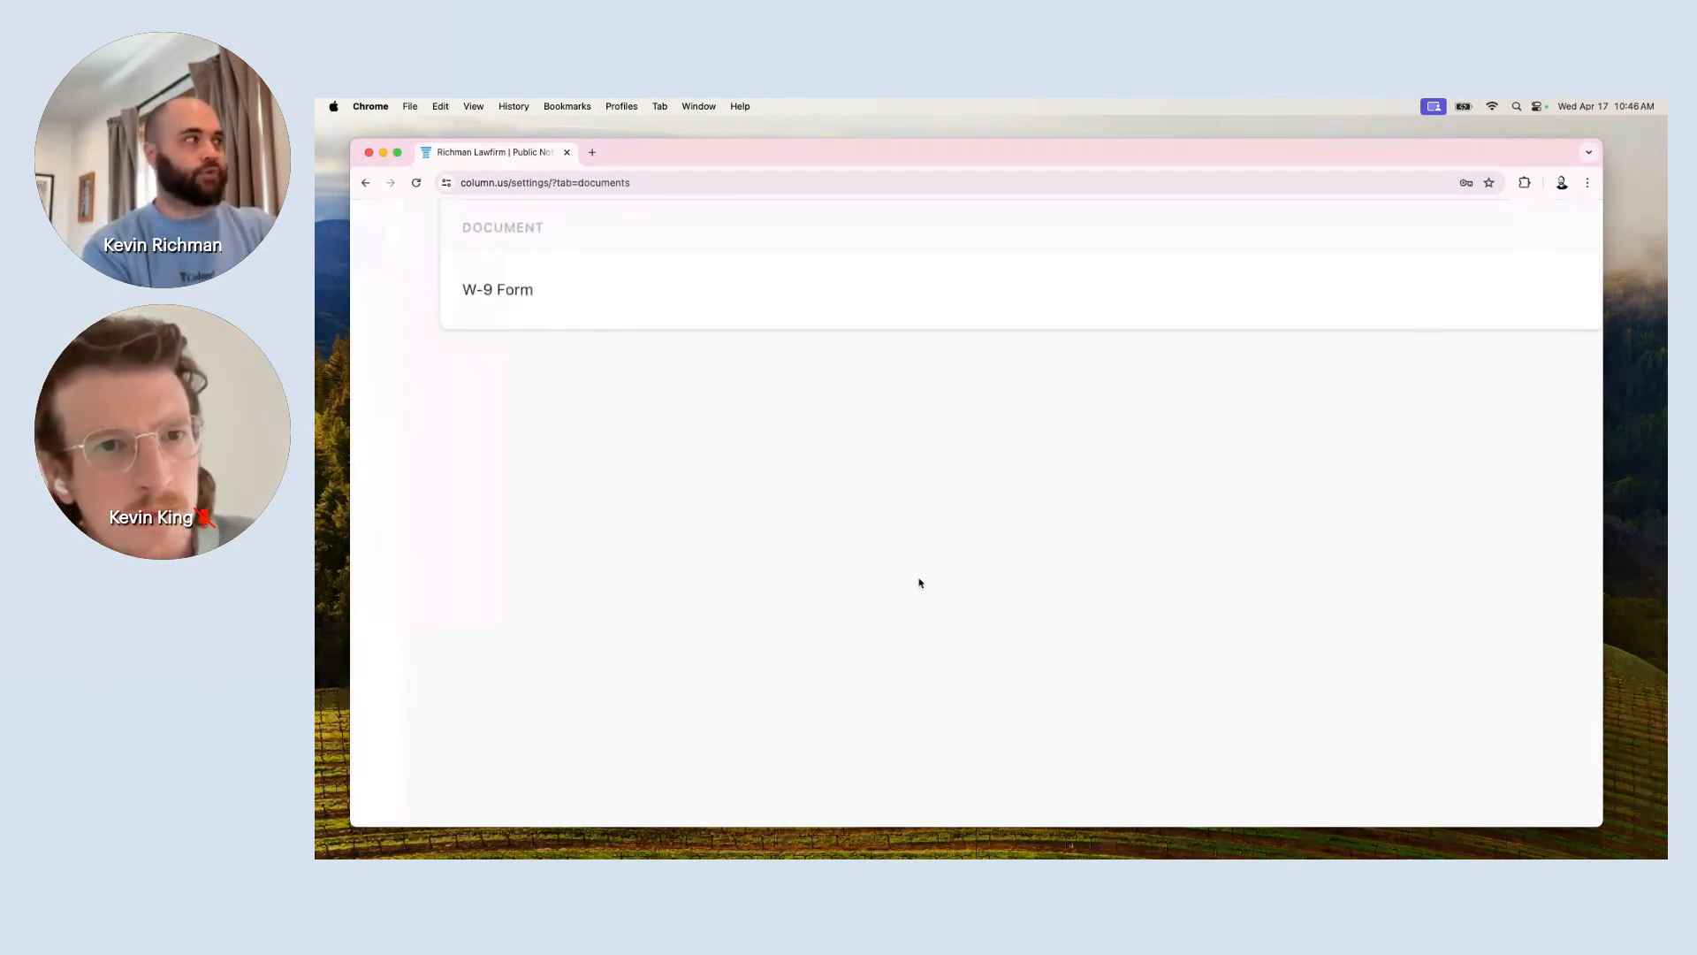
scroll(920, 582, "up", 2)
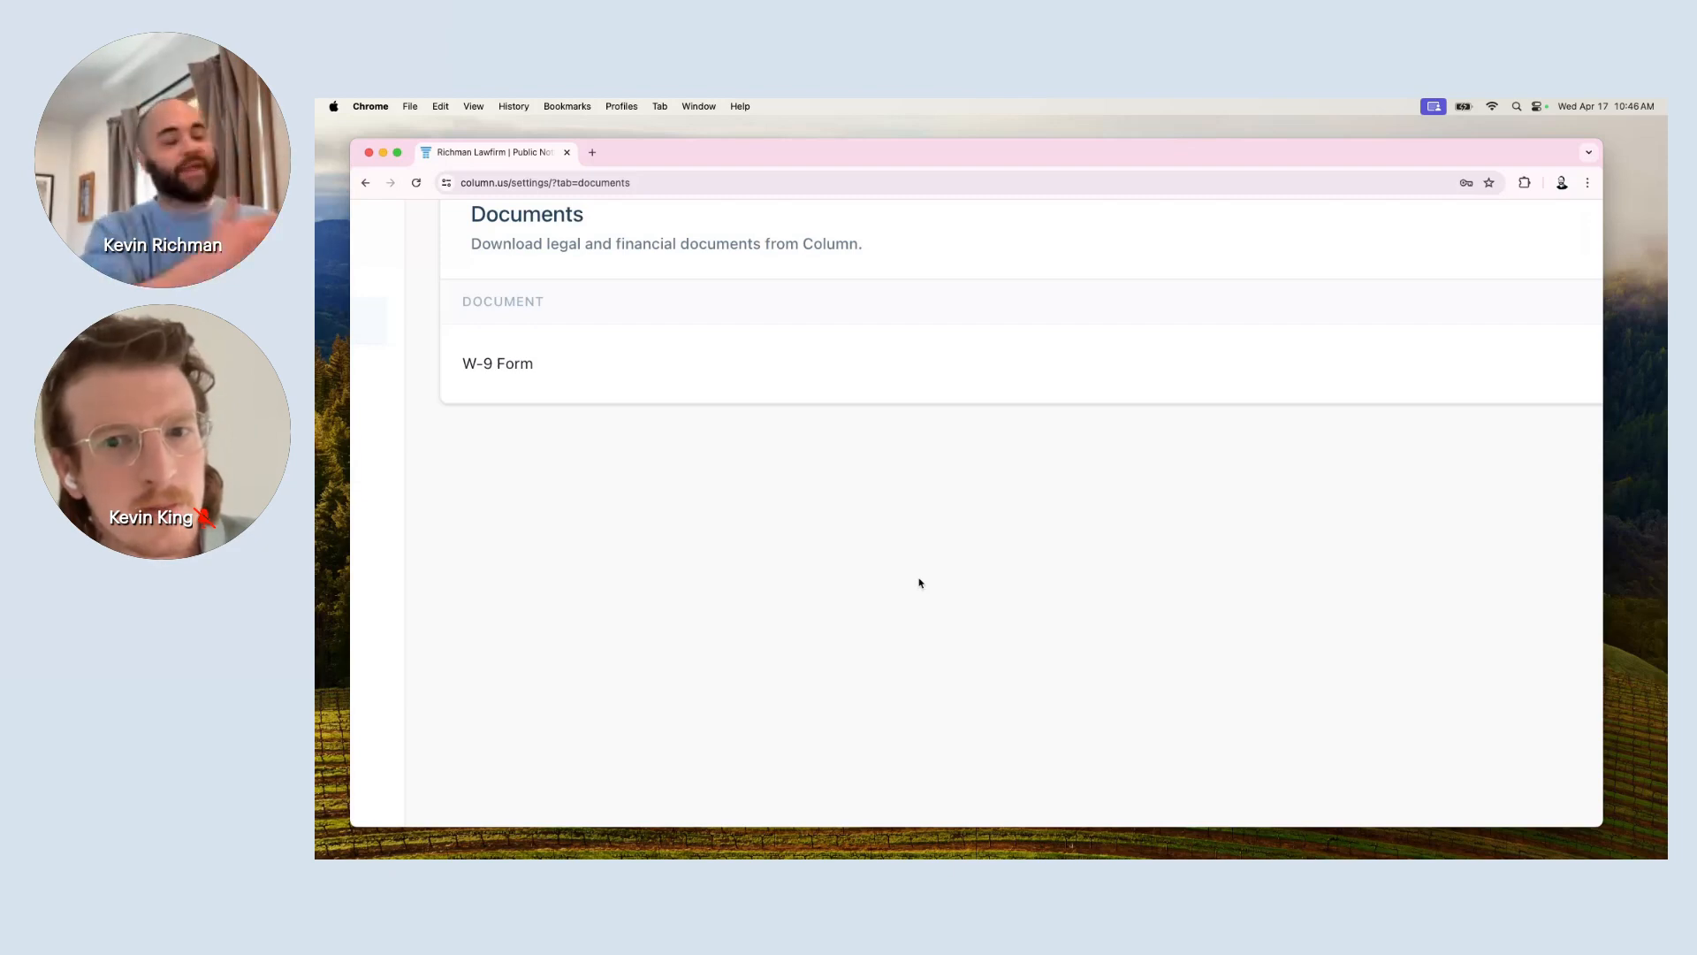
scroll(954, 521, "right", 1)
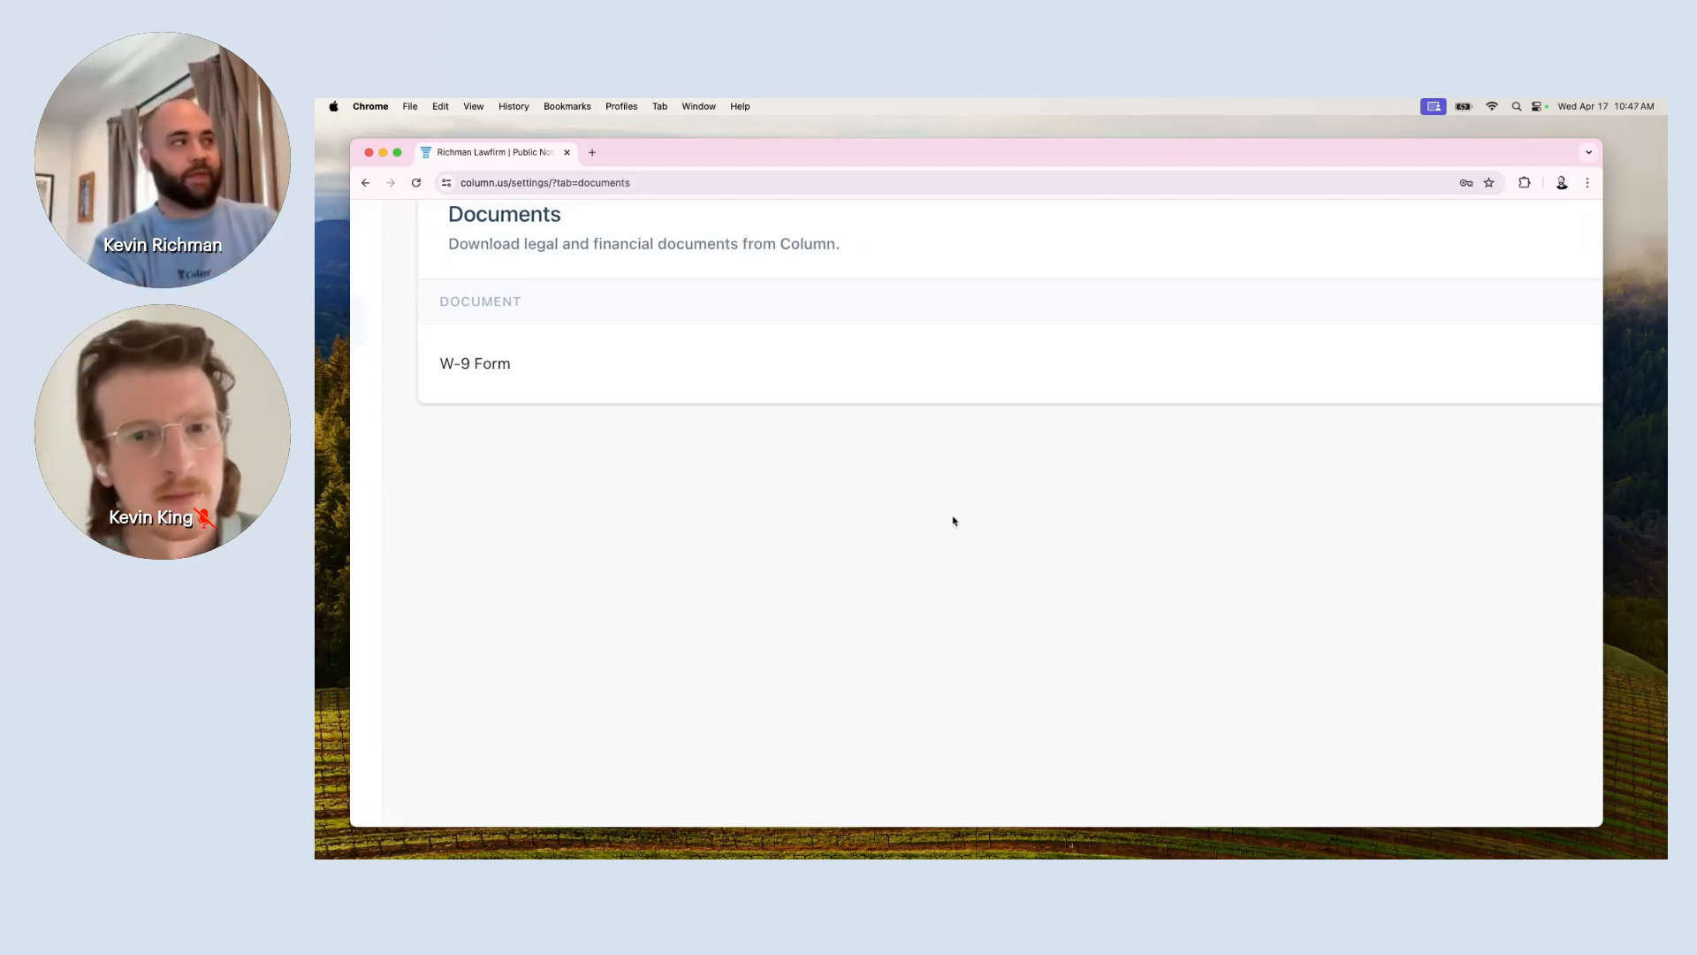
scroll(954, 521, "left", 1)
scroll(953, 520, "down", 5)
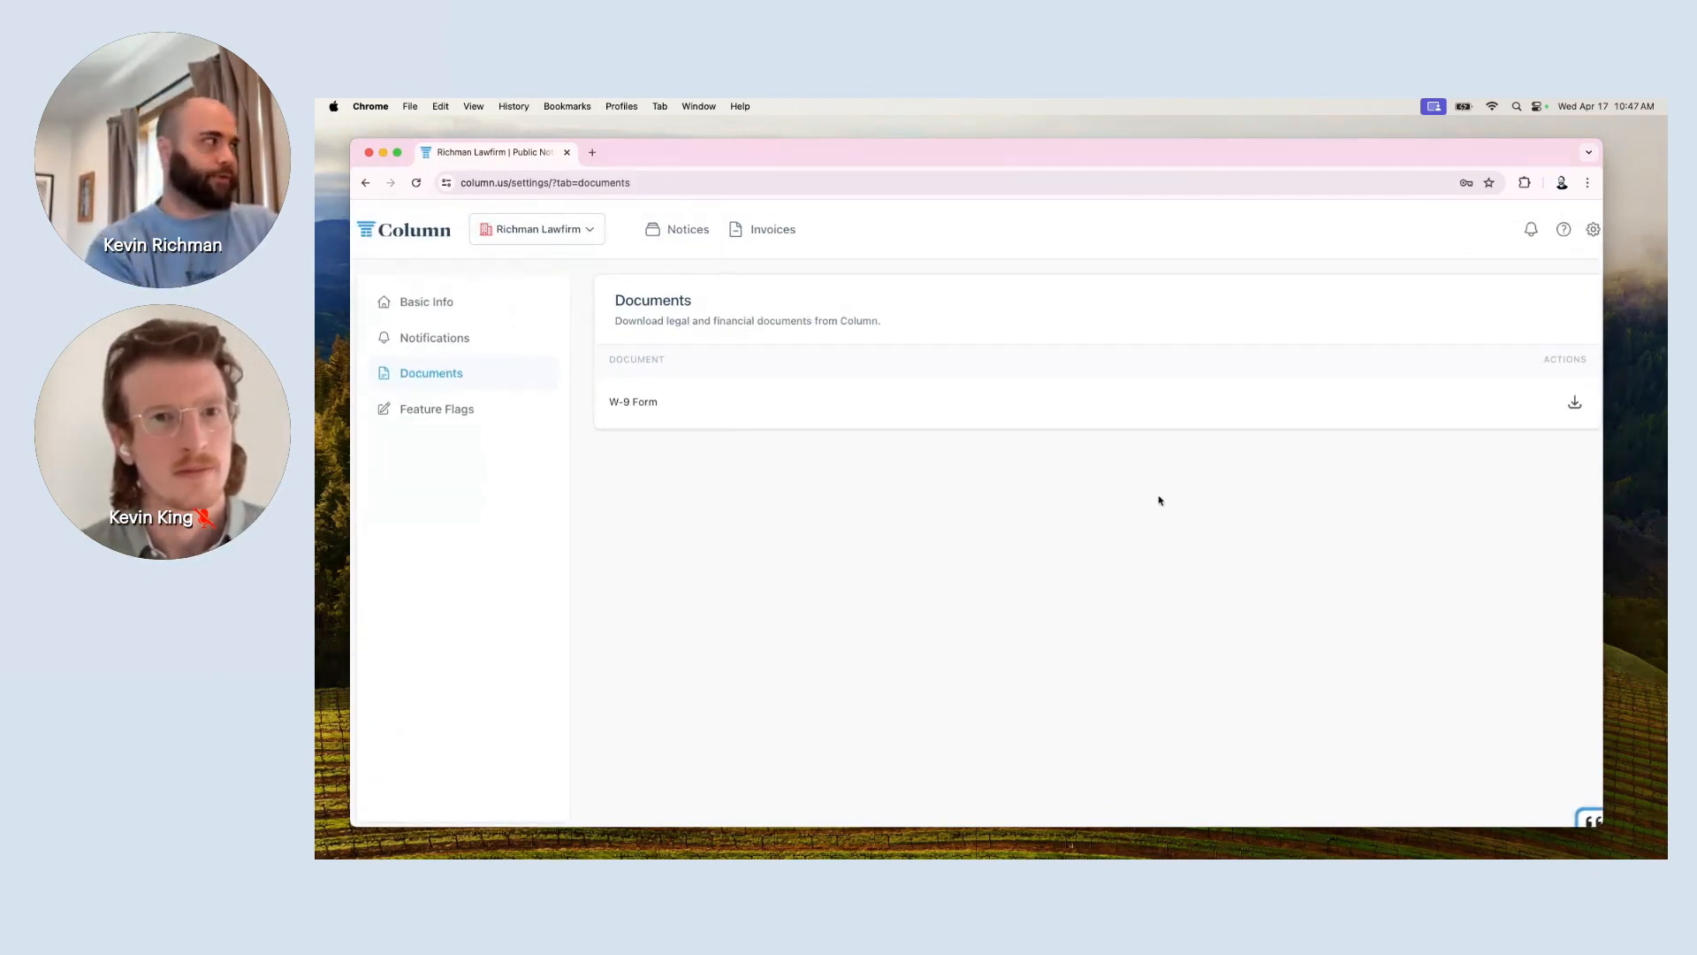
In Notification Settings, switch off email alerts for Notice Receipt Confirmed.
left_click(456, 338)
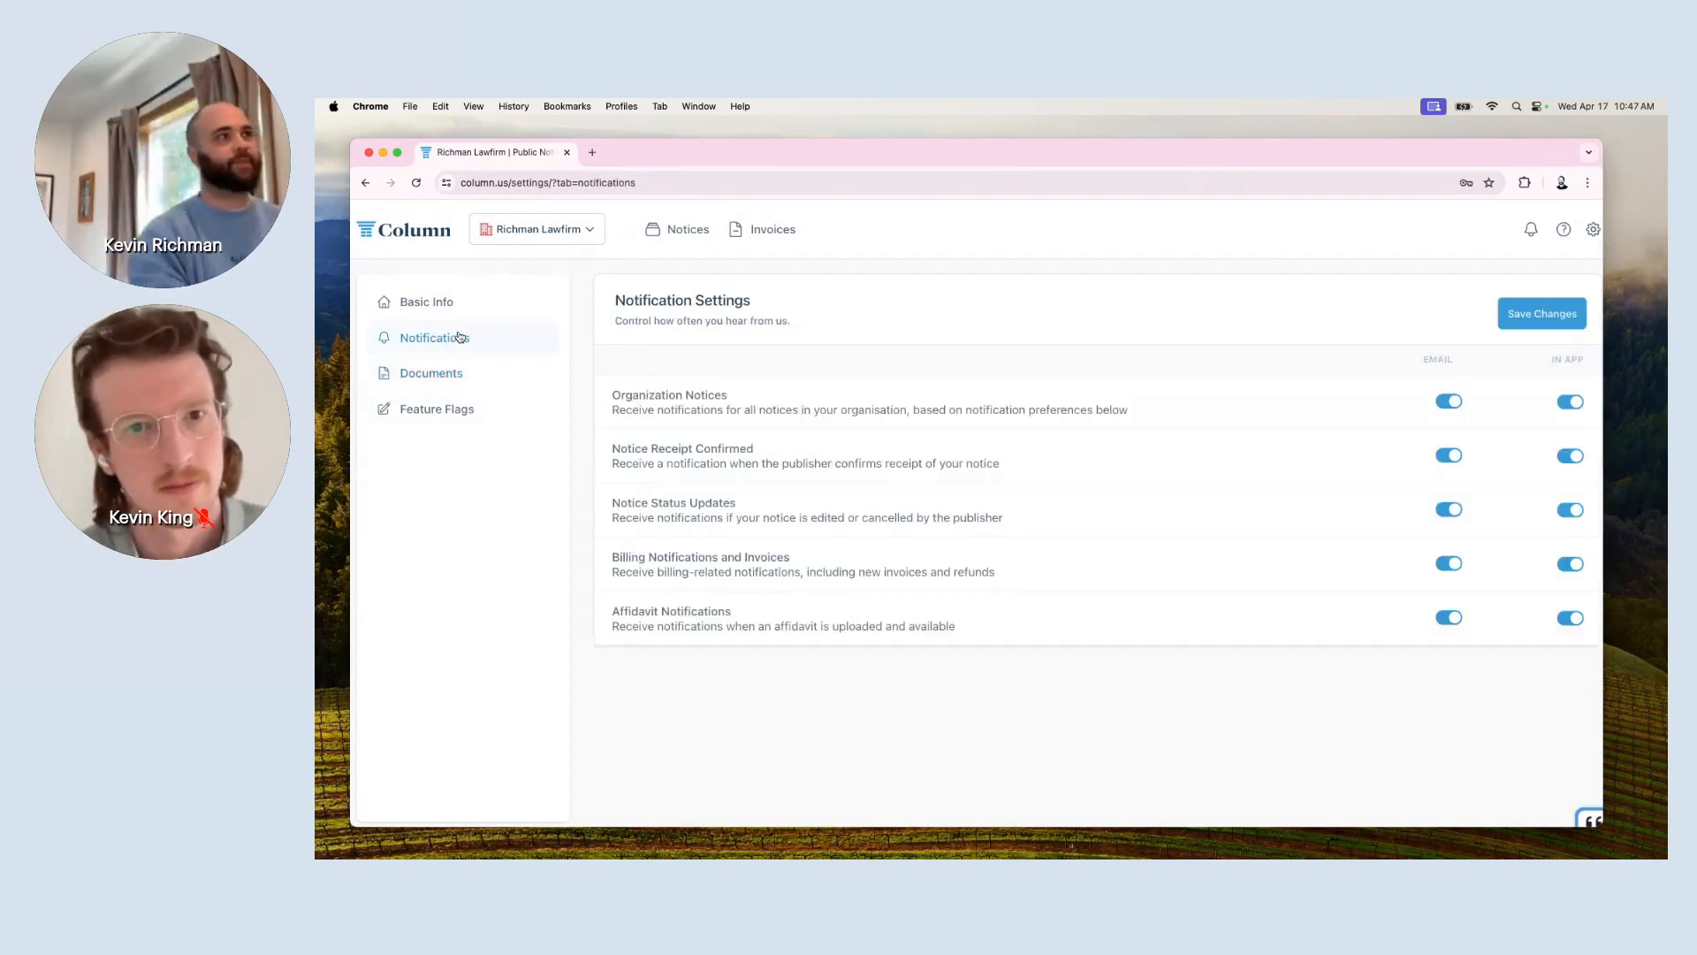
scroll(776, 517, "right", 1)
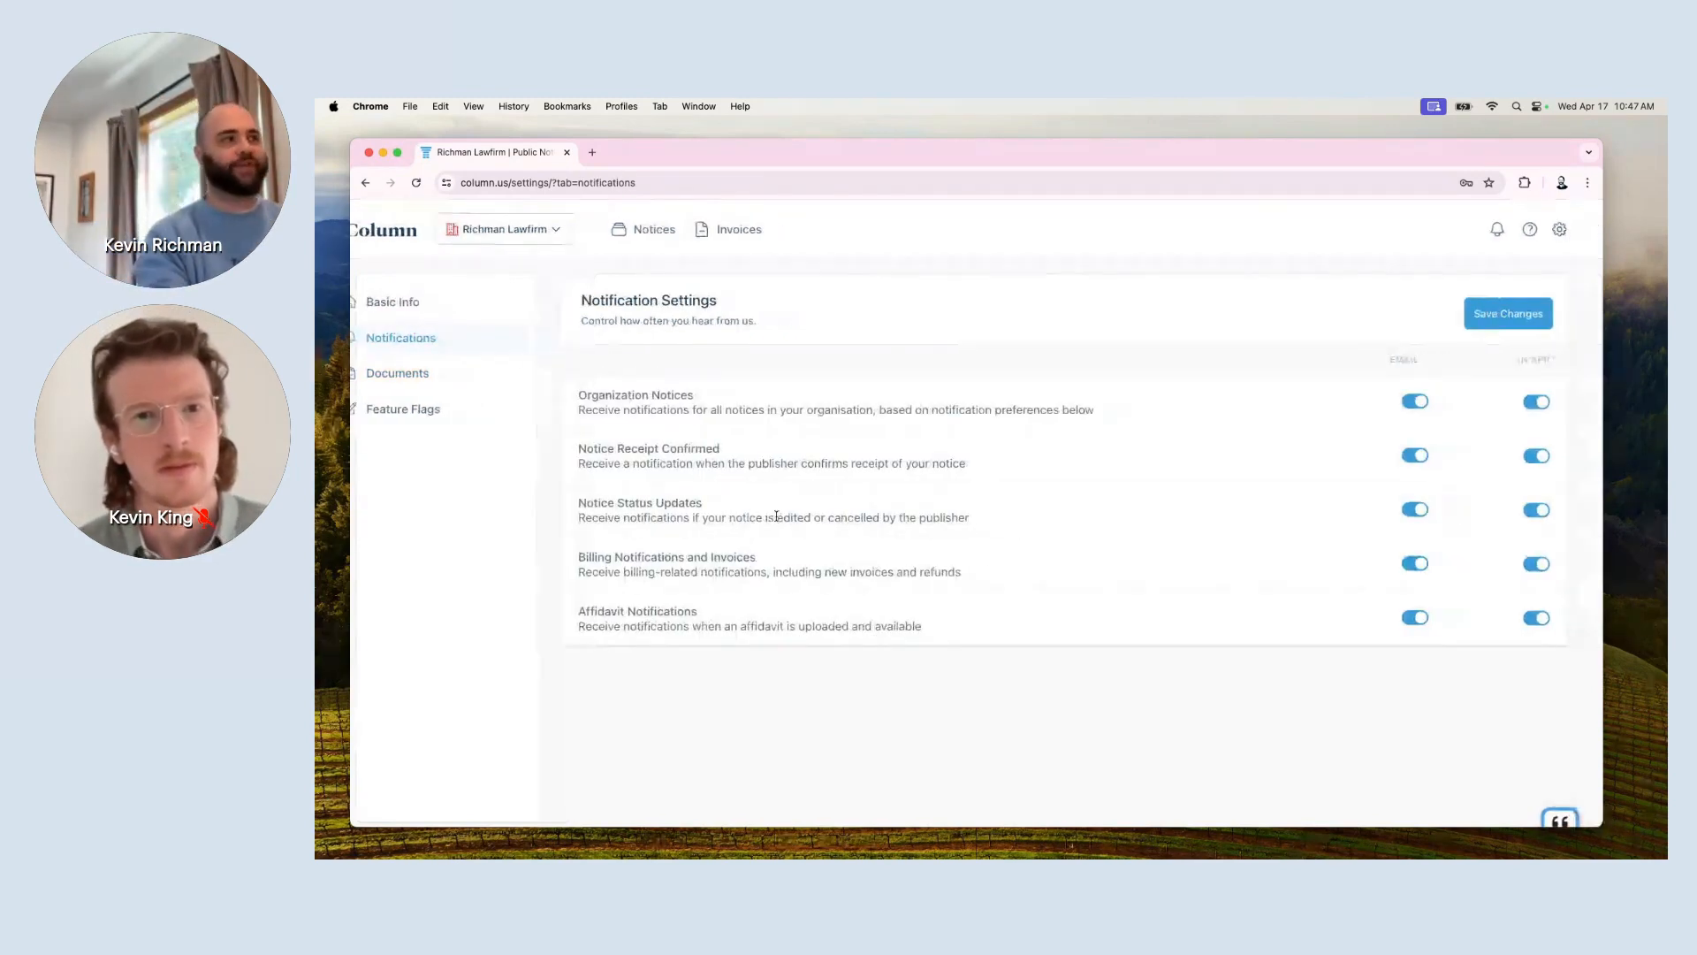
scroll(776, 516, "up", 4)
scroll(776, 516, "right", 1)
scroll(776, 517, "up", 1)
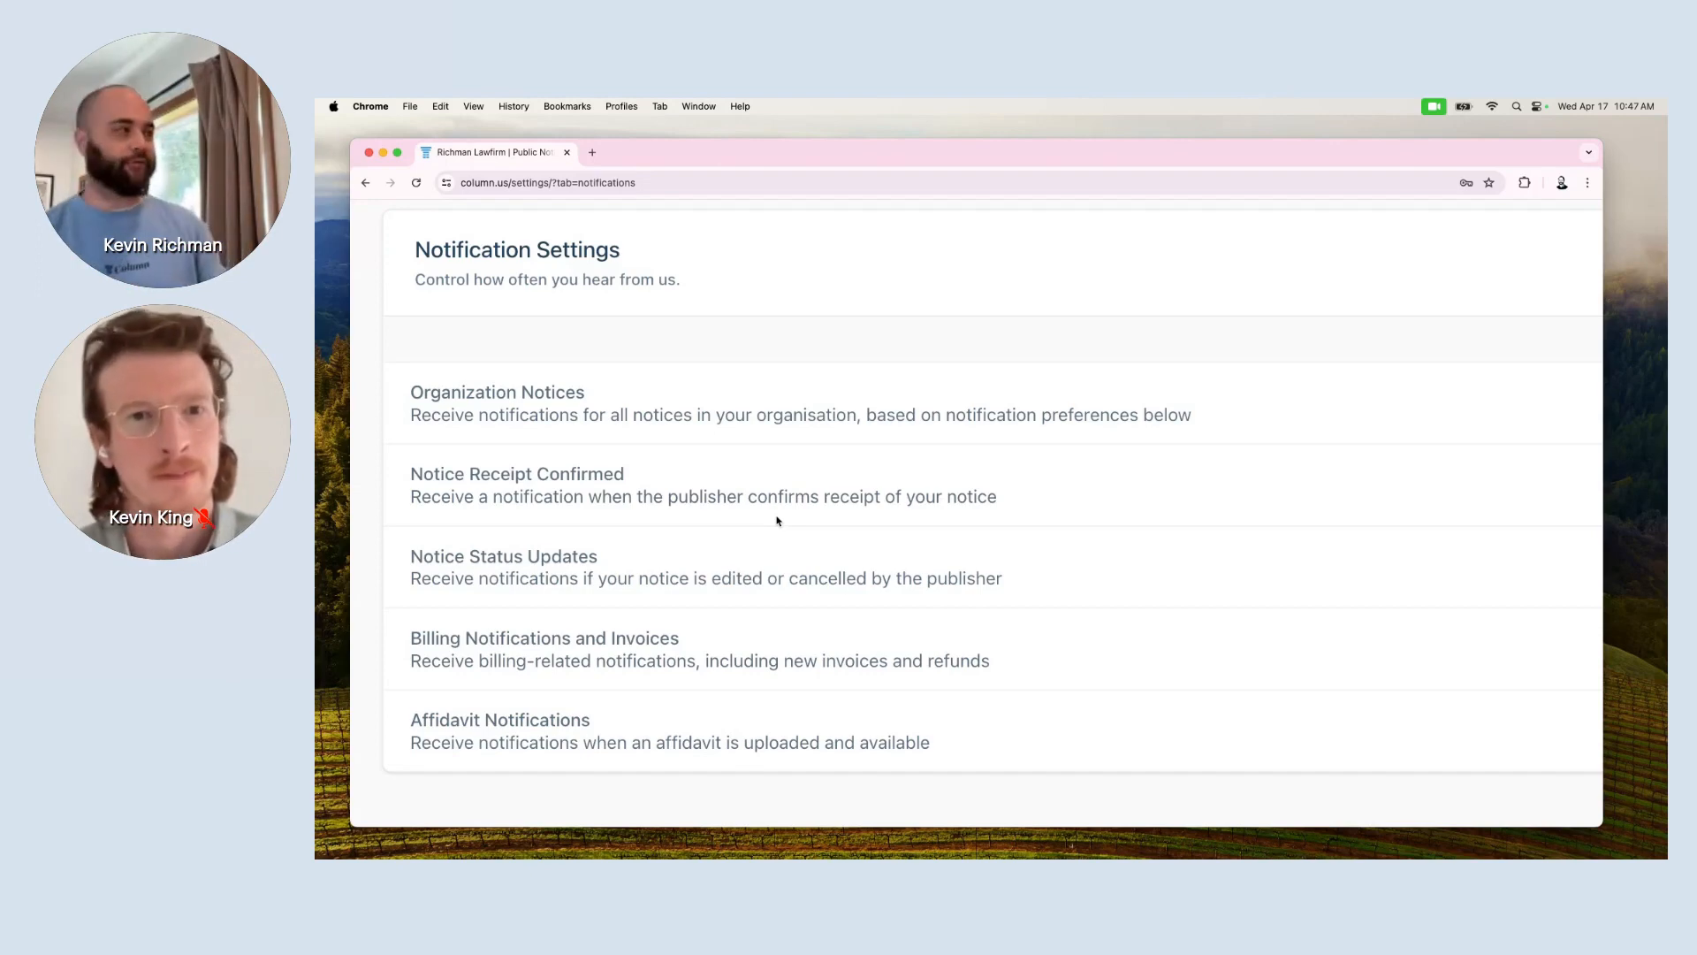
scroll(778, 521, "down", 3)
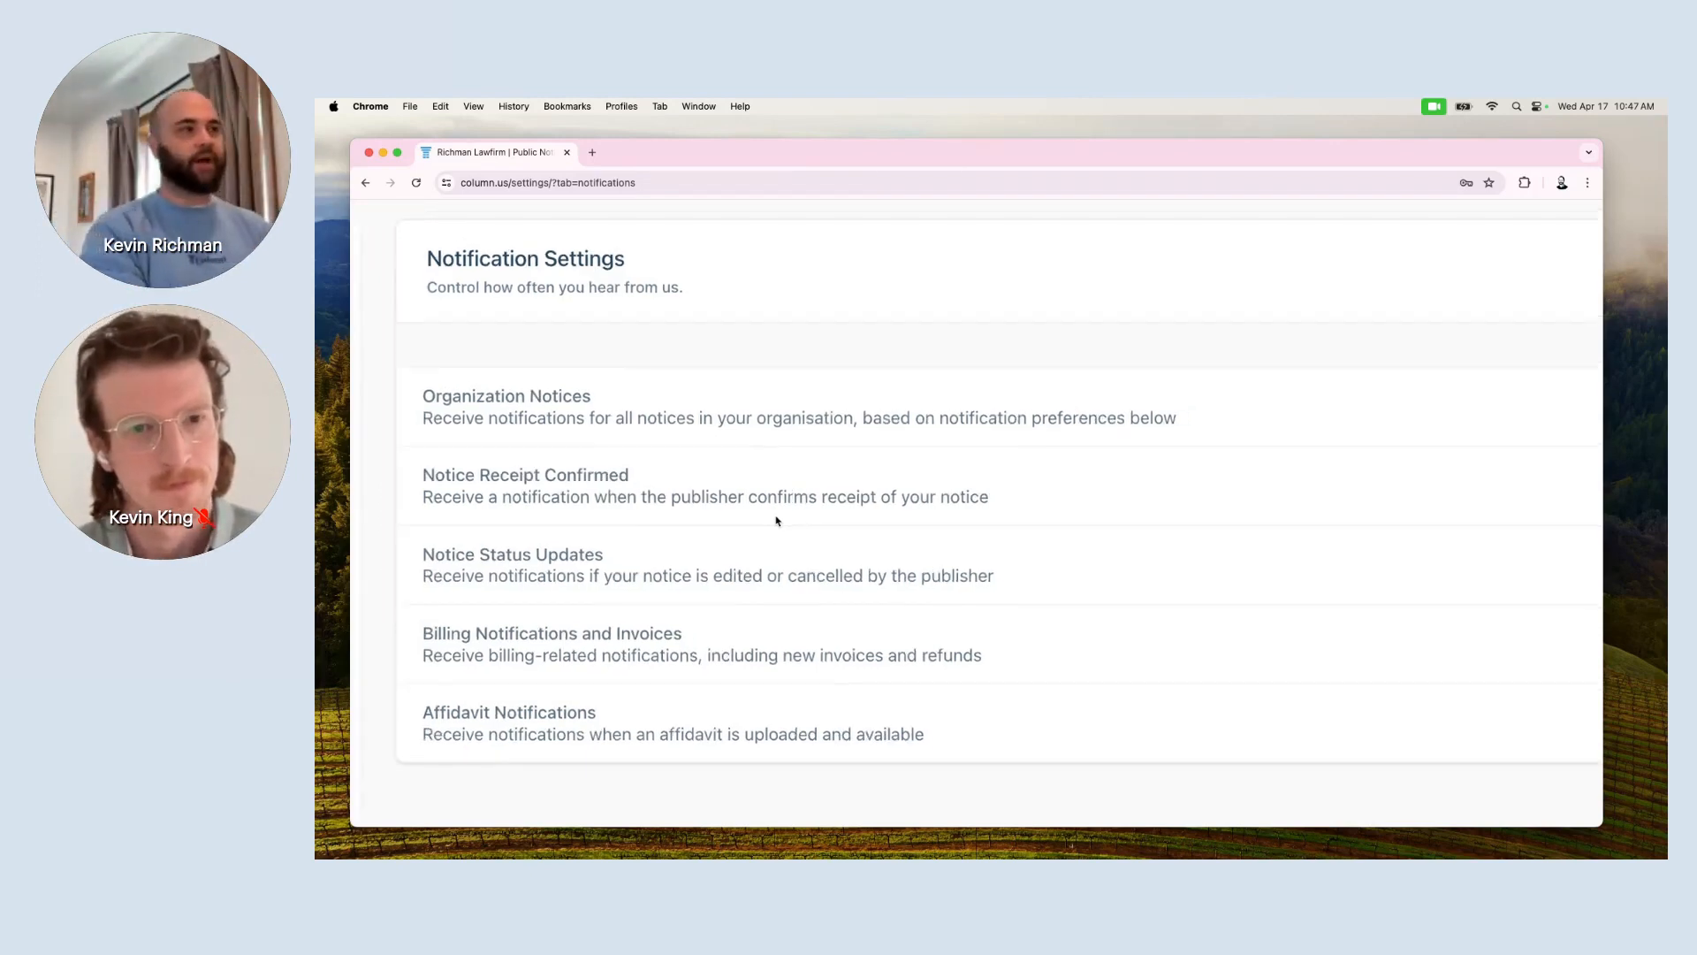
scroll(777, 521, "right", 3)
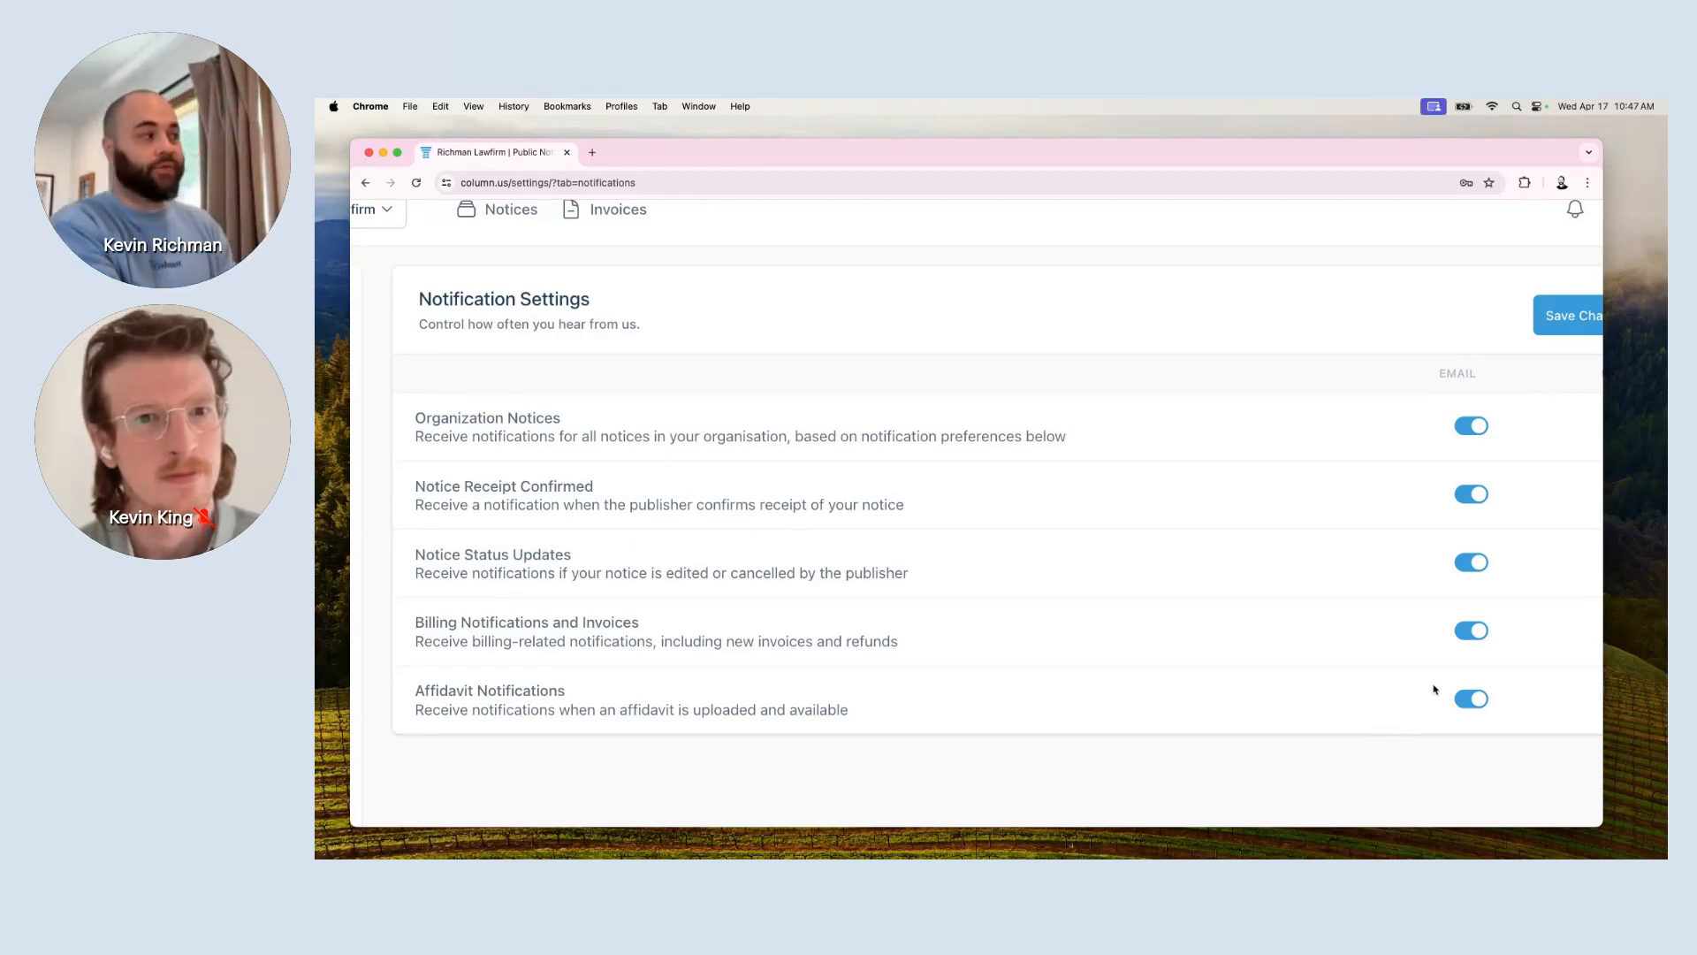
left_click(1472, 497)
left_click(1473, 564)
left_click(1475, 700)
scroll(1474, 703, "right", 2)
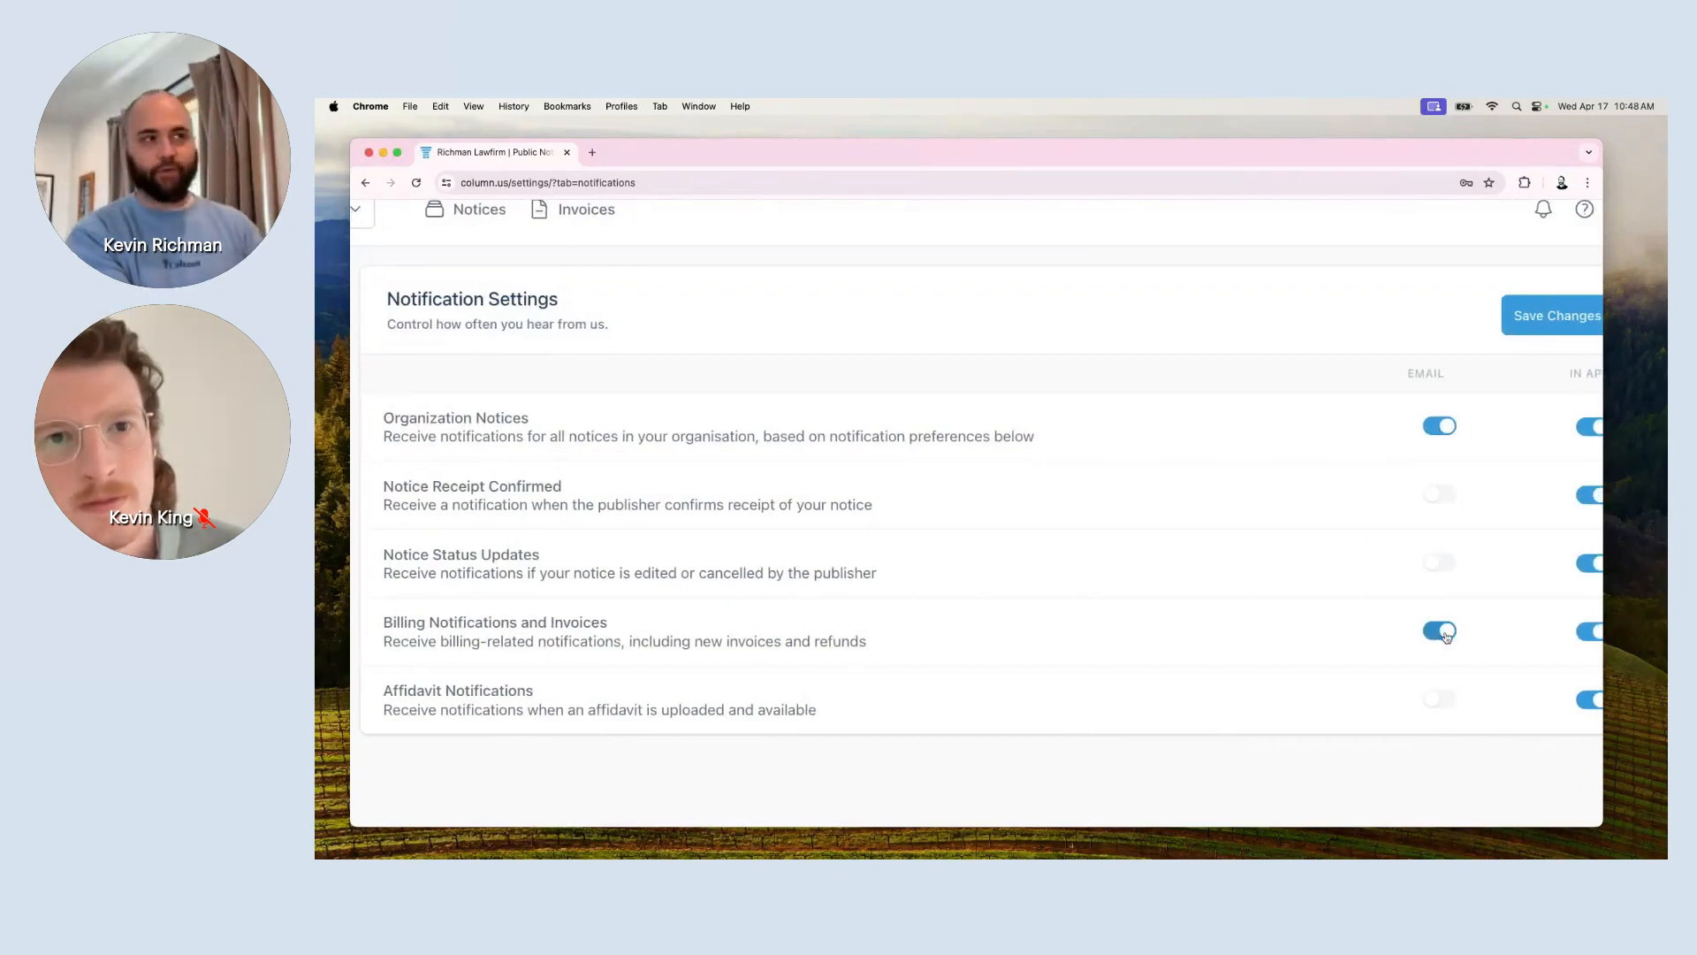
scroll(1447, 634, "right", 3)
scroll(1543, 555, "up", 1)
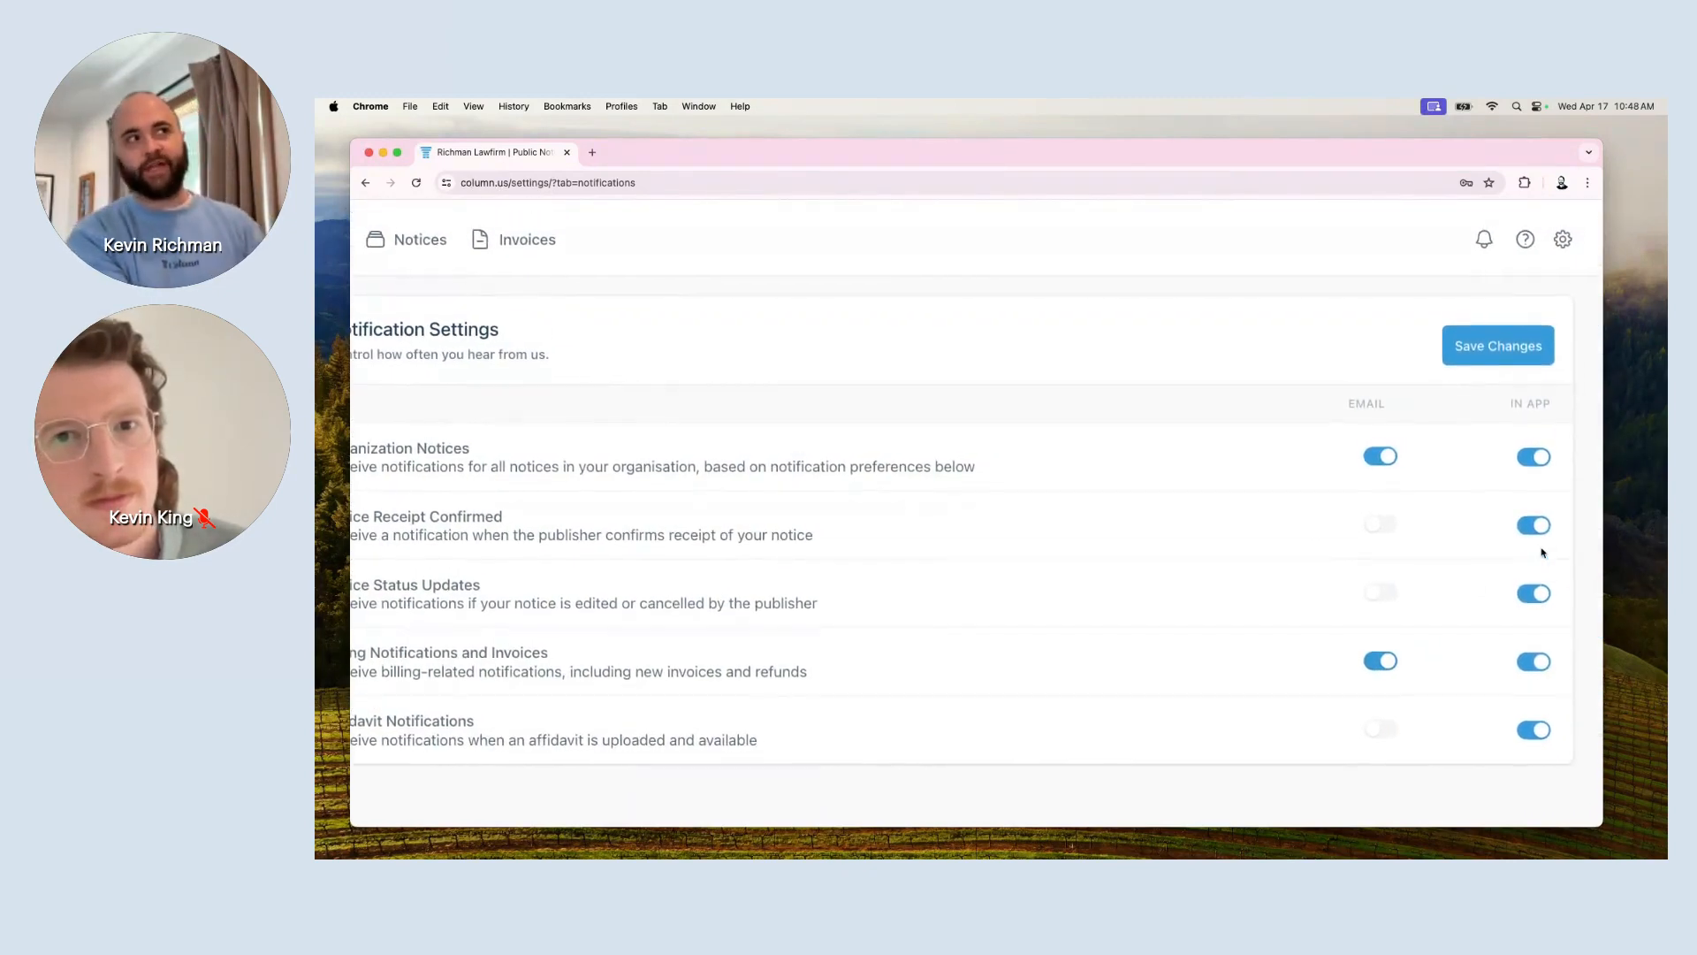
left_click(1487, 239)
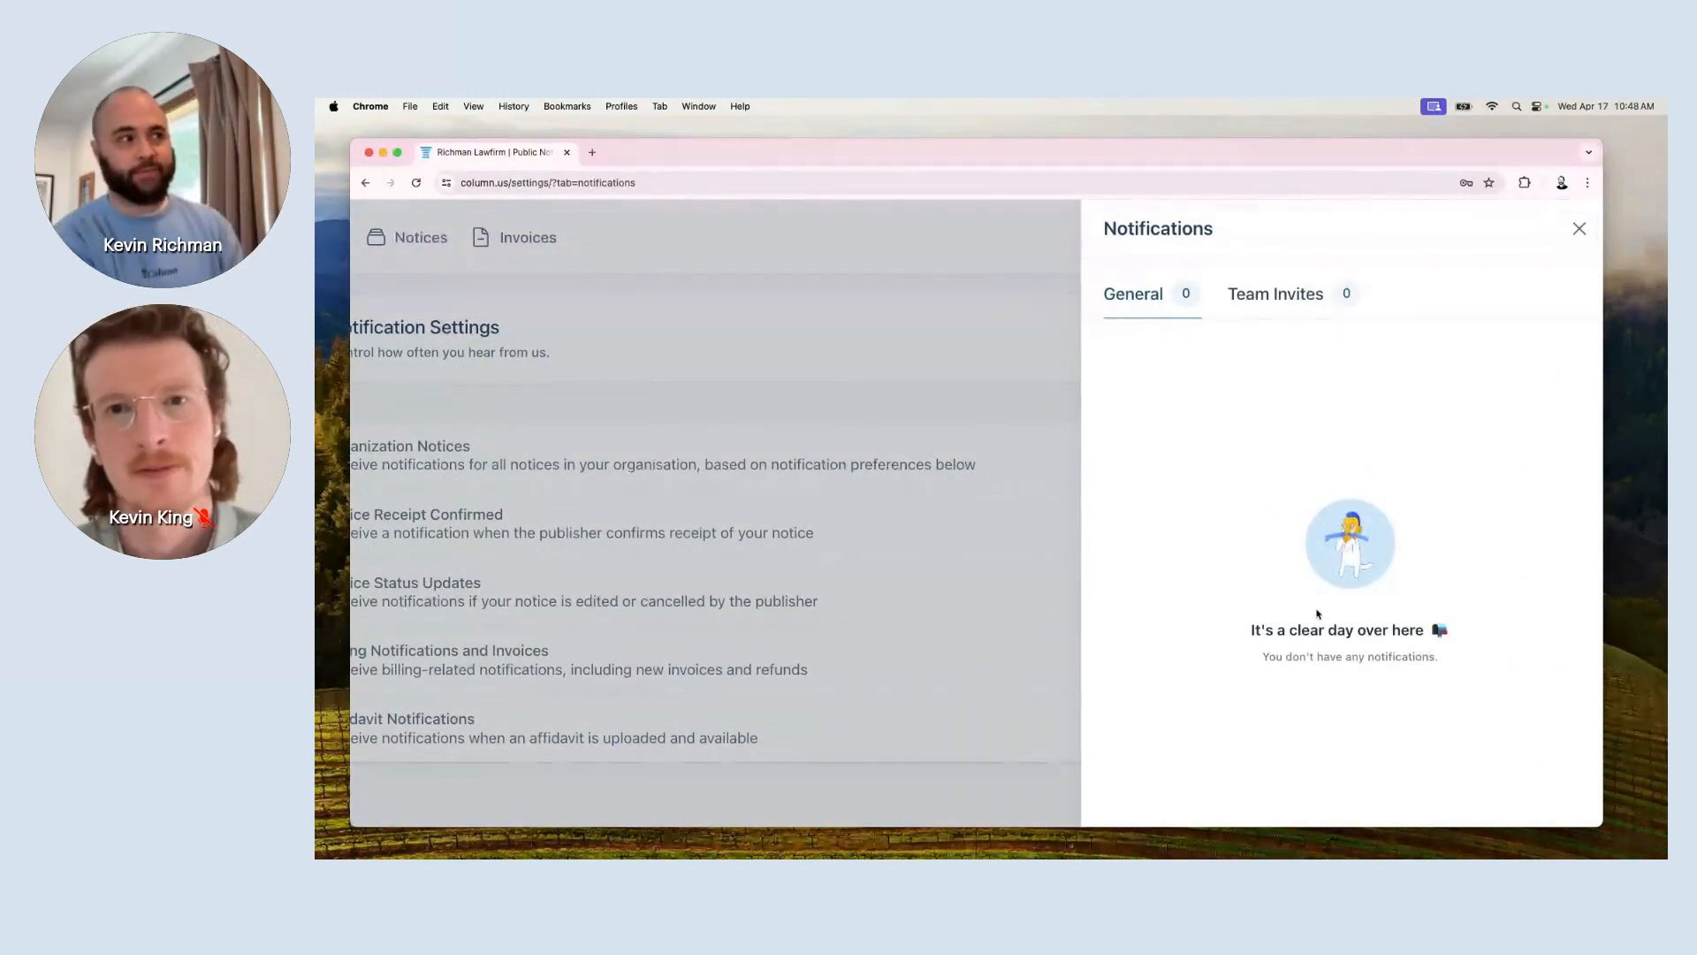
left_click(1579, 230)
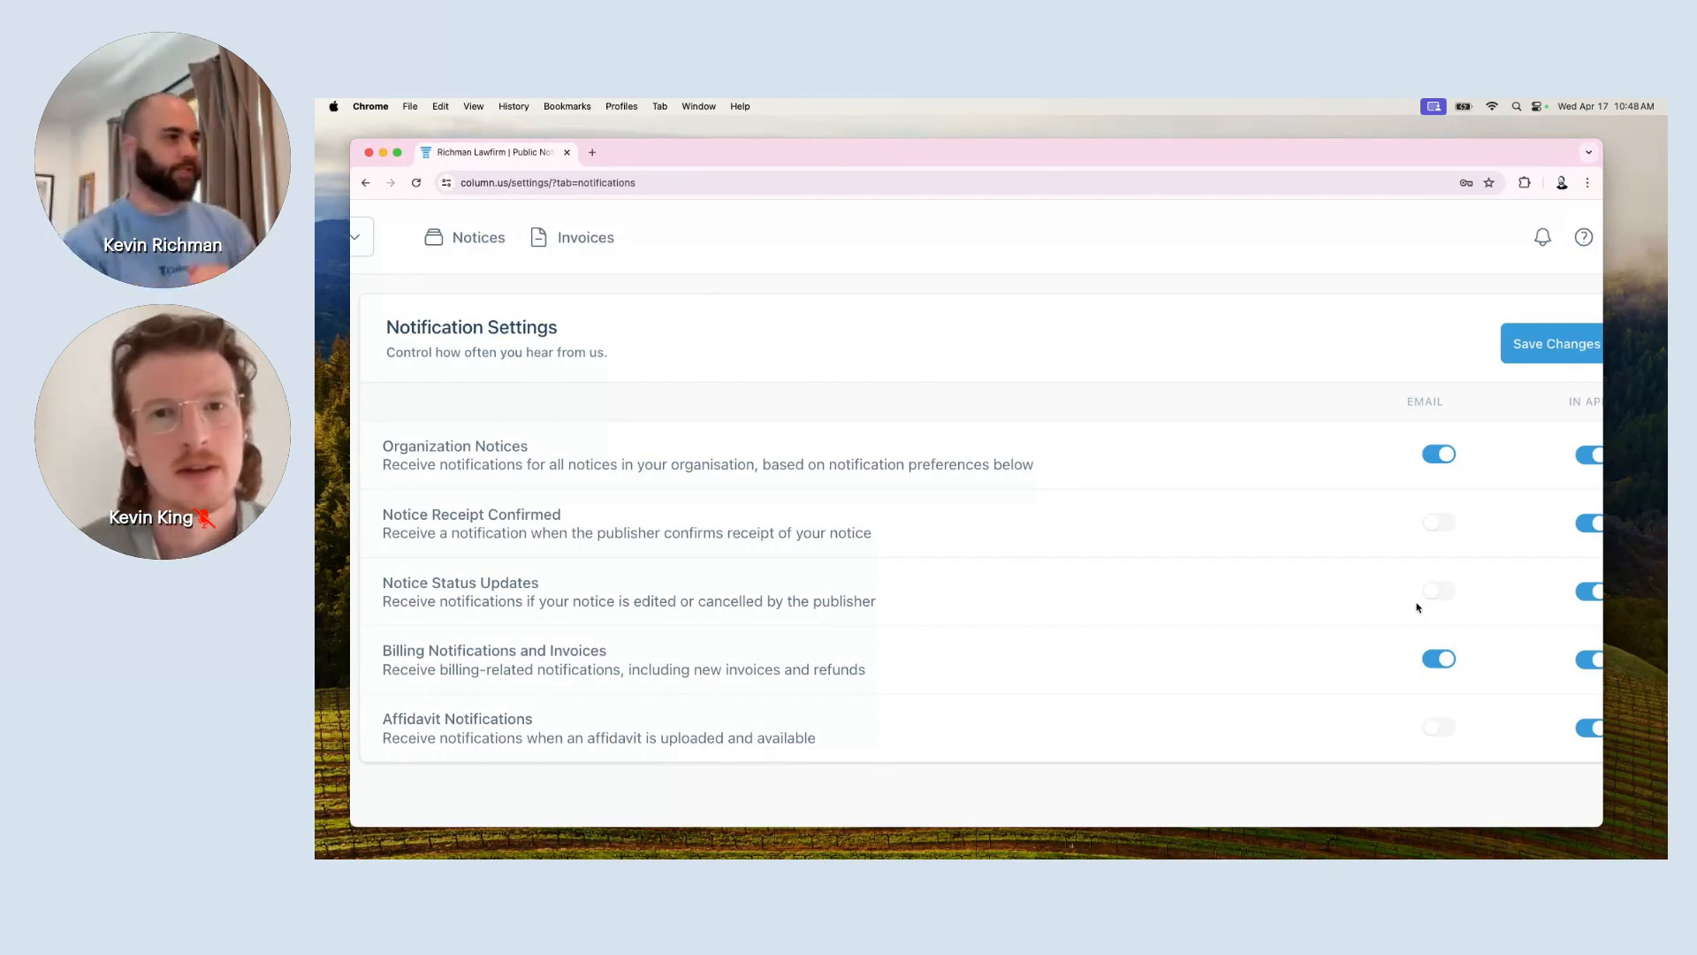
Save changes, then turn email back on for Notice Receipt Confirmed and Notice Status Updates.
left_click(1533, 357)
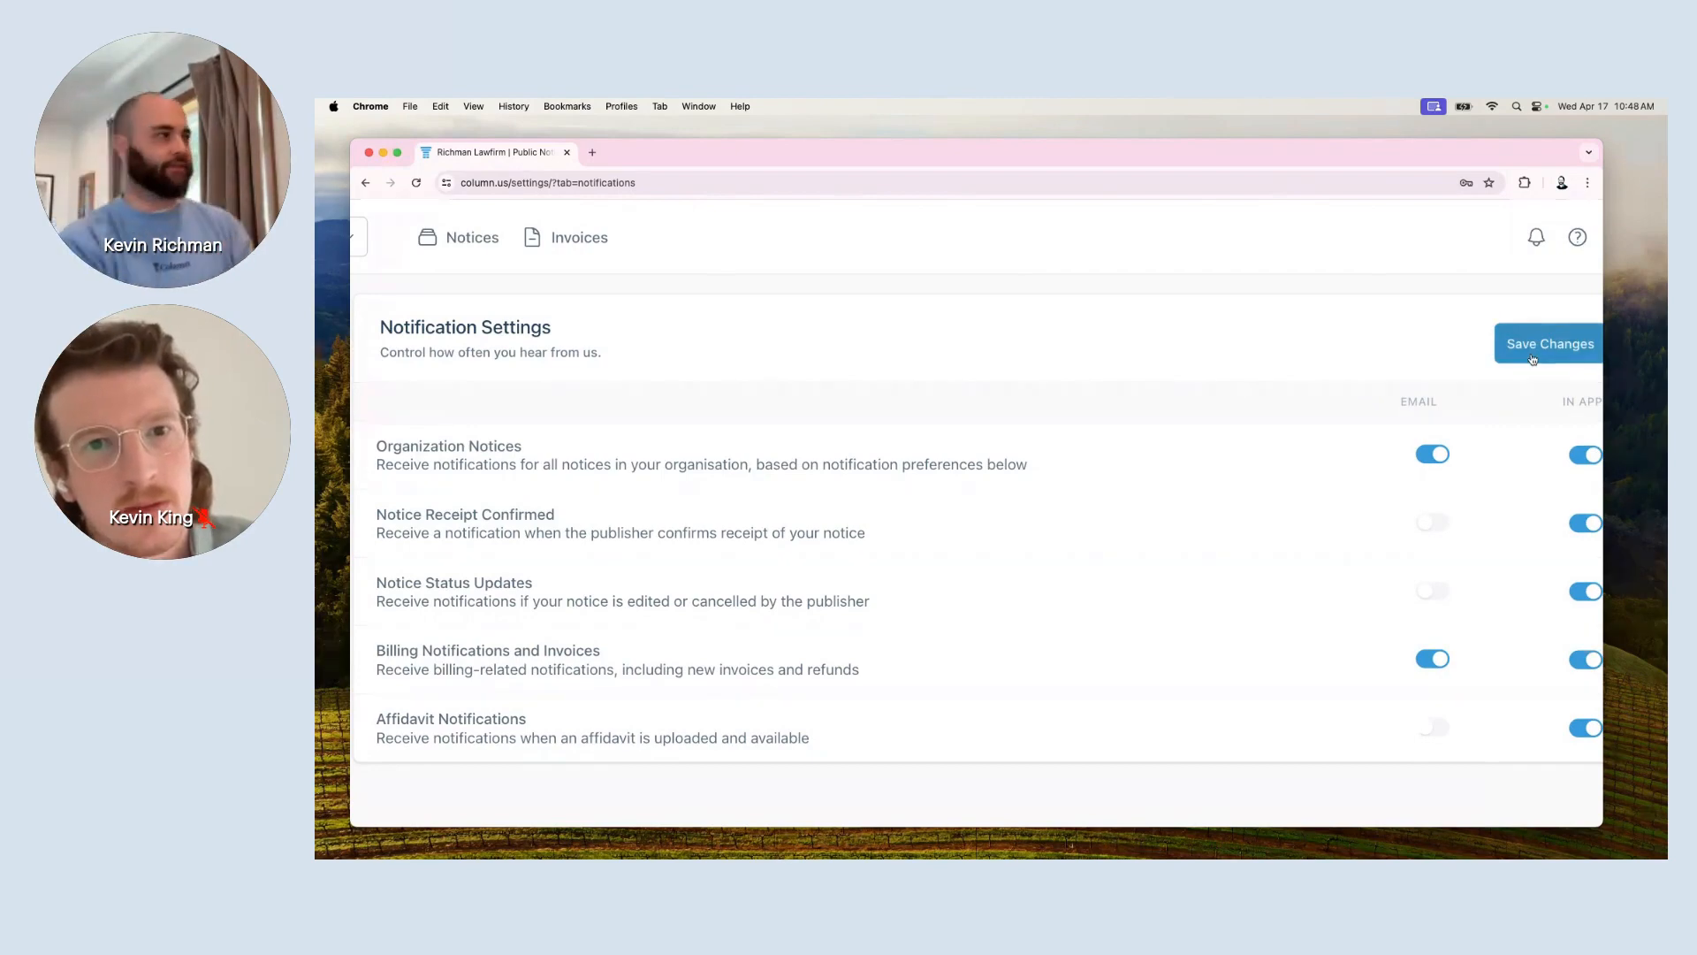
left_click(1439, 527)
left_click(1434, 590)
Toggle Affidavit Notifications email on and back off, leaving it disabled.
left_click(1440, 724)
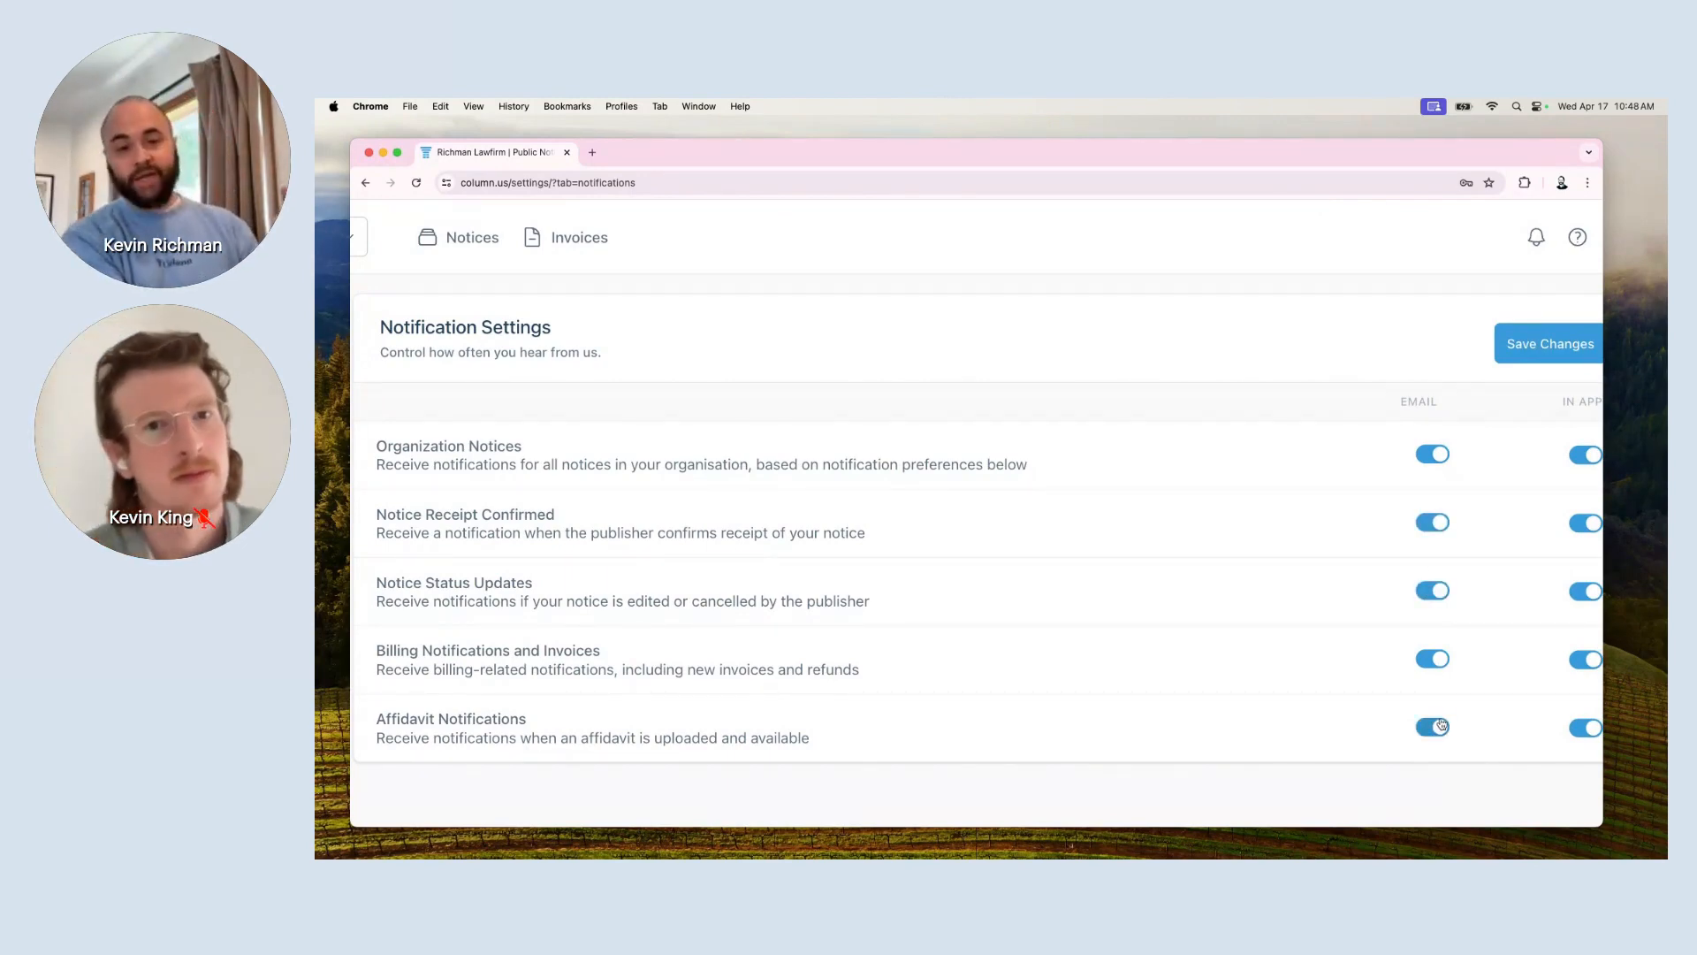
left_click(1440, 724)
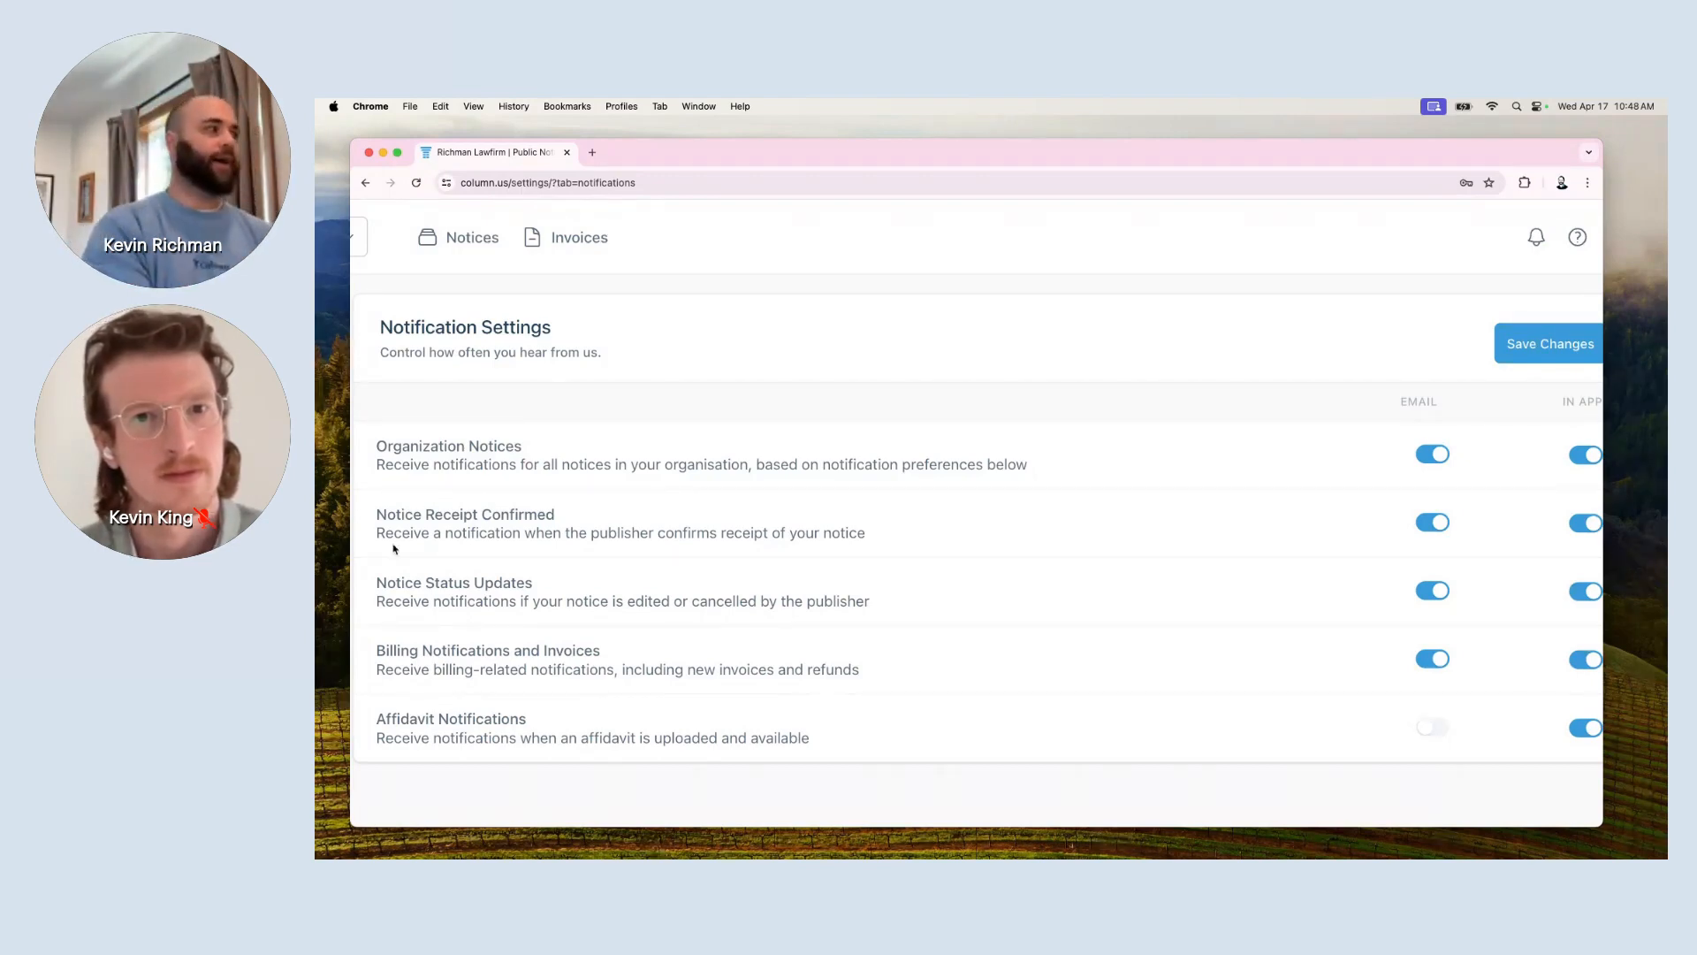
scroll(452, 458, "up", 3)
scroll(463, 460, "left", 1)
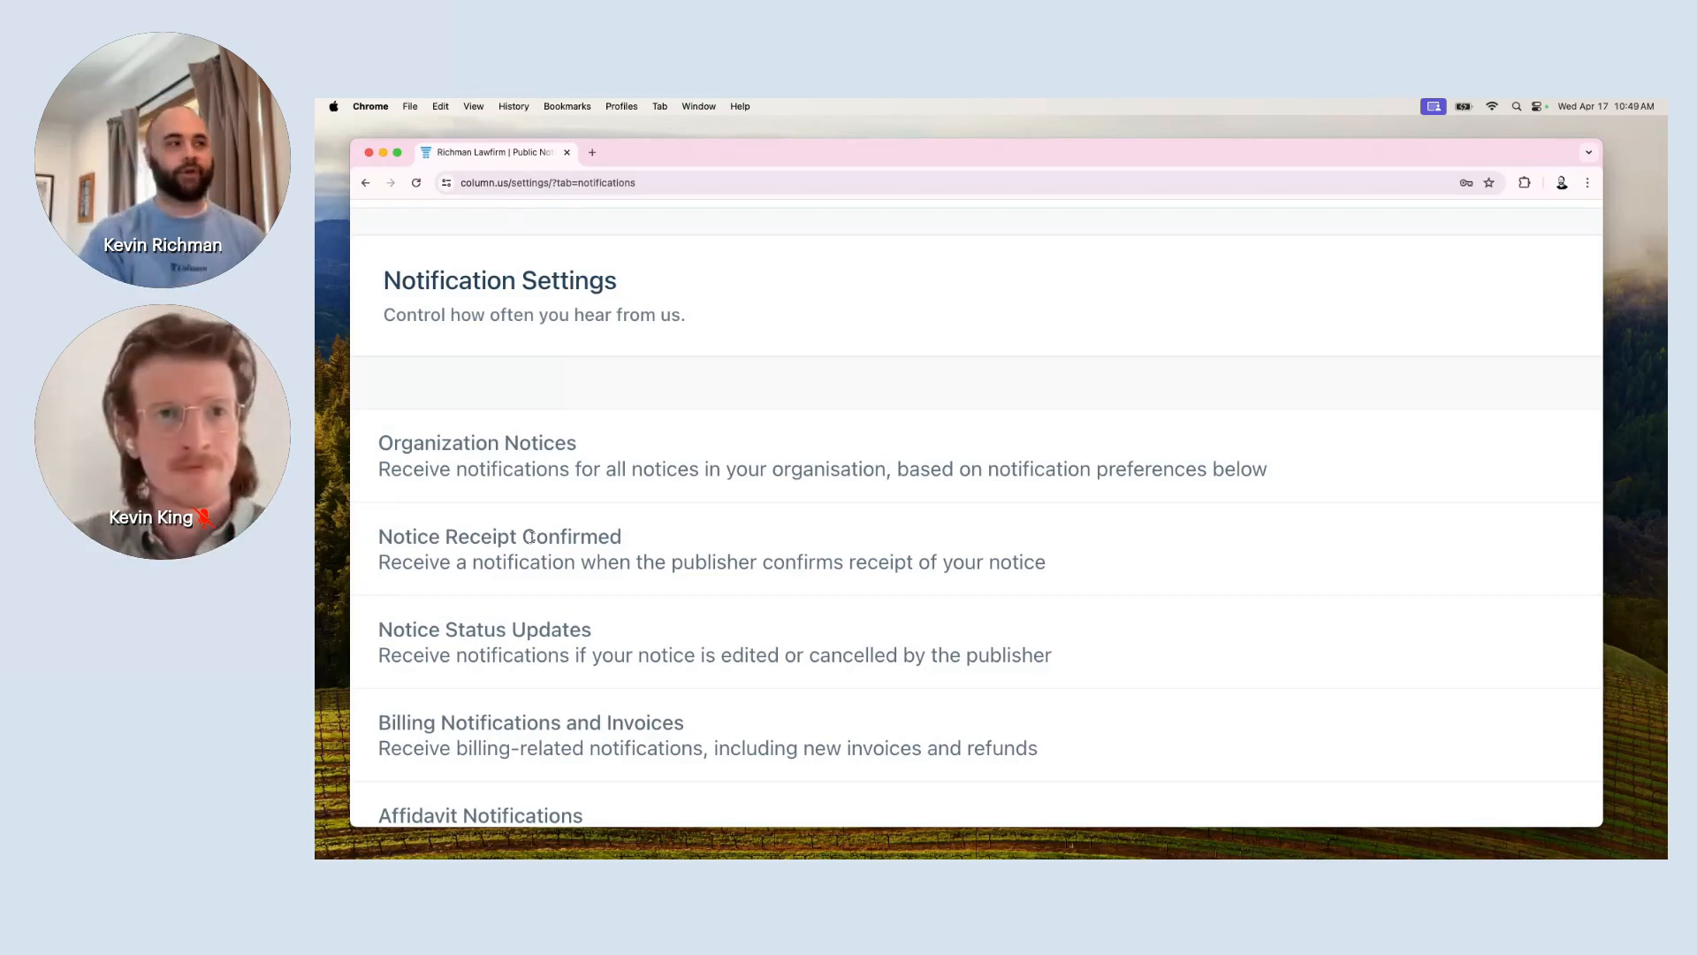
scroll(1015, 534, "right", 5)
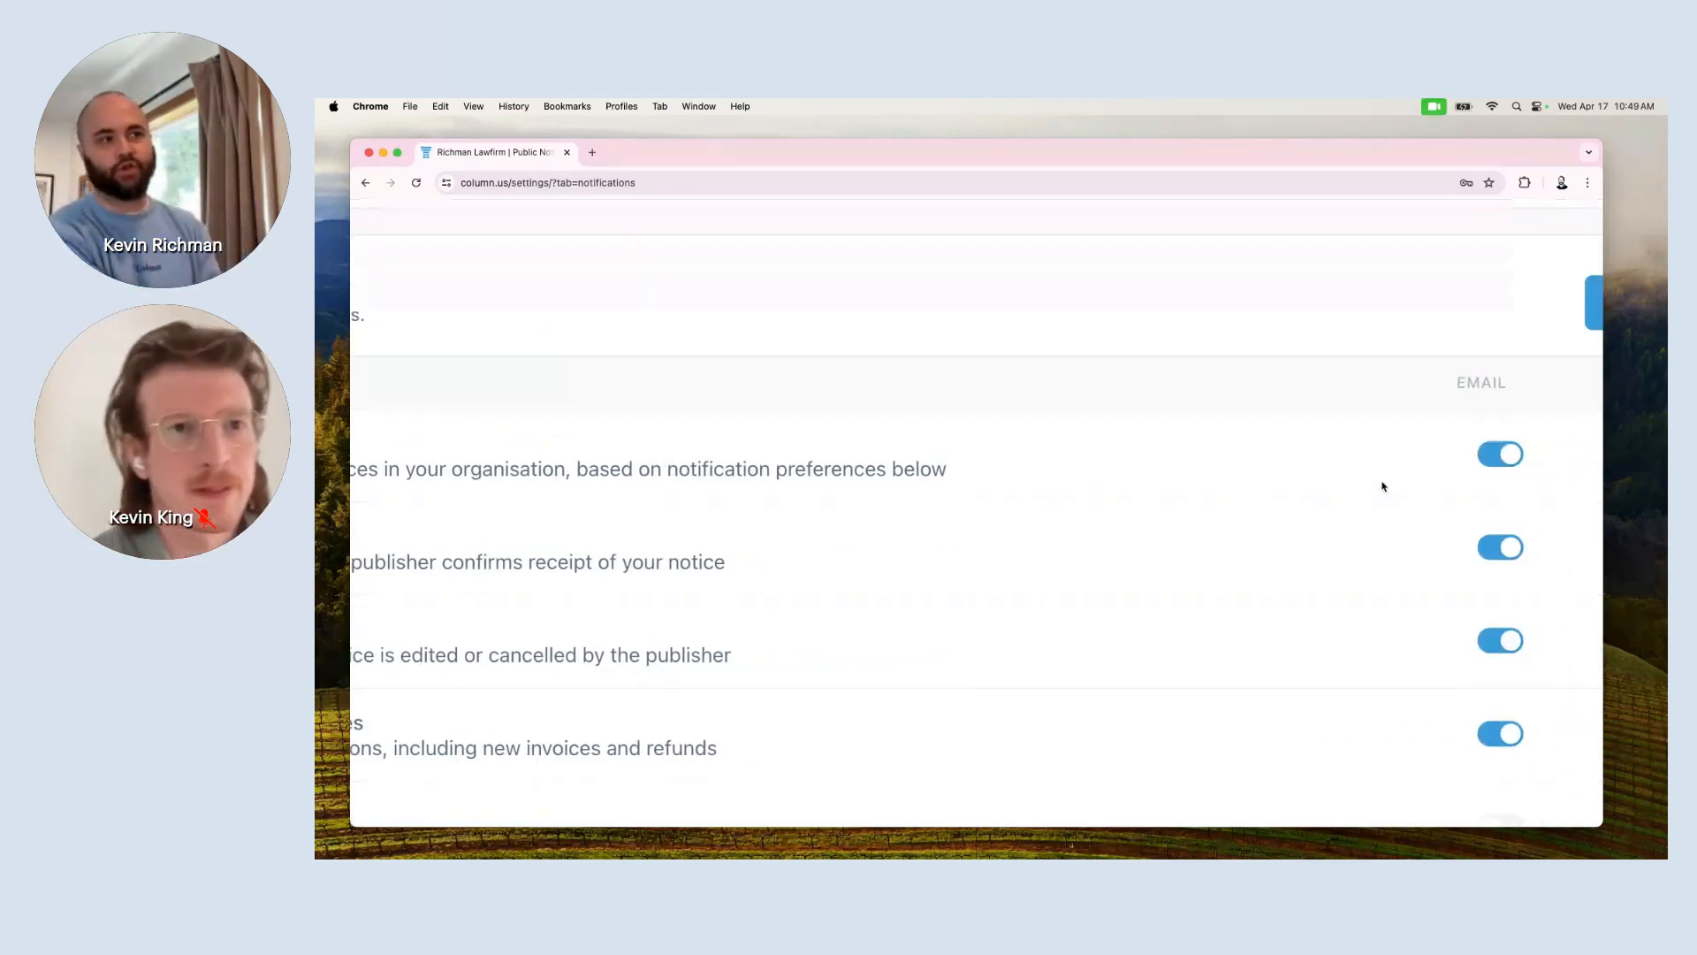
scroll(1383, 486, "down", 5)
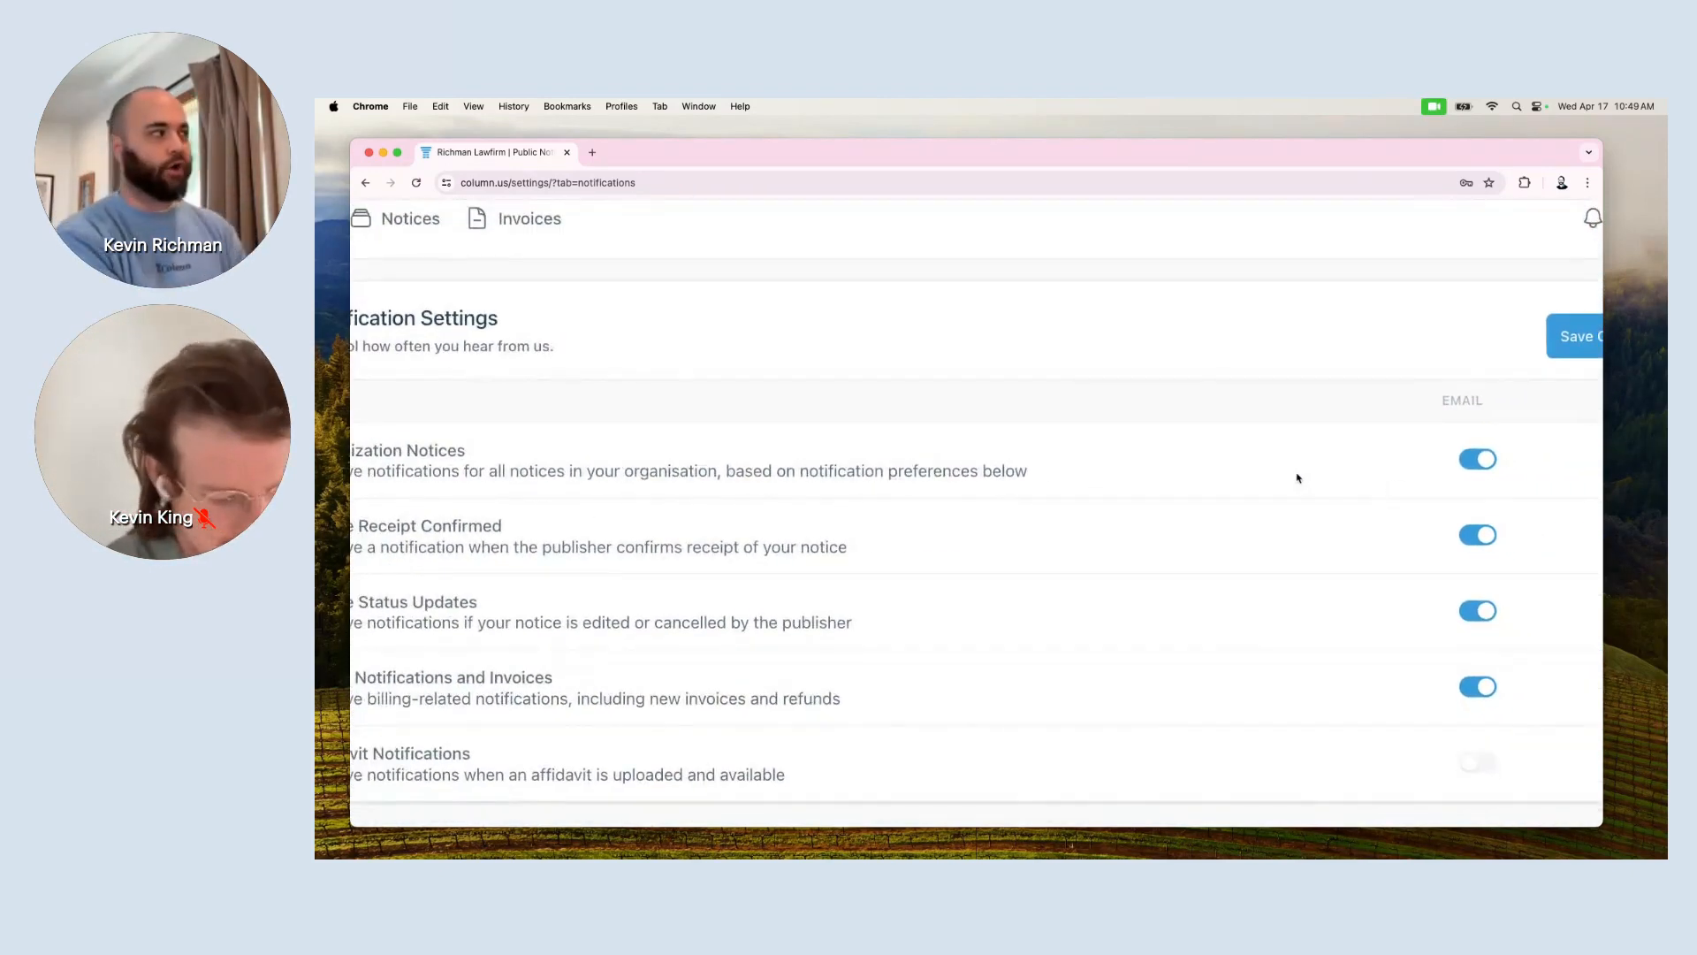
scroll(1298, 478, "down", 3)
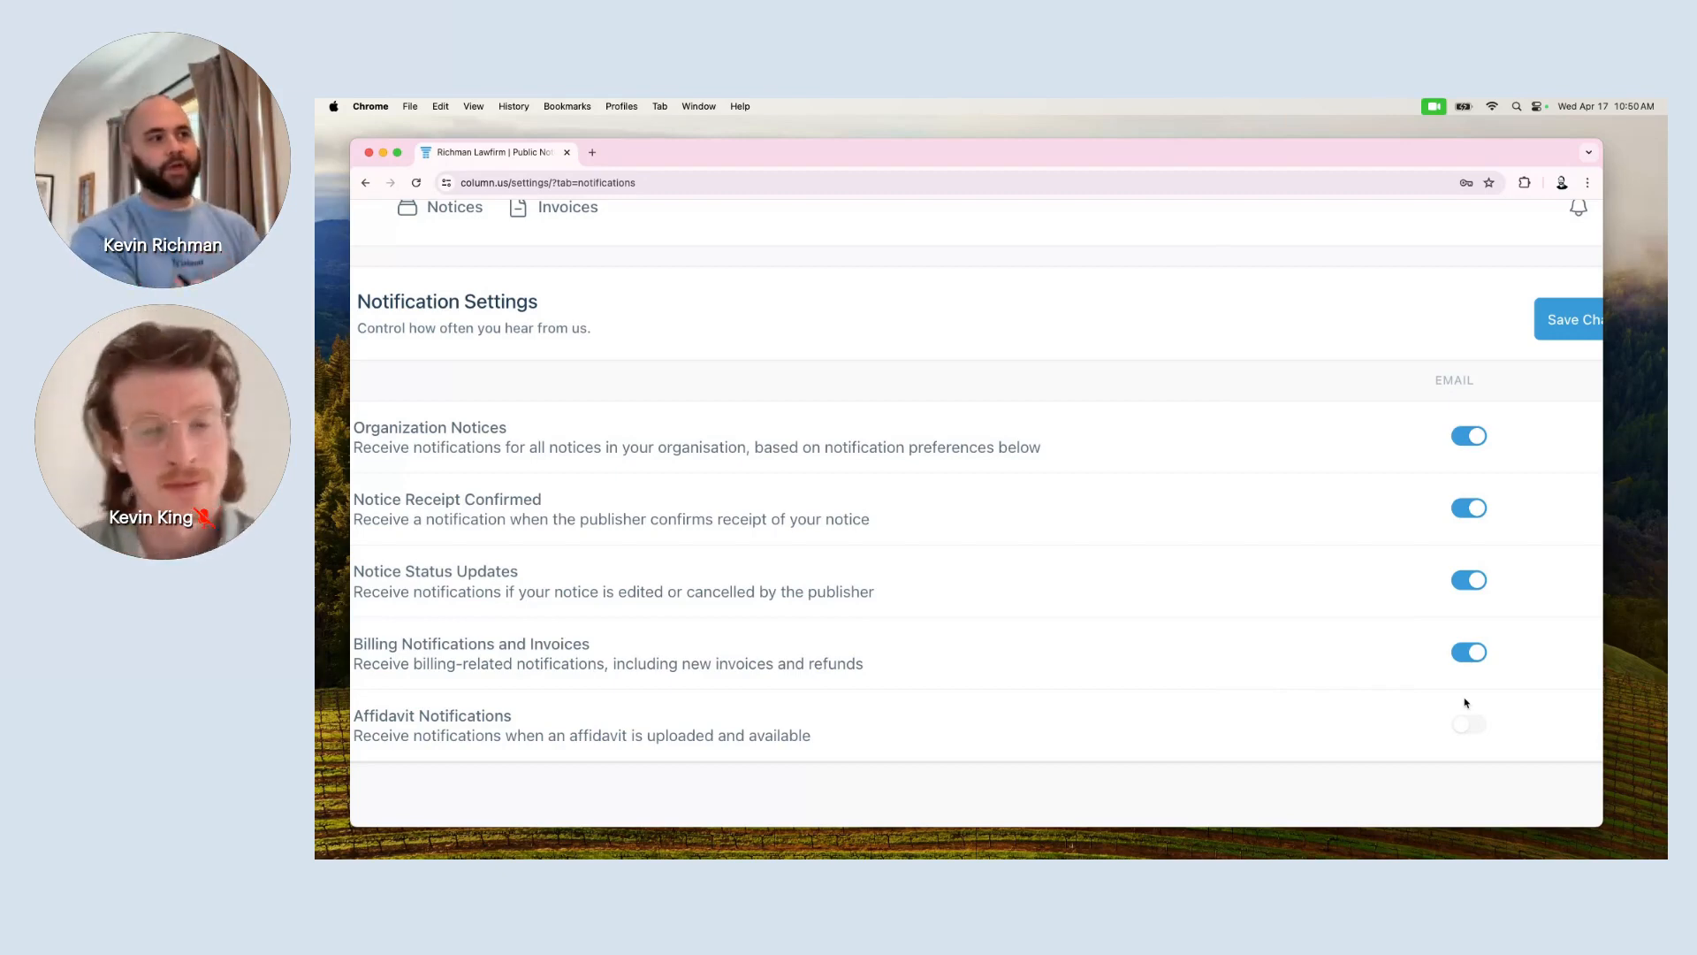
Disable Organization Notices email, keeping in-app alerts on, and save the notification settings.
left_click(1460, 438)
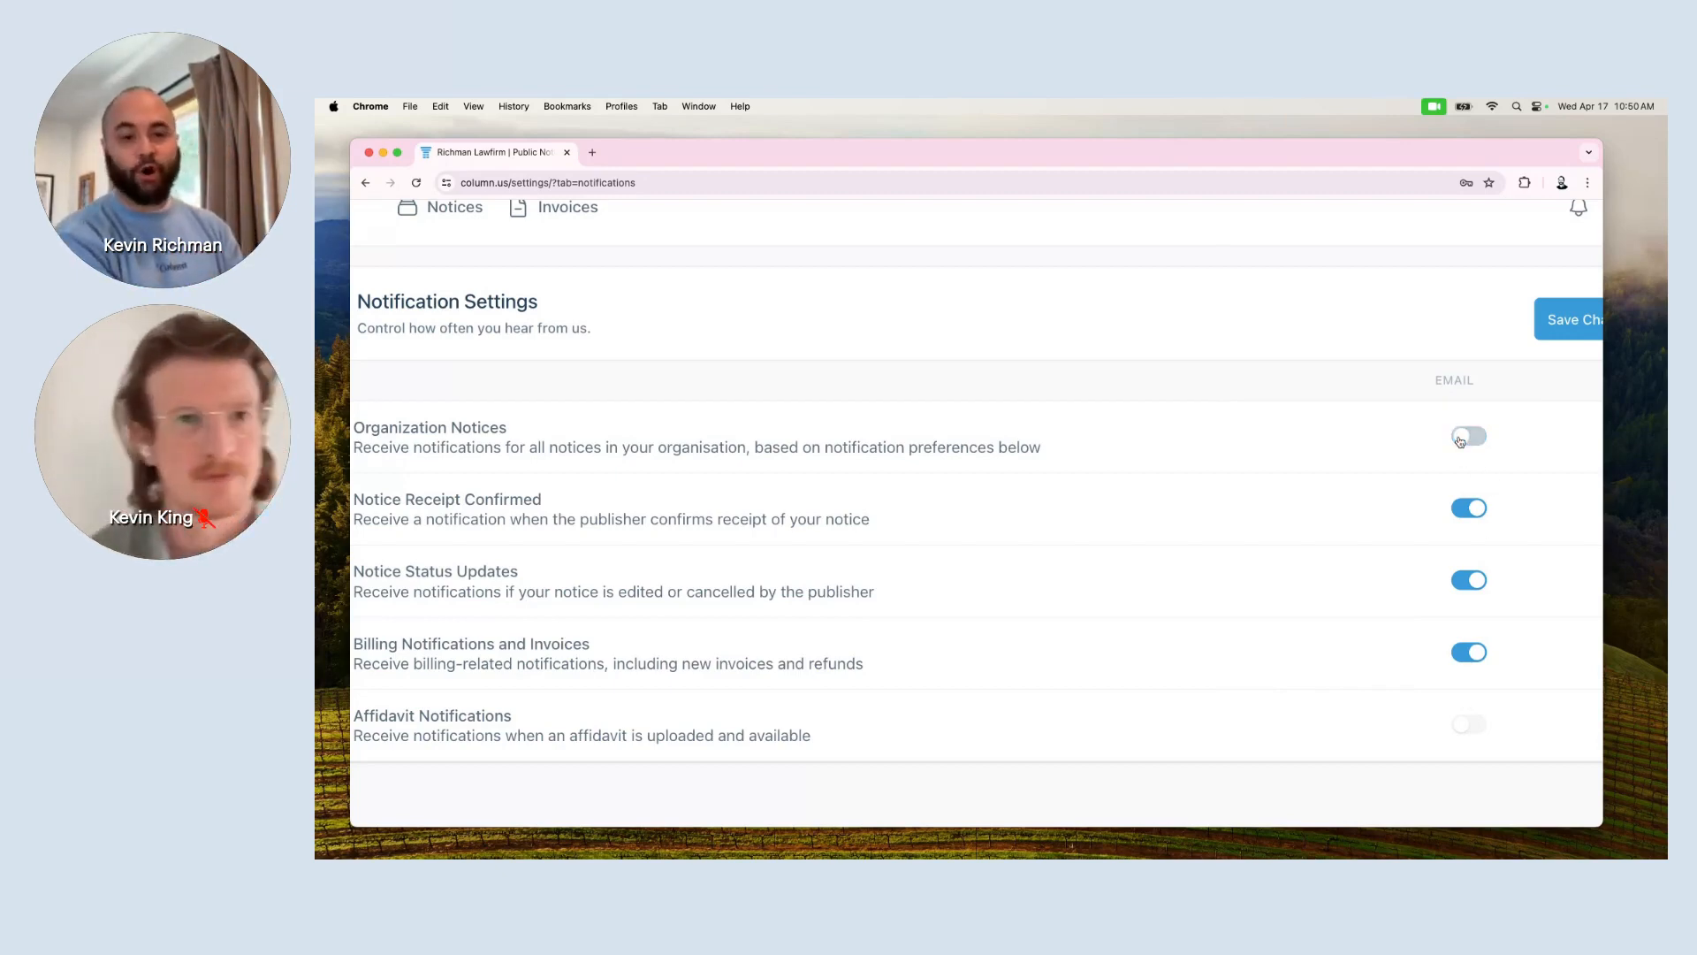
left_click(1568, 324)
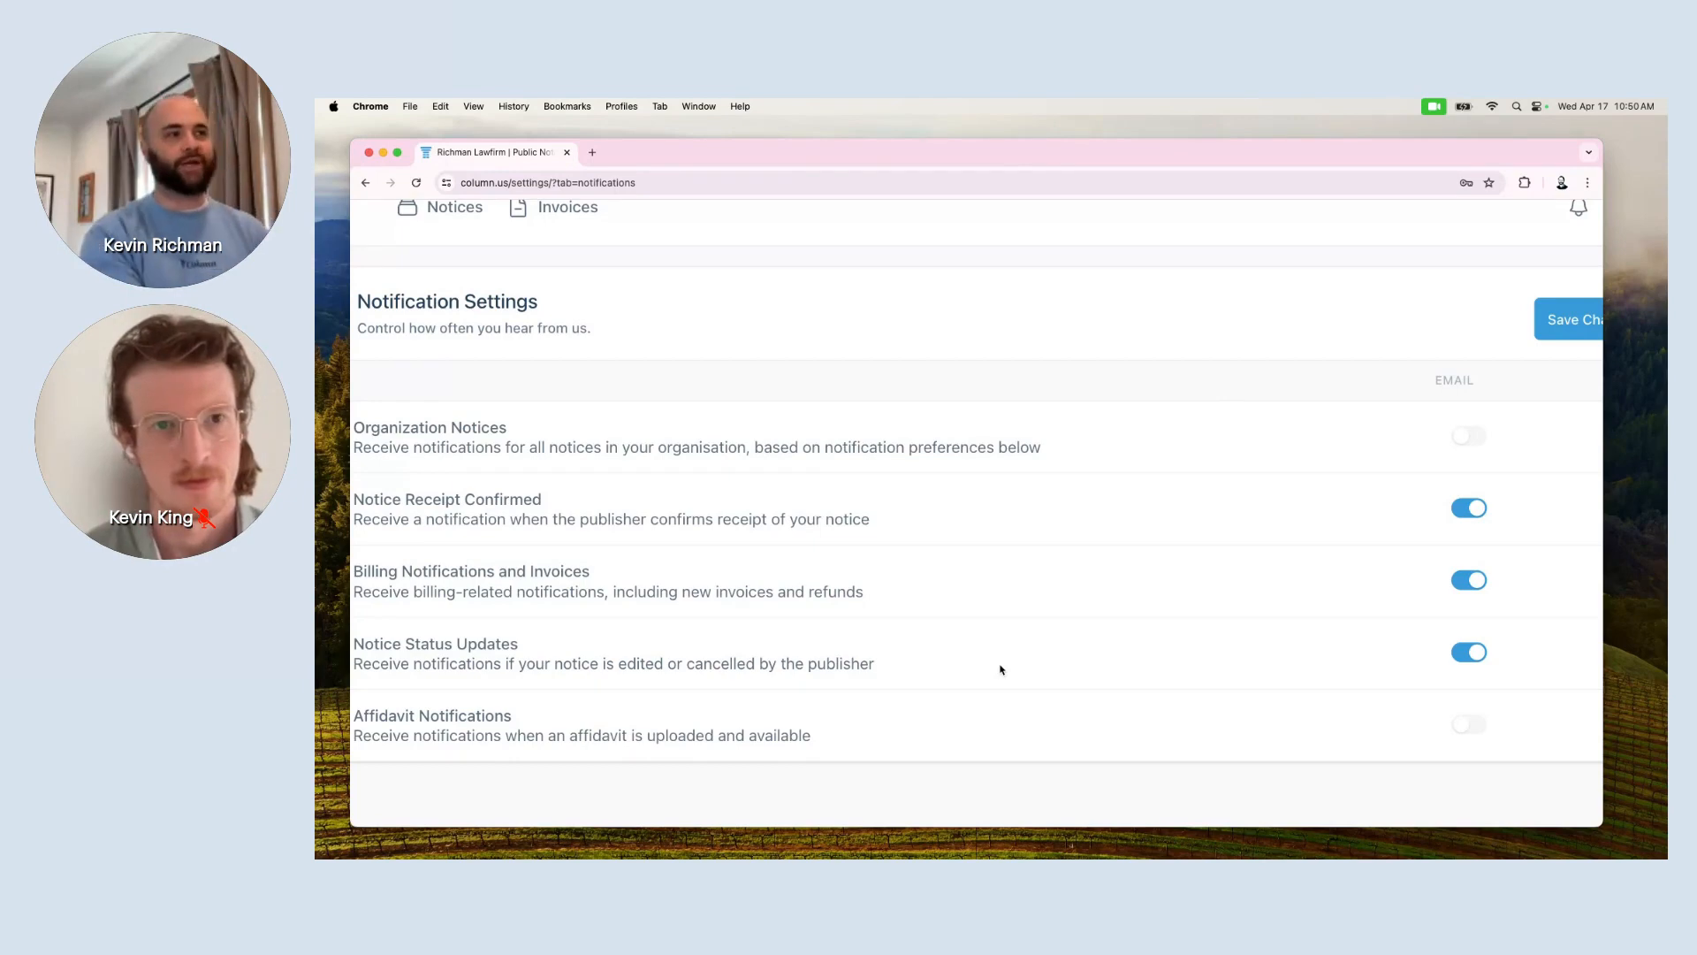
left_click(1473, 442)
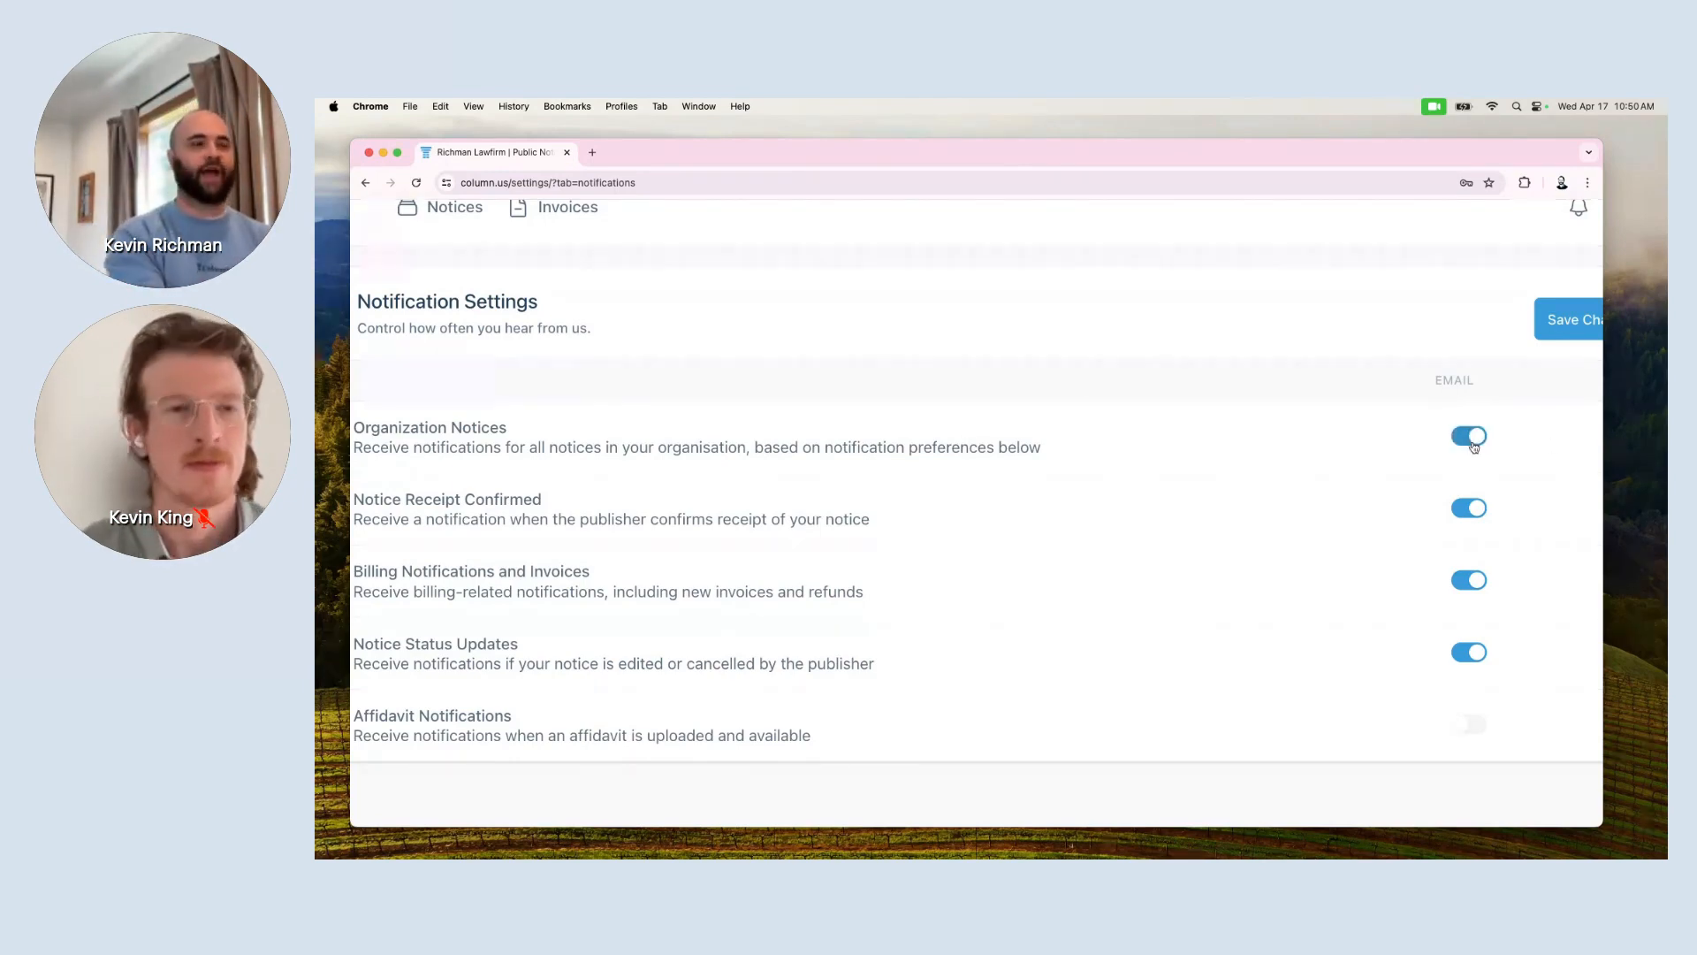
left_click(1475, 447)
scroll(1474, 447, "down", 5)
left_click(1527, 310)
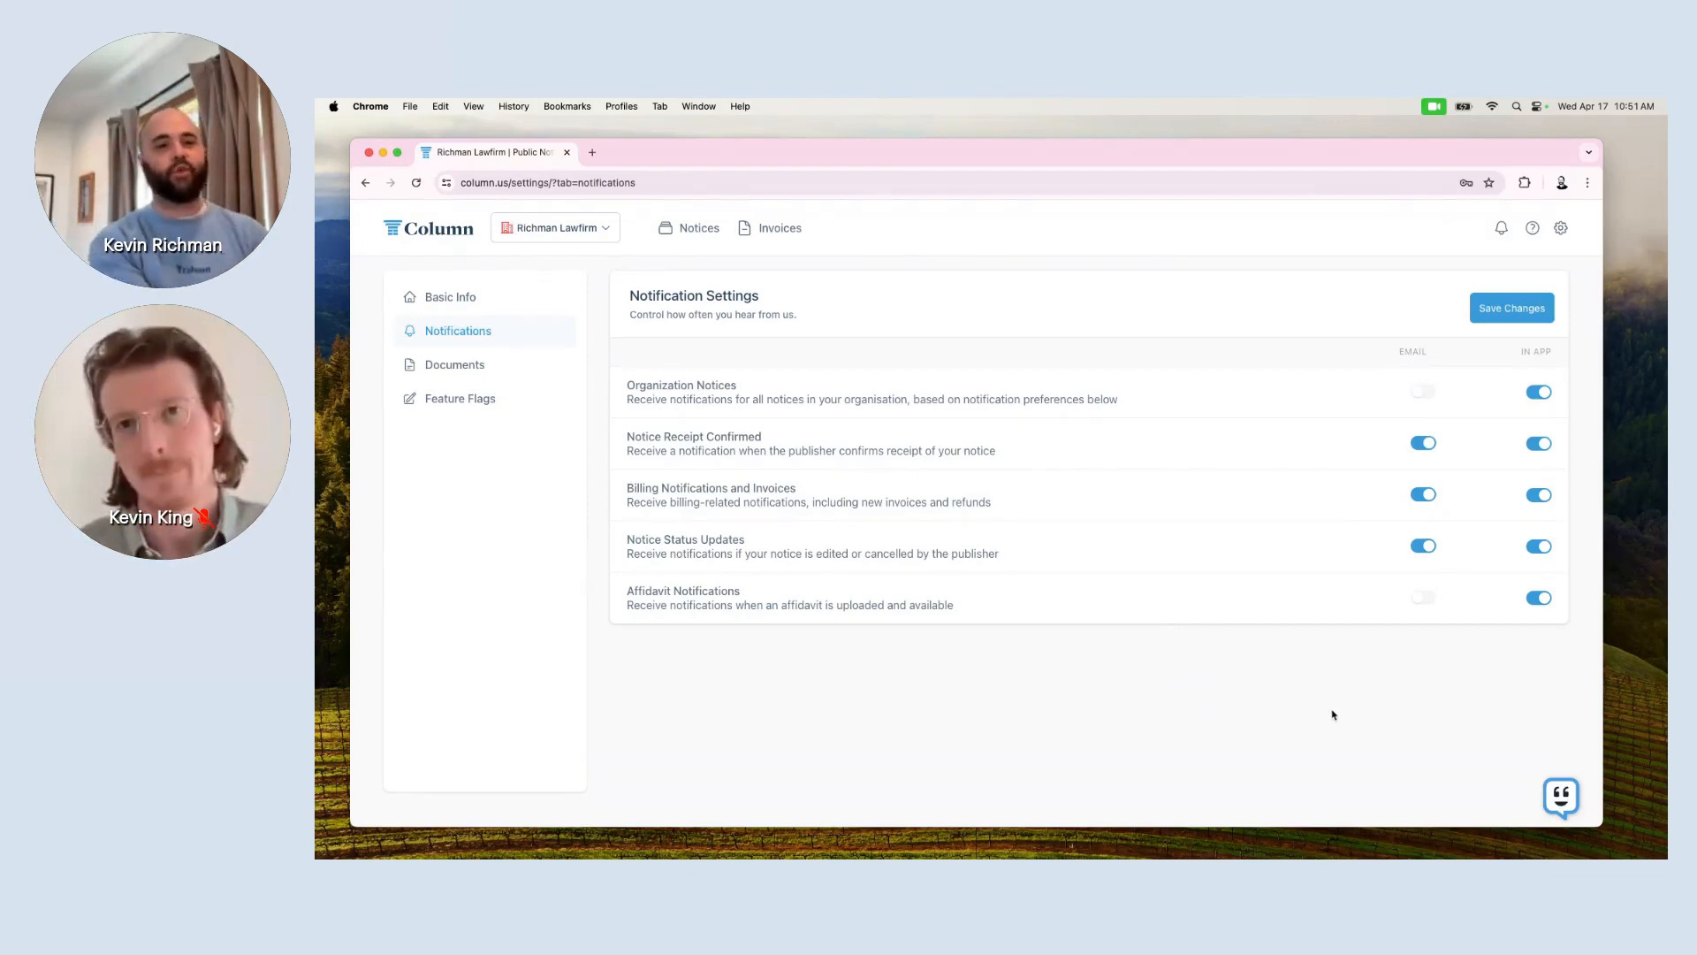
scroll(1438, 762, "up", 3)
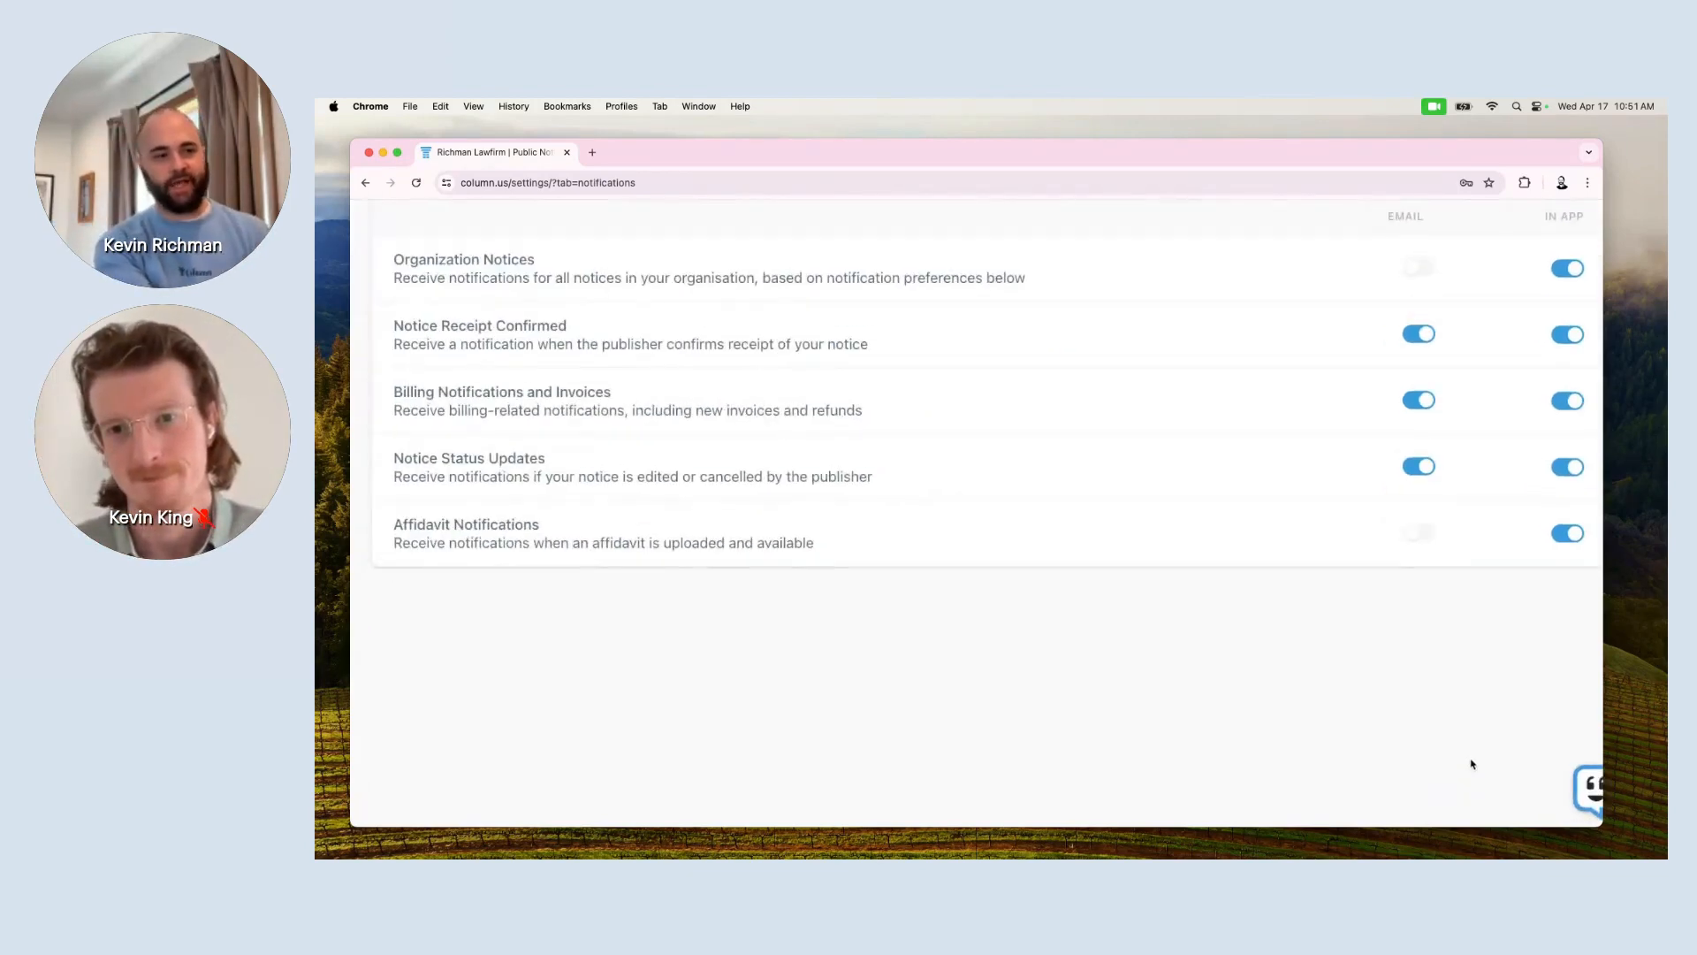
scroll(1470, 761, "right", 2)
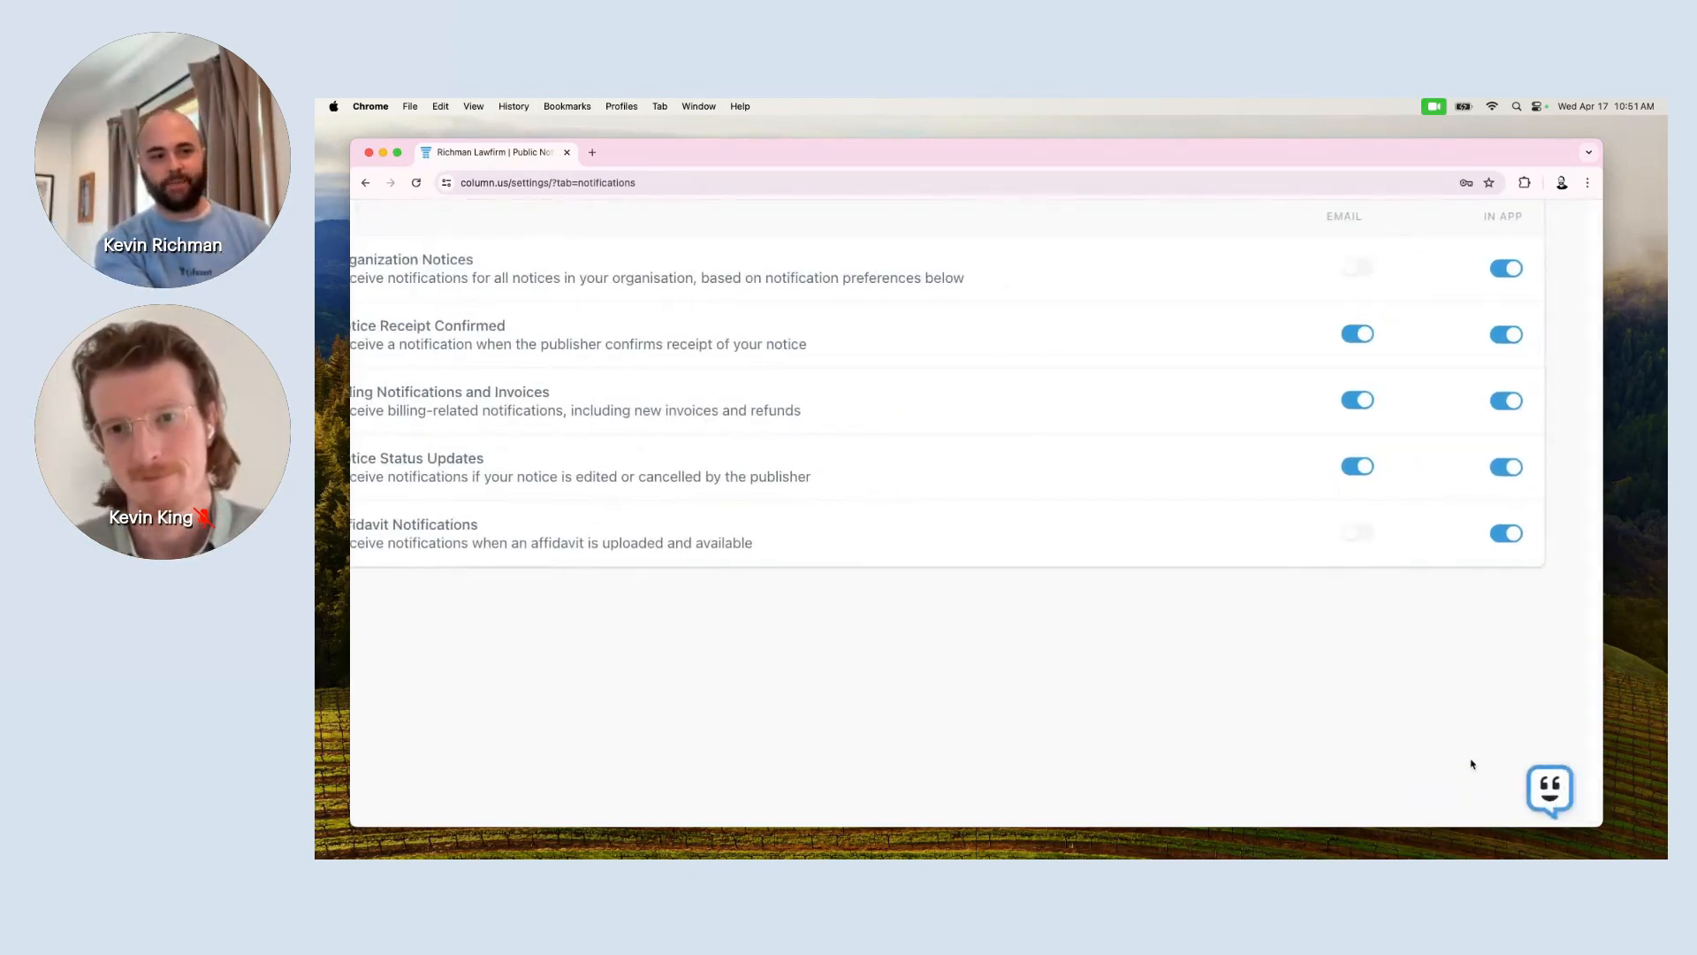
left_click(1555, 794)
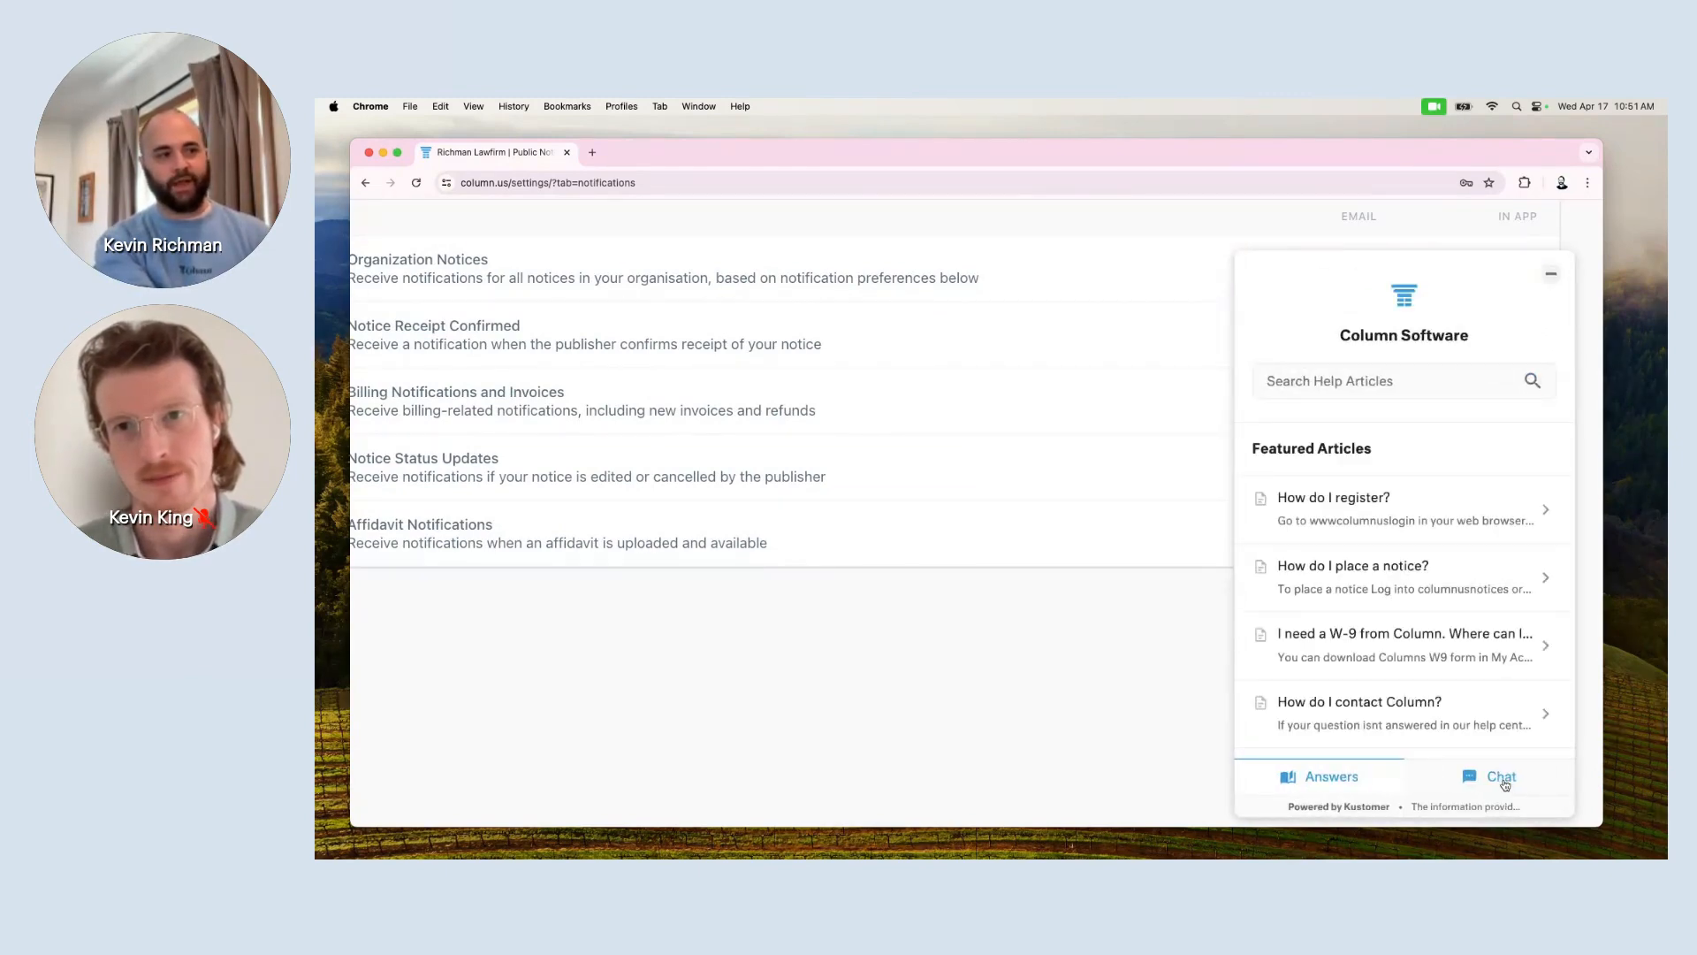
scroll(1432, 697, "down", 2)
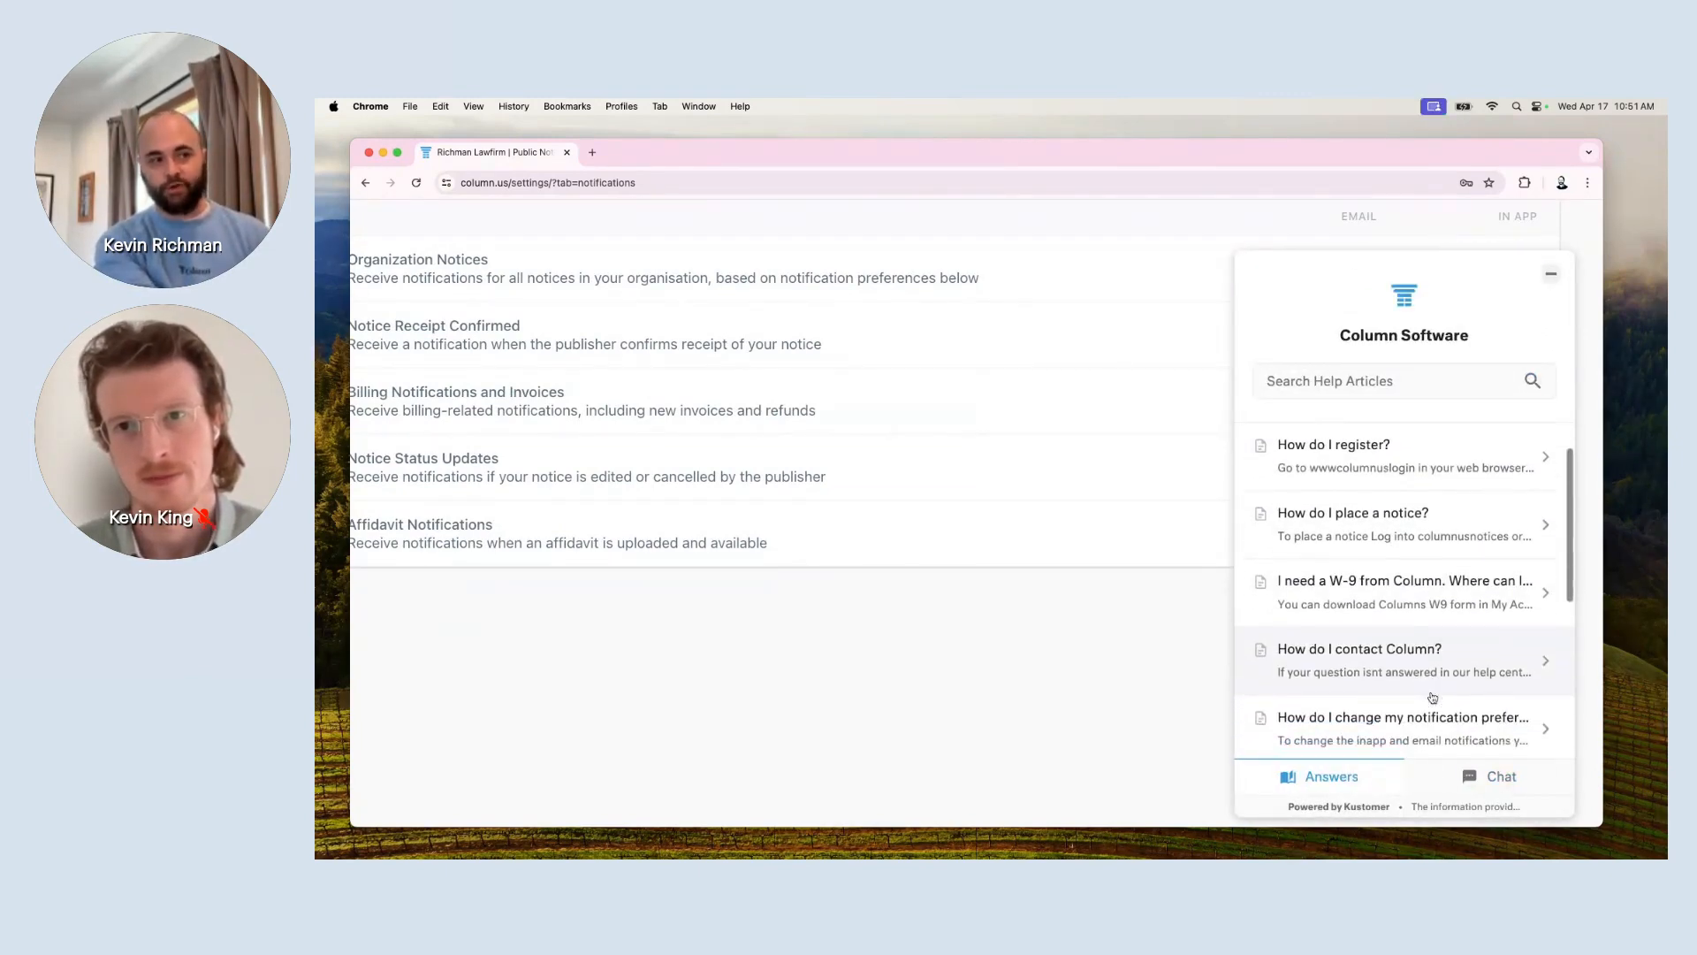
left_click(1504, 781)
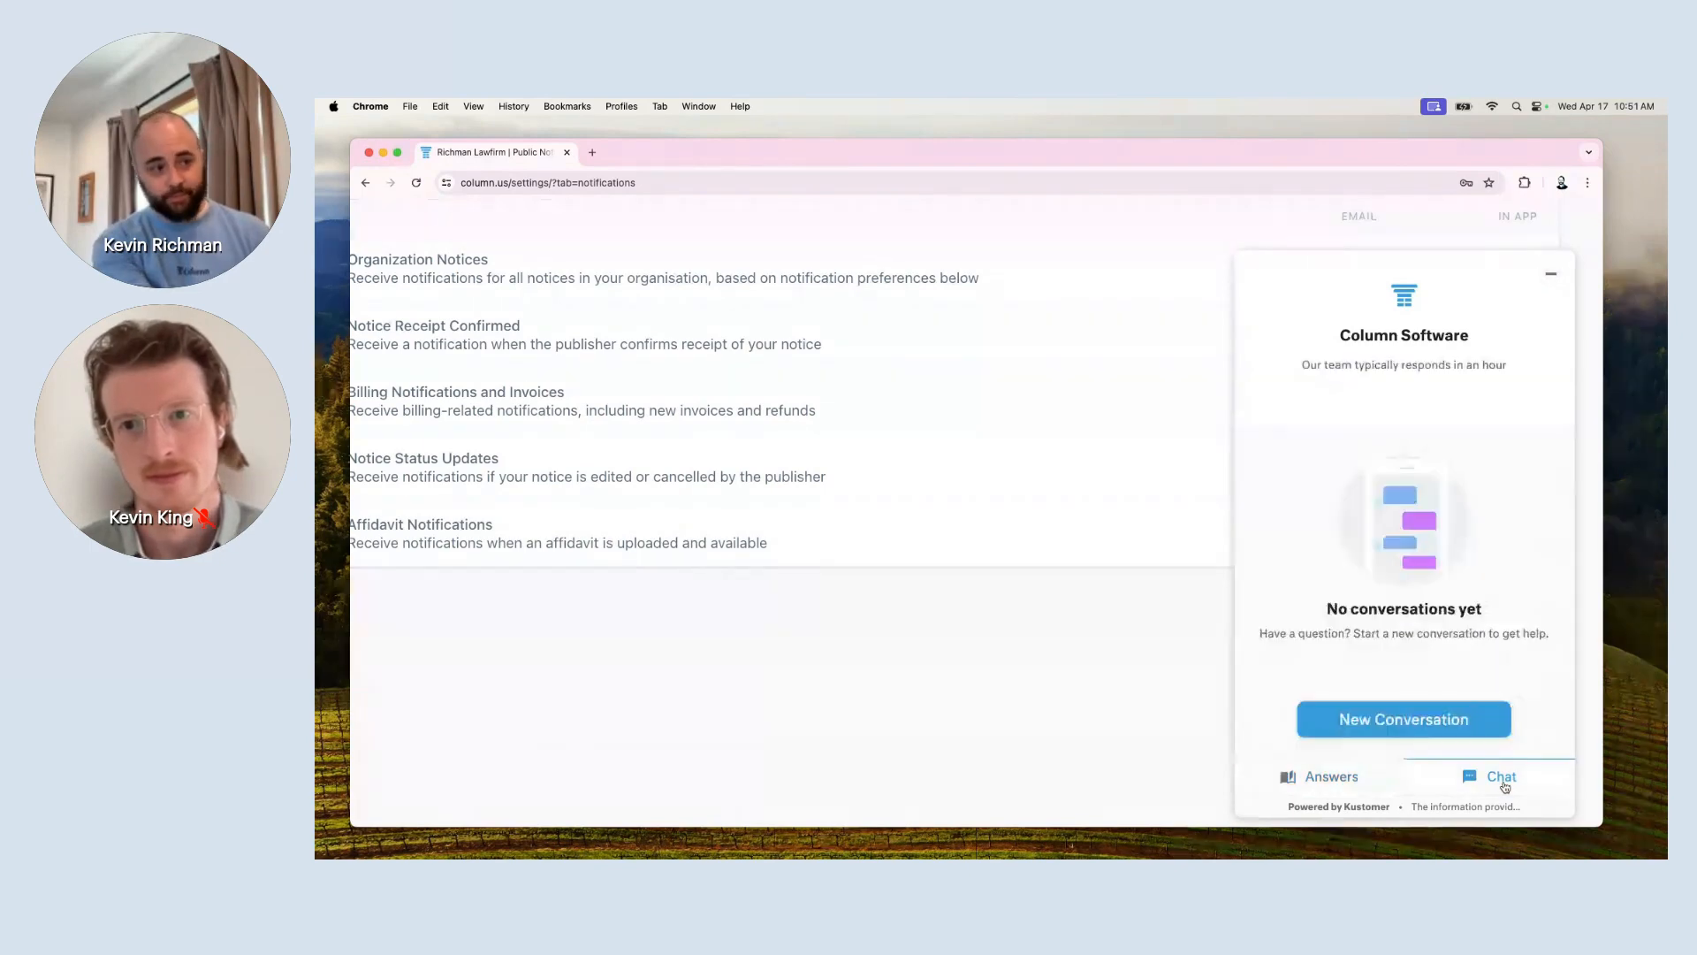
left_click(1549, 278)
scroll(1386, 438, "down", 3)
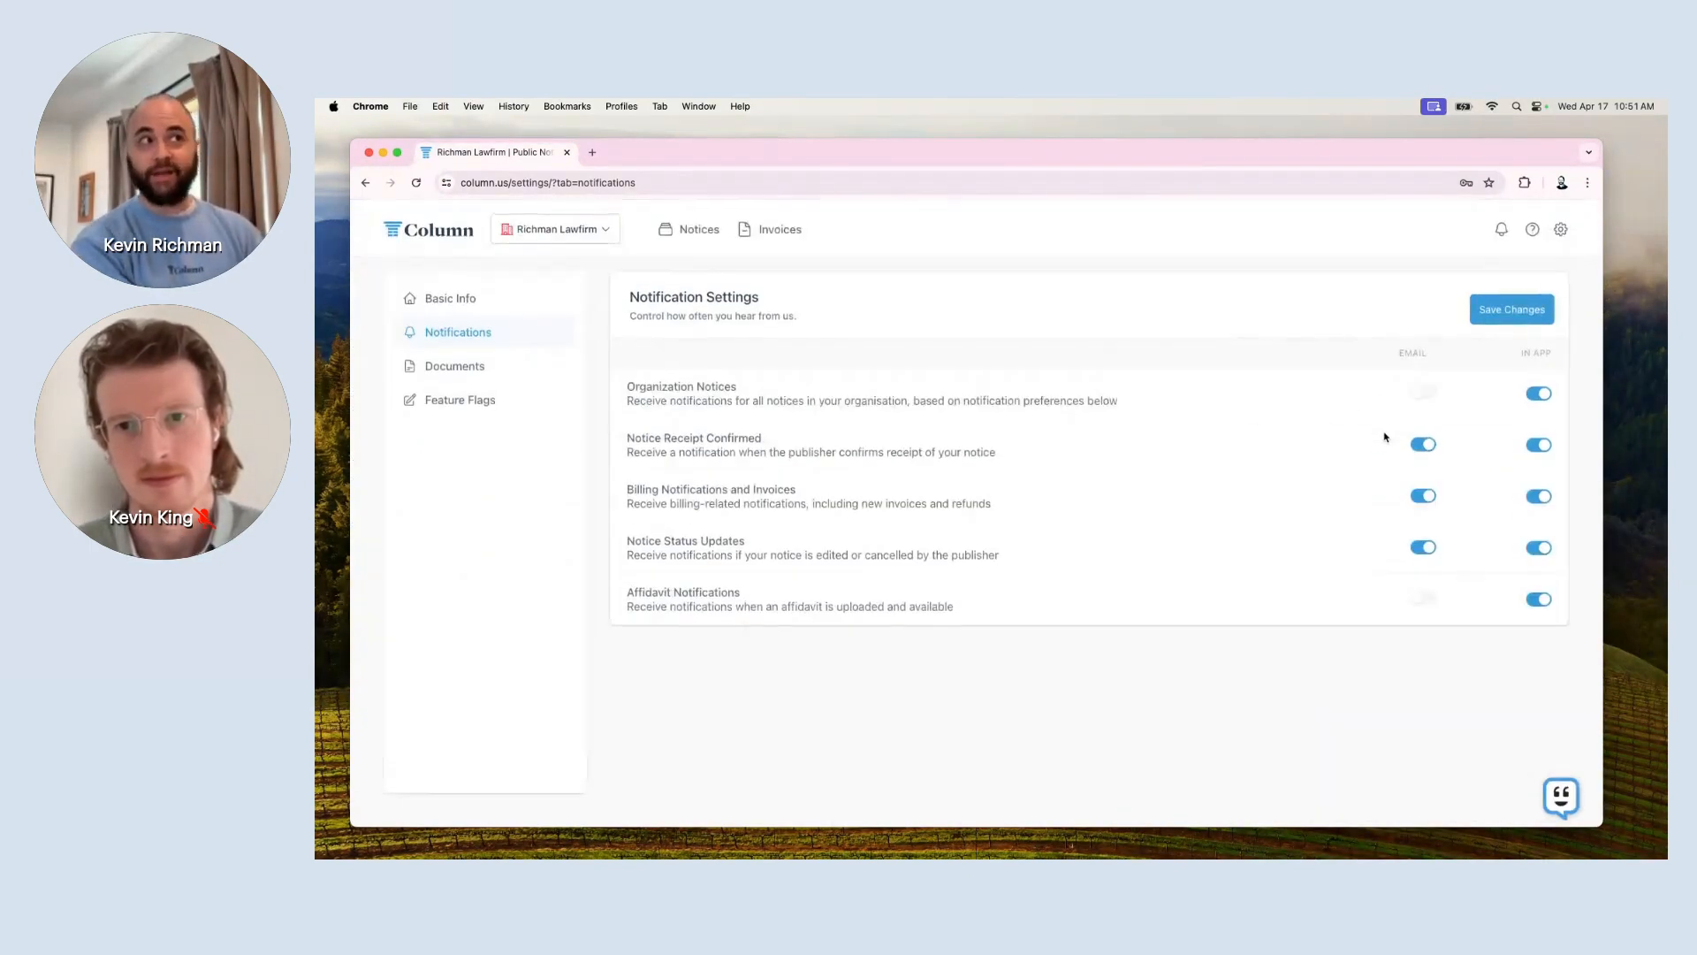
scroll(1514, 228, "up", 5)
scroll(1537, 263, "down", 3)
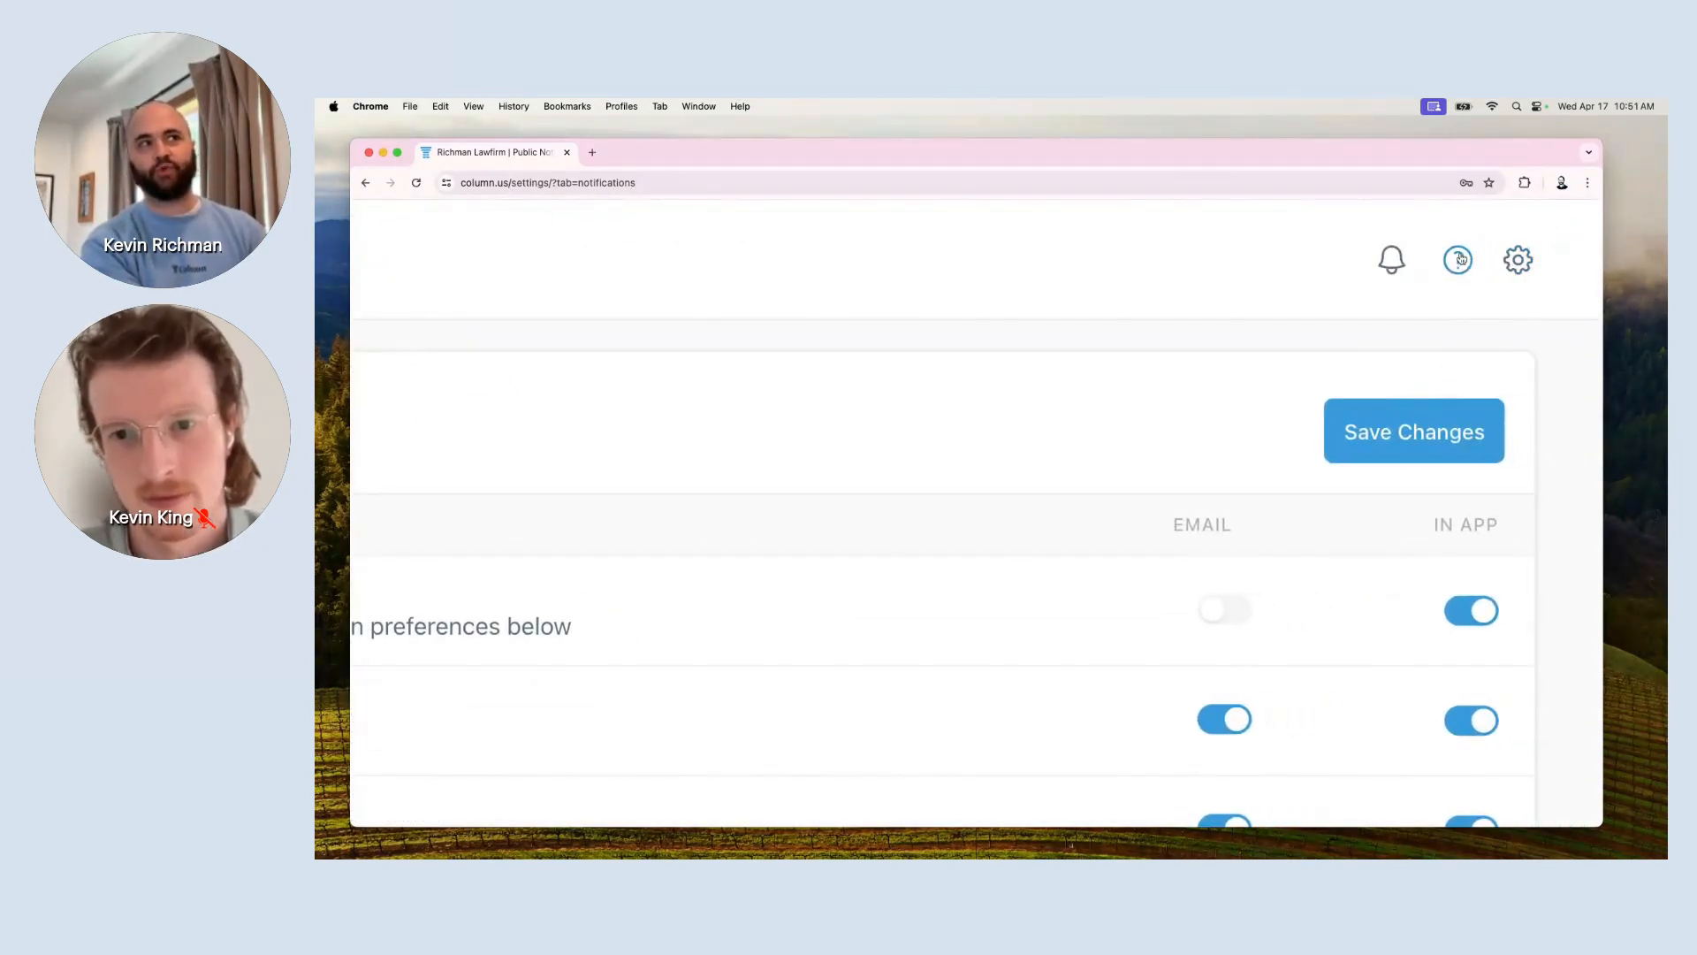
Open help.column.us in a new tab and go to the Advertisers category.
left_click(1447, 262)
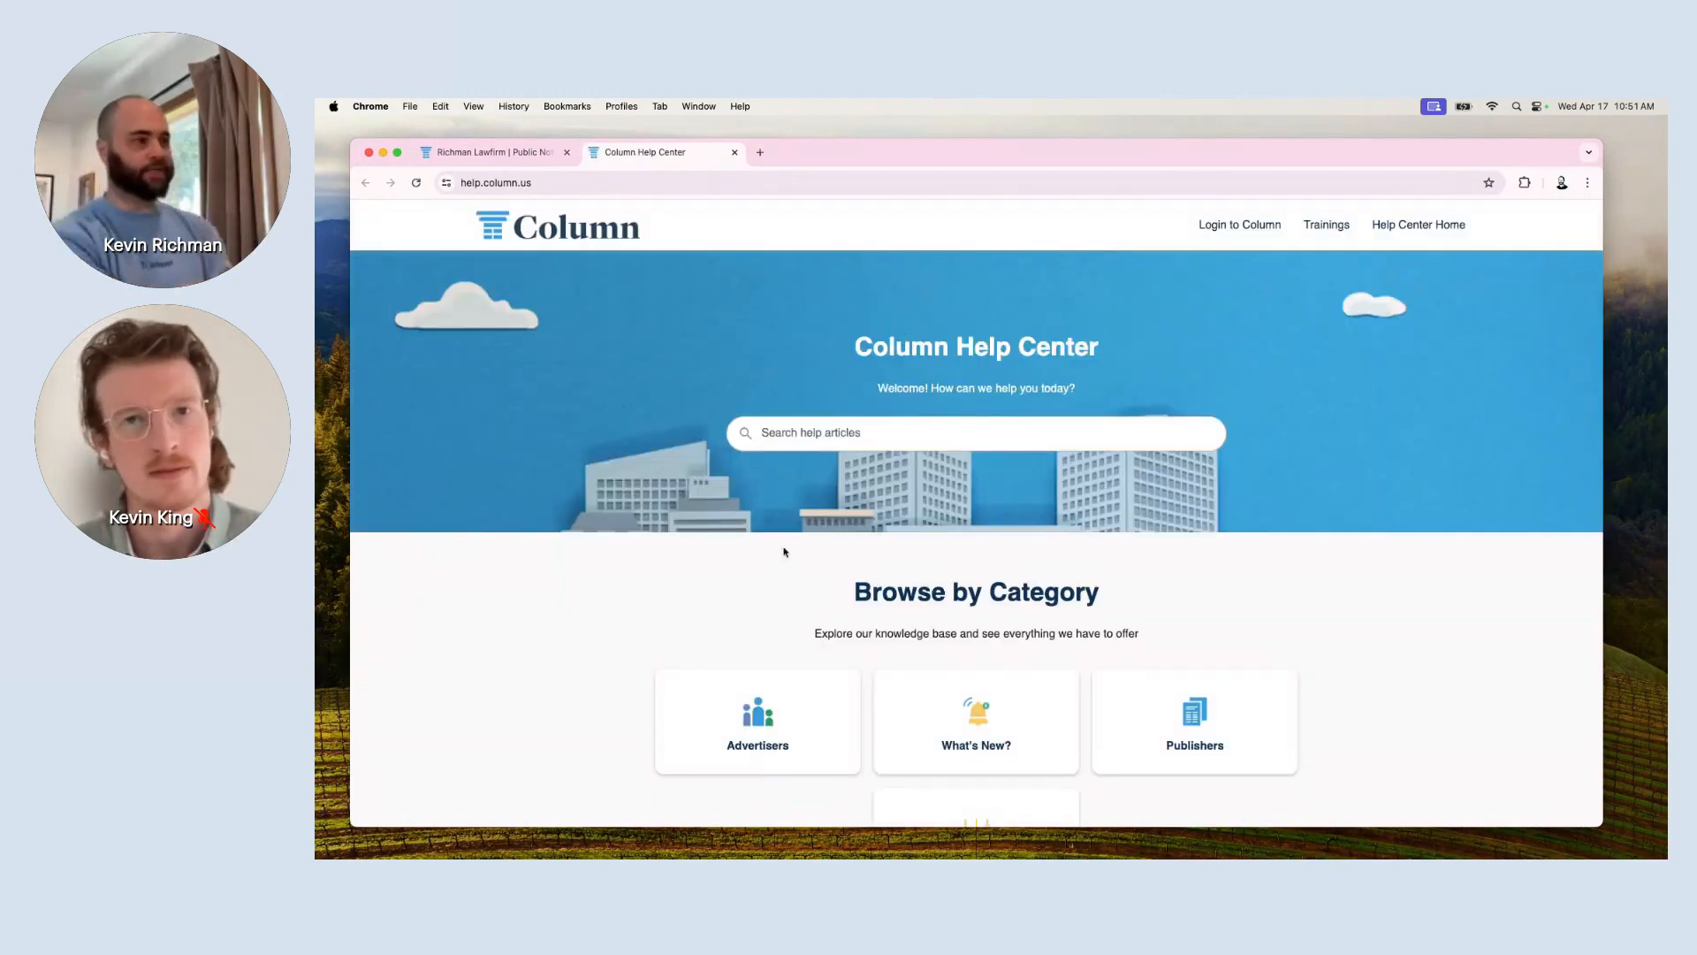
scroll(1017, 578, "down", 2)
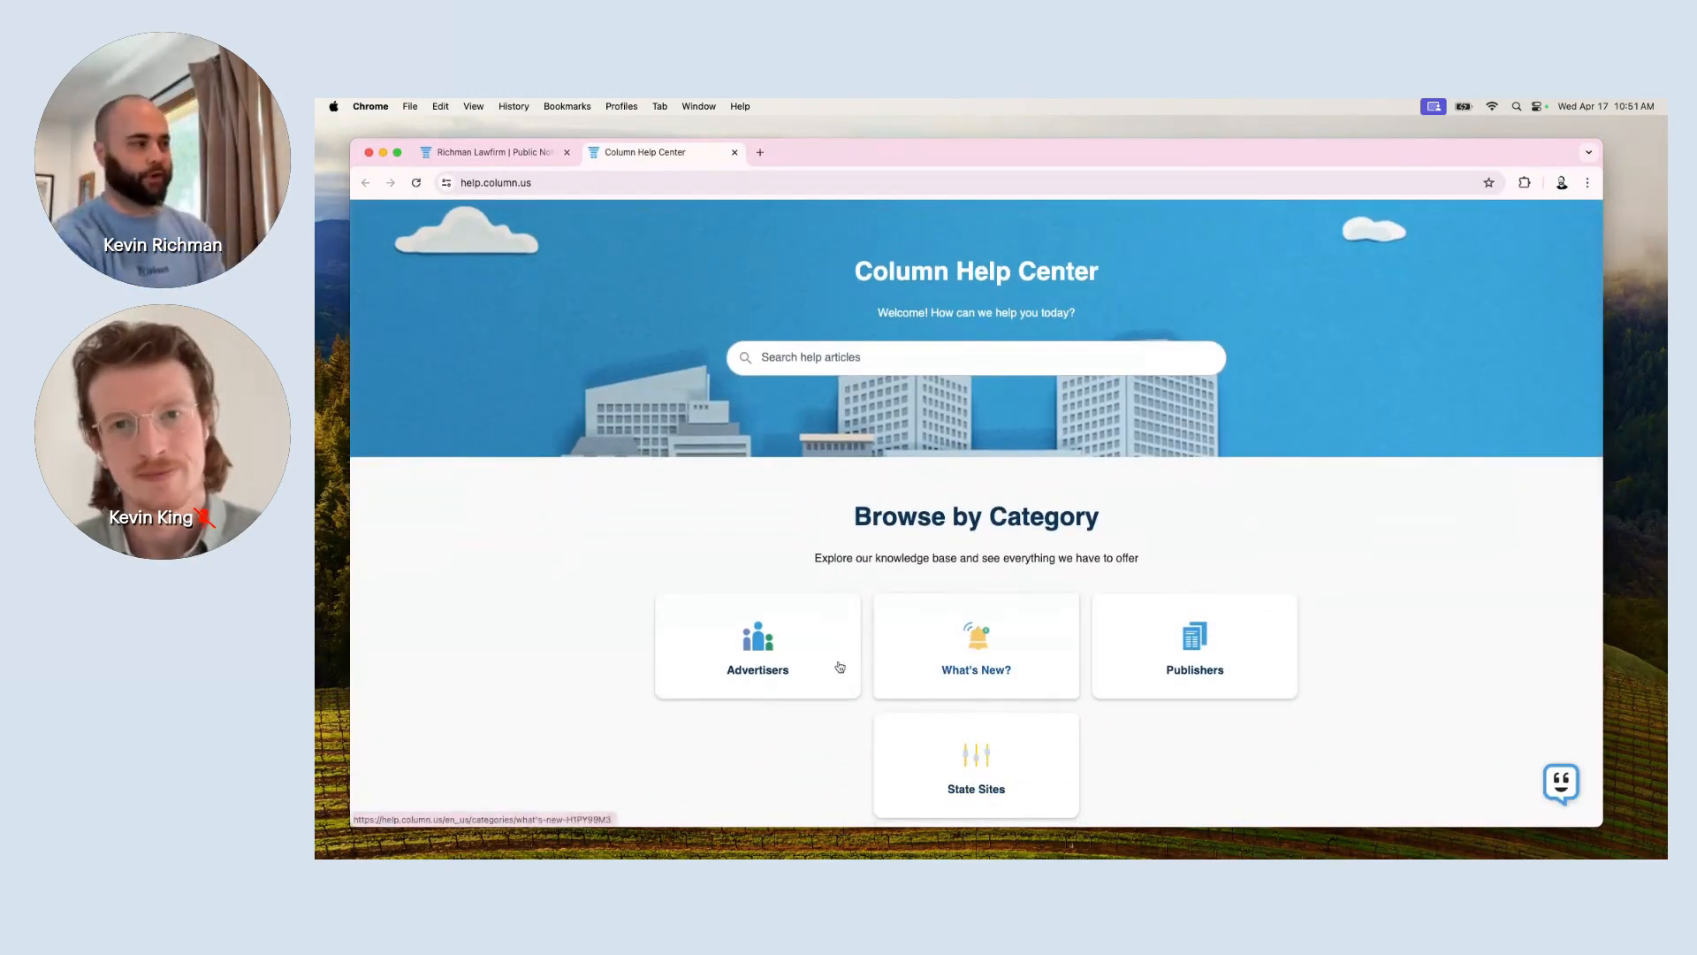
left_click(781, 672)
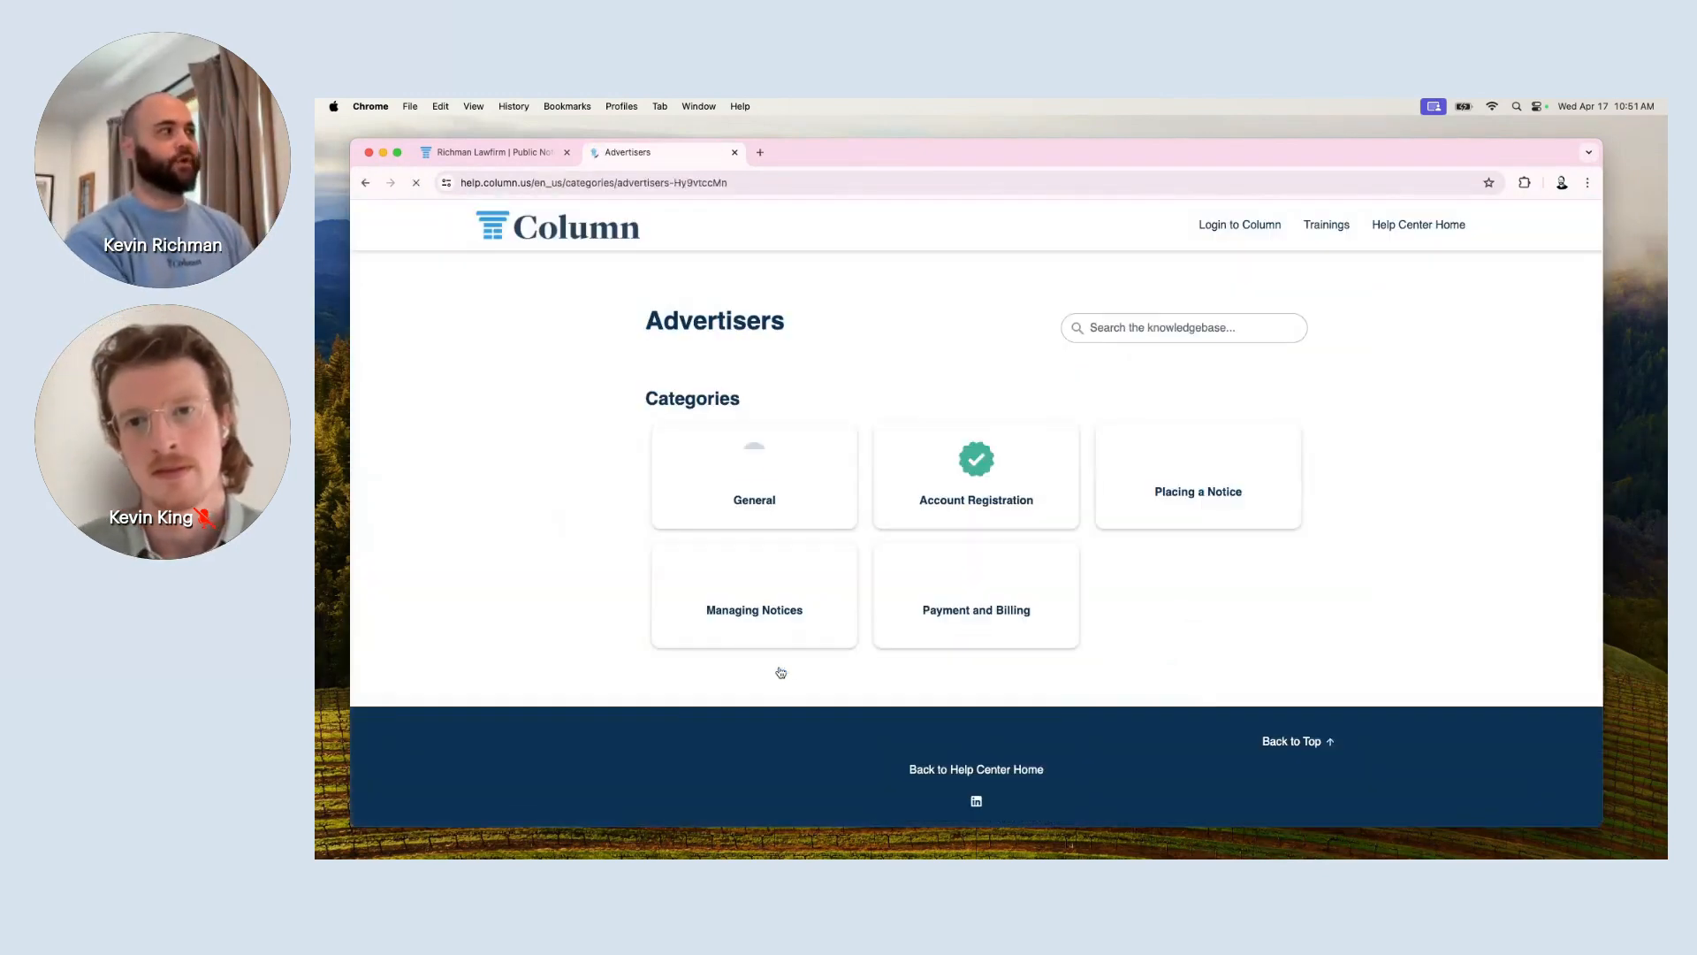